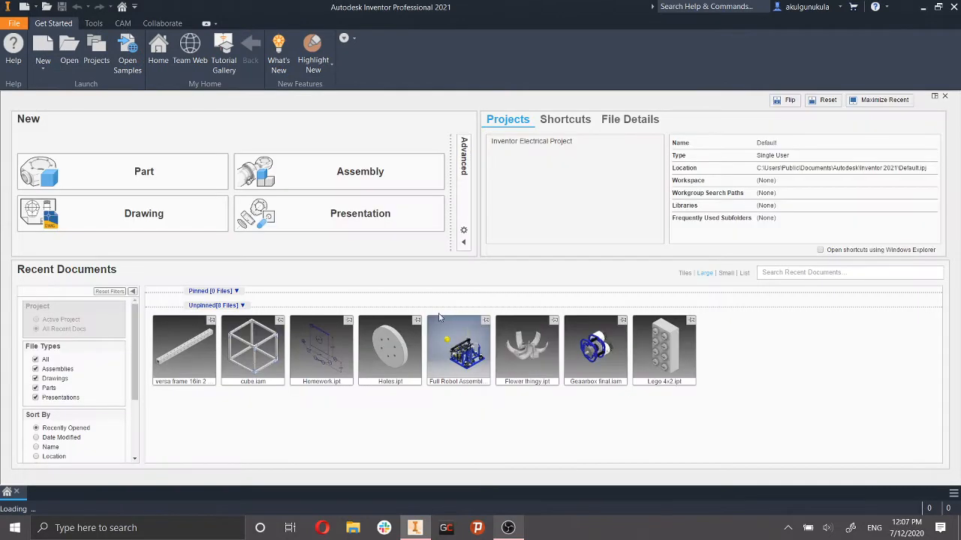
Open the recent assembly cube.iam and set its visual style to Shaded with Edges.
{"action": "left_click", "coordinate": [246, 364]}
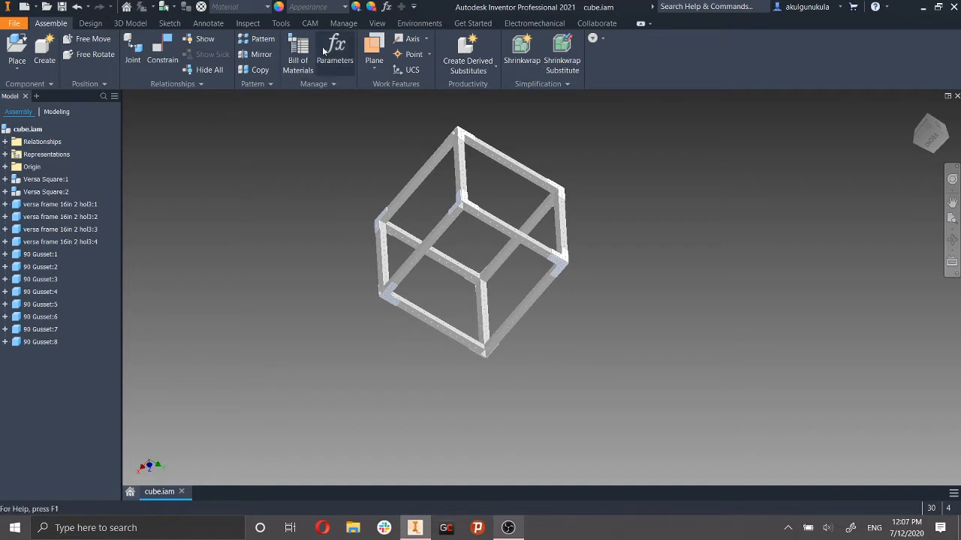
{"action": "left_click", "coordinate": [376, 23]}
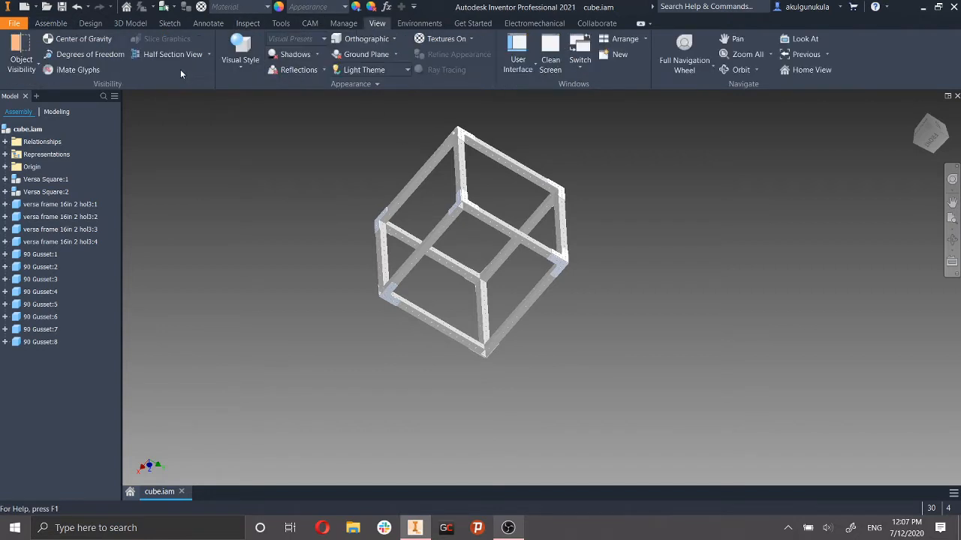
{"action": "left_click", "coordinate": [240, 62]}
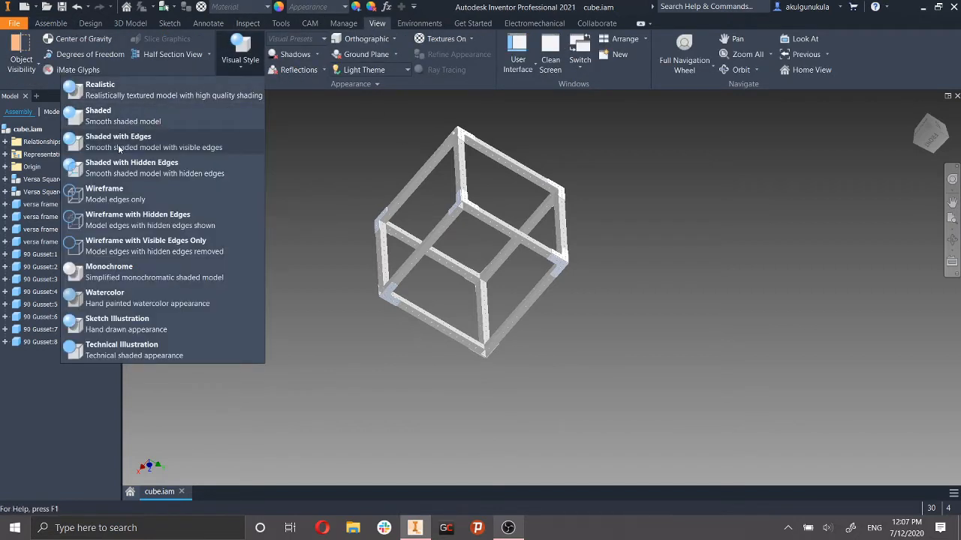
{"action": "left_click", "coordinate": [119, 143]}
Examine the cube frame from several sides, including the two Versa Square subassemblies and the tubes connecting them.
{"action": "middle_click_drag", "start_coordinate": [676, 284], "coordinate": [651, 339], "text": "shift"}
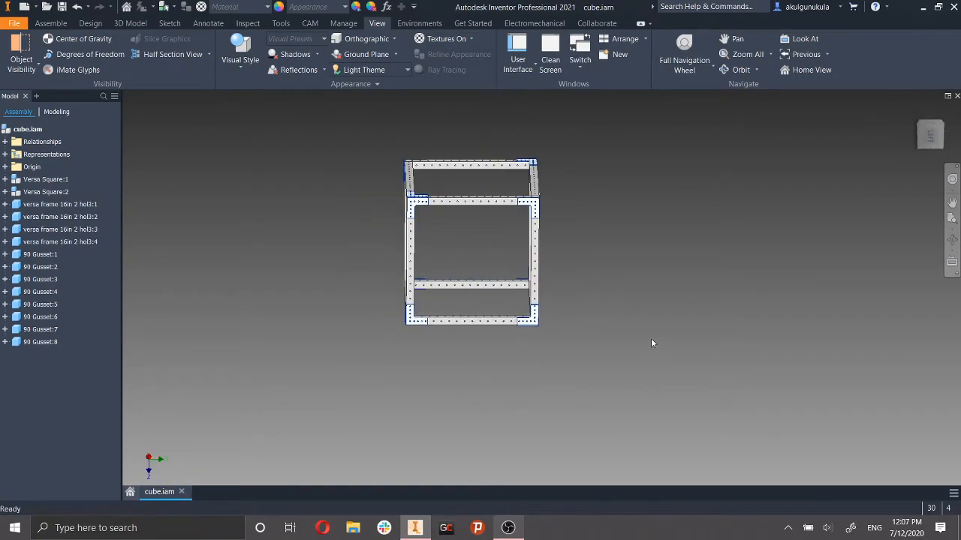
{"action": "scroll", "coordinate": [593, 292], "scroll_direction": "down", "scroll_amount": 3}
{"action": "scroll", "coordinate": [593, 295], "scroll_direction": "up", "scroll_amount": 4}
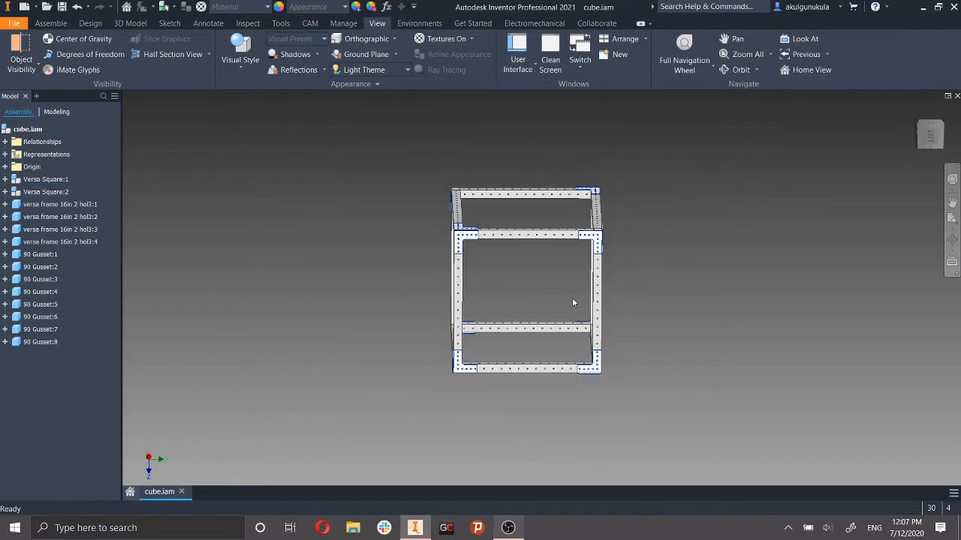
{"action": "middle_click_drag", "start_coordinate": [573, 298], "coordinate": [595, 322], "text": "shift"}
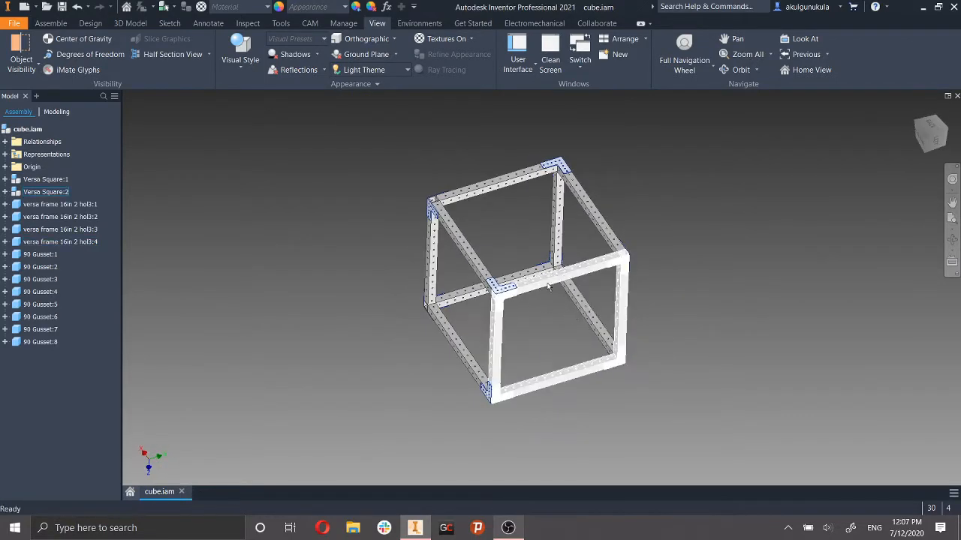
{"action": "middle_click_drag", "start_coordinate": [754, 314], "coordinate": [662, 367], "text": "shift"}
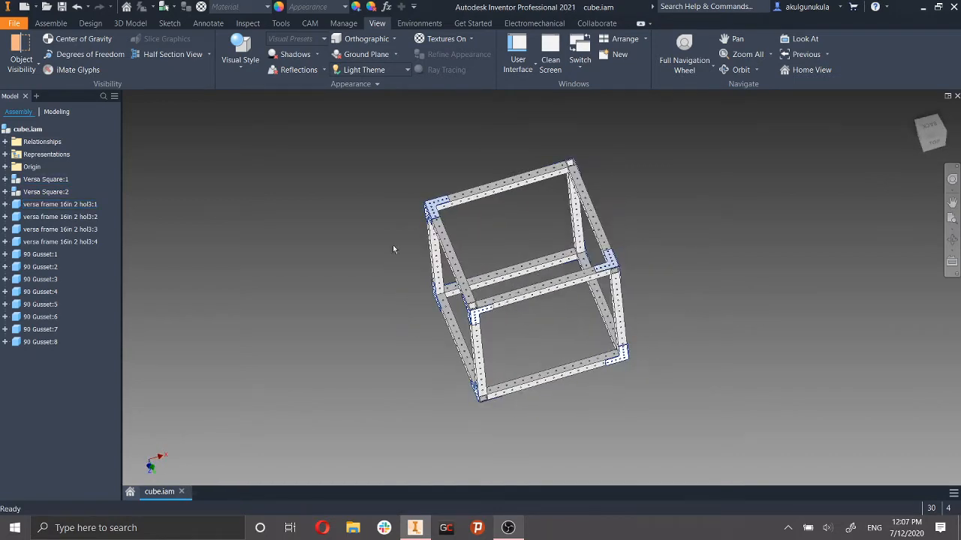
{"action": "left_click", "coordinate": [42, 196]}
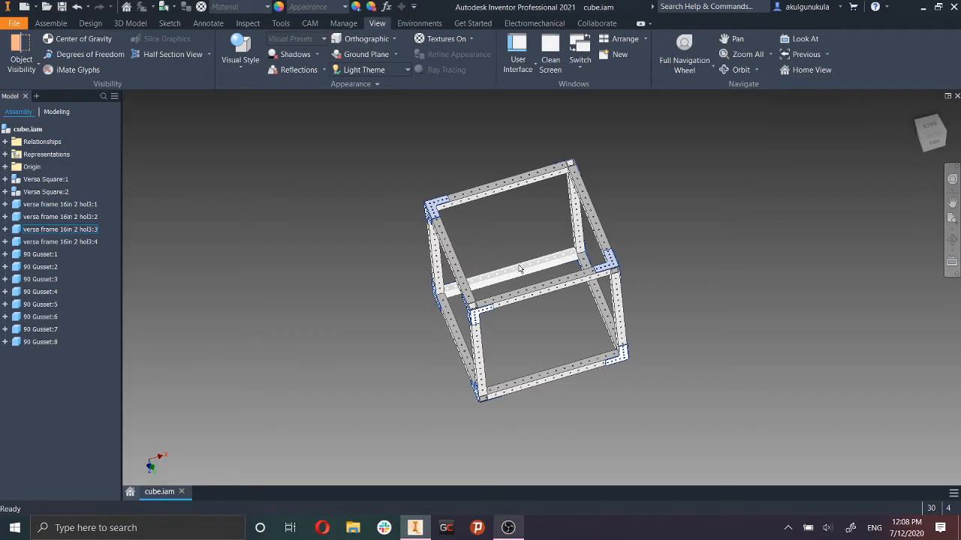
{"action": "middle_click_drag", "start_coordinate": [518, 257], "coordinate": [545, 229], "text": "shift"}
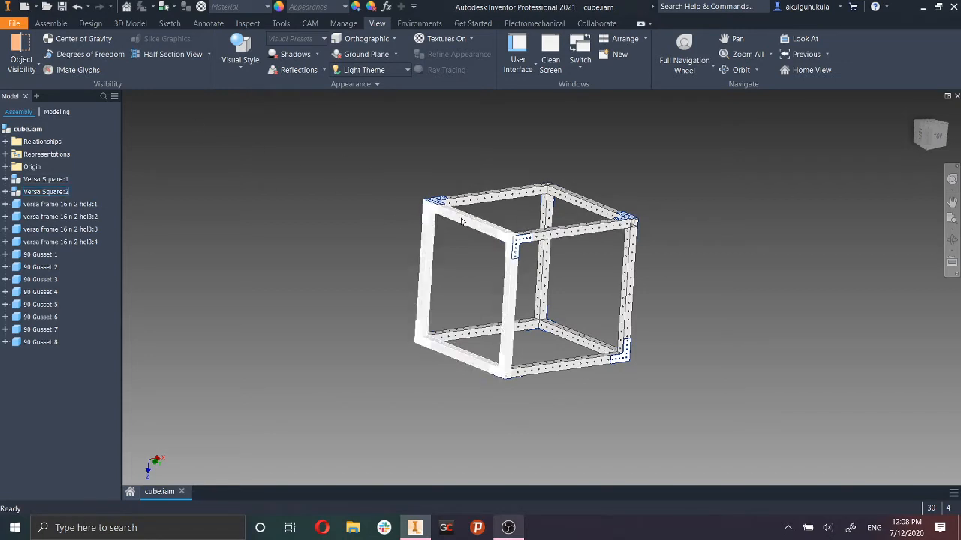
{"action": "middle_click_drag", "start_coordinate": [769, 292], "coordinate": [571, 296], "text": "shift"}
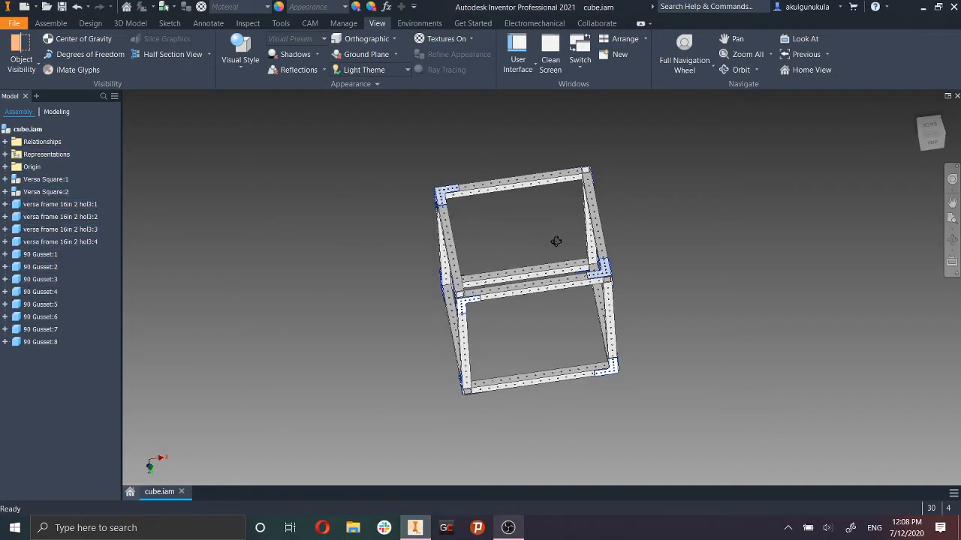
{"action": "middle_click_drag", "start_coordinate": [553, 240], "coordinate": [622, 246], "text": "shift"}
{"action": "middle_click_drag", "start_coordinate": [694, 260], "coordinate": [581, 256], "text": "shift"}
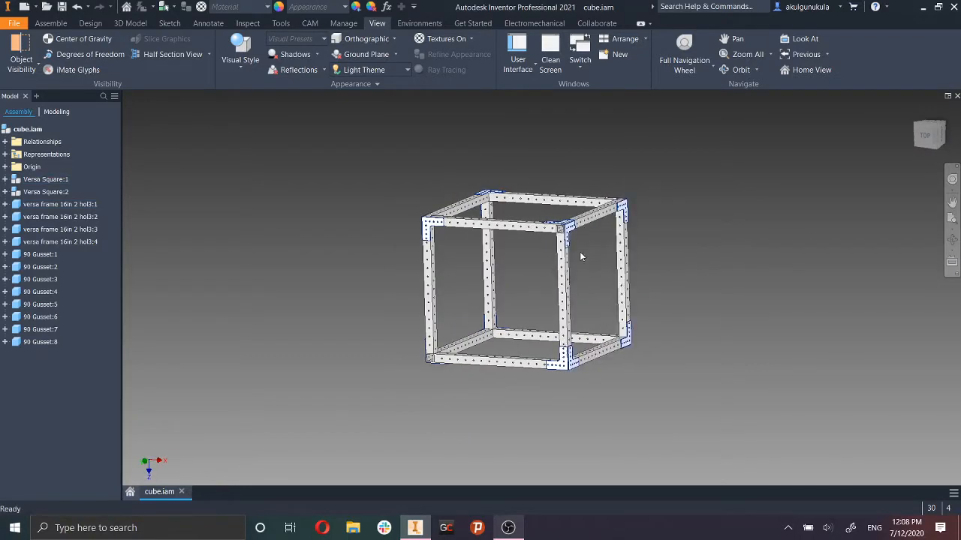
Open the versa frame 16in 2 hol3:1 component from the assembly as its own part document.
{"action": "left_click", "coordinate": [52, 209]}
{"action": "right_click", "coordinate": [52, 209]}
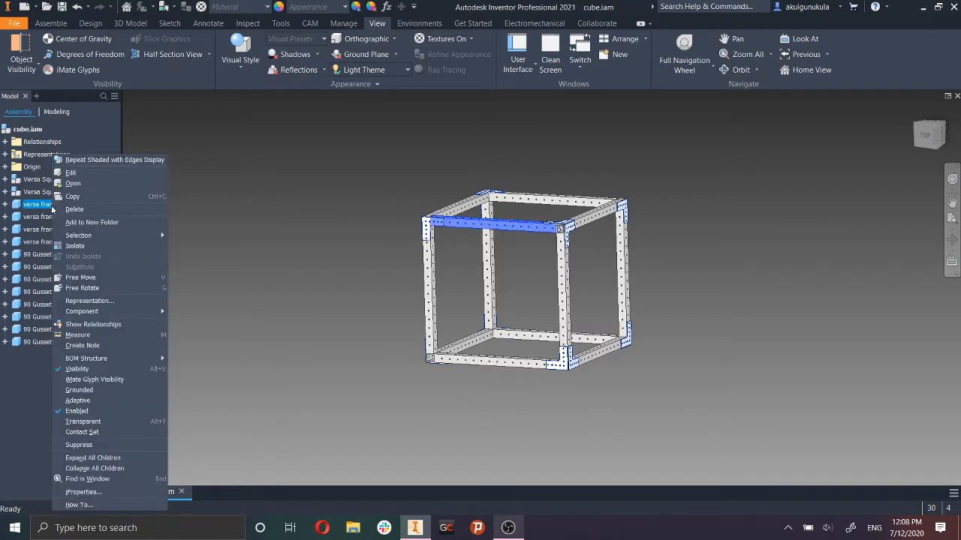
{"action": "left_click", "coordinate": [280, 212]}
{"action": "right_click", "coordinate": [72, 207]}
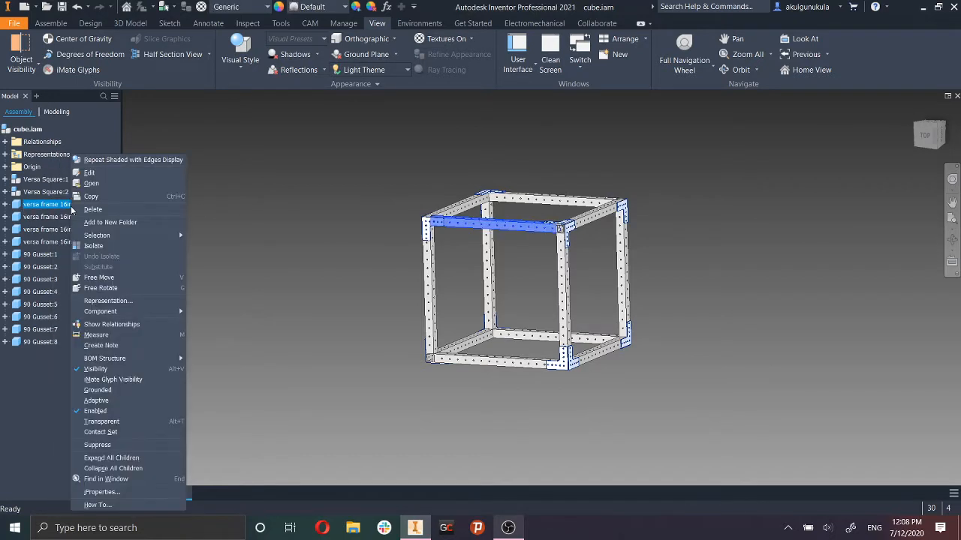
{"action": "left_click", "coordinate": [115, 183]}
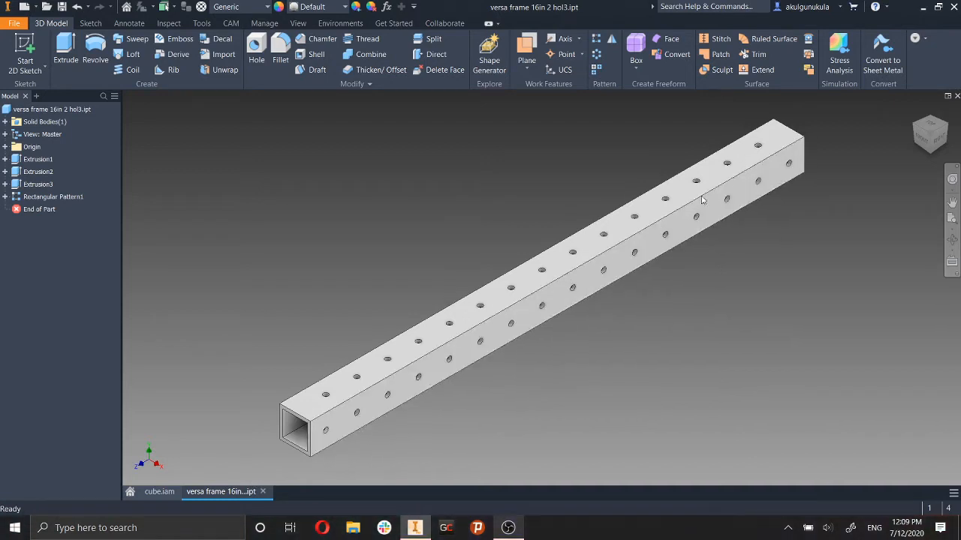
Measure the tube's wall thickness between the outer and inner edges at its open end.
{"action": "middle_click_drag", "start_coordinate": [508, 409], "coordinate": [577, 379], "text": "shift"}
{"action": "key", "text": "F6"}
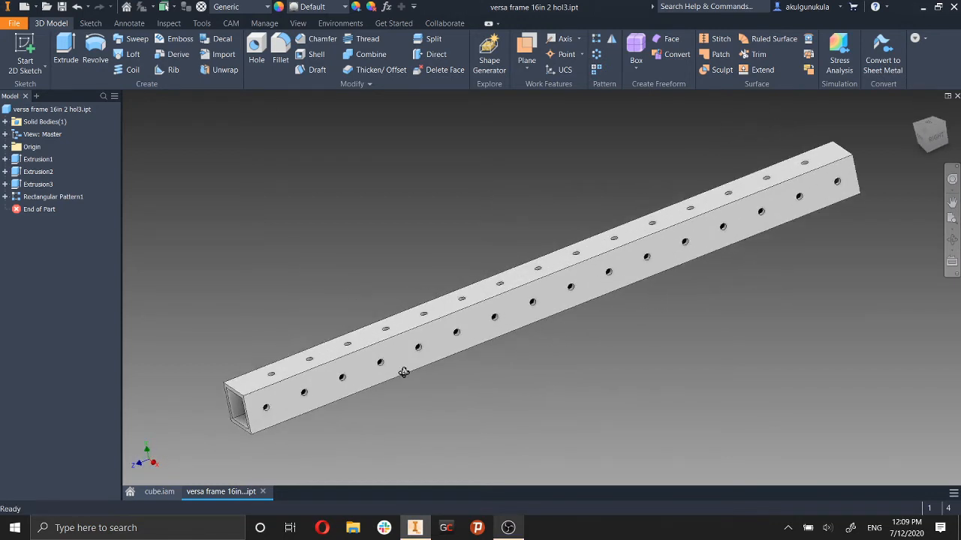
{"action": "middle_click_drag", "start_coordinate": [403, 368], "coordinate": [408, 334], "text": "shift"}
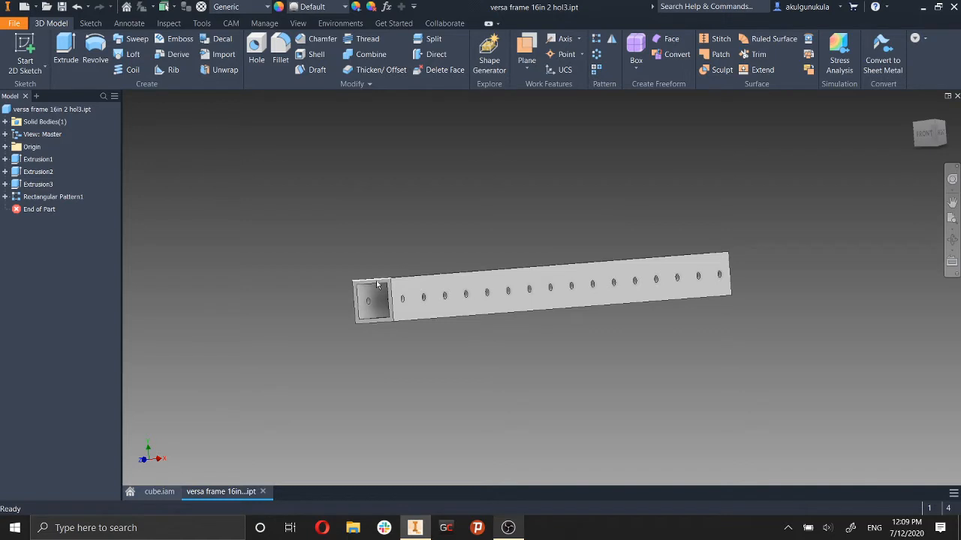
{"action": "scroll", "coordinate": [377, 288], "scroll_direction": "up", "scroll_amount": 3}
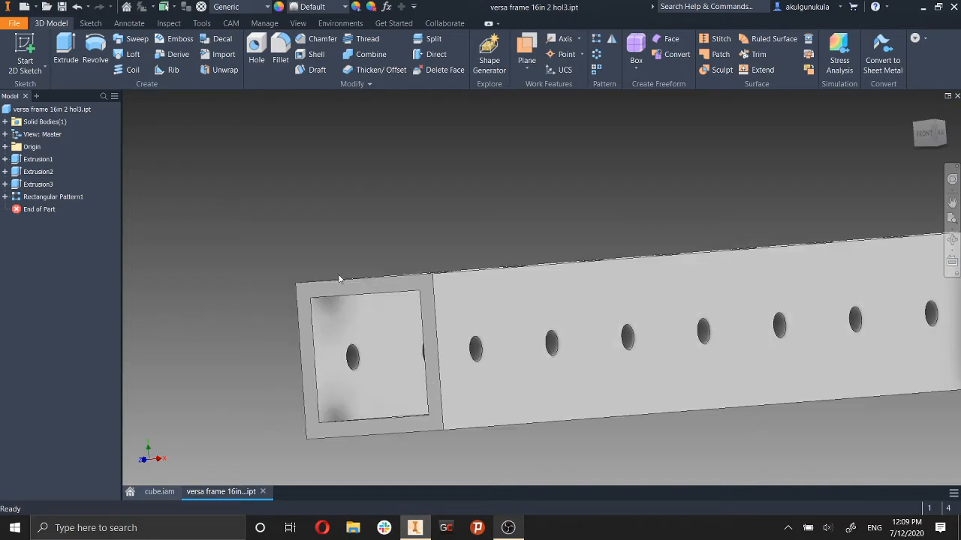
{"action": "scroll", "coordinate": [448, 322], "scroll_direction": "down", "scroll_amount": 2}
{"action": "scroll", "coordinate": [461, 316], "scroll_direction": "up", "scroll_amount": 3}
{"action": "middle_click_drag", "start_coordinate": [484, 314], "coordinate": [487, 323]}
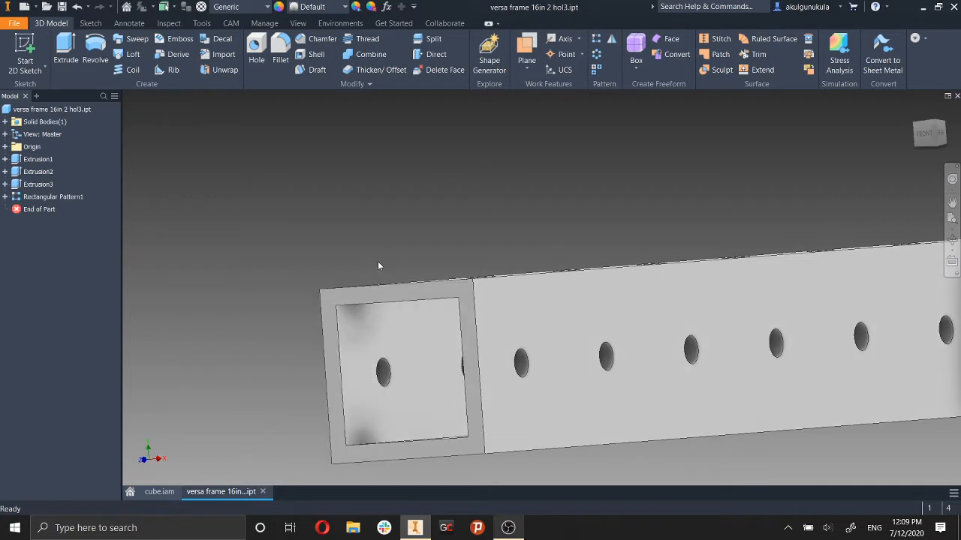
{"action": "key", "text": "m"}
{"action": "left_click", "coordinate": [402, 287]}
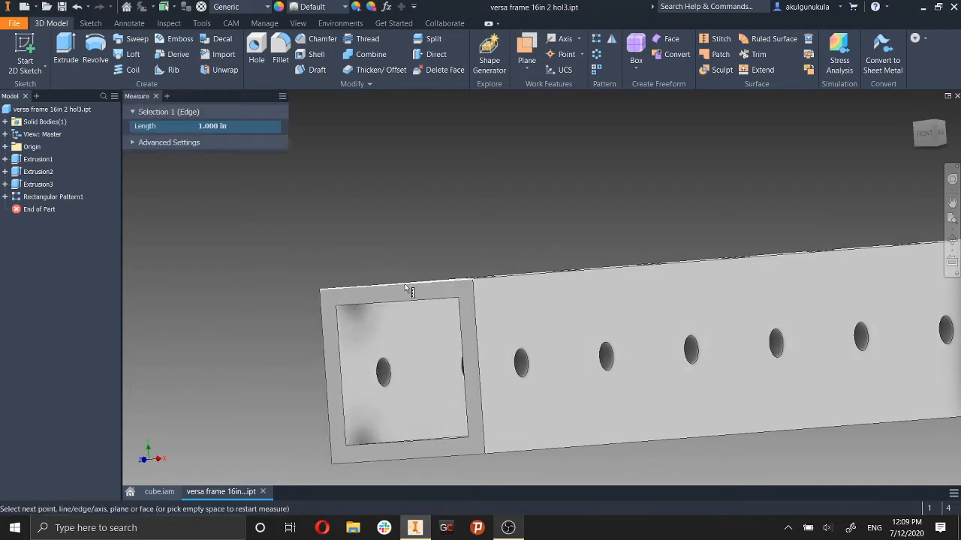
{"action": "left_click", "coordinate": [406, 303]}
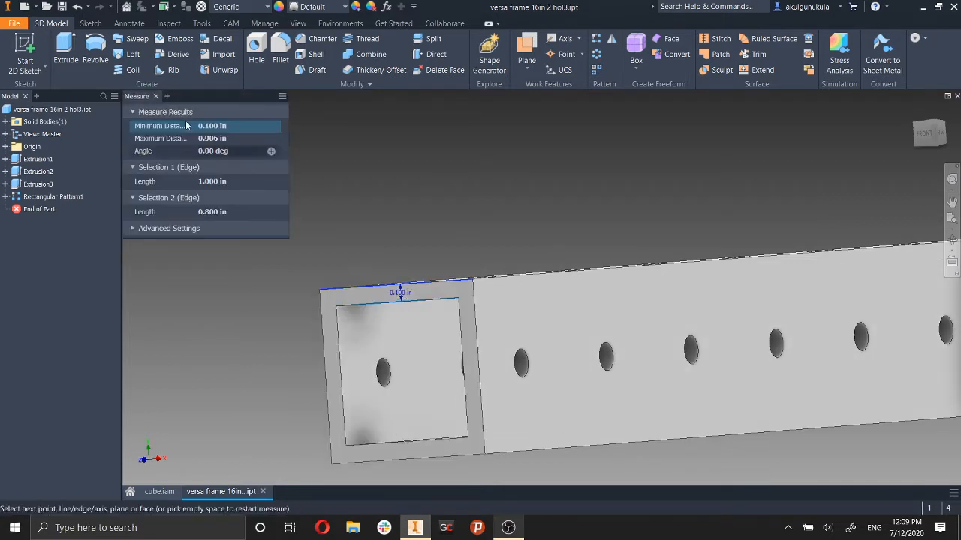
{"action": "left_click", "coordinate": [155, 96]}
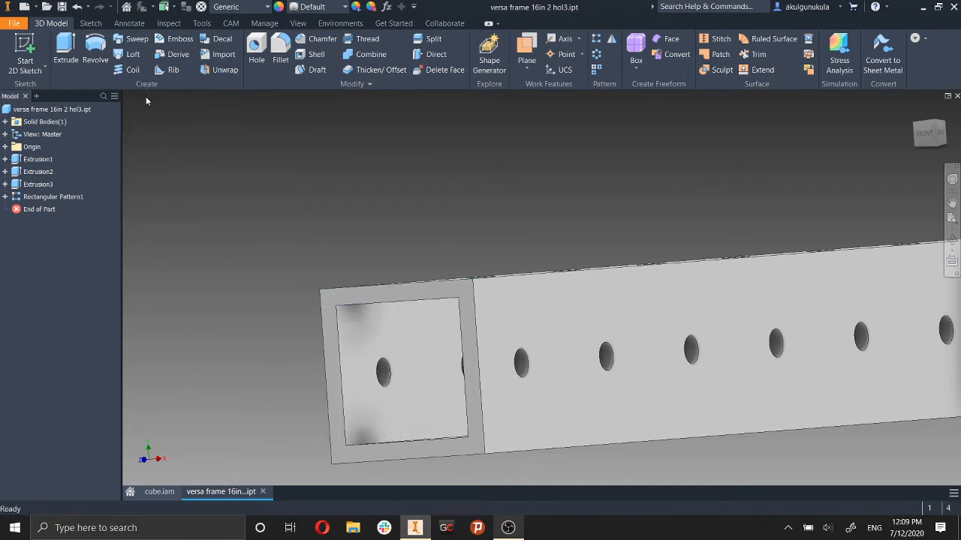
Inspect the rows of holes along the adjacent faces of the tube.
{"action": "scroll", "coordinate": [528, 328], "scroll_direction": "down", "scroll_amount": 5}
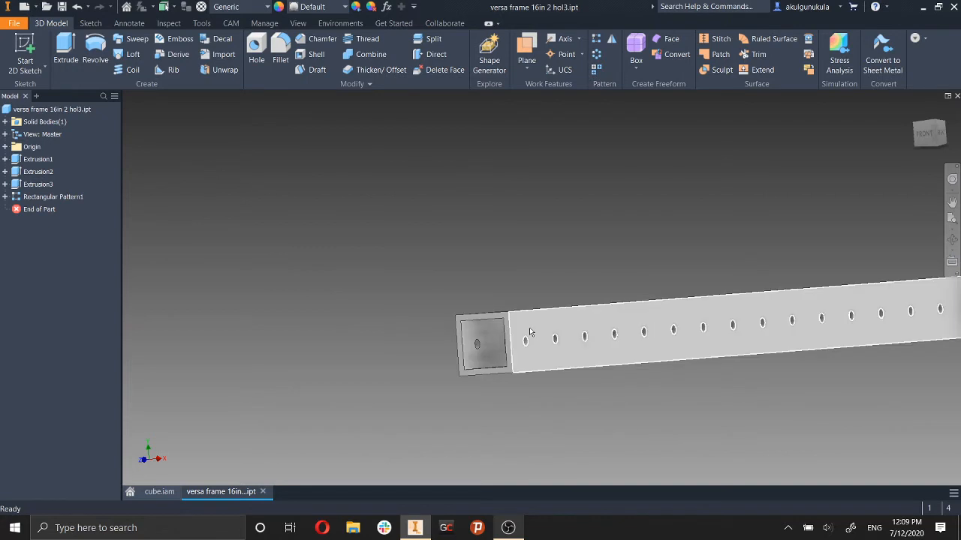
{"action": "middle_click_drag", "start_coordinate": [583, 334], "coordinate": [575, 360], "text": "shift"}
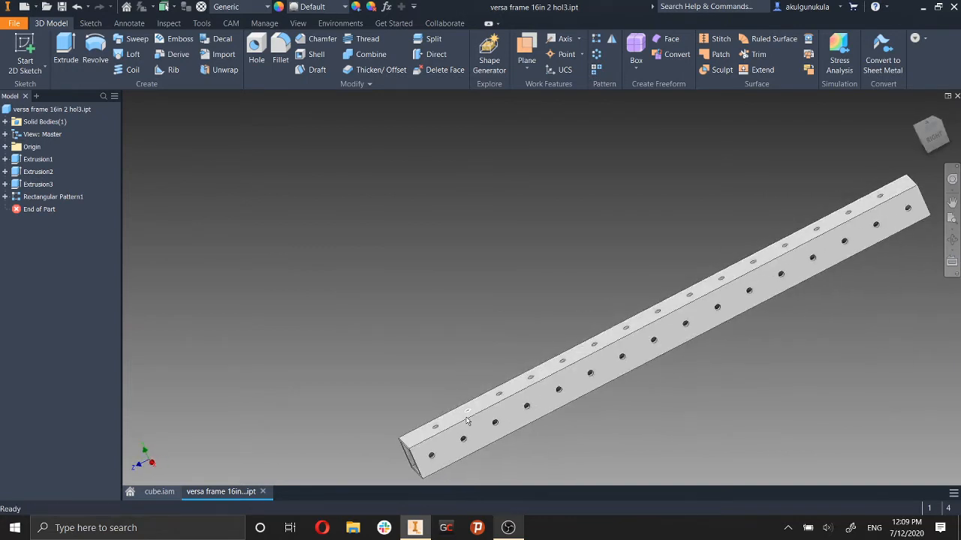
{"action": "middle_click_drag", "start_coordinate": [537, 388], "coordinate": [514, 319]}
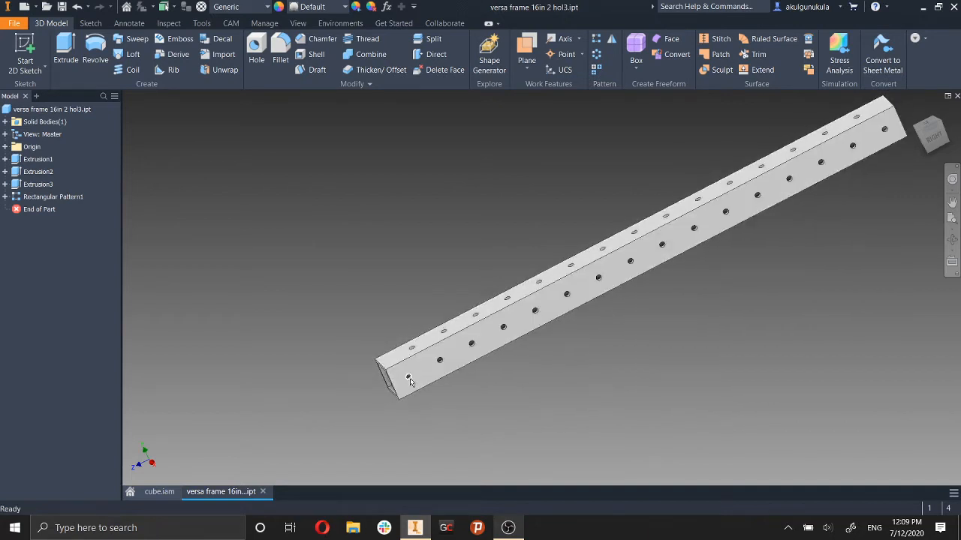
Return to cube.iam and examine how the 90 Gusset plates join the tubes and line up with their holes at the corners.
{"action": "left_click", "coordinate": [159, 492]}
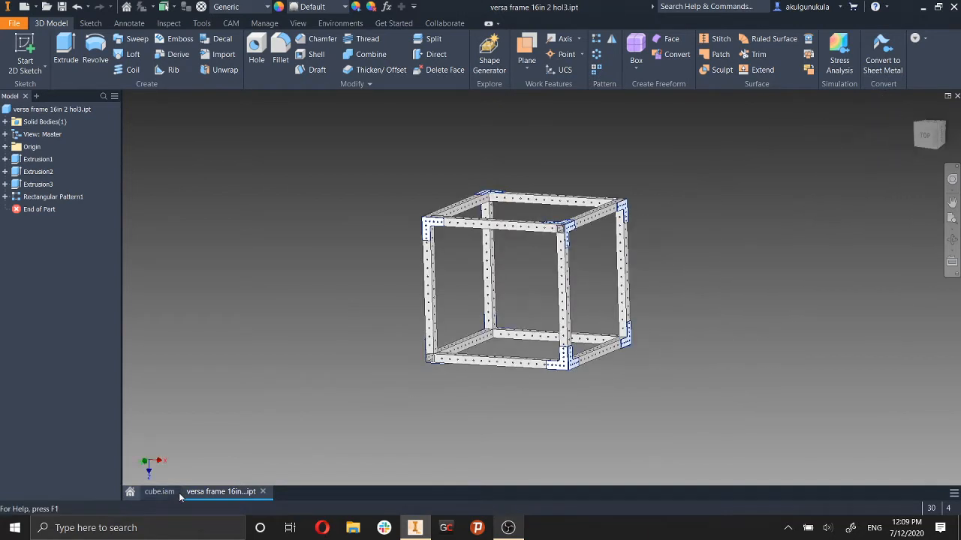
{"action": "scroll", "coordinate": [458, 232], "scroll_direction": "down", "scroll_amount": 5}
{"action": "middle_click_drag", "start_coordinate": [513, 247], "coordinate": [546, 237], "text": "shift"}
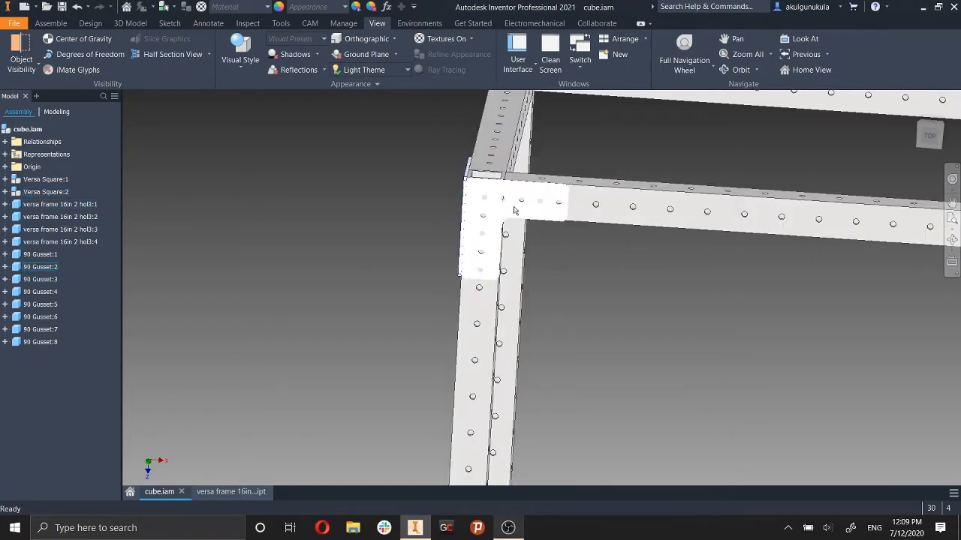
{"action": "middle_click_drag", "start_coordinate": [604, 302], "coordinate": [372, 251], "text": "shift"}
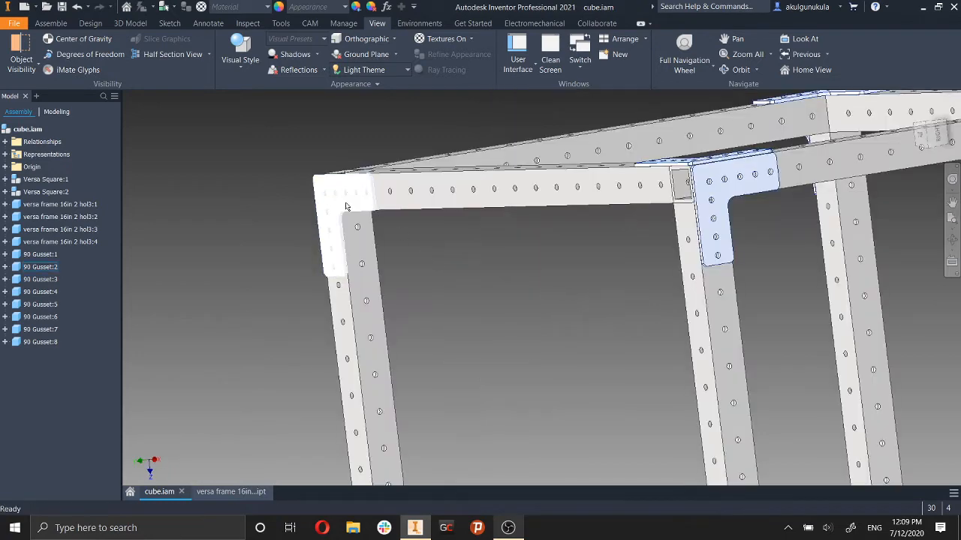
{"action": "middle_click_drag", "start_coordinate": [596, 242], "coordinate": [778, 308], "text": "shift"}
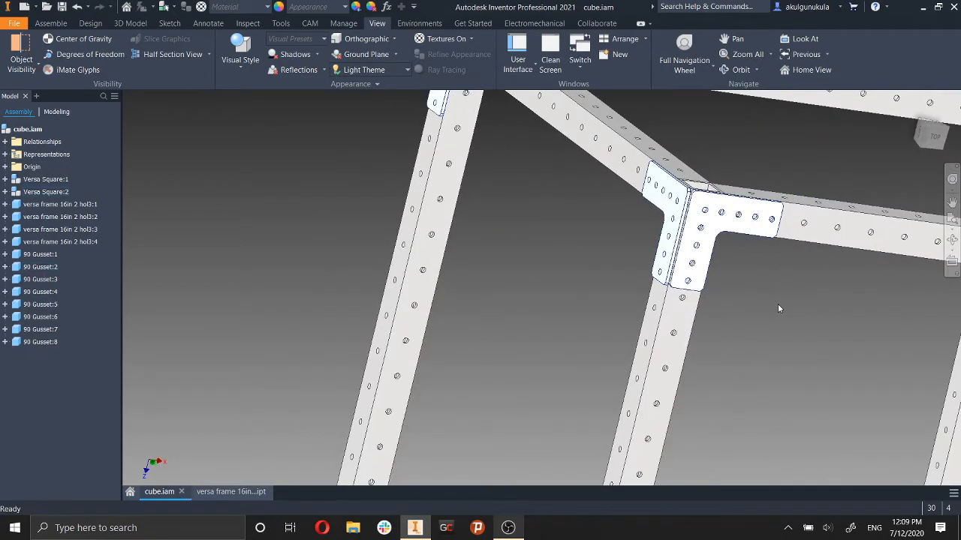
{"action": "scroll", "coordinate": [699, 279], "scroll_direction": "up", "scroll_amount": 5}
{"action": "middle_click_drag", "start_coordinate": [699, 280], "coordinate": [708, 253], "text": "shift"}
{"action": "scroll", "coordinate": [683, 208], "scroll_direction": "down", "scroll_amount": 6}
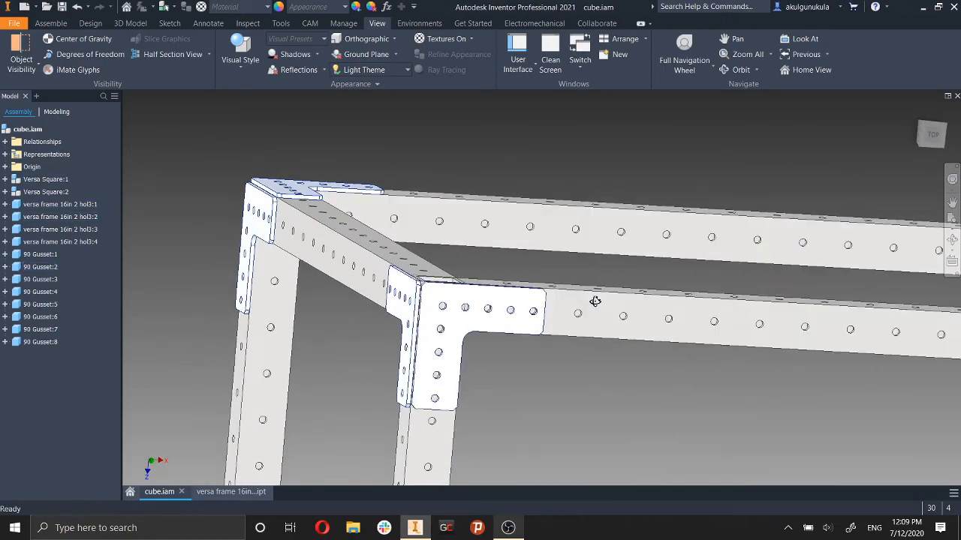
{"action": "mouse_move", "coordinate": [593, 300]}
{"action": "middle_mouse_down", "text": "shift"}
{"action": "mouse_move", "coordinate": [573, 298]}
{"action": "mouse_move", "coordinate": [584, 296]}
{"action": "middle_mouse_up", "text": "shift"}
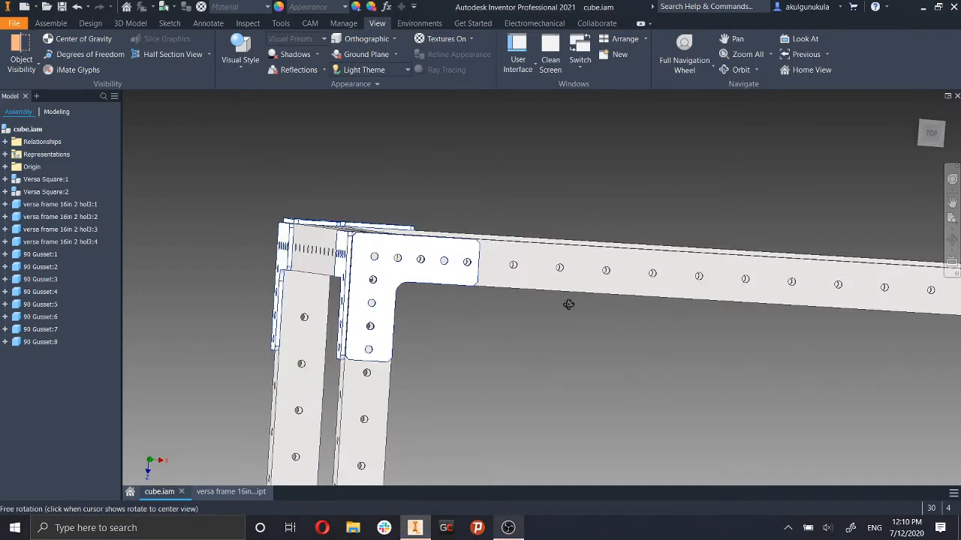
{"action": "middle_click_drag", "start_coordinate": [568, 304], "coordinate": [410, 281], "text": "shift"}
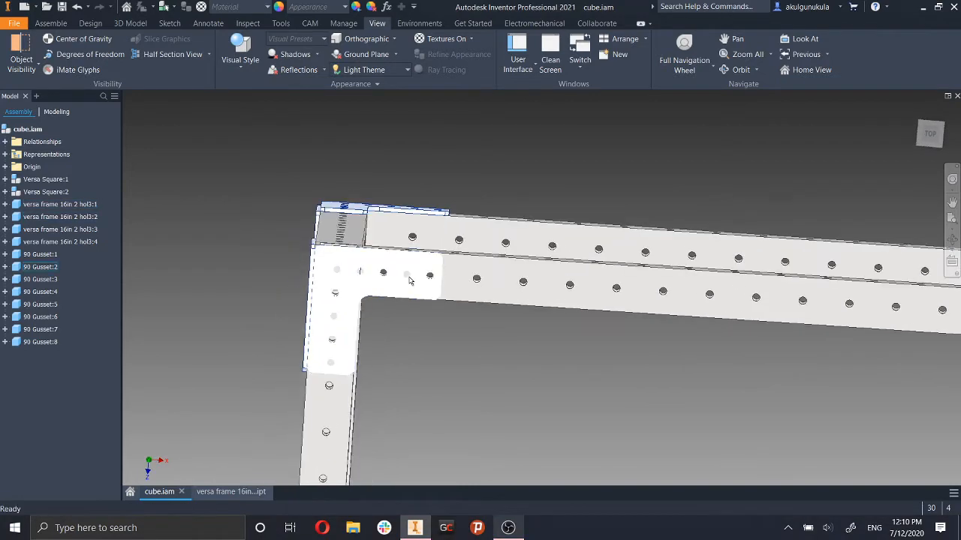
{"action": "scroll", "coordinate": [410, 281], "scroll_direction": "down", "scroll_amount": 4}
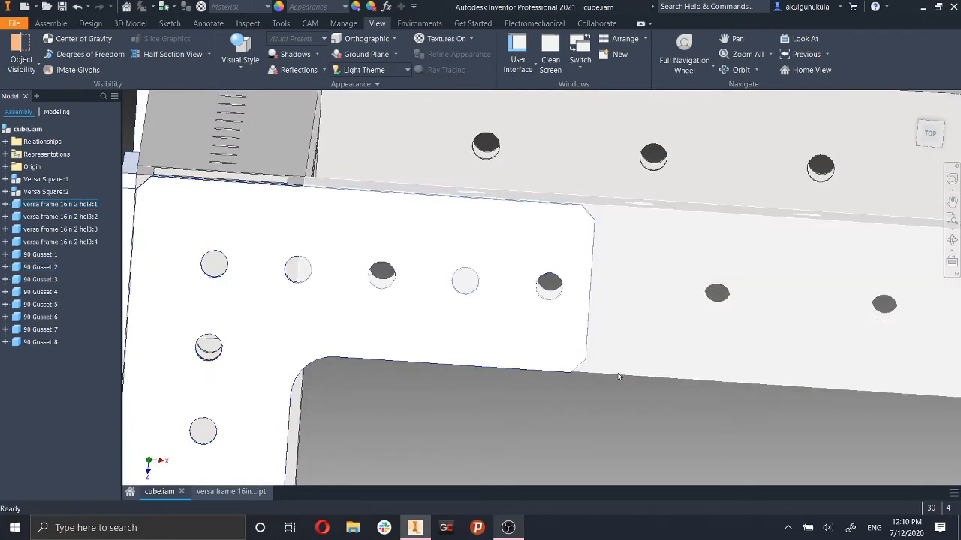
{"action": "scroll", "coordinate": [623, 386], "scroll_direction": "up", "scroll_amount": 3}
{"action": "middle_click_drag", "start_coordinate": [640, 382], "coordinate": [626, 387], "text": "shift"}
{"action": "scroll", "coordinate": [626, 387], "scroll_direction": "up", "scroll_amount": 3}
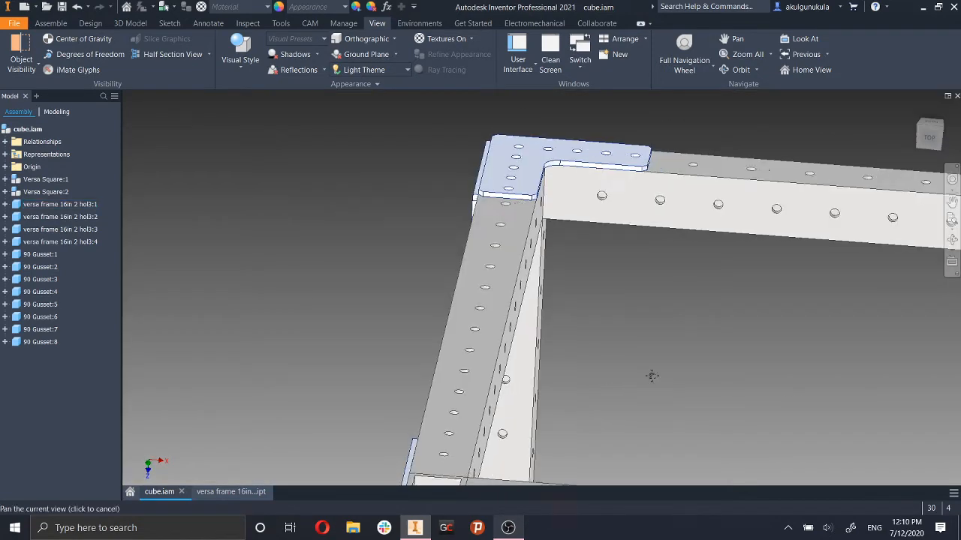
{"action": "left_click_drag", "start_coordinate": [652, 375], "coordinate": [624, 240]}
{"action": "left_click", "coordinate": [240, 493]}
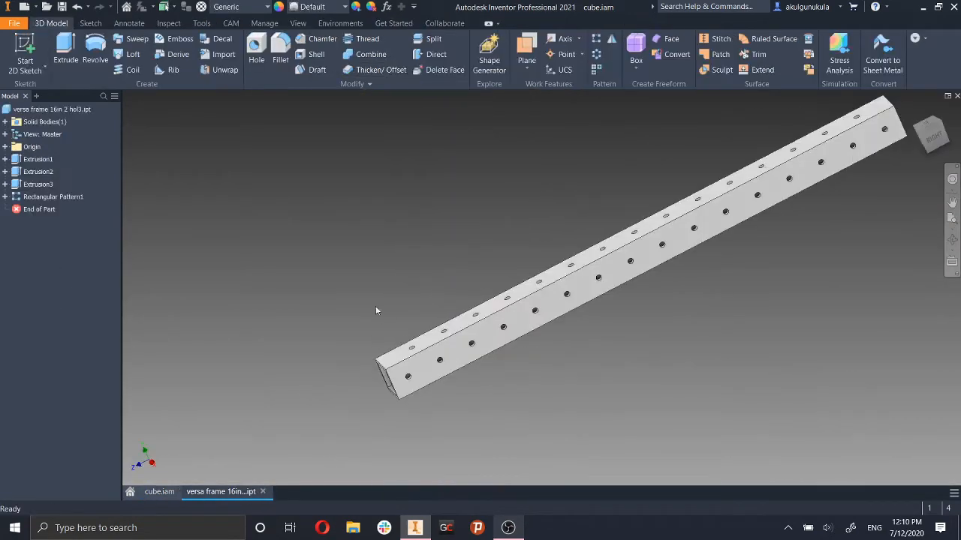
{"action": "left_click", "coordinate": [159, 493]}
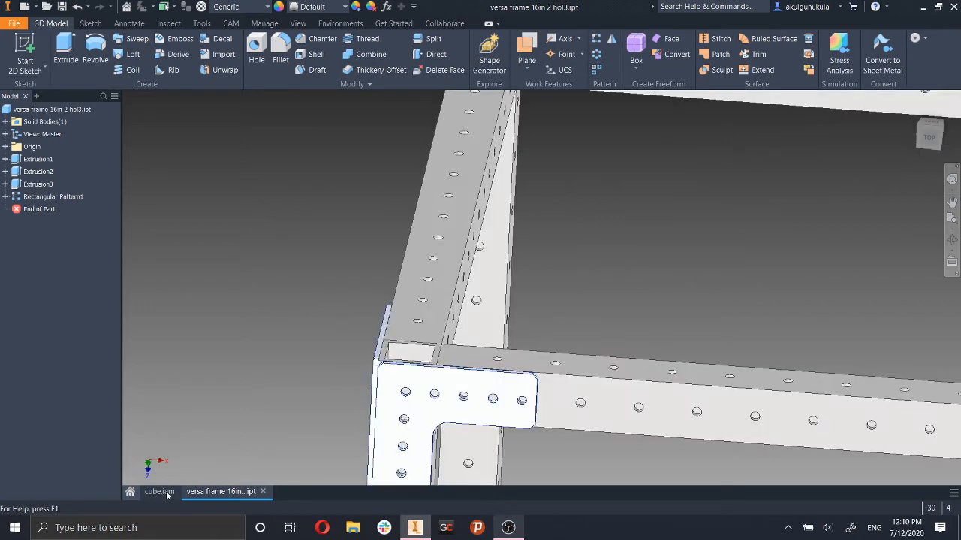
Open the 90 Gusset:2 corner plate from the cube assembly as its own part document.
{"action": "scroll", "coordinate": [658, 259], "scroll_direction": "down", "scroll_amount": 3}
{"action": "middle_click_drag", "start_coordinate": [658, 259], "coordinate": [725, 150]}
{"action": "scroll", "coordinate": [721, 158], "scroll_direction": "up", "scroll_amount": 5}
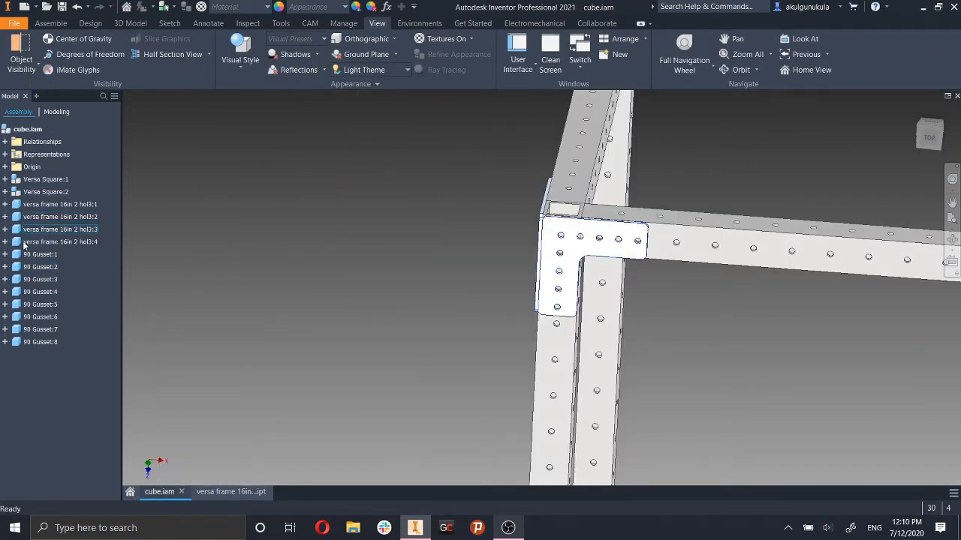
{"action": "right_click", "coordinate": [580, 254]}
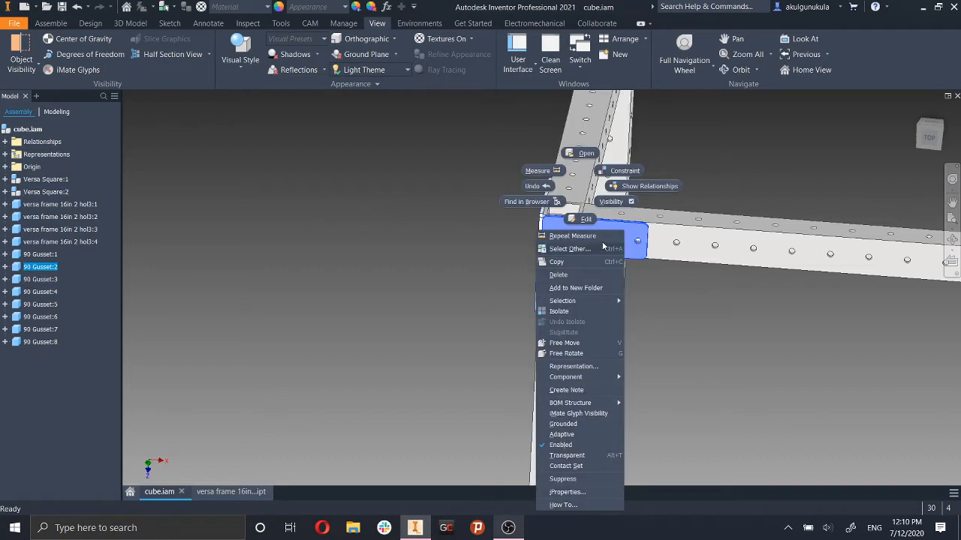
{"action": "left_click", "coordinate": [581, 152]}
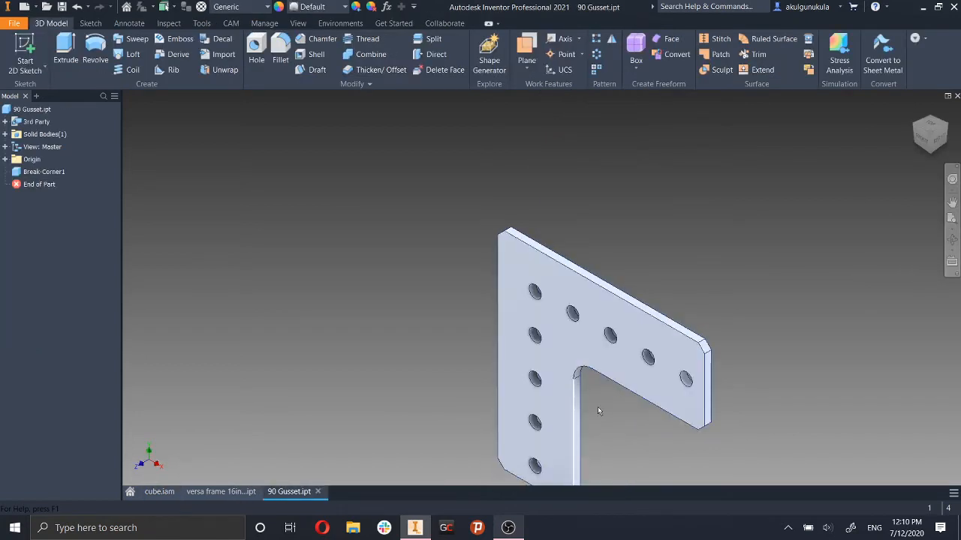
Examine the gusset's L shape, edges and two rows of holes, ending in a straight front view.
{"action": "scroll", "coordinate": [736, 359], "scroll_direction": "down", "scroll_amount": 3}
{"action": "middle_click_drag", "start_coordinate": [737, 357], "coordinate": [636, 283], "text": "shift"}
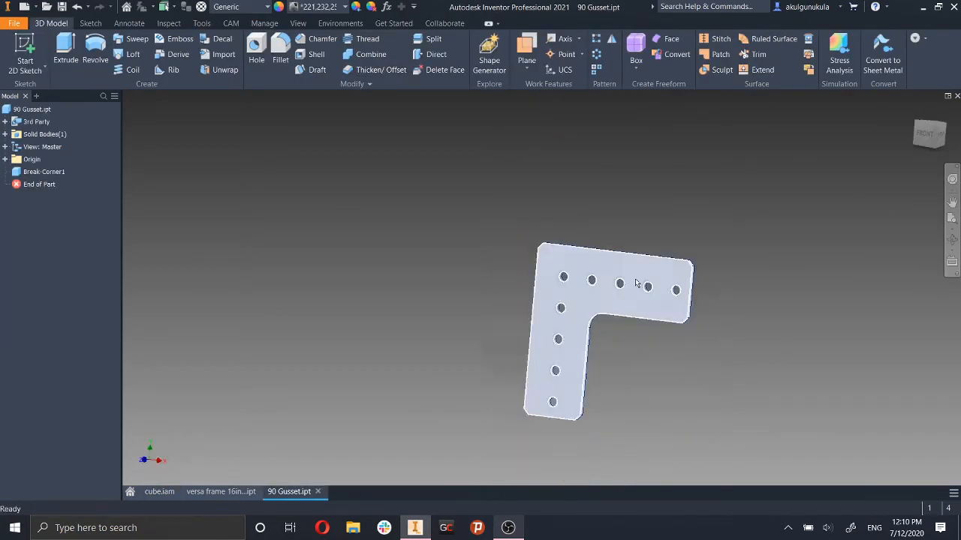
{"action": "middle_click_drag", "start_coordinate": [726, 328], "coordinate": [735, 297], "text": "shift"}
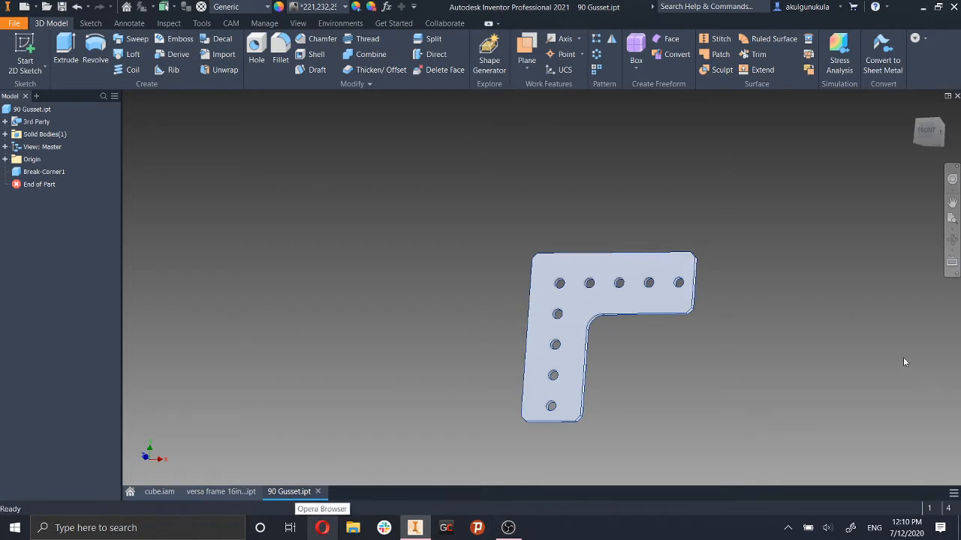
{"action": "middle_click_drag", "start_coordinate": [904, 362], "coordinate": [923, 357], "text": "shift"}
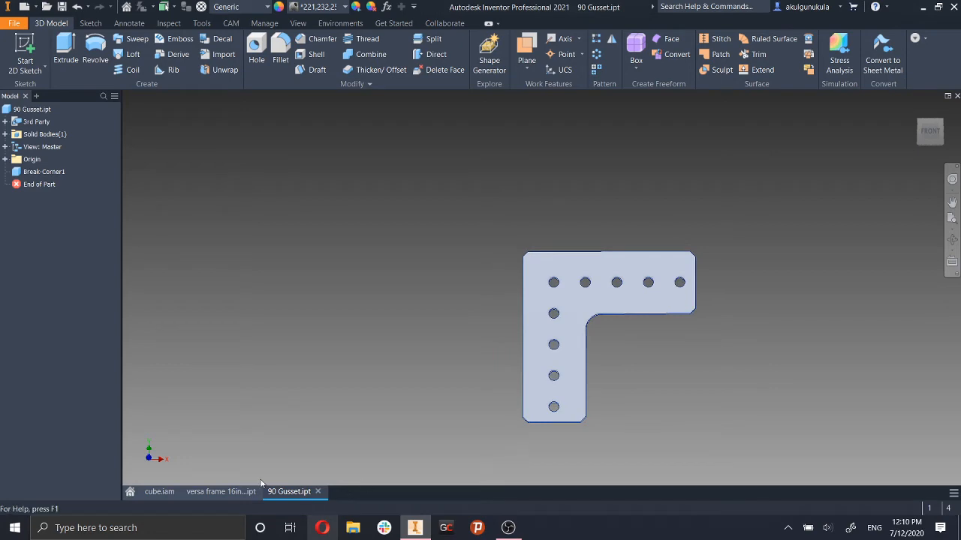
Review the cube assembly, the gusset part and the tube part in turn, and return to cube.iam.
{"action": "left_click", "coordinate": [147, 494]}
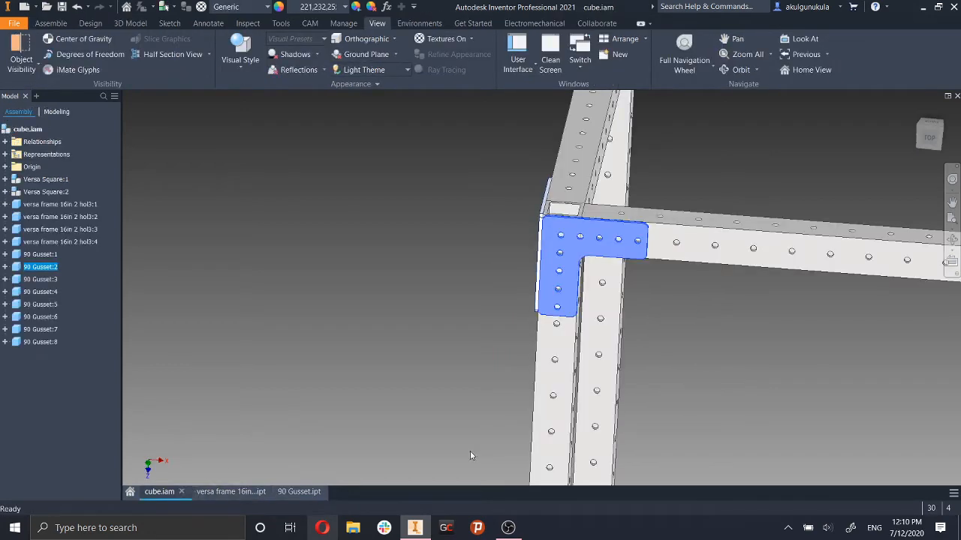
{"action": "left_click", "coordinate": [306, 492]}
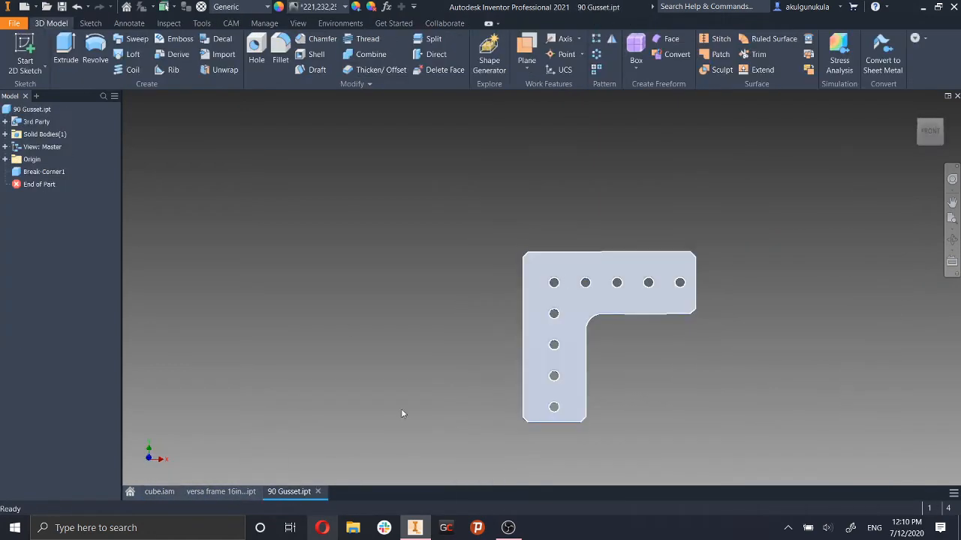
{"action": "left_click", "coordinate": [212, 489]}
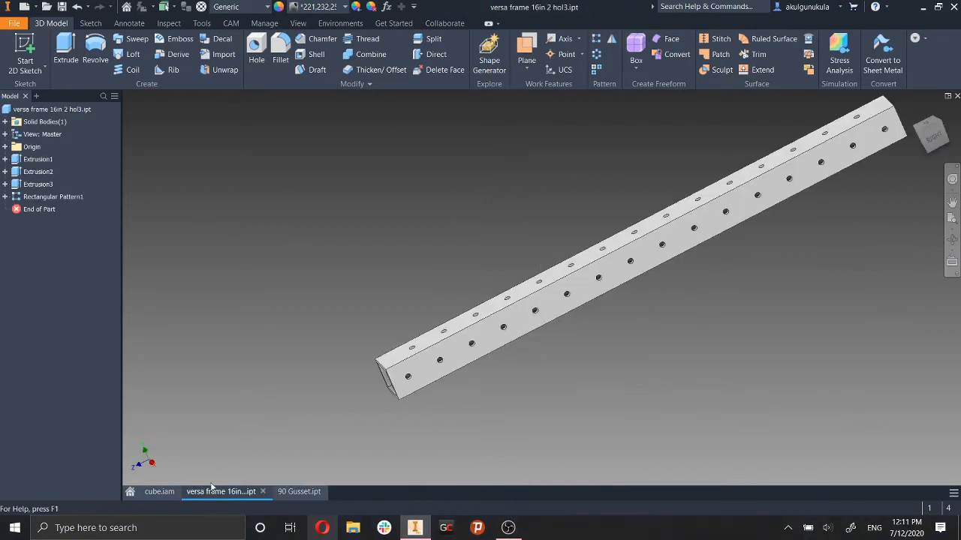
{"action": "left_click", "coordinate": [160, 491]}
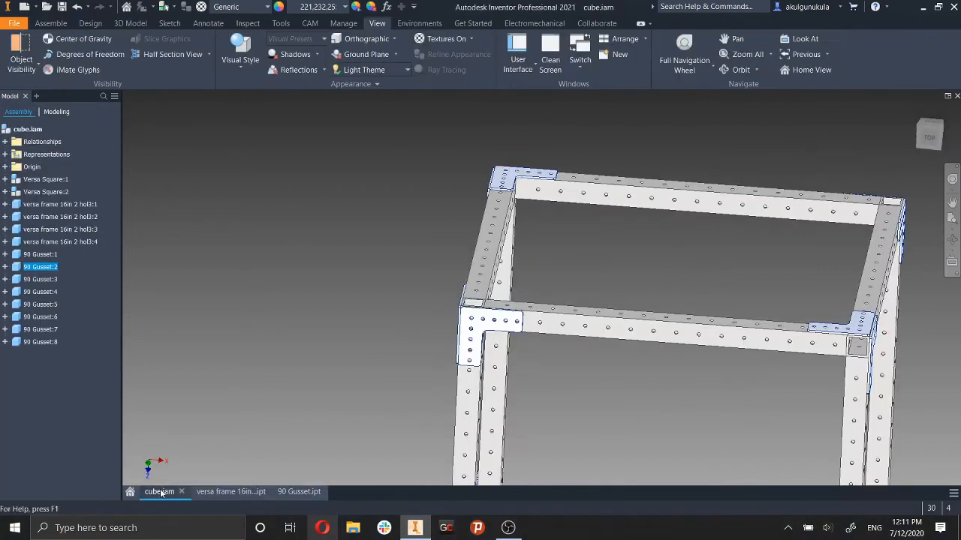
{"action": "left_click", "coordinate": [51, 23]}
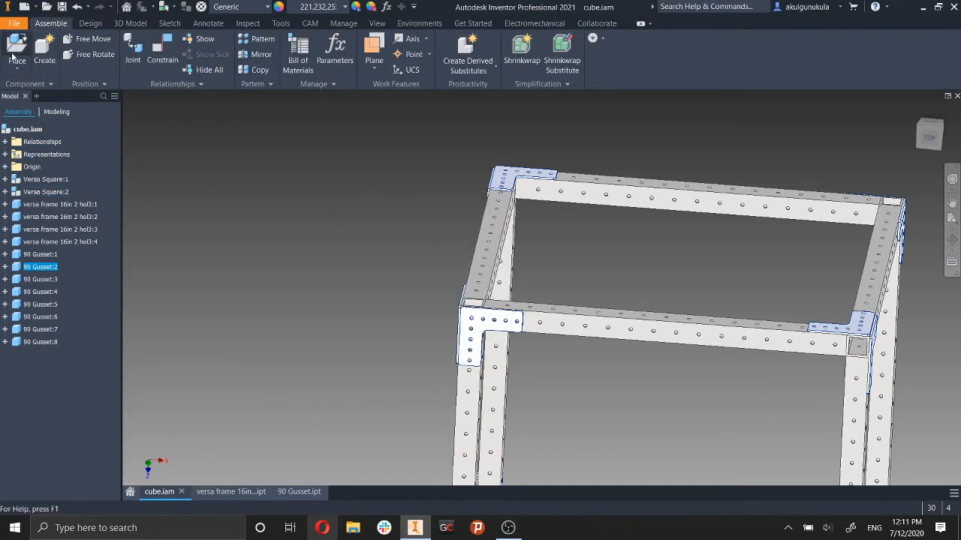
{"action": "key", "text": "p"}
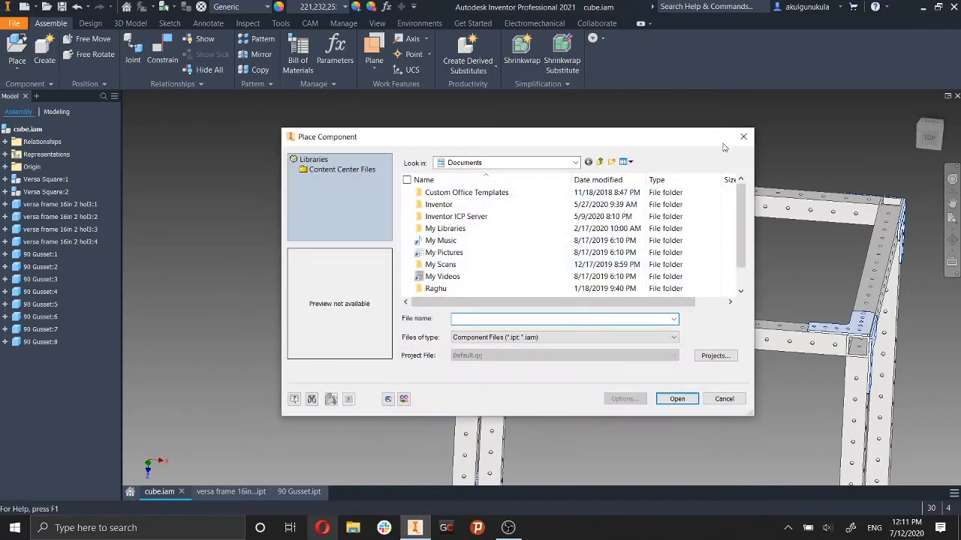
{"action": "left_click", "coordinate": [744, 136]}
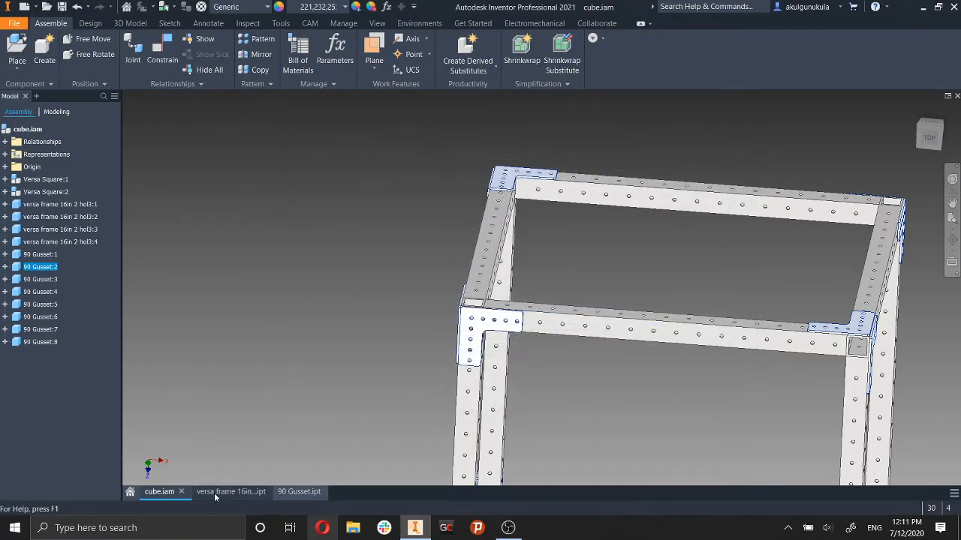
Create a new assembly and load versa frame 16in 2 hol3.ipt for placement from Desktop > FRC > FRC 2019 > 2019 BootCamp.
{"action": "left_click", "coordinate": [130, 492]}
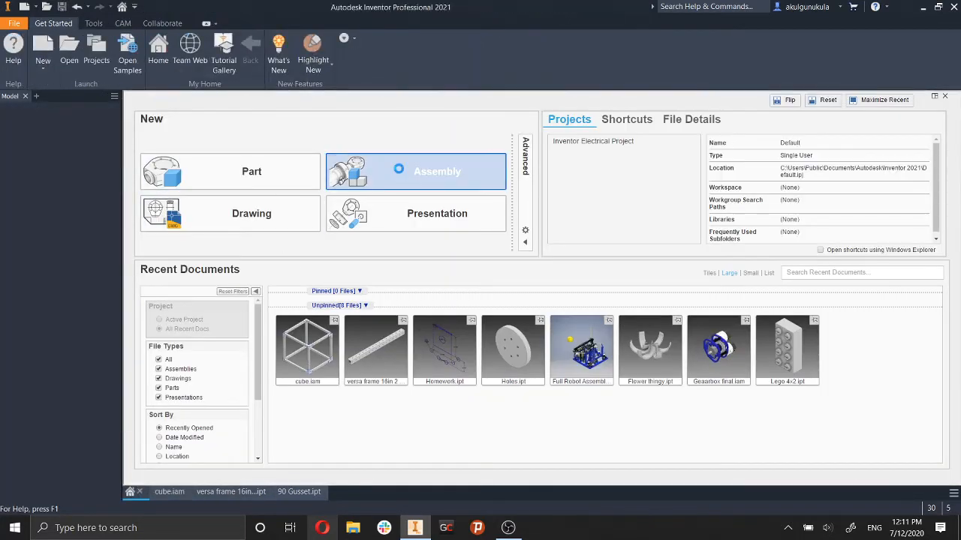
{"action": "left_click", "coordinate": [416, 190]}
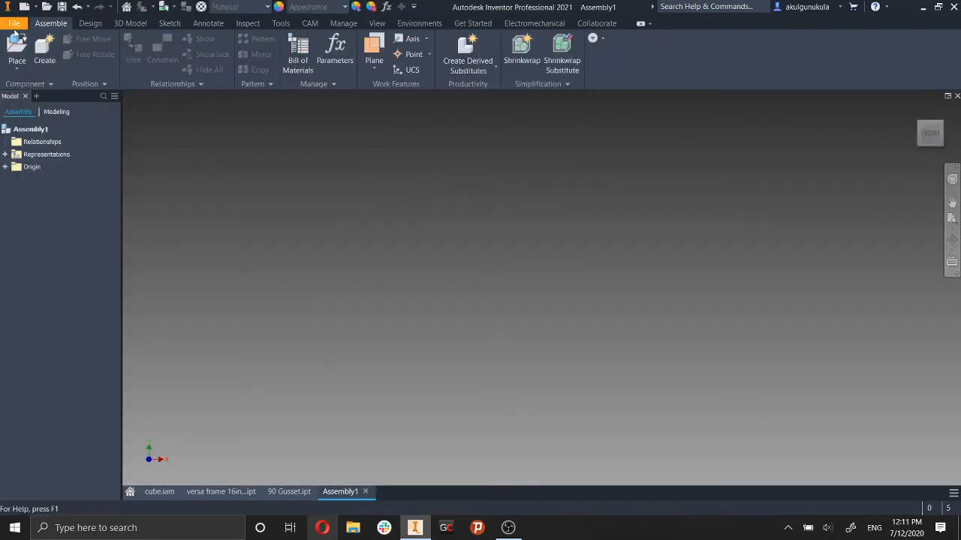
{"action": "left_click", "coordinate": [21, 42]}
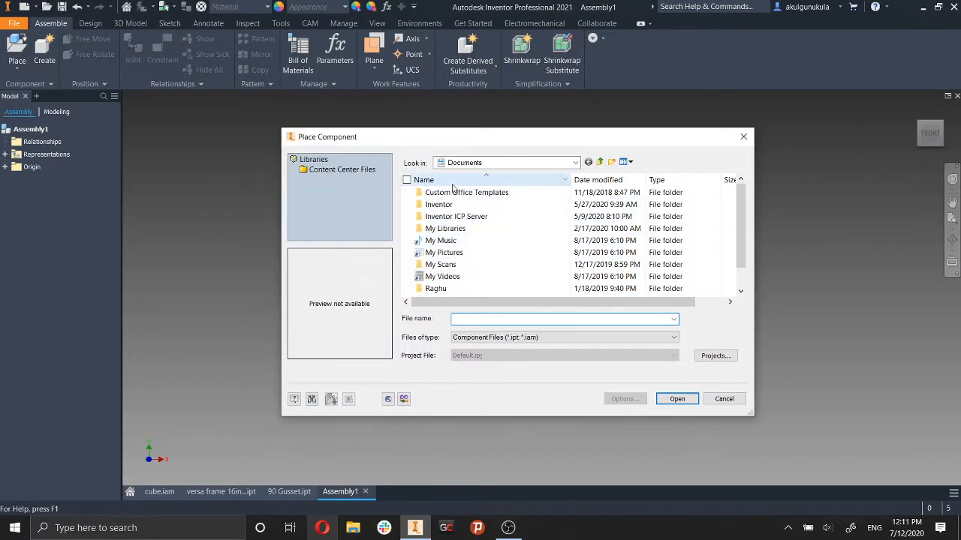
{"action": "left_click", "coordinate": [461, 165]}
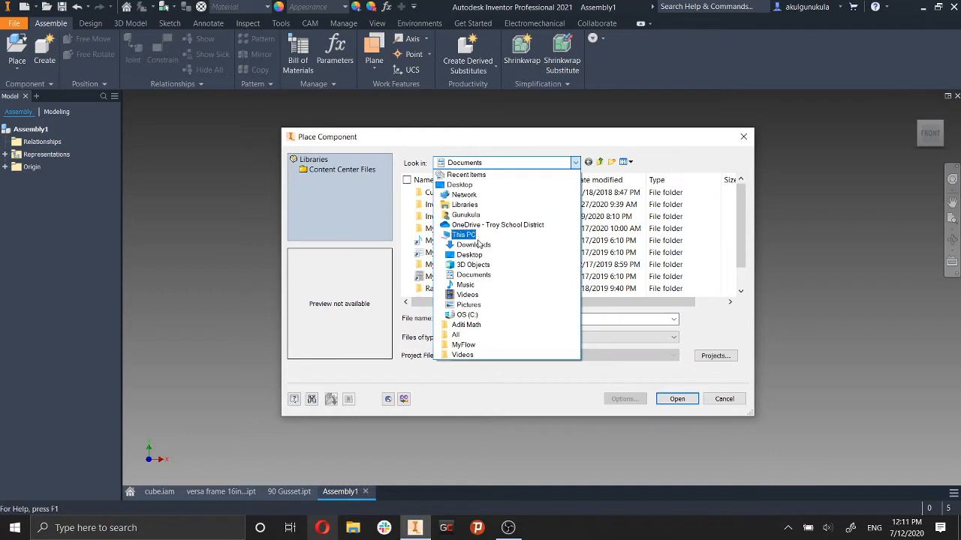
{"action": "left_click", "coordinate": [470, 255]}
{"action": "double_click", "coordinate": [480, 205]}
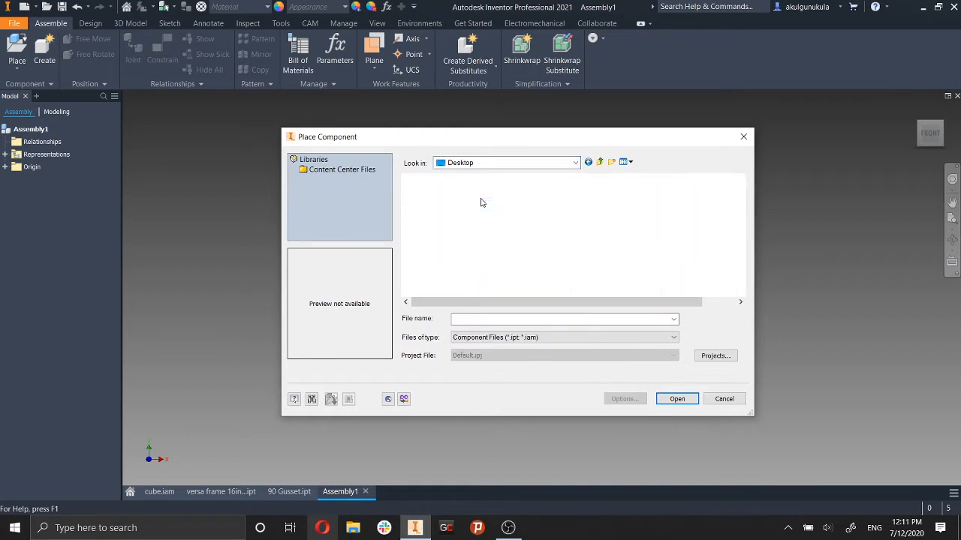
{"action": "double_click", "coordinate": [480, 204]}
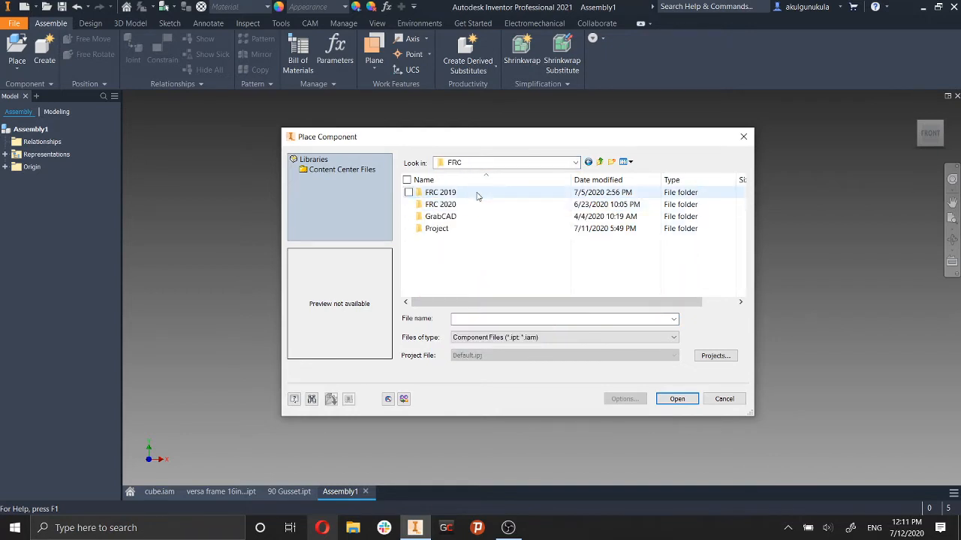
{"action": "double_click", "coordinate": [482, 193]}
{"action": "double_click", "coordinate": [452, 193]}
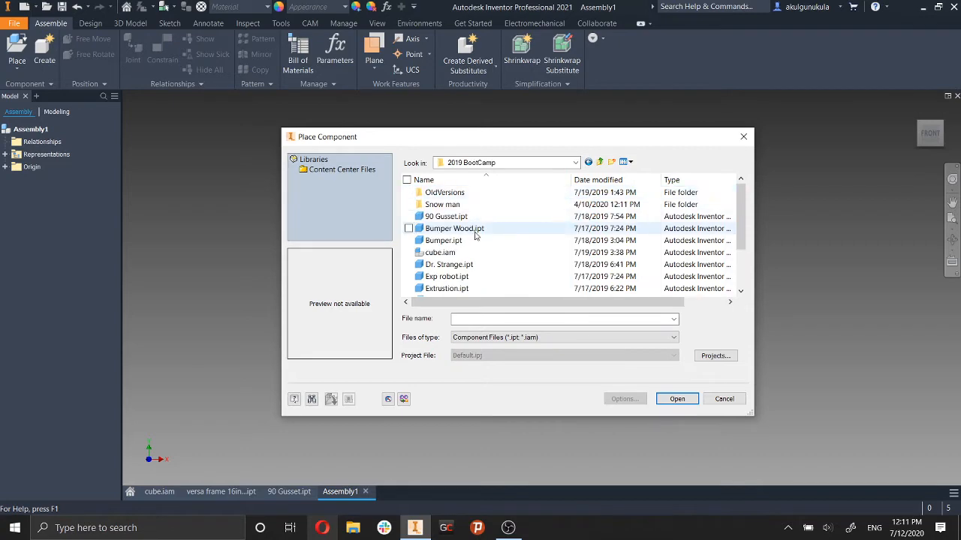
{"action": "scroll", "coordinate": [481, 240], "scroll_direction": "down", "scroll_amount": 2}
{"action": "double_click", "coordinate": [465, 276]}
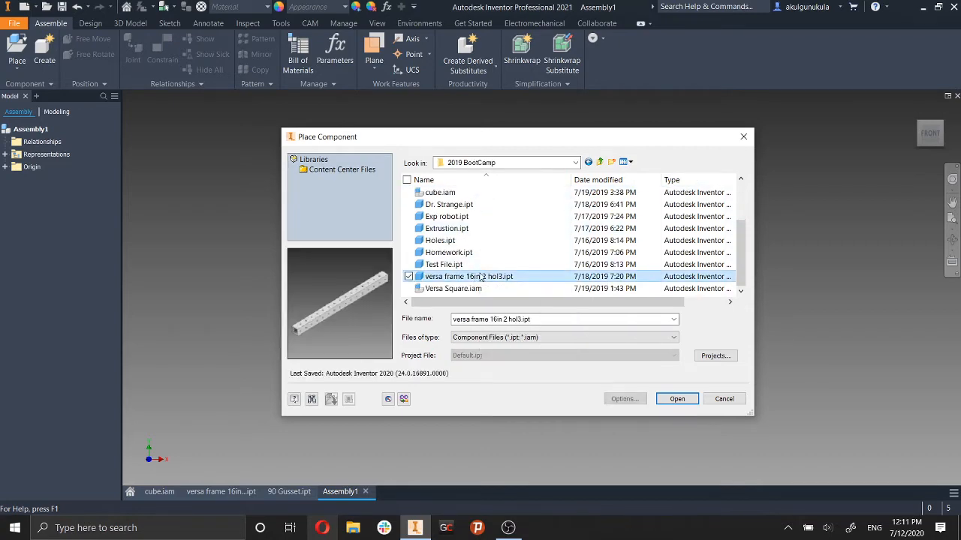
Place one instance of the tube in the empty assembly and end the placement without adding a second copy.
{"action": "scroll", "coordinate": [480, 288], "scroll_direction": "up", "scroll_amount": 5}
{"action": "middle_click_drag", "start_coordinate": [512, 280], "coordinate": [515, 279], "text": "shift"}
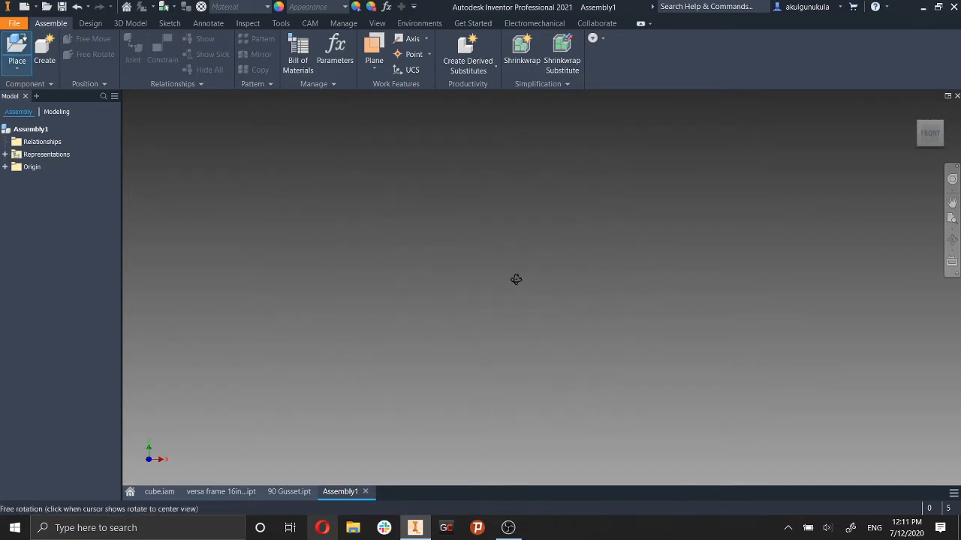
{"action": "middle_click_drag", "start_coordinate": [460, 297], "coordinate": [430, 315], "text": "shift"}
{"action": "scroll", "coordinate": [451, 311], "scroll_direction": "up", "scroll_amount": 5}
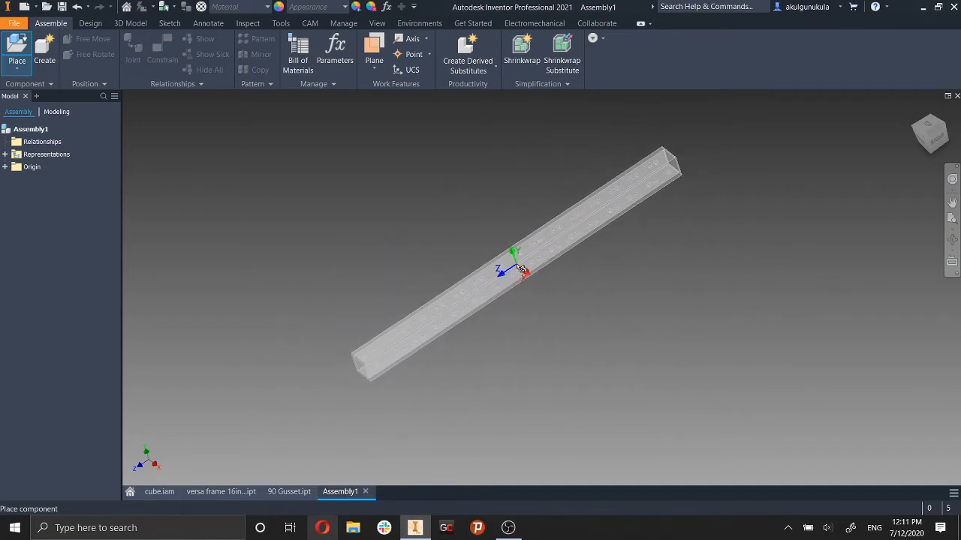
{"action": "scroll", "coordinate": [479, 275], "scroll_direction": "down", "scroll_amount": 2}
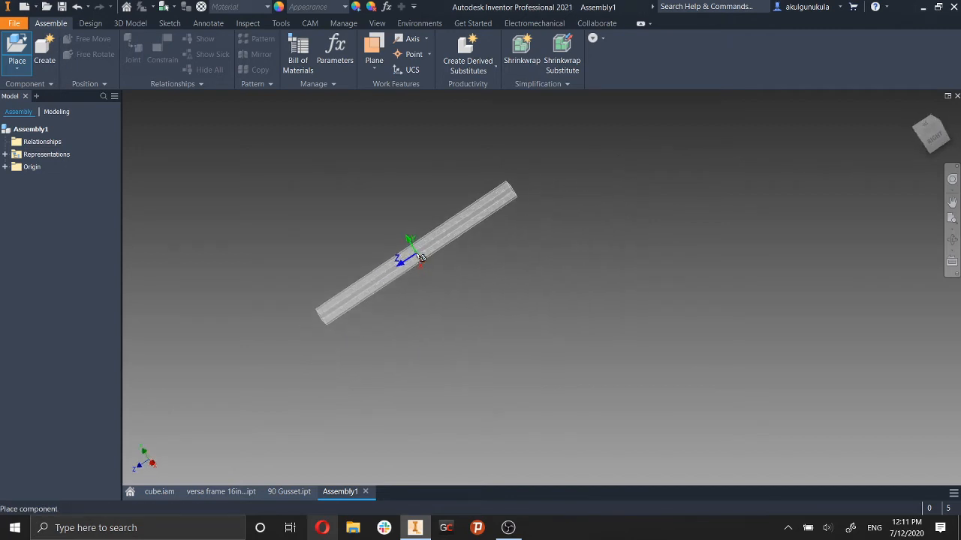
{"action": "left_click", "coordinate": [511, 269]}
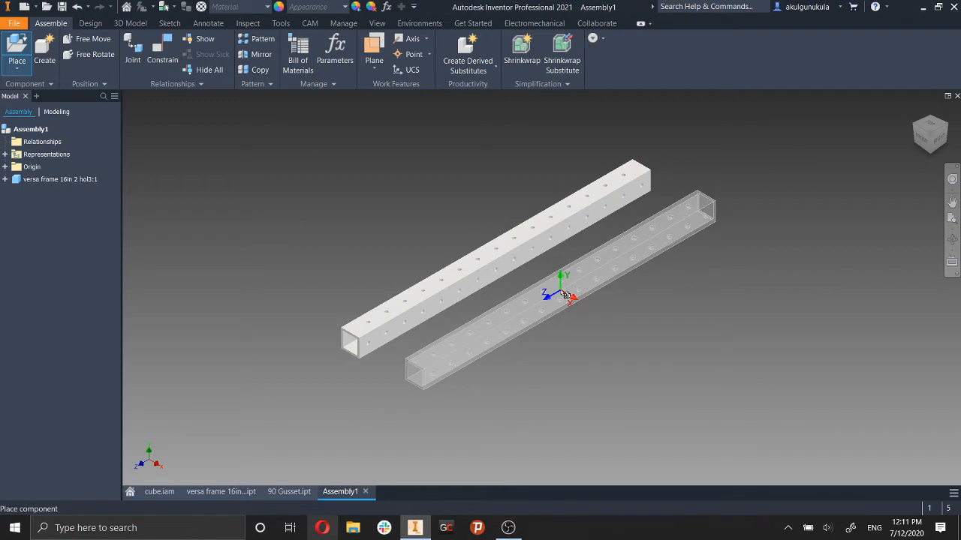
{"action": "right_click", "coordinate": [613, 281]}
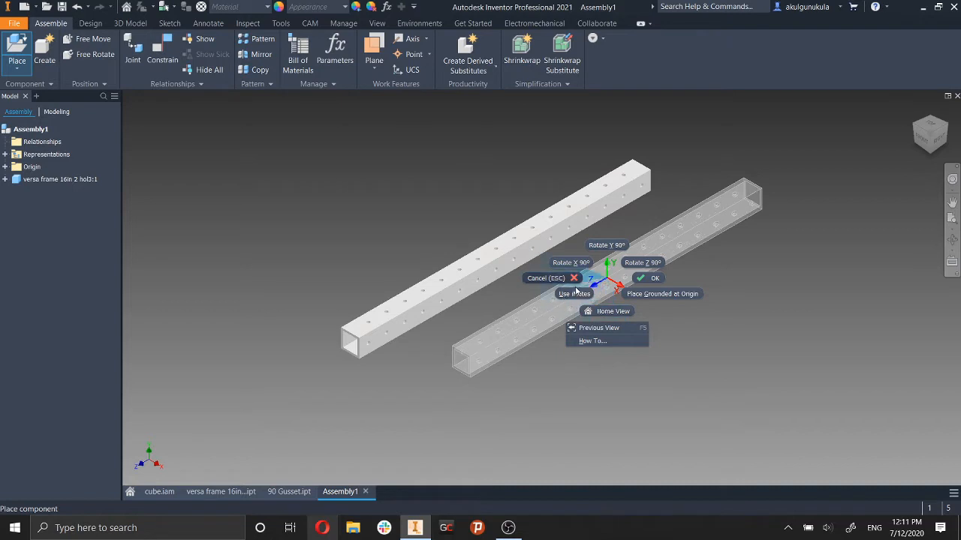
{"action": "key", "text": "alt"}
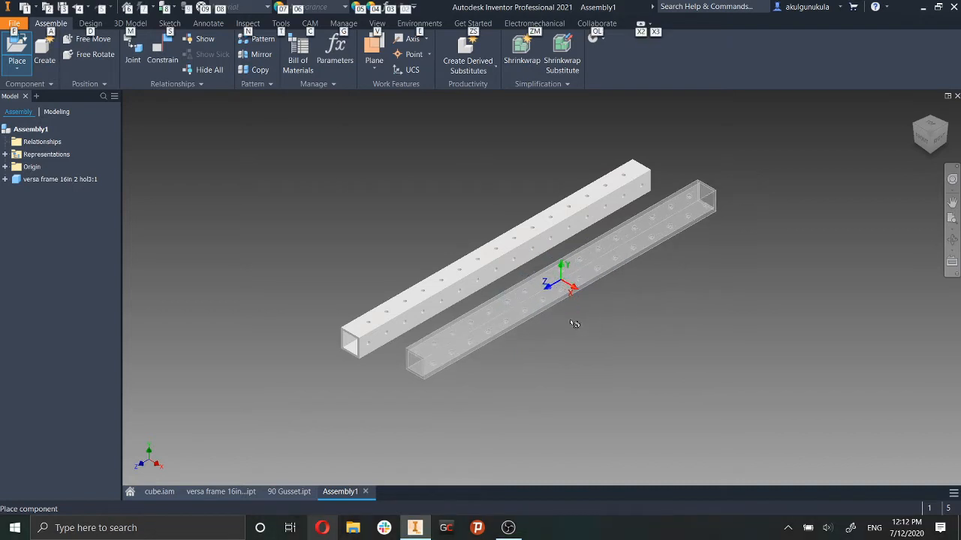
{"action": "key", "text": "Escape"}
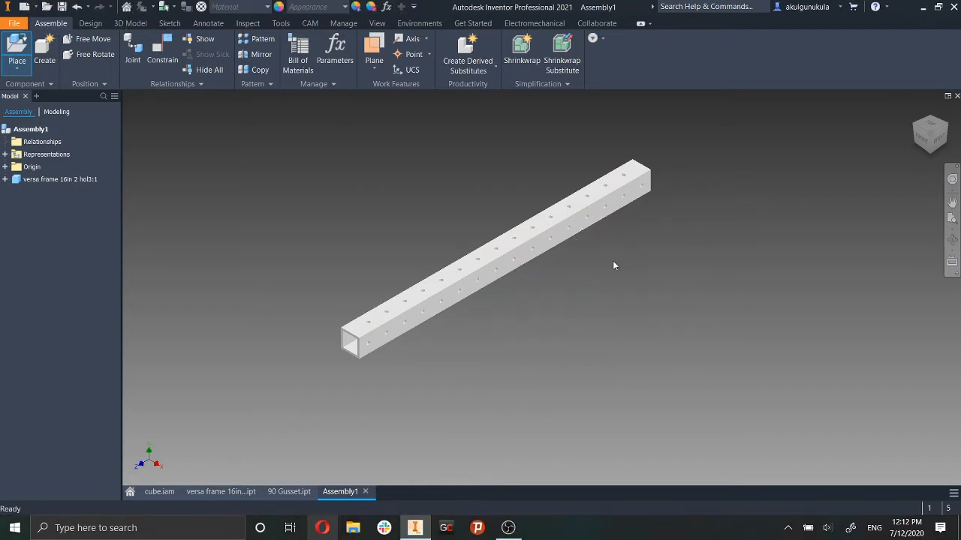
Load versa frame 16in 2 hol3.ipt from the 2019 BootCamp folder again to place a second tube.
{"action": "left_click", "coordinate": [17, 46]}
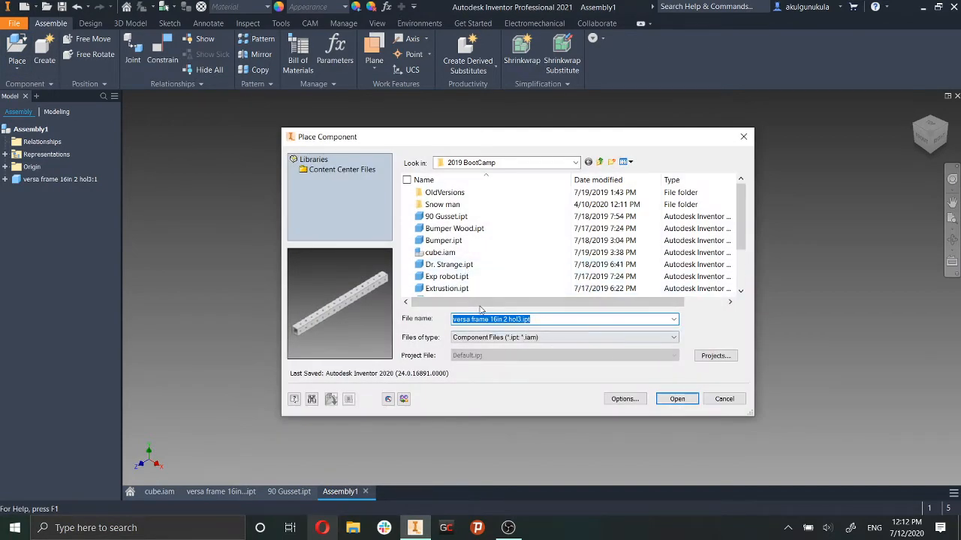
{"action": "scroll", "coordinate": [481, 278], "scroll_direction": "down", "scroll_amount": 2}
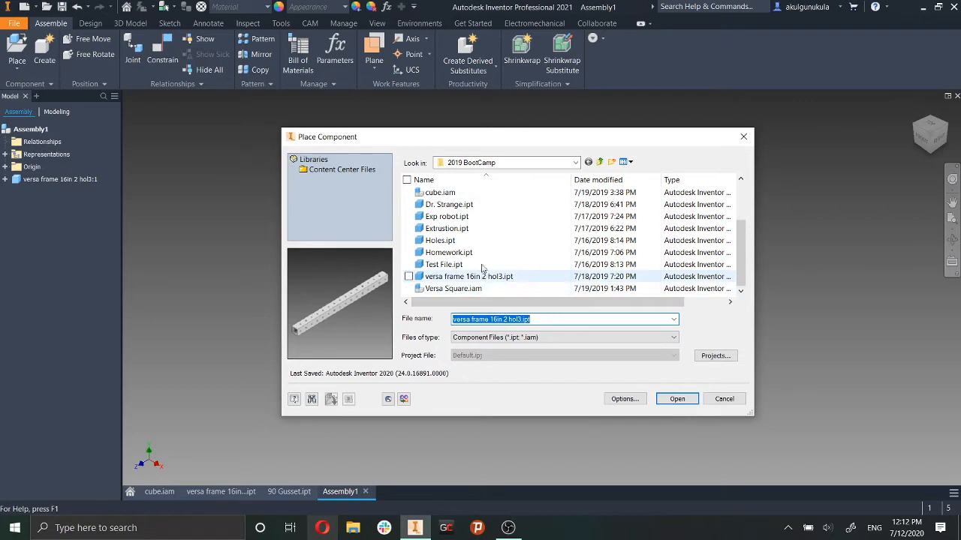
{"action": "scroll", "coordinate": [488, 270], "scroll_direction": "up", "scroll_amount": 2}
{"action": "scroll", "coordinate": [495, 272], "scroll_direction": "down", "scroll_amount": 2}
{"action": "left_click", "coordinate": [517, 277]}
{"action": "left_click", "coordinate": [677, 400]}
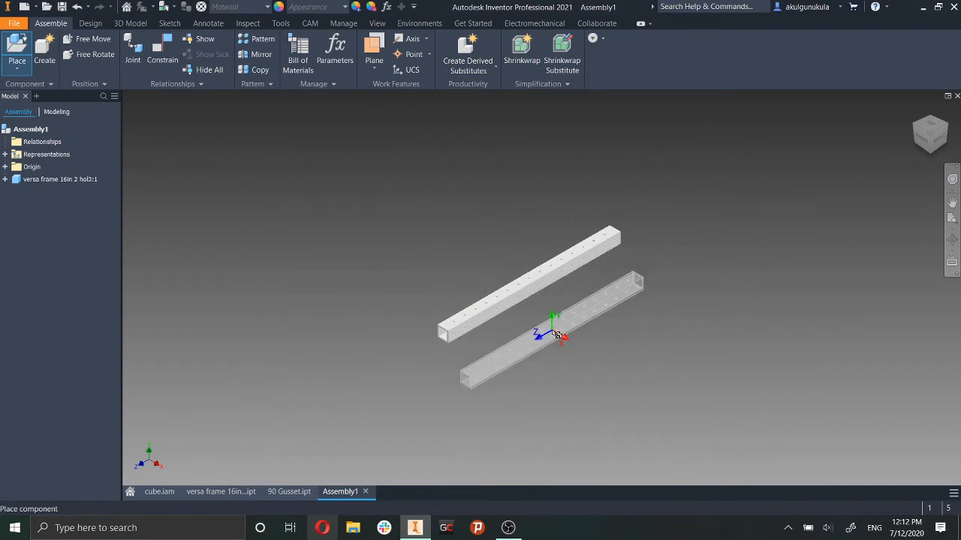
Rotate the tube 90° about Z, X and Y and place two upright copies near the opposite ends of the first tube.
{"action": "right_click", "coordinate": [547, 337]}
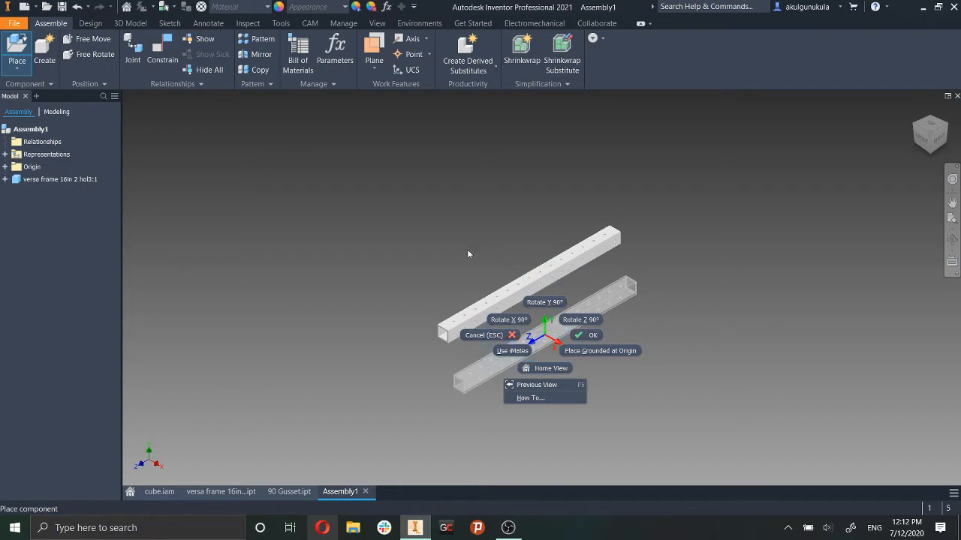
{"action": "left_click", "coordinate": [581, 319]}
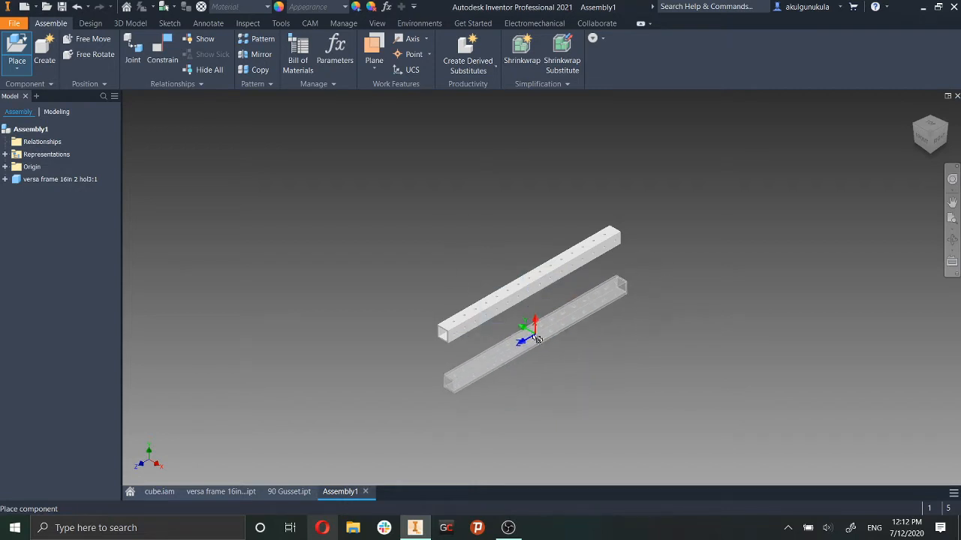
{"action": "right_click", "coordinate": [529, 333]}
{"action": "left_click", "coordinate": [518, 316]}
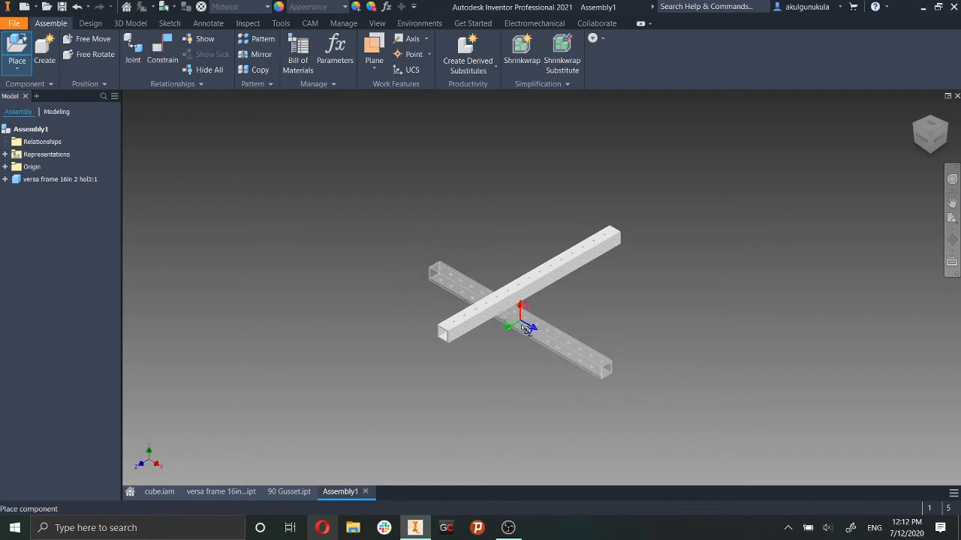
{"action": "right_click", "coordinate": [515, 347]}
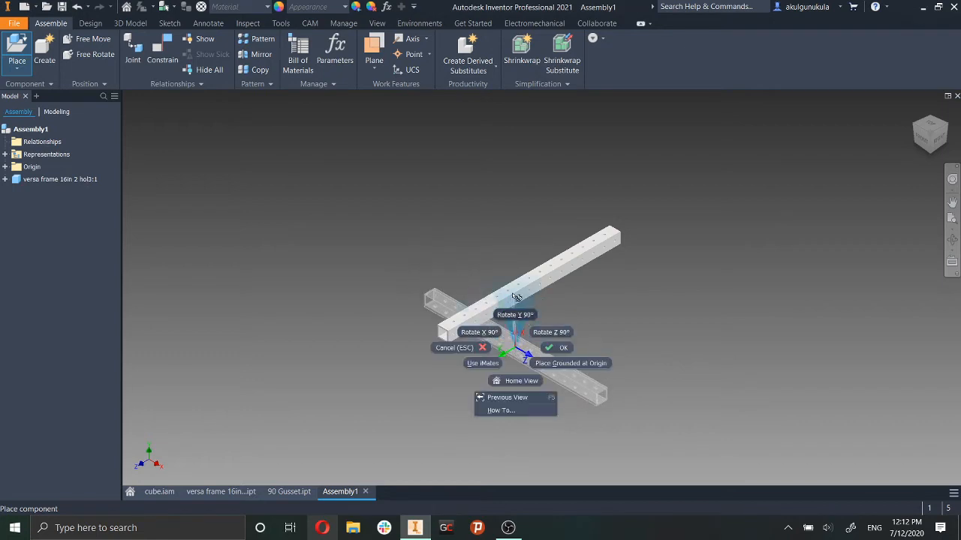
{"action": "left_click", "coordinate": [514, 315]}
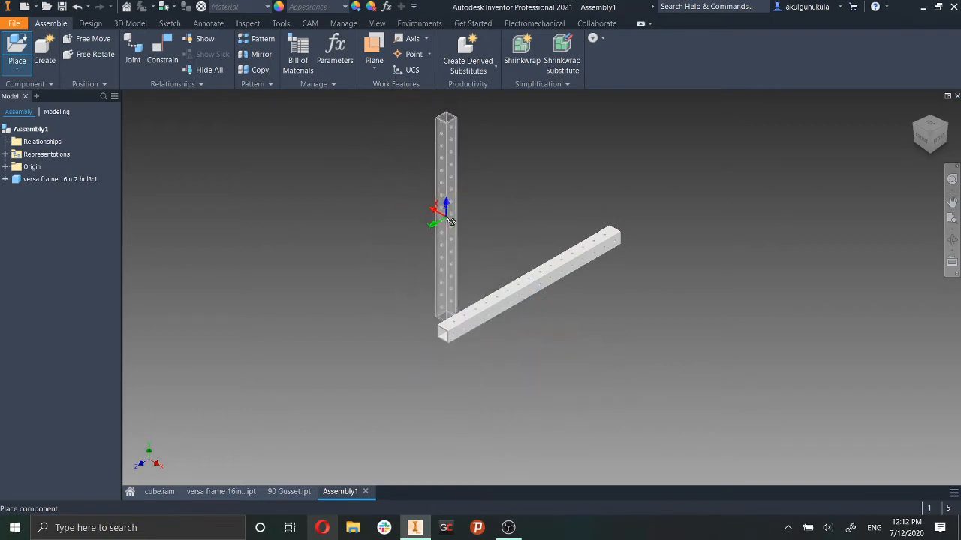
{"action": "left_click", "coordinate": [439, 220]}
{"action": "middle_click_drag", "start_coordinate": [671, 246], "coordinate": [475, 258], "text": "shift"}
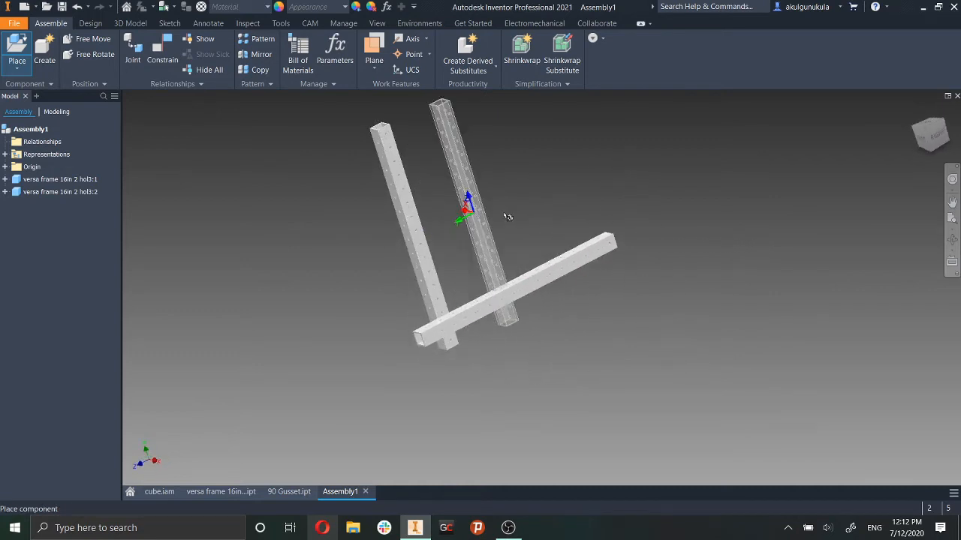
{"action": "left_click", "coordinate": [656, 203]}
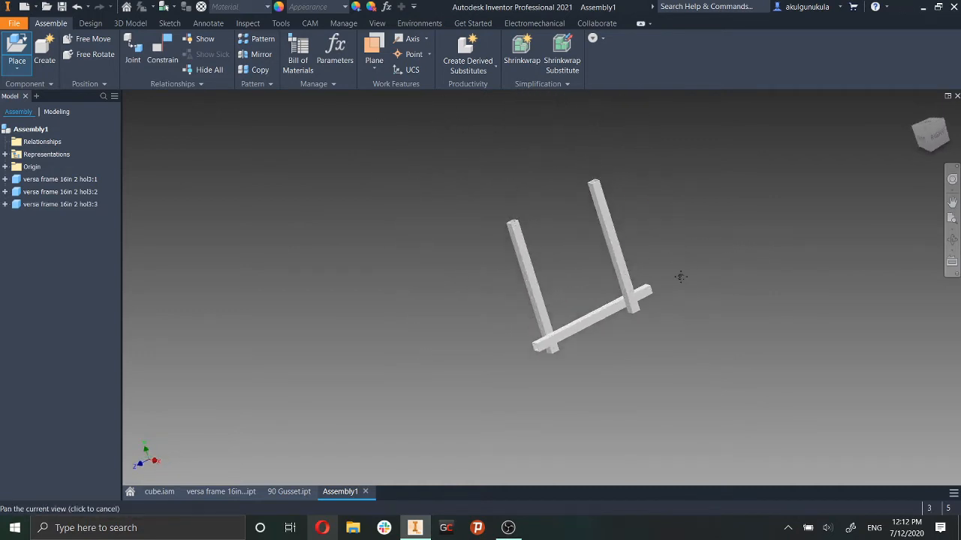
Rotate the next tube copy 90° about X, place it horizontally above the two upright tubes, and end the placement.
{"action": "right_click", "coordinate": [509, 199]}
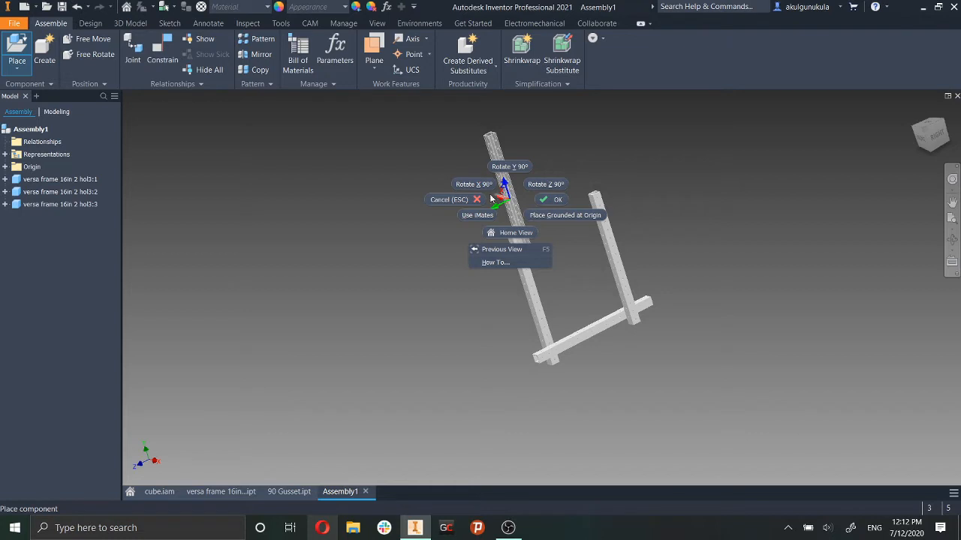
{"action": "left_click", "coordinate": [474, 184]}
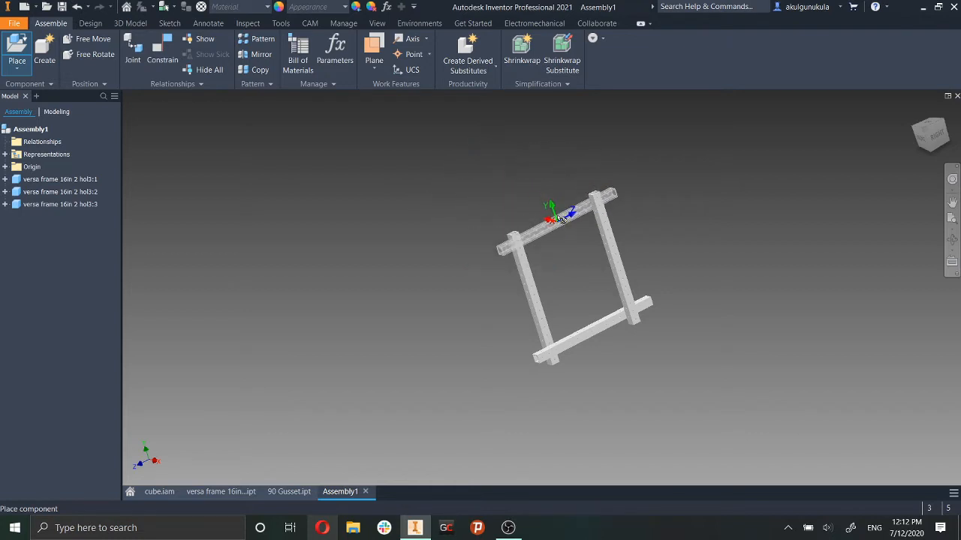
{"action": "left_click", "coordinate": [555, 206]}
{"action": "key", "text": "Escape"}
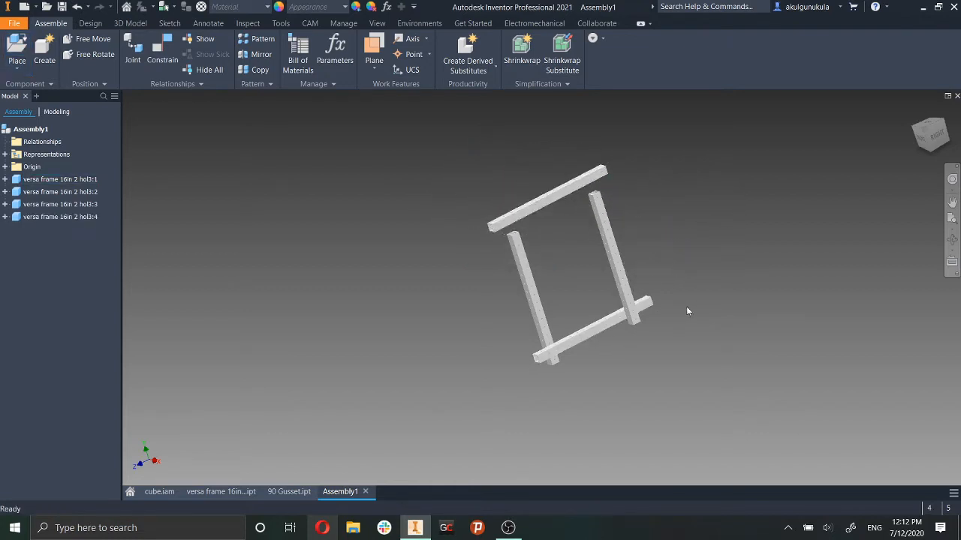
Set the assembly's visual style to Shaded with Edges.
{"action": "middle_click_drag", "start_coordinate": [686, 306], "coordinate": [721, 283], "text": "shift"}
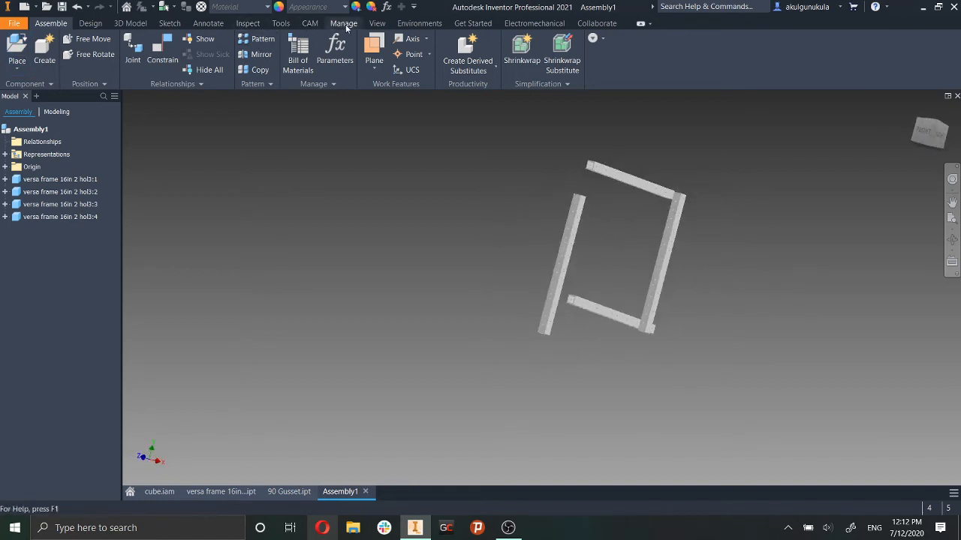
{"action": "left_click", "coordinate": [376, 23]}
{"action": "left_click", "coordinate": [240, 60]}
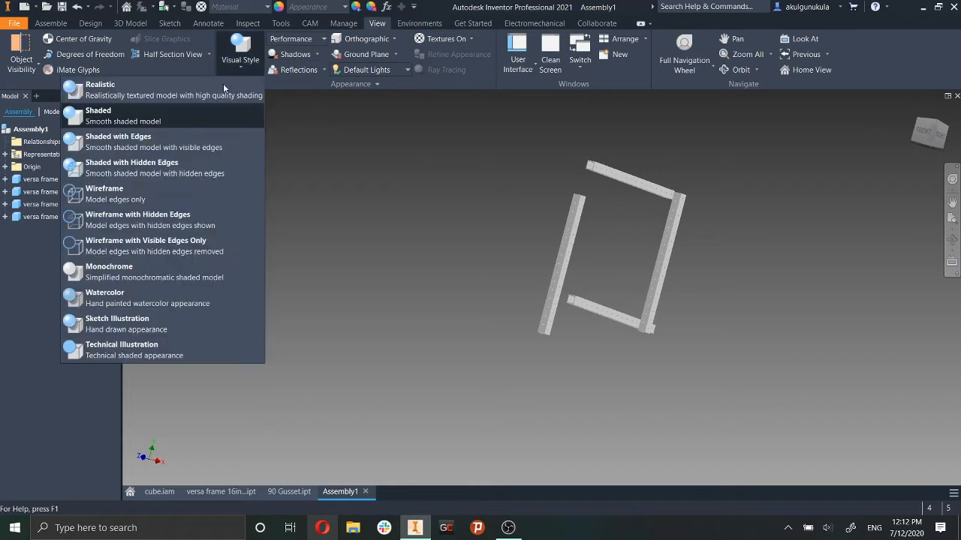
{"action": "left_click", "coordinate": [166, 142]}
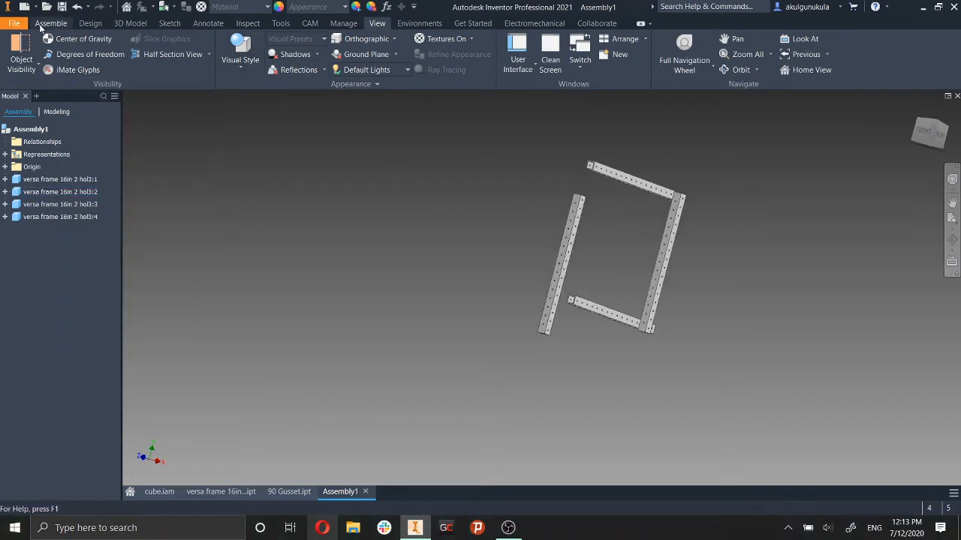
Mate the second tube's upper end face to the underside of the upper horizontal tube with a 0.000 in offset, then finish constraining.
{"action": "middle_click_drag", "start_coordinate": [644, 214], "coordinate": [506, 306], "text": "shift"}
{"action": "scroll", "coordinate": [585, 223], "scroll_direction": "down", "scroll_amount": 5}
{"action": "scroll", "coordinate": [648, 255], "scroll_direction": "up", "scroll_amount": 3}
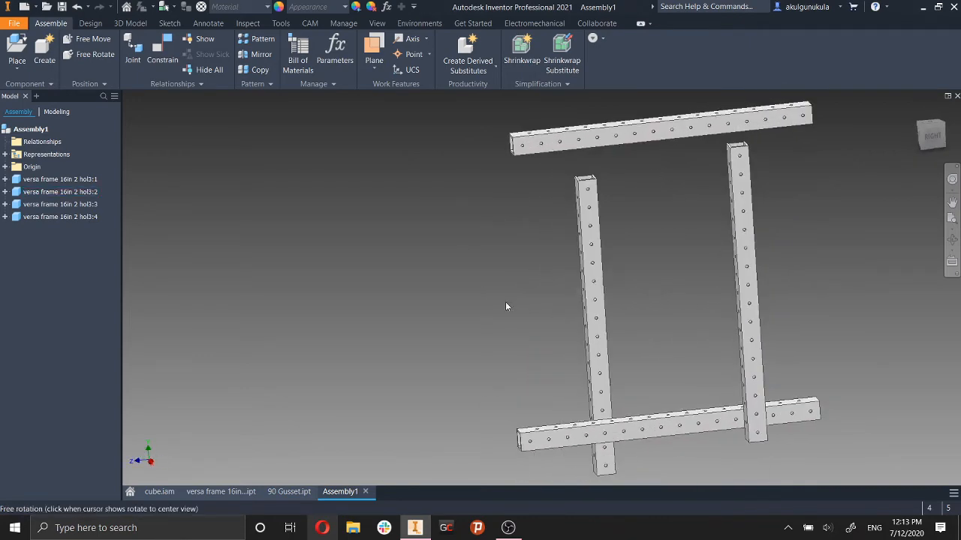
{"action": "left_click", "coordinate": [165, 59]}
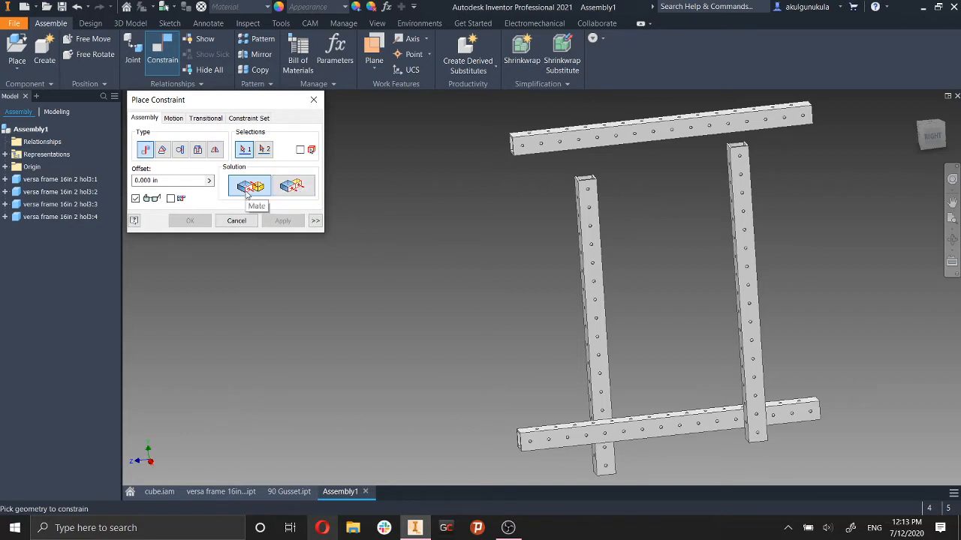
{"action": "middle_click_drag", "start_coordinate": [590, 223], "coordinate": [615, 259], "text": "shift"}
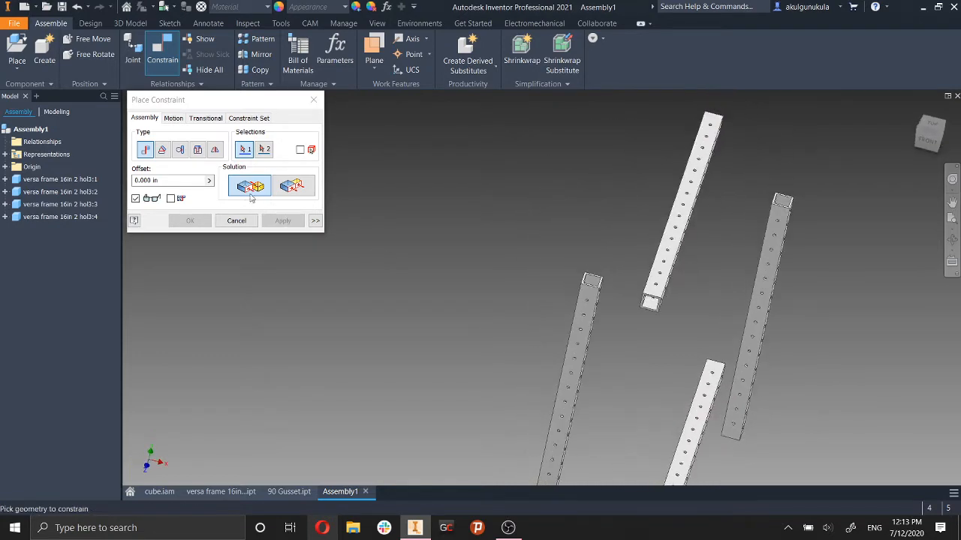
{"action": "scroll", "coordinate": [617, 278], "scroll_direction": "up", "scroll_amount": 5}
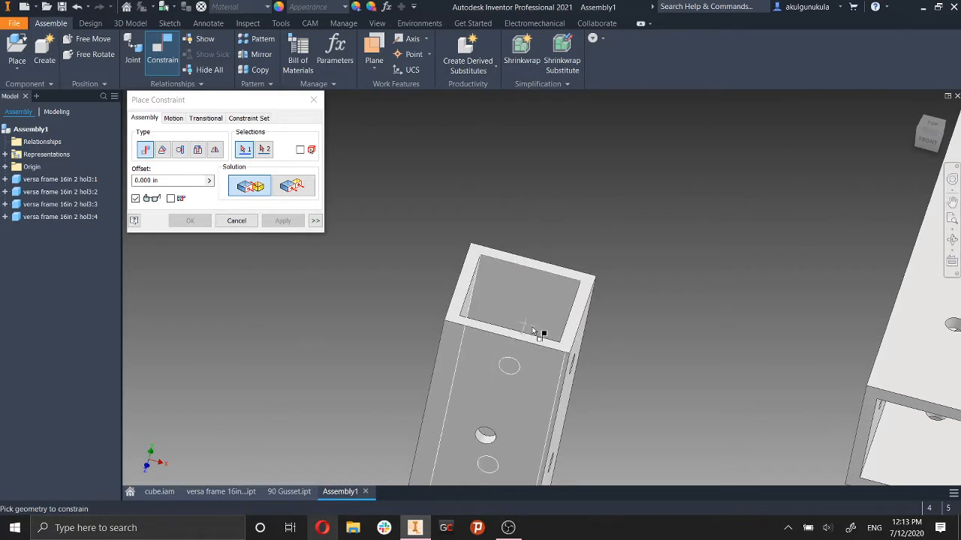
{"action": "scroll", "coordinate": [571, 333], "scroll_direction": "up", "scroll_amount": 2}
{"action": "left_click", "coordinate": [571, 334]}
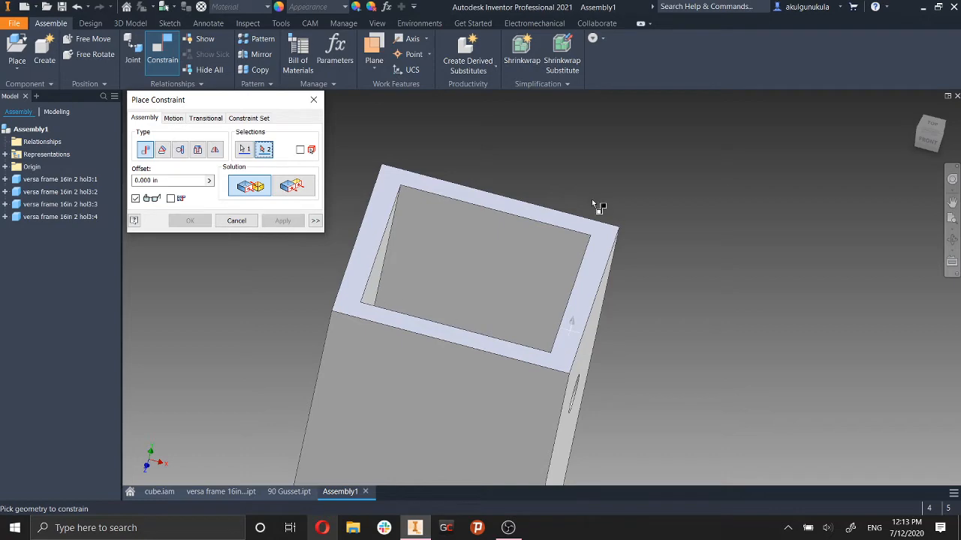
{"action": "scroll", "coordinate": [661, 270], "scroll_direction": "down", "scroll_amount": 4}
{"action": "middle_click_drag", "start_coordinate": [719, 305], "coordinate": [551, 264]}
{"action": "scroll", "coordinate": [547, 264], "scroll_direction": "down", "scroll_amount": 2}
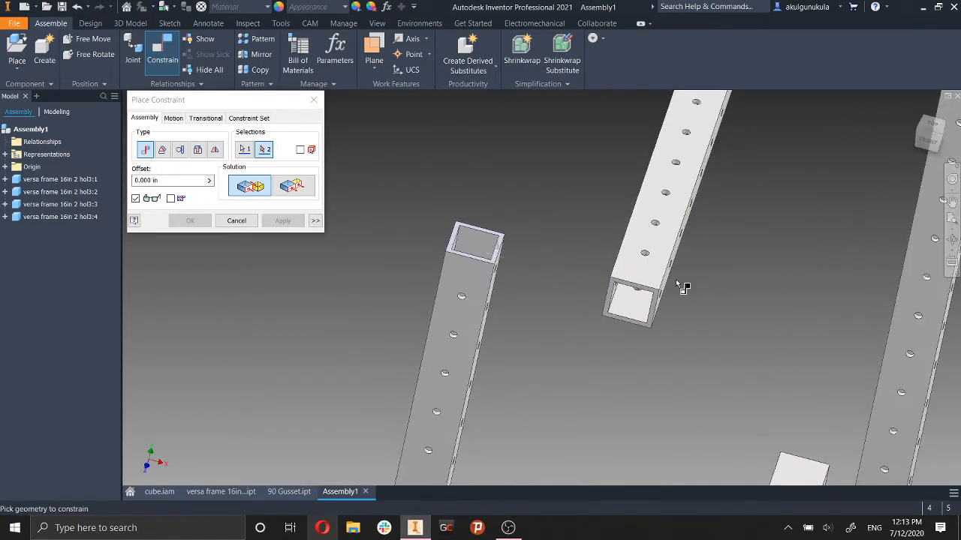
{"action": "middle_click_drag", "start_coordinate": [677, 283], "coordinate": [694, 464], "text": "shift"}
{"action": "scroll", "coordinate": [595, 335], "scroll_direction": "up", "scroll_amount": 1}
{"action": "middle_click_drag", "start_coordinate": [594, 336], "coordinate": [597, 470]}
{"action": "scroll", "coordinate": [603, 219], "scroll_direction": "down", "scroll_amount": 3}
{"action": "middle_click_drag", "start_coordinate": [599, 237], "coordinate": [583, 355]}
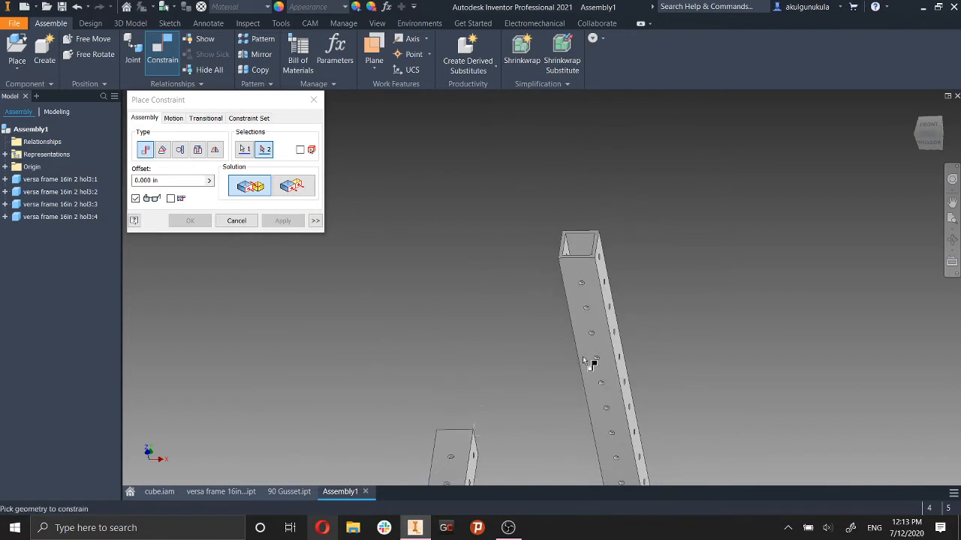
{"action": "left_click", "coordinate": [574, 276]}
{"action": "middle_click_drag", "start_coordinate": [647, 300], "coordinate": [538, 273], "text": "shift"}
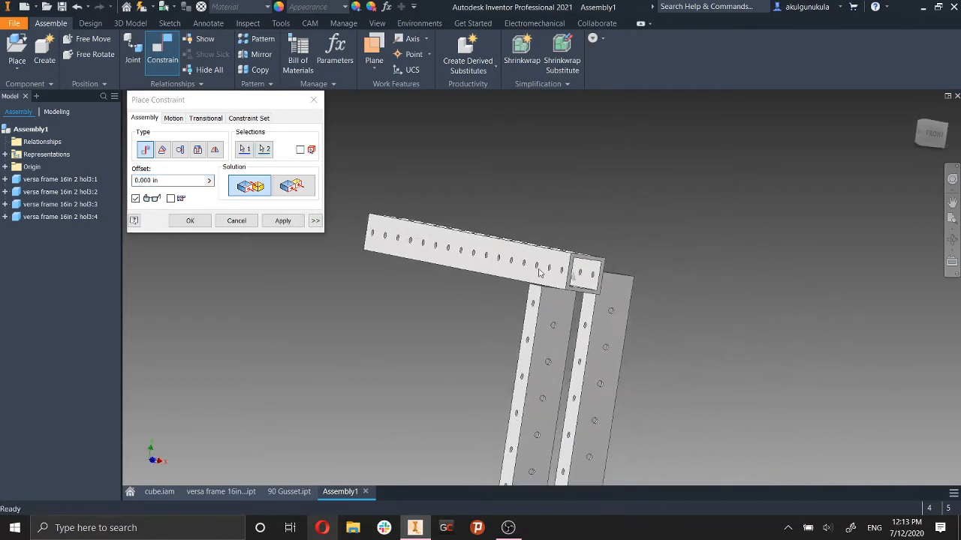
{"action": "left_click", "coordinate": [284, 222]}
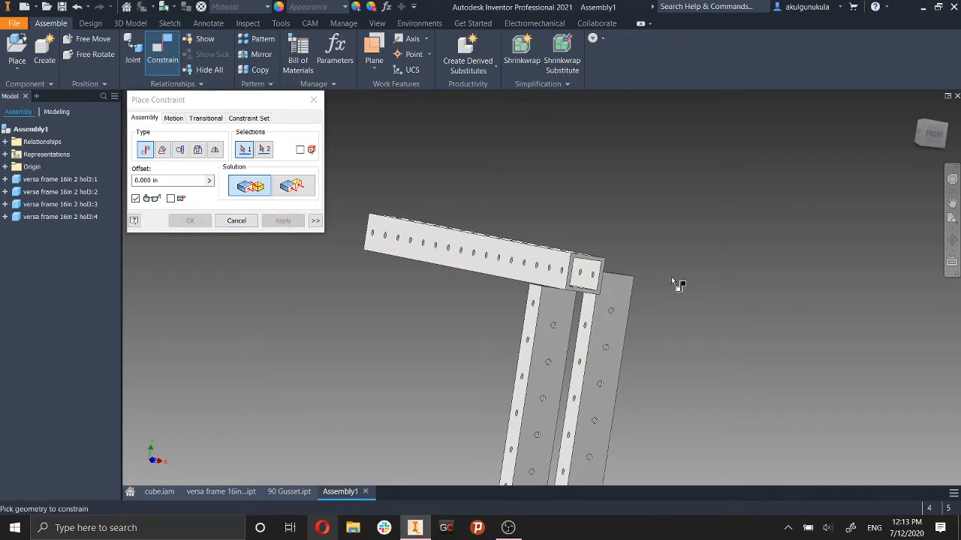
{"action": "middle_click_drag", "start_coordinate": [678, 285], "coordinate": [572, 280], "text": "shift"}
{"action": "middle_click_drag", "start_coordinate": [589, 278], "coordinate": [706, 217]}
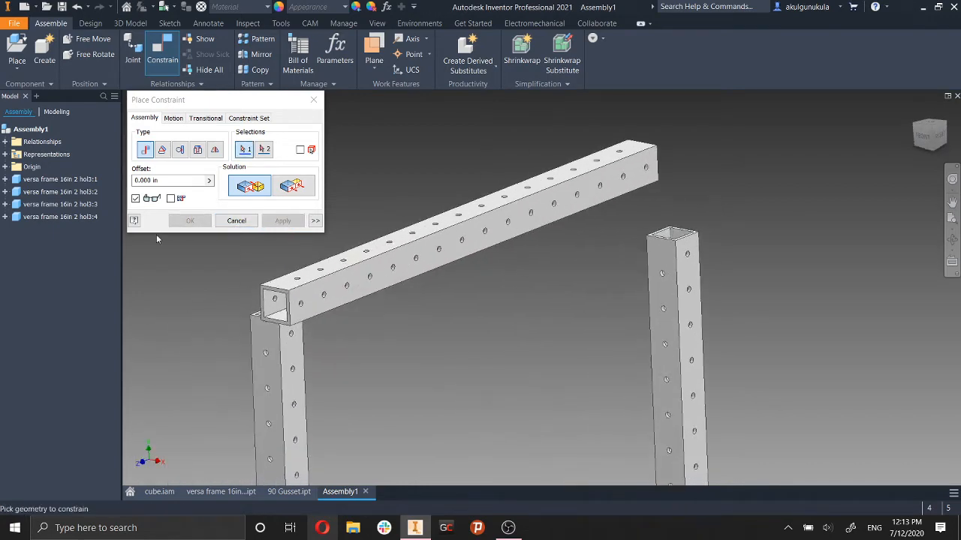
{"action": "left_click", "coordinate": [236, 220]}
Shift the mated upright tube to try its remaining freedom of movement against the upper horizontal tube.
{"action": "middle_click_drag", "start_coordinate": [415, 333], "coordinate": [511, 190]}
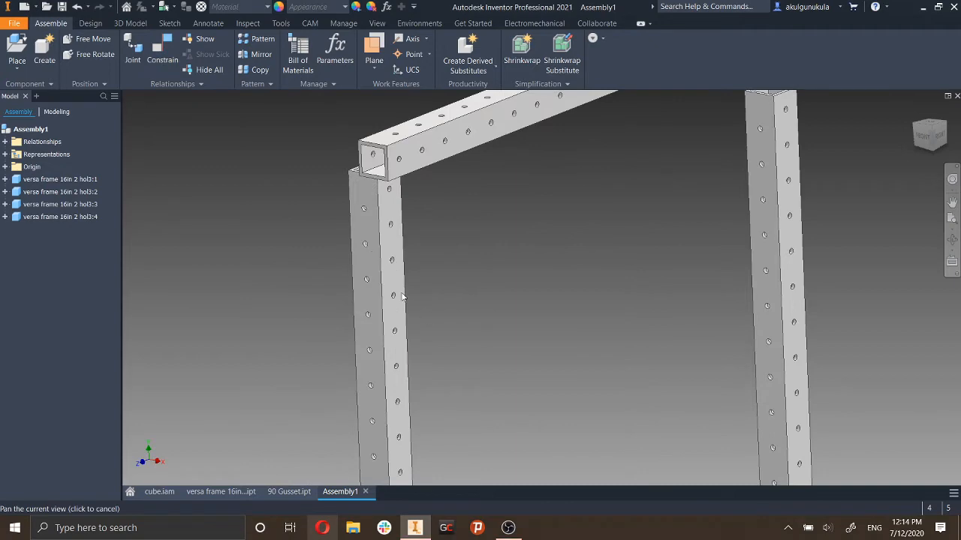
{"action": "middle_click_drag", "start_coordinate": [643, 300], "coordinate": [350, 265], "text": "shift"}
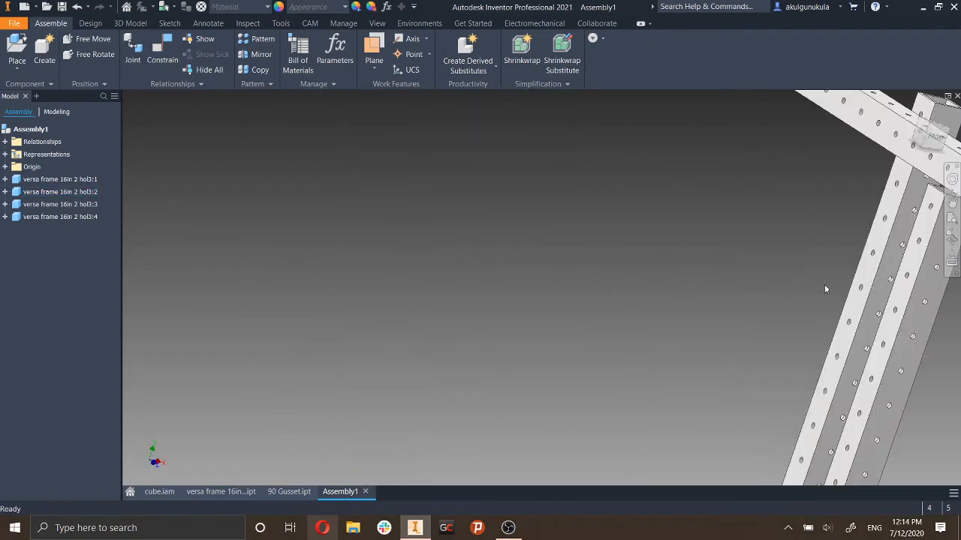
{"action": "scroll", "coordinate": [825, 284], "scroll_direction": "up", "scroll_amount": 3}
{"action": "middle_click_drag", "start_coordinate": [826, 284], "coordinate": [463, 235], "text": "shift"}
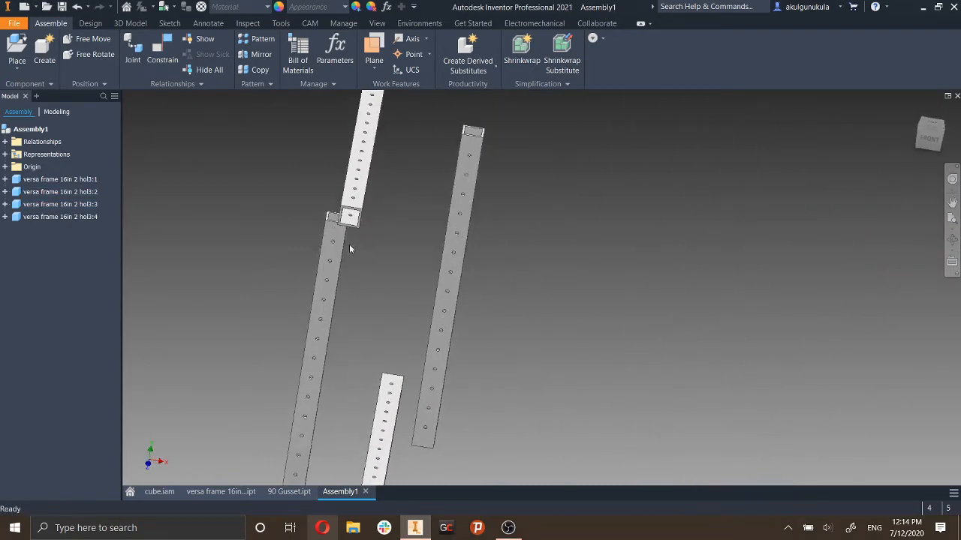
{"action": "mouse_move", "coordinate": [349, 248]}
{"action": "left_mouse_down"}
{"action": "mouse_move", "coordinate": [319, 268]}
{"action": "mouse_move", "coordinate": [323, 282]}
{"action": "mouse_move", "coordinate": [331, 249]}
{"action": "left_mouse_up"}
{"action": "middle_click_drag", "start_coordinate": [526, 307], "coordinate": [630, 252], "text": "shift"}
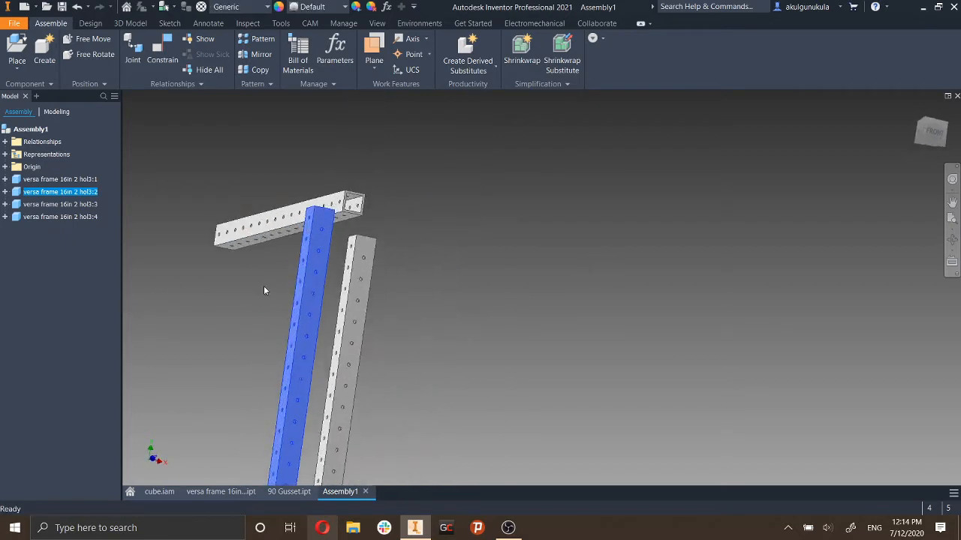
{"action": "left_click_drag", "start_coordinate": [298, 294], "coordinate": [320, 308]}
{"action": "middle_click_drag", "start_coordinate": [484, 212], "coordinate": [697, 307], "text": "shift"}
{"action": "scroll", "coordinate": [684, 308], "scroll_direction": "down", "scroll_amount": 2}
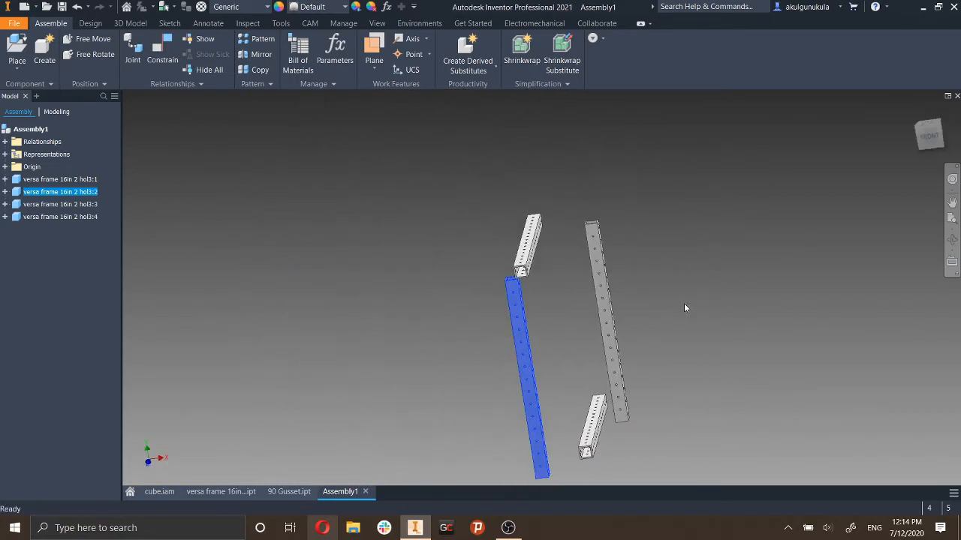
{"action": "left_click", "coordinate": [563, 284]}
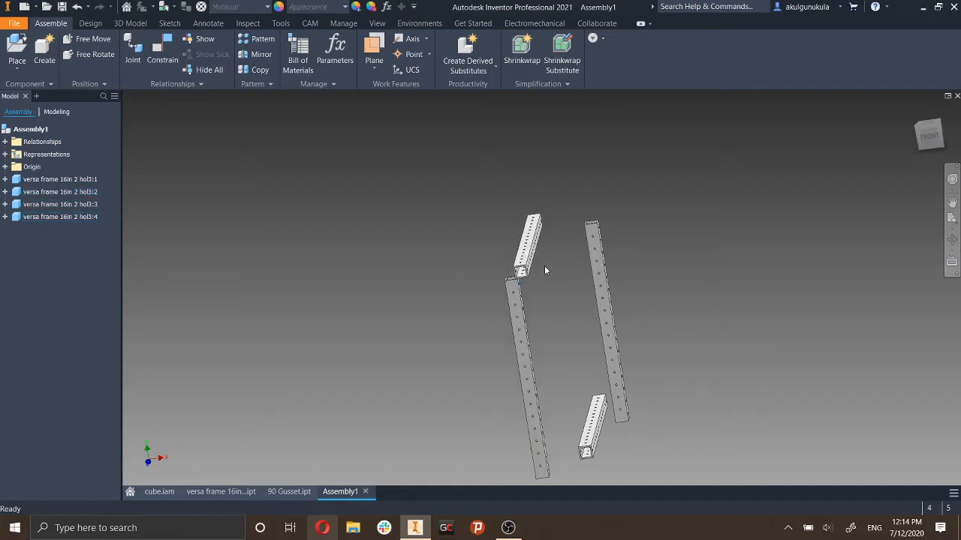
Ground the upper horizontal tube and clear the selection.
{"action": "right_click", "coordinate": [532, 251]}
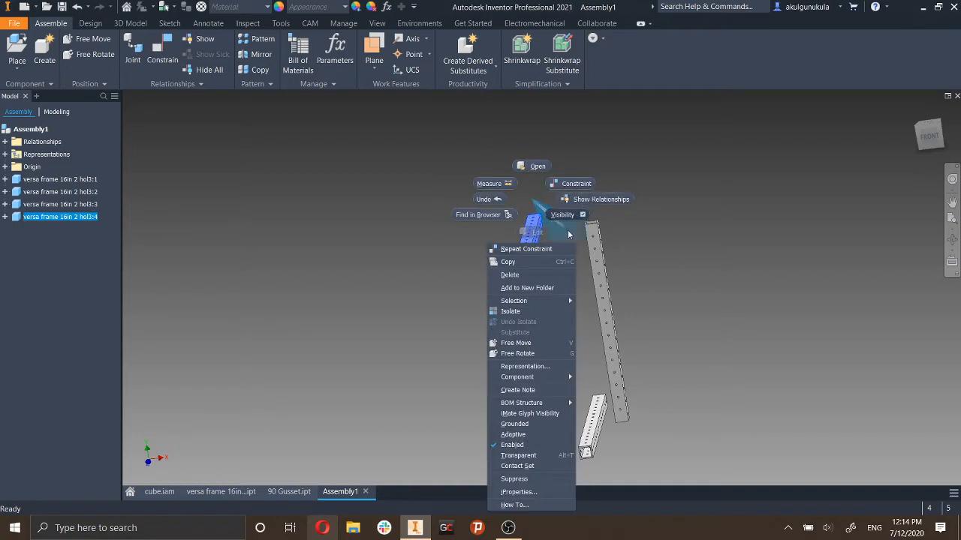
{"action": "left_click", "coordinate": [539, 425]}
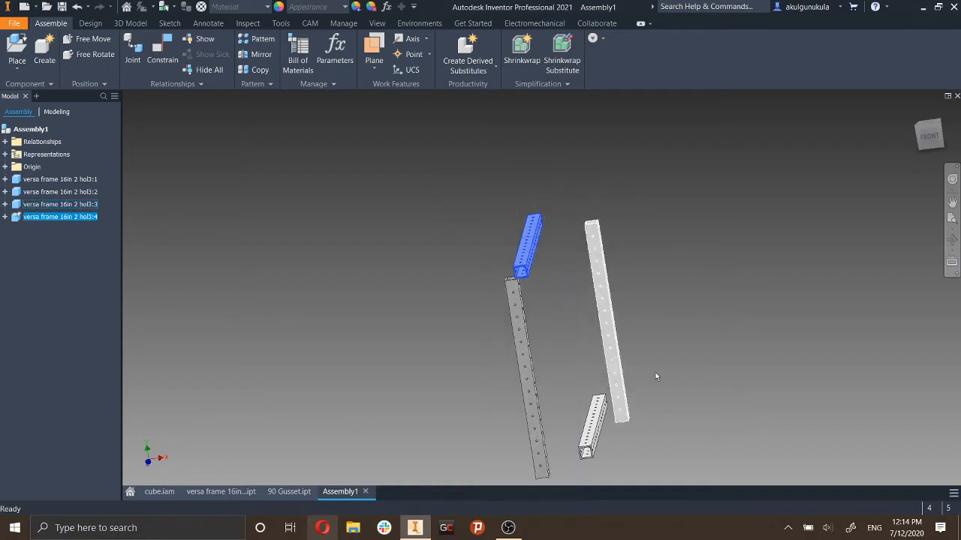
{"action": "left_click", "coordinate": [693, 354]}
Slide the mated upright tube along and across the underside of the grounded horizontal tube, checking its movement from several sides.
{"action": "mouse_move", "coordinate": [533, 347]}
{"action": "left_mouse_down"}
{"action": "mouse_move", "coordinate": [561, 349]}
{"action": "mouse_move", "coordinate": [545, 346]}
{"action": "left_mouse_up"}
{"action": "middle_click_drag", "start_coordinate": [704, 379], "coordinate": [763, 365], "text": "shift"}
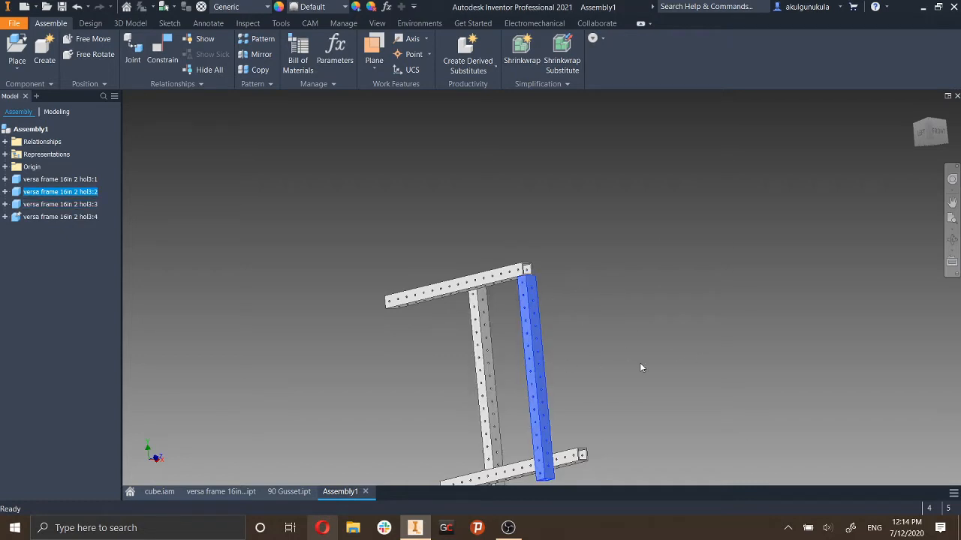
{"action": "left_click_drag", "start_coordinate": [529, 308], "coordinate": [547, 323]}
{"action": "middle_click_drag", "start_coordinate": [679, 315], "coordinate": [602, 348], "text": "shift"}
{"action": "left_click_drag", "start_coordinate": [584, 330], "coordinate": [531, 347]}
{"action": "middle_click_drag", "start_coordinate": [658, 345], "coordinate": [768, 314], "text": "shift"}
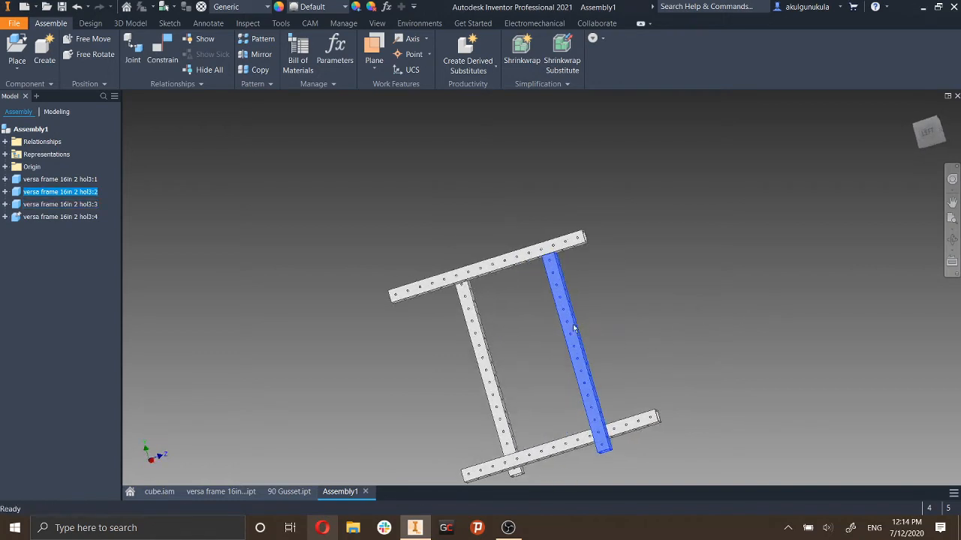
{"action": "mouse_move", "coordinate": [568, 325]}
{"action": "left_mouse_down"}
{"action": "mouse_move", "coordinate": [584, 309]}
{"action": "mouse_move", "coordinate": [585, 322]}
{"action": "left_mouse_up"}
{"action": "middle_click_drag", "start_coordinate": [687, 331], "coordinate": [450, 296], "text": "shift"}
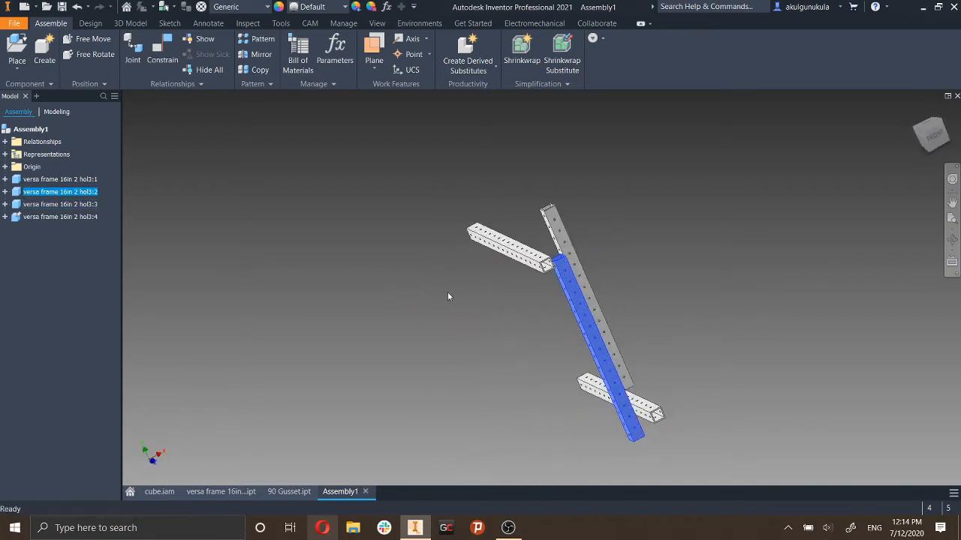
{"action": "middle_click_drag", "start_coordinate": [803, 287], "coordinate": [760, 288], "text": "shift"}
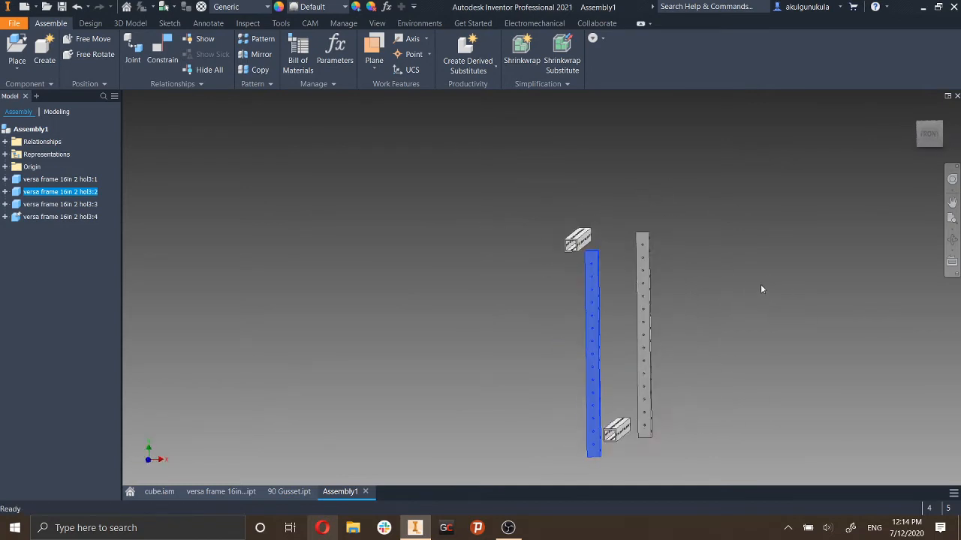
Constrain the mated upright's long side face flush with the upper horizontal tube's long side face at a 0.000 in offset.
{"action": "scroll", "coordinate": [617, 269], "scroll_direction": "up", "scroll_amount": 3}
{"action": "middle_click_drag", "start_coordinate": [617, 269], "coordinate": [690, 261], "text": "shift"}
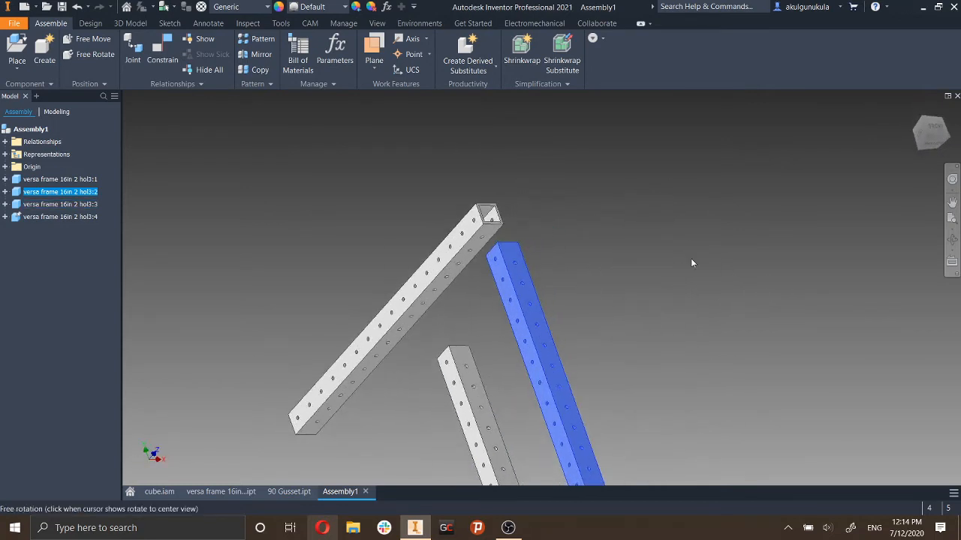
{"action": "key", "text": "c"}
{"action": "middle_click_drag", "start_coordinate": [755, 243], "coordinate": [631, 275], "text": "shift"}
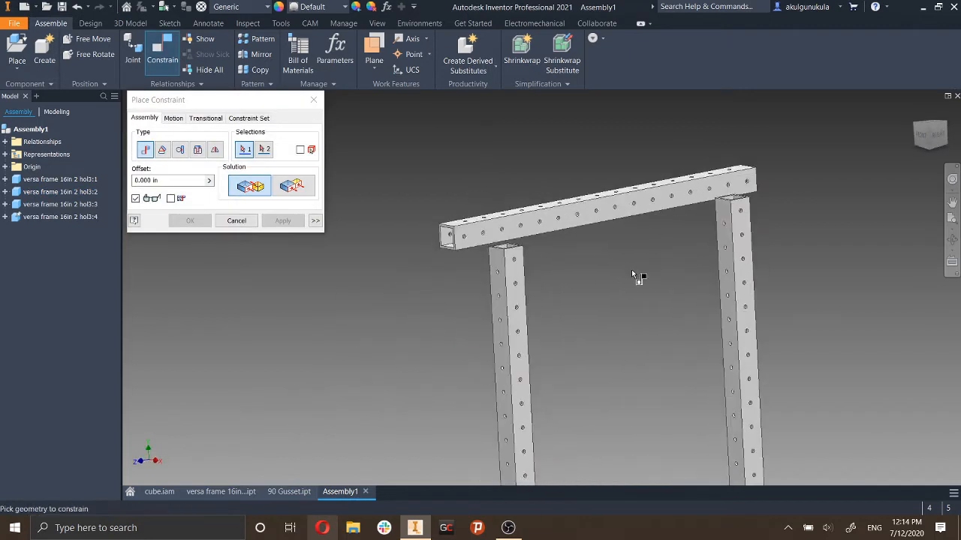
{"action": "left_click", "coordinate": [298, 195]}
{"action": "scroll", "coordinate": [598, 286], "scroll_direction": "up", "scroll_amount": 2}
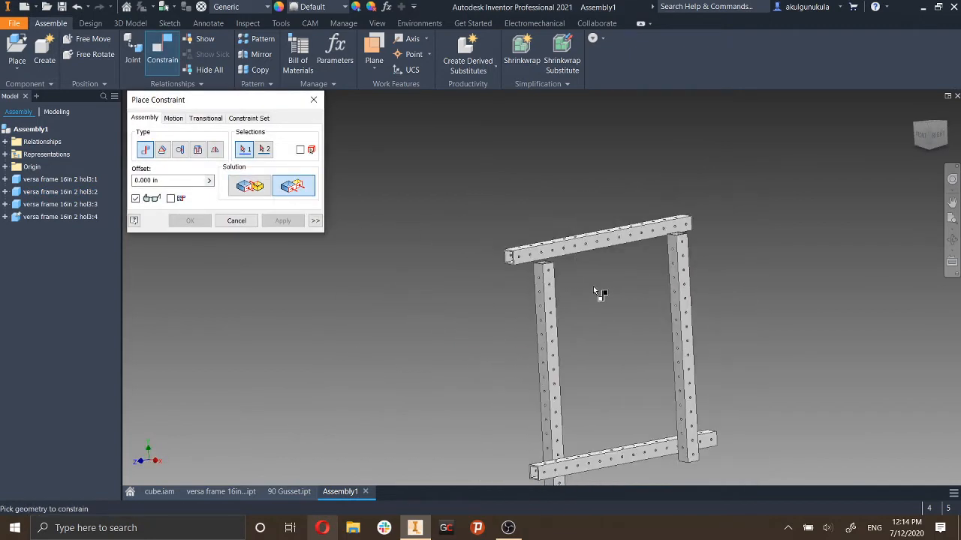
{"action": "scroll", "coordinate": [542, 278], "scroll_direction": "down", "scroll_amount": 6}
{"action": "middle_click_drag", "start_coordinate": [646, 279], "coordinate": [624, 249], "text": "shift"}
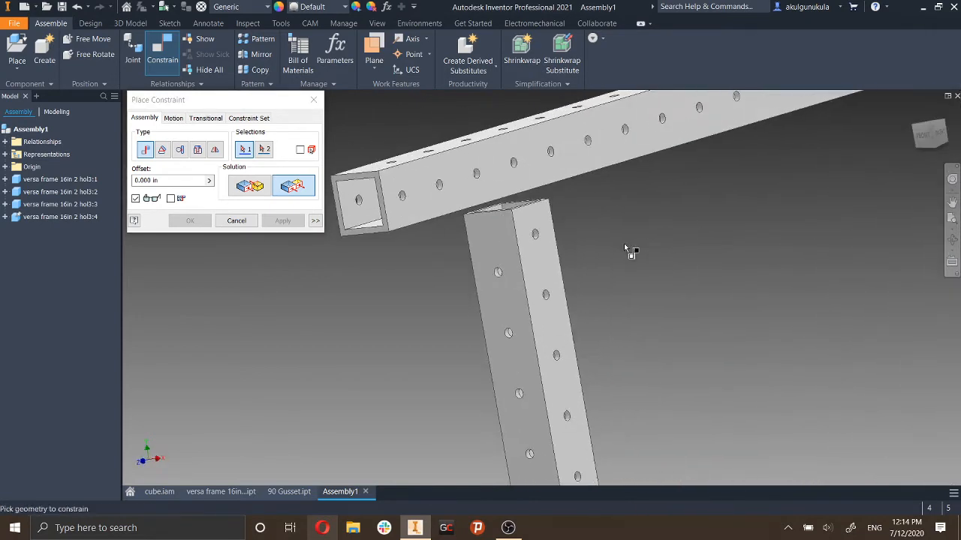
{"action": "left_click", "coordinate": [546, 256]}
{"action": "left_click", "coordinate": [430, 205]}
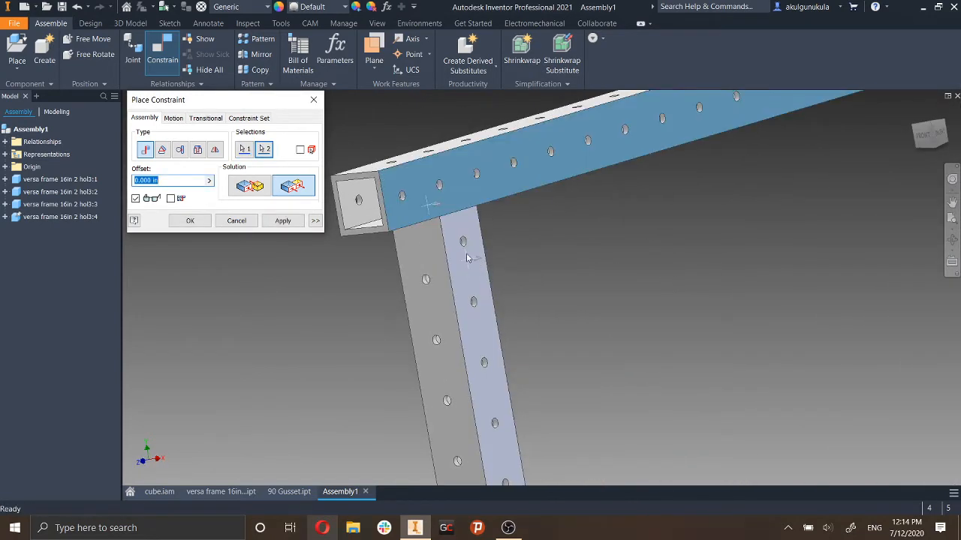
{"action": "middle_click_drag", "start_coordinate": [466, 258], "coordinate": [656, 267], "text": "shift"}
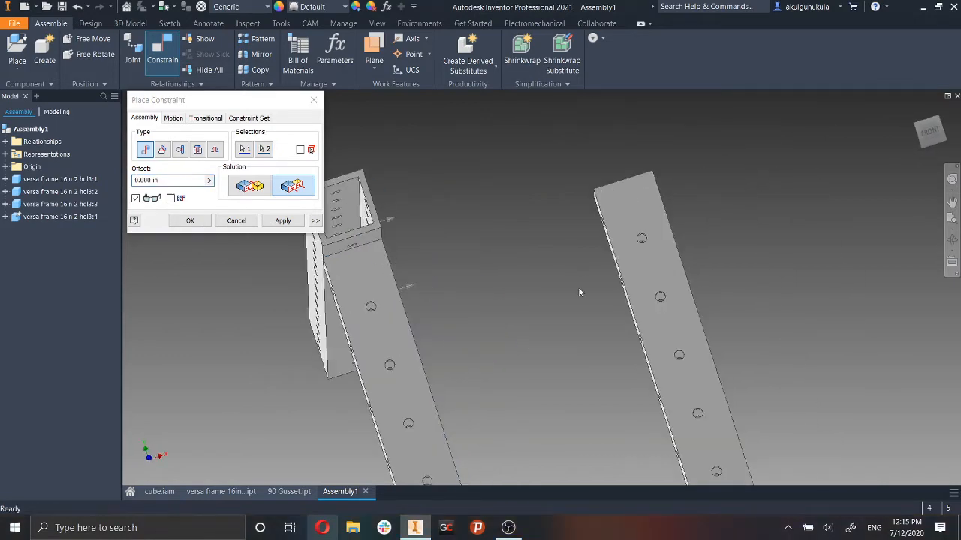
{"action": "middle_click_drag", "start_coordinate": [578, 287], "coordinate": [562, 290], "text": "shift"}
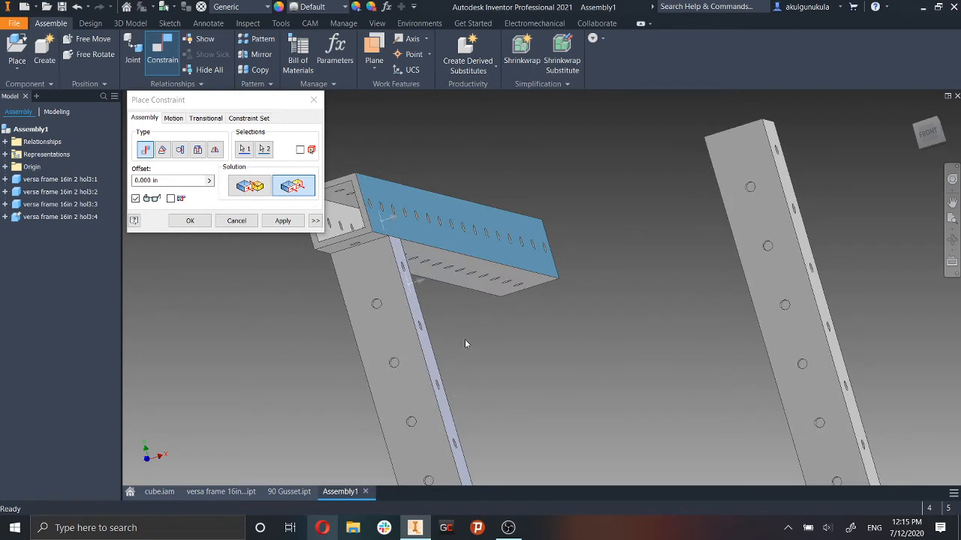
{"action": "left_click", "coordinate": [283, 219]}
Constrain the upright's outer face flush with the open end face of the upper horizontal tube at a 0.000 in offset, then finish constraining.
{"action": "left_click", "coordinate": [387, 284]}
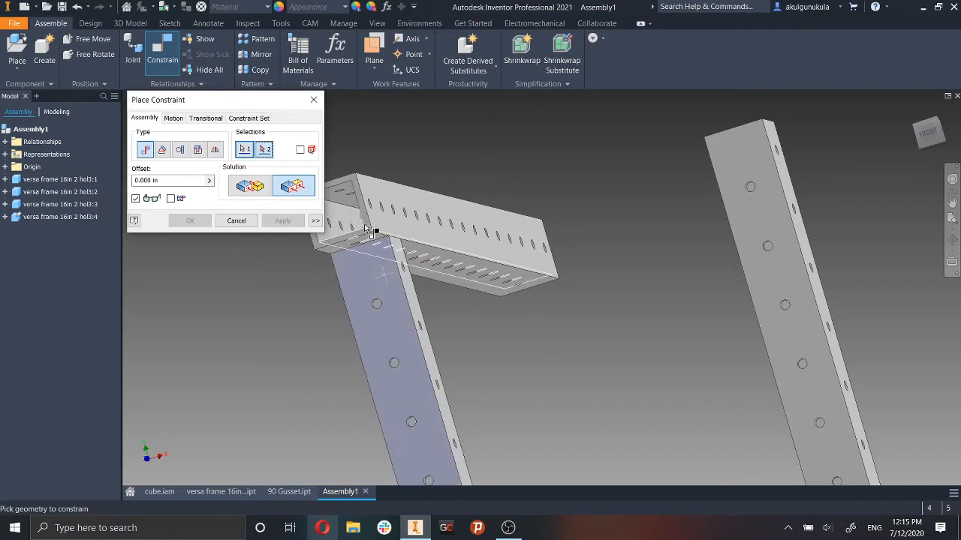
{"action": "scroll", "coordinate": [360, 225], "scroll_direction": "up", "scroll_amount": 3}
{"action": "left_click", "coordinate": [374, 234]}
{"action": "left_click", "coordinate": [291, 222]}
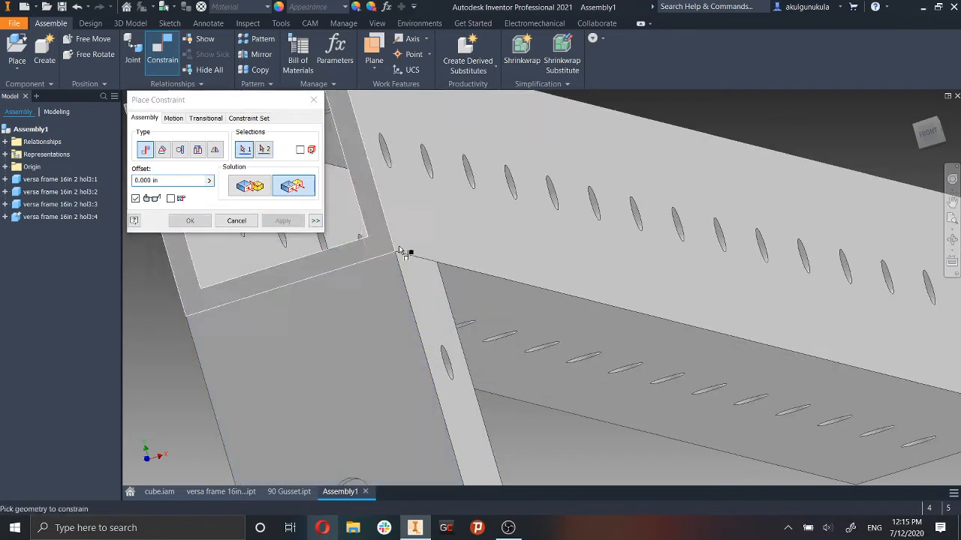
{"action": "left_click", "coordinate": [242, 222]}
Try to move the flush-constrained upright to check its remaining freedom, then clear the selection.
{"action": "scroll", "coordinate": [557, 327], "scroll_direction": "down", "scroll_amount": 4}
{"action": "middle_click_drag", "start_coordinate": [619, 340], "coordinate": [631, 288], "text": "shift"}
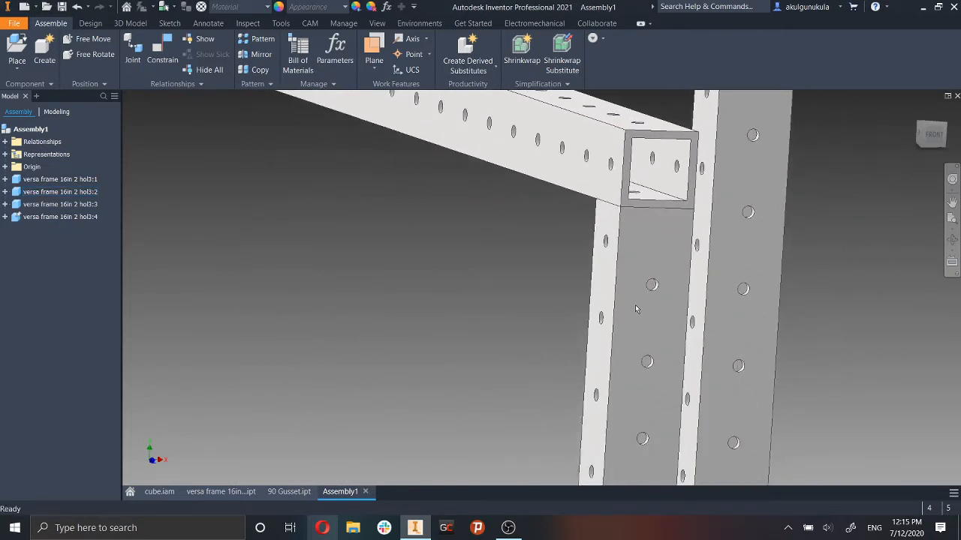
{"action": "left_click", "coordinate": [635, 308]}
{"action": "left_click_drag", "start_coordinate": [635, 295], "coordinate": [601, 225]}
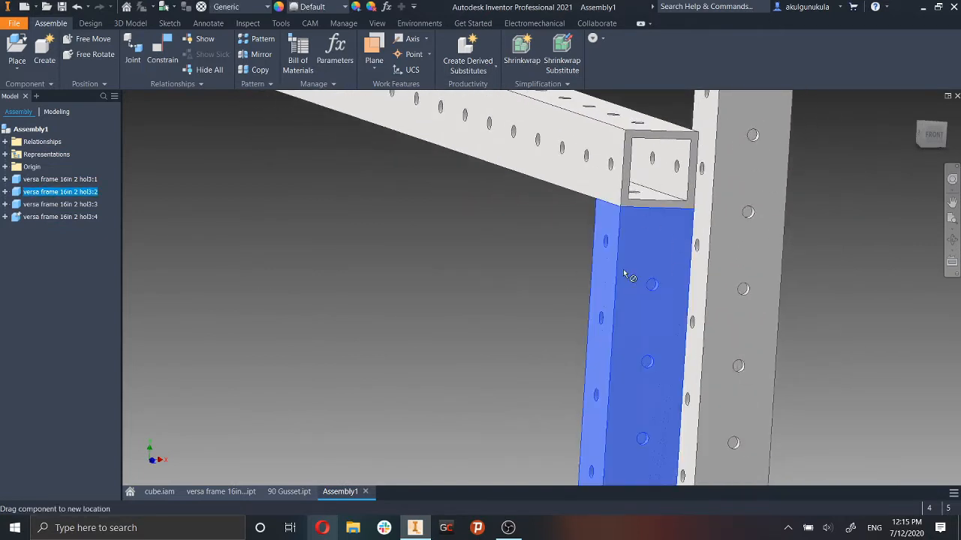
{"action": "left_click", "coordinate": [508, 291]}
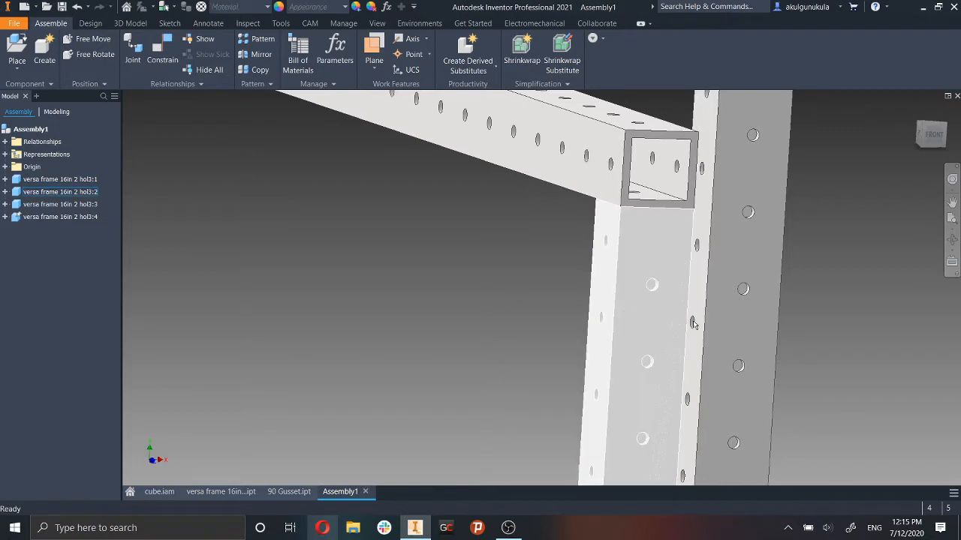
Pull the lower horizontal tube clear of the two uprights and delete it from the assembly.
{"action": "scroll", "coordinate": [804, 324], "scroll_direction": "down", "scroll_amount": 3}
{"action": "middle_click_drag", "start_coordinate": [804, 324], "coordinate": [709, 267]}
{"action": "middle_click_drag", "start_coordinate": [773, 262], "coordinate": [618, 190]}
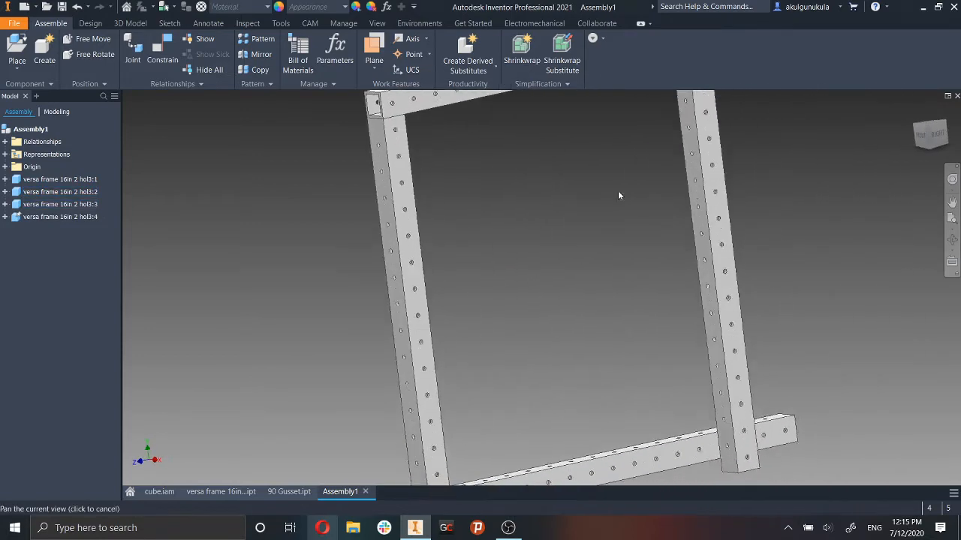
{"action": "scroll", "coordinate": [722, 244], "scroll_direction": "down", "scroll_amount": 3}
{"action": "middle_click_drag", "start_coordinate": [734, 244], "coordinate": [756, 296]}
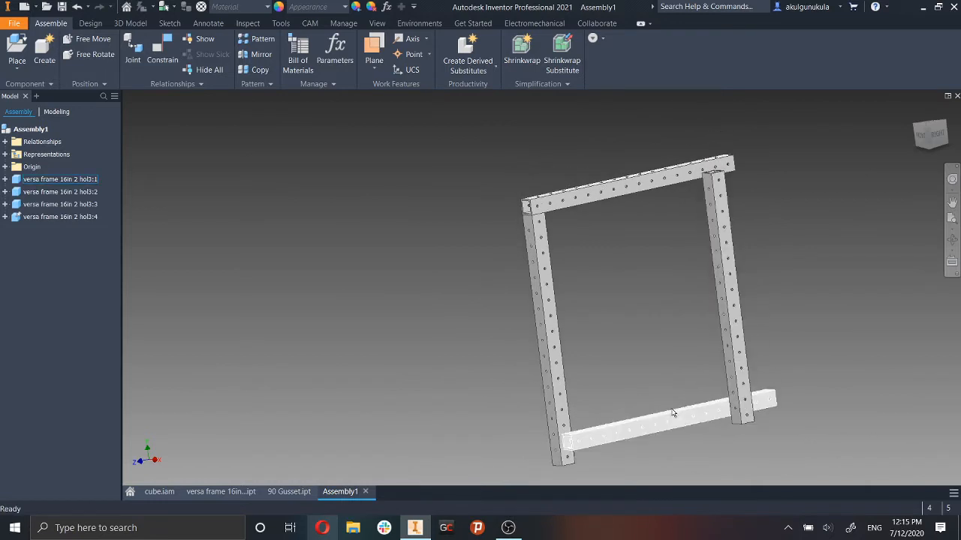
{"action": "middle_click_drag", "start_coordinate": [635, 272], "coordinate": [538, 3]}
{"action": "middle_click_drag", "start_coordinate": [740, 281], "coordinate": [584, 289], "text": "shift"}
{"action": "left_click_drag", "start_coordinate": [572, 287], "coordinate": [586, 328]}
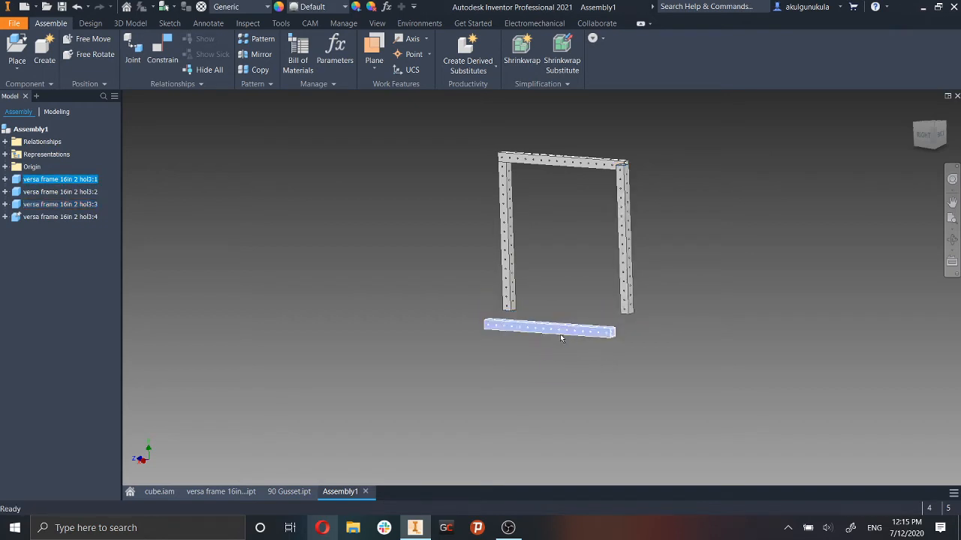
{"action": "key", "text": "Delete"}
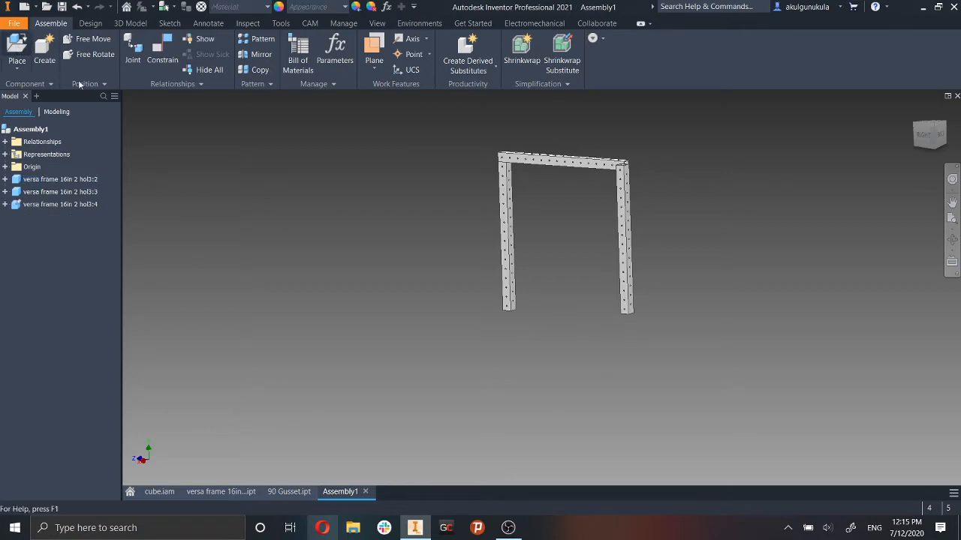
Place one new versa frame 16in tube near the frame, turning it in 90° increments about its axes during placement.
{"action": "left_click", "coordinate": [17, 48]}
{"action": "left_click", "coordinate": [673, 397]}
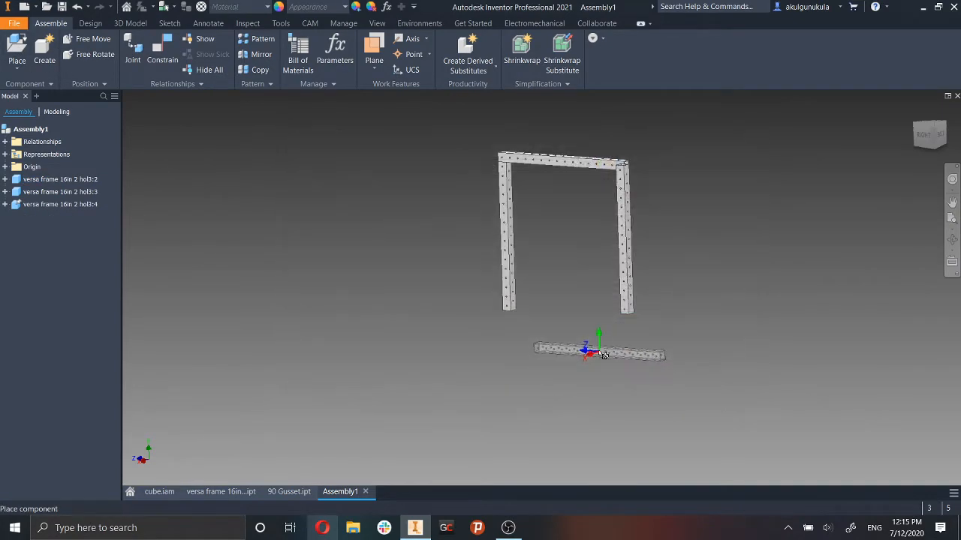
{"action": "right_click", "coordinate": [603, 354]}
{"action": "left_click", "coordinate": [576, 315]}
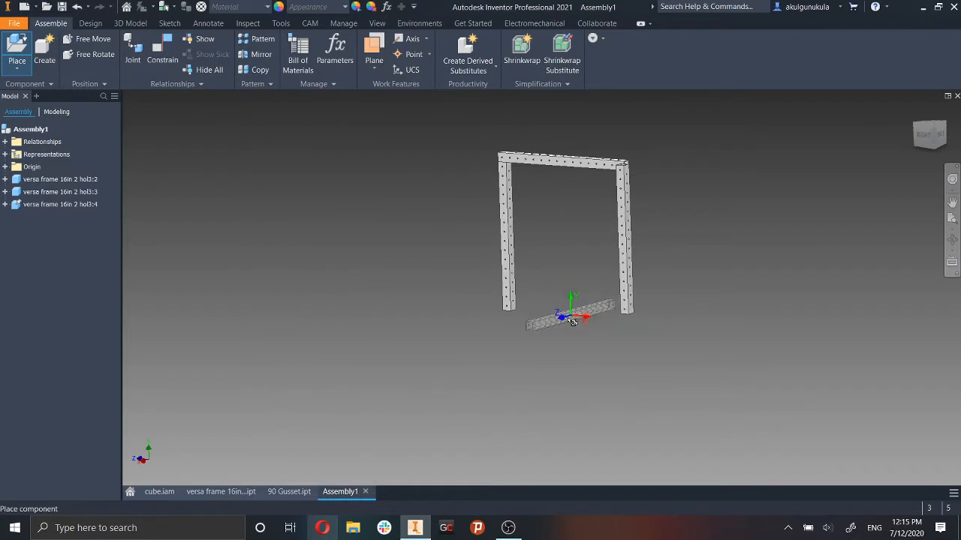
{"action": "right_click", "coordinate": [556, 324]}
{"action": "left_click", "coordinate": [582, 308]}
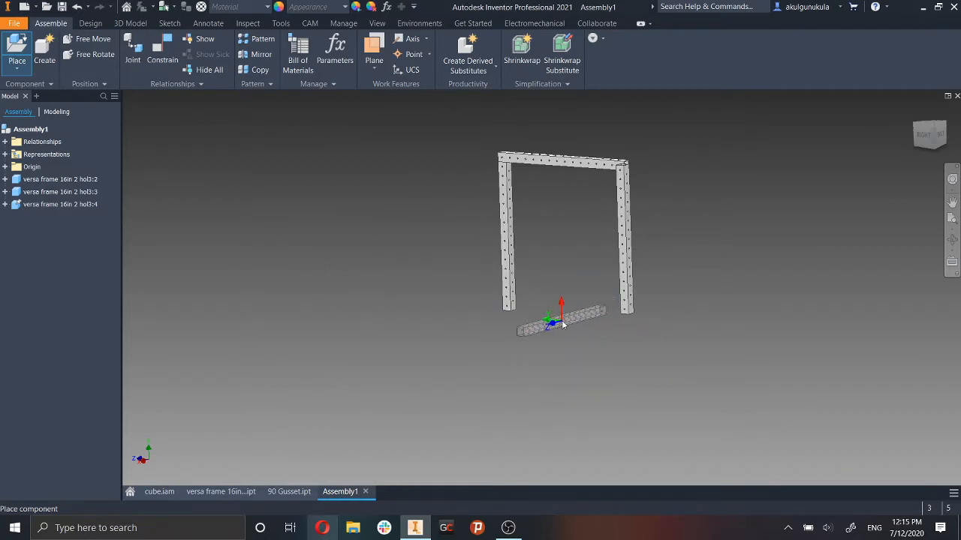
{"action": "right_click", "coordinate": [562, 322]}
{"action": "left_click", "coordinate": [525, 305]}
{"action": "right_click", "coordinate": [574, 326]}
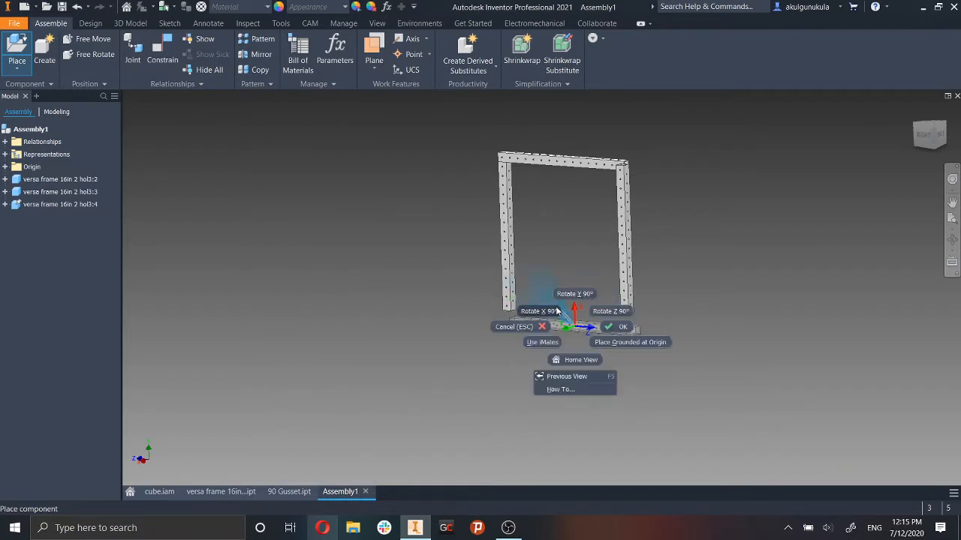
{"action": "left_click", "coordinate": [570, 293]}
{"action": "left_click", "coordinate": [576, 310]}
{"action": "middle_click_drag", "start_coordinate": [667, 321], "coordinate": [772, 317], "text": "shift"}
{"action": "key", "text": "Escape"}
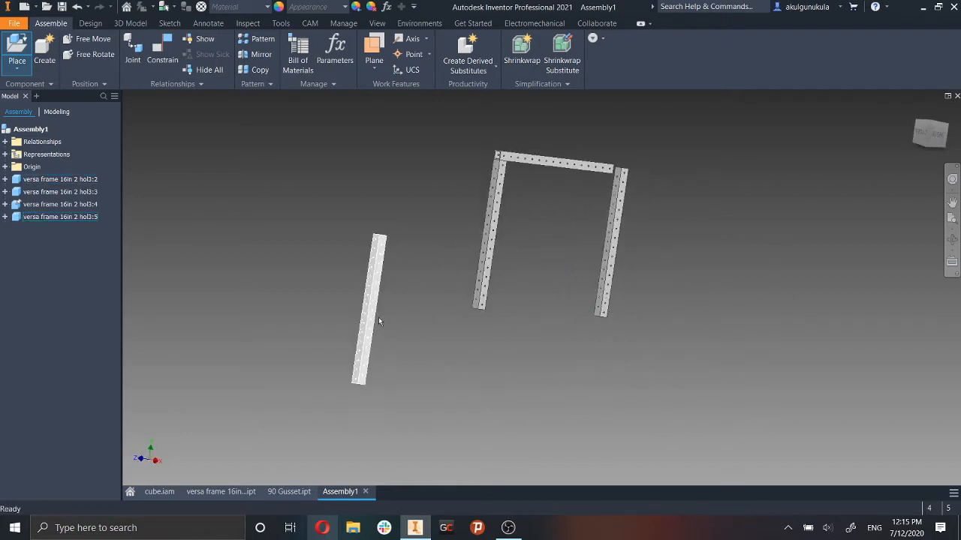
Move the newly placed tube close to the open lower end of the frame.
{"action": "left_click_drag", "start_coordinate": [378, 321], "coordinate": [540, 331]}
{"action": "middle_click_drag", "start_coordinate": [626, 339], "coordinate": [343, 301], "text": "shift"}
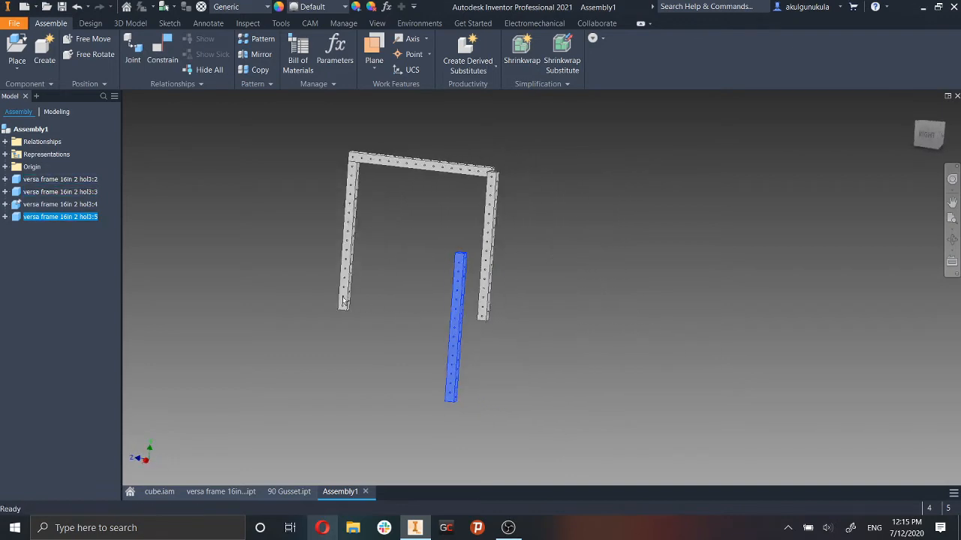
{"action": "scroll", "coordinate": [356, 253], "scroll_direction": "up", "scroll_amount": 4}
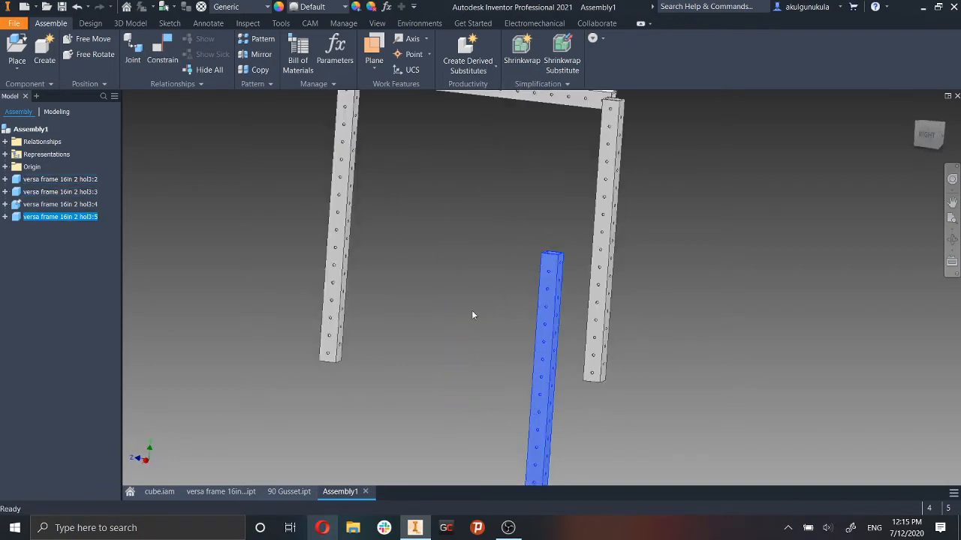
{"action": "middle_click_drag", "start_coordinate": [572, 327], "coordinate": [603, 245]}
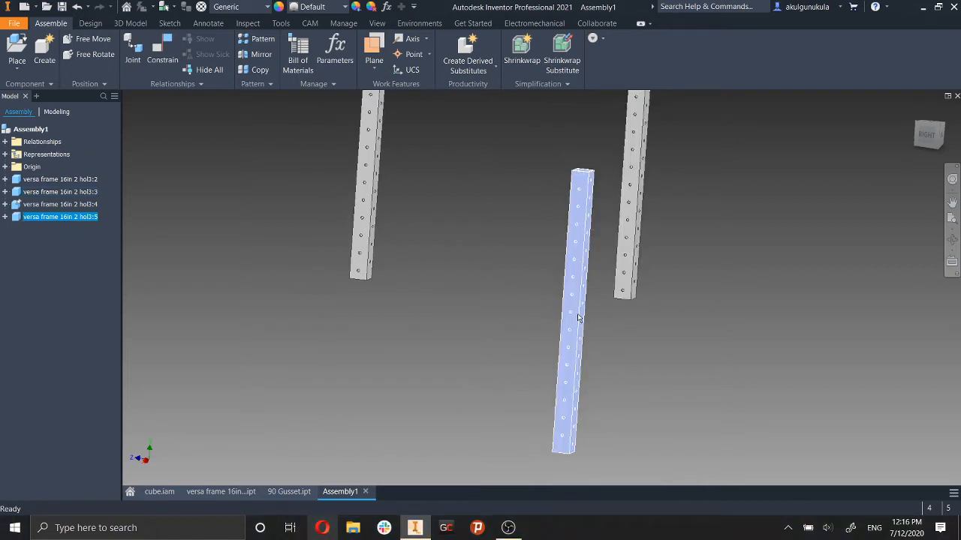
Free-rotate the new tube until it lies roughly horizontal below the uprights, then clear the selection.
{"action": "left_click", "coordinate": [96, 57]}
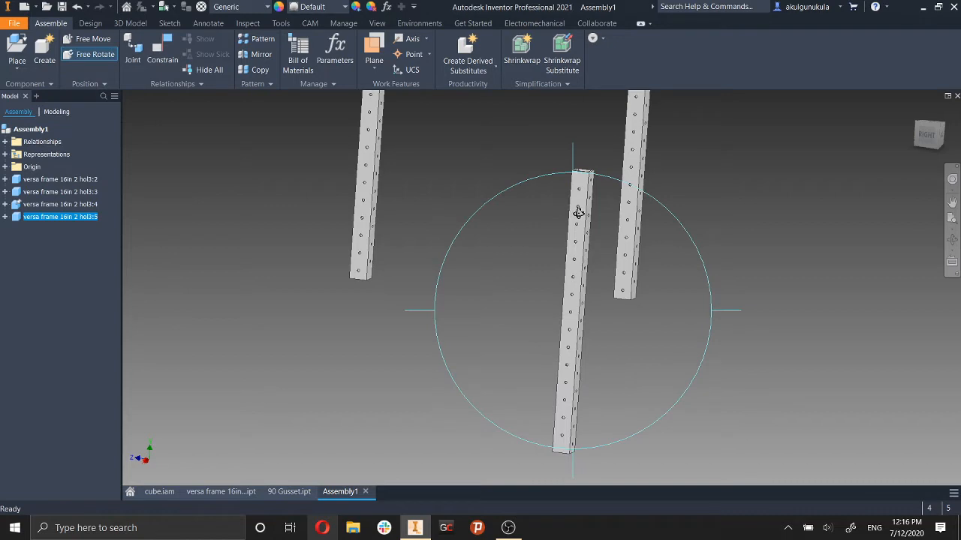
{"action": "key", "text": "Escape"}
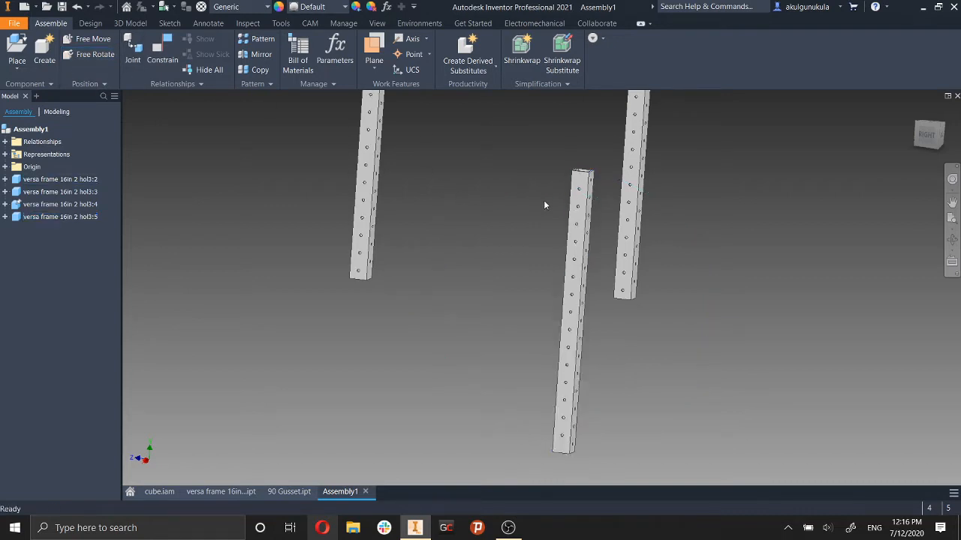
{"action": "left_click", "coordinate": [571, 251]}
{"action": "left_click", "coordinate": [90, 54]}
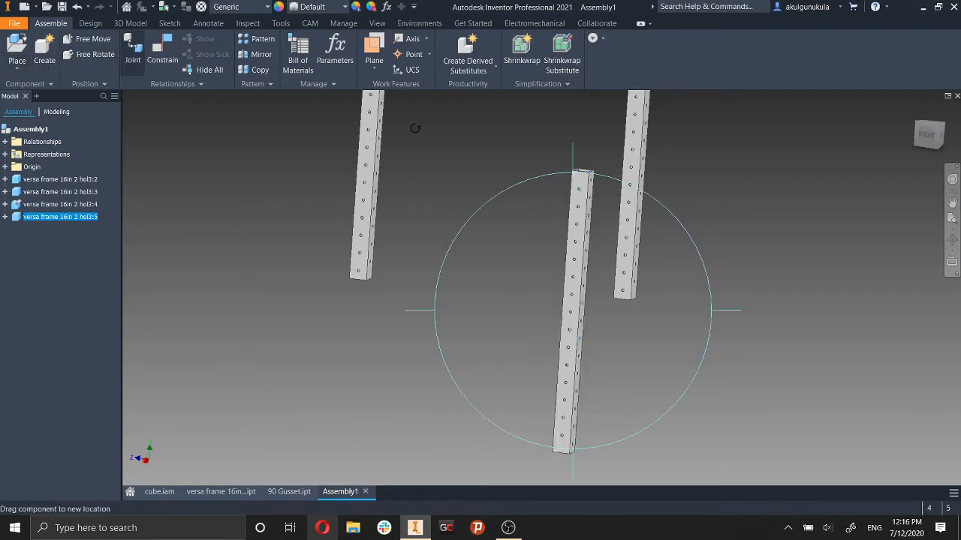
{"action": "left_click_drag", "start_coordinate": [581, 178], "coordinate": [501, 220]}
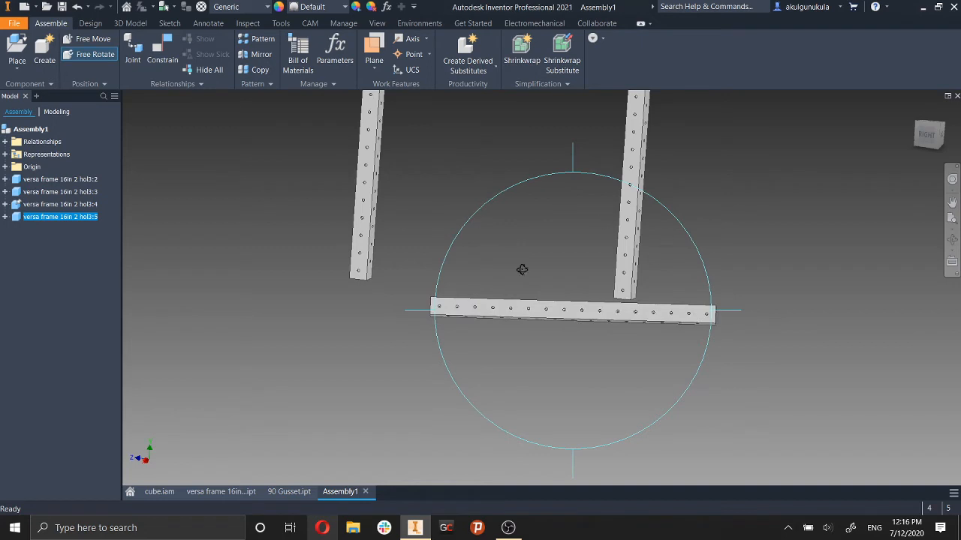
{"action": "left_click", "coordinate": [81, 60]}
{"action": "key", "text": "Escape"}
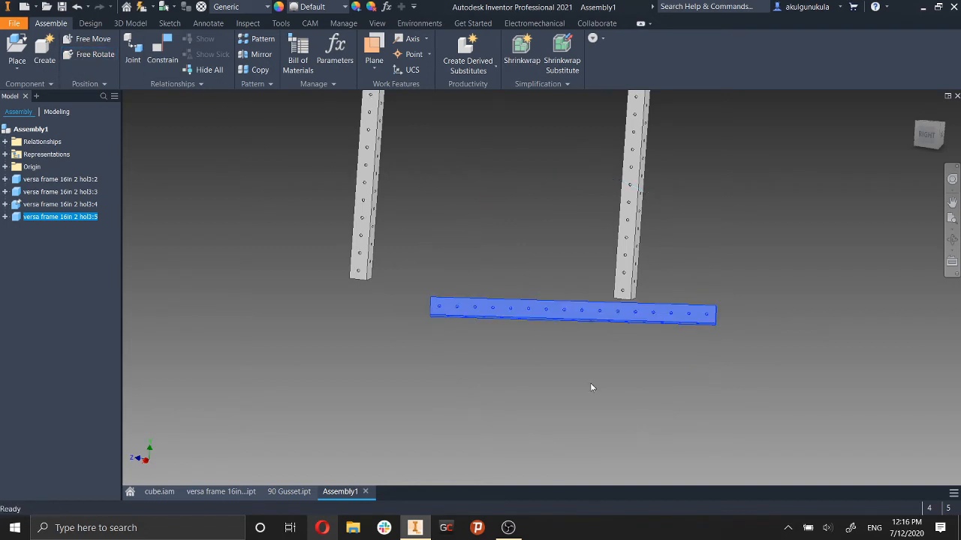
{"action": "left_click", "coordinate": [590, 382]}
{"action": "middle_click_drag", "start_coordinate": [675, 363], "coordinate": [957, 328], "text": "shift"}
{"action": "left_click", "coordinate": [535, 319]}
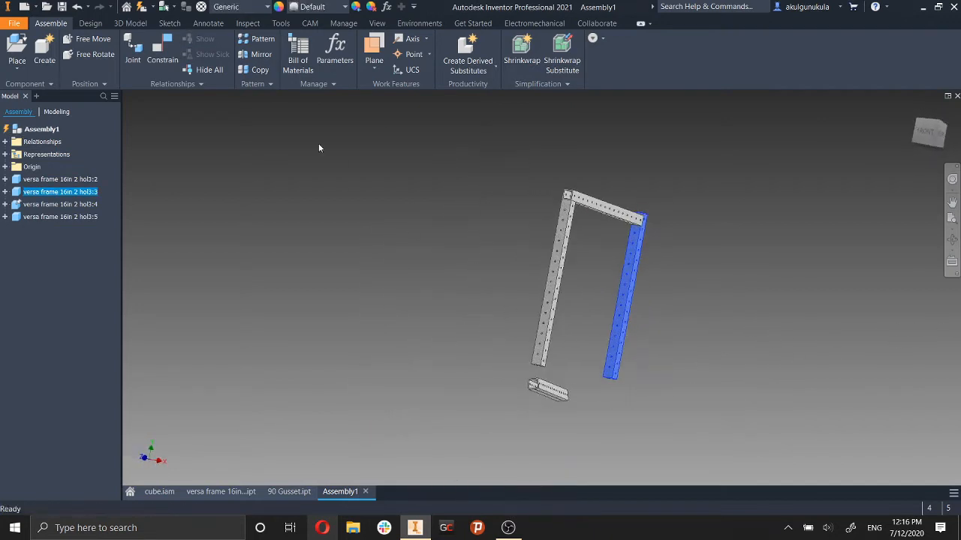
{"action": "left_click", "coordinate": [171, 60]}
{"action": "scroll", "coordinate": [553, 412], "scroll_direction": "up", "scroll_amount": 6}
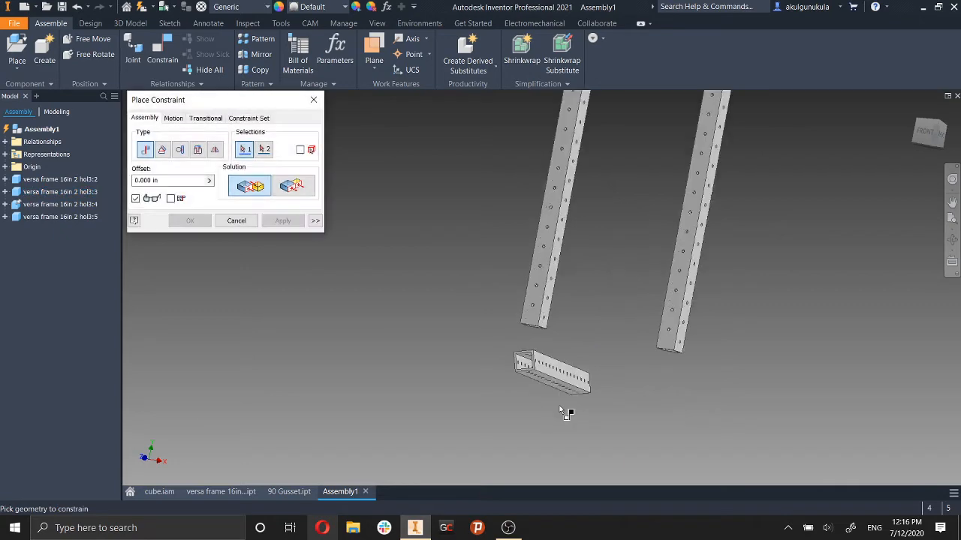
{"action": "left_click", "coordinate": [504, 364]}
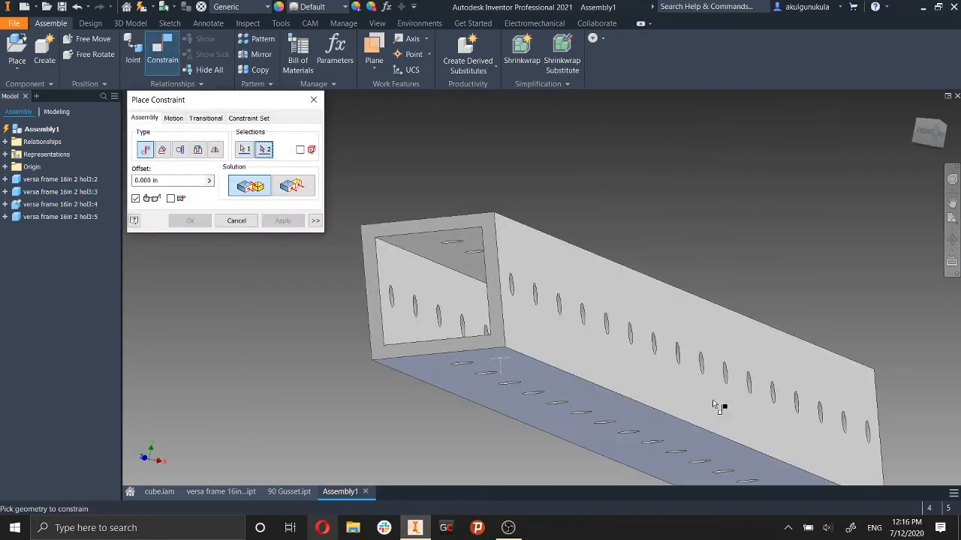
{"action": "scroll", "coordinate": [721, 400], "scroll_direction": "down", "scroll_amount": 5}
{"action": "middle_click_drag", "start_coordinate": [720, 400], "coordinate": [559, 338], "text": "shift"}
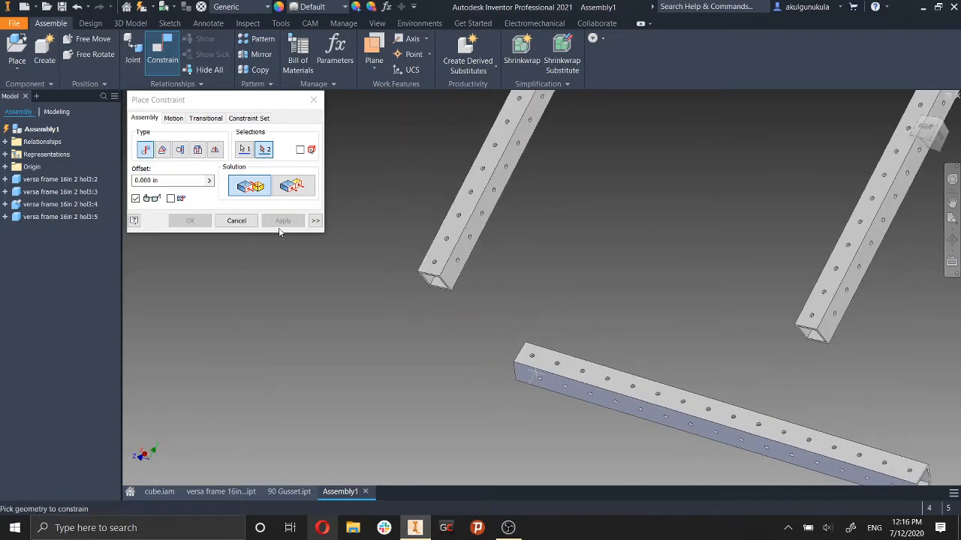
{"action": "left_click", "coordinate": [238, 224]}
{"action": "scroll", "coordinate": [485, 259], "scroll_direction": "down", "scroll_amount": 3}
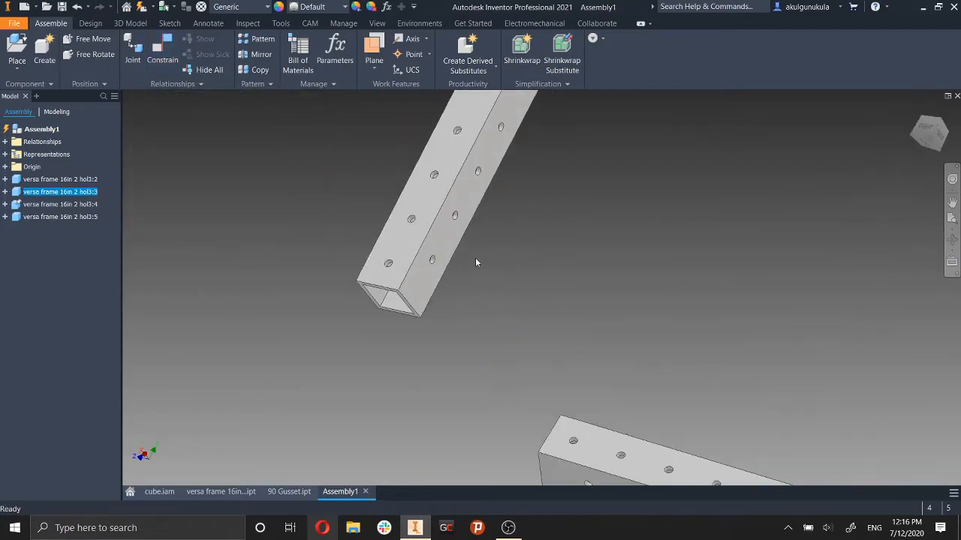
{"action": "middle_click_drag", "start_coordinate": [483, 276], "coordinate": [533, 342]}
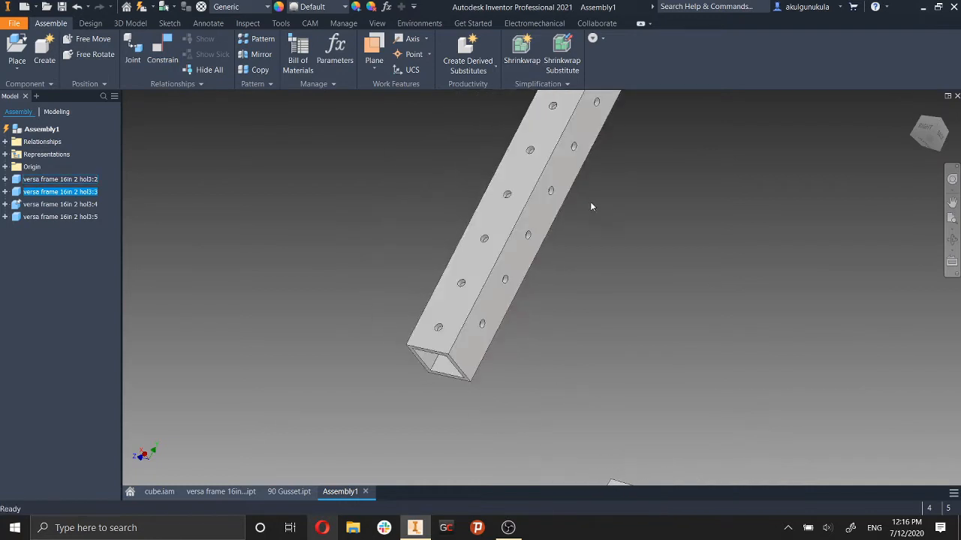
Examine the open lower ends of the two uprights and the loose tube beneath them from several angles.
{"action": "scroll", "coordinate": [712, 347], "scroll_direction": "up", "scroll_amount": 2}
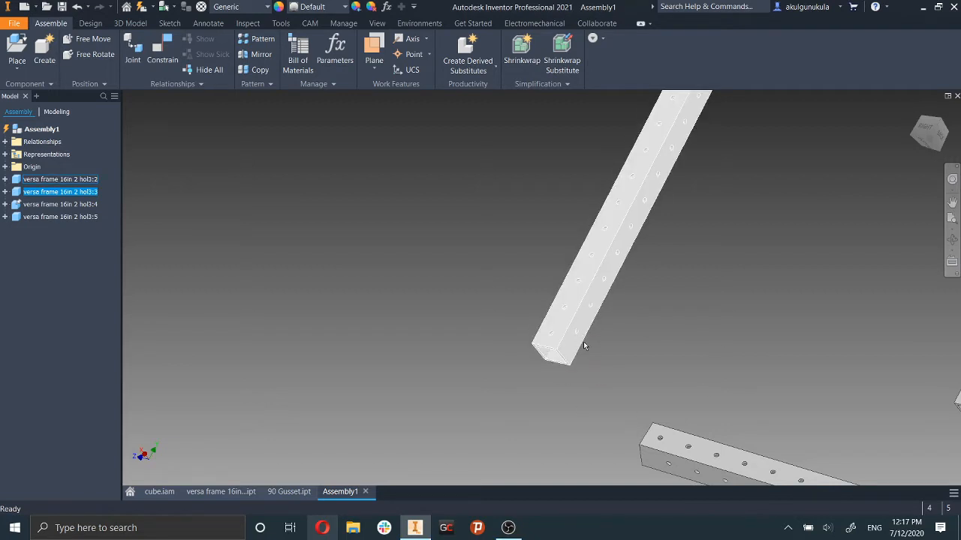
{"action": "scroll", "coordinate": [583, 346], "scroll_direction": "up", "scroll_amount": 2}
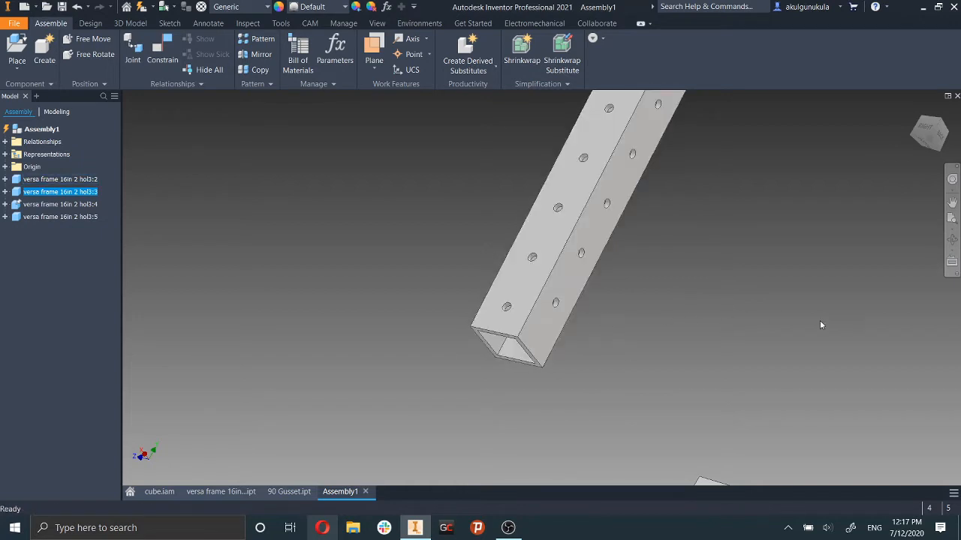
{"action": "middle_click_drag", "start_coordinate": [643, 313], "coordinate": [698, 349], "text": "shift"}
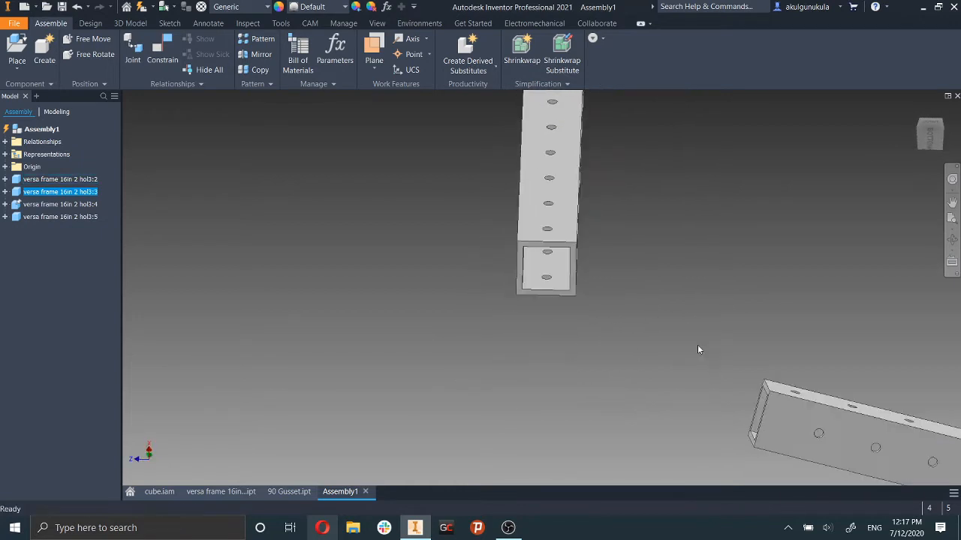
{"action": "middle_click_drag", "start_coordinate": [589, 296], "coordinate": [509, 264], "text": "shift"}
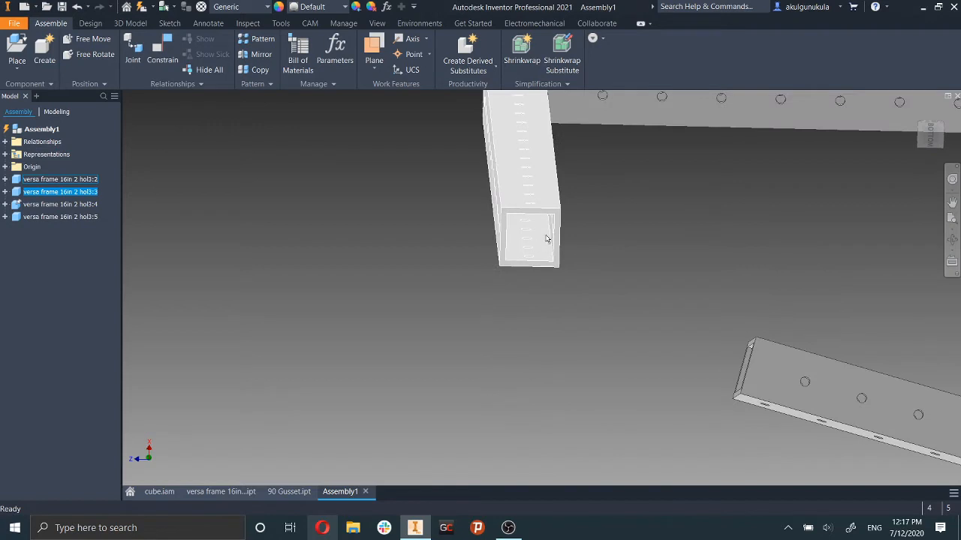
{"action": "middle_click_drag", "start_coordinate": [547, 239], "coordinate": [588, 241], "text": "shift"}
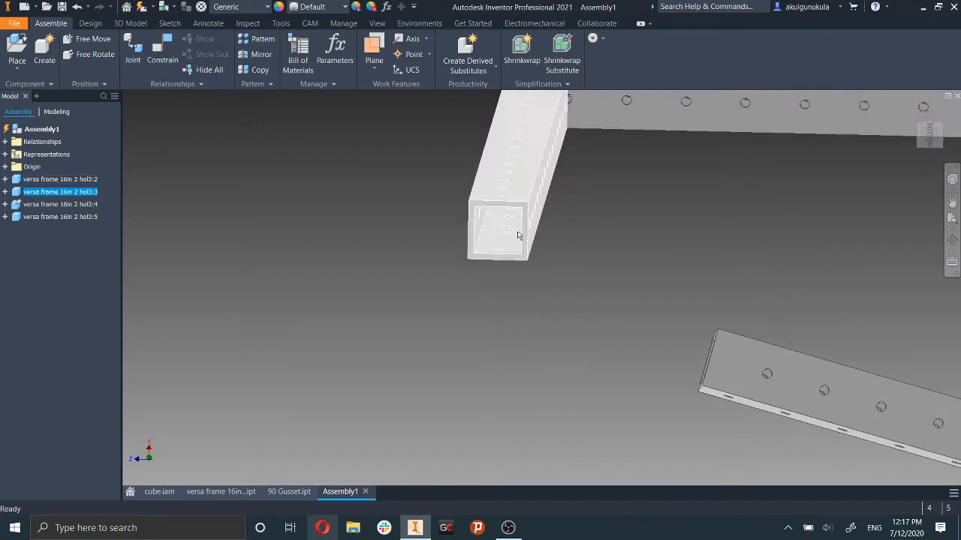
{"action": "scroll", "coordinate": [816, 305], "scroll_direction": "down", "scroll_amount": 3}
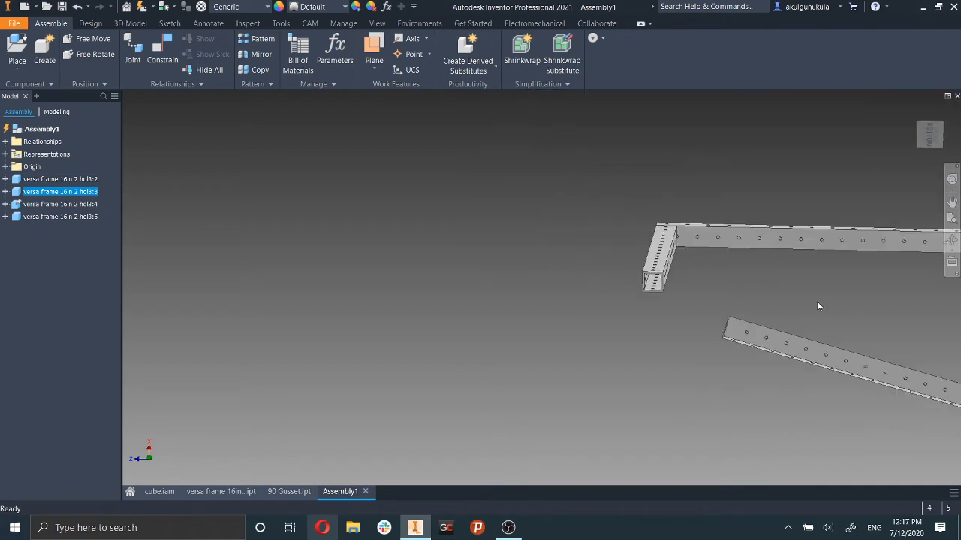
{"action": "middle_click_drag", "start_coordinate": [818, 305], "coordinate": [645, 379], "text": "shift"}
{"action": "middle_click_drag", "start_coordinate": [803, 332], "coordinate": [793, 168]}
{"action": "middle_click_drag", "start_coordinate": [598, 360], "coordinate": [698, 334], "text": "shift"}
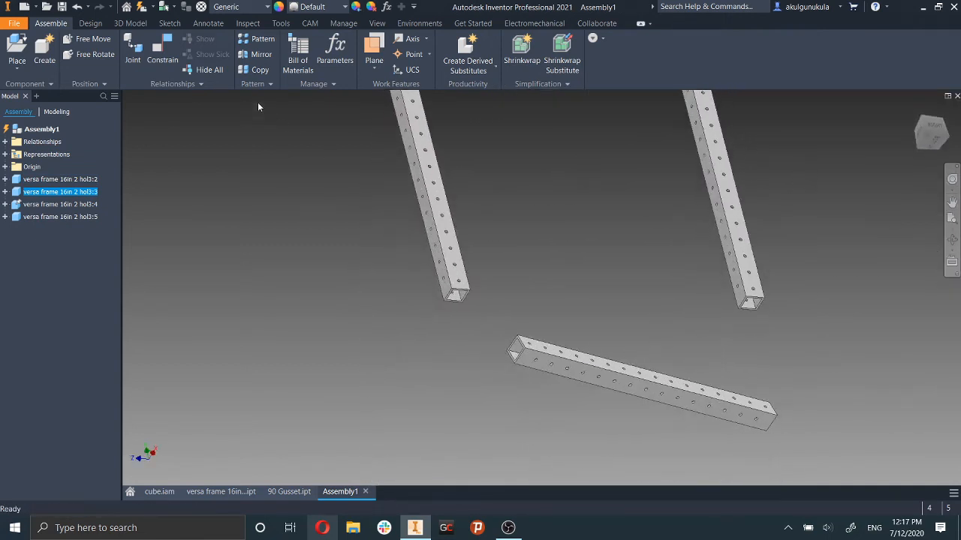
Constrain the loose lower tube's underside flush with the open end face of one upright, with zero offset.
{"action": "left_click", "coordinate": [178, 54]}
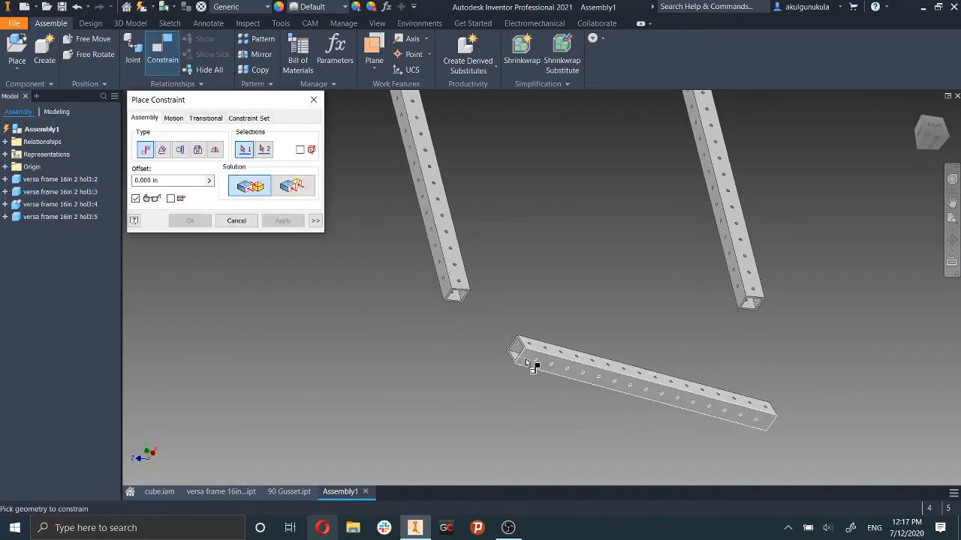
{"action": "left_click", "coordinate": [286, 191]}
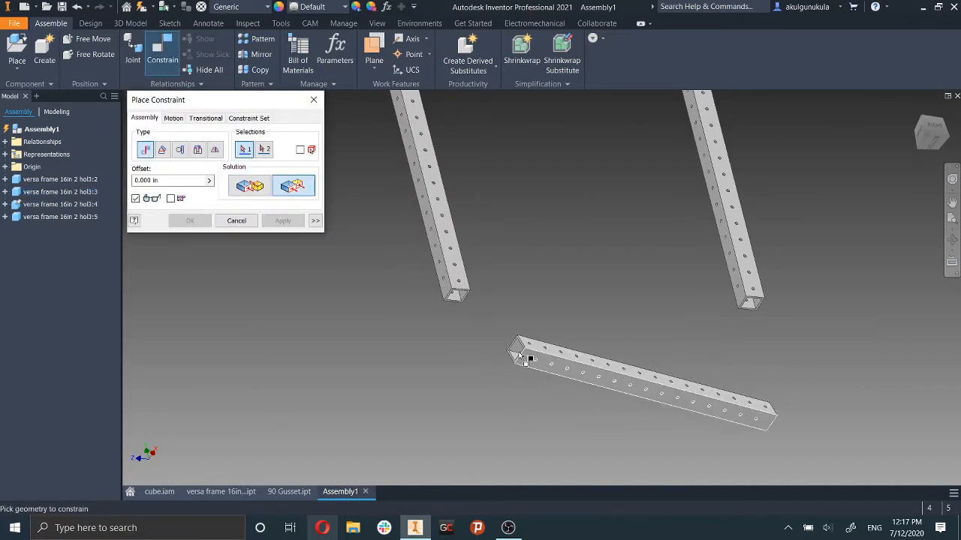
{"action": "scroll", "coordinate": [533, 365], "scroll_direction": "up", "scroll_amount": 5}
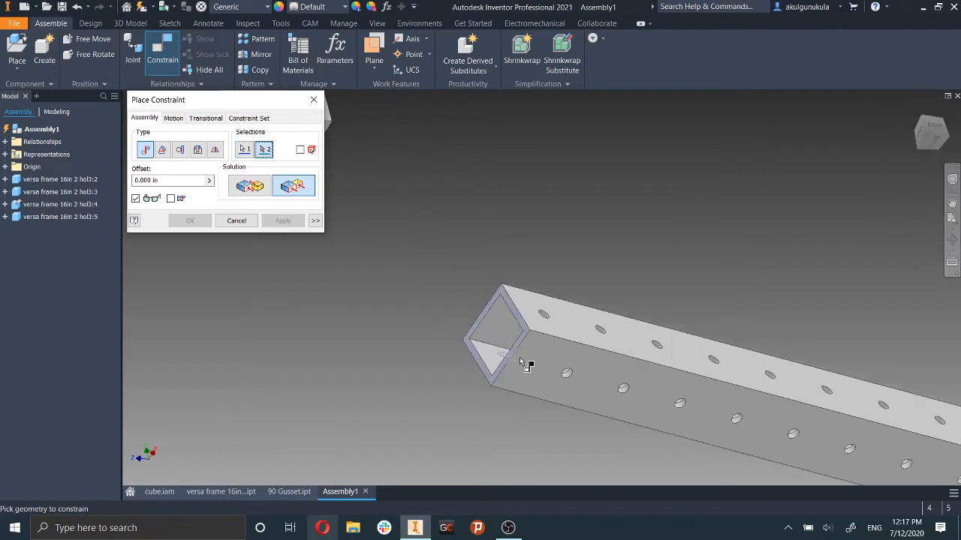
{"action": "scroll", "coordinate": [511, 354], "scroll_direction": "up", "scroll_amount": 2}
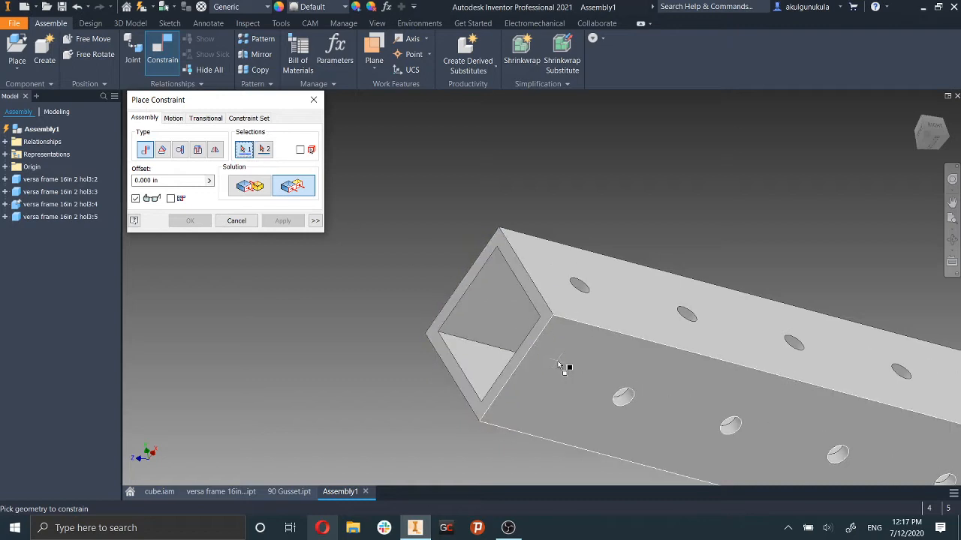
{"action": "scroll", "coordinate": [561, 367], "scroll_direction": "down", "scroll_amount": 5}
{"action": "scroll", "coordinate": [561, 367], "scroll_direction": "down", "scroll_amount": 3}
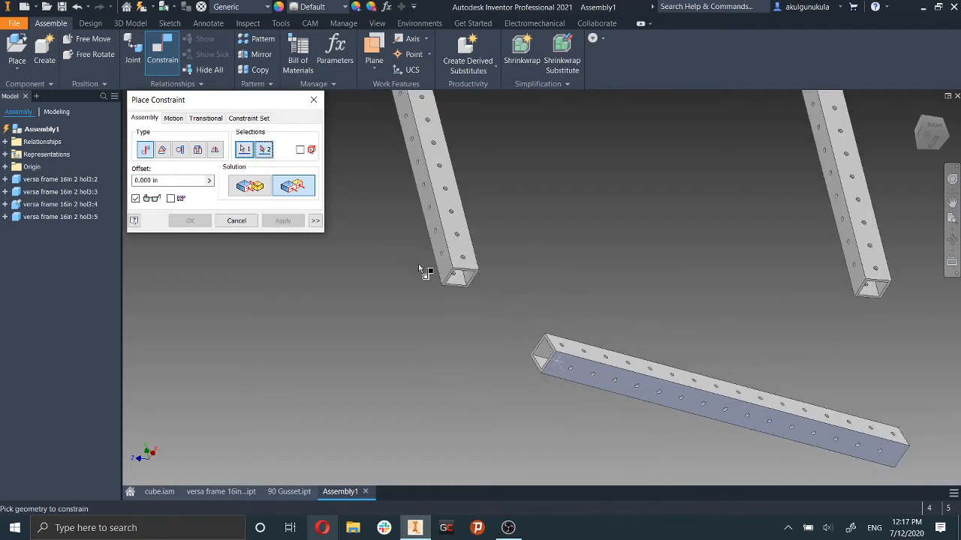
{"action": "scroll", "coordinate": [424, 271], "scroll_direction": "up", "scroll_amount": 6}
{"action": "left_click", "coordinate": [502, 299]}
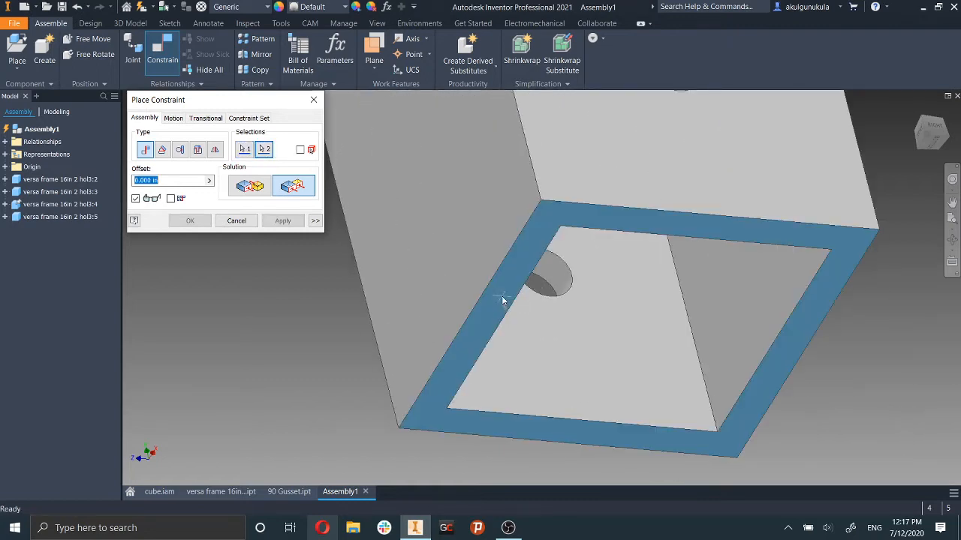
{"action": "scroll", "coordinate": [589, 339], "scroll_direction": "down", "scroll_amount": 5}
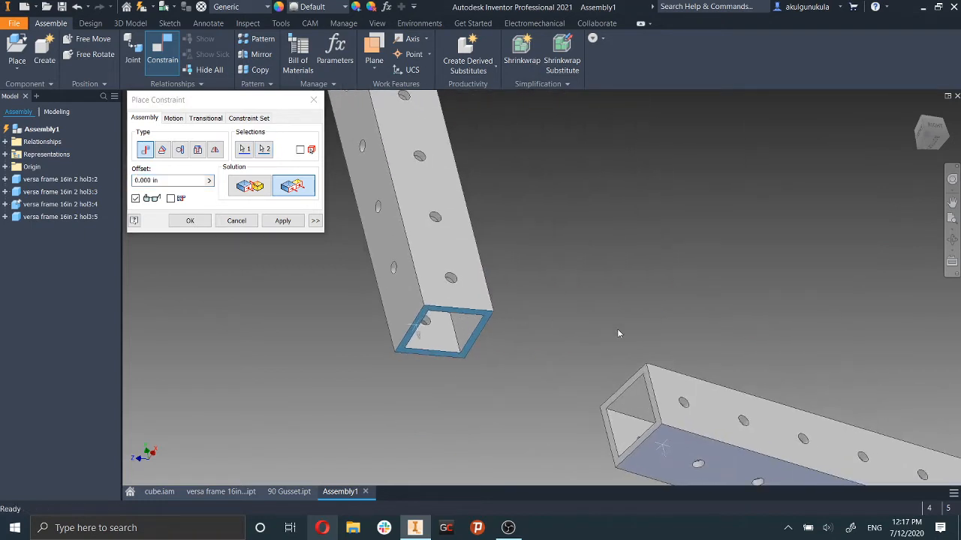
{"action": "scroll", "coordinate": [653, 342], "scroll_direction": "up", "scroll_amount": 3}
{"action": "scroll", "coordinate": [701, 362], "scroll_direction": "down", "scroll_amount": 5}
{"action": "middle_click_drag", "start_coordinate": [743, 374], "coordinate": [701, 168], "text": "shift"}
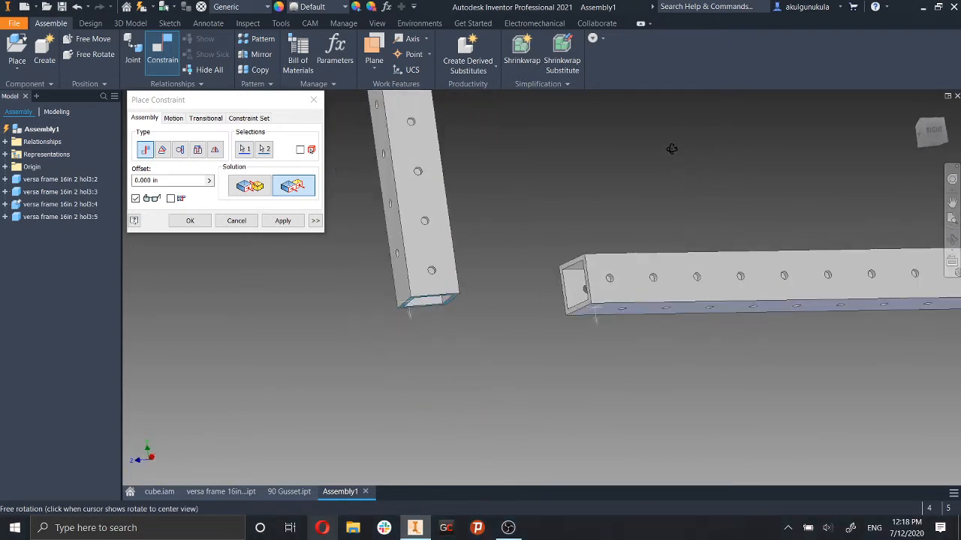
{"action": "left_click", "coordinate": [285, 223]}
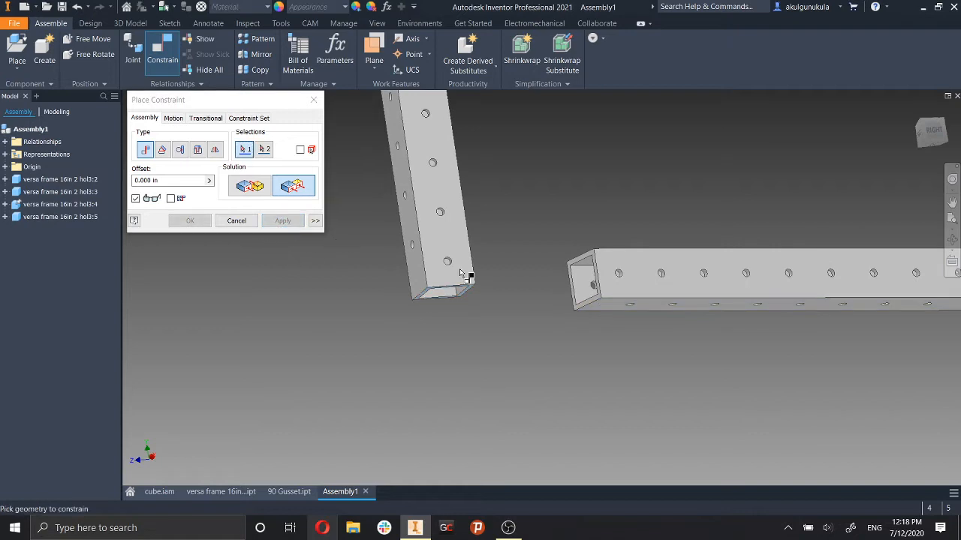
Constrain the loose lower tube's perforated side face flush with the matching side face of the same upright.
{"action": "middle_click_drag", "start_coordinate": [664, 328], "coordinate": [639, 329], "text": "shift"}
{"action": "left_click", "coordinate": [606, 283]}
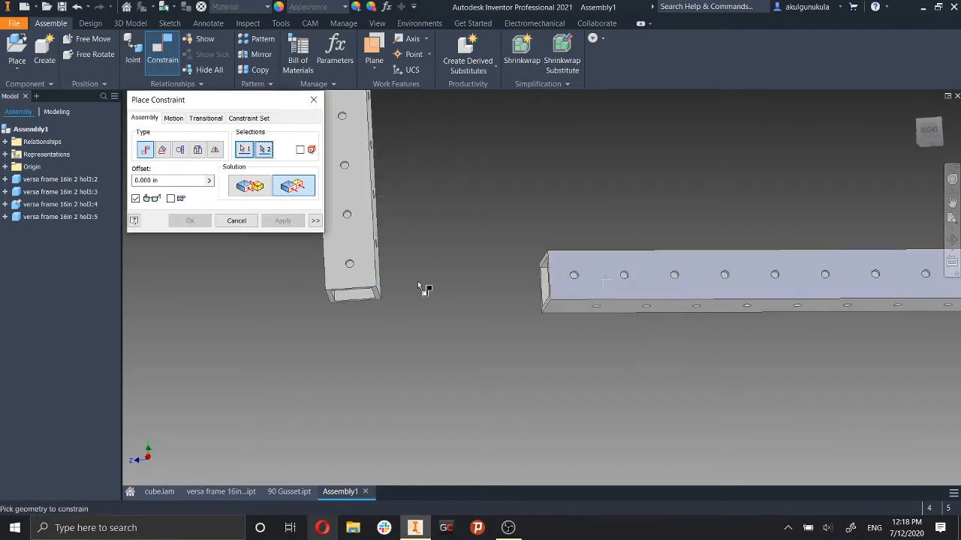
{"action": "left_click", "coordinate": [334, 276]}
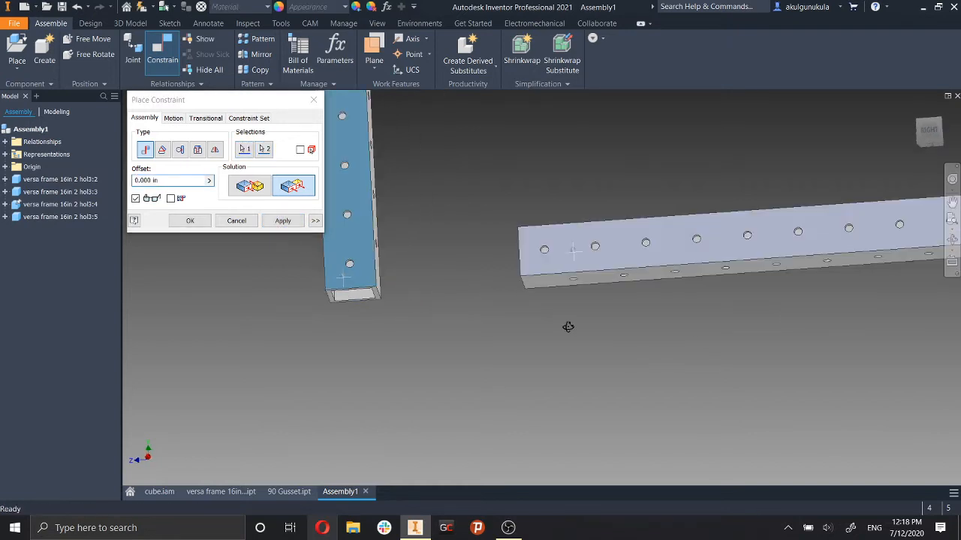
{"action": "middle_click_drag", "start_coordinate": [568, 326], "coordinate": [952, 201], "text": "shift"}
{"action": "left_click", "coordinate": [283, 224]}
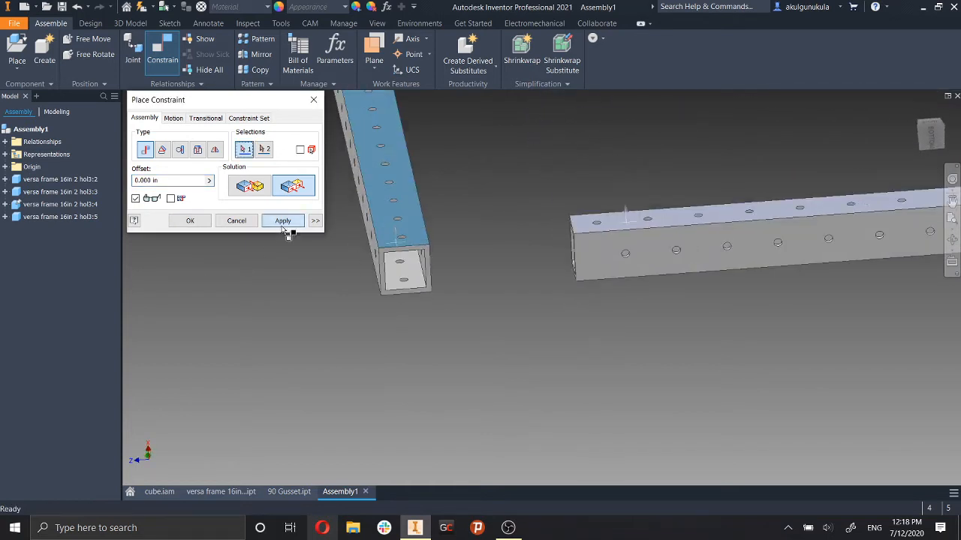
Mate the lower tube's end face to the inner side of the upright with zero offset and finish constraining.
{"action": "middle_click_drag", "start_coordinate": [401, 282], "coordinate": [509, 284], "text": "shift"}
{"action": "left_click", "coordinate": [244, 191]}
{"action": "middle_click_drag", "start_coordinate": [603, 278], "coordinate": [320, 336]}
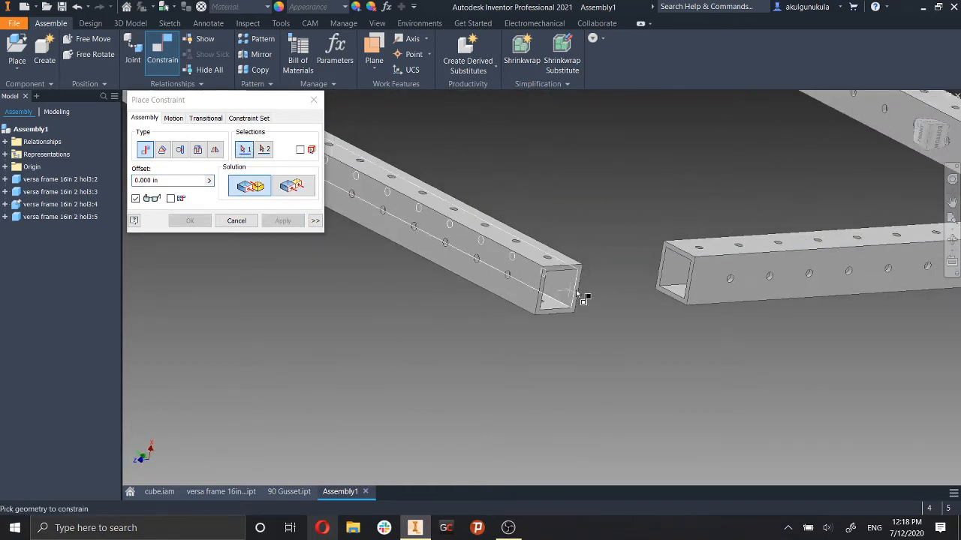
{"action": "scroll", "coordinate": [646, 268], "scroll_direction": "down", "scroll_amount": 5}
{"action": "left_click", "coordinate": [637, 267]}
{"action": "scroll", "coordinate": [505, 316], "scroll_direction": "up", "scroll_amount": 5}
{"action": "middle_click_drag", "start_coordinate": [505, 315], "coordinate": [553, 315], "text": "shift"}
{"action": "left_click", "coordinate": [637, 379]}
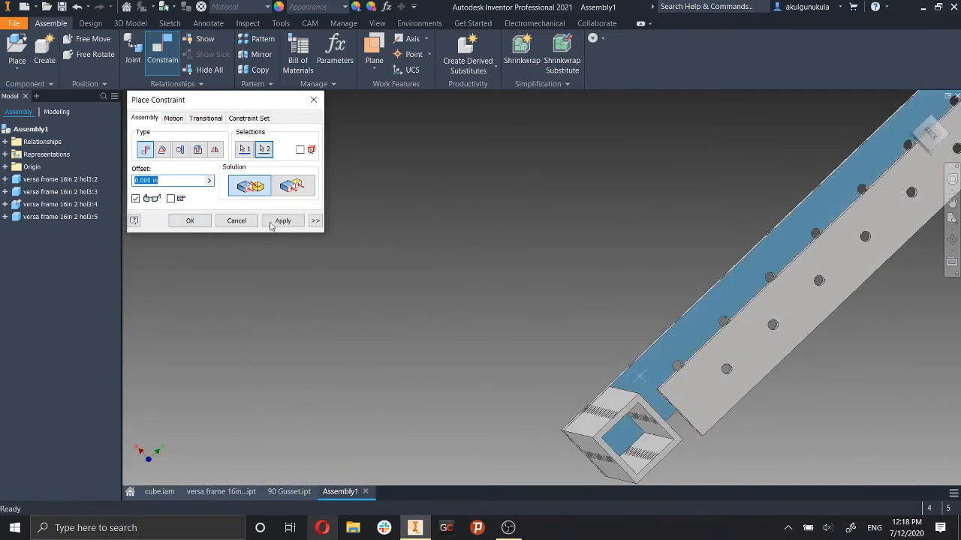
{"action": "left_click", "coordinate": [272, 226]}
{"action": "scroll", "coordinate": [364, 275], "scroll_direction": "up", "scroll_amount": 5}
{"action": "middle_click_drag", "start_coordinate": [480, 300], "coordinate": [868, 338], "text": "shift"}
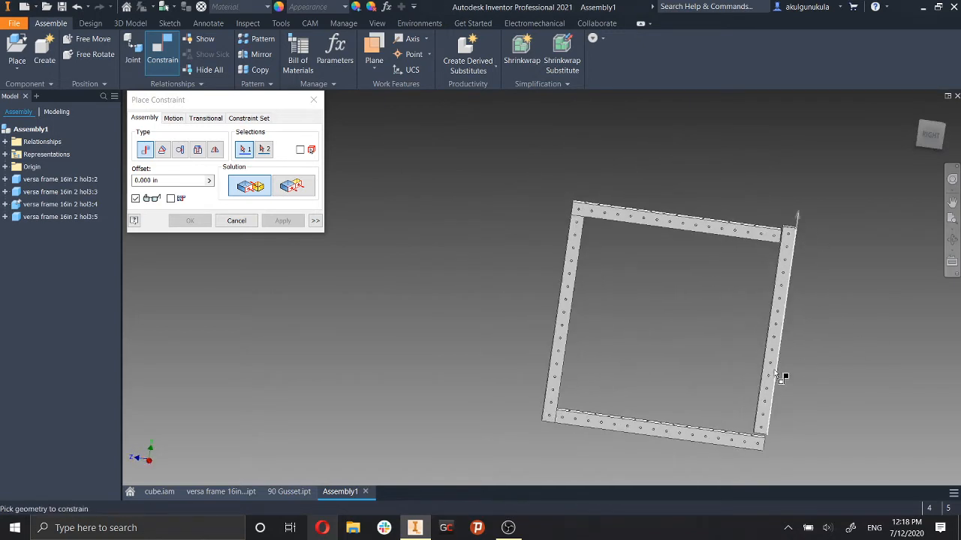
{"action": "left_click", "coordinate": [252, 225]}
Pull the unconnected upright away from the frame and select each of the four tubes in turn.
{"action": "left_click_drag", "start_coordinate": [784, 323], "coordinate": [836, 319]}
{"action": "left_click", "coordinate": [679, 220]}
{"action": "left_click", "coordinate": [568, 318]}
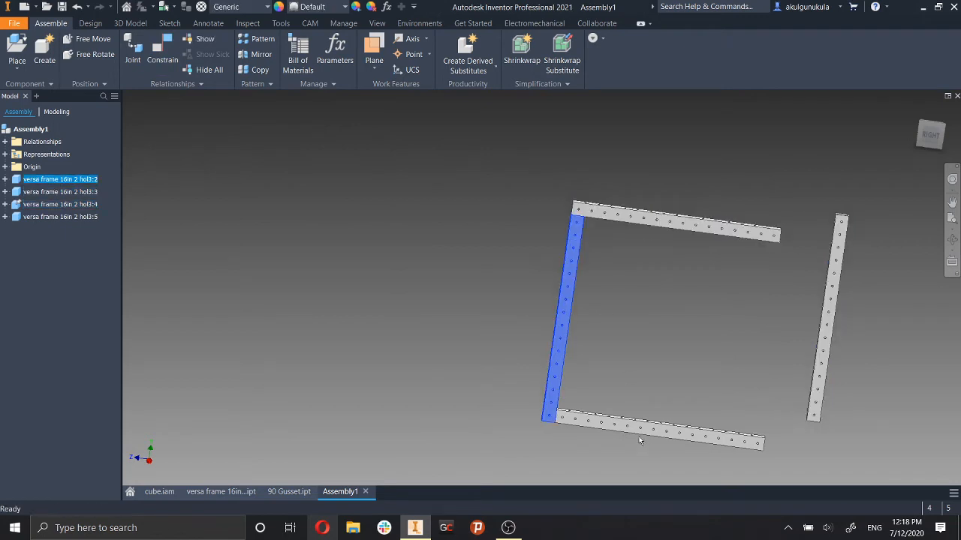
{"action": "left_click", "coordinate": [664, 434]}
{"action": "left_click", "coordinate": [788, 329]}
{"action": "left_click", "coordinate": [826, 353]}
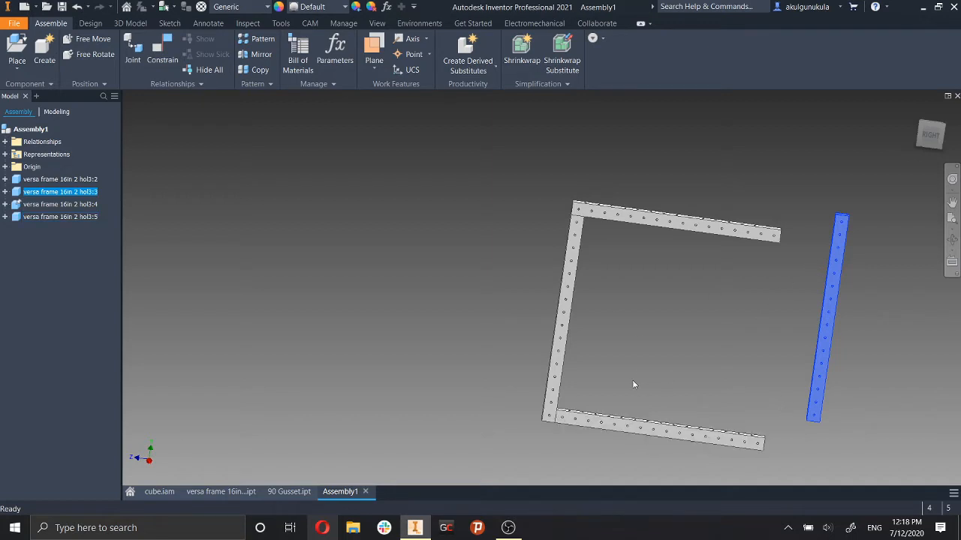
Shift the loose upright slightly closer to the open side of the frame and clear the selection.
{"action": "middle_click_drag", "start_coordinate": [726, 357], "coordinate": [656, 315]}
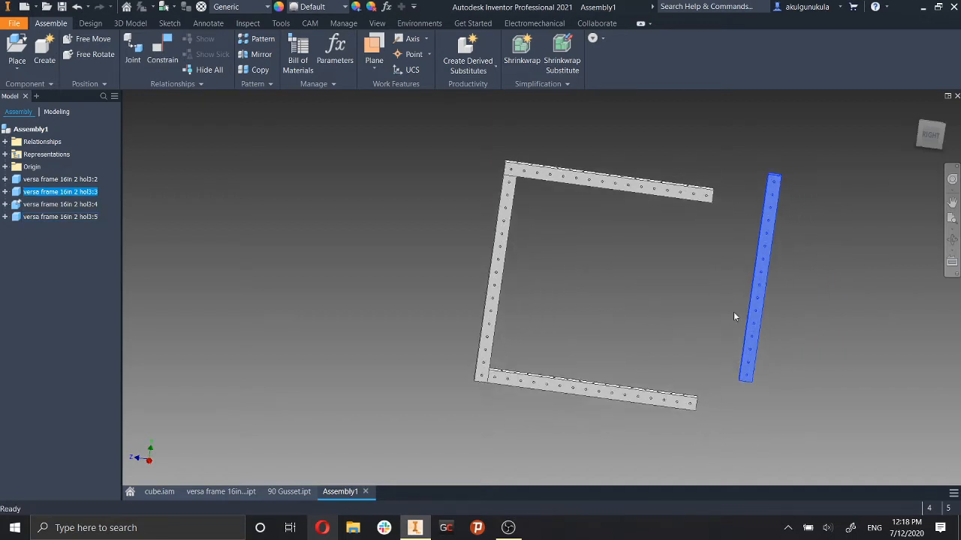
{"action": "left_click_drag", "start_coordinate": [746, 331], "coordinate": [729, 345]}
{"action": "middle_click_drag", "start_coordinate": [761, 365], "coordinate": [486, 198]}
{"action": "scroll", "coordinate": [664, 361], "scroll_direction": "up", "scroll_amount": 3}
{"action": "left_click", "coordinate": [667, 360]}
{"action": "scroll", "coordinate": [669, 358], "scroll_direction": "down", "scroll_amount": 4}
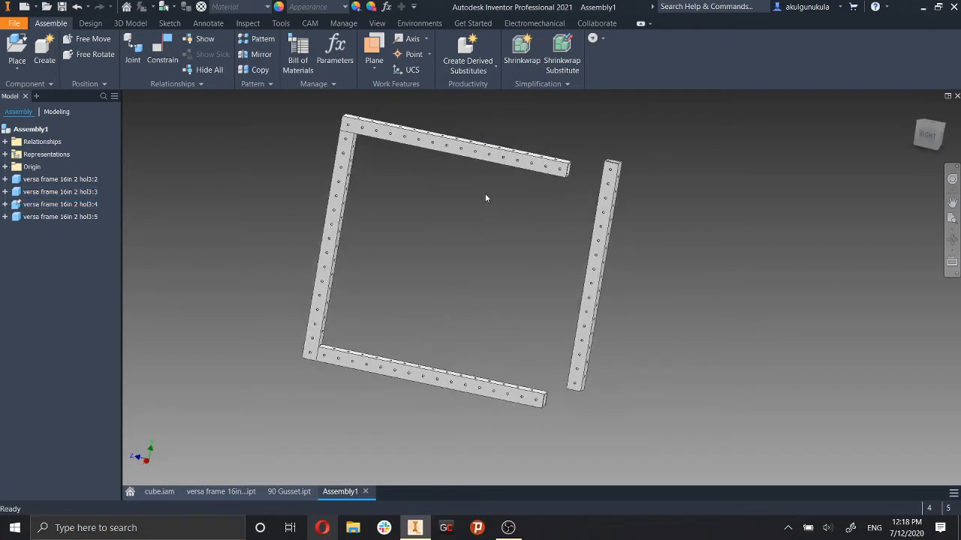
Mate the upper tube's open end to the facing side of the loose upright with zero offset.
{"action": "left_click", "coordinate": [161, 48]}
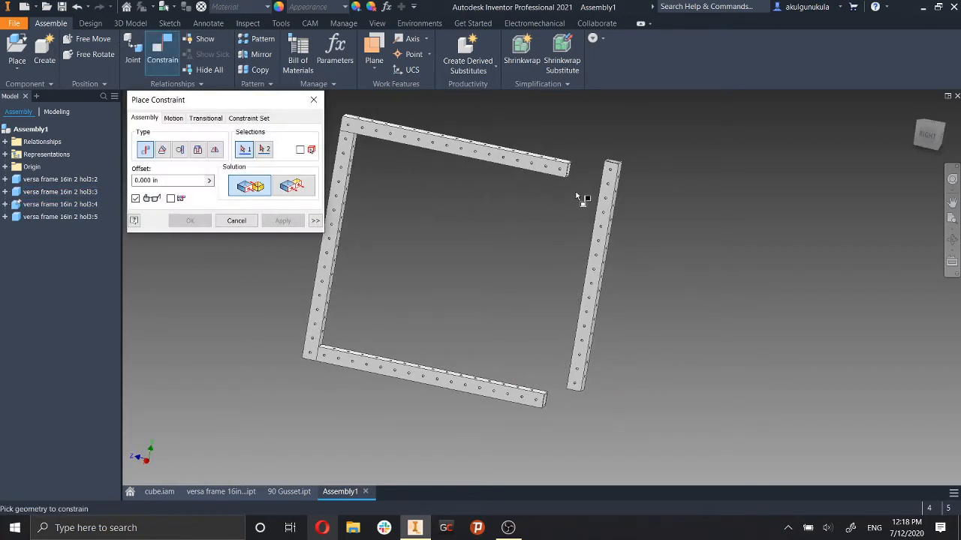
{"action": "middle_click_drag", "start_coordinate": [702, 258], "coordinate": [663, 257], "text": "shift"}
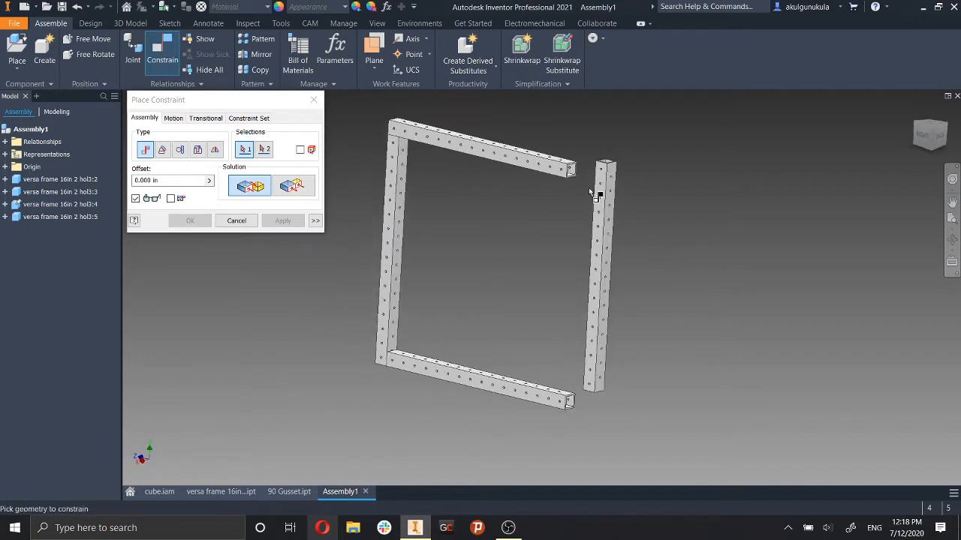
{"action": "scroll", "coordinate": [590, 194], "scroll_direction": "up", "scroll_amount": 8}
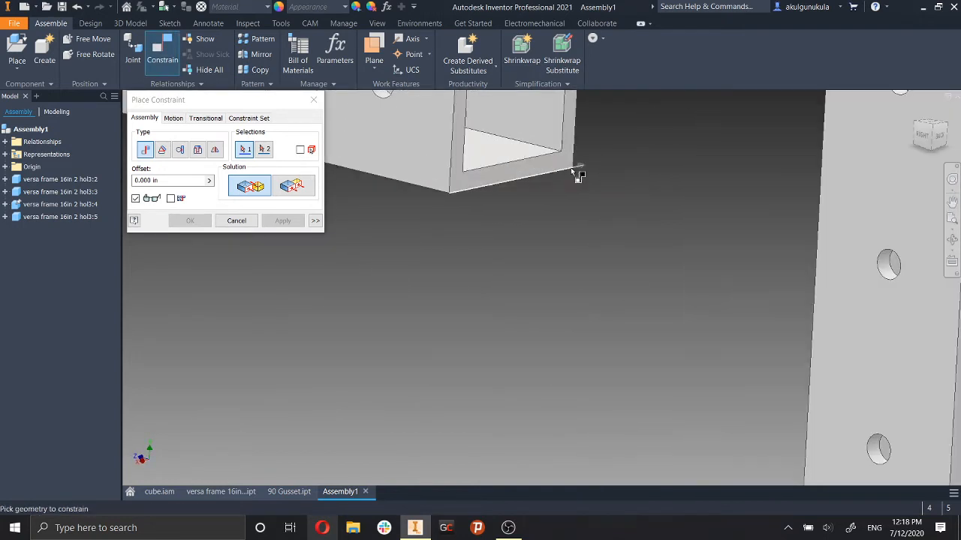
{"action": "left_click", "coordinate": [561, 169]}
{"action": "scroll", "coordinate": [655, 224], "scroll_direction": "down", "scroll_amount": 5}
{"action": "middle_click_drag", "start_coordinate": [656, 224], "coordinate": [721, 170], "text": "shift"}
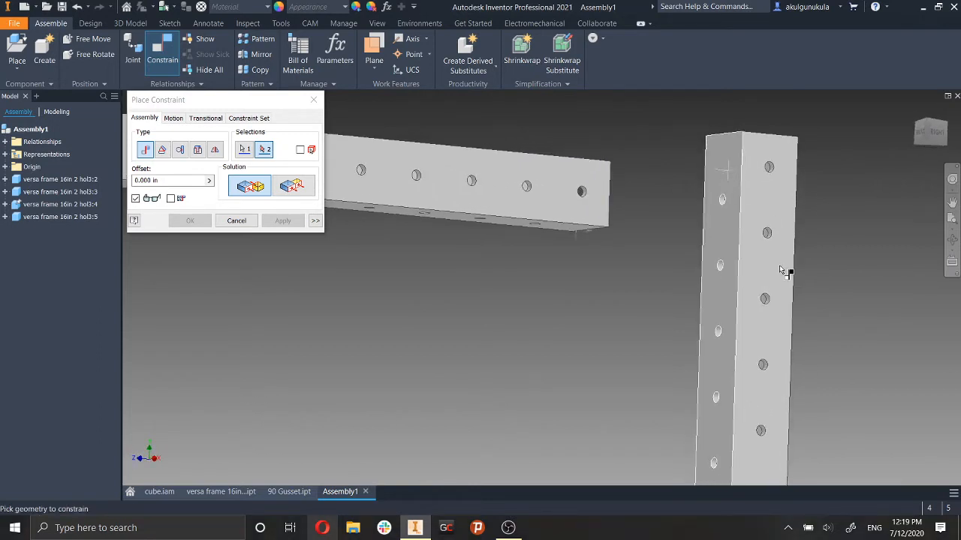
{"action": "left_click", "coordinate": [718, 178]}
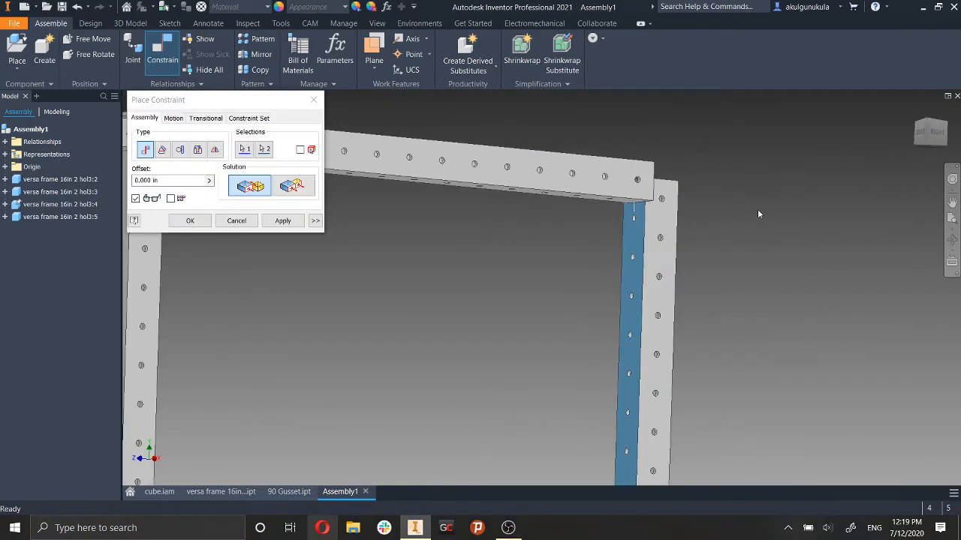
{"action": "left_click", "coordinate": [300, 220]}
Constrain the loose upright's front face flush with the front face of the upper tube.
{"action": "left_click", "coordinate": [292, 185]}
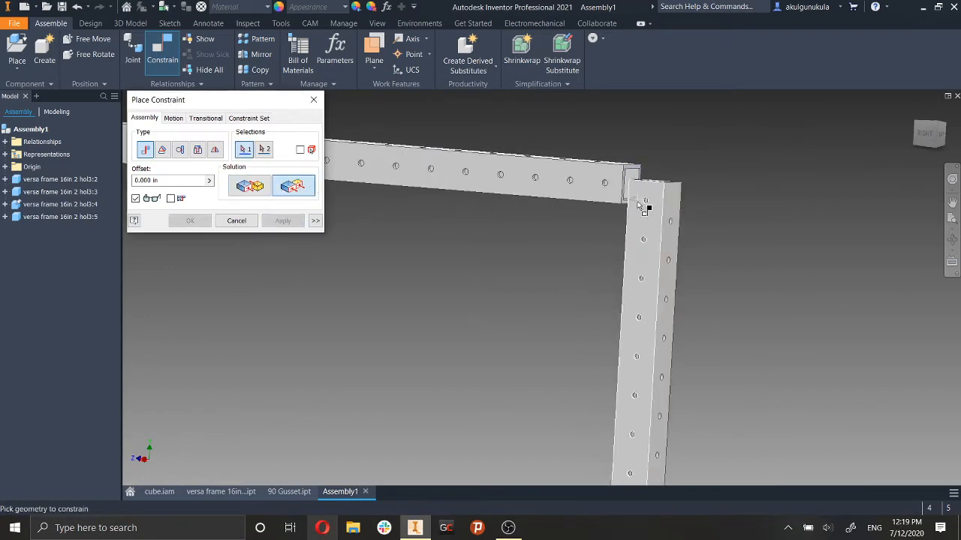
{"action": "left_click", "coordinate": [646, 223]}
{"action": "left_click", "coordinate": [597, 182]}
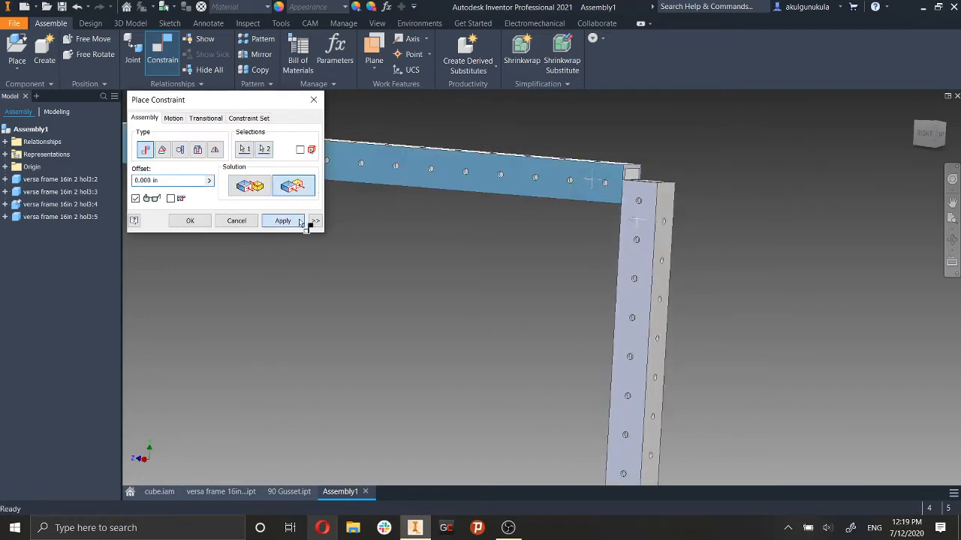
{"action": "left_click", "coordinate": [299, 222]}
Constrain the upright's upper end face flush with the top face of the upper tube.
{"action": "middle_click_drag", "start_coordinate": [706, 253], "coordinate": [645, 300], "text": "shift"}
{"action": "scroll", "coordinate": [632, 253], "scroll_direction": "down", "scroll_amount": 6}
{"action": "left_click", "coordinate": [637, 255]}
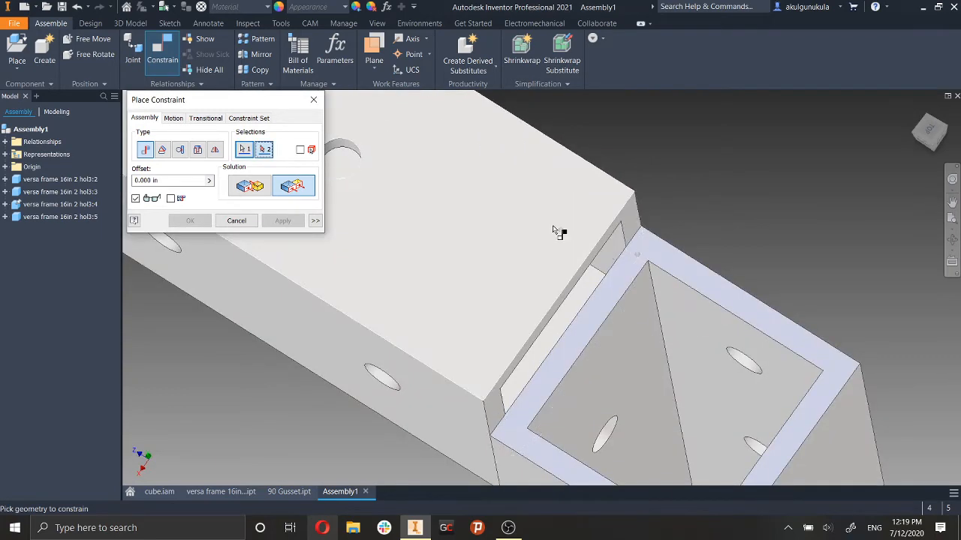
{"action": "left_click", "coordinate": [555, 231]}
{"action": "left_click", "coordinate": [283, 223]}
{"action": "scroll", "coordinate": [661, 326], "scroll_direction": "up", "scroll_amount": 8}
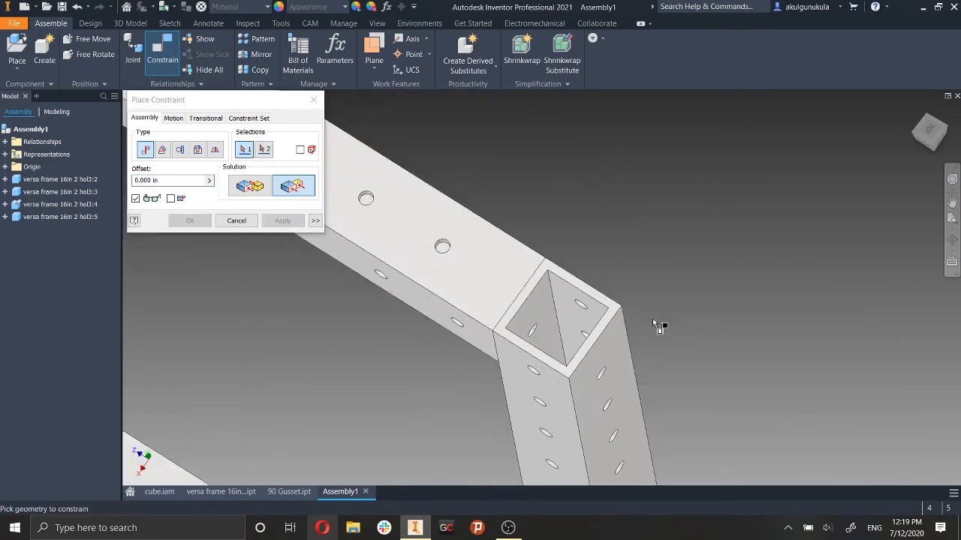
Finish constraining the tubes and load 90 Gusset.ipt for placement in the assembly.
{"action": "middle_click_drag", "start_coordinate": [801, 292], "coordinate": [701, 398], "text": "shift"}
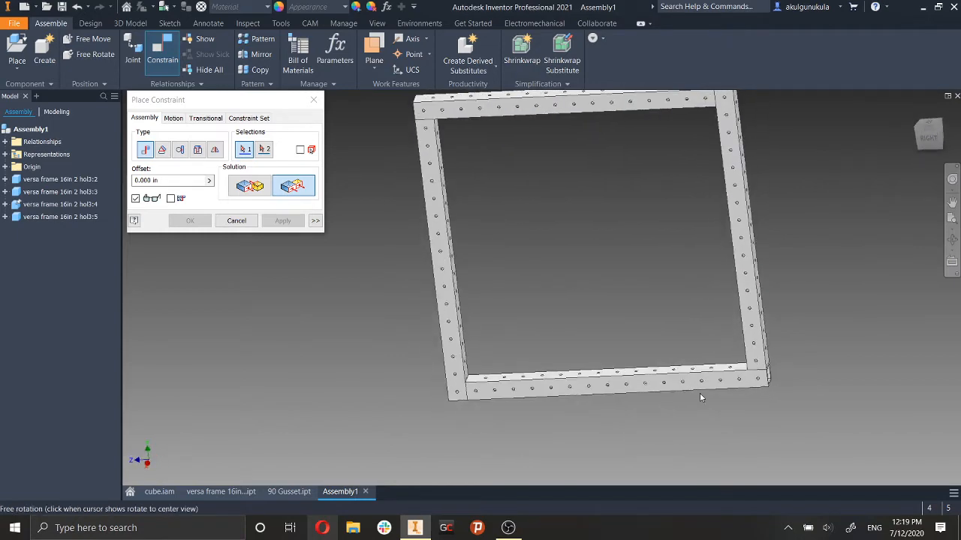
{"action": "left_click", "coordinate": [242, 221]}
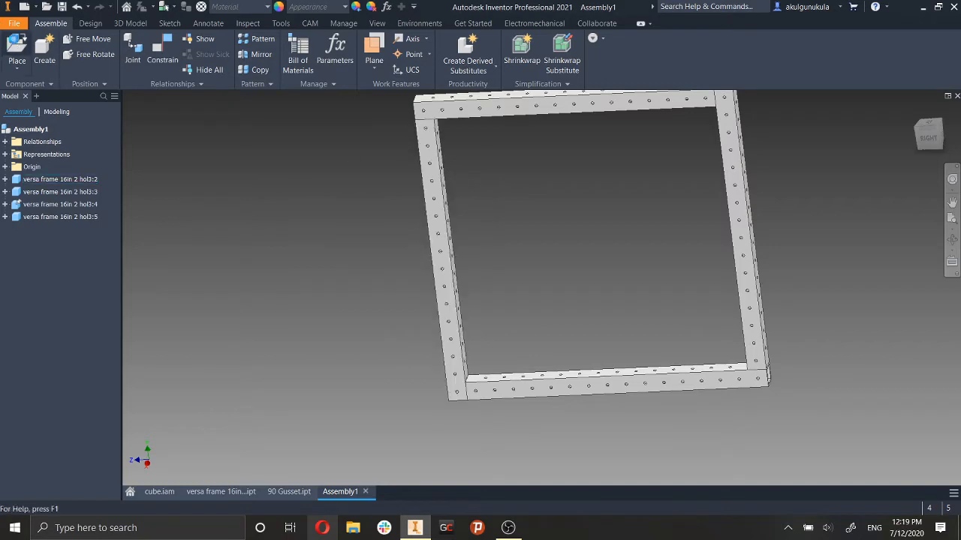
{"action": "left_click", "coordinate": [16, 47]}
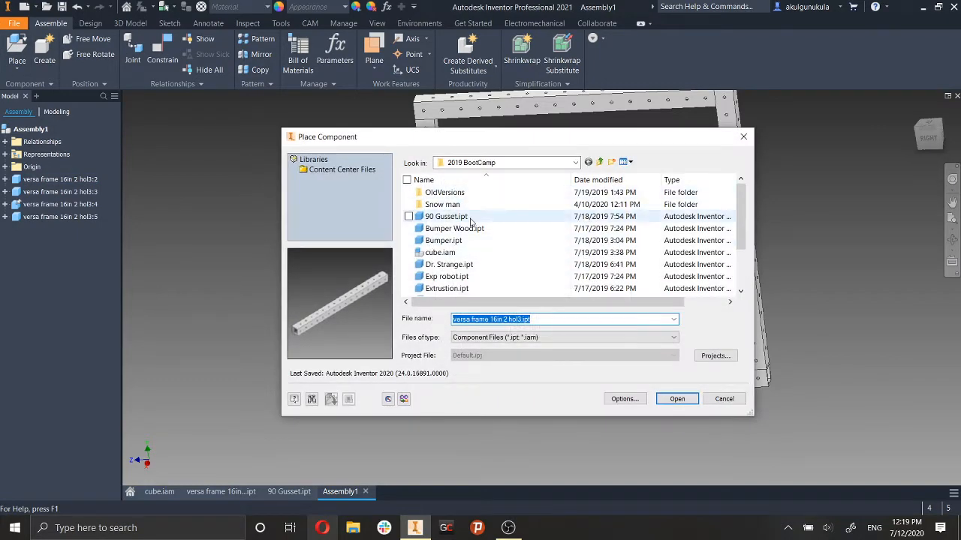
{"action": "left_click", "coordinate": [470, 218]}
{"action": "left_click", "coordinate": [677, 398]}
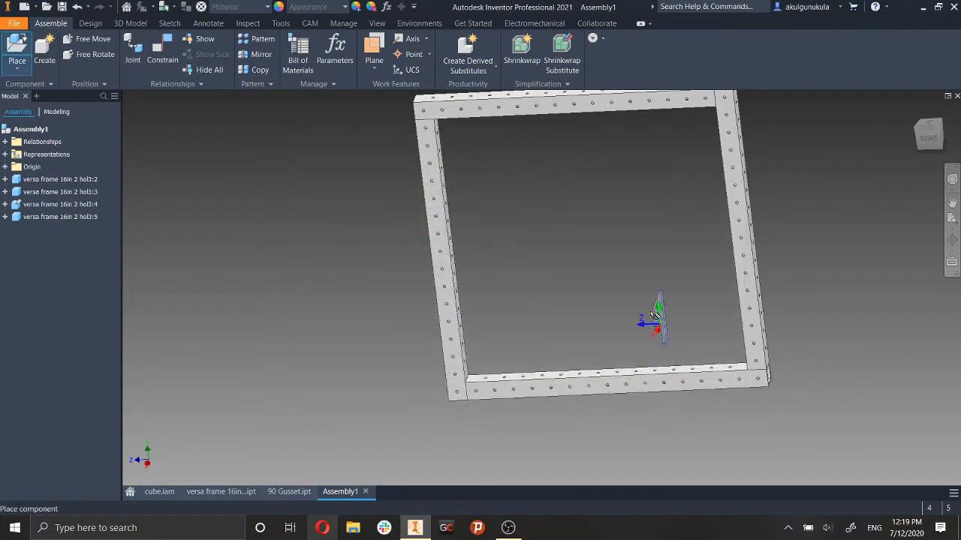
Rotate the gusset so its flat face is parallel to the square frame and place the first copy near an upper corner.
{"action": "middle_click_drag", "start_coordinate": [434, 247], "coordinate": [597, 259], "text": "shift"}
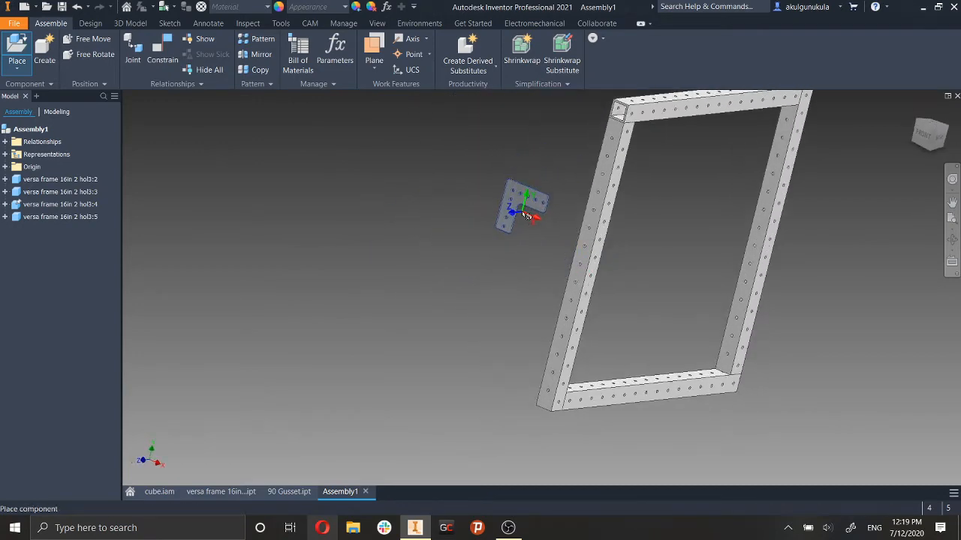
{"action": "middle_click_drag", "start_coordinate": [520, 213], "coordinate": [493, 208], "text": "shift"}
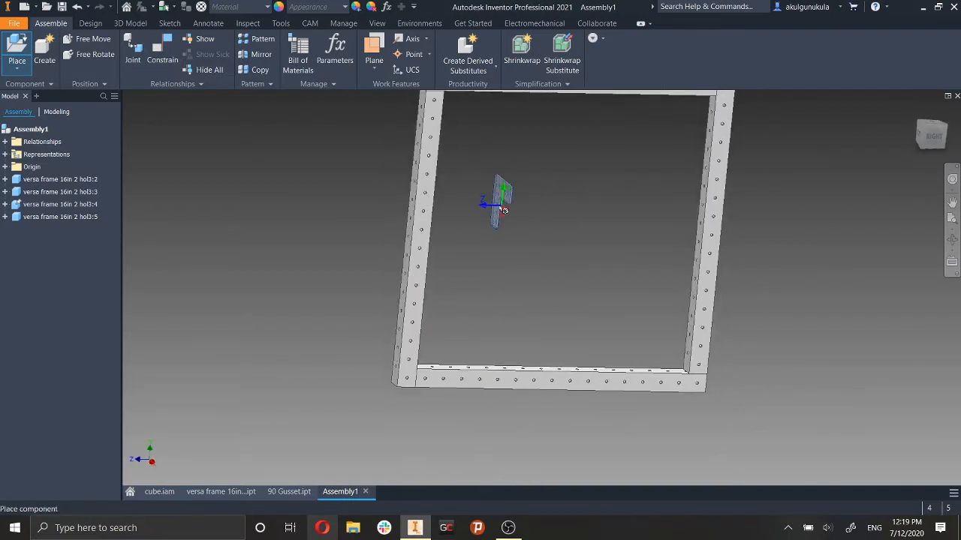
{"action": "right_click", "coordinate": [489, 208]}
{"action": "left_click", "coordinate": [486, 172]}
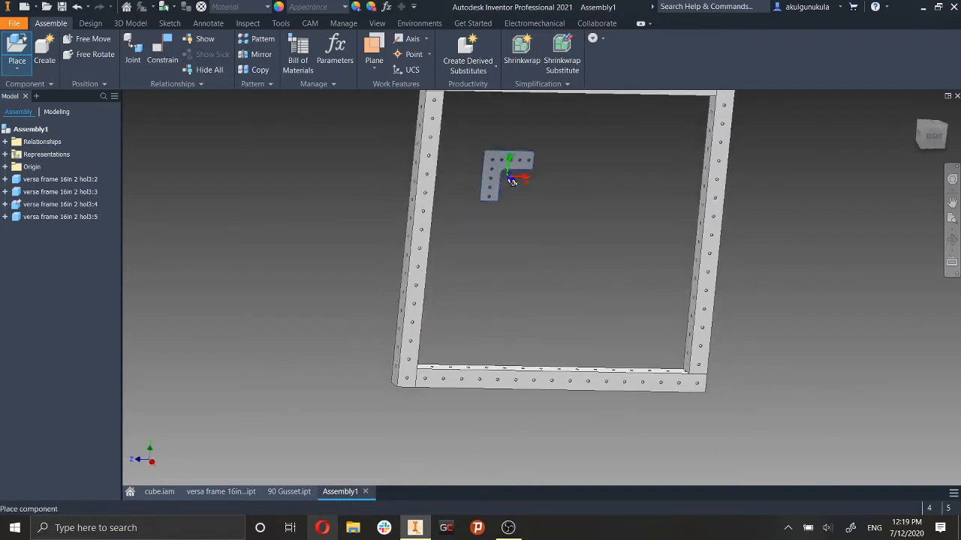
{"action": "middle_click_drag", "start_coordinate": [480, 160], "coordinate": [464, 201], "text": "shift"}
{"action": "left_click", "coordinate": [454, 192]}
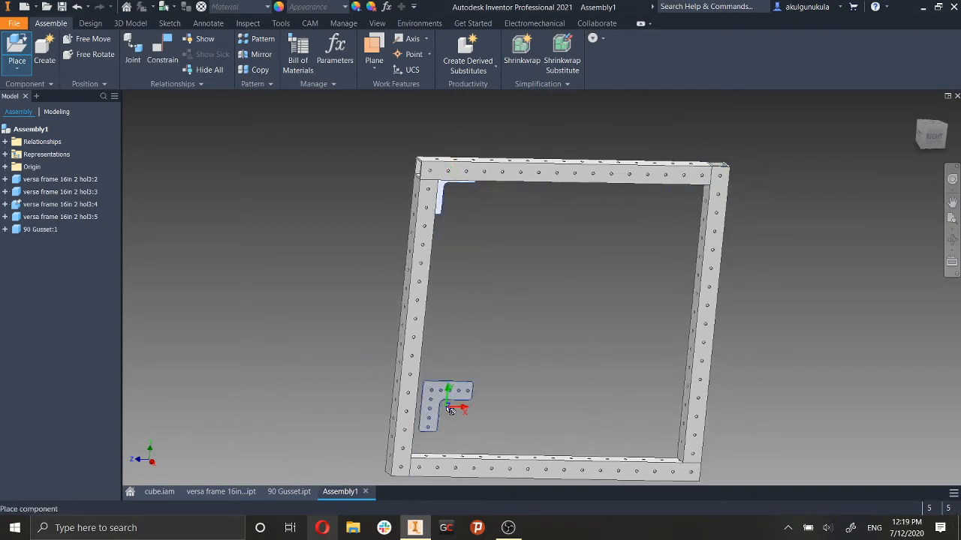
Place three more gusset copies near the remaining corners of the square and end the placement.
{"action": "middle_click_drag", "start_coordinate": [485, 277], "coordinate": [524, 274], "text": "shift"}
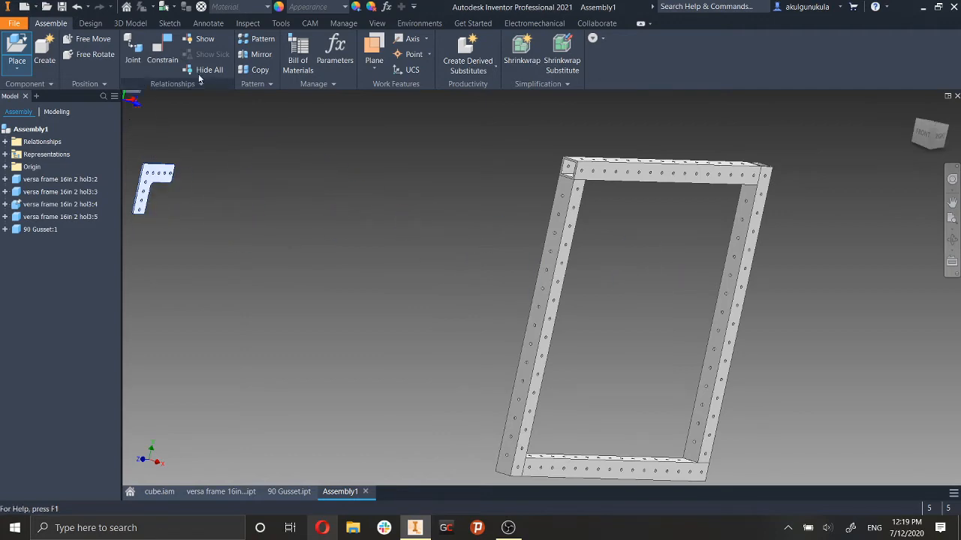
{"action": "middle_click_drag", "start_coordinate": [518, 328], "coordinate": [548, 278], "text": "shift"}
{"action": "scroll", "coordinate": [622, 290], "scroll_direction": "up", "scroll_amount": 3}
{"action": "middle_click_drag", "start_coordinate": [625, 291], "coordinate": [564, 352]}
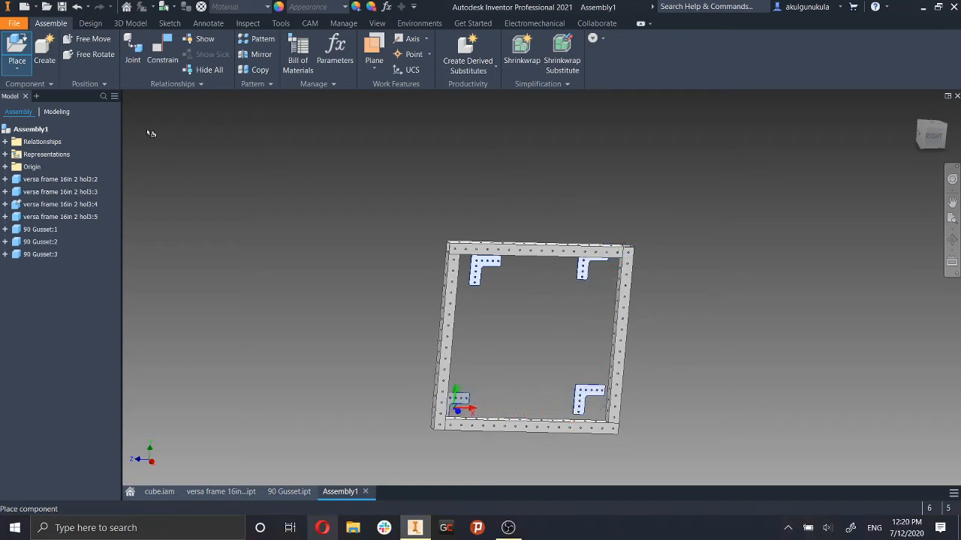
{"action": "left_click", "coordinate": [508, 378]}
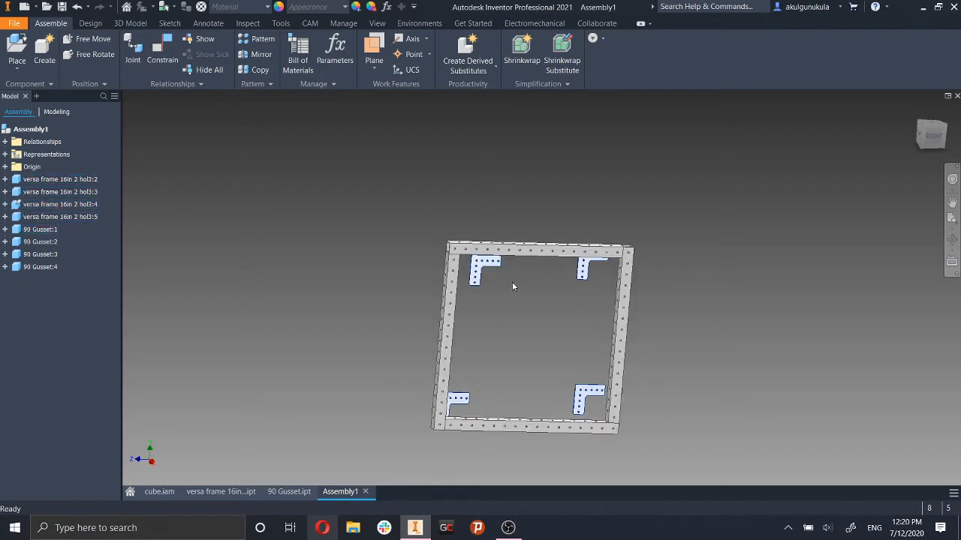
Mate the first gusset's flat face to the upper tube's side face near its open end with zero offset.
{"action": "mouse_move", "coordinate": [820, 368]}
{"action": "middle_mouse_down", "text": "shift"}
{"action": "mouse_move", "coordinate": [788, 358]}
{"action": "mouse_move", "coordinate": [830, 367]}
{"action": "mouse_move", "coordinate": [823, 369]}
{"action": "middle_mouse_up", "text": "shift"}
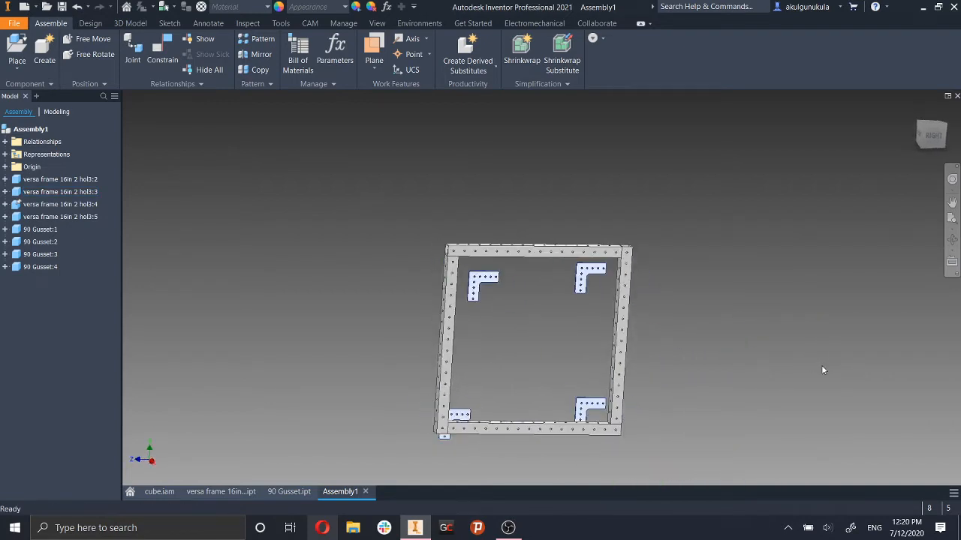
{"action": "left_click", "coordinate": [165, 60]}
{"action": "scroll", "coordinate": [478, 287], "scroll_direction": "up", "scroll_amount": 5}
{"action": "scroll", "coordinate": [478, 287], "scroll_direction": "up", "scroll_amount": 3}
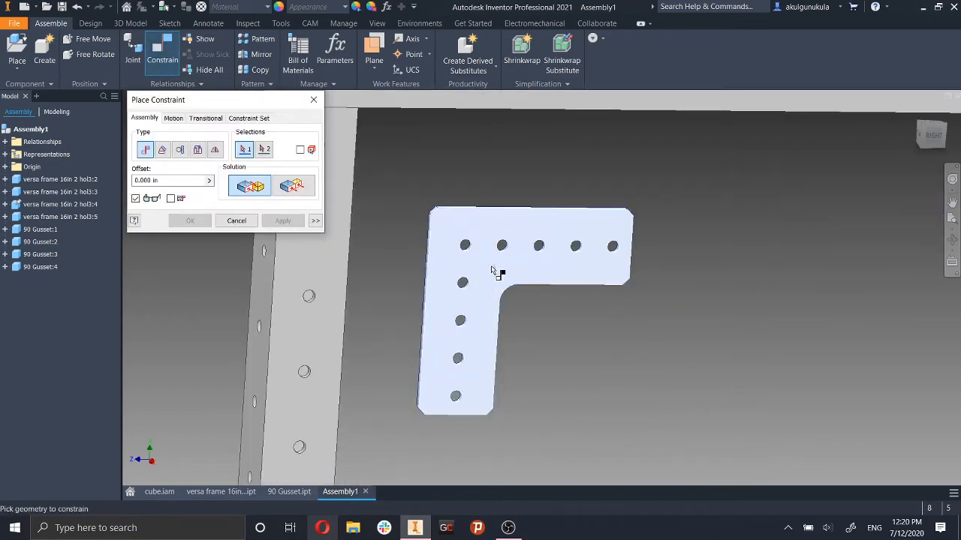
{"action": "middle_click_drag", "start_coordinate": [529, 316], "coordinate": [611, 262], "text": "shift"}
{"action": "left_click", "coordinate": [502, 264]}
{"action": "scroll", "coordinate": [527, 302], "scroll_direction": "down", "scroll_amount": 6}
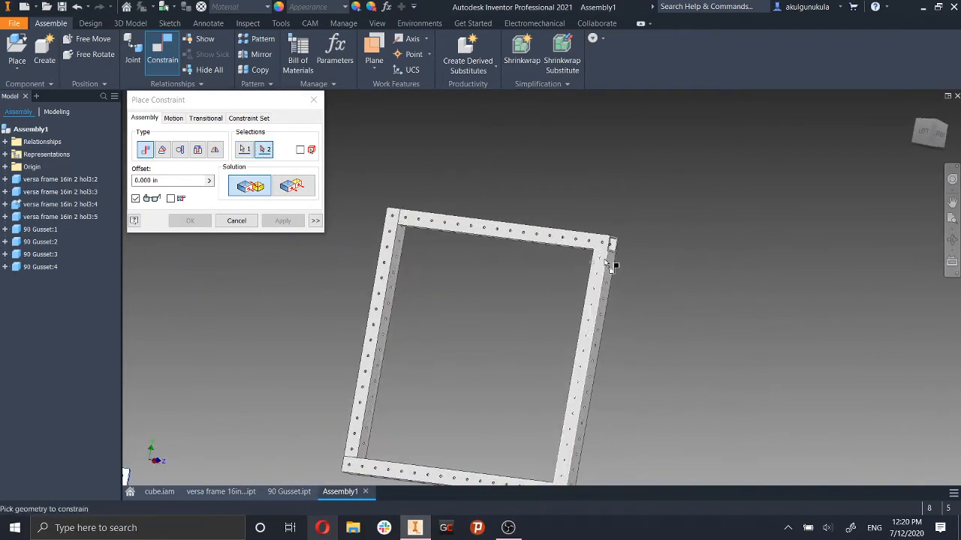
{"action": "scroll", "coordinate": [563, 247], "scroll_direction": "up", "scroll_amount": 5}
{"action": "left_click", "coordinate": [556, 242]}
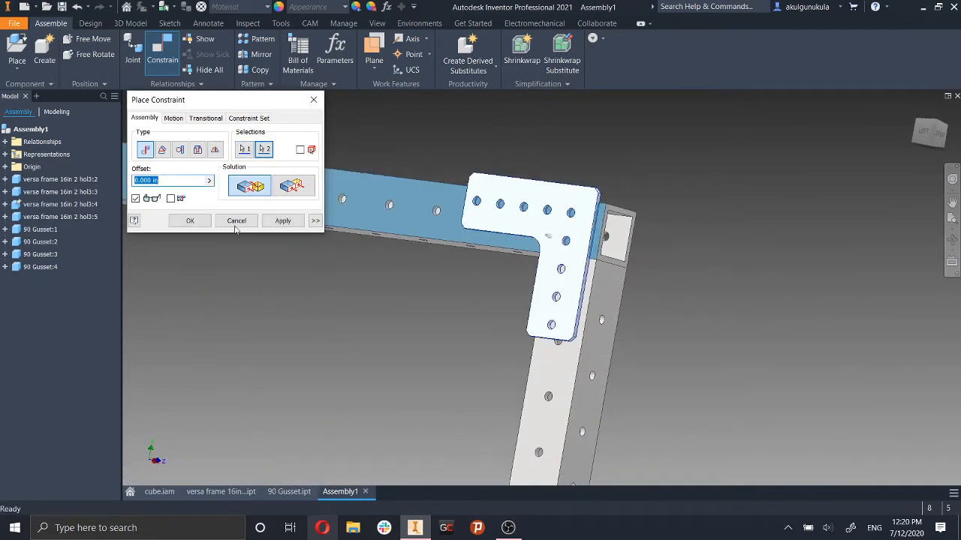
{"action": "left_click", "coordinate": [295, 223]}
Mate the second gusset's flat face to the same side face of the upper tube near its other end, with zero offset.
{"action": "scroll", "coordinate": [440, 272], "scroll_direction": "down", "scroll_amount": 6}
{"action": "middle_click_drag", "start_coordinate": [547, 273], "coordinate": [766, 247]}
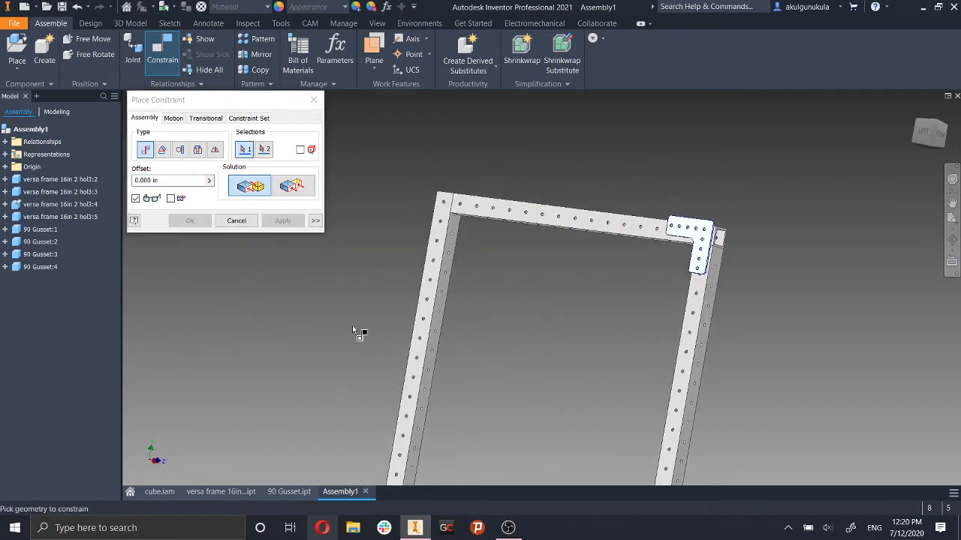
{"action": "scroll", "coordinate": [358, 330], "scroll_direction": "down", "scroll_amount": 3}
{"action": "middle_click_drag", "start_coordinate": [401, 335], "coordinate": [257, 327]}
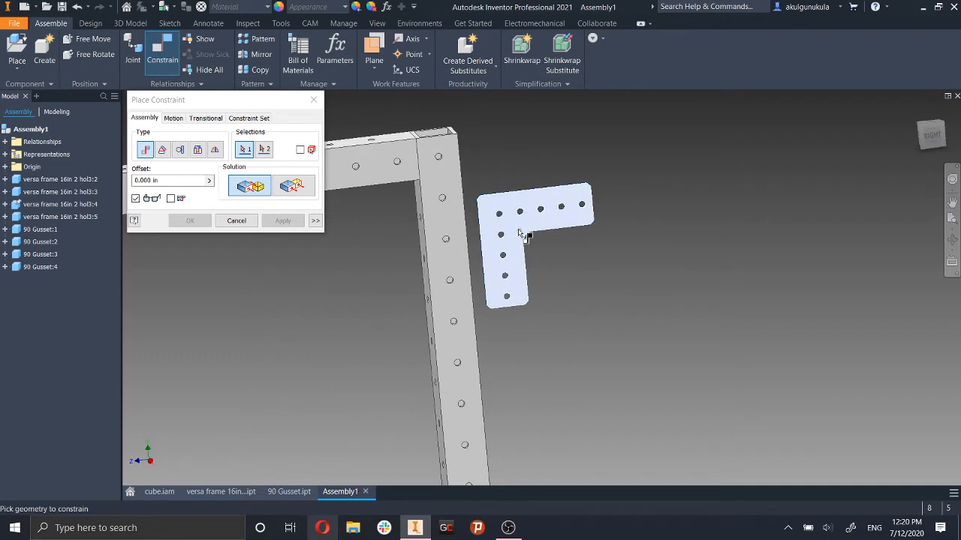
{"action": "left_click", "coordinate": [518, 236]}
{"action": "scroll", "coordinate": [517, 290], "scroll_direction": "down", "scroll_amount": 5}
{"action": "middle_click_drag", "start_coordinate": [517, 292], "coordinate": [557, 263], "text": "shift"}
{"action": "scroll", "coordinate": [652, 258], "scroll_direction": "up", "scroll_amount": 4}
{"action": "left_click", "coordinate": [628, 234]}
{"action": "scroll", "coordinate": [651, 277], "scroll_direction": "down", "scroll_amount": 5}
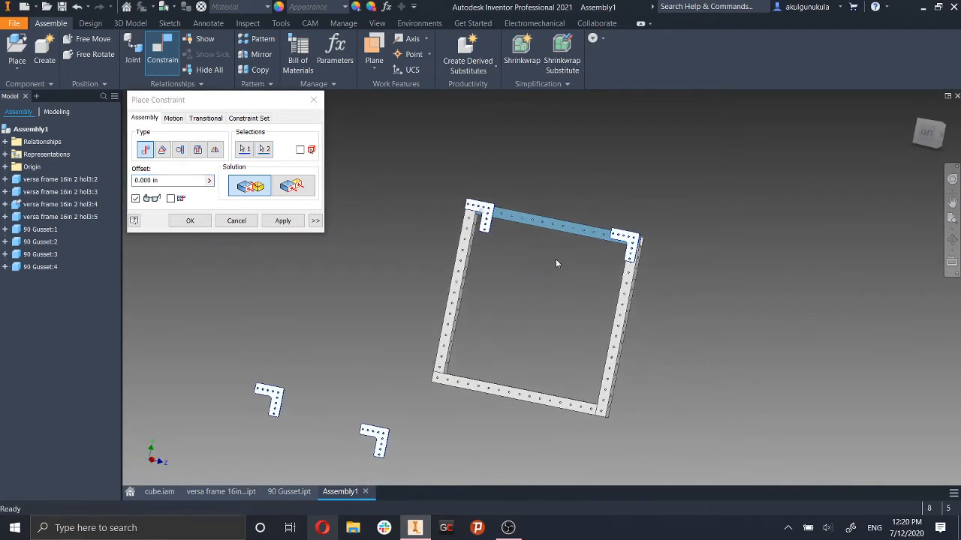
{"action": "left_click", "coordinate": [297, 223]}
Mate the third gusset's flat face to the lower tube's side face with zero offset.
{"action": "middle_click_drag", "start_coordinate": [457, 273], "coordinate": [448, 400], "text": "shift"}
{"action": "scroll", "coordinate": [418, 358], "scroll_direction": "up", "scroll_amount": 5}
{"action": "scroll", "coordinate": [504, 420], "scroll_direction": "up", "scroll_amount": 5}
{"action": "left_click", "coordinate": [502, 421]}
{"action": "scroll", "coordinate": [519, 433], "scroll_direction": "down", "scroll_amount": 6}
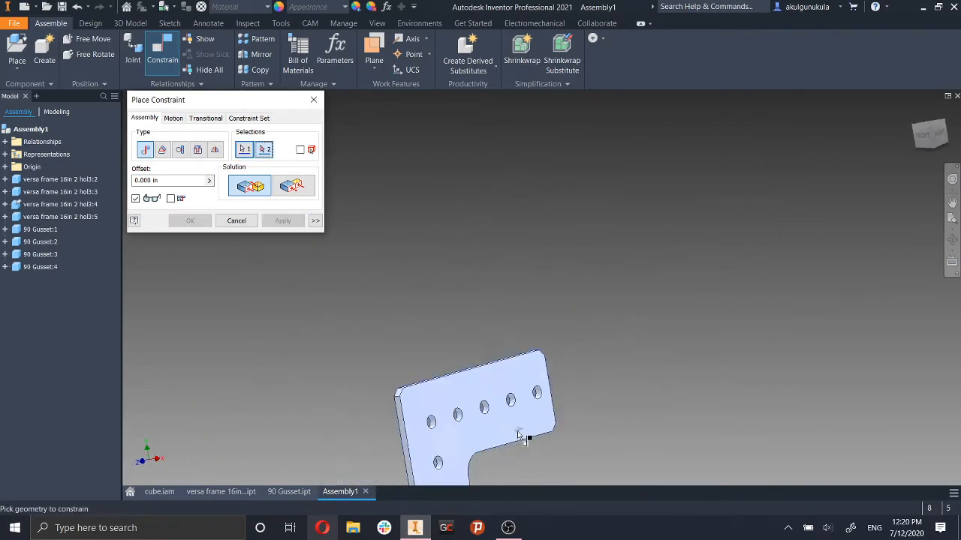
{"action": "middle_click_drag", "start_coordinate": [522, 438], "coordinate": [386, 393], "text": "shift"}
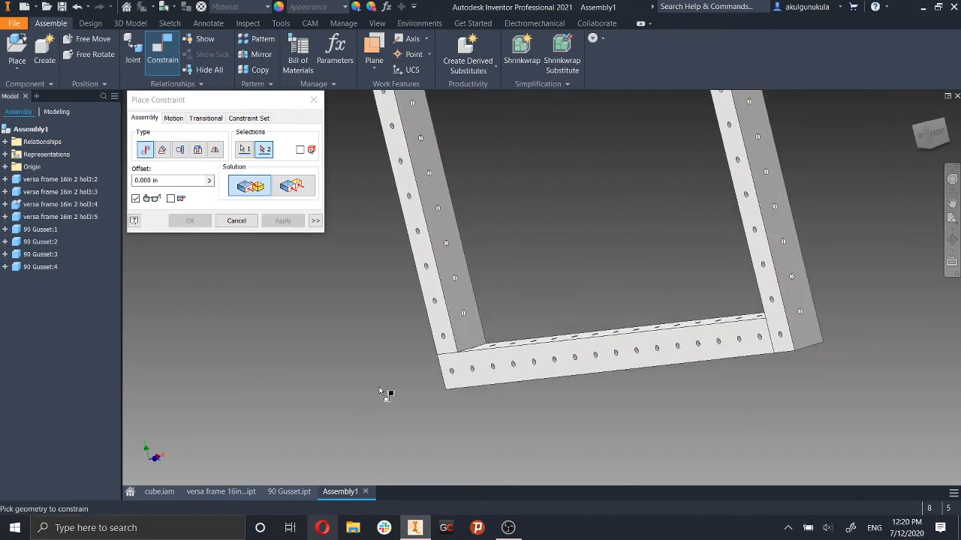
{"action": "left_click", "coordinate": [484, 381]}
{"action": "scroll", "coordinate": [496, 386], "scroll_direction": "down", "scroll_amount": 2}
{"action": "left_click", "coordinate": [282, 220]}
Mate the fourth gusset's flat face to the lower tube's side face near the remaining free corner, with zero offset.
{"action": "scroll", "coordinate": [411, 355], "scroll_direction": "down", "scroll_amount": 3}
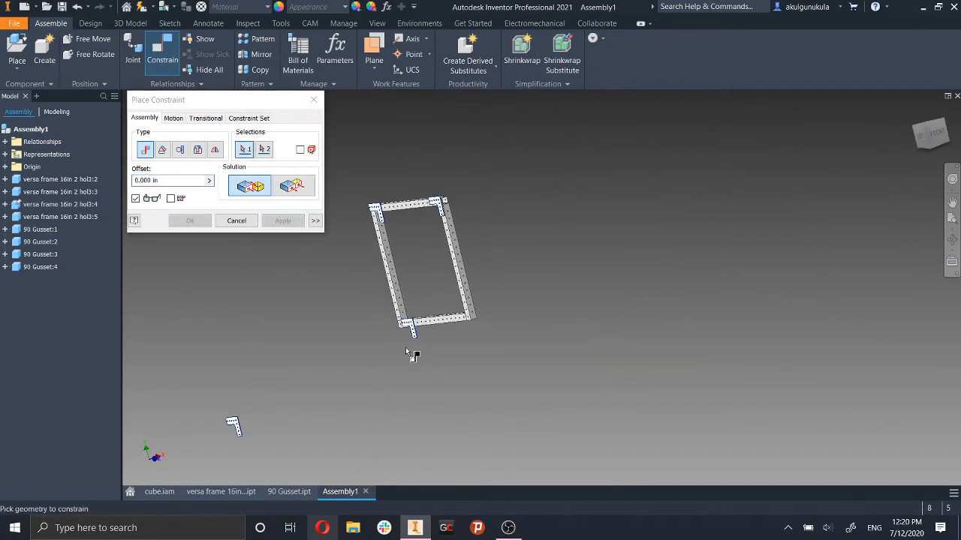
{"action": "middle_click_drag", "start_coordinate": [420, 364], "coordinate": [450, 337]}
{"action": "scroll", "coordinate": [349, 296], "scroll_direction": "down", "scroll_amount": 2}
{"action": "scroll", "coordinate": [450, 337], "scroll_direction": "up", "scroll_amount": 5}
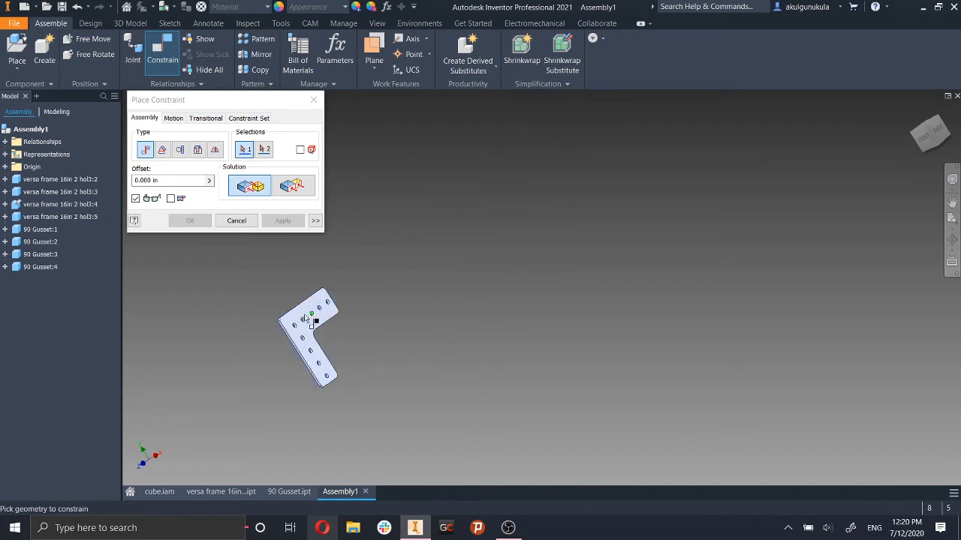
{"action": "scroll", "coordinate": [304, 317], "scroll_direction": "up", "scroll_amount": 4}
{"action": "left_click", "coordinate": [329, 344]}
{"action": "scroll", "coordinate": [344, 357], "scroll_direction": "down", "scroll_amount": 5}
{"action": "middle_click_drag", "start_coordinate": [350, 361], "coordinate": [45, 395], "text": "shift"}
{"action": "scroll", "coordinate": [646, 301], "scroll_direction": "down", "scroll_amount": 5}
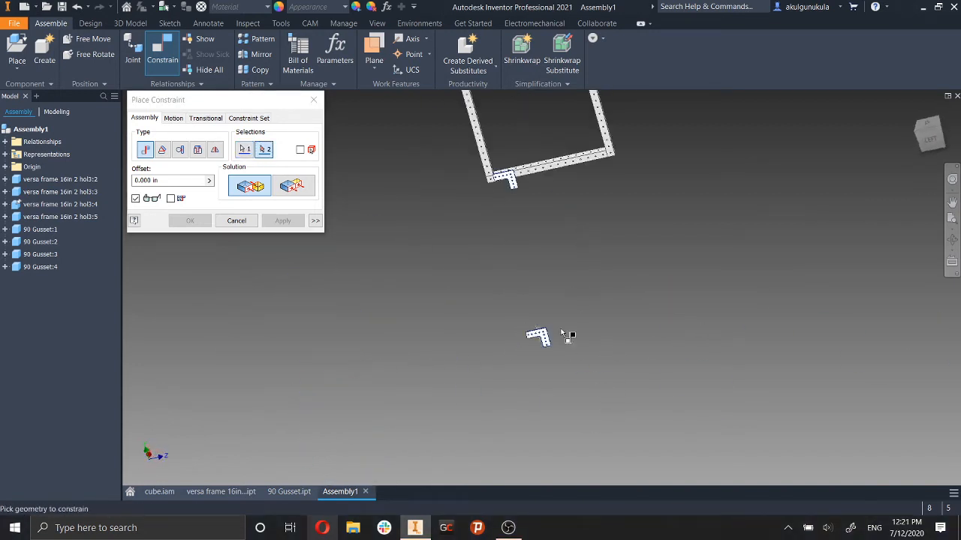
{"action": "middle_click_drag", "start_coordinate": [591, 197], "coordinate": [568, 278]}
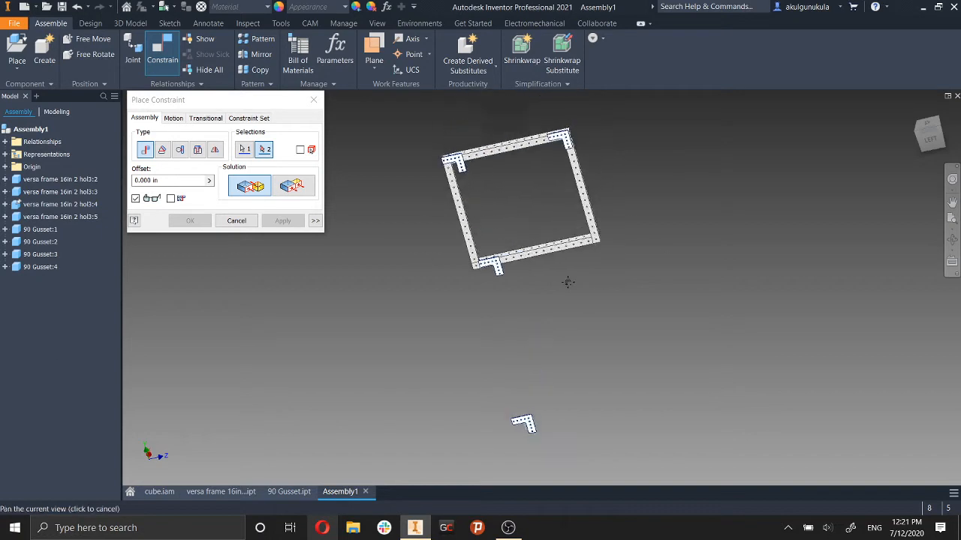
{"action": "scroll", "coordinate": [568, 278], "scroll_direction": "up", "scroll_amount": 6}
{"action": "left_click", "coordinate": [571, 351]}
{"action": "scroll", "coordinate": [572, 352], "scroll_direction": "down", "scroll_amount": 5}
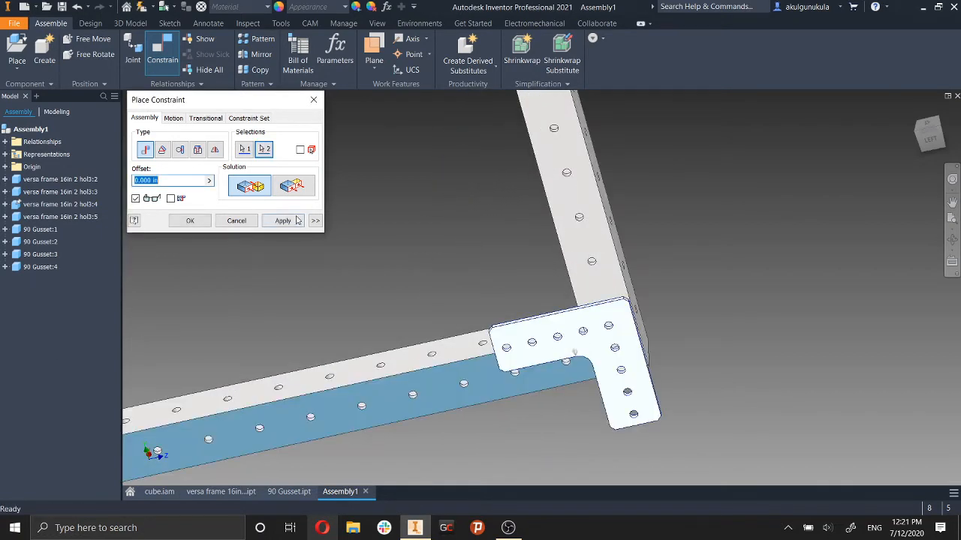
{"action": "left_click", "coordinate": [282, 220]}
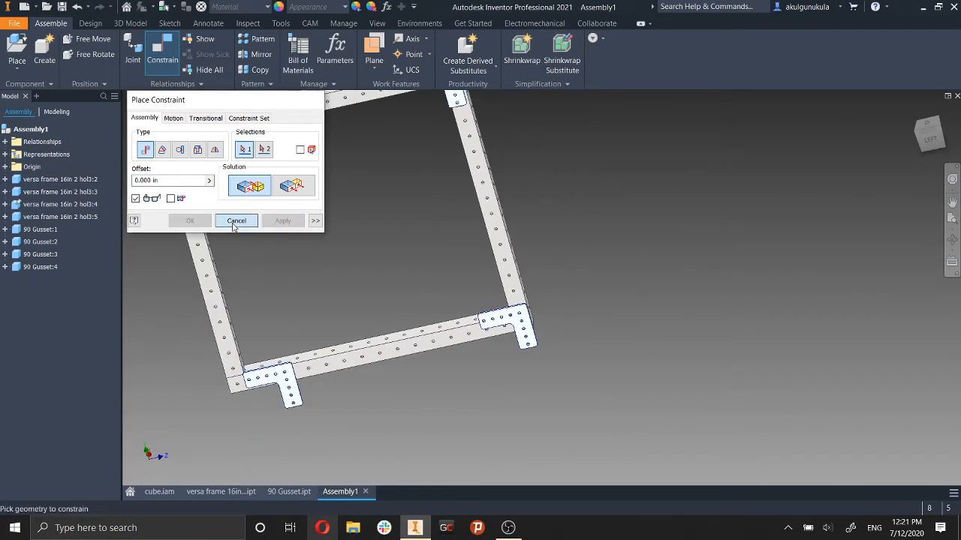
Leave the constraint command and slide the third gusset along the frame's face toward its lower corner upright.
{"action": "left_click", "coordinate": [234, 221]}
{"action": "left_click_drag", "start_coordinate": [271, 384], "coordinate": [241, 358]}
{"action": "middle_click_drag", "start_coordinate": [477, 323], "coordinate": [355, 325], "text": "shift"}
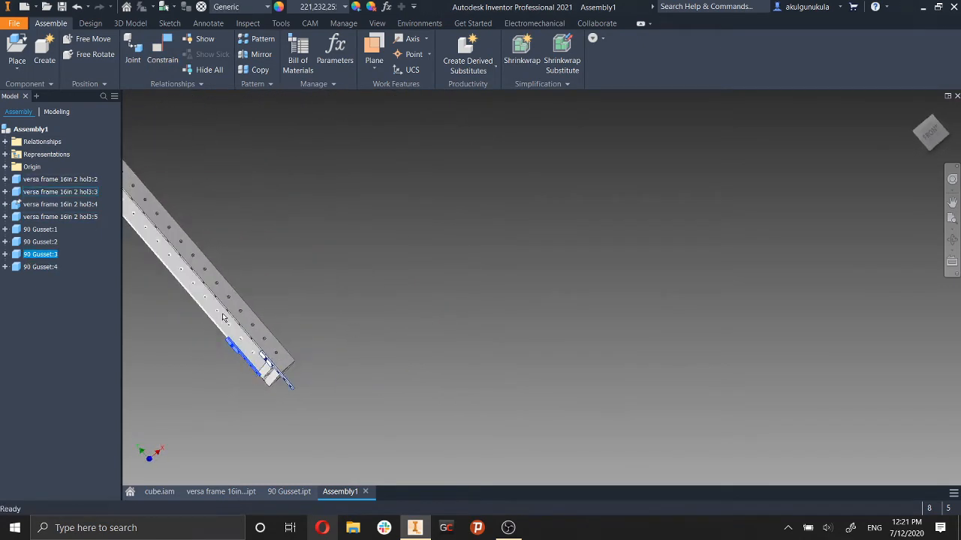
{"action": "middle_click_drag", "start_coordinate": [264, 304], "coordinate": [685, 296], "text": "shift"}
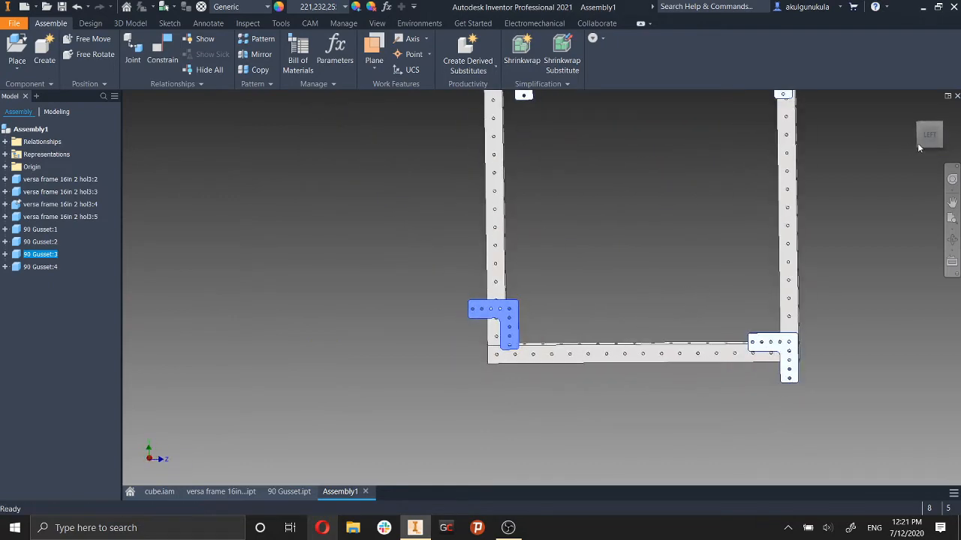
{"action": "middle_click_drag", "start_coordinate": [716, 326], "coordinate": [508, 484]}
{"action": "middle_click_drag", "start_coordinate": [476, 331], "coordinate": [556, 250]}
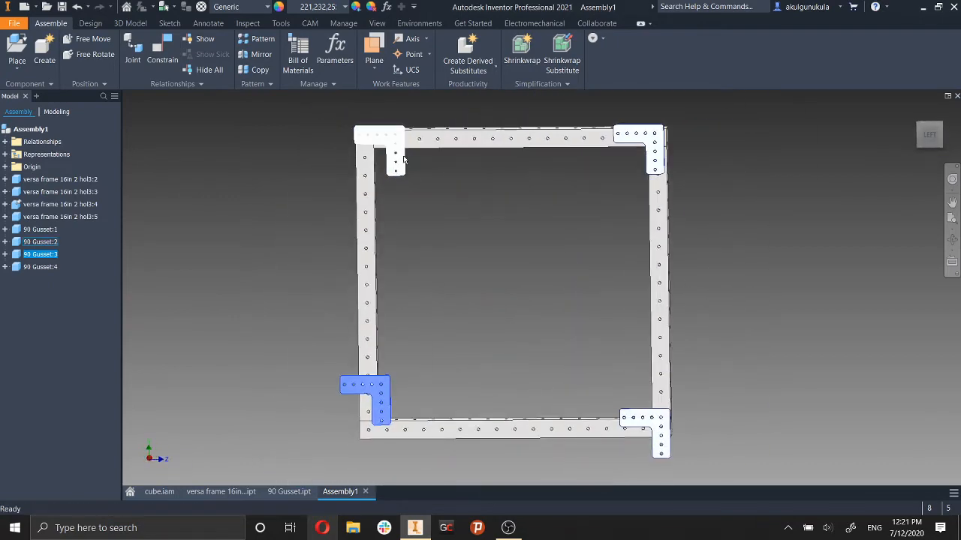
Slide the first gusset across the frame's face so it covers the joint at the upper tube's open end.
{"action": "left_click_drag", "start_coordinate": [639, 139], "coordinate": [636, 143]}
{"action": "scroll", "coordinate": [683, 156], "scroll_direction": "up", "scroll_amount": 5}
{"action": "middle_click_drag", "start_coordinate": [690, 155], "coordinate": [697, 195]}
{"action": "left_click_drag", "start_coordinate": [594, 202], "coordinate": [658, 170]}
{"action": "middle_click_drag", "start_coordinate": [733, 257], "coordinate": [719, 355]}
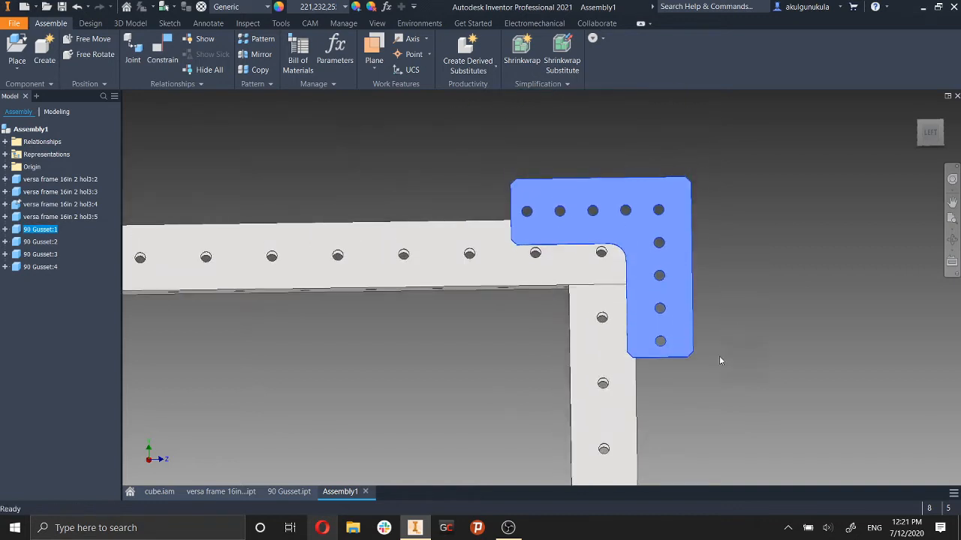
{"action": "middle_click_drag", "start_coordinate": [692, 230], "coordinate": [661, 242], "text": "shift"}
{"action": "scroll", "coordinate": [662, 244], "scroll_direction": "down", "scroll_amount": 3}
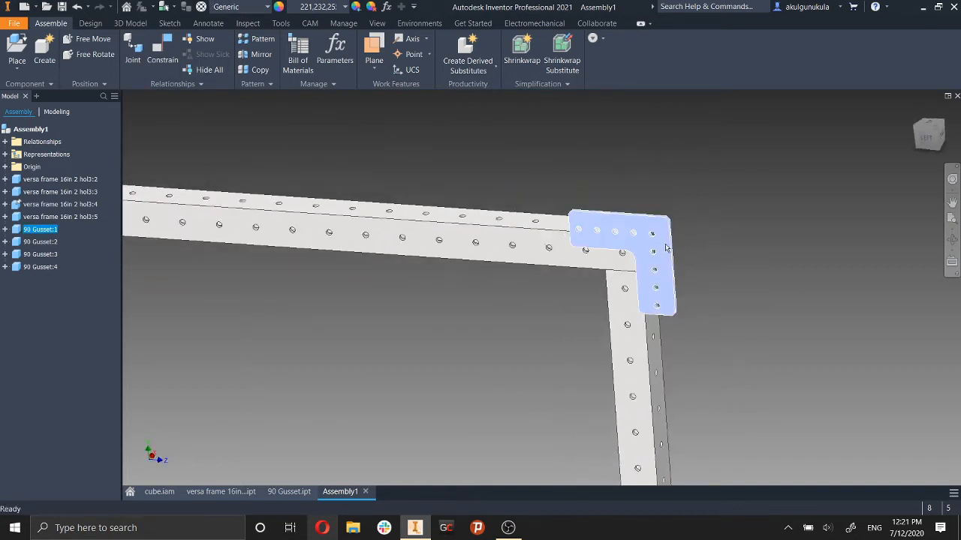
{"action": "left_click_drag", "start_coordinate": [664, 247], "coordinate": [634, 265]}
{"action": "left_click", "coordinate": [162, 56]}
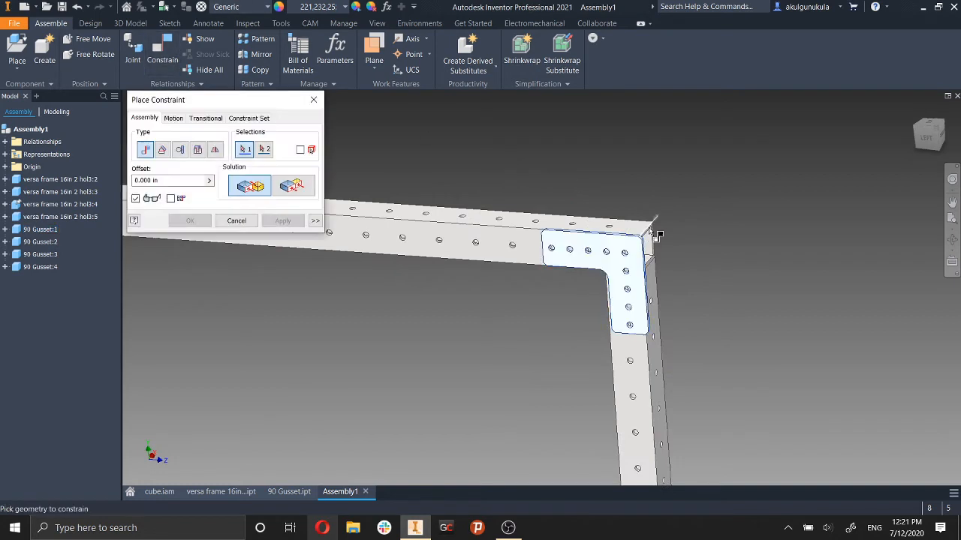
{"action": "left_click", "coordinate": [292, 185]}
{"action": "scroll", "coordinate": [633, 233], "scroll_direction": "up", "scroll_amount": 3}
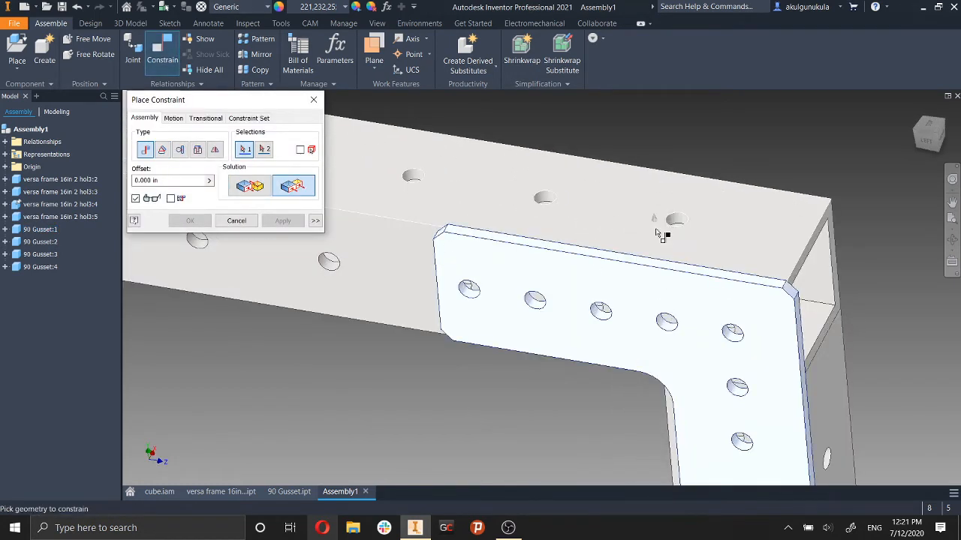
{"action": "middle_click_drag", "start_coordinate": [878, 308], "coordinate": [779, 182]}
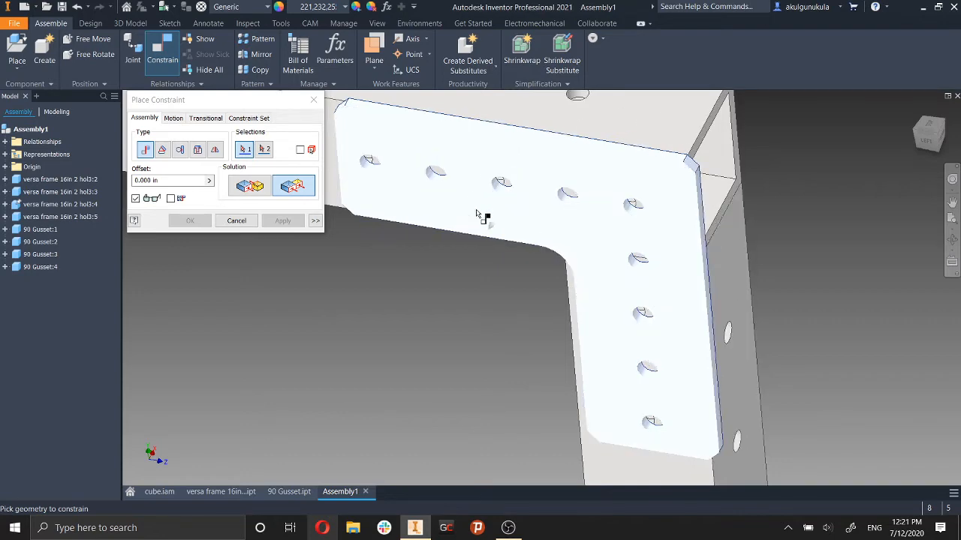
{"action": "middle_click_drag", "start_coordinate": [644, 245], "coordinate": [693, 244], "text": "shift"}
{"action": "left_click", "coordinate": [237, 220]}
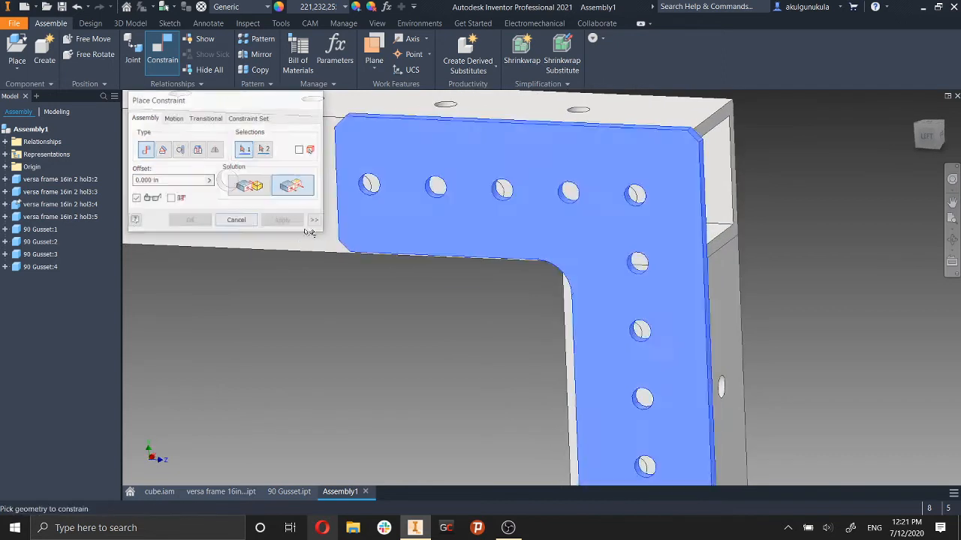
Nudge the first gusset over the frame corner and mate its corner hole's axis to the upper tube's end hole with zero offset.
{"action": "left_click_drag", "start_coordinate": [584, 245], "coordinate": [564, 253]}
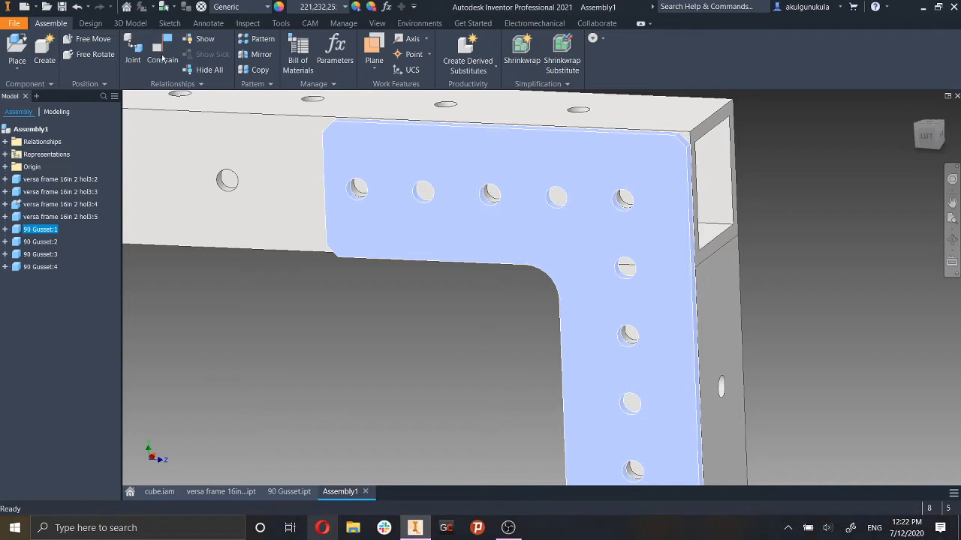
{"action": "left_click", "coordinate": [302, 275]}
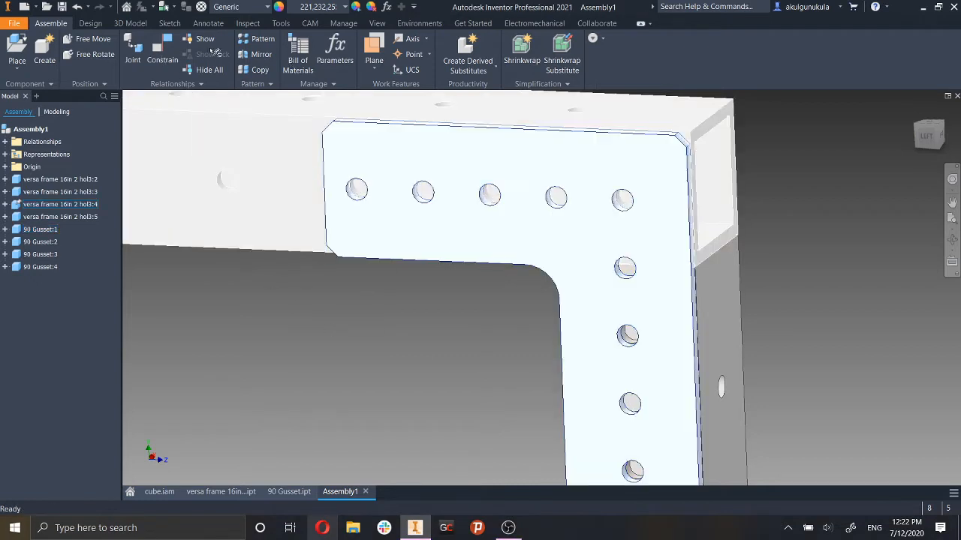
{"action": "left_click", "coordinate": [173, 54]}
{"action": "scroll", "coordinate": [578, 195], "scroll_direction": "down", "scroll_amount": 3}
{"action": "scroll", "coordinate": [578, 197], "scroll_direction": "down", "scroll_amount": 6}
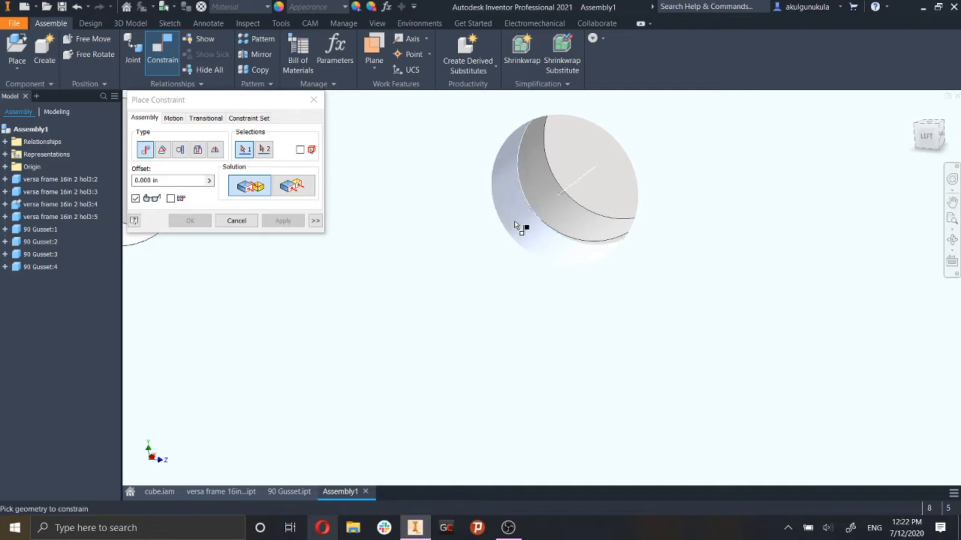
{"action": "left_click", "coordinate": [517, 226]}
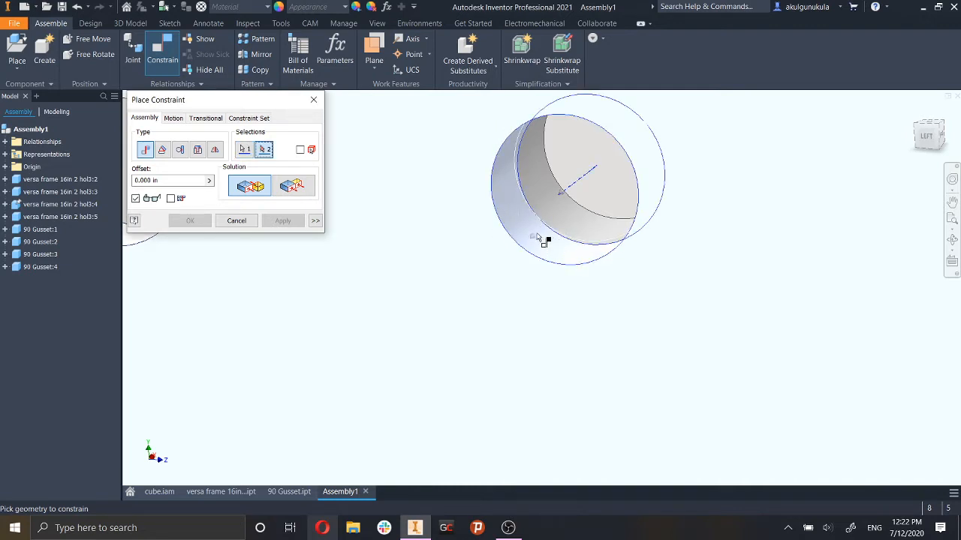
{"action": "left_click", "coordinate": [567, 207]}
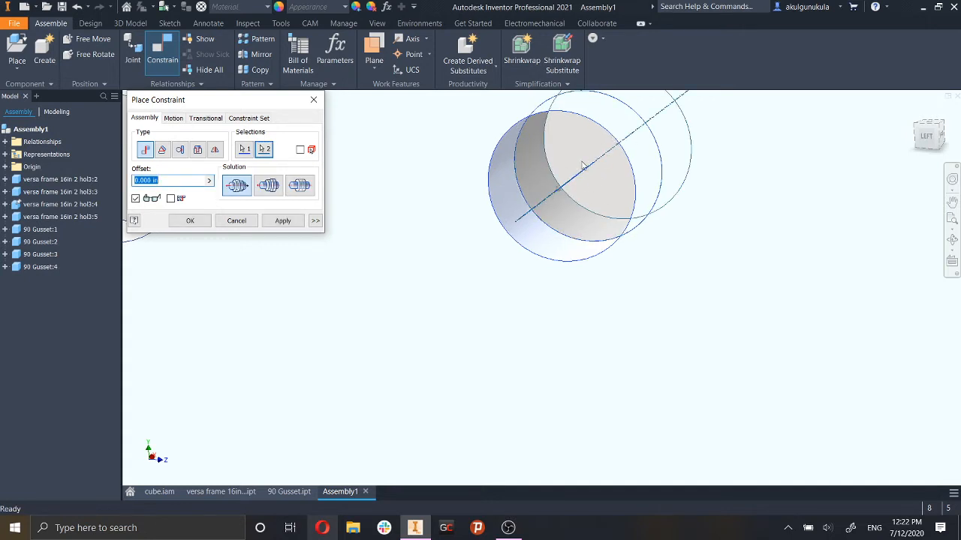
{"action": "left_click", "coordinate": [283, 225]}
{"action": "scroll", "coordinate": [494, 300], "scroll_direction": "up", "scroll_amount": 5}
{"action": "middle_click_drag", "start_coordinate": [581, 312], "coordinate": [909, 325]}
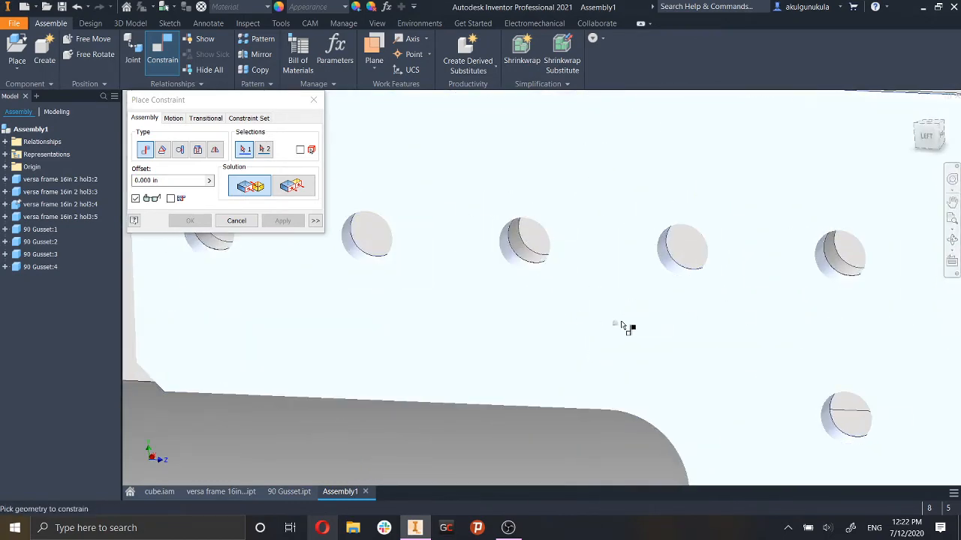
{"action": "left_click", "coordinate": [235, 221]}
Swing the first gusset about its constrained corner hole so that its arms roughly follow the upper tube and the upright.
{"action": "scroll", "coordinate": [526, 286], "scroll_direction": "up", "scroll_amount": 5}
{"action": "scroll", "coordinate": [598, 279], "scroll_direction": "down", "scroll_amount": 2}
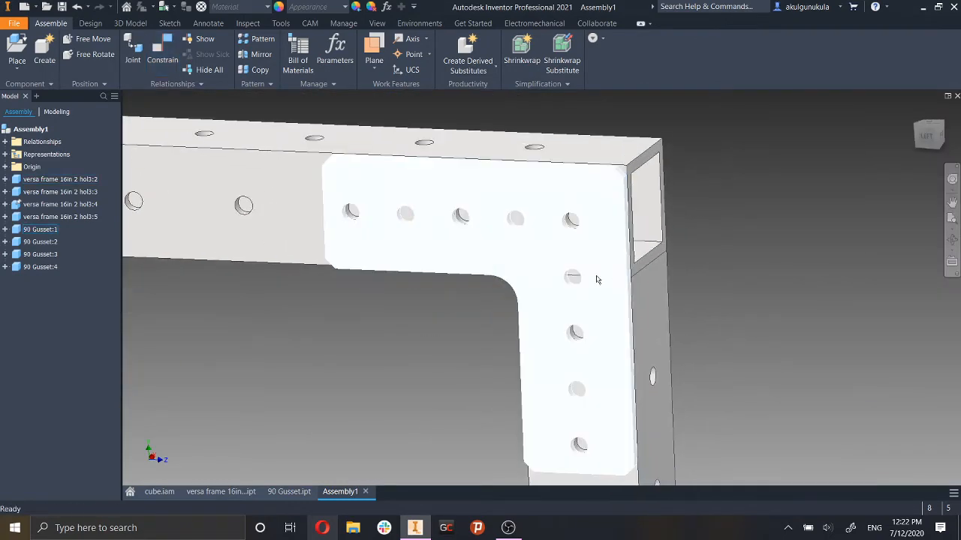
{"action": "middle_click_drag", "start_coordinate": [557, 234], "coordinate": [501, 298], "text": "shift"}
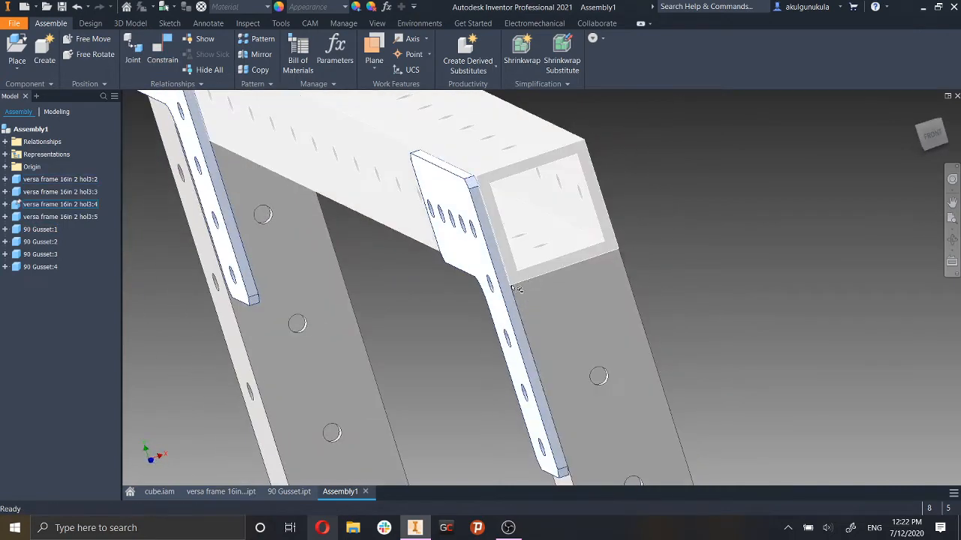
{"action": "middle_click_drag", "start_coordinate": [593, 307], "coordinate": [707, 292], "text": "shift"}
{"action": "left_click_drag", "start_coordinate": [474, 247], "coordinate": [574, 226]}
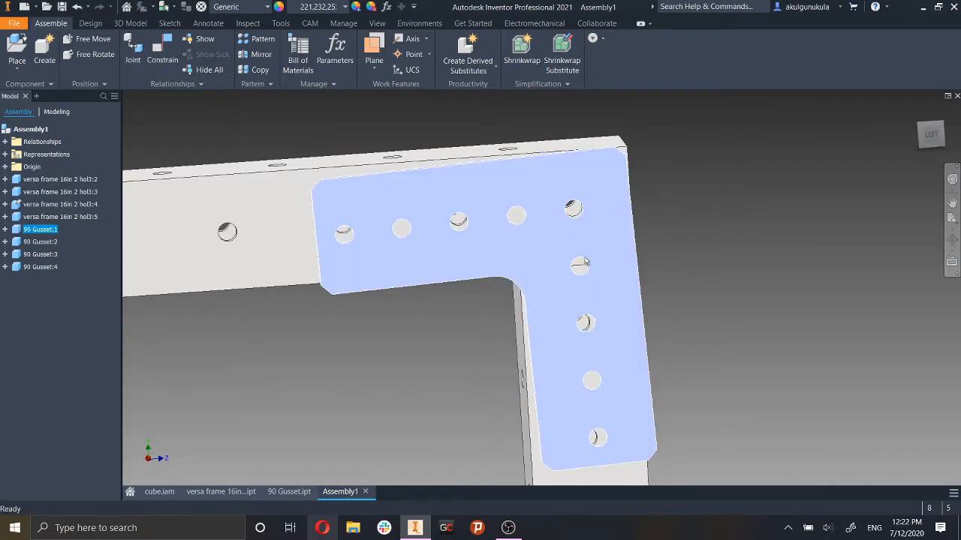
{"action": "left_click_drag", "start_coordinate": [403, 235], "coordinate": [422, 244]}
Mate the axis of the outermost hole on the first gusset's horizontal arm to the matching upper tube hole, with zero offset.
{"action": "mouse_move", "coordinate": [829, 267]}
{"action": "middle_mouse_down", "text": "shift"}
{"action": "mouse_move", "coordinate": [803, 267]}
{"action": "mouse_move", "coordinate": [778, 282]}
{"action": "mouse_move", "coordinate": [815, 269]}
{"action": "middle_mouse_up", "text": "shift"}
{"action": "scroll", "coordinate": [815, 271], "scroll_direction": "down", "scroll_amount": 3}
{"action": "middle_click_drag", "start_coordinate": [455, 220], "coordinate": [798, 247]}
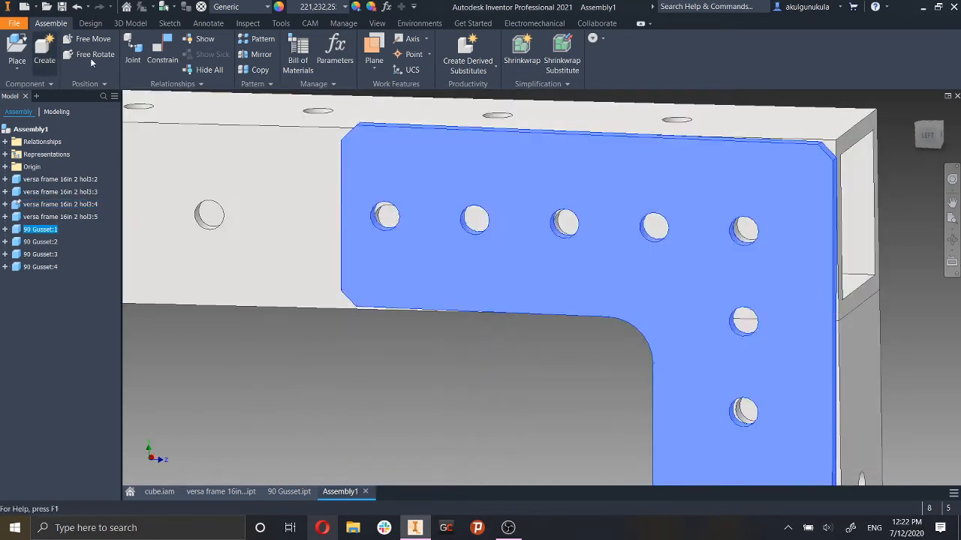
{"action": "left_click", "coordinate": [151, 53]}
{"action": "scroll", "coordinate": [412, 232], "scroll_direction": "down", "scroll_amount": 5}
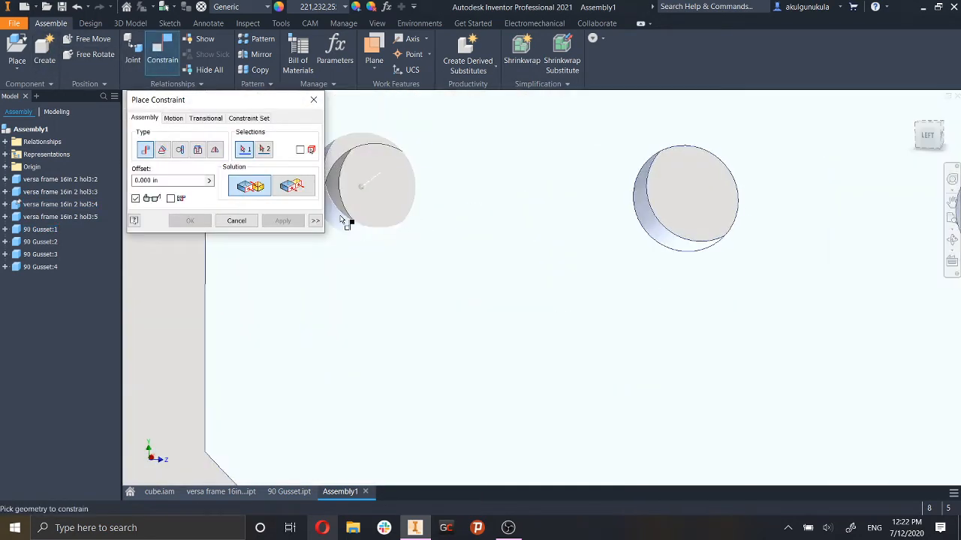
{"action": "middle_click_drag", "start_coordinate": [355, 201], "coordinate": [501, 211], "text": "shift"}
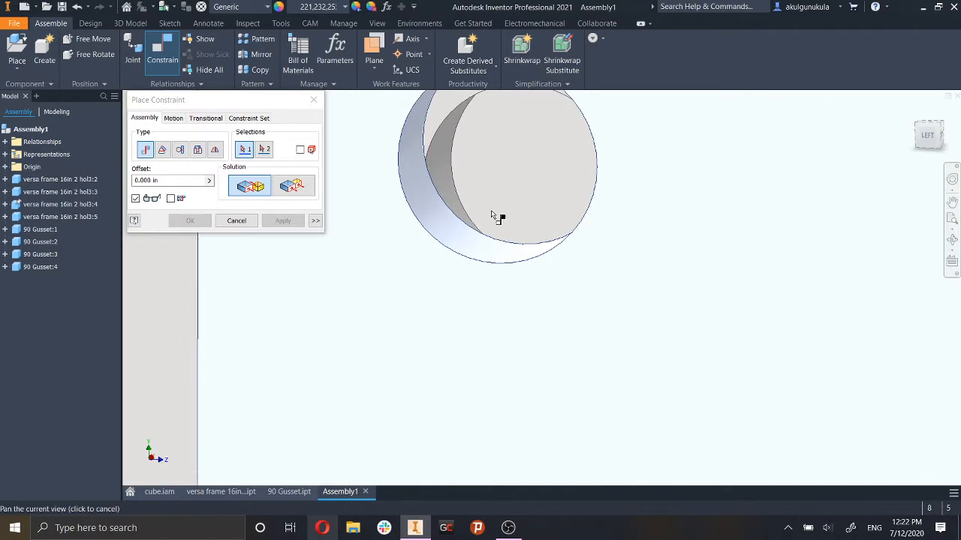
{"action": "left_click", "coordinate": [446, 183]}
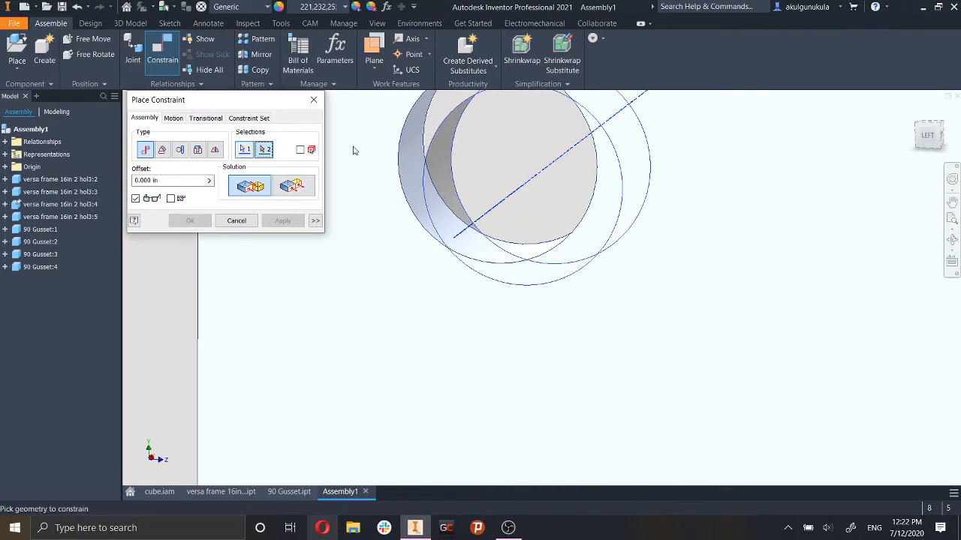
{"action": "left_click", "coordinate": [439, 201]}
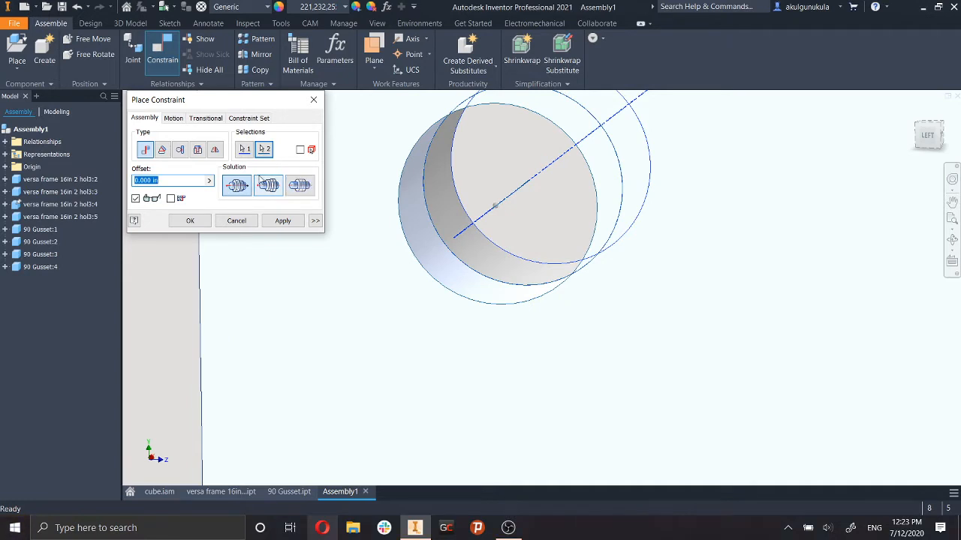
{"action": "left_click", "coordinate": [228, 192]}
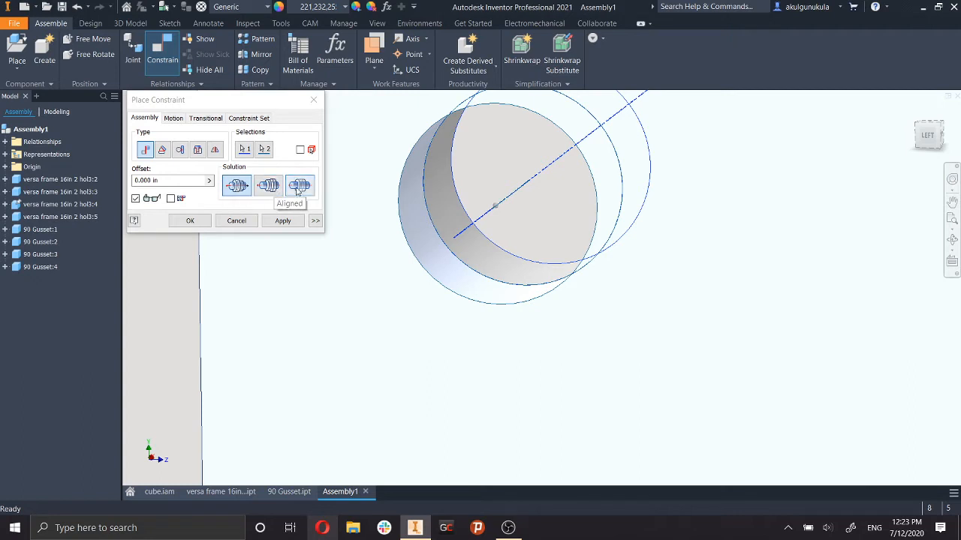
{"action": "left_click", "coordinate": [282, 225]}
{"action": "key", "text": "Escape"}
Examine how the first gusset's holes line up with the holes of both tubes at the frame corner.
{"action": "scroll", "coordinate": [549, 256], "scroll_direction": "up", "scroll_amount": 4}
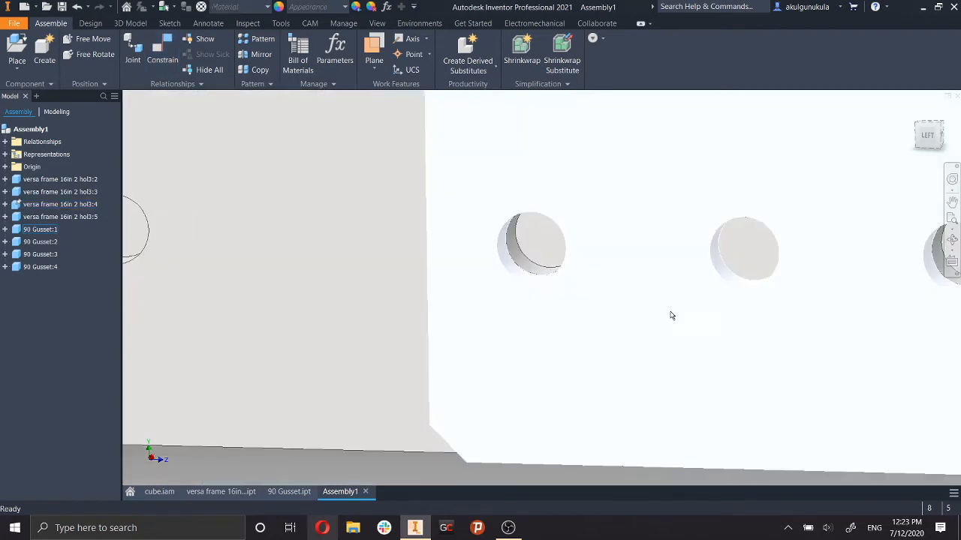
{"action": "middle_click_drag", "start_coordinate": [670, 312], "coordinate": [502, 234]}
{"action": "scroll", "coordinate": [502, 239], "scroll_direction": "up", "scroll_amount": 4}
{"action": "mouse_move", "coordinate": [662, 261]}
{"action": "middle_mouse_down", "text": "shift"}
{"action": "mouse_move", "coordinate": [668, 247]}
{"action": "mouse_move", "coordinate": [683, 248]}
{"action": "middle_mouse_up", "text": "shift"}
{"action": "scroll", "coordinate": [719, 262], "scroll_direction": "up", "scroll_amount": 5}
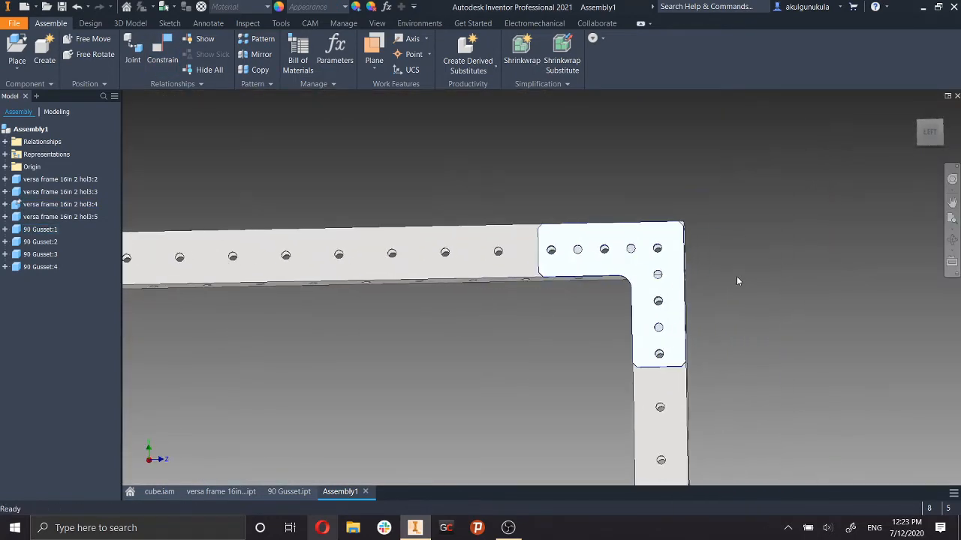
{"action": "left_click", "coordinate": [678, 319]}
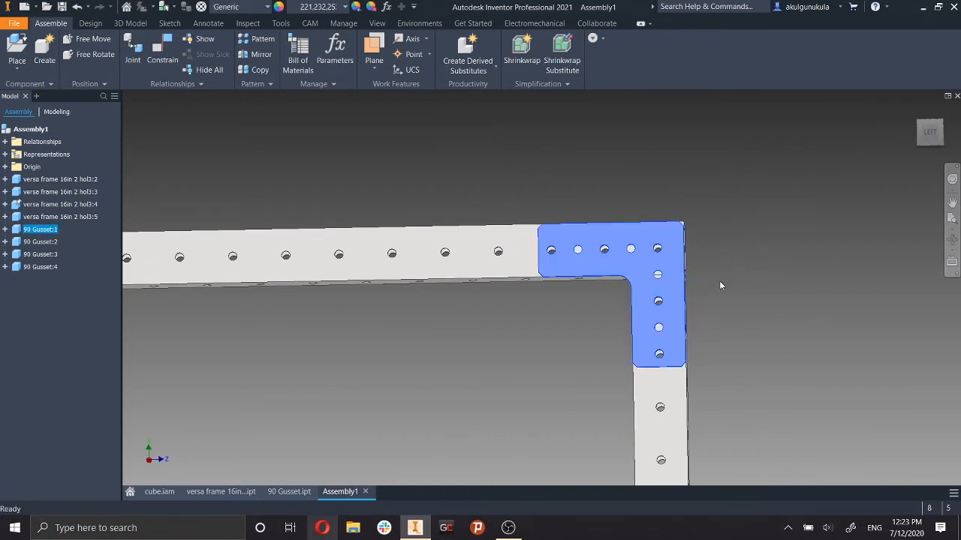
{"action": "middle_click_drag", "start_coordinate": [748, 321], "coordinate": [745, 328], "text": "shift"}
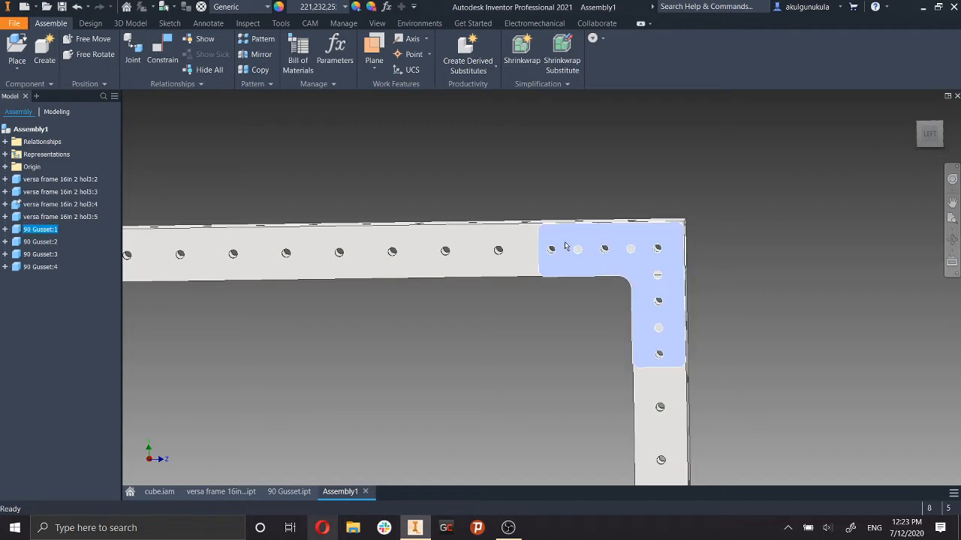
{"action": "middle_click_drag", "start_coordinate": [701, 313], "coordinate": [710, 300], "text": "shift"}
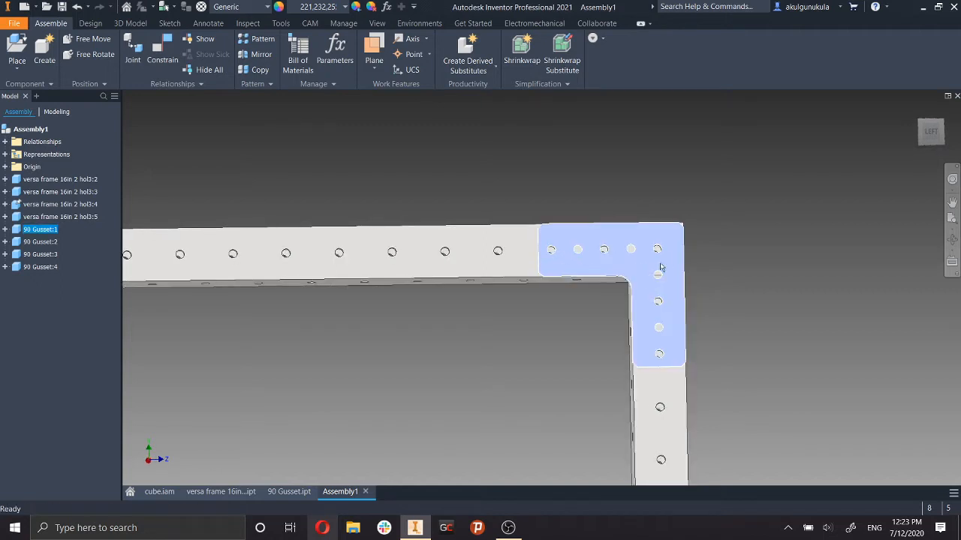
{"action": "left_click_drag", "start_coordinate": [713, 338], "coordinate": [706, 348], "text": "shift"}
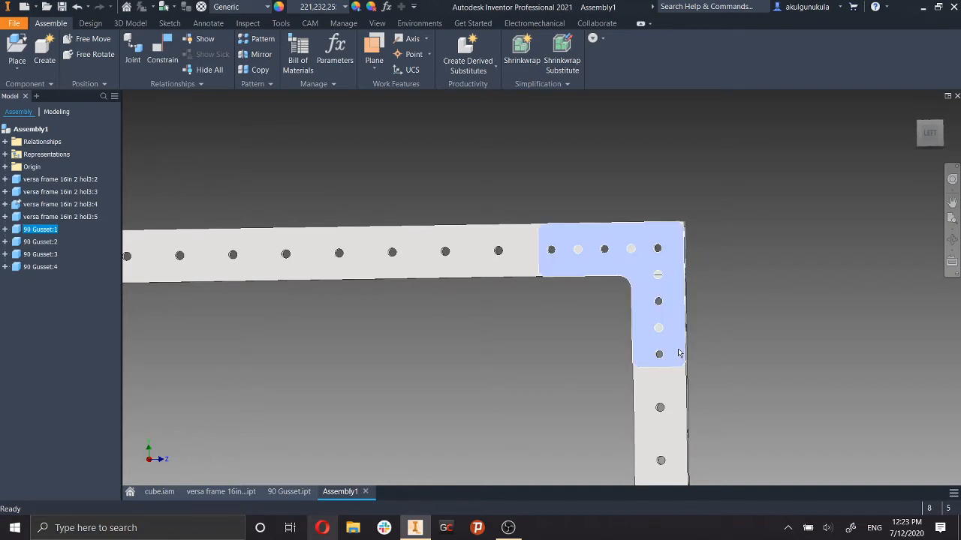
{"action": "middle_click_drag", "start_coordinate": [756, 360], "coordinate": [742, 368], "text": "shift"}
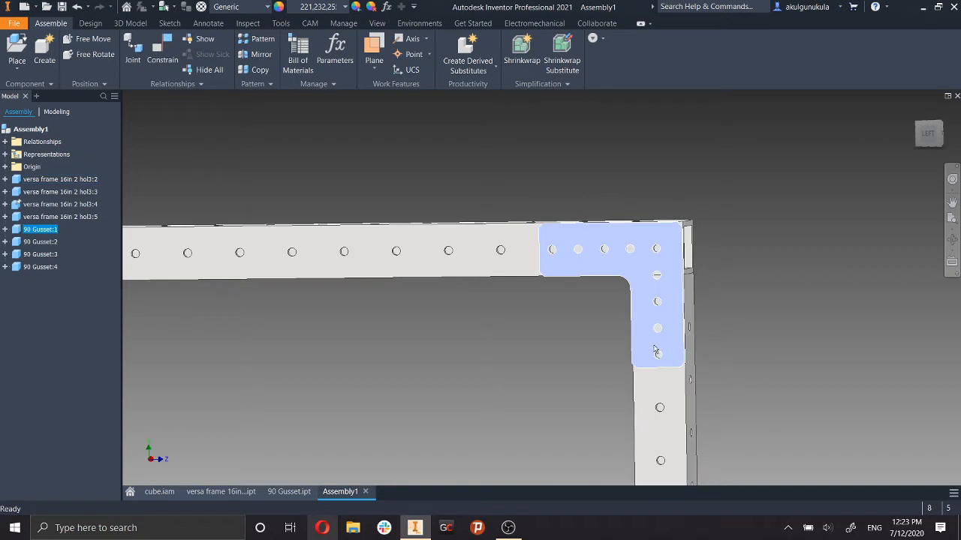
{"action": "middle_click_drag", "start_coordinate": [715, 338], "coordinate": [730, 337], "text": "shift"}
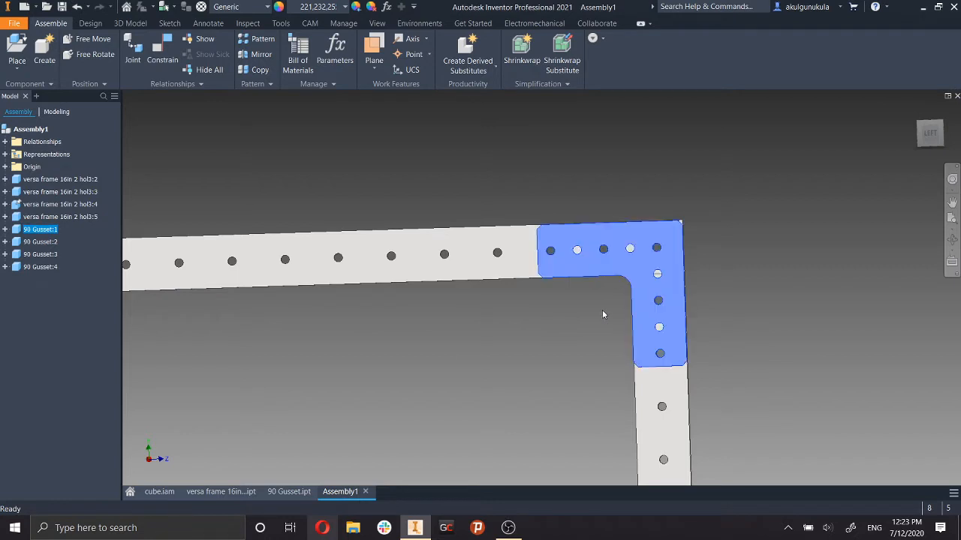
Move the second gusset off the upper tube into the free space beside the opposite upright's open end.
{"action": "scroll", "coordinate": [602, 311], "scroll_direction": "down", "scroll_amount": 3}
{"action": "middle_click_drag", "start_coordinate": [670, 306], "coordinate": [956, 301]}
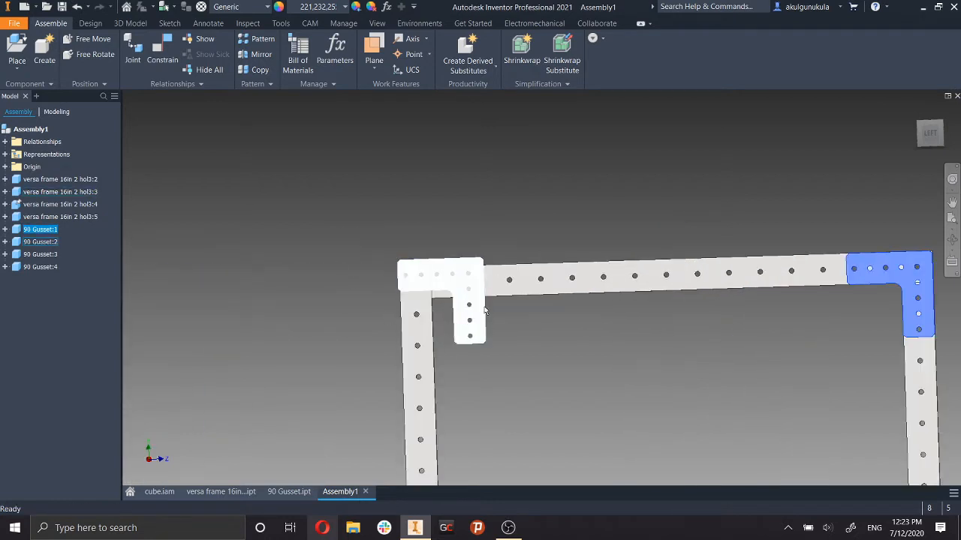
{"action": "scroll", "coordinate": [485, 311], "scroll_direction": "up", "scroll_amount": 1}
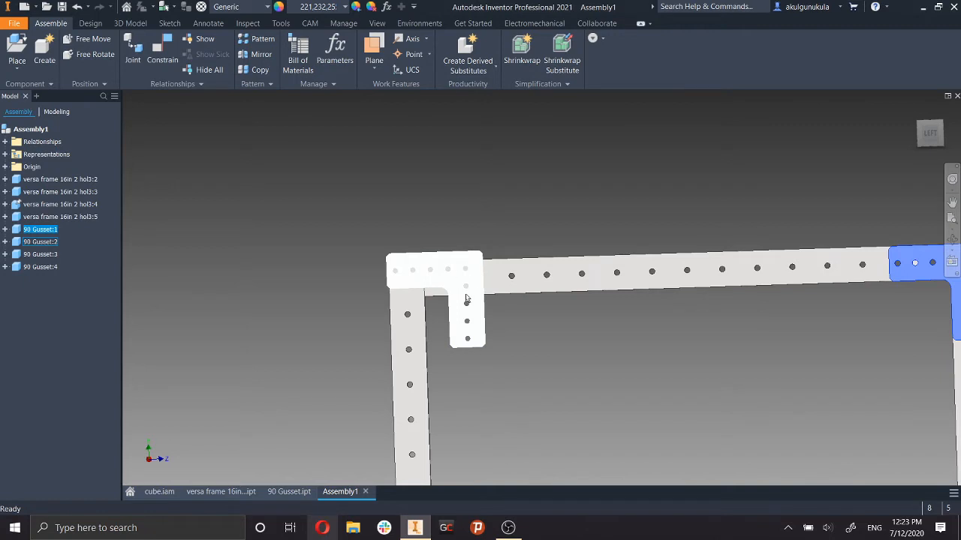
{"action": "left_click_drag", "start_coordinate": [433, 281], "coordinate": [263, 238]}
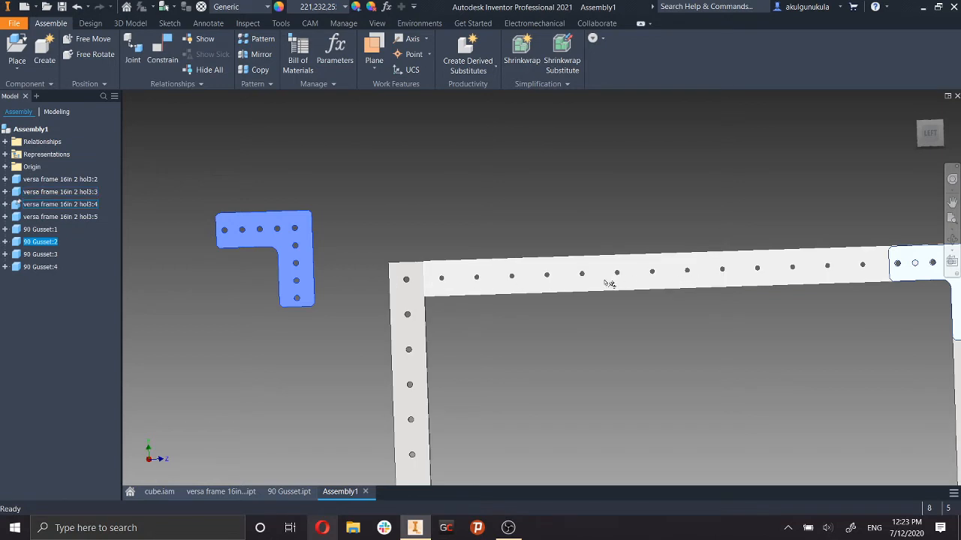
{"action": "middle_click_drag", "start_coordinate": [608, 283], "coordinate": [583, 346], "text": "shift"}
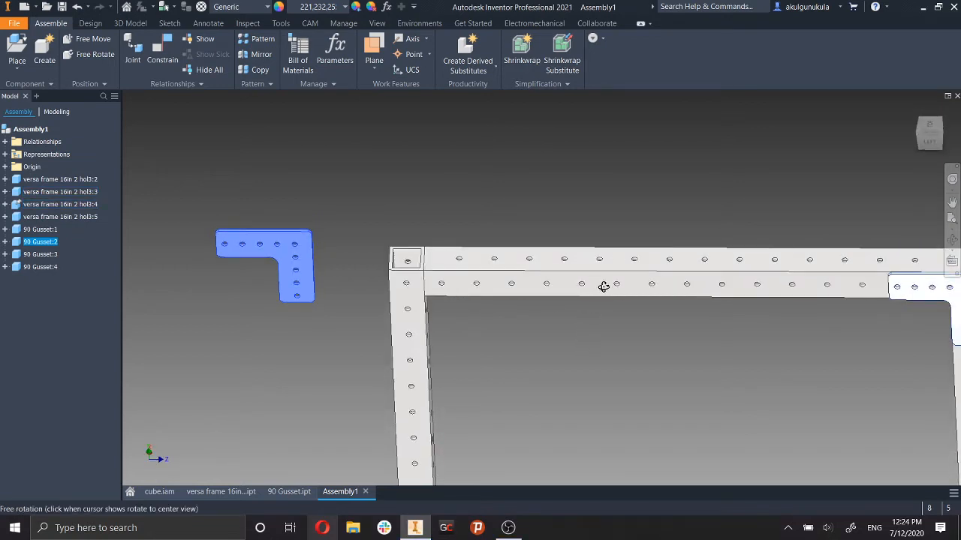
{"action": "middle_click_drag", "start_coordinate": [411, 293], "coordinate": [333, 230], "text": "shift"}
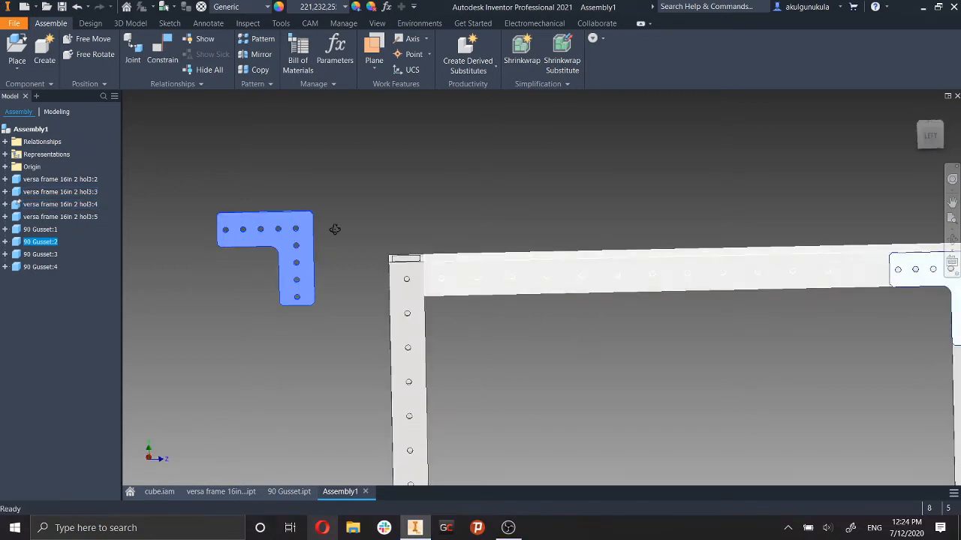
{"action": "middle_click_drag", "start_coordinate": [661, 336], "coordinate": [640, 292]}
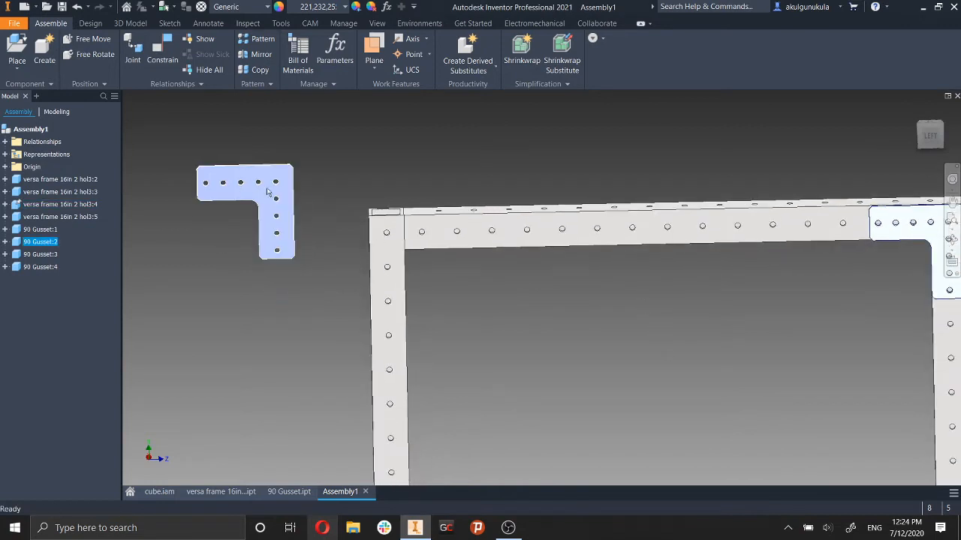
{"action": "middle_click_drag", "start_coordinate": [924, 235], "coordinate": [959, 240]}
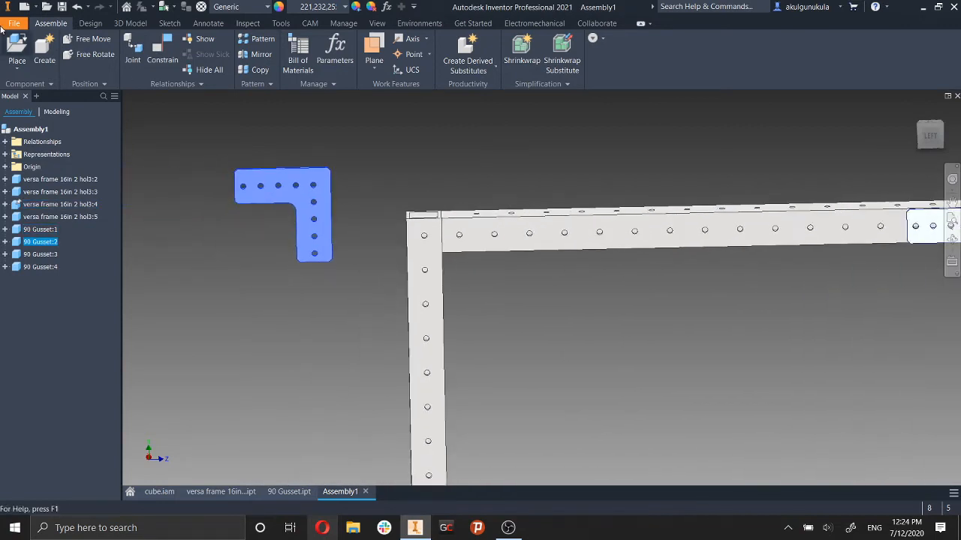
Mate the axis of the second gusset's corner hole to the uppermost hole of the nearby upright, with zero offset.
{"action": "left_click", "coordinate": [163, 55]}
{"action": "middle_click_drag", "start_coordinate": [474, 221], "coordinate": [558, 230]}
{"action": "scroll", "coordinate": [559, 231], "scroll_direction": "down", "scroll_amount": 10}
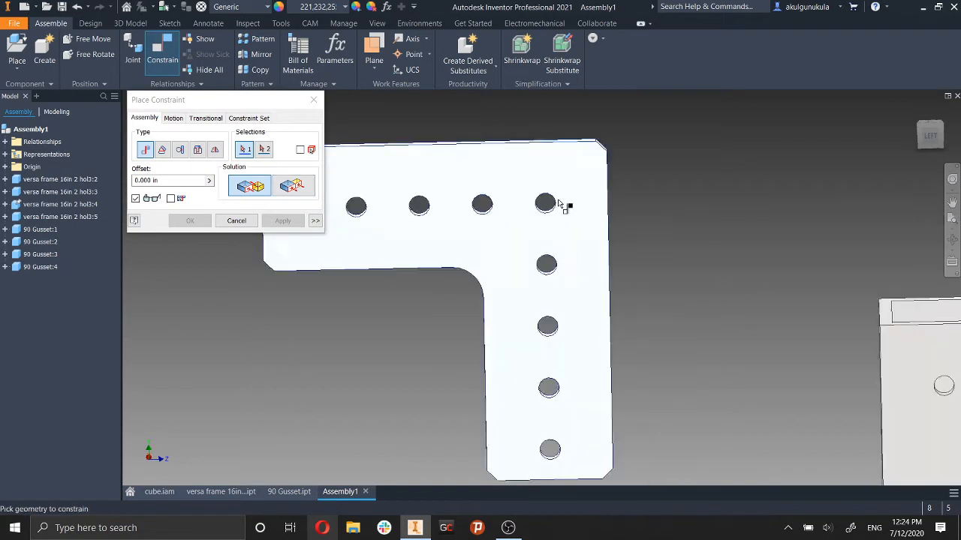
{"action": "left_click", "coordinate": [523, 247]}
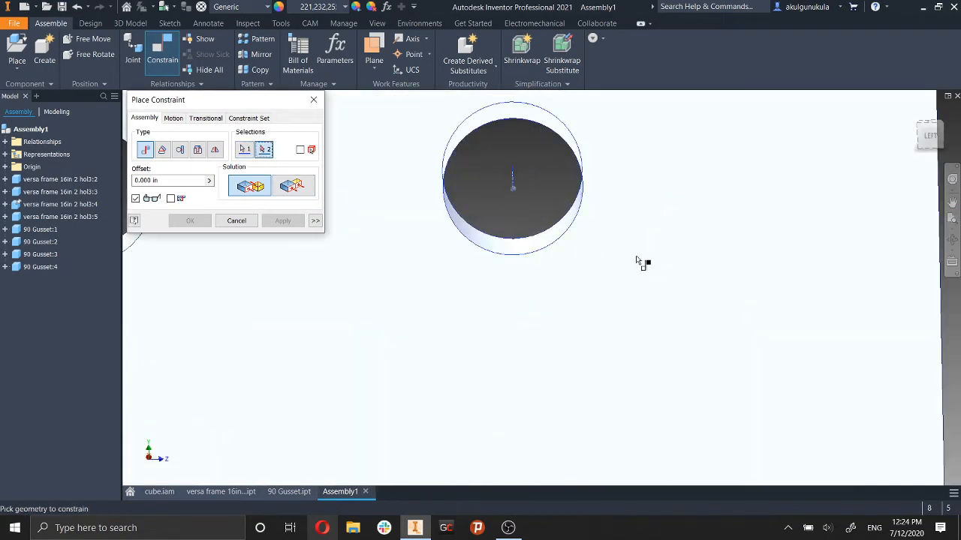
{"action": "scroll", "coordinate": [639, 262], "scroll_direction": "up", "scroll_amount": 10}
{"action": "scroll", "coordinate": [704, 278], "scroll_direction": "down", "scroll_amount": 10}
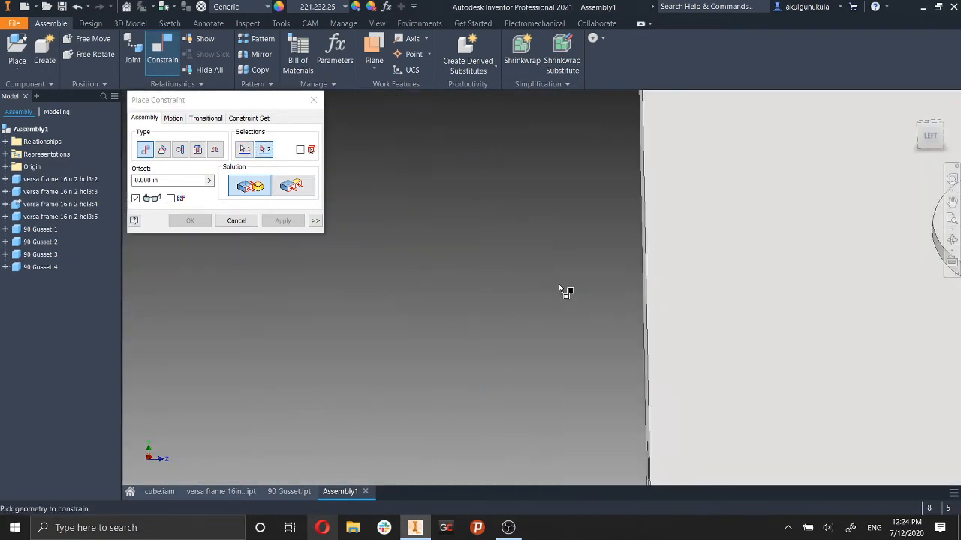
{"action": "left_click", "coordinate": [698, 300]}
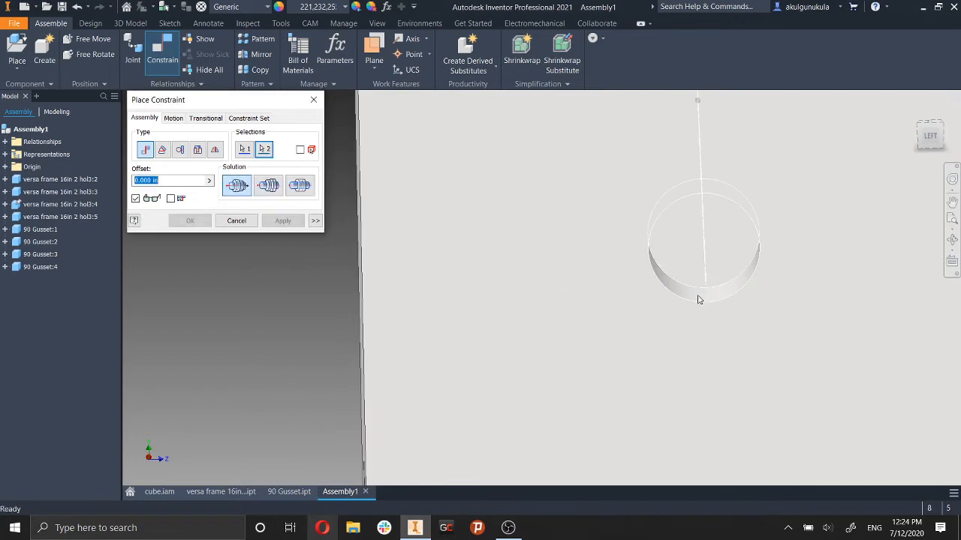
{"action": "scroll", "coordinate": [697, 298], "scroll_direction": "up", "scroll_amount": 10}
{"action": "left_click", "coordinate": [285, 225]}
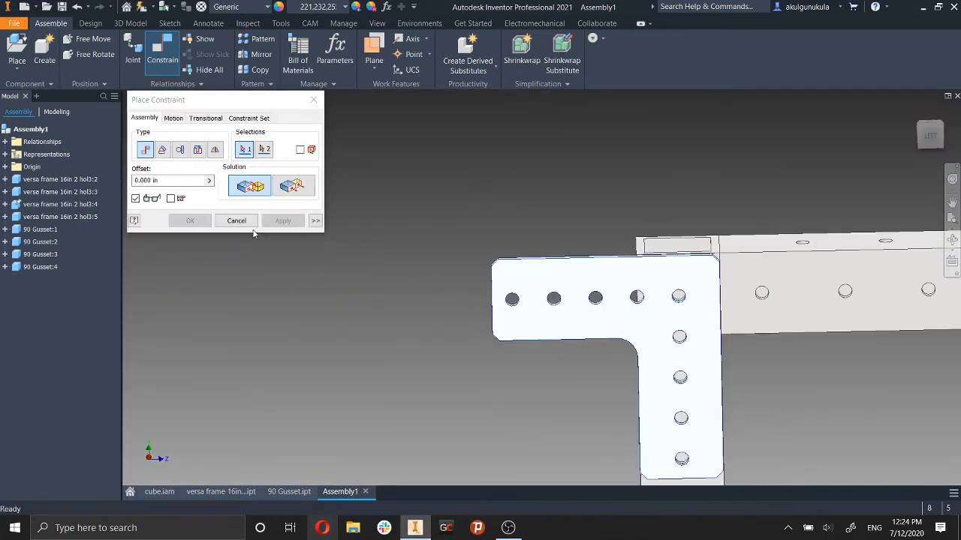
Swing the second gusset about its mated corner hole, and undo that mate to the upright.
{"action": "left_click", "coordinate": [244, 225]}
{"action": "left_click_drag", "start_coordinate": [703, 385], "coordinate": [769, 397]}
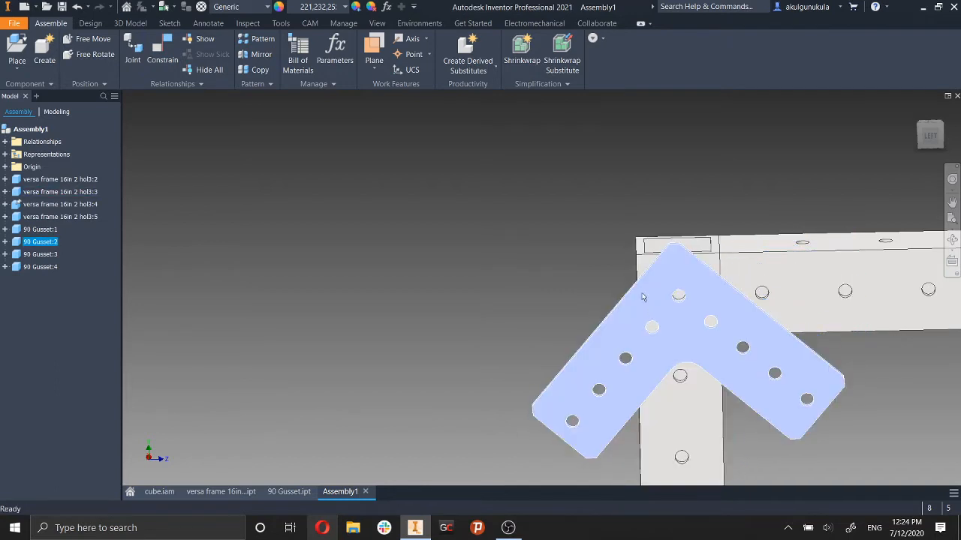
{"action": "left_click_drag", "start_coordinate": [639, 297], "coordinate": [643, 289]}
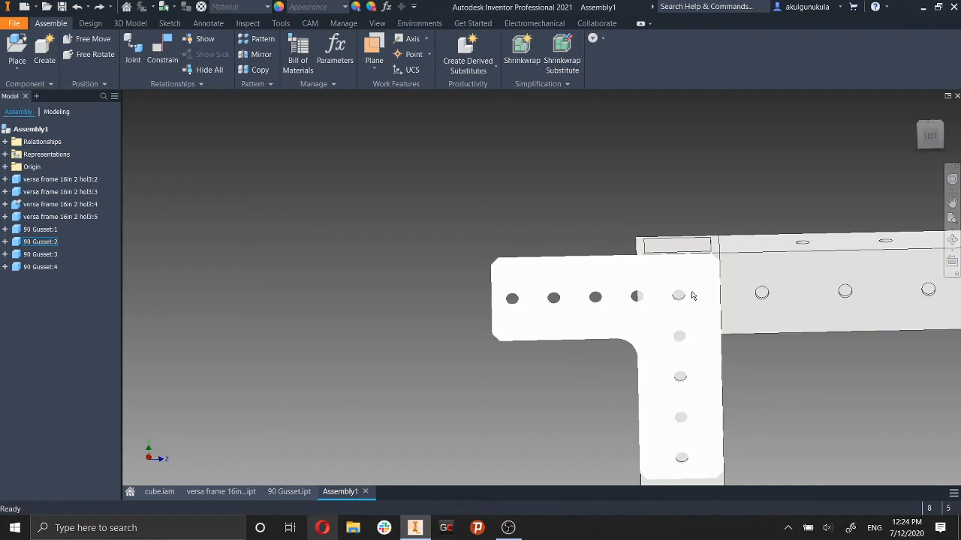
{"action": "key", "text": "ctrl+z"}
{"action": "key", "text": "ctrl+z"}
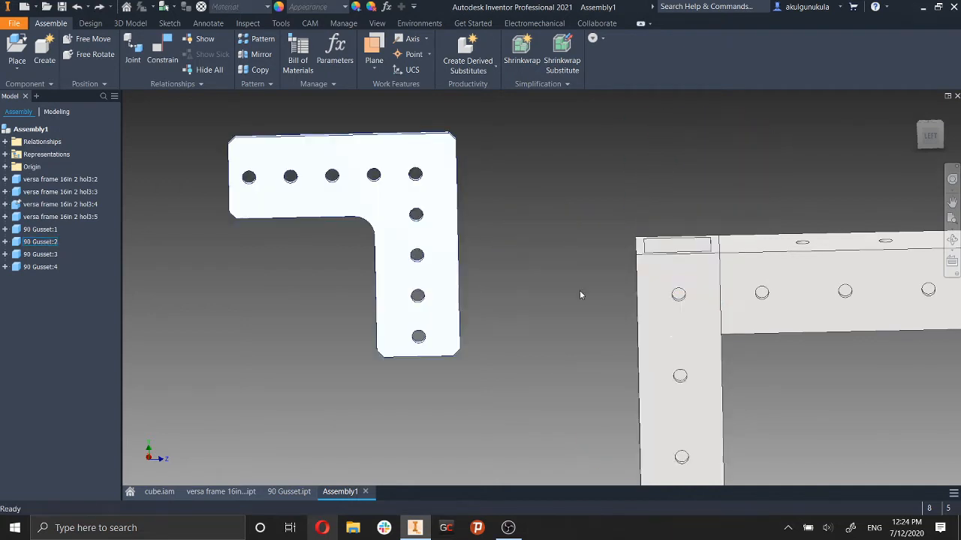
Mate the axis of the second gusset's corner hole to the upper tube's first hole beside the upright, with zero offset.
{"action": "scroll", "coordinate": [575, 295], "scroll_direction": "down", "scroll_amount": 3}
{"action": "middle_click_drag", "start_coordinate": [573, 294], "coordinate": [565, 367]}
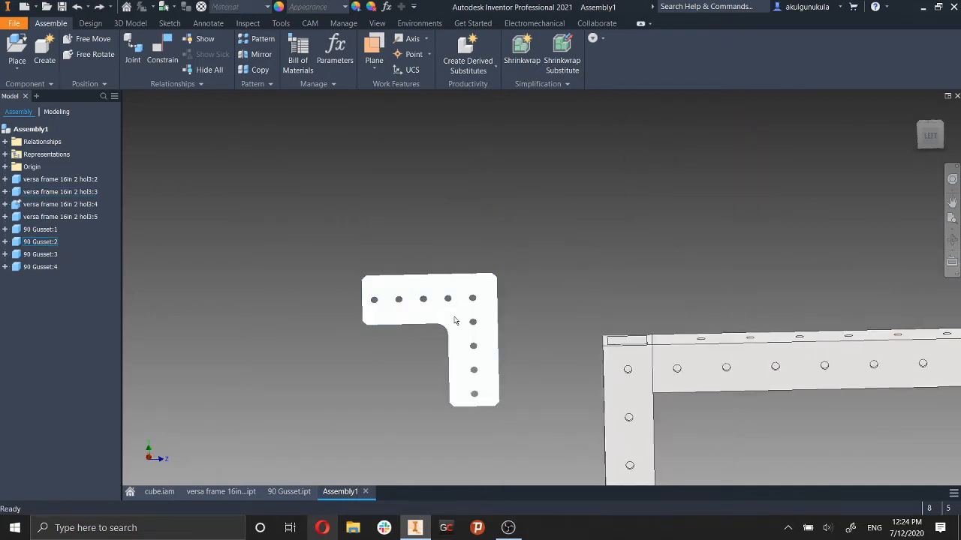
{"action": "key", "text": "c"}
{"action": "scroll", "coordinate": [454, 320], "scroll_direction": "up", "scroll_amount": 6}
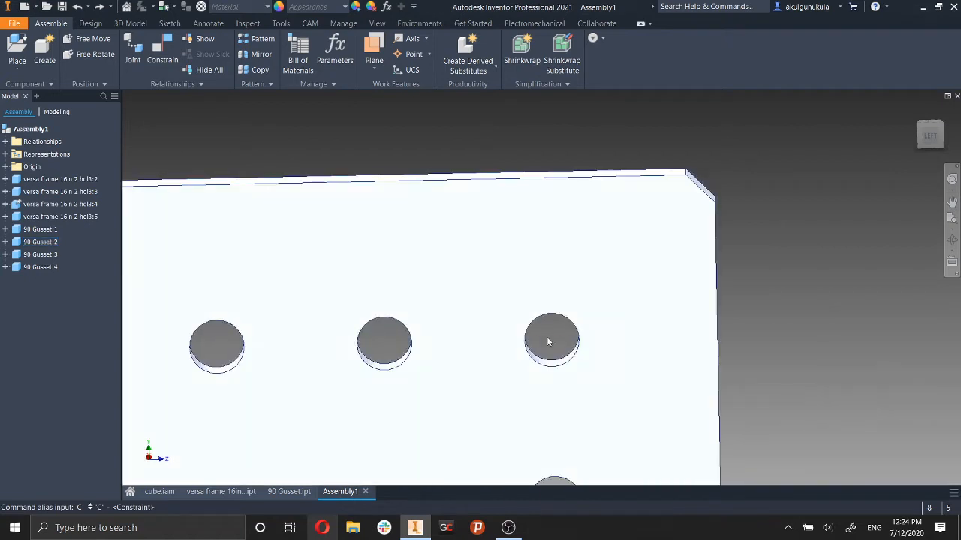
{"action": "middle_click_drag", "start_coordinate": [547, 338], "coordinate": [498, 265]}
{"action": "key", "text": "Return"}
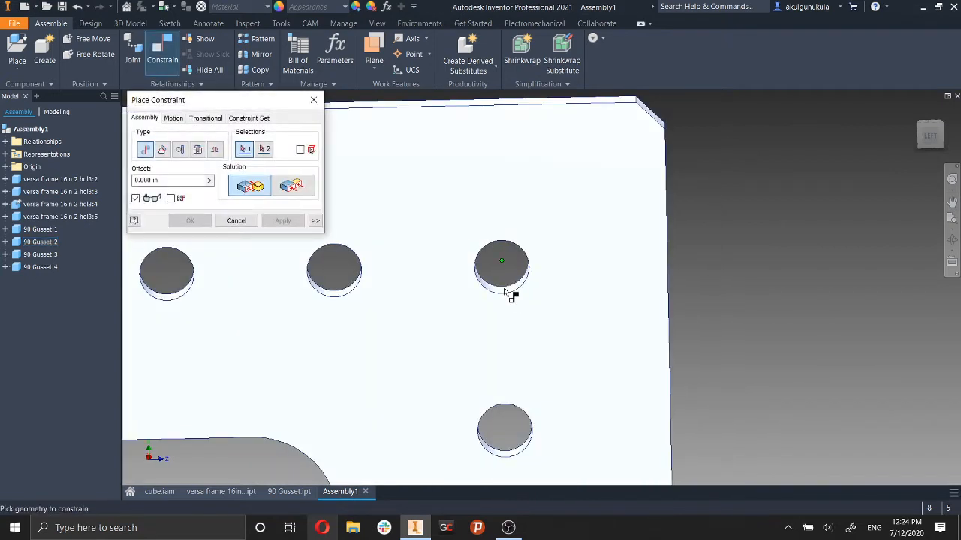
{"action": "scroll", "coordinate": [505, 292], "scroll_direction": "up", "scroll_amount": 3}
{"action": "left_click", "coordinate": [517, 295]}
{"action": "scroll", "coordinate": [518, 294], "scroll_direction": "down", "scroll_amount": 5}
{"action": "middle_click_drag", "start_coordinate": [860, 412], "coordinate": [659, 279]}
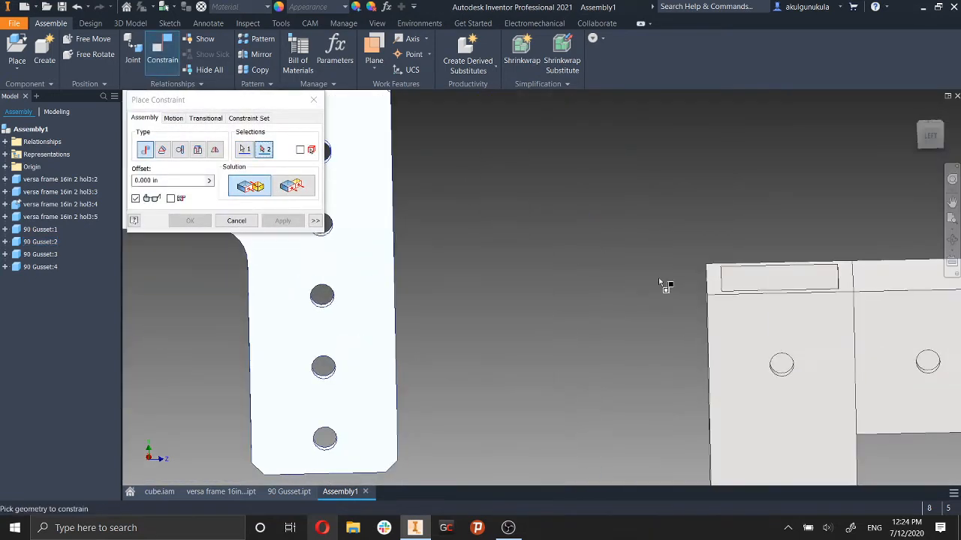
{"action": "scroll", "coordinate": [659, 280], "scroll_direction": "down", "scroll_amount": 3}
{"action": "scroll", "coordinate": [625, 203], "scroll_direction": "up", "scroll_amount": 6}
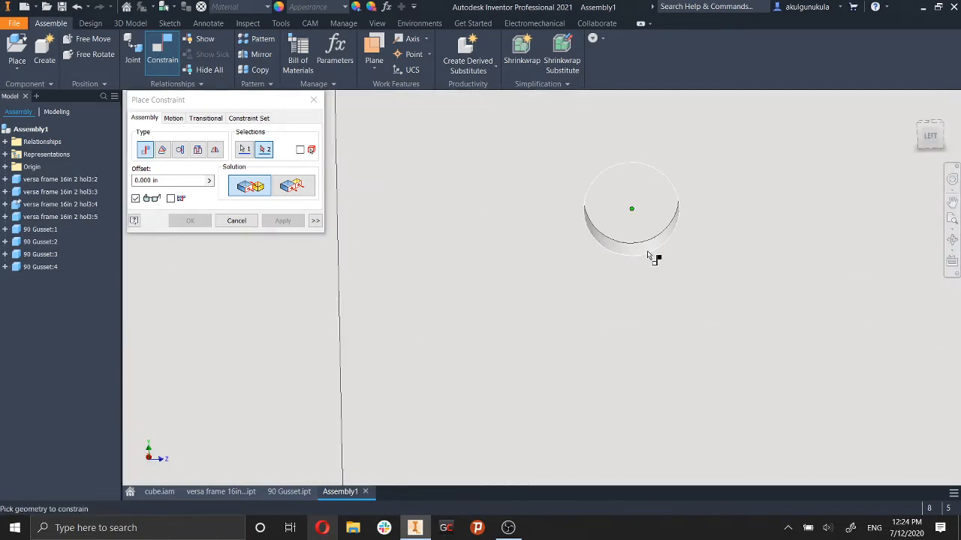
{"action": "left_click", "coordinate": [649, 255]}
{"action": "scroll", "coordinate": [647, 253], "scroll_direction": "down", "scroll_amount": 6}
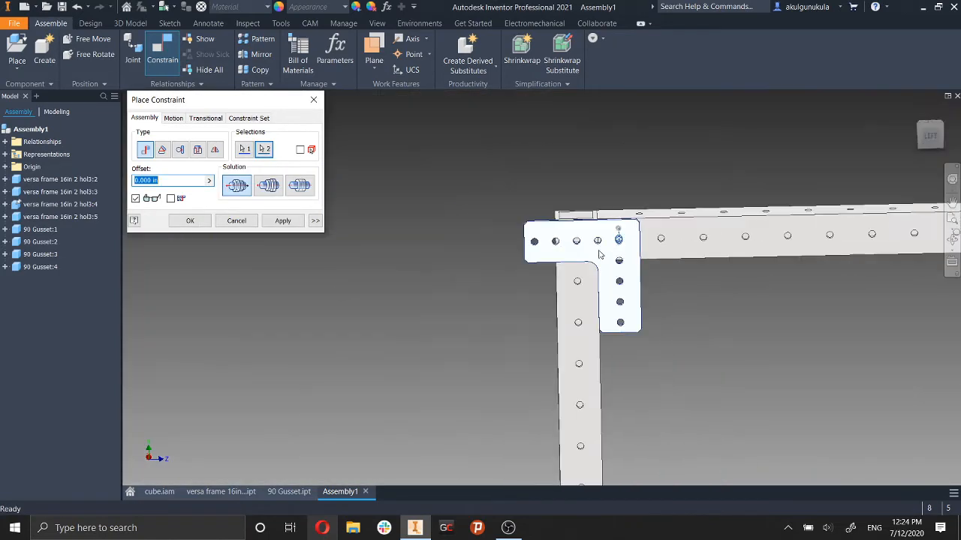
{"action": "left_click", "coordinate": [283, 223]}
{"action": "left_click", "coordinate": [236, 220]}
Swing the second gusset about its mated hole, and show the gusset's relationships.
{"action": "left_click_drag", "start_coordinate": [620, 278], "coordinate": [713, 226]}
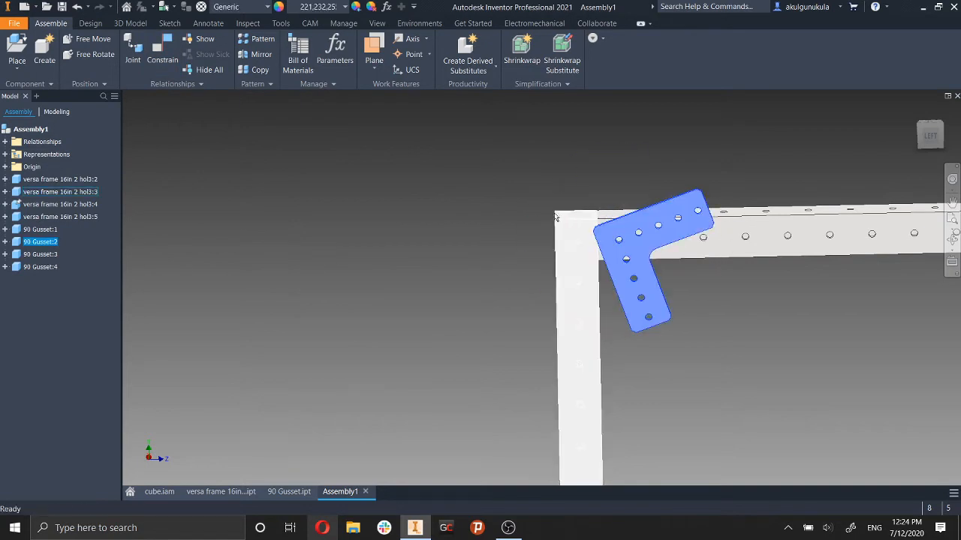
{"action": "left_click", "coordinate": [442, 247]}
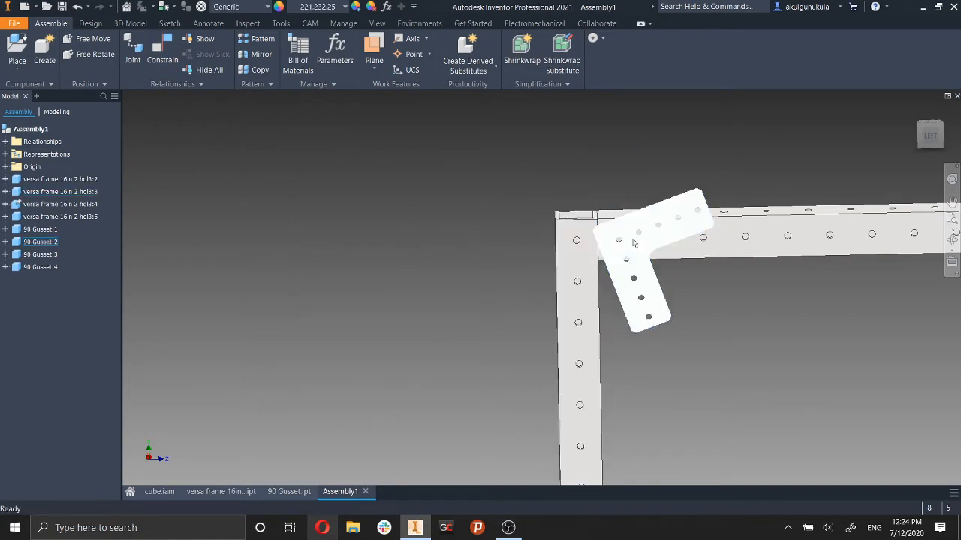
{"action": "right_click", "coordinate": [673, 239]}
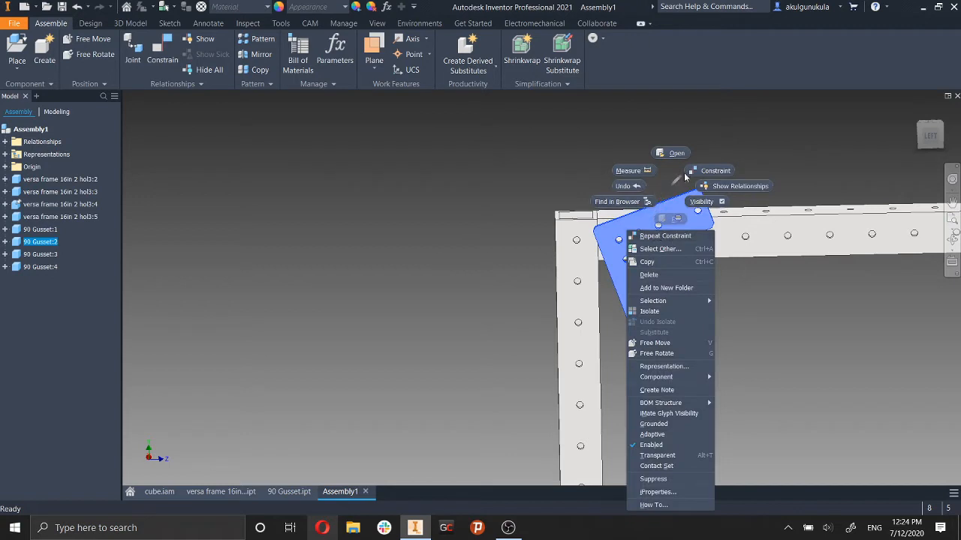
{"action": "left_click", "coordinate": [723, 186]}
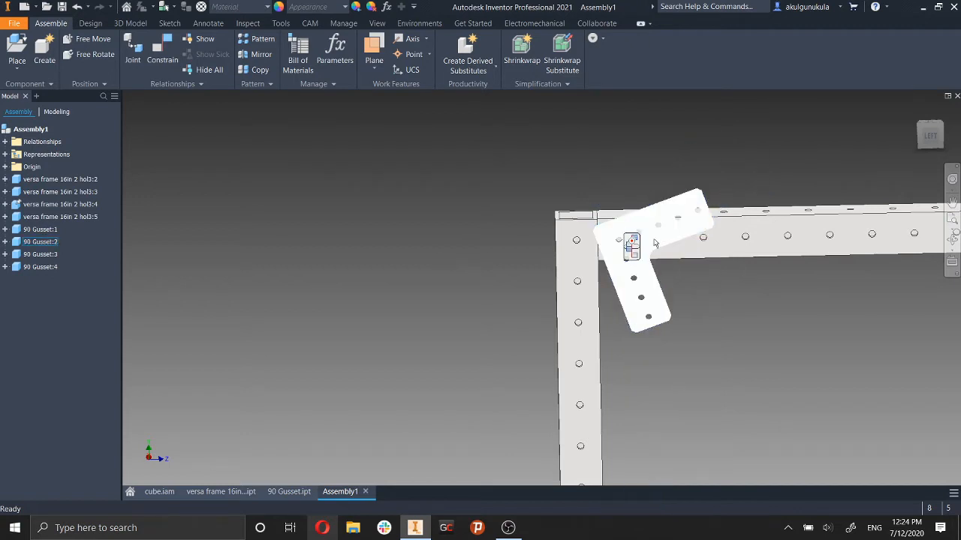
{"action": "middle_click_drag", "start_coordinate": [733, 306], "coordinate": [670, 324], "text": "shift"}
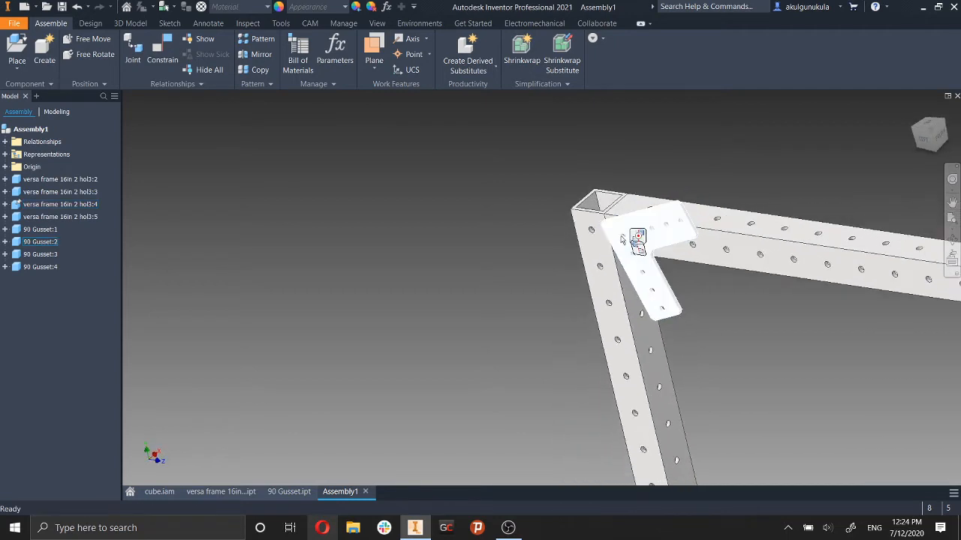
Delete the second gusset's hole-axis mate to the upper tube through its relationship glyph.
{"action": "mouse_move", "coordinate": [644, 240]}
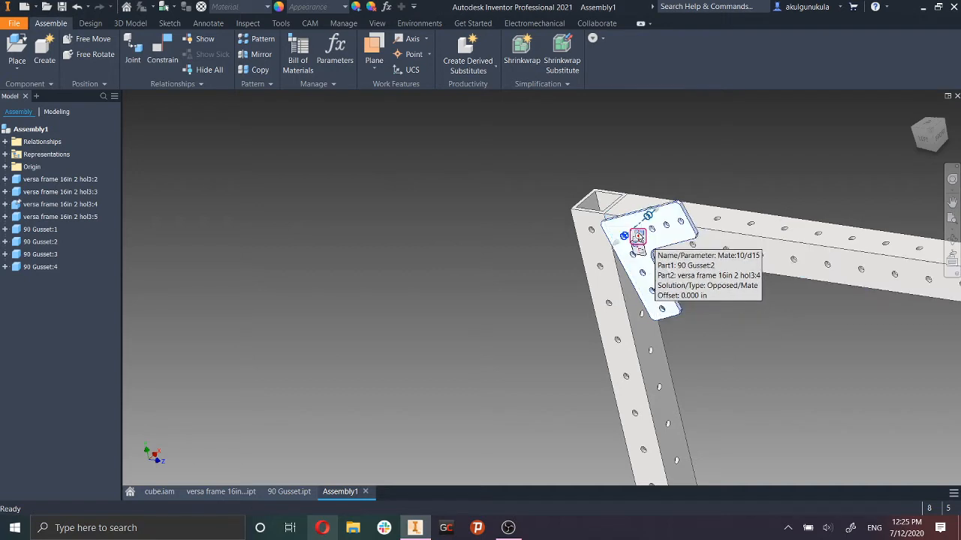
{"action": "right_click", "coordinate": [637, 237]}
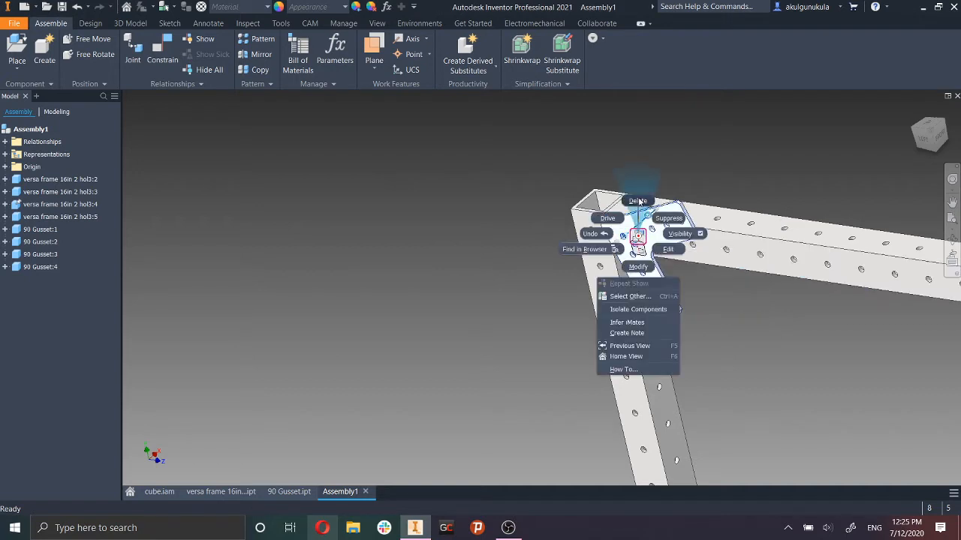
{"action": "left_click", "coordinate": [643, 201]}
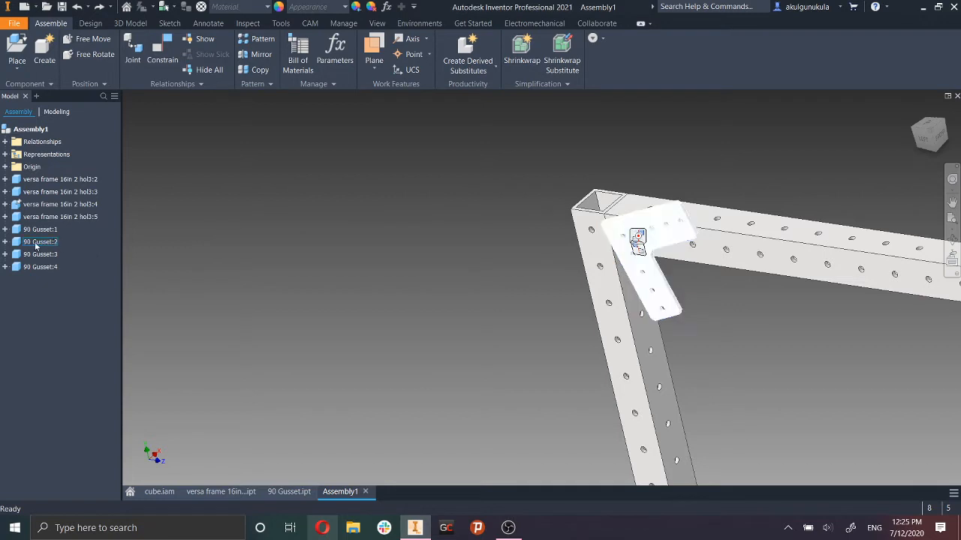
Delete the Mate:10 constraint listed under 90 Gusset:2, keeping Mate:5.
{"action": "left_click", "coordinate": [5, 242]}
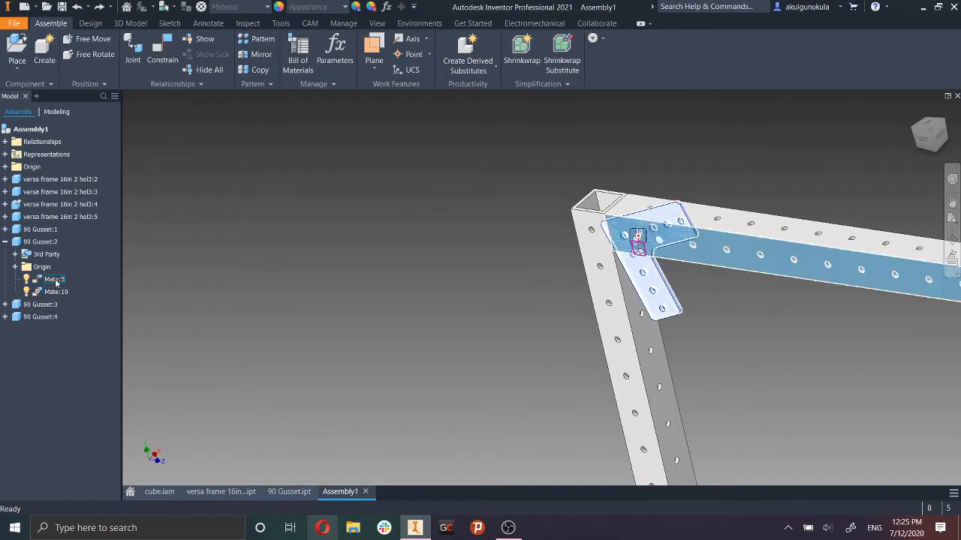
{"action": "left_click", "coordinate": [658, 247]}
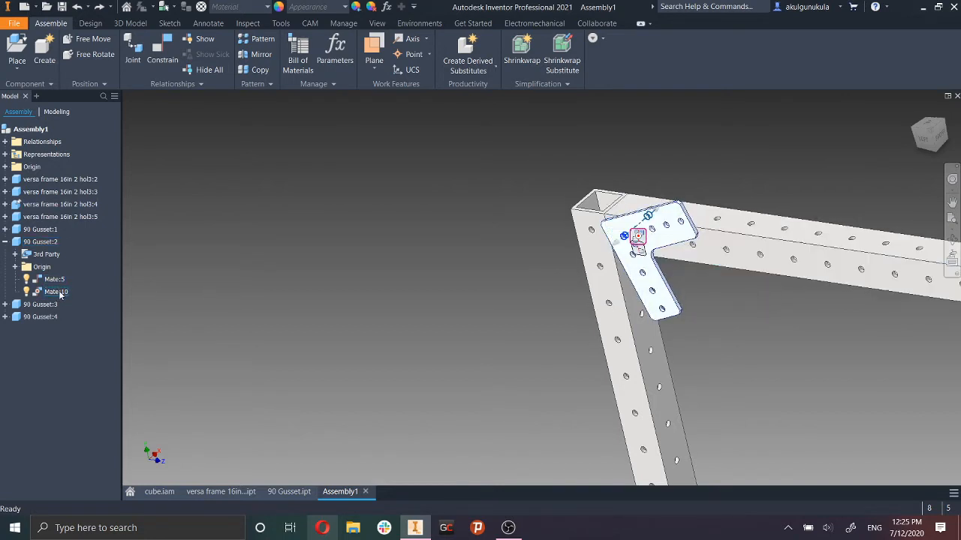
{"action": "right_click", "coordinate": [60, 295]}
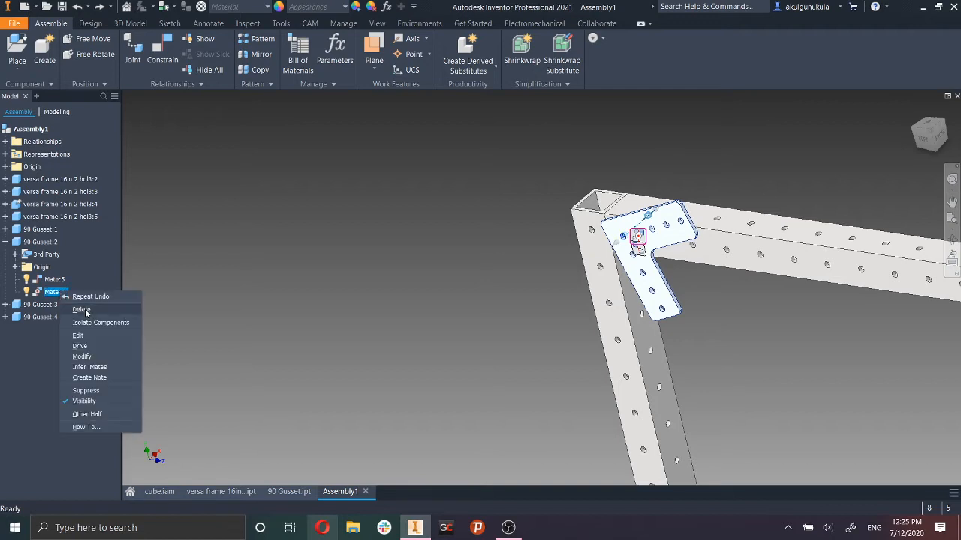
{"action": "left_click", "coordinate": [75, 309]}
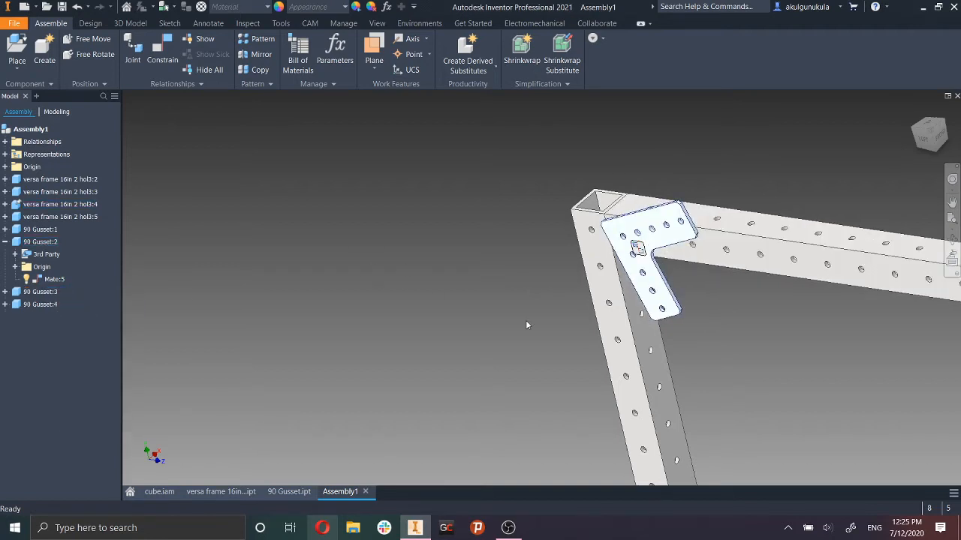
Collapse the 90 Gusset:2 entry in the model tree and hide all of the gusset's relationship glyphs.
{"action": "mouse_move", "coordinate": [639, 249]}
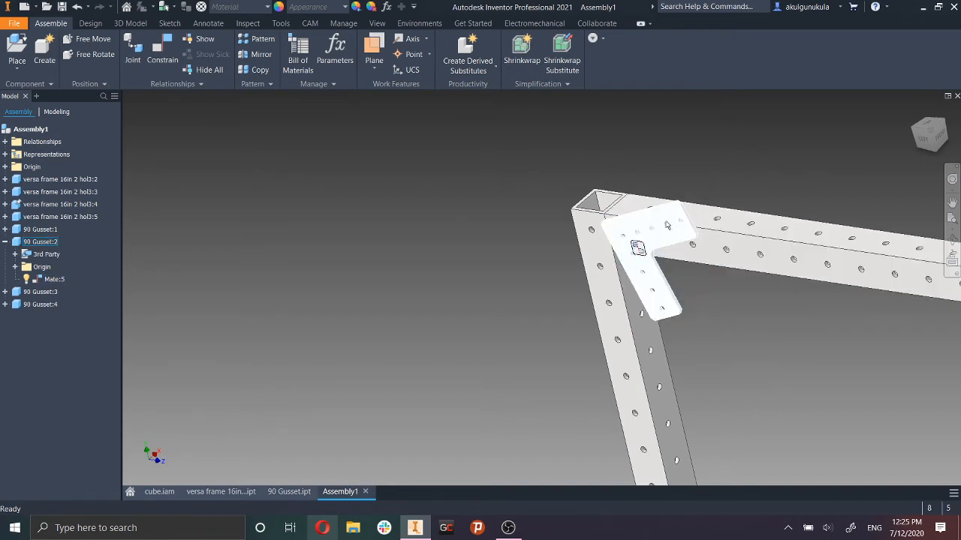
{"action": "left_click", "coordinate": [637, 247]}
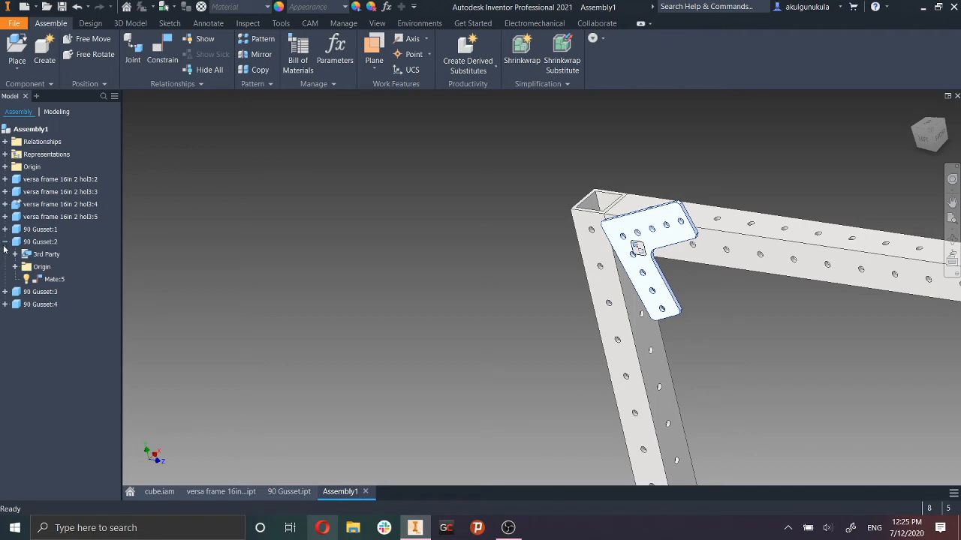
{"action": "left_click", "coordinate": [5, 242]}
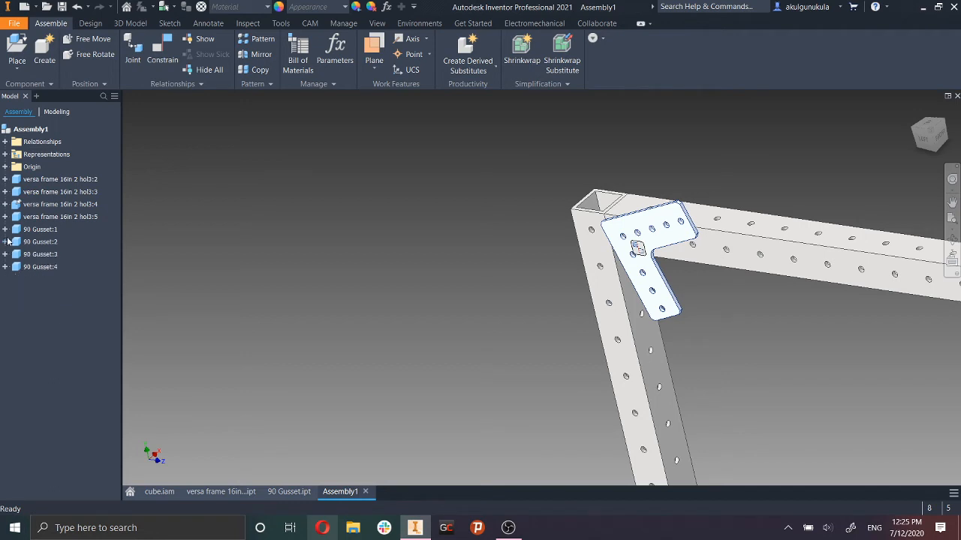
{"action": "right_click", "coordinate": [652, 220]}
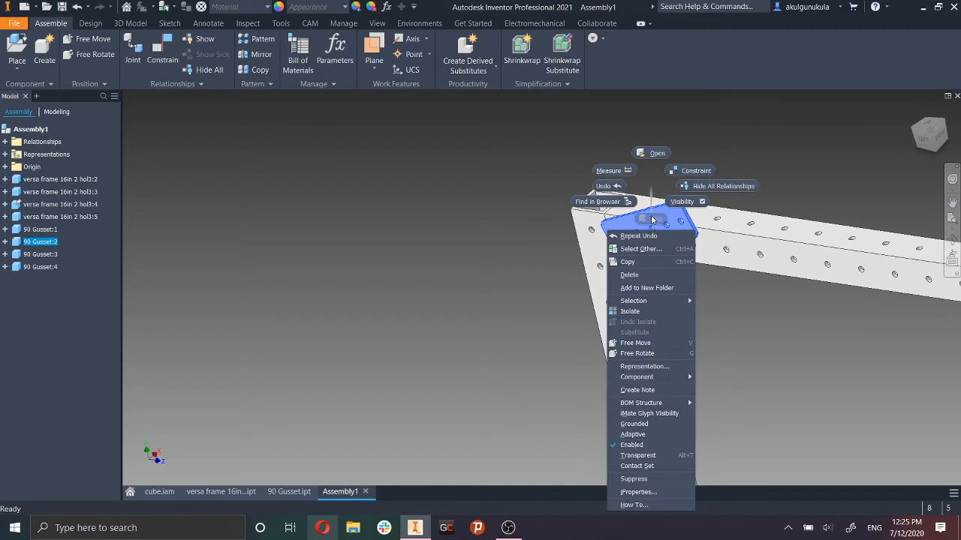
{"action": "left_click", "coordinate": [701, 189]}
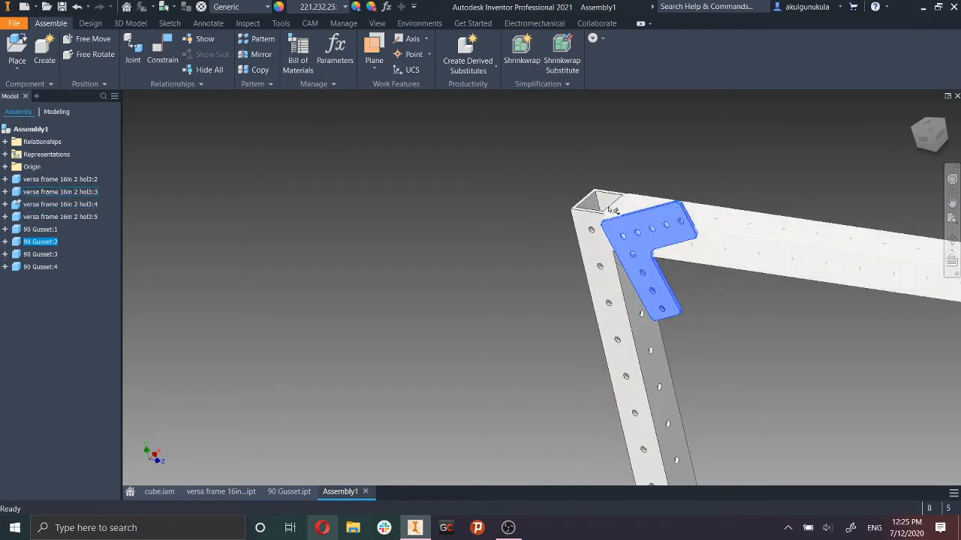
Display the second gusset's relationship glyphs again and hide them.
{"action": "right_click", "coordinate": [646, 216]}
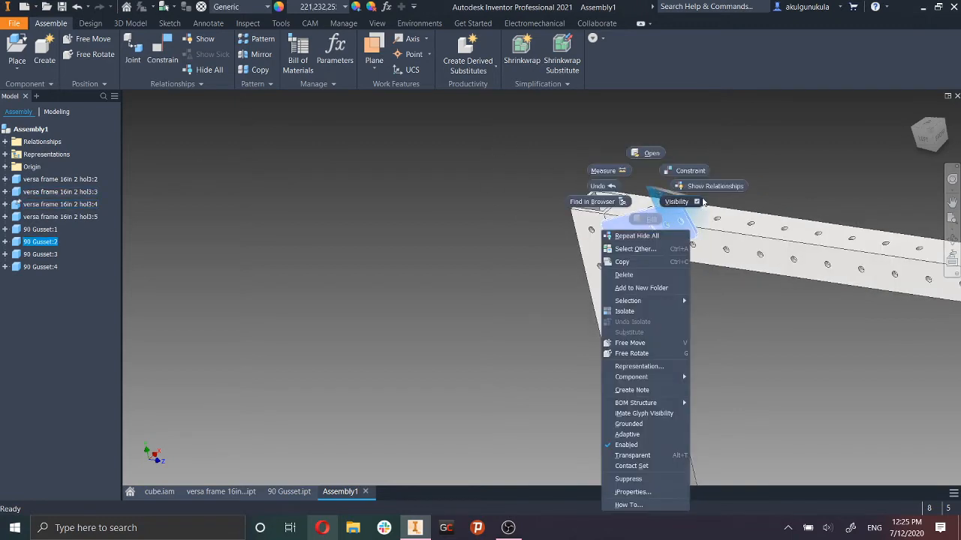
{"action": "left_click", "coordinate": [703, 184]}
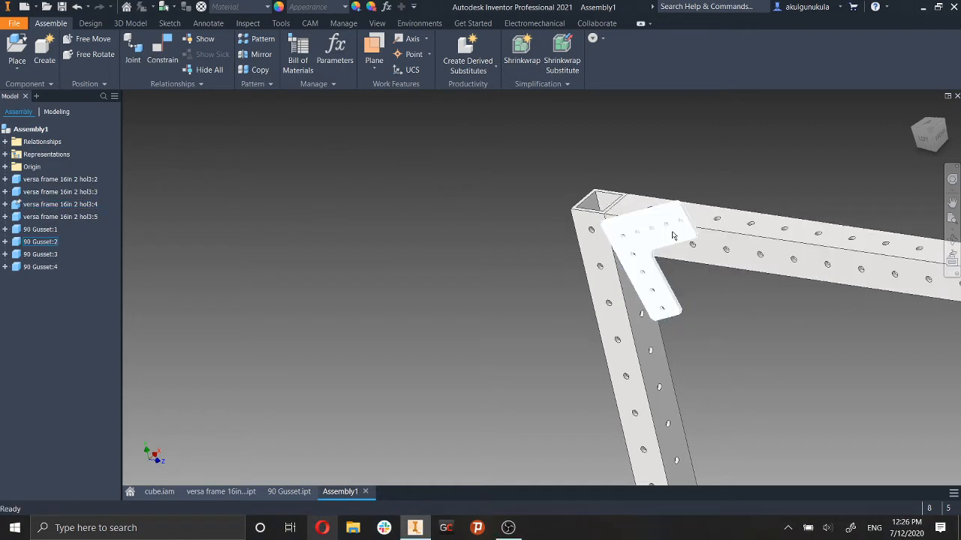
{"action": "left_click", "coordinate": [640, 263]}
{"action": "left_click", "coordinate": [206, 40]}
{"action": "middle_click_drag", "start_coordinate": [703, 261], "coordinate": [532, 155]}
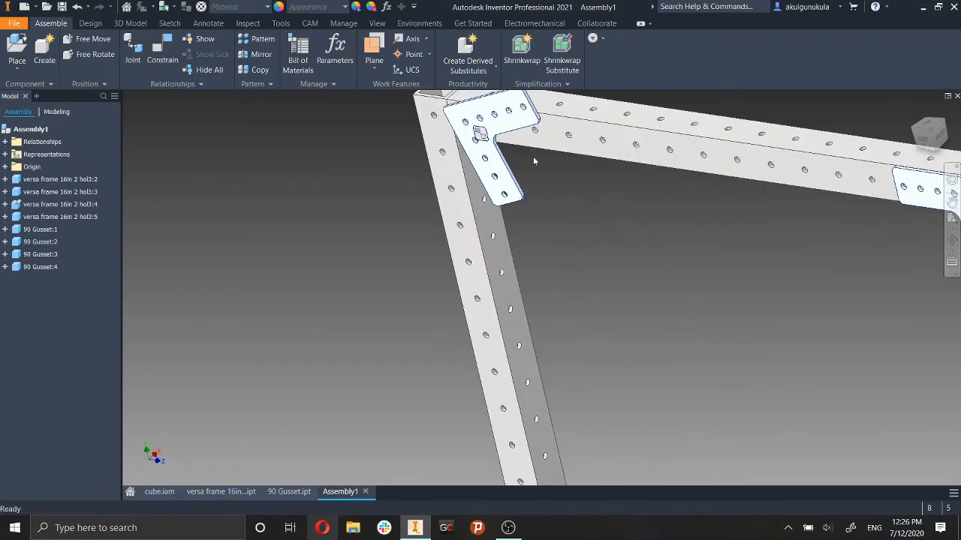
{"action": "right_click", "coordinate": [484, 121]}
{"action": "left_click", "coordinate": [547, 118]}
Select the whole frame, show the relationships of all its tubes and gussets, and hide them all again.
{"action": "scroll", "coordinate": [626, 217], "scroll_direction": "up", "scroll_amount": 5}
{"action": "middle_click_drag", "start_coordinate": [627, 218], "coordinate": [445, 112]}
{"action": "middle_click_drag", "start_coordinate": [596, 256], "coordinate": [628, 324]}
{"action": "left_click_drag", "start_coordinate": [664, 349], "coordinate": [363, 120]}
{"action": "left_click", "coordinate": [199, 38]}
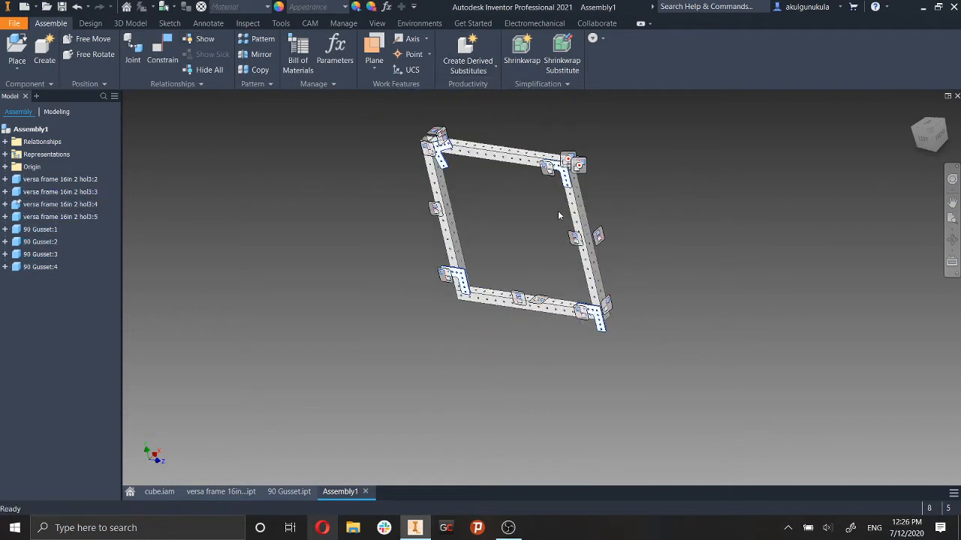
{"action": "left_click", "coordinate": [204, 70]}
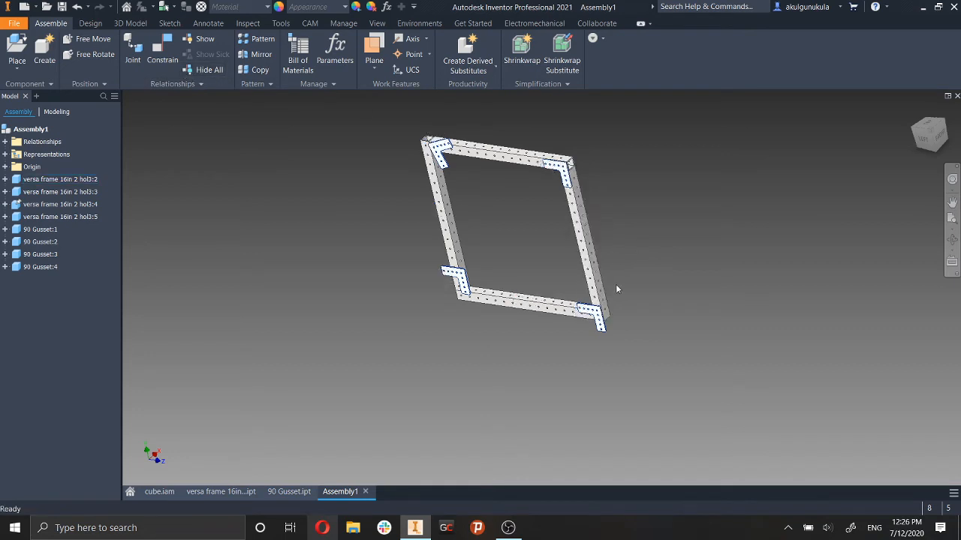
Move the second gusset over the corner where the upright meets the upper tube, leaving its holes roughly beside the tube holes.
{"action": "middle_click_drag", "start_coordinate": [549, 238], "coordinate": [576, 225], "text": "shift"}
{"action": "middle_click_drag", "start_coordinate": [576, 225], "coordinate": [615, 323]}
{"action": "scroll", "coordinate": [504, 253], "scroll_direction": "down", "scroll_amount": 5}
{"action": "left_click_drag", "start_coordinate": [496, 233], "coordinate": [431, 237]}
{"action": "mouse_move", "coordinate": [542, 259]}
{"action": "middle_mouse_down", "text": "shift"}
{"action": "mouse_move", "coordinate": [626, 256]}
{"action": "mouse_move", "coordinate": [532, 249]}
{"action": "middle_mouse_up", "text": "shift"}
{"action": "left_click_drag", "start_coordinate": [461, 197], "coordinate": [509, 226]}
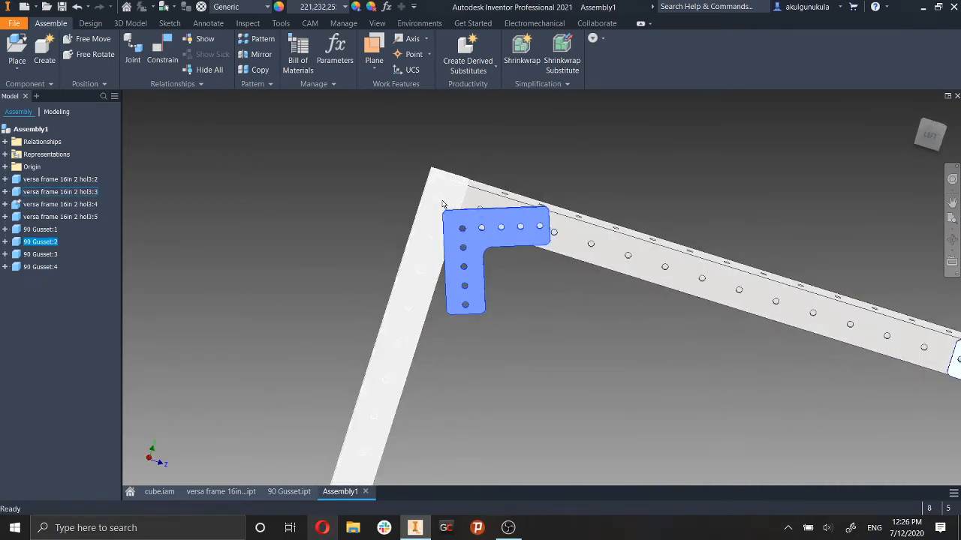
{"action": "middle_click_drag", "start_coordinate": [556, 324], "coordinate": [550, 331]}
{"action": "left_click", "coordinate": [549, 329]}
Mate the axis of the second gusset's corner hole with the corner hole axis where the upright meets the upper tube, at 0.000 in offset.
{"action": "key", "text": "c"}
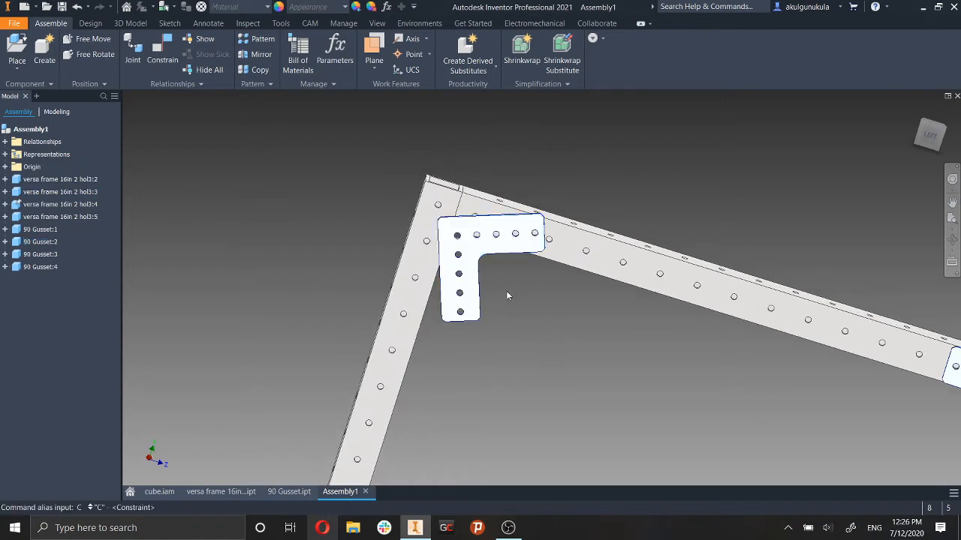
{"action": "key", "text": "Return"}
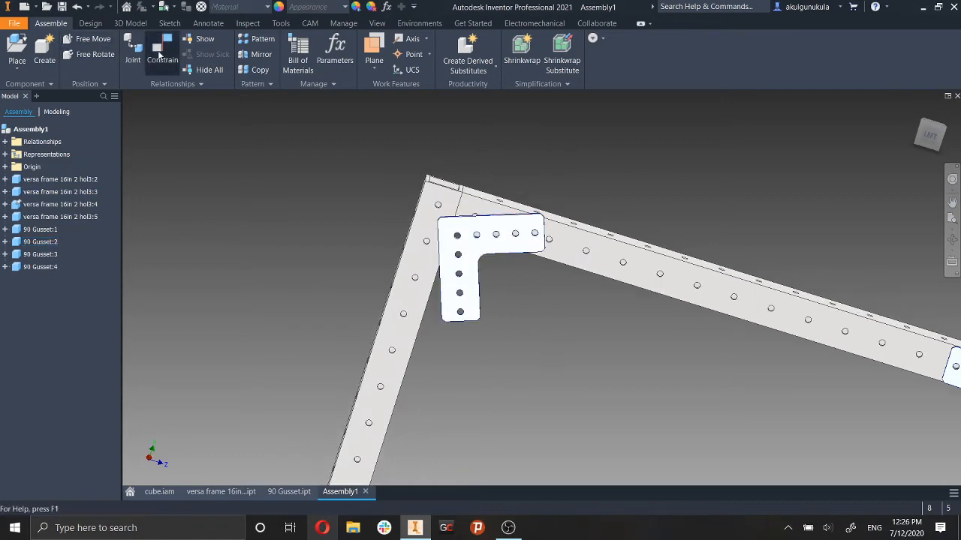
{"action": "scroll", "coordinate": [465, 237], "scroll_direction": "up", "scroll_amount": 10}
{"action": "scroll", "coordinate": [484, 278], "scroll_direction": "up", "scroll_amount": 3}
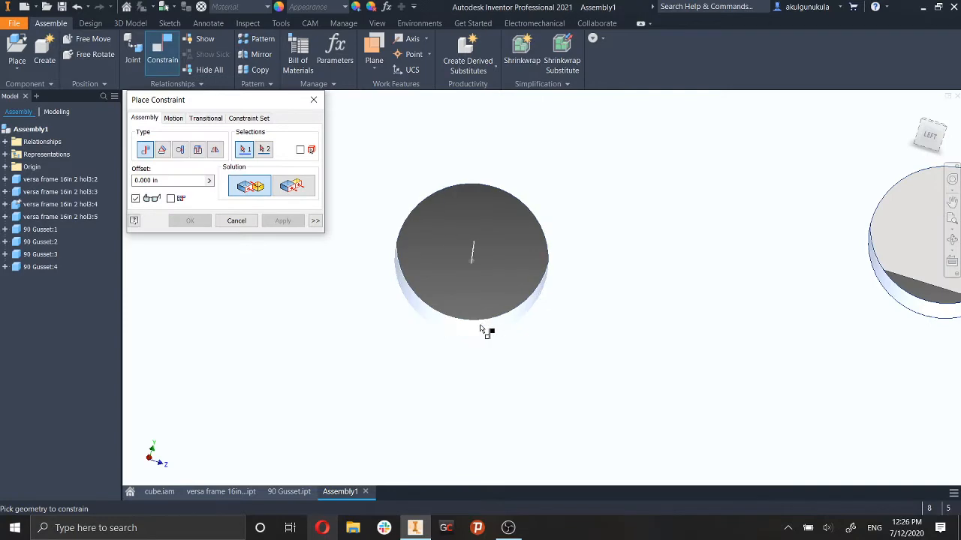
{"action": "left_click", "coordinate": [484, 333]}
{"action": "scroll", "coordinate": [488, 332], "scroll_direction": "down", "scroll_amount": 10}
{"action": "scroll", "coordinate": [568, 378], "scroll_direction": "up", "scroll_amount": 3}
{"action": "scroll", "coordinate": [416, 263], "scroll_direction": "up", "scroll_amount": 6}
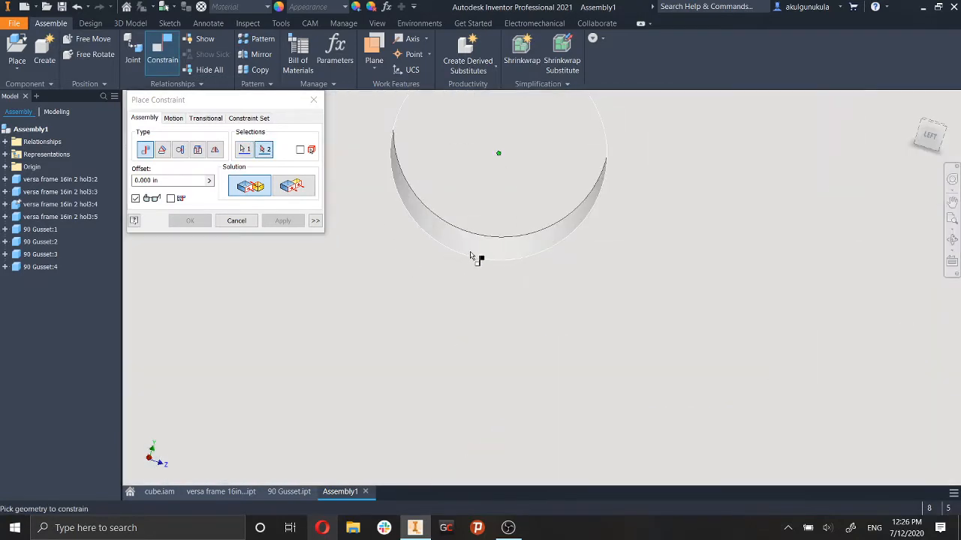
{"action": "left_click", "coordinate": [484, 250]}
{"action": "scroll", "coordinate": [518, 217], "scroll_direction": "down", "scroll_amount": 2}
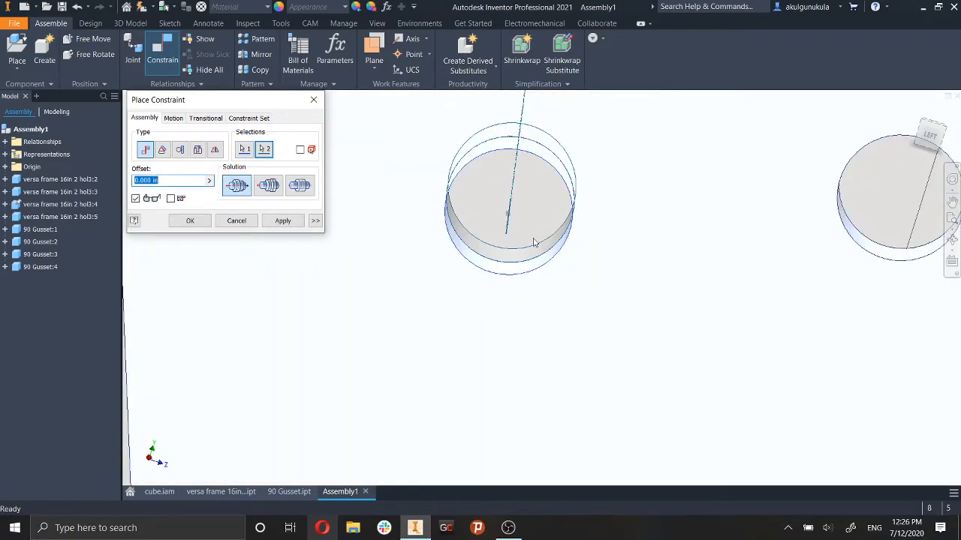
{"action": "left_click", "coordinate": [281, 222]}
Mate the end hole of the second gusset's downward arm with the matching hole in the upright, and end the constraint command.
{"action": "scroll", "coordinate": [617, 316], "scroll_direction": "down", "scroll_amount": 10}
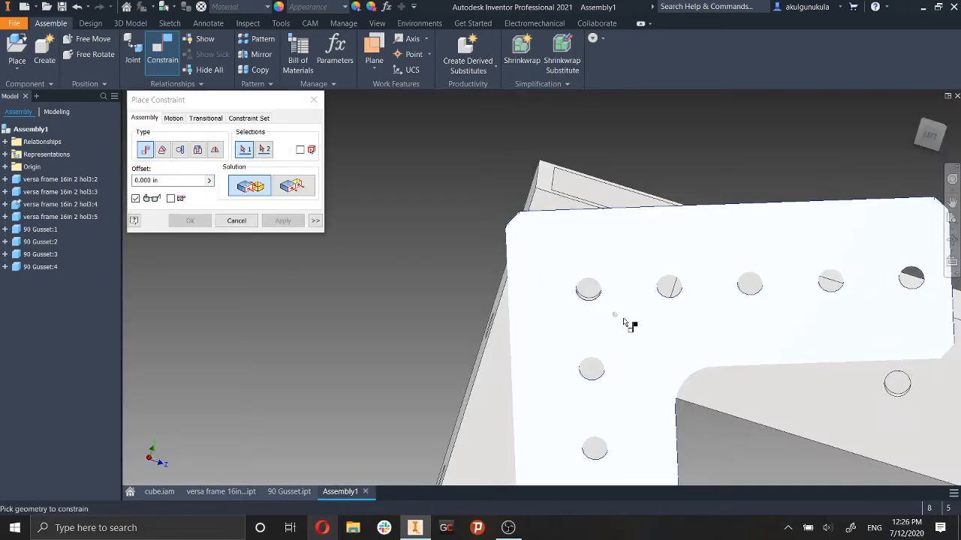
{"action": "middle_click_drag", "start_coordinate": [636, 310], "coordinate": [652, 304]}
{"action": "scroll", "coordinate": [590, 293], "scroll_direction": "up", "scroll_amount": 10}
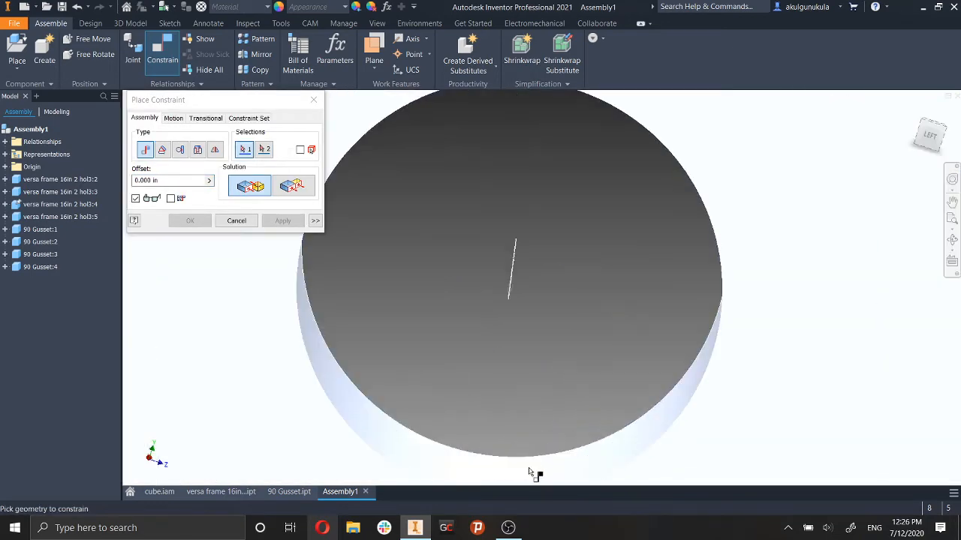
{"action": "left_click", "coordinate": [529, 473]}
{"action": "scroll", "coordinate": [711, 394], "scroll_direction": "down", "scroll_amount": 5}
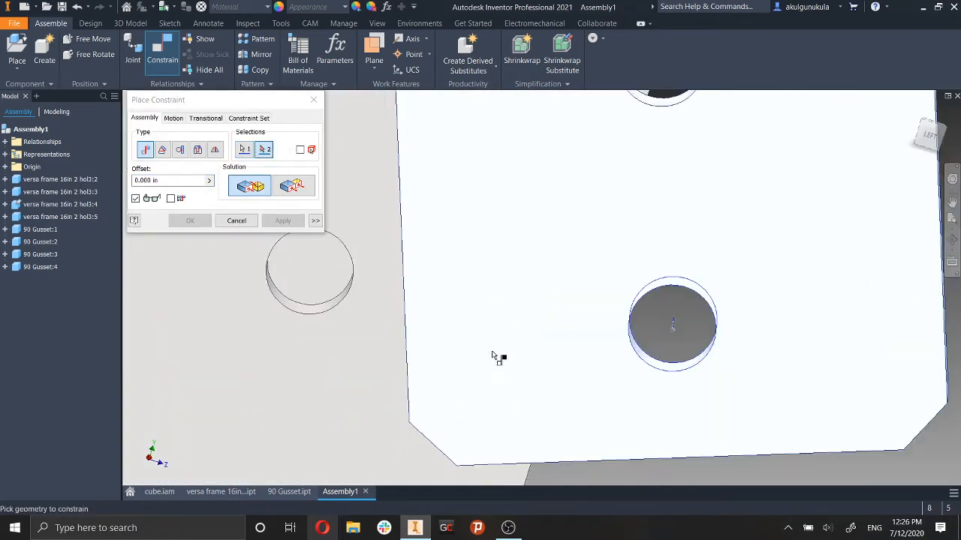
{"action": "scroll", "coordinate": [307, 312], "scroll_direction": "up", "scroll_amount": 4}
{"action": "left_click", "coordinate": [313, 318]}
{"action": "scroll", "coordinate": [366, 297], "scroll_direction": "down", "scroll_amount": 5}
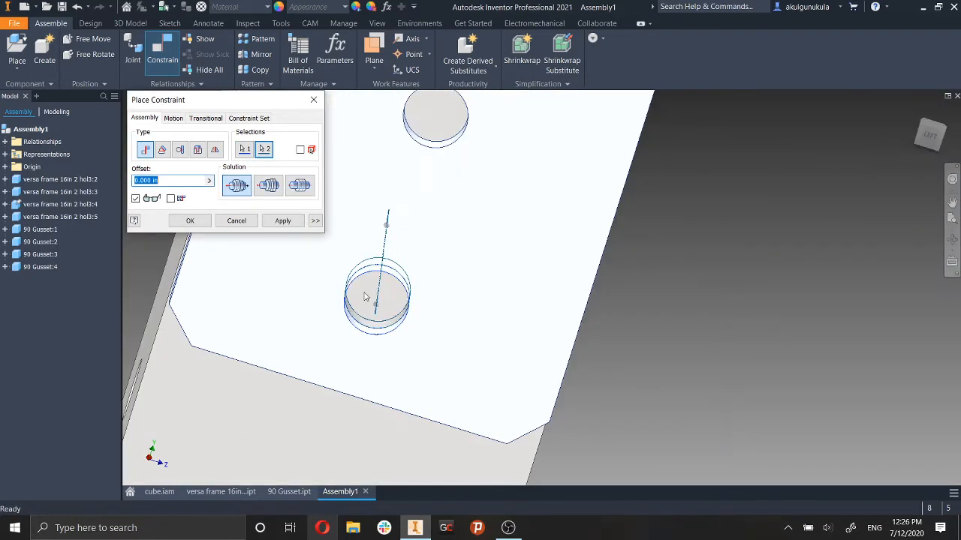
{"action": "left_click", "coordinate": [289, 220]}
{"action": "left_click", "coordinate": [237, 220]}
{"action": "scroll", "coordinate": [300, 248], "scroll_direction": "down", "scroll_amount": 5}
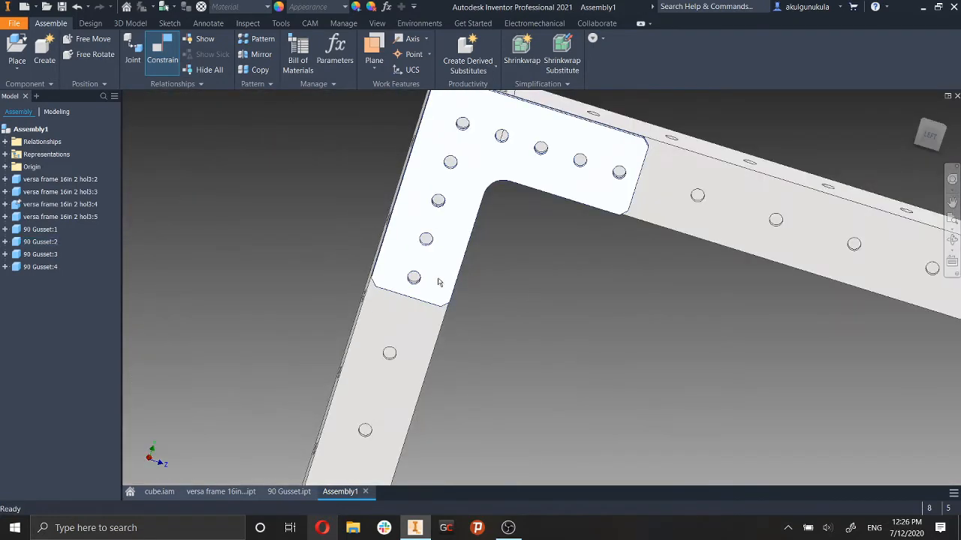
Pick the corner hole of the gusset near the upright's lower end and the lower corner hole of the frame as mate axes.
{"action": "left_click", "coordinate": [429, 254]}
{"action": "scroll", "coordinate": [608, 356], "scroll_direction": "down", "scroll_amount": 5}
{"action": "middle_click_drag", "start_coordinate": [607, 356], "coordinate": [557, 117]}
{"action": "scroll", "coordinate": [454, 291], "scroll_direction": "up", "scroll_amount": 4}
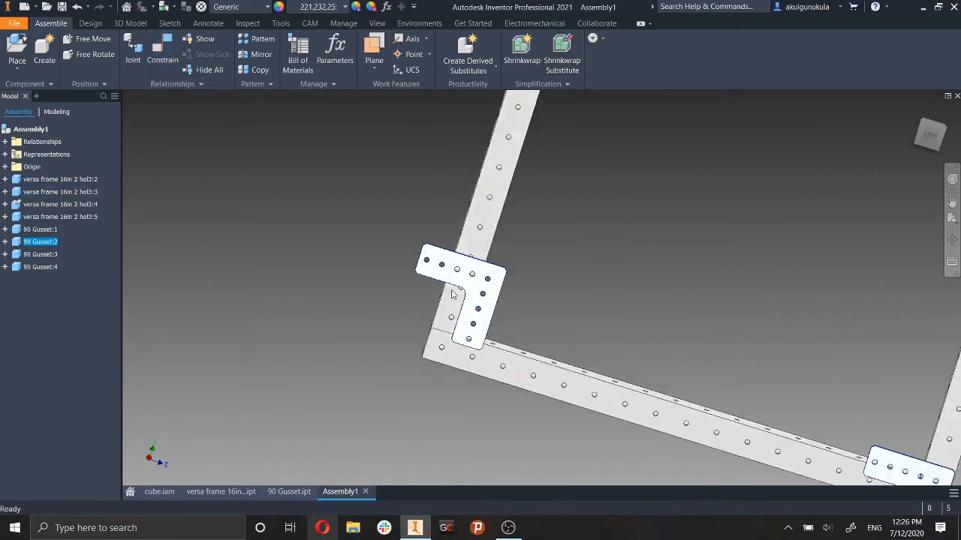
{"action": "left_click", "coordinate": [162, 51]}
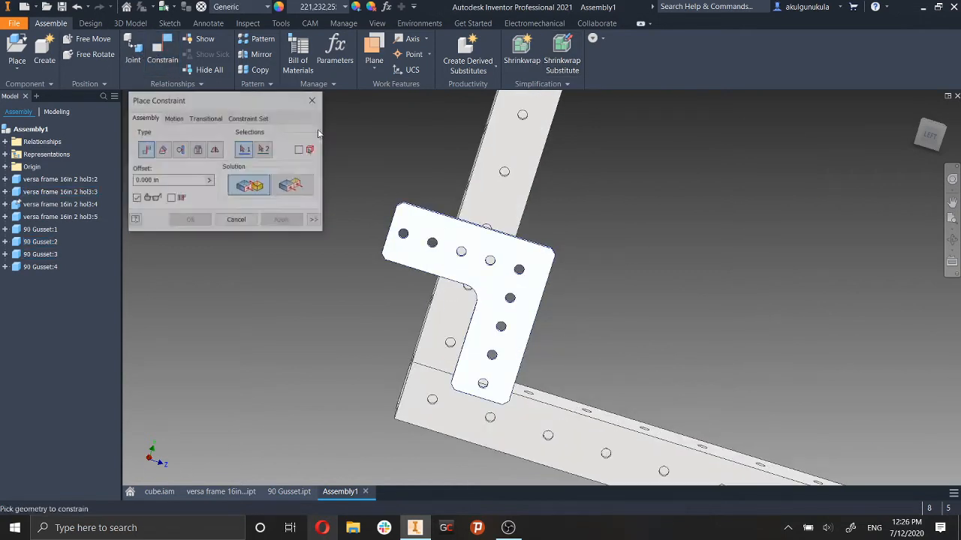
{"action": "scroll", "coordinate": [522, 285], "scroll_direction": "up", "scroll_amount": 6}
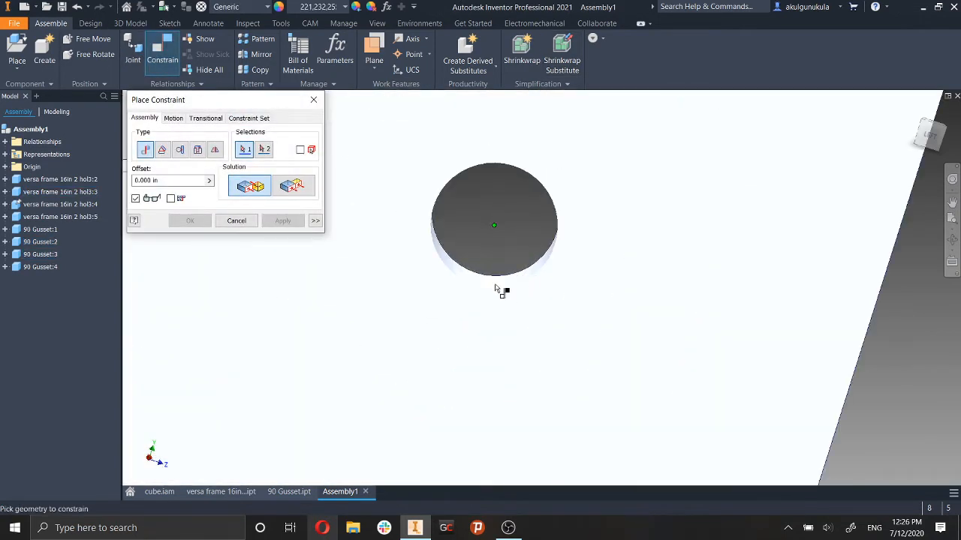
{"action": "left_click", "coordinate": [496, 282]}
{"action": "scroll", "coordinate": [504, 280], "scroll_direction": "down", "scroll_amount": 5}
{"action": "scroll", "coordinate": [480, 323], "scroll_direction": "up", "scroll_amount": 3}
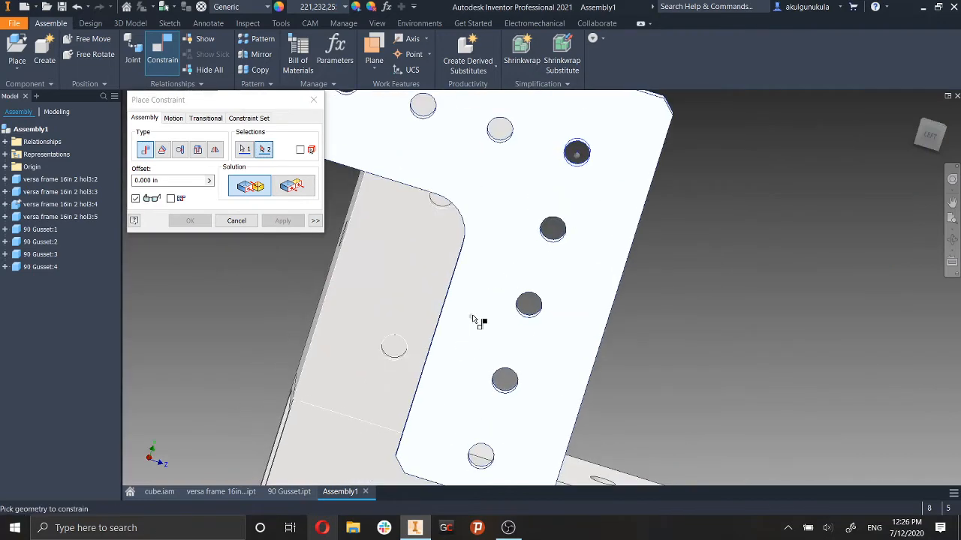
{"action": "scroll", "coordinate": [468, 383], "scroll_direction": "up", "scroll_amount": 3}
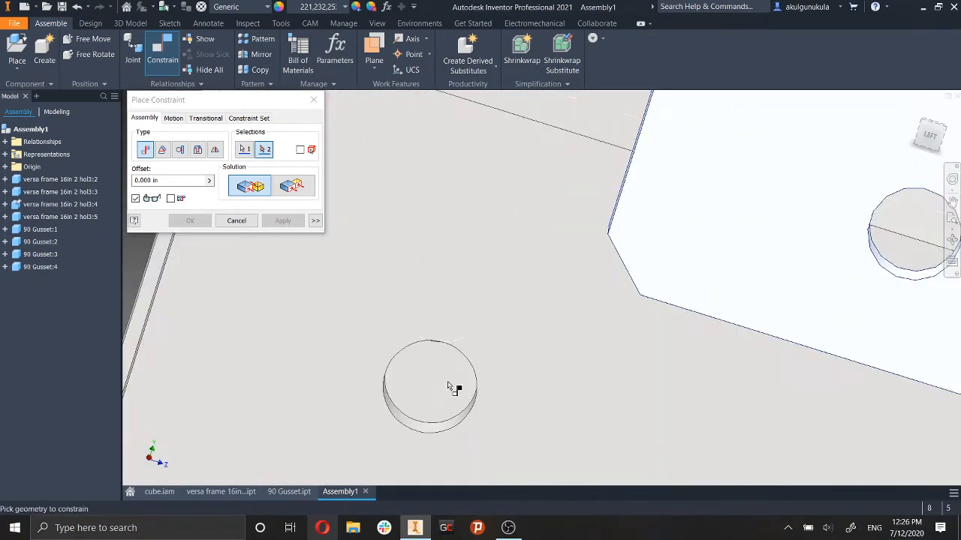
{"action": "left_click", "coordinate": [433, 430]}
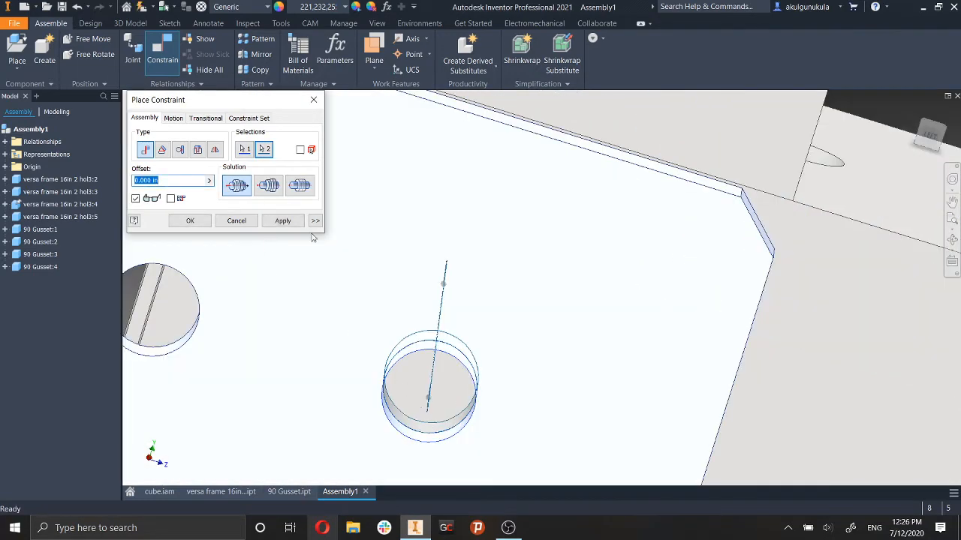
Try the second axis solution for the lower corner mate, return to the first solution and apply the mate with 0.000 in offset.
{"action": "scroll", "coordinate": [453, 359], "scroll_direction": "down", "scroll_amount": 5}
{"action": "scroll", "coordinate": [616, 274], "scroll_direction": "up", "scroll_amount": 2}
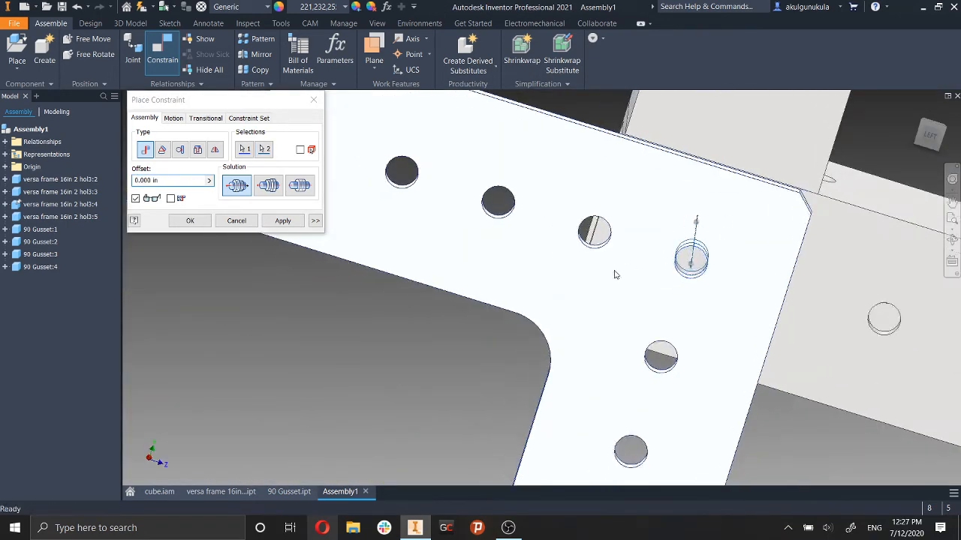
{"action": "left_click", "coordinate": [268, 186]}
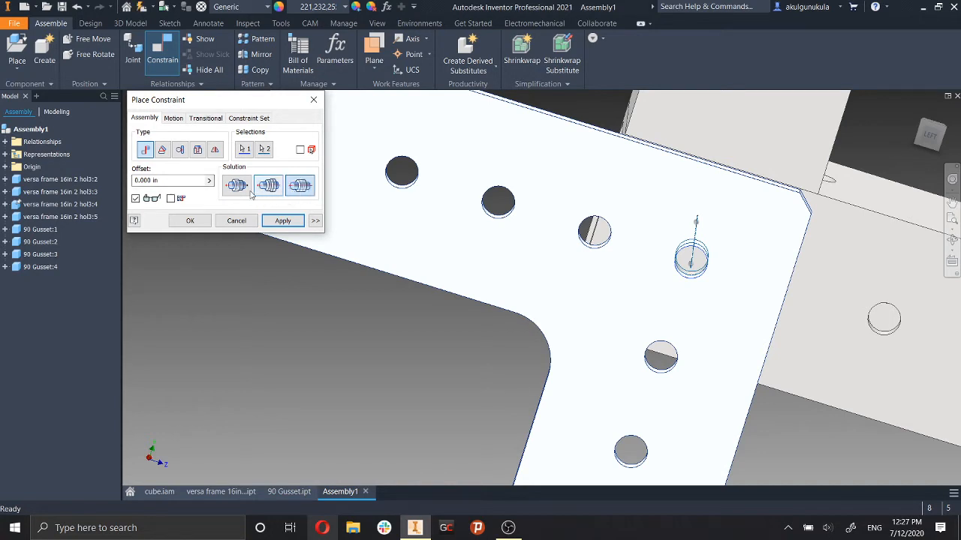
{"action": "scroll", "coordinate": [721, 282], "scroll_direction": "down", "scroll_amount": 5}
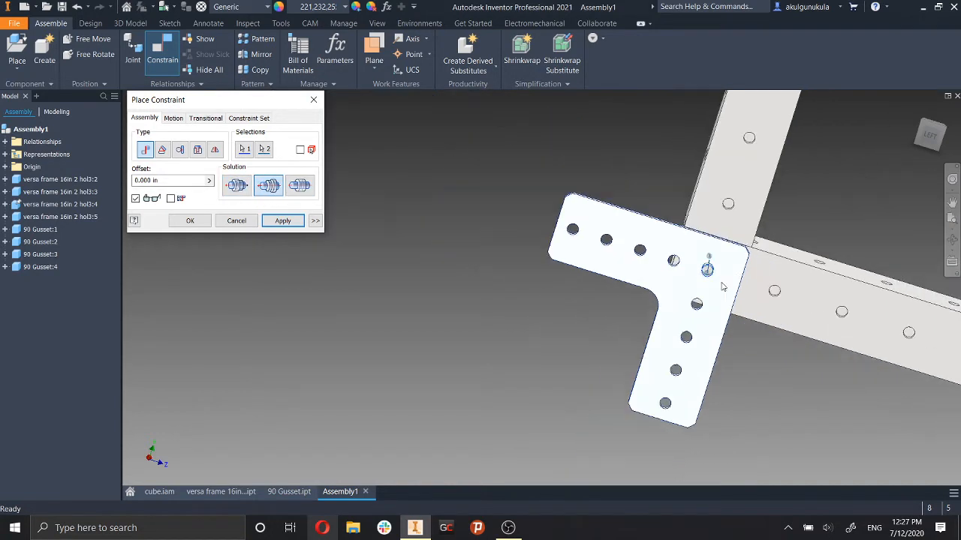
{"action": "middle_click_drag", "start_coordinate": [790, 300], "coordinate": [687, 302], "text": "shift"}
{"action": "middle_click_drag", "start_coordinate": [859, 277], "coordinate": [652, 265]}
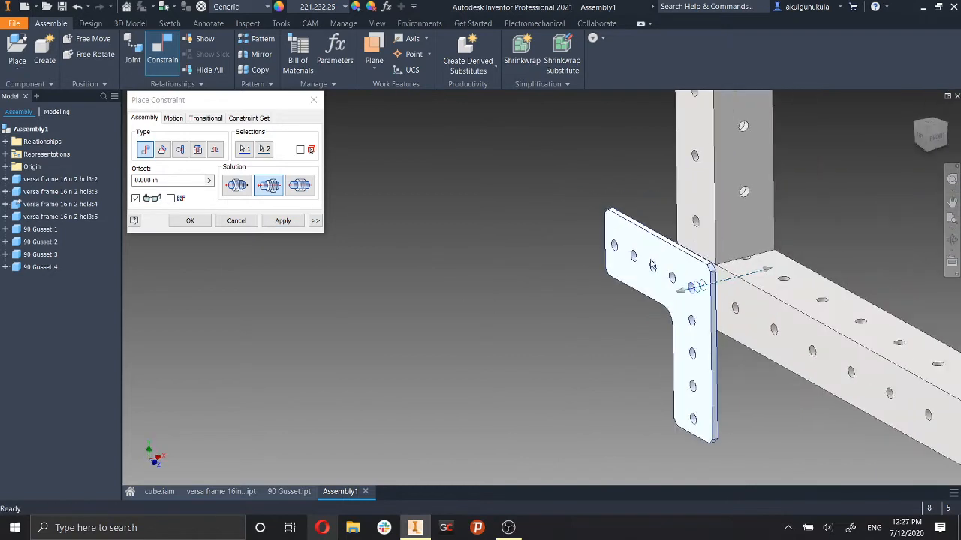
{"action": "left_click", "coordinate": [237, 186]}
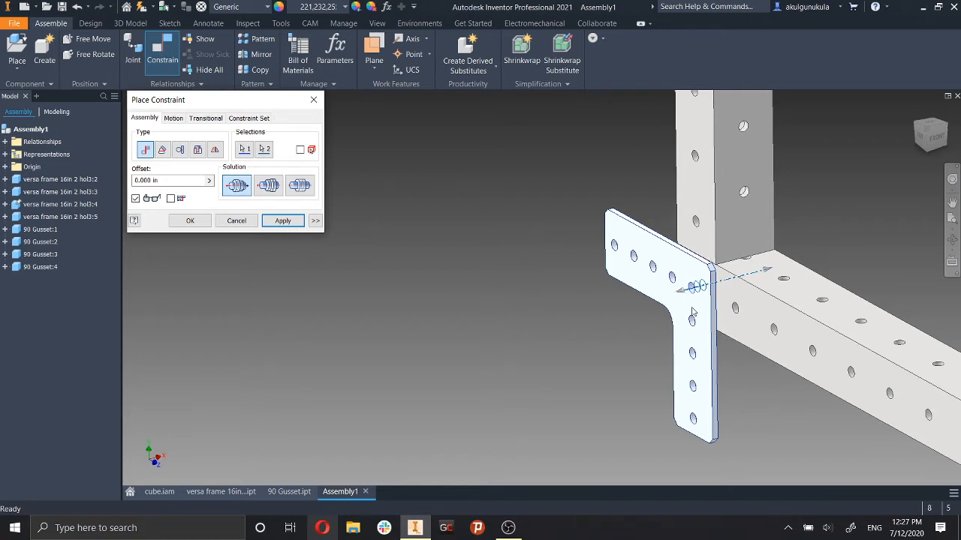
{"action": "middle_click_drag", "start_coordinate": [664, 346], "coordinate": [813, 318]}
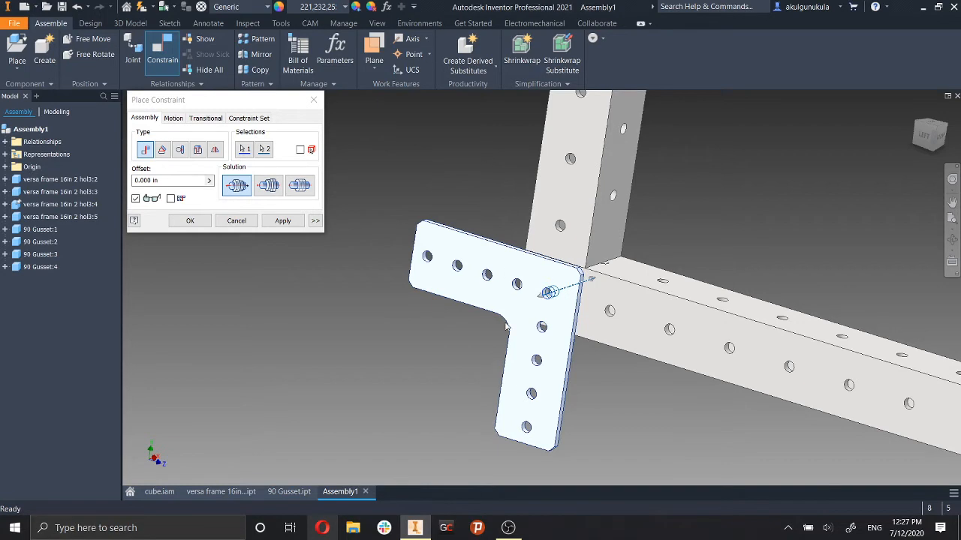
{"action": "left_click", "coordinate": [282, 220]}
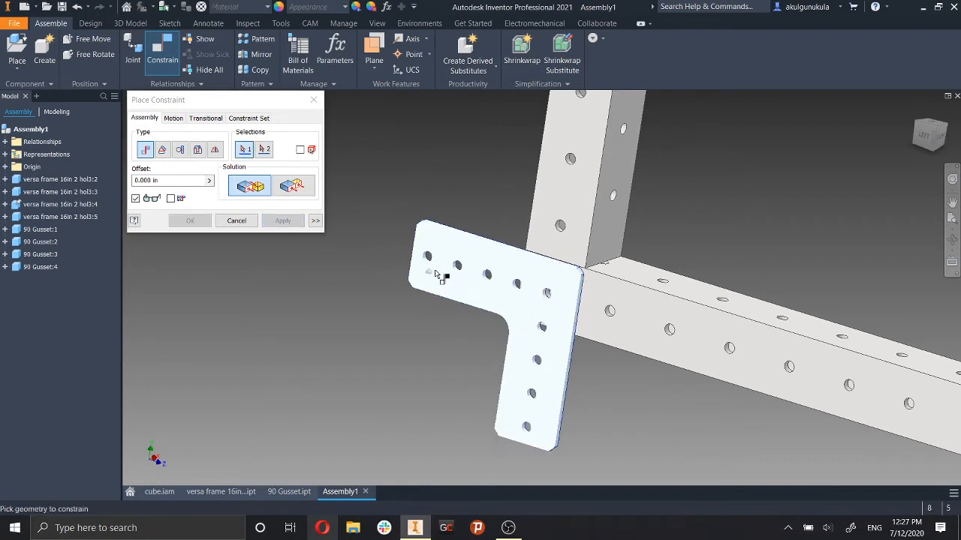
Pick the outer end hole of the lower gusset's arm and the fourth hole from the corner in the lower tube as mate geometry.
{"action": "scroll", "coordinate": [435, 262], "scroll_direction": "down", "scroll_amount": 5}
{"action": "scroll", "coordinate": [429, 248], "scroll_direction": "down", "scroll_amount": 3}
{"action": "scroll", "coordinate": [566, 274], "scroll_direction": "up", "scroll_amount": 5}
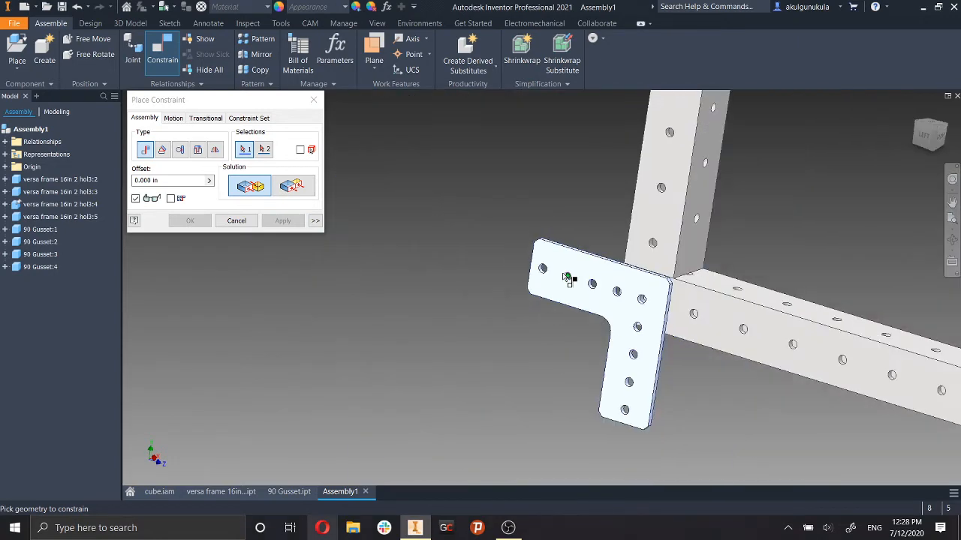
{"action": "scroll", "coordinate": [566, 281], "scroll_direction": "down", "scroll_amount": 5}
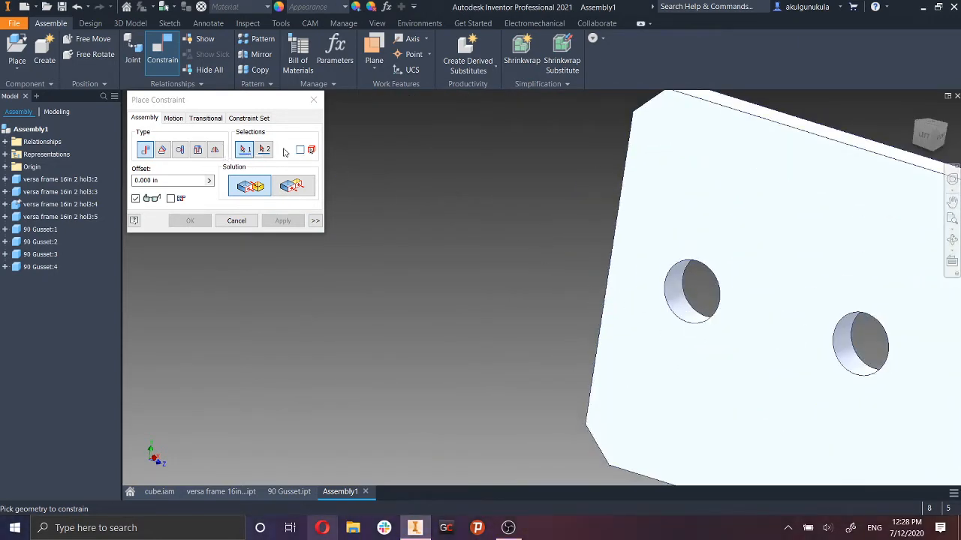
{"action": "left_click", "coordinate": [250, 149]}
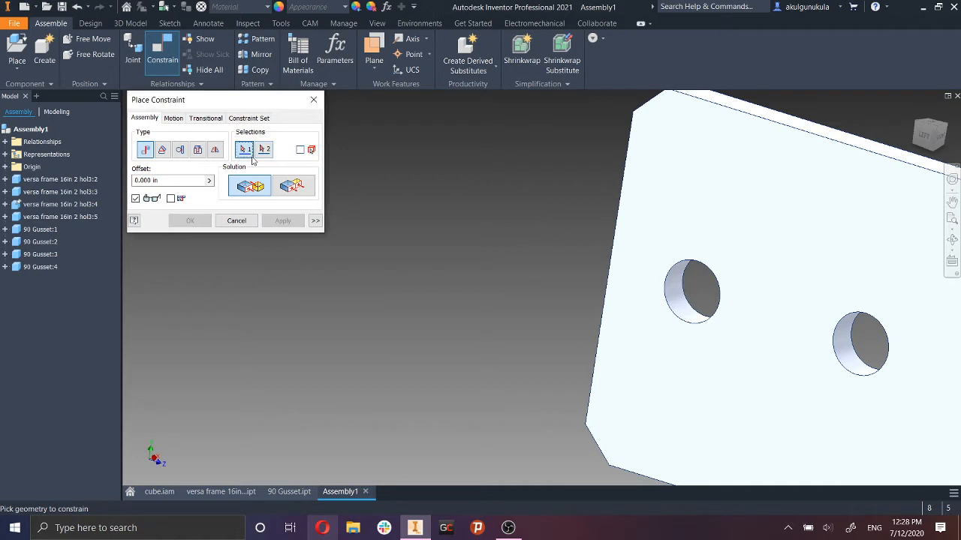
{"action": "left_click", "coordinate": [680, 302]}
{"action": "scroll", "coordinate": [701, 311], "scroll_direction": "up", "scroll_amount": 5}
{"action": "middle_click_drag", "start_coordinate": [758, 310], "coordinate": [502, 237]}
{"action": "middle_click_drag", "start_coordinate": [840, 368], "coordinate": [714, 305]}
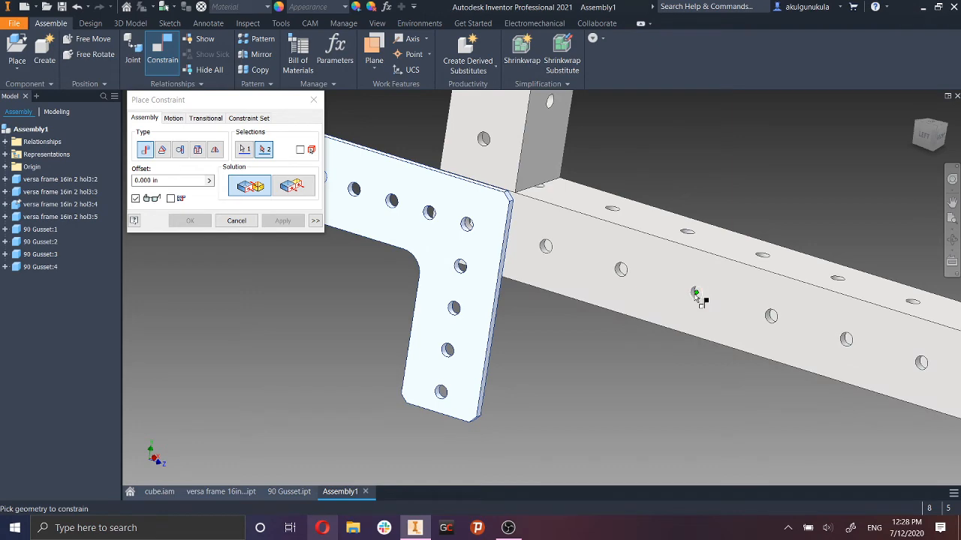
{"action": "middle_click_drag", "start_coordinate": [408, 218], "coordinate": [491, 238]}
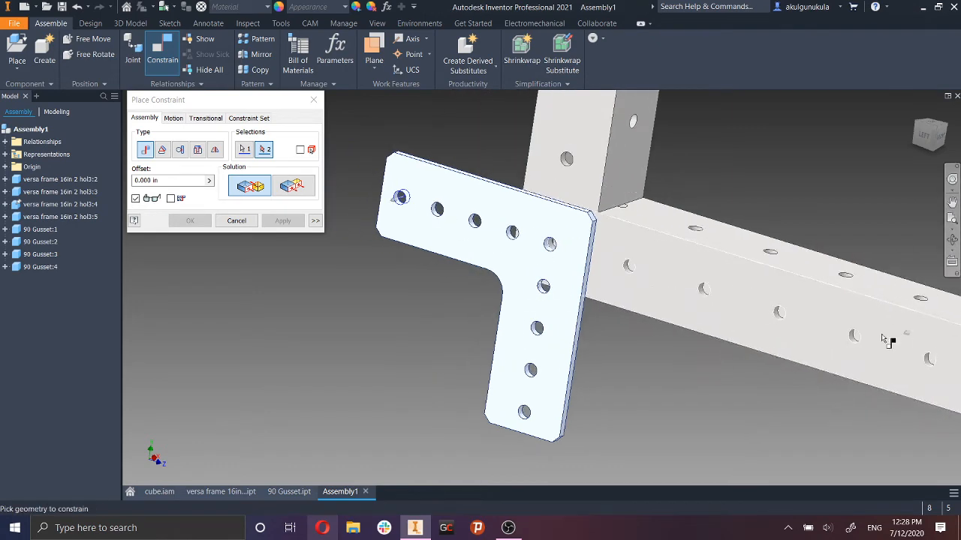
{"action": "scroll", "coordinate": [789, 321], "scroll_direction": "up", "scroll_amount": 5}
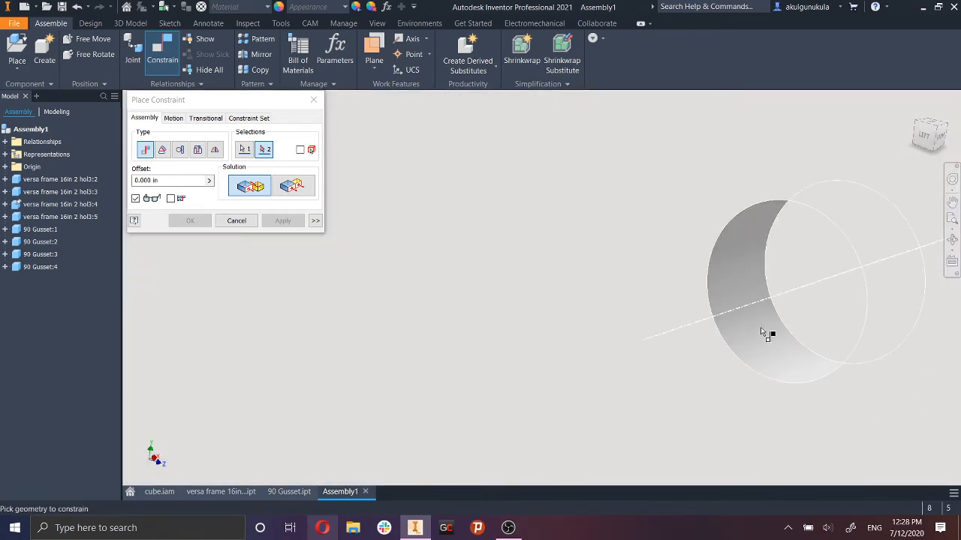
{"action": "left_click", "coordinate": [763, 334]}
{"action": "scroll", "coordinate": [760, 335], "scroll_direction": "down", "scroll_amount": 5}
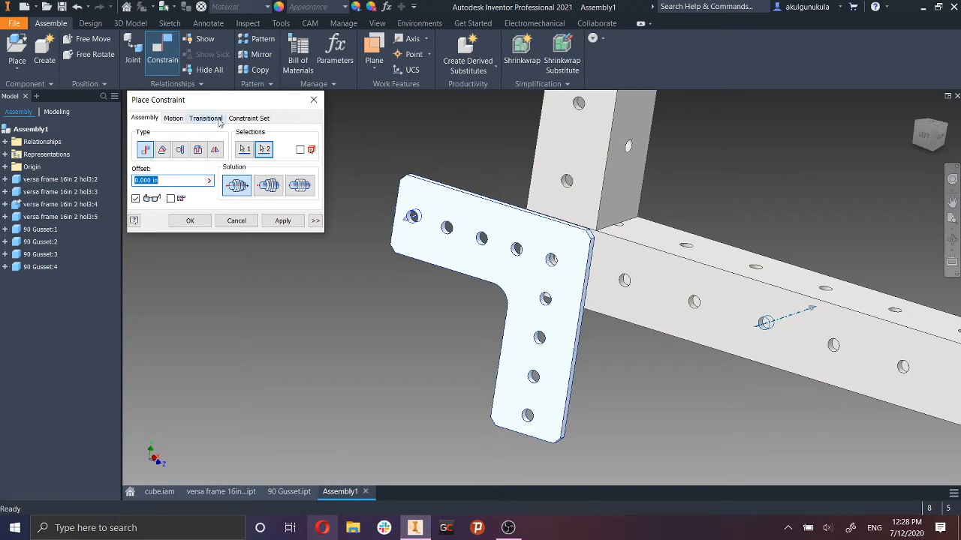
Replace the second mate pick with the lower tube's third hole from the corner and apply the mate.
{"action": "left_click", "coordinate": [264, 150]}
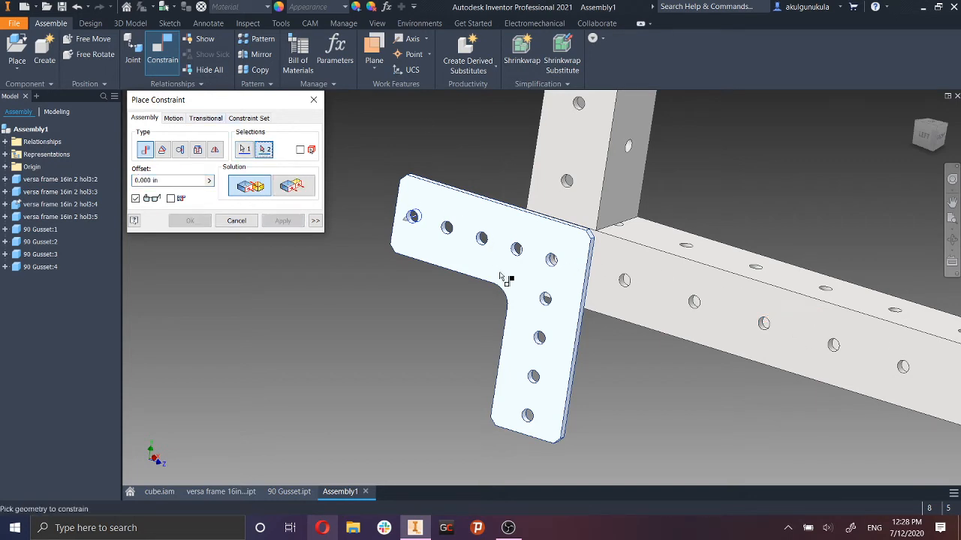
{"action": "scroll", "coordinate": [605, 304], "scroll_direction": "down", "scroll_amount": 5}
{"action": "left_click", "coordinate": [921, 304]}
{"action": "scroll", "coordinate": [863, 312], "scroll_direction": "up", "scroll_amount": 5}
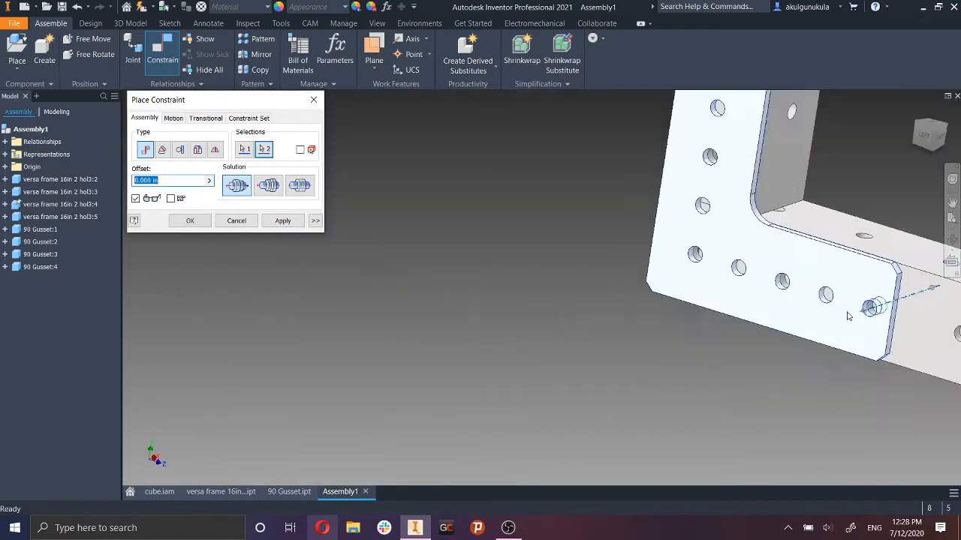
{"action": "middle_click_drag", "start_coordinate": [833, 315], "coordinate": [608, 387]}
{"action": "left_click", "coordinate": [264, 224]}
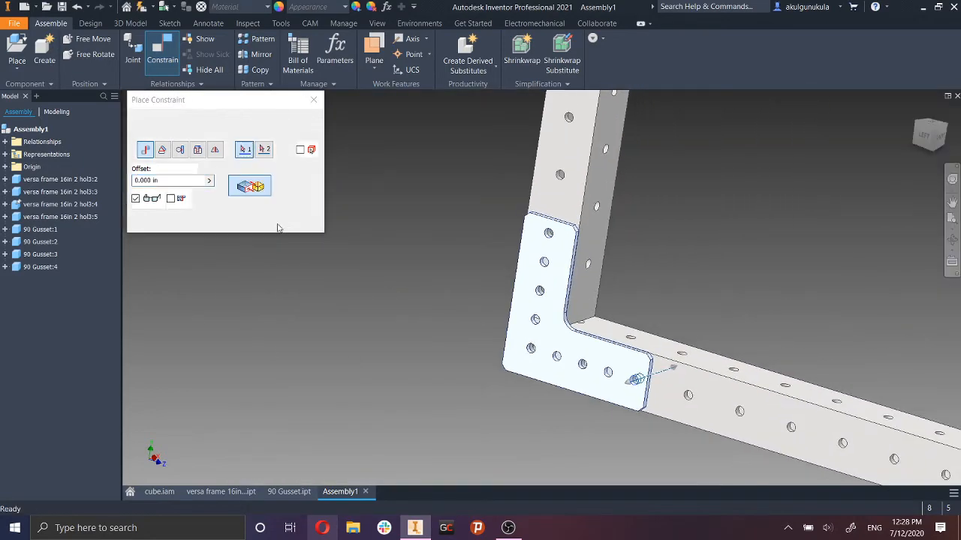
Close the constraint placement and move the last loose gusset toward the frame's remaining lower corner.
{"action": "scroll", "coordinate": [730, 346], "scroll_direction": "up", "scroll_amount": 5}
{"action": "scroll", "coordinate": [833, 398], "scroll_direction": "down", "scroll_amount": 5}
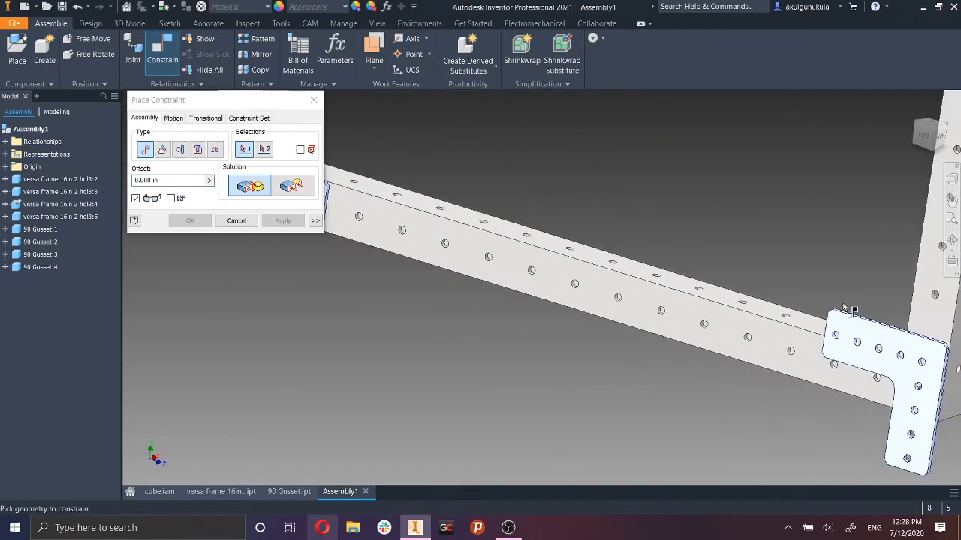
{"action": "scroll", "coordinate": [703, 308], "scroll_direction": "up", "scroll_amount": 5}
{"action": "scroll", "coordinate": [706, 313], "scroll_direction": "down", "scroll_amount": 5}
{"action": "middle_click_drag", "start_coordinate": [930, 324], "coordinate": [638, 304]}
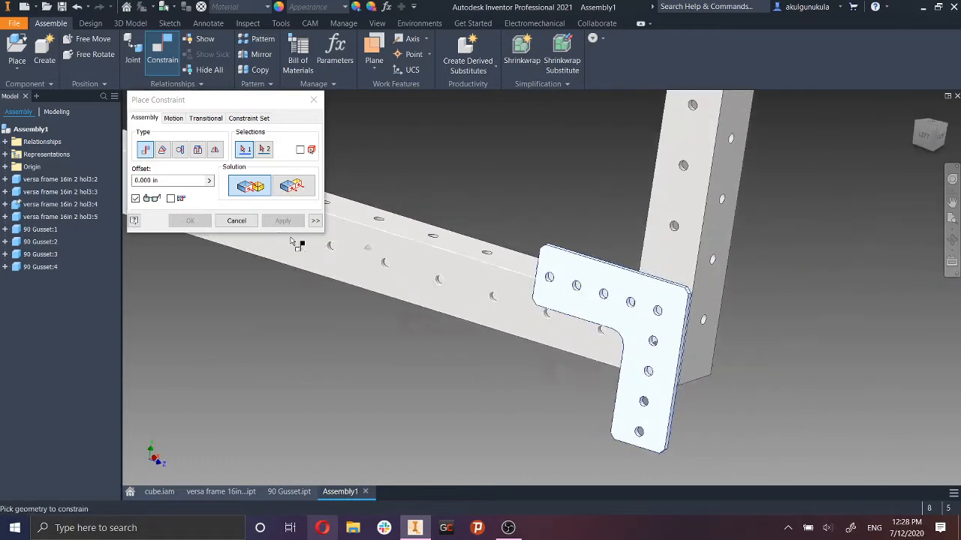
{"action": "left_click", "coordinate": [243, 221]}
{"action": "left_click_drag", "start_coordinate": [655, 283], "coordinate": [711, 249]}
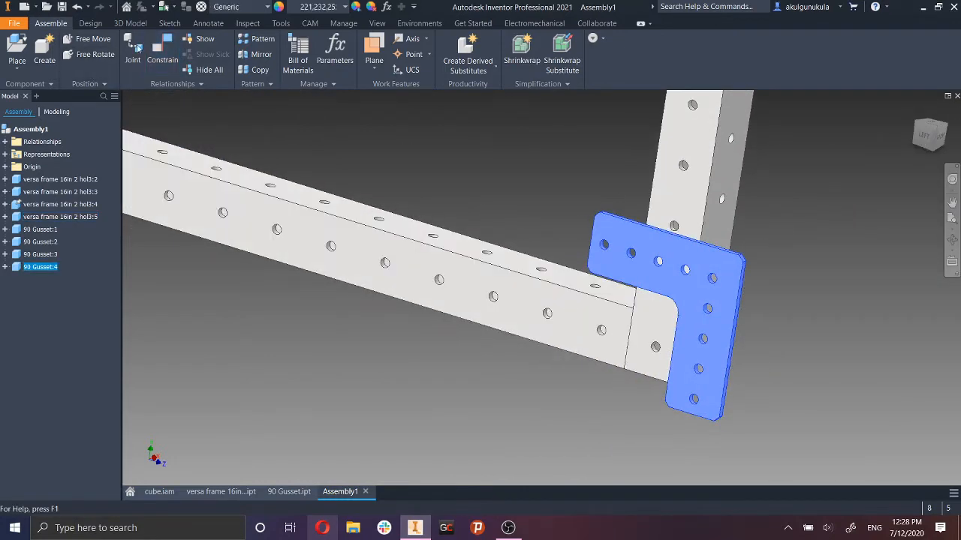
Try to mate the axis of the loose gusset's corner hole with the upright's lowest hole at 0.000 in offset.
{"action": "left_click", "coordinate": [162, 52]}
{"action": "scroll", "coordinate": [769, 283], "scroll_direction": "down", "scroll_amount": 5}
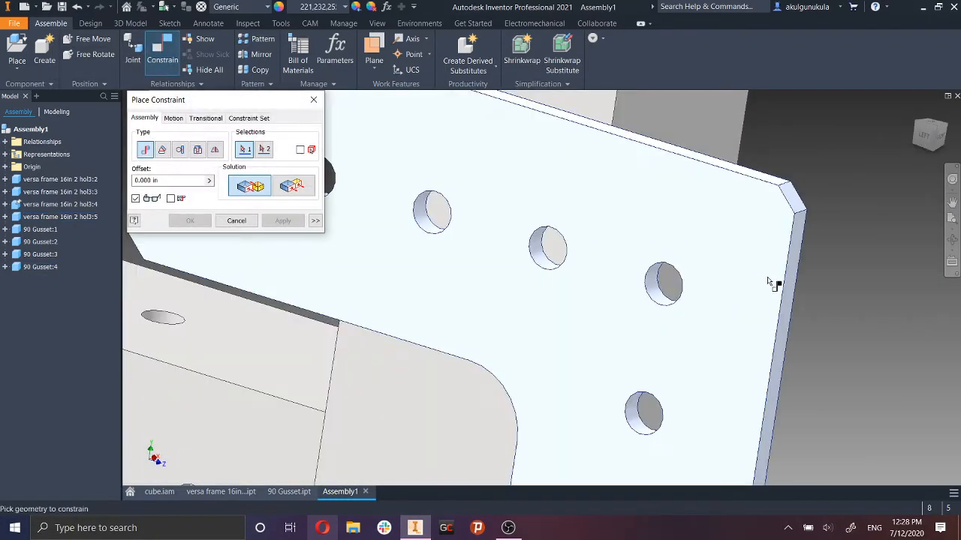
{"action": "left_click", "coordinate": [661, 293]}
{"action": "scroll", "coordinate": [639, 317], "scroll_direction": "up", "scroll_amount": 5}
{"action": "scroll", "coordinate": [610, 405], "scroll_direction": "down", "scroll_amount": 5}
{"action": "scroll", "coordinate": [515, 268], "scroll_direction": "down", "scroll_amount": 3}
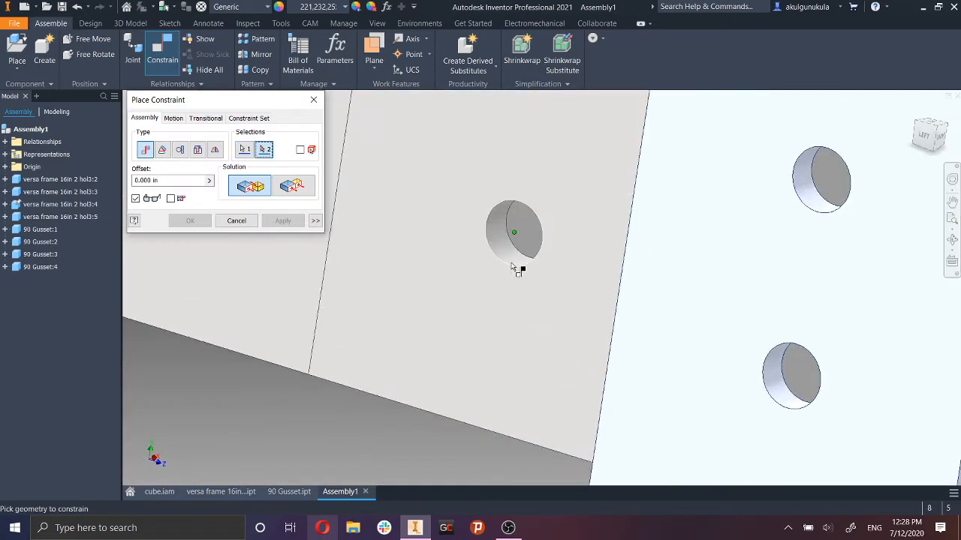
{"action": "left_click", "coordinate": [510, 260]}
{"action": "scroll", "coordinate": [553, 262], "scroll_direction": "up", "scroll_amount": 5}
{"action": "scroll", "coordinate": [602, 257], "scroll_direction": "down", "scroll_amount": 3}
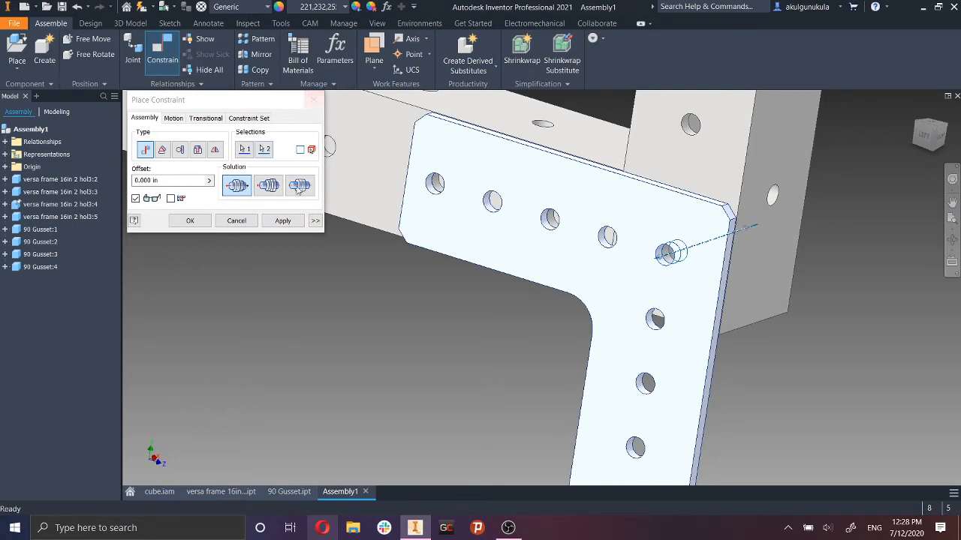
{"action": "left_click", "coordinate": [190, 220]}
{"action": "scroll", "coordinate": [695, 246], "scroll_direction": "up", "scroll_amount": 5}
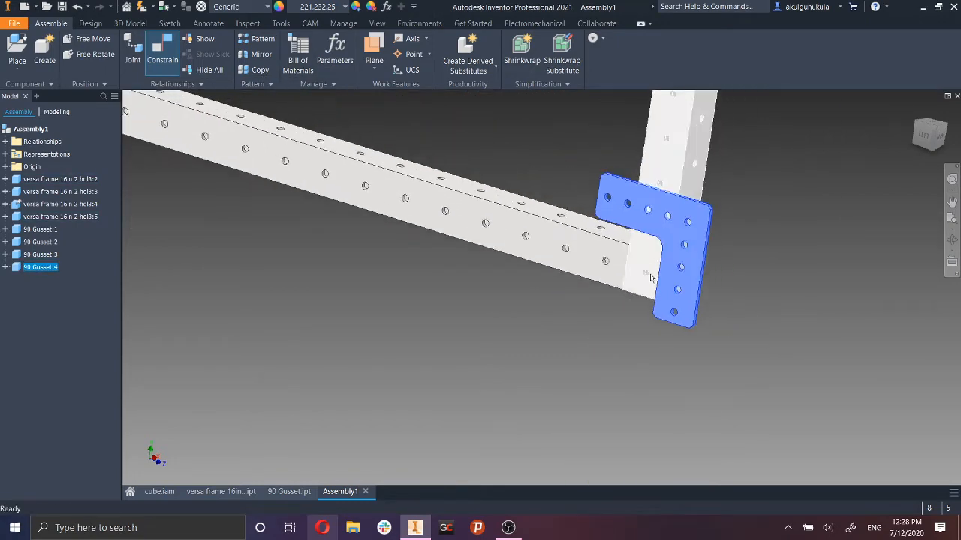
Reposition the loose gusset over the lower tube and pick its corner hole's edge as the first geometry for the Assemble command.
{"action": "left_click_drag", "start_coordinate": [678, 284], "coordinate": [585, 279]}
{"action": "middle_click_drag", "start_coordinate": [713, 259], "coordinate": [560, 239], "text": "shift"}
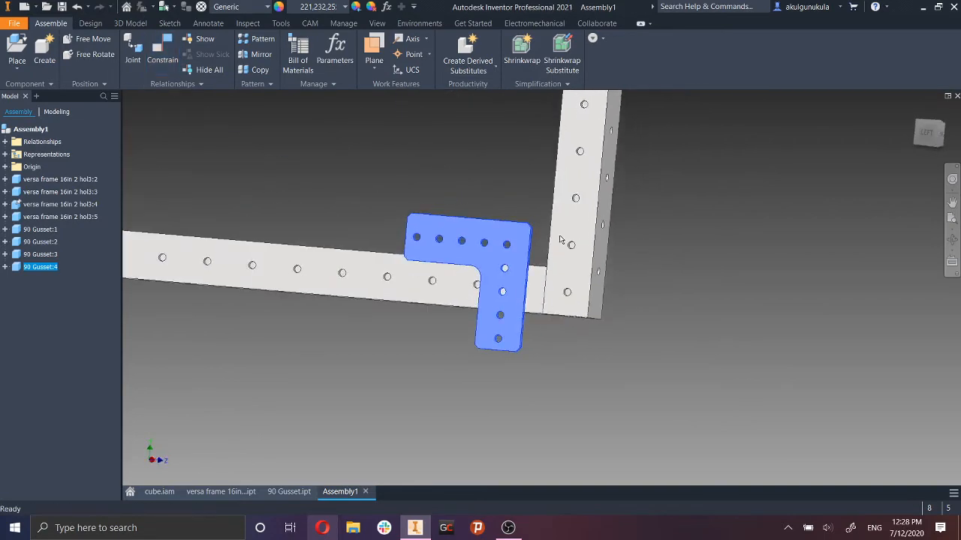
{"action": "left_click", "coordinate": [188, 84]}
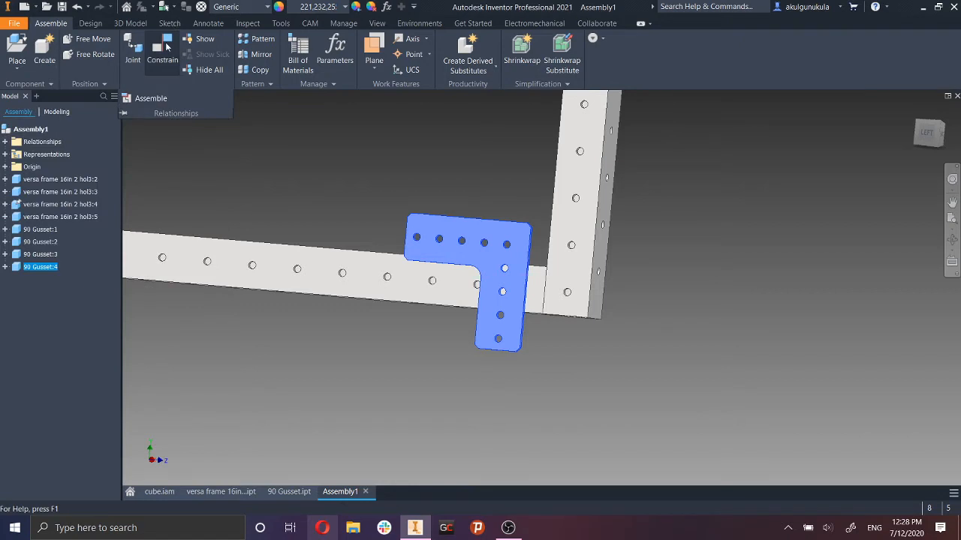
{"action": "left_click", "coordinate": [499, 307]}
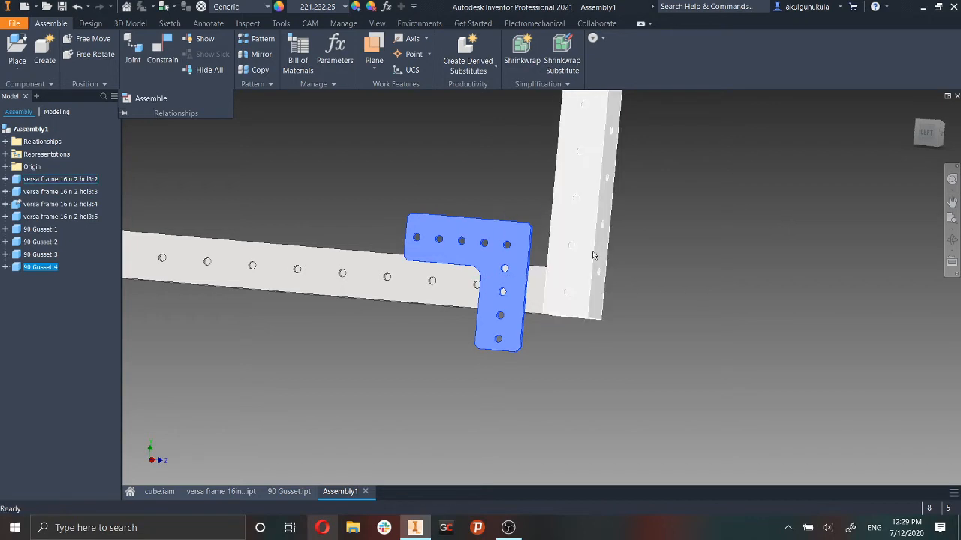
{"action": "left_click", "coordinate": [174, 88]}
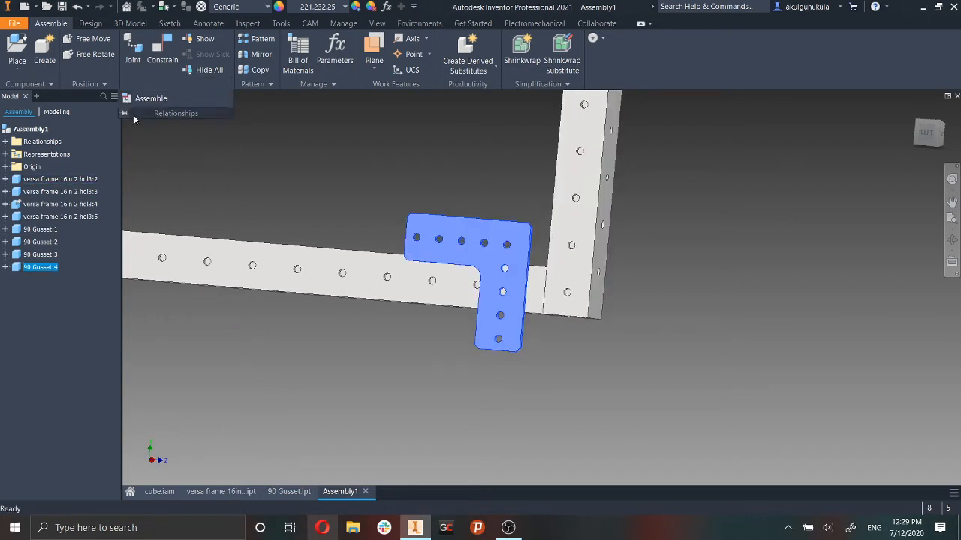
{"action": "left_click", "coordinate": [143, 102]}
{"action": "scroll", "coordinate": [504, 247], "scroll_direction": "down", "scroll_amount": 3}
{"action": "scroll", "coordinate": [508, 242], "scroll_direction": "down", "scroll_amount": 4}
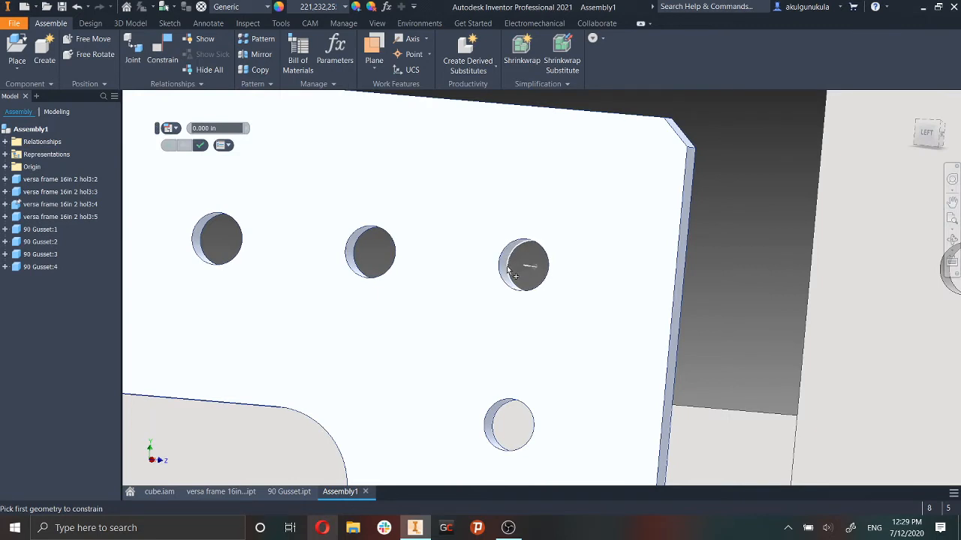
{"action": "scroll", "coordinate": [508, 272], "scroll_direction": "down", "scroll_amount": 3}
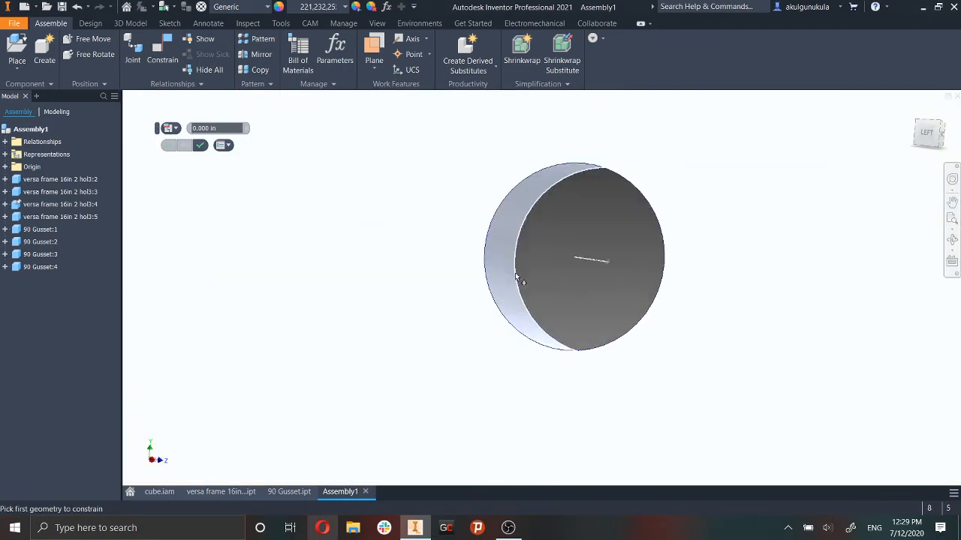
{"action": "left_click", "coordinate": [518, 276]}
Pick the upright's lowest hole as the second geometry and accept the insert relationship with 0.000 in offset.
{"action": "scroll", "coordinate": [626, 304], "scroll_direction": "up", "scroll_amount": 5}
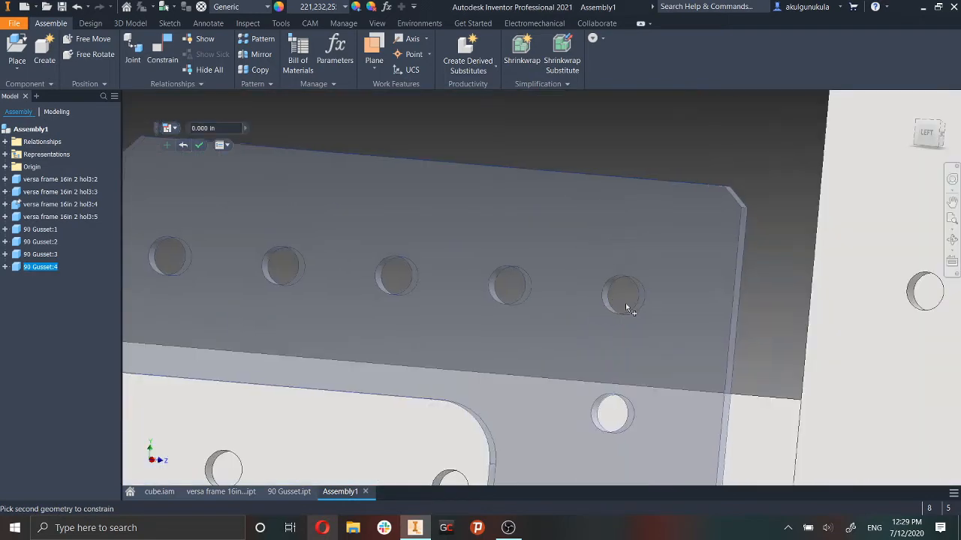
{"action": "scroll", "coordinate": [750, 394], "scroll_direction": "down", "scroll_amount": 4}
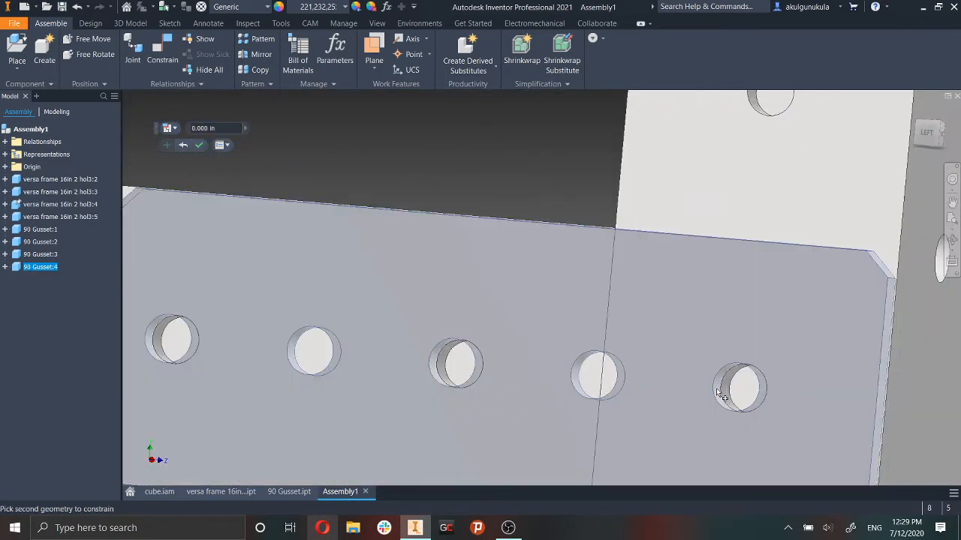
{"action": "left_click", "coordinate": [719, 391]}
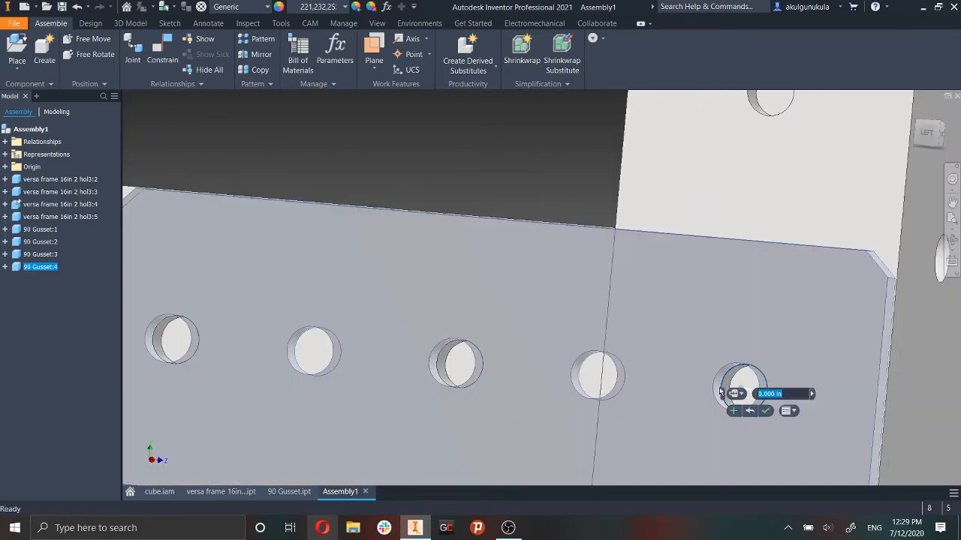
{"action": "left_click", "coordinate": [765, 410]}
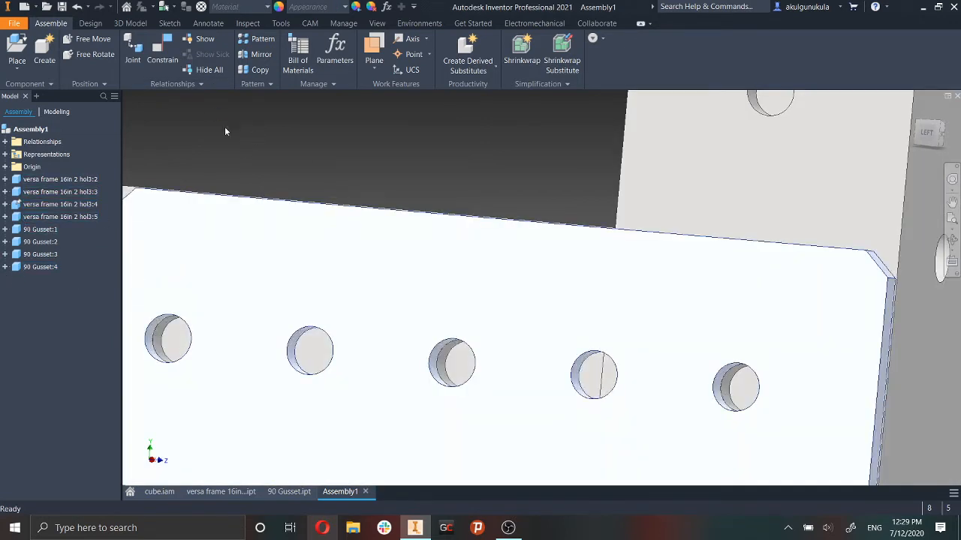
List the relationships of 90 Gusset:4 and delete its Insert:1 constraint.
{"action": "left_click", "coordinate": [4, 268]}
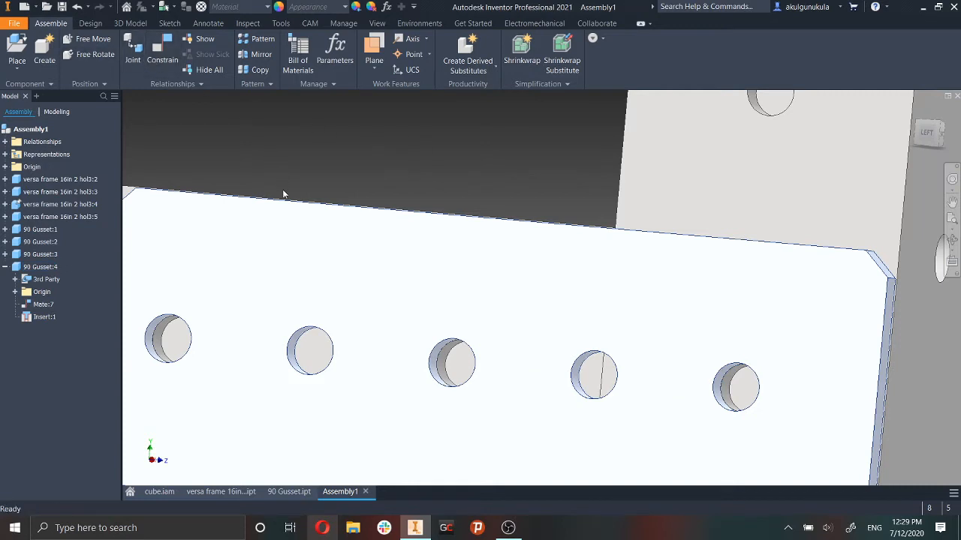
{"action": "left_click", "coordinate": [167, 59]}
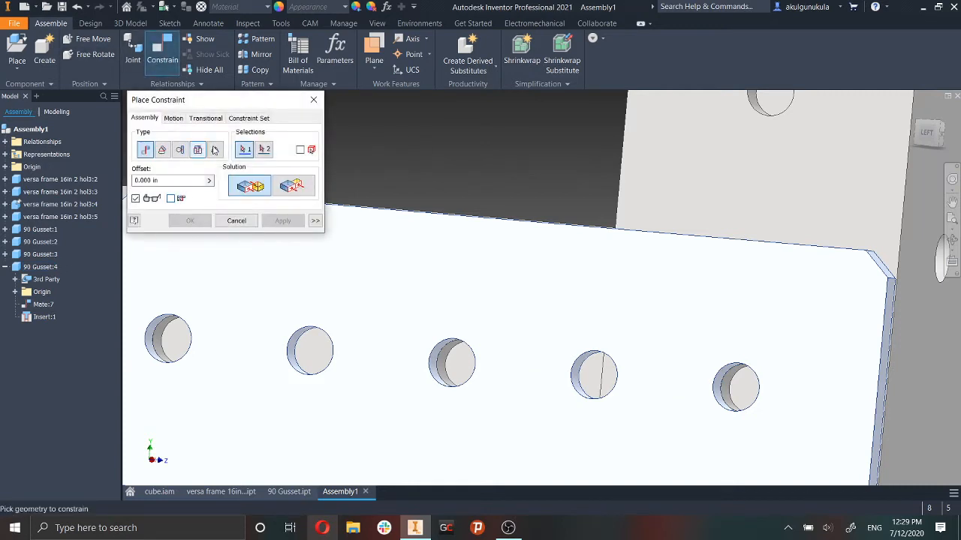
{"action": "left_click", "coordinate": [313, 99]}
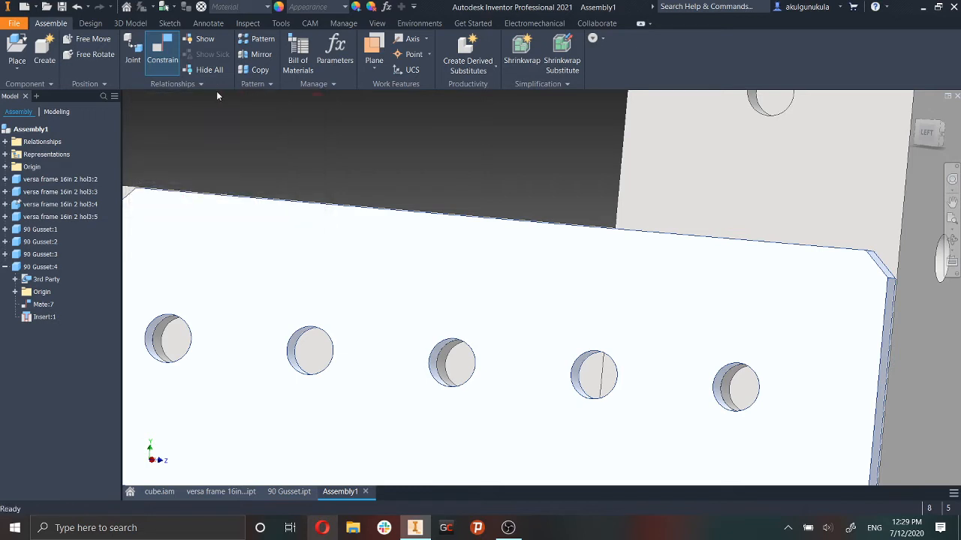
{"action": "left_click", "coordinate": [200, 84]}
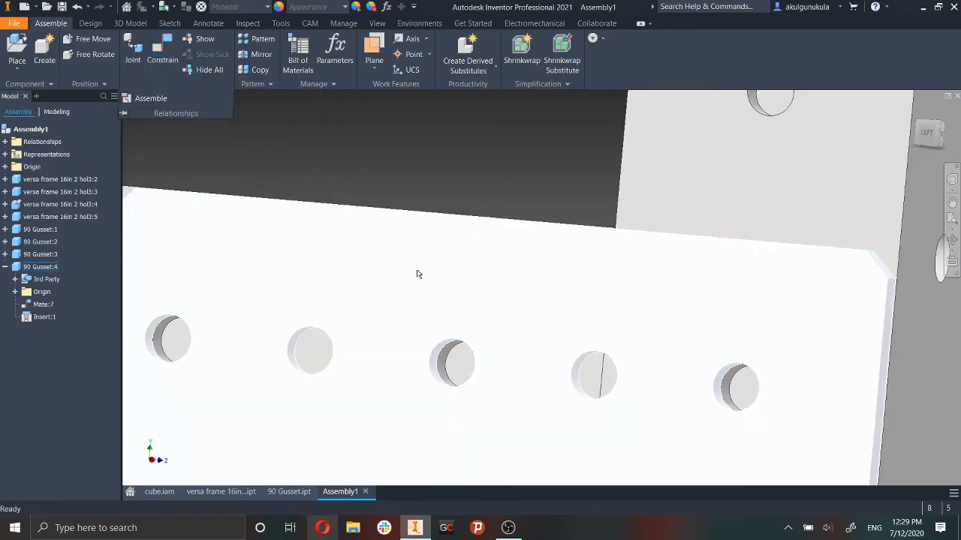
{"action": "scroll", "coordinate": [542, 330], "scroll_direction": "up", "scroll_amount": 3}
{"action": "left_click", "coordinate": [534, 323]}
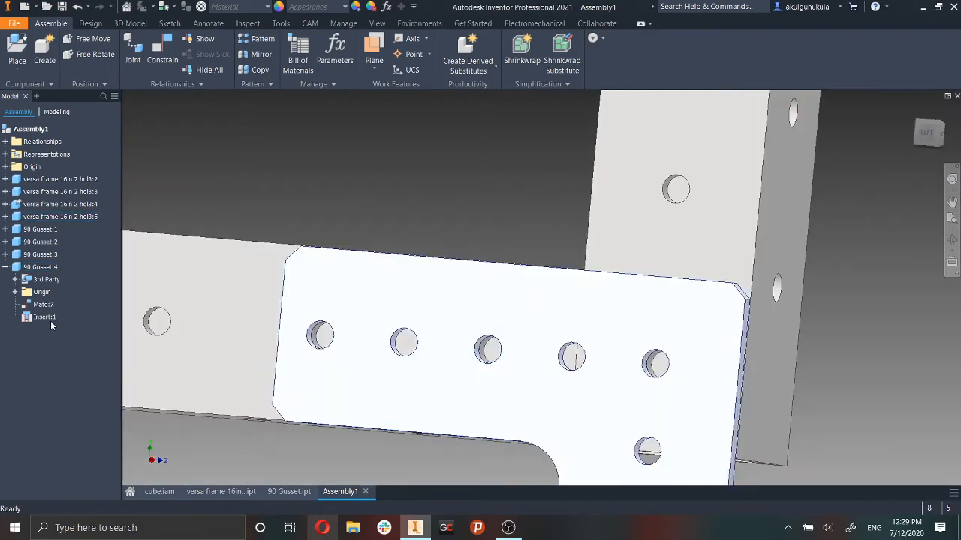
{"action": "right_click", "coordinate": [50, 318]}
{"action": "left_click", "coordinate": [94, 337]}
Move the gusset clear of the corner and mate its corner hole axis with the upright's lowest hole at 0.000 in offset.
{"action": "left_click", "coordinate": [172, 84]}
{"action": "left_click_drag", "start_coordinate": [334, 297], "coordinate": [269, 108]}
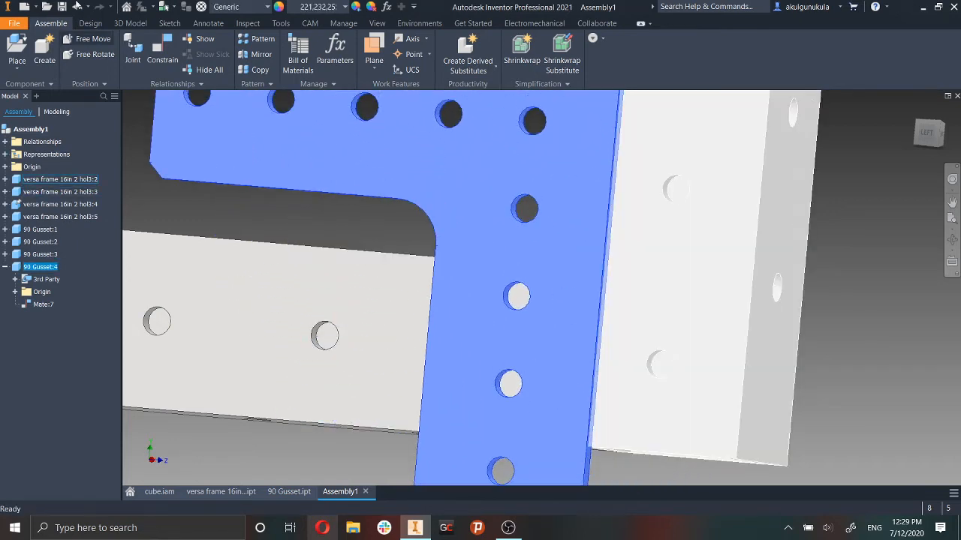
{"action": "left_click", "coordinate": [162, 52]}
{"action": "scroll", "coordinate": [518, 138], "scroll_direction": "down", "scroll_amount": 4}
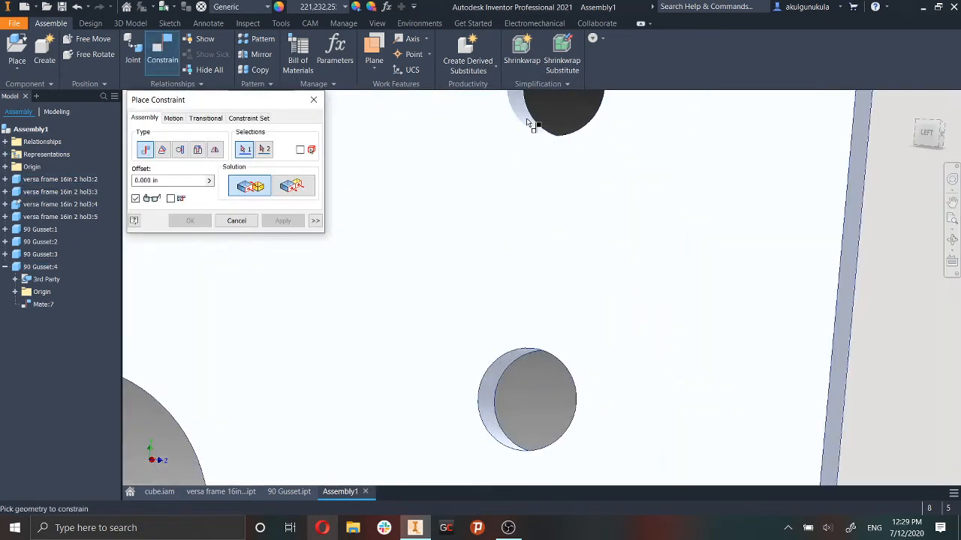
{"action": "left_click", "coordinate": [528, 122]}
{"action": "scroll", "coordinate": [588, 194], "scroll_direction": "up", "scroll_amount": 5}
{"action": "scroll", "coordinate": [555, 309], "scroll_direction": "down", "scroll_amount": 8}
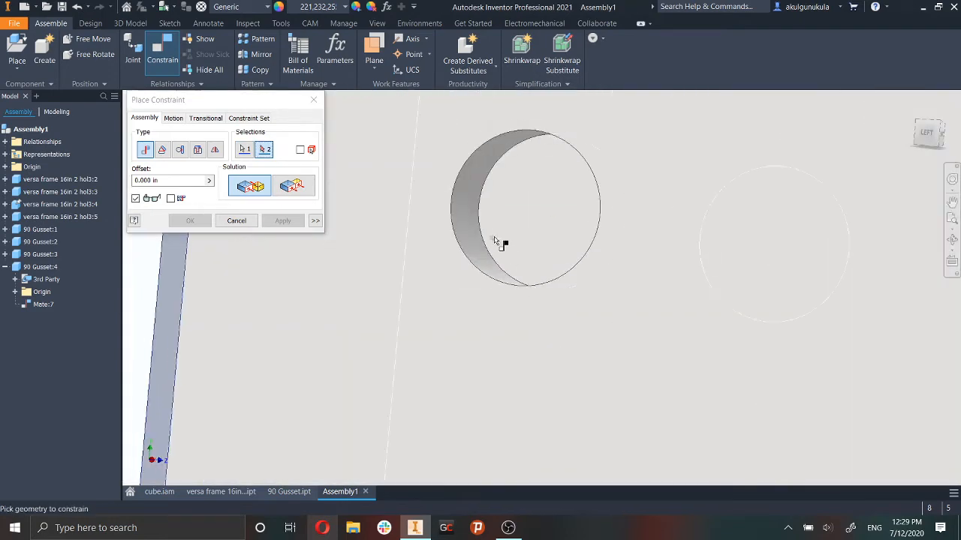
{"action": "left_click", "coordinate": [472, 237]}
{"action": "scroll", "coordinate": [472, 237], "scroll_direction": "up", "scroll_amount": 6}
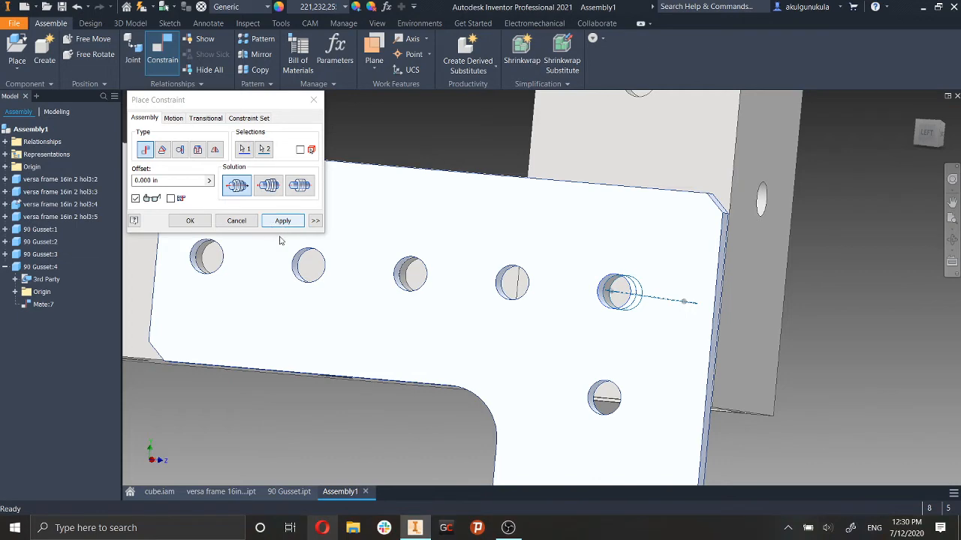
{"action": "left_click", "coordinate": [282, 220]}
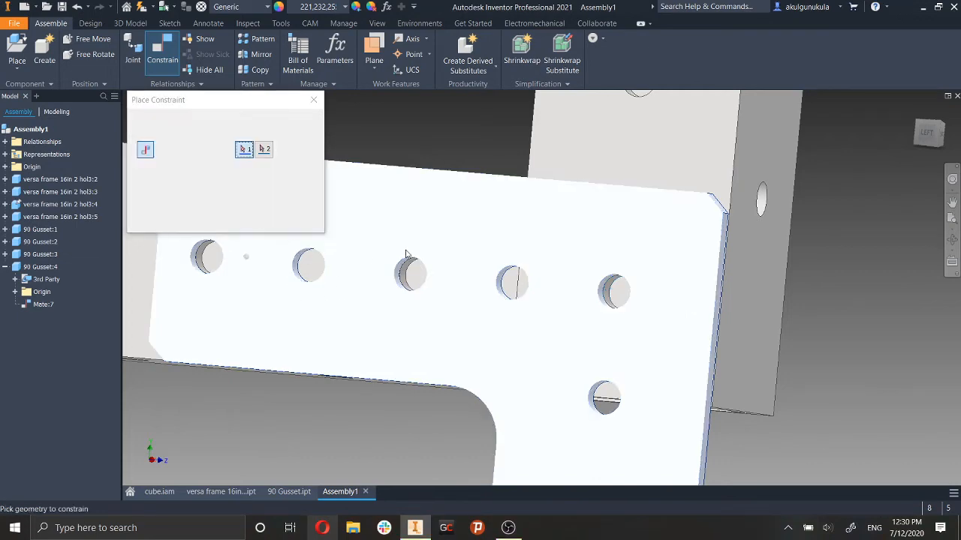
Mate the axis of the gusset arm's outer end hole with the upright's third hole from the corner and end the constraint placement.
{"action": "scroll", "coordinate": [173, 255], "scroll_direction": "down", "scroll_amount": 6}
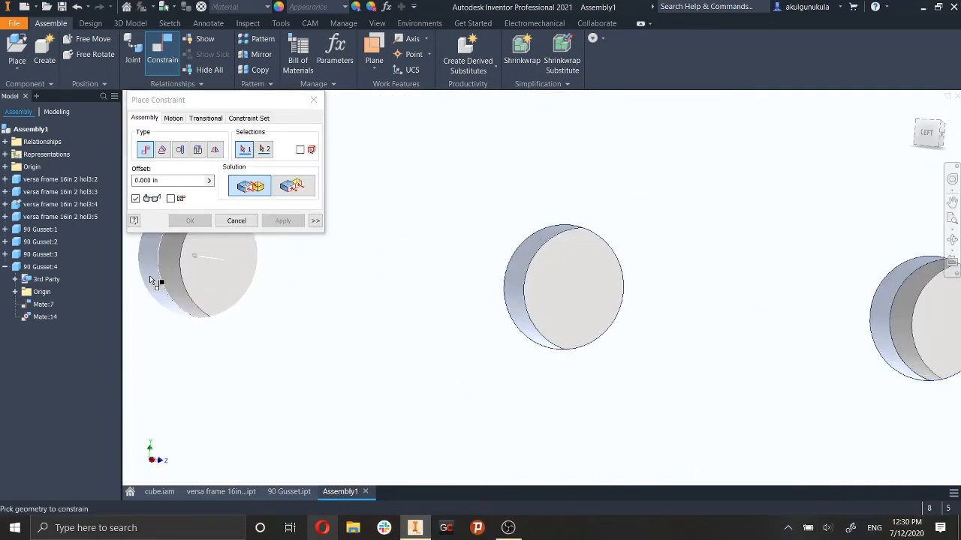
{"action": "left_click", "coordinate": [150, 276]}
{"action": "scroll", "coordinate": [149, 275], "scroll_direction": "up", "scroll_amount": 6}
{"action": "scroll", "coordinate": [613, 118], "scroll_direction": "down", "scroll_amount": 6}
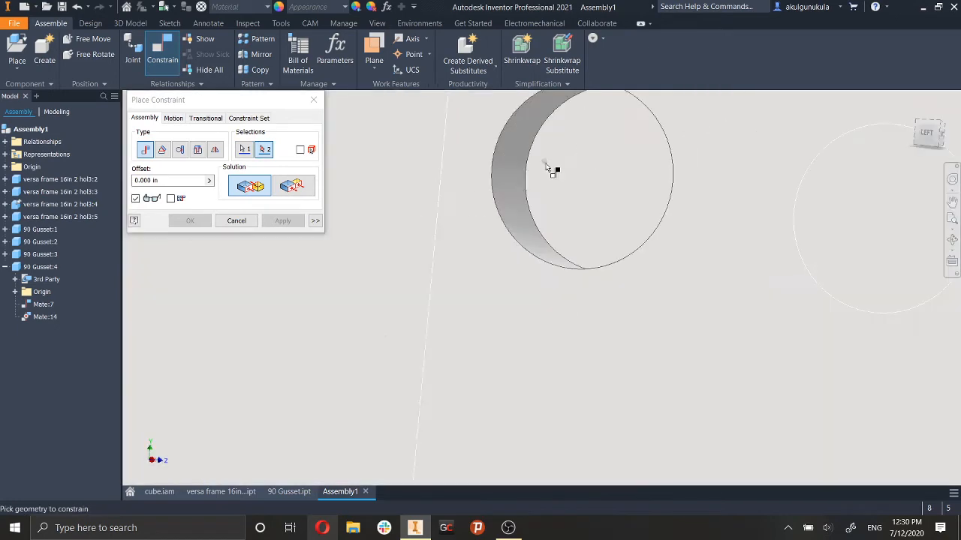
{"action": "left_click", "coordinate": [511, 172]}
{"action": "scroll", "coordinate": [512, 173], "scroll_direction": "up", "scroll_amount": 6}
{"action": "left_click", "coordinate": [282, 220]}
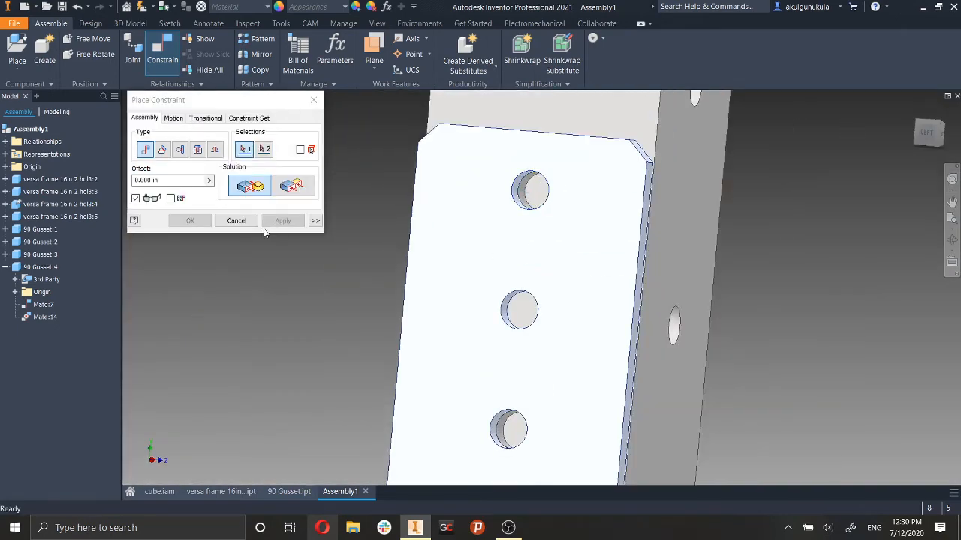
{"action": "left_click", "coordinate": [236, 220]}
Look over the gusseted square frame, switch to the cube.iam assembly and examine how its squares, tubes and corner gussets fit together.
{"action": "scroll", "coordinate": [536, 356], "scroll_direction": "up", "scroll_amount": 6}
{"action": "middle_click_drag", "start_coordinate": [709, 477], "coordinate": [714, 450]}
{"action": "scroll", "coordinate": [716, 413], "scroll_direction": "up", "scroll_amount": 5}
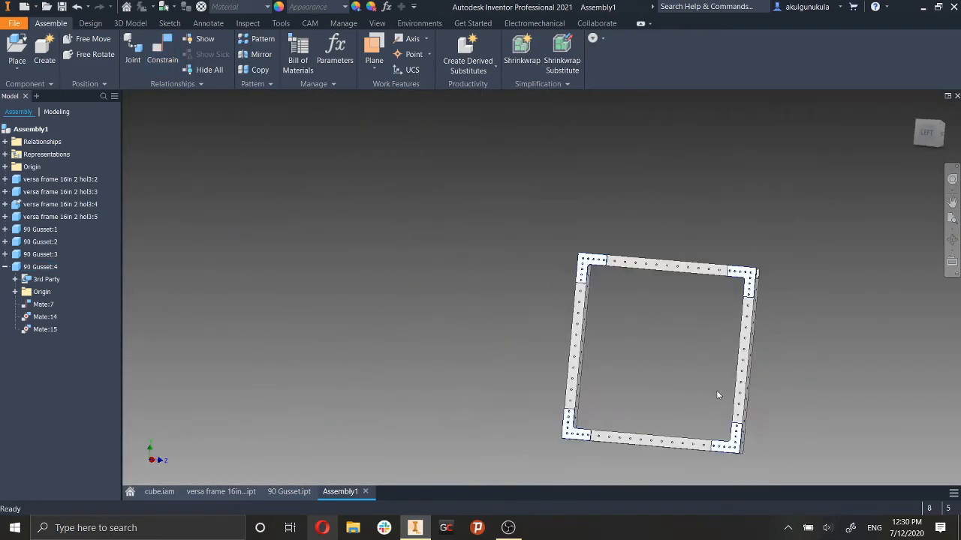
{"action": "middle_click_drag", "start_coordinate": [716, 390], "coordinate": [559, 340]}
{"action": "mouse_move", "coordinate": [623, 379]}
{"action": "middle_mouse_down", "text": "shift"}
{"action": "mouse_move", "coordinate": [492, 378]}
{"action": "mouse_move", "coordinate": [626, 369]}
{"action": "middle_mouse_up", "text": "shift"}
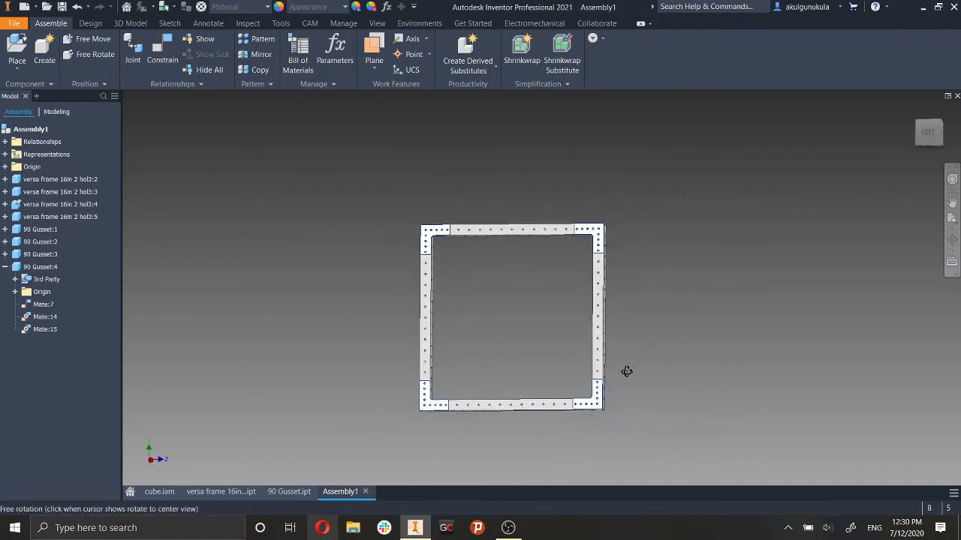
{"action": "left_click", "coordinate": [160, 493]}
{"action": "middle_click_drag", "start_coordinate": [617, 411], "coordinate": [533, 311]}
{"action": "scroll", "coordinate": [533, 312], "scroll_direction": "up", "scroll_amount": 3}
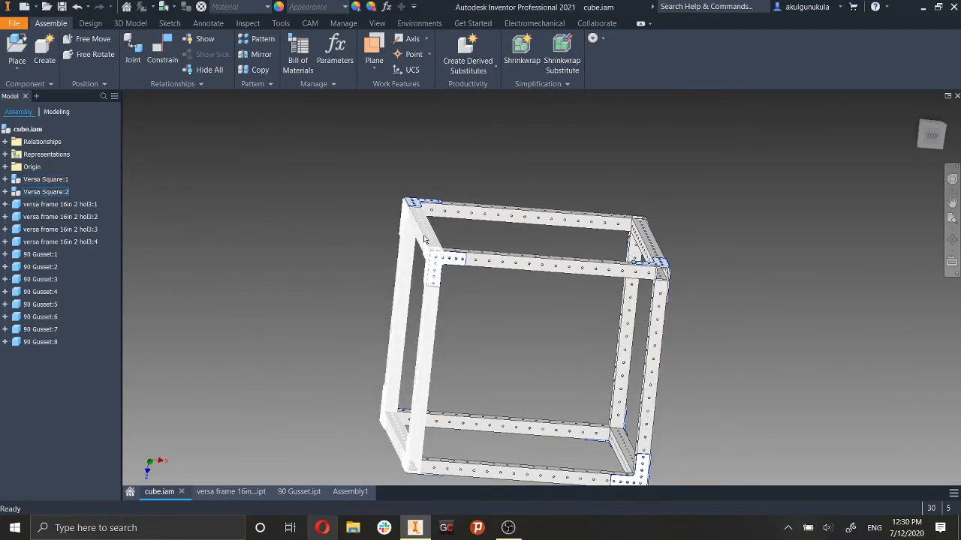
{"action": "left_click_drag", "start_coordinate": [422, 241], "coordinate": [472, 248], "text": "shift"}
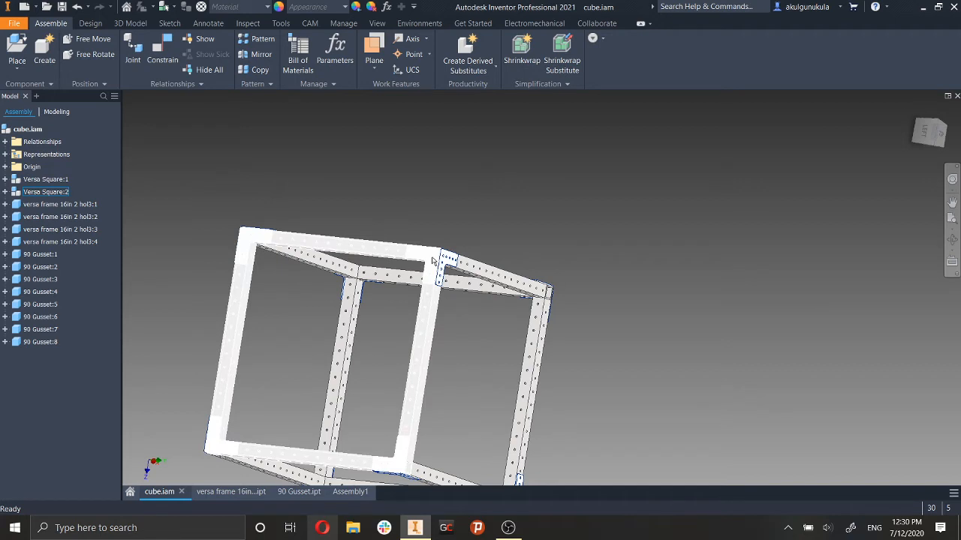
{"action": "mouse_move", "coordinate": [448, 276]}
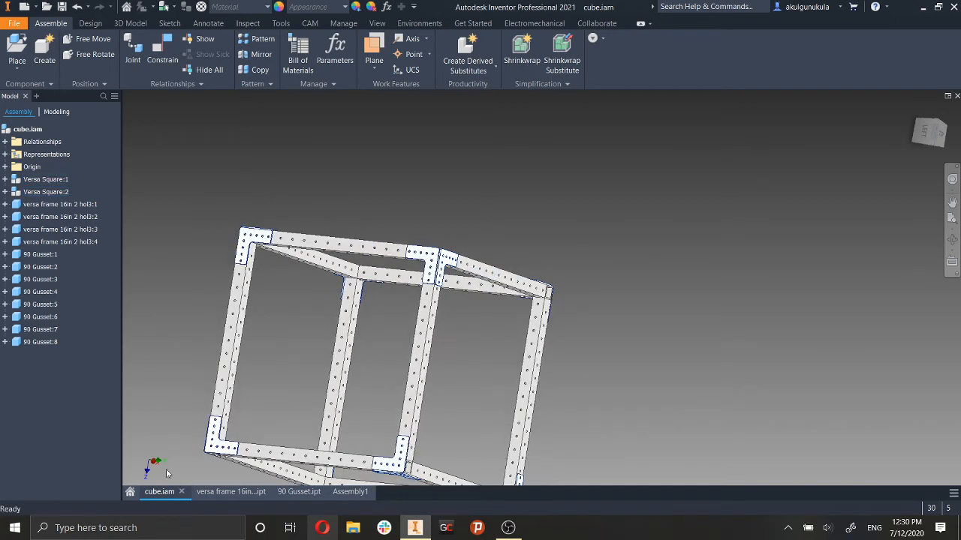
Activate Versa Square:2 for in-place editing in the cube assembly and close the separate versa frame 16in 2 hol3.ipt document.
{"action": "left_click", "coordinate": [369, 255]}
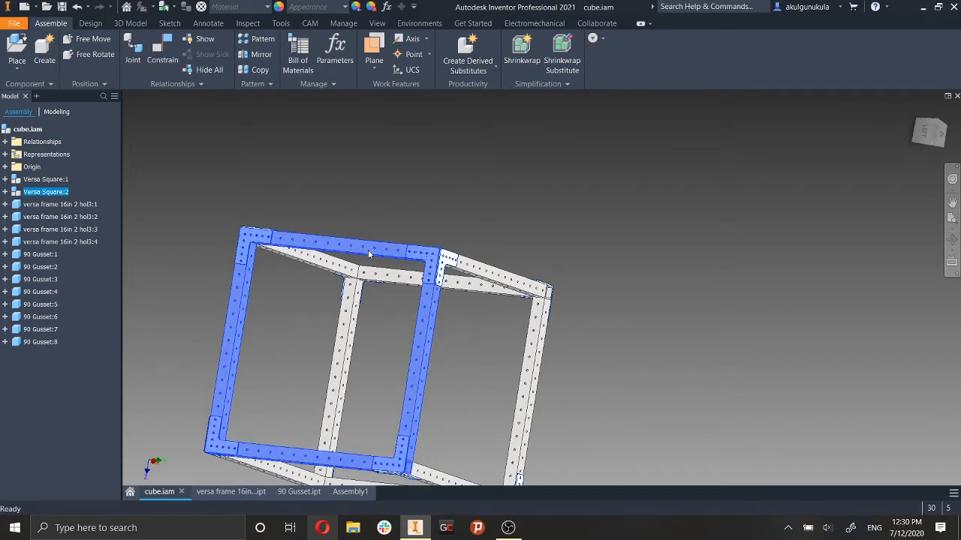
{"action": "right_click", "coordinate": [368, 255]}
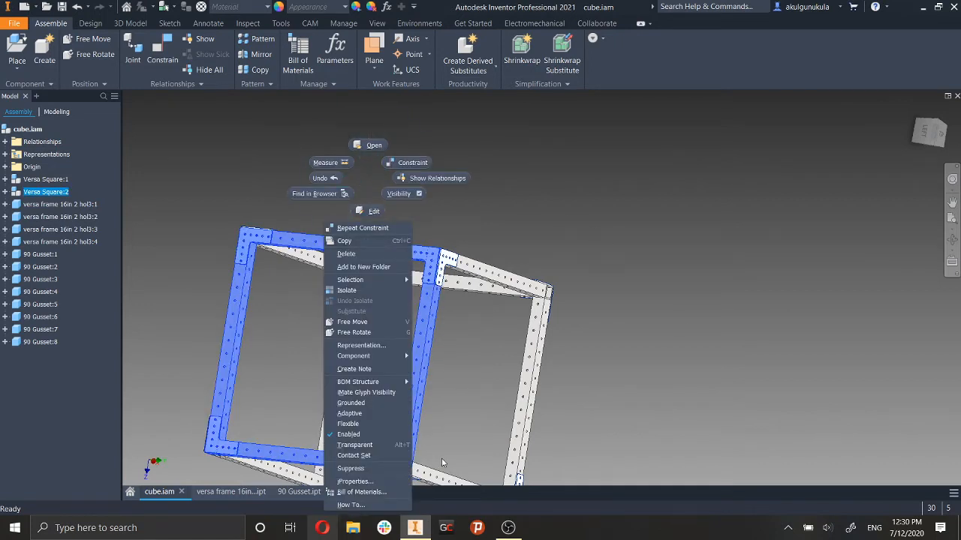
{"action": "left_click", "coordinate": [478, 341]}
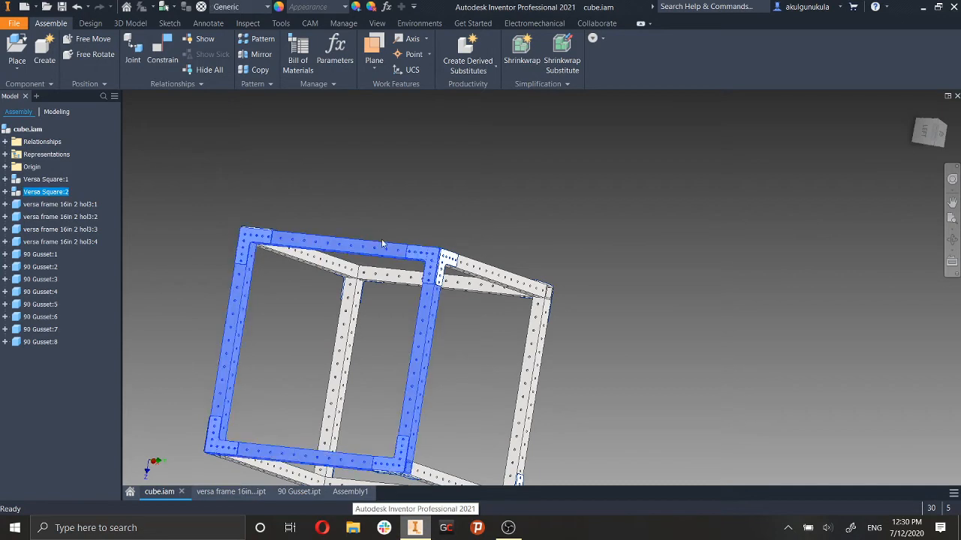
{"action": "double_click", "coordinate": [371, 252]}
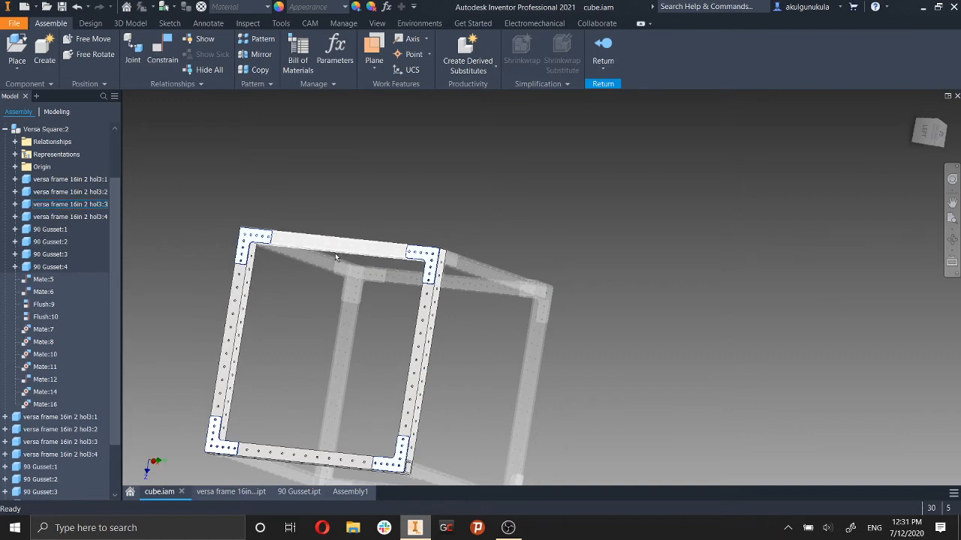
{"action": "double_click", "coordinate": [355, 257]}
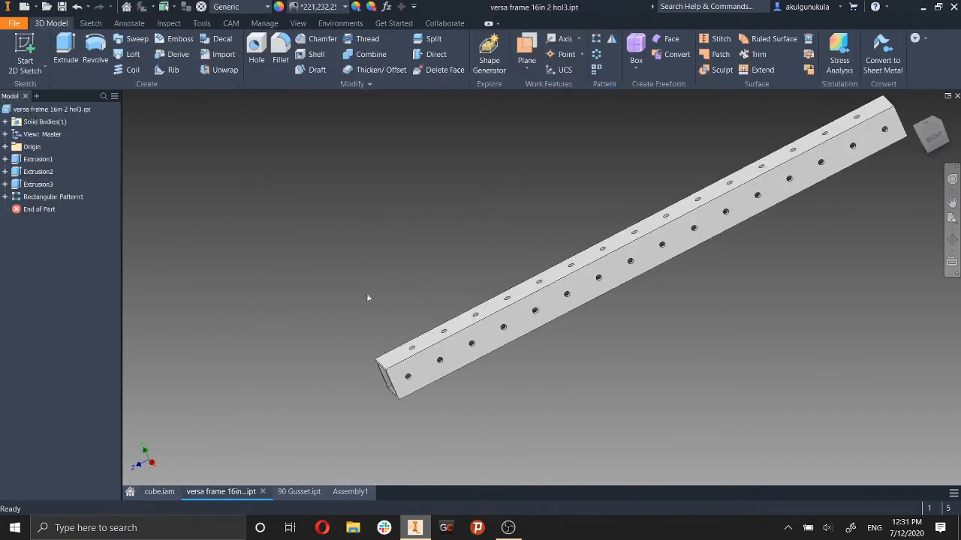
{"action": "left_click", "coordinate": [265, 492]}
Enter in-place editing of the upper tube inside Versa Square:2 and return level by level to the whole cube assembly.
{"action": "left_click", "coordinate": [343, 247]}
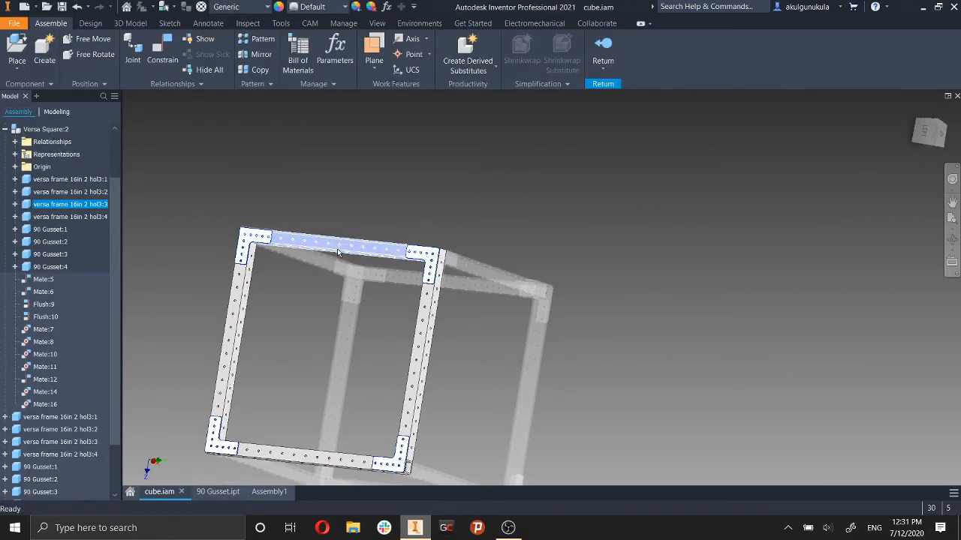
{"action": "double_click", "coordinate": [343, 254]}
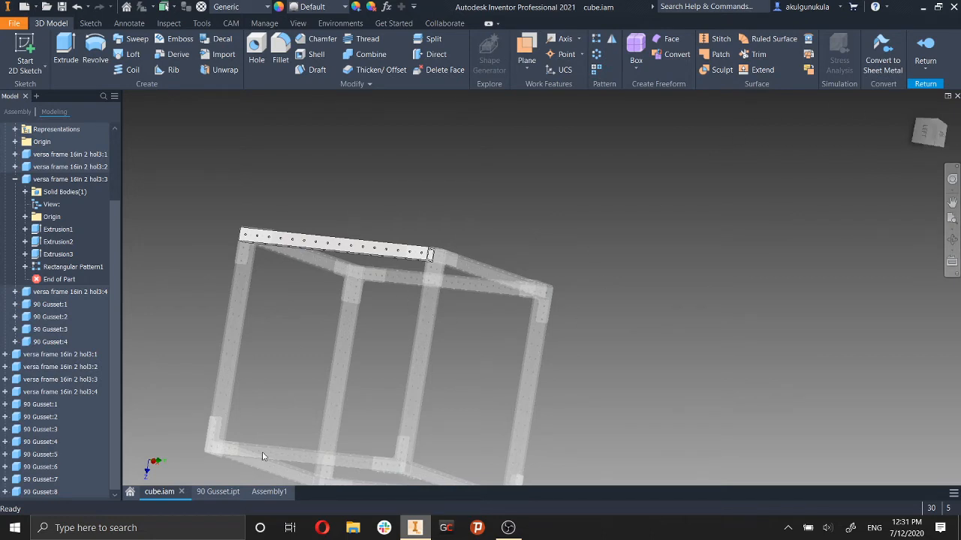
{"action": "left_click", "coordinate": [933, 53]}
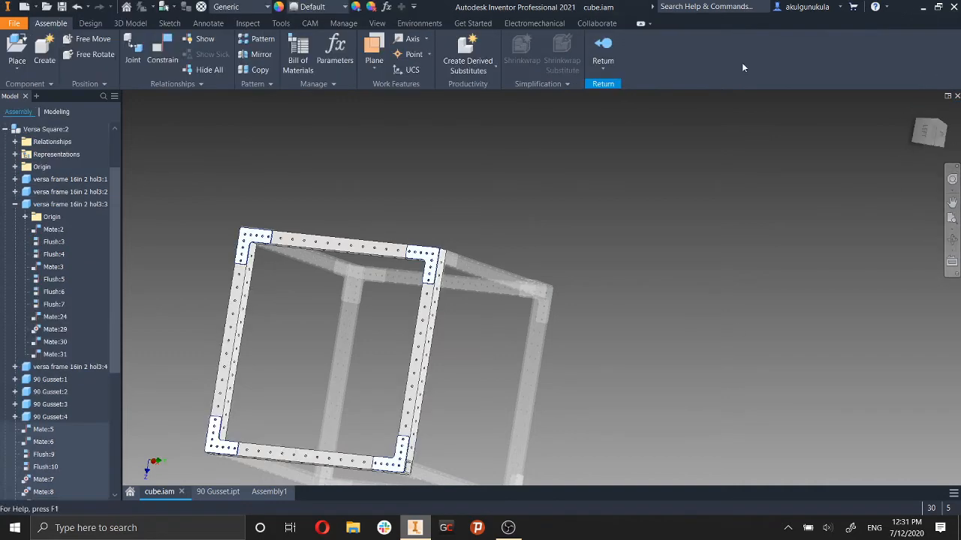
{"action": "left_click", "coordinate": [600, 46]}
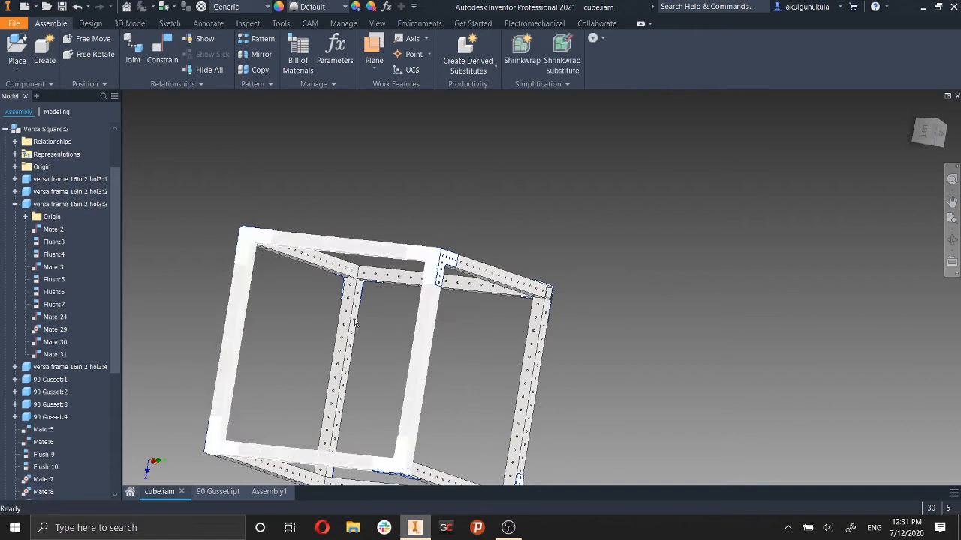
Step in and out of Versa Square:2, reopen its upper tube for in-place editing, and return directly to the top-level assembly.
{"action": "double_click", "coordinate": [391, 248]}
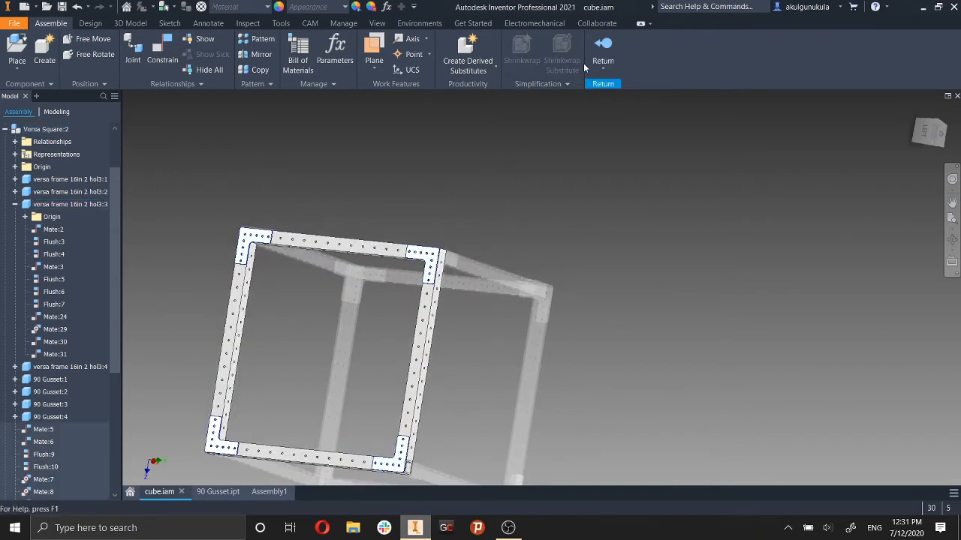
{"action": "left_click", "coordinate": [596, 48]}
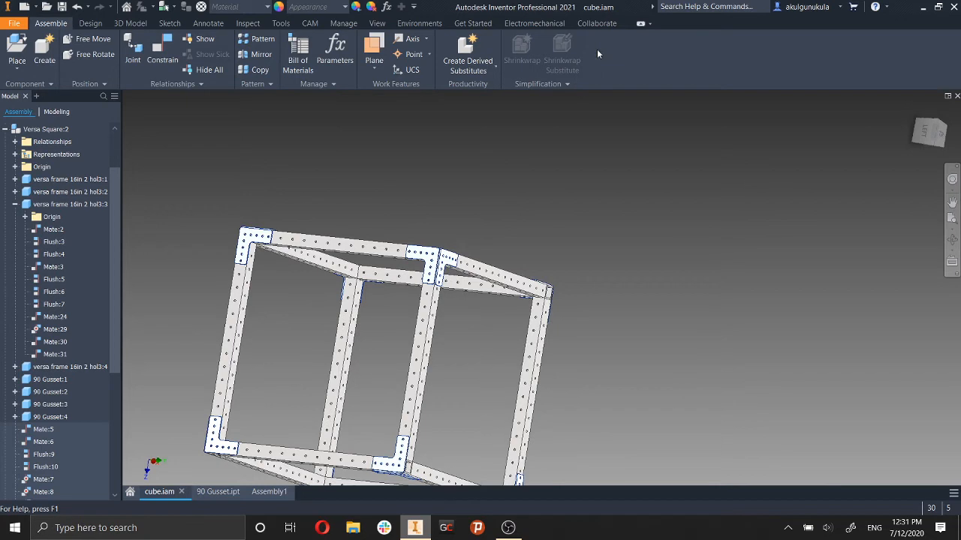
{"action": "double_click", "coordinate": [354, 239]}
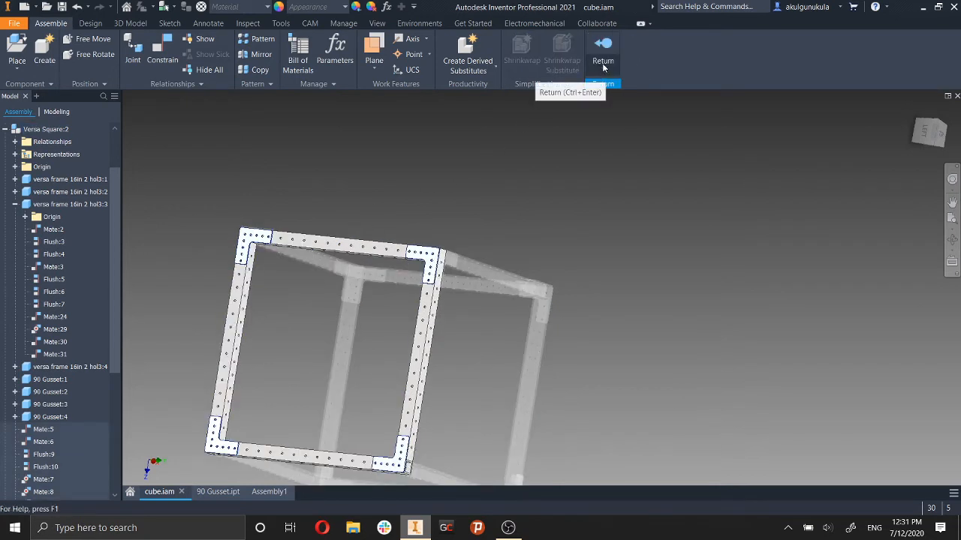
{"action": "left_click", "coordinate": [365, 242]}
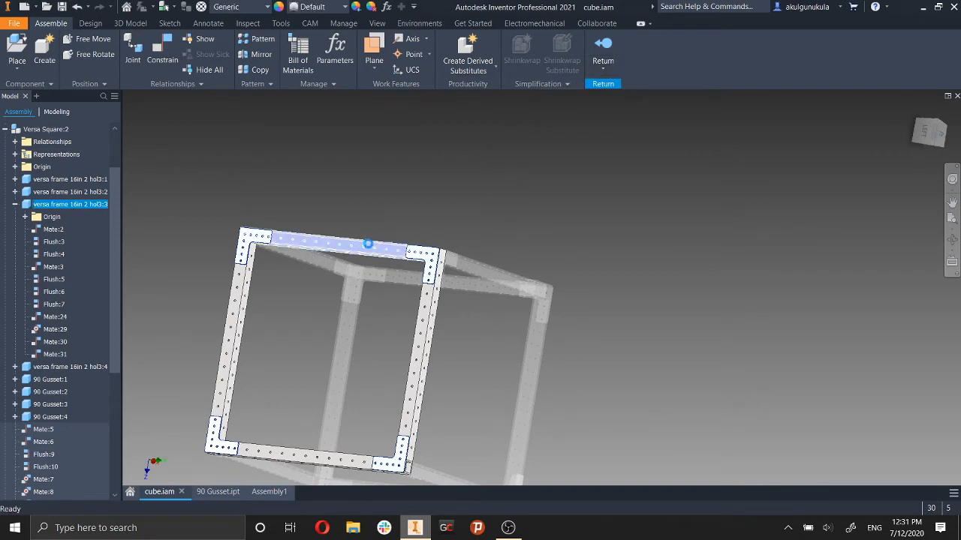
{"action": "double_click", "coordinate": [368, 244]}
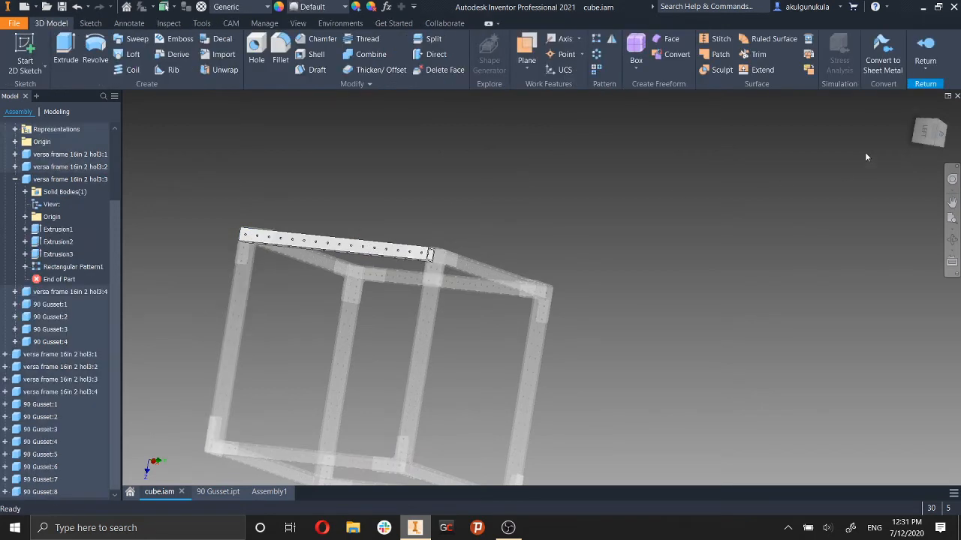
{"action": "left_click", "coordinate": [925, 71]}
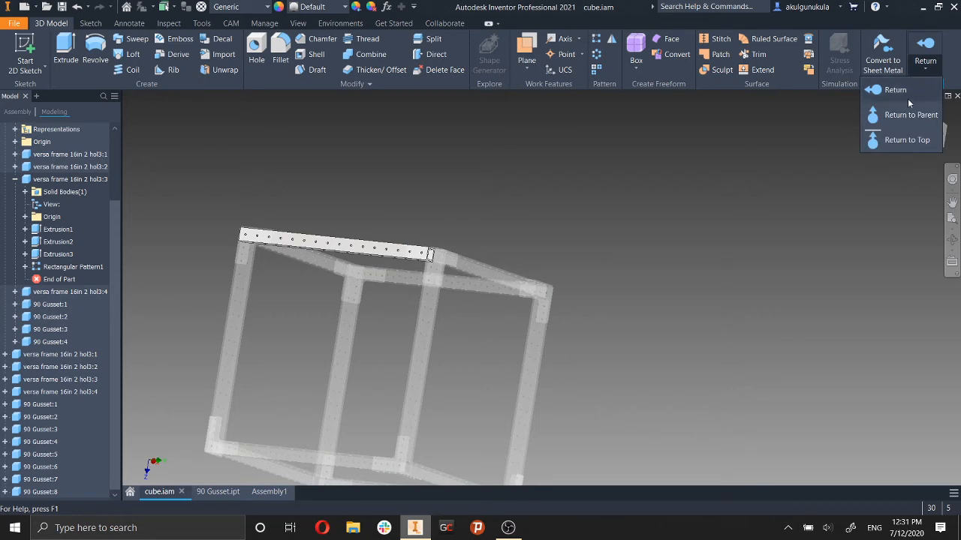
{"action": "left_click", "coordinate": [897, 144]}
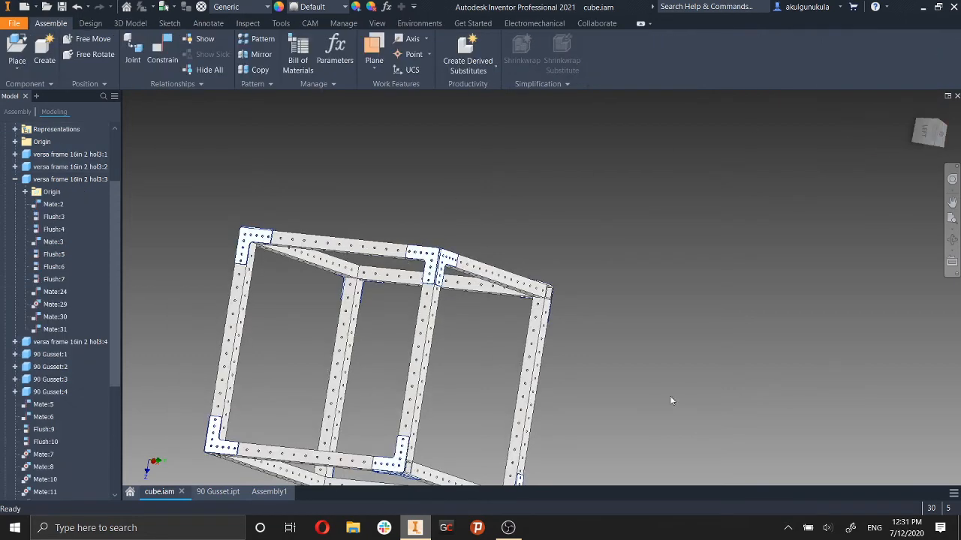
Bring the whole cube into view and collapse the expanded tube and relationship entries in the model tree.
{"action": "middle_click_drag", "start_coordinate": [723, 291], "coordinate": [734, 188]}
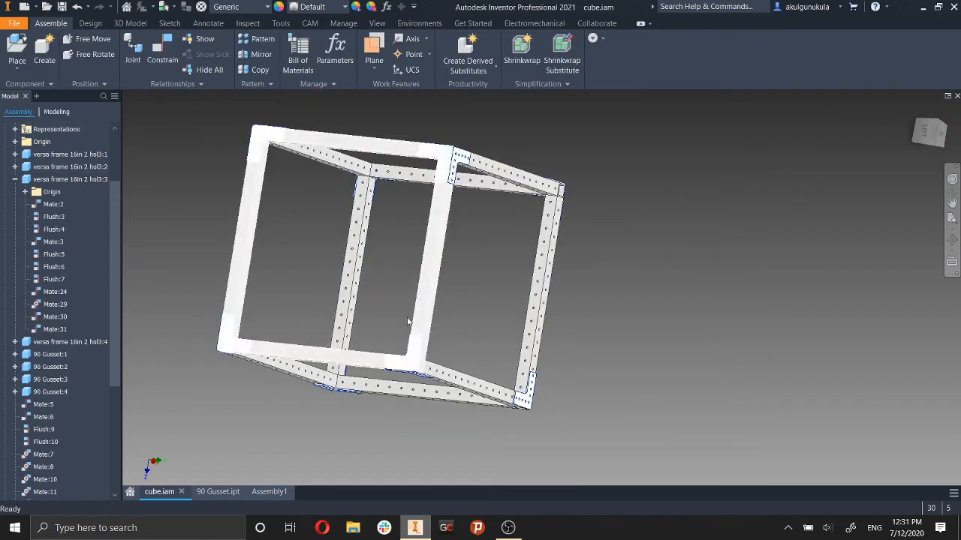
{"action": "left_click", "coordinate": [14, 179]}
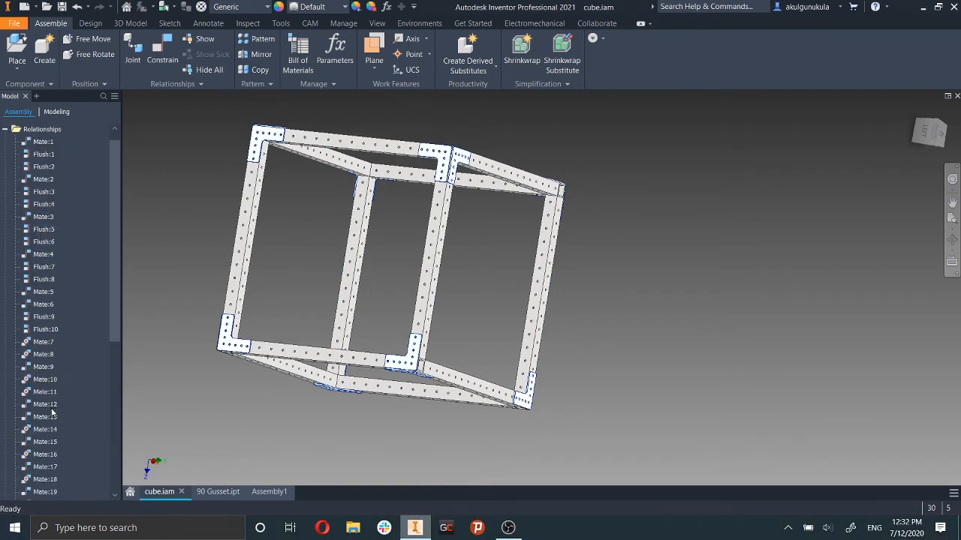
{"action": "left_click", "coordinate": [4, 129]}
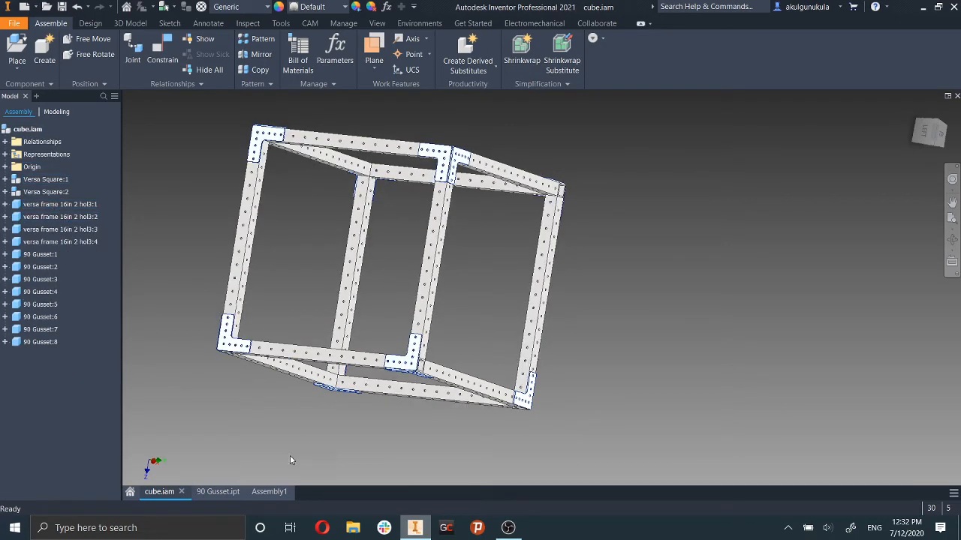
Switch to the Assembly1 square frame, start saving it as a new file and list the available save locations.
{"action": "left_click", "coordinate": [266, 492]}
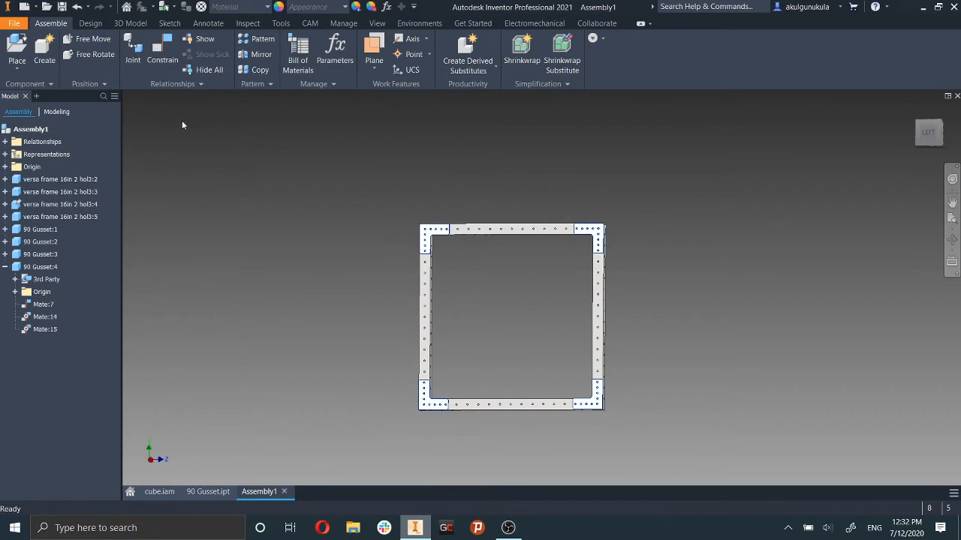
{"action": "left_click", "coordinate": [12, 23]}
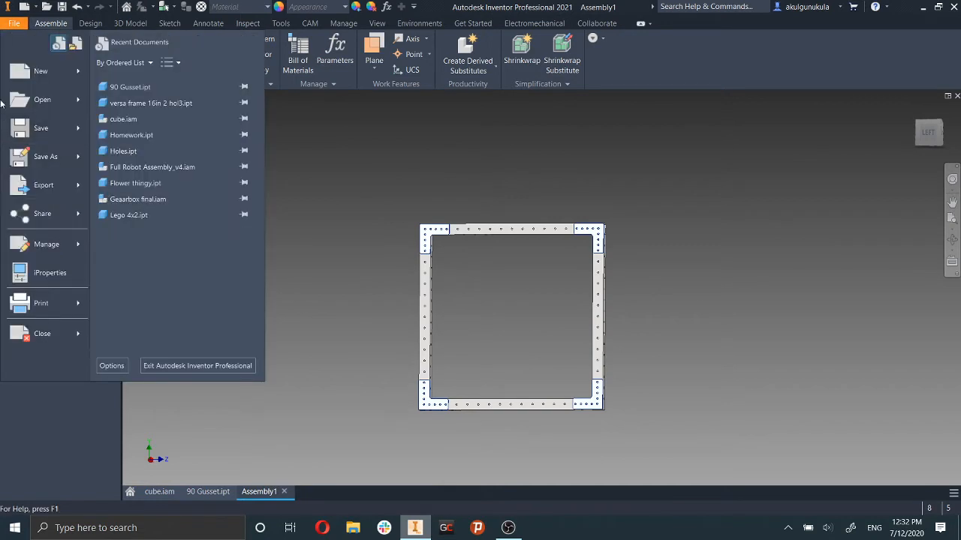
{"action": "left_click", "coordinate": [56, 159]}
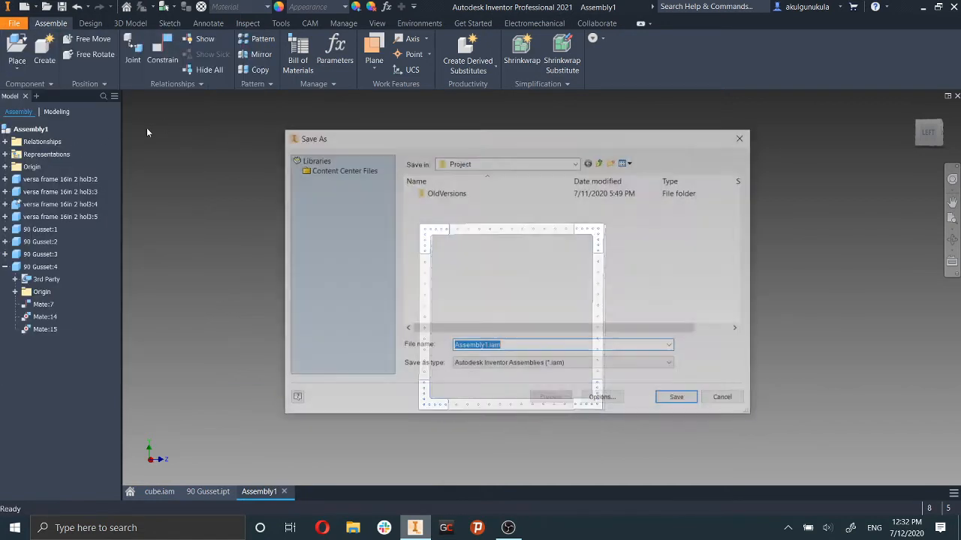
{"action": "left_click", "coordinate": [505, 163]}
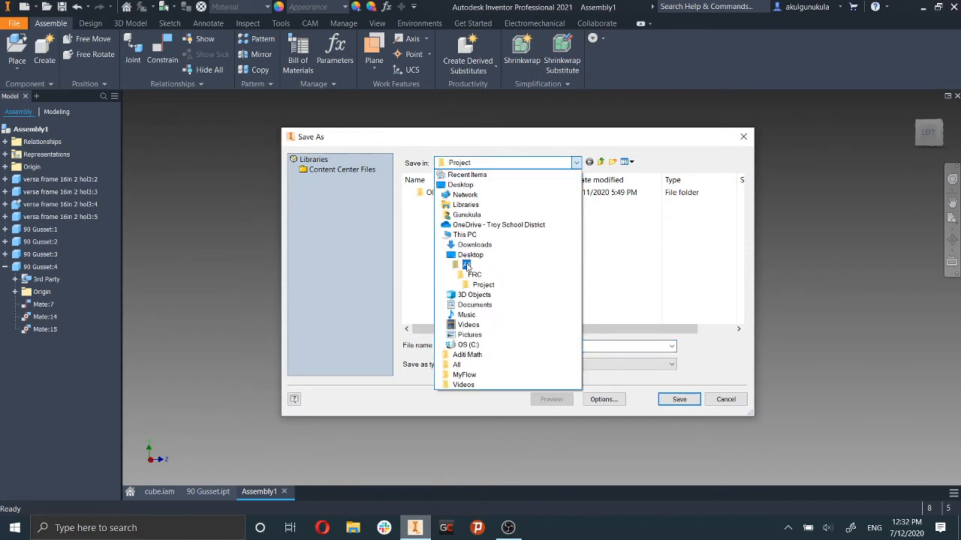
Save the frame assembly as "Sideface versaframe" in the Project folder inside FRC.
{"action": "left_click", "coordinate": [466, 265]}
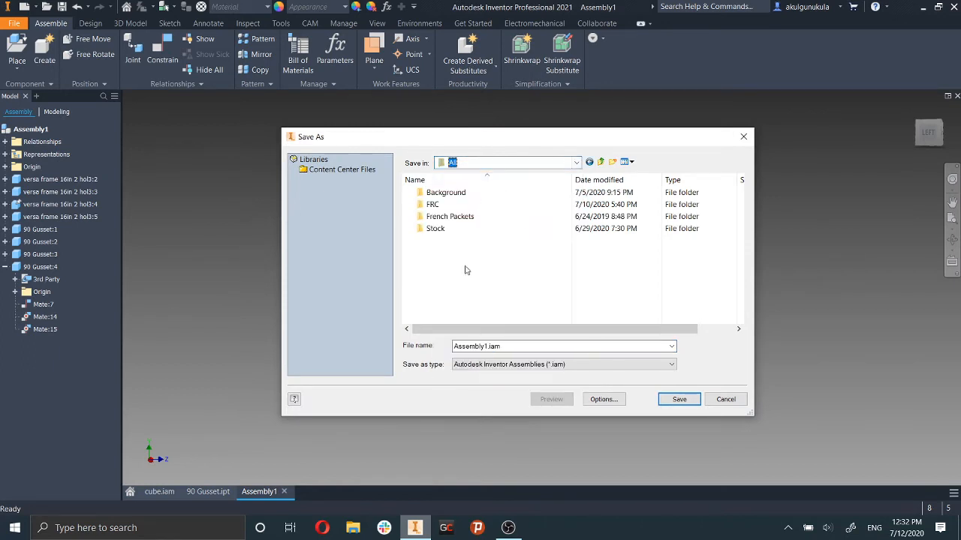
{"action": "double_click", "coordinate": [461, 206]}
{"action": "double_click", "coordinate": [458, 230]}
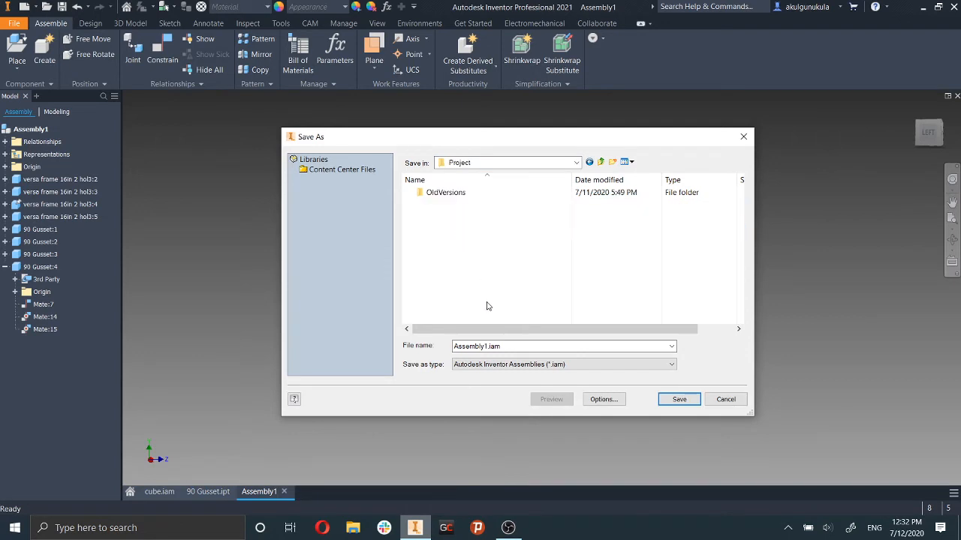
{"action": "double_click", "coordinate": [502, 346]}
{"action": "type", "text": "sD"}
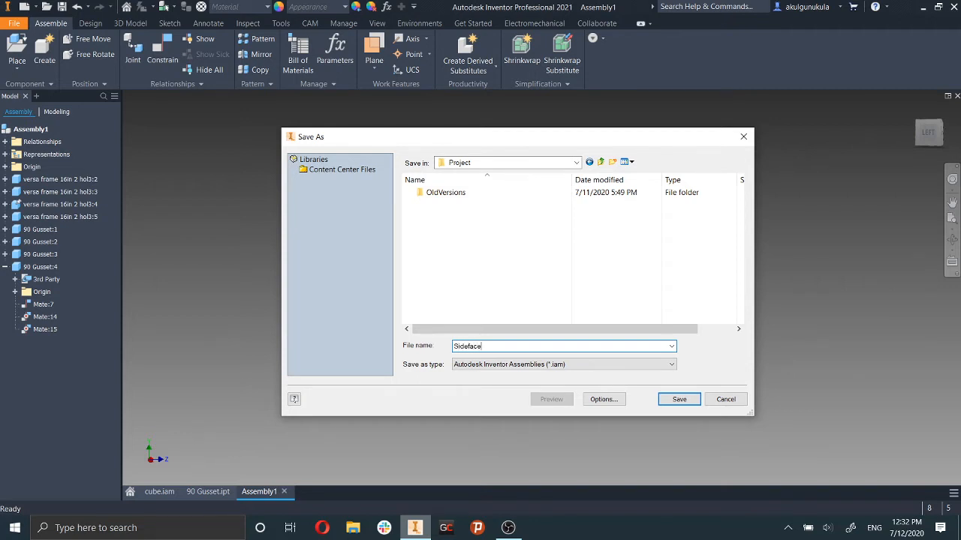
{"action": "type", "text": "deface versaframe"}
{"action": "left_click", "coordinate": [681, 402]}
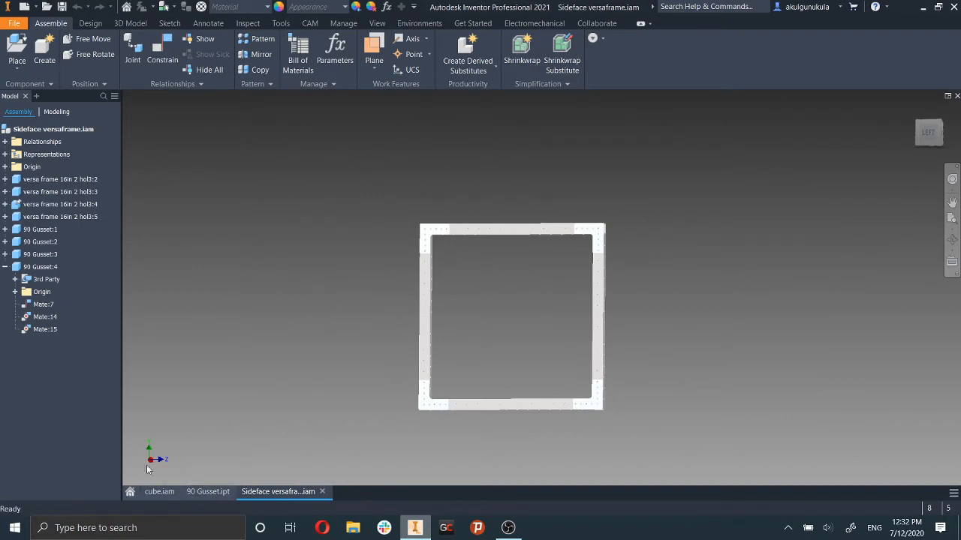
Create a new assembly file from the home page.
{"action": "left_click", "coordinate": [130, 491]}
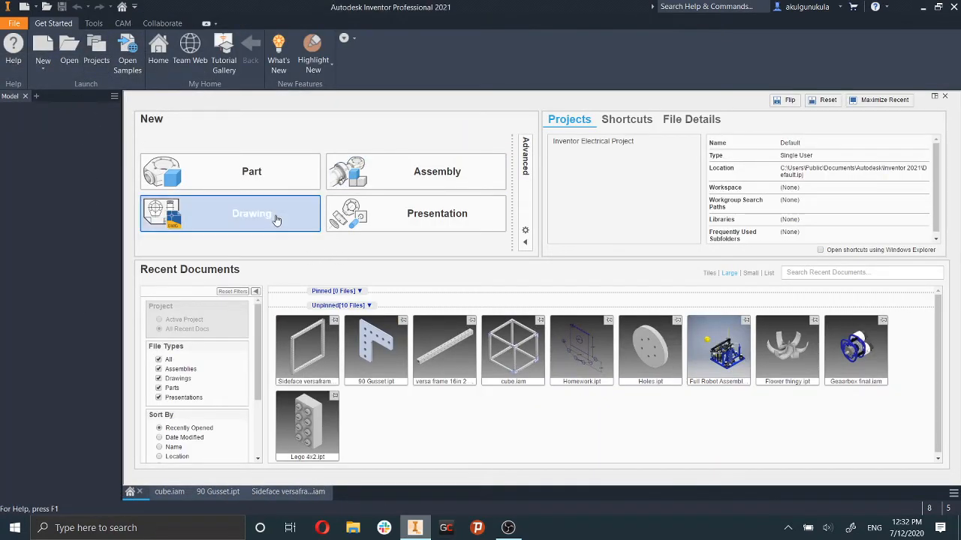
{"action": "left_click", "coordinate": [169, 493]}
{"action": "left_click", "coordinate": [132, 490]}
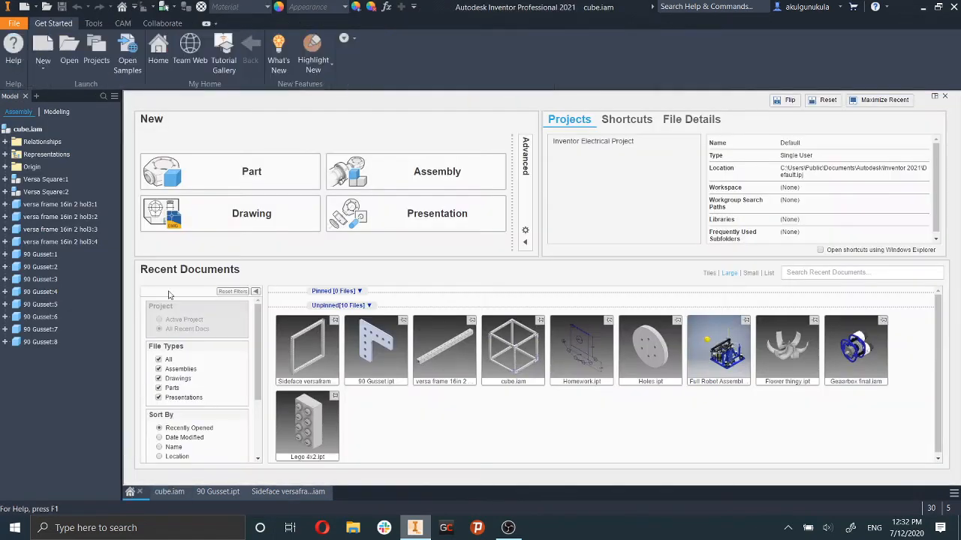
{"action": "left_click", "coordinate": [410, 182]}
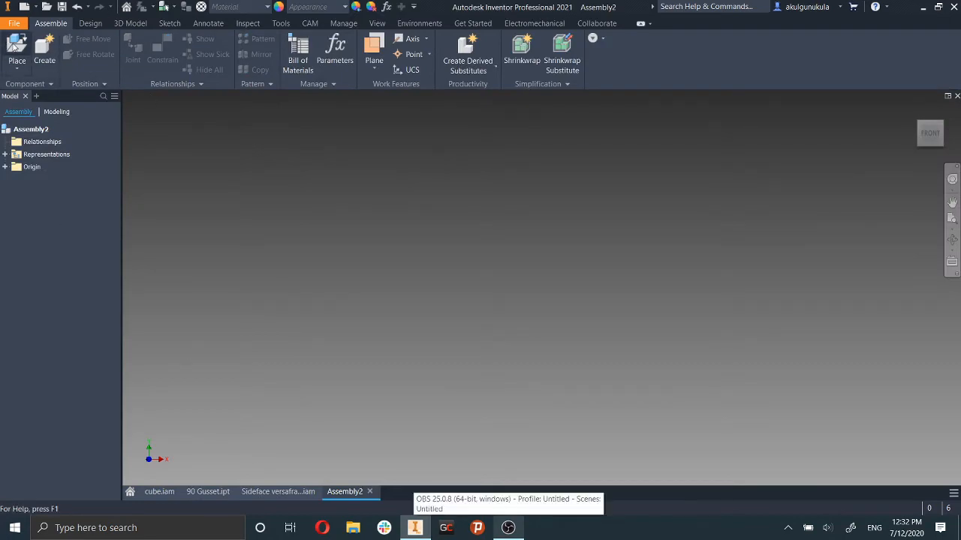
Place a first instance of Sideface versaframe.iam from the FRC Project folder into the new assembly.
{"action": "left_click", "coordinate": [16, 48]}
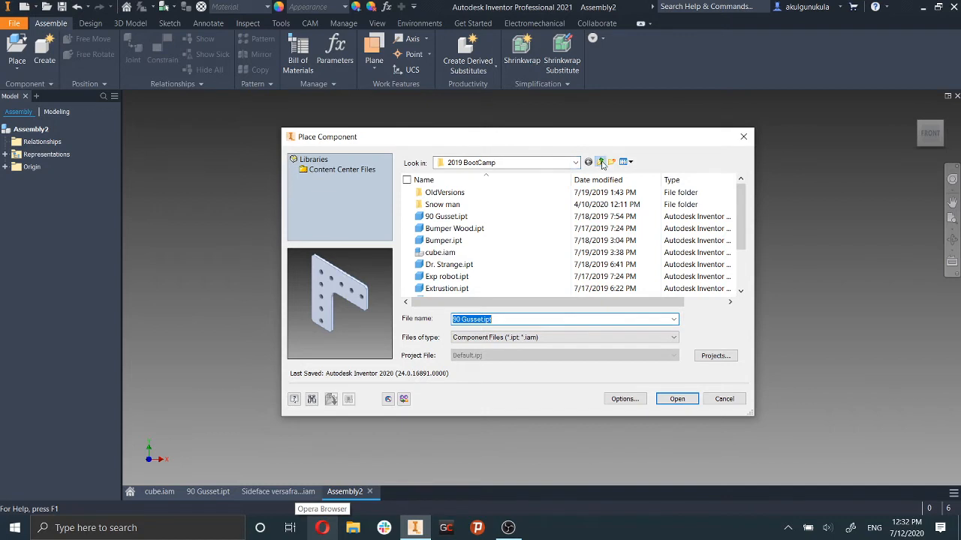
{"action": "left_click", "coordinate": [600, 162]}
{"action": "left_click", "coordinate": [601, 162]}
{"action": "left_click", "coordinate": [600, 162]}
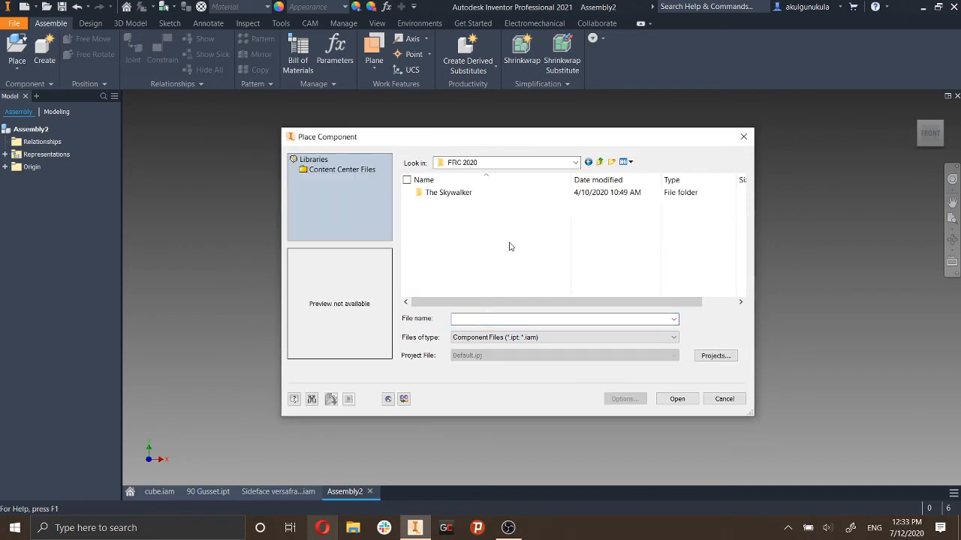
{"action": "left_click", "coordinate": [600, 162]}
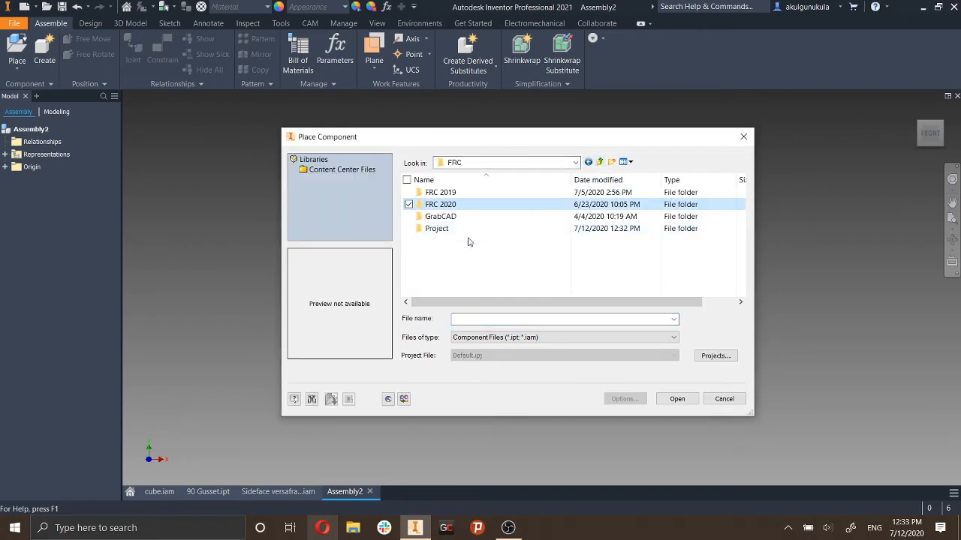
{"action": "left_click", "coordinate": [470, 233]}
{"action": "double_click", "coordinate": [470, 233]}
{"action": "left_click", "coordinate": [466, 229]}
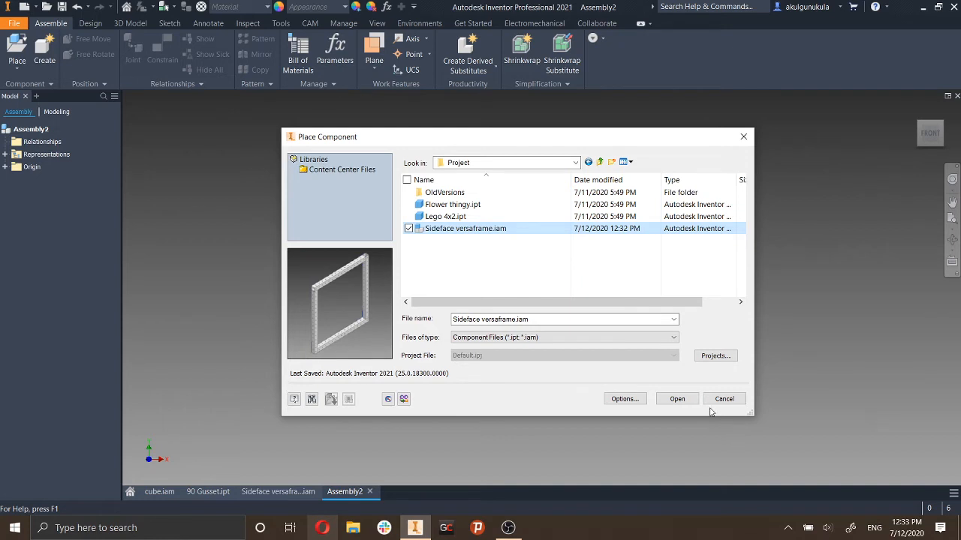
{"action": "left_click", "coordinate": [677, 399]}
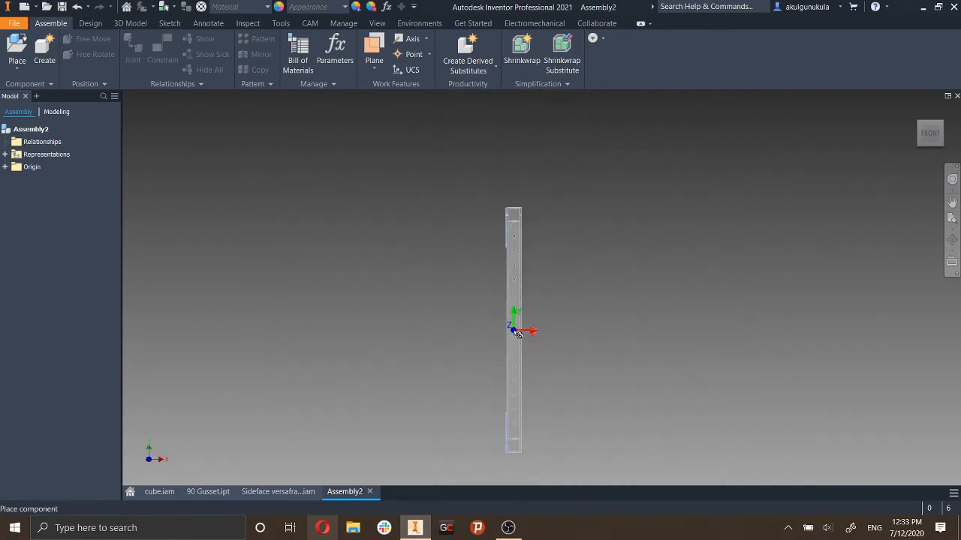
{"action": "middle_click_drag", "start_coordinate": [520, 332], "coordinate": [565, 330], "text": "shift"}
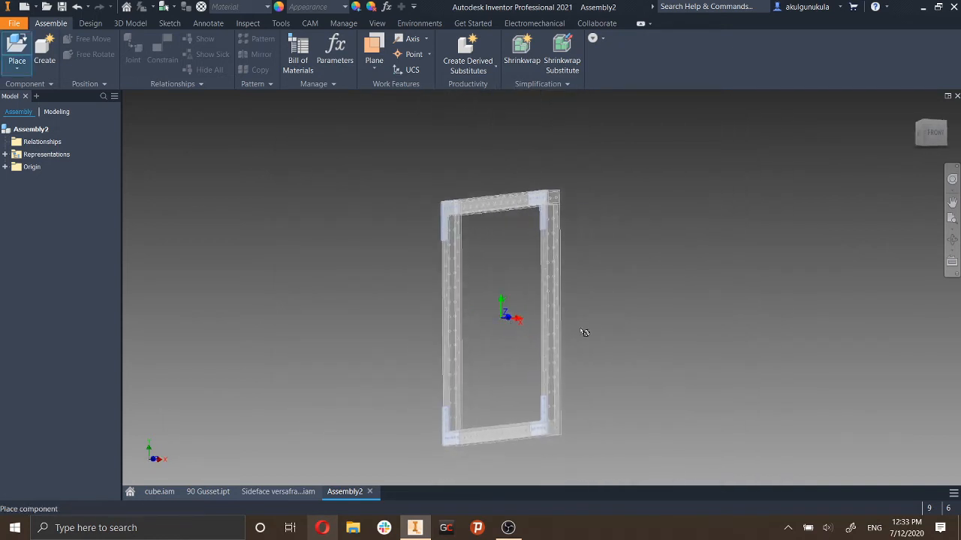
{"action": "left_click", "coordinate": [714, 411]}
Rotate a second Sideface versaframe instance 180° about Y in two 90° turns and place it beside the first frame.
{"action": "scroll", "coordinate": [737, 305], "scroll_direction": "down", "scroll_amount": 3}
{"action": "middle_click_drag", "start_coordinate": [772, 325], "coordinate": [660, 262]}
{"action": "right_click", "coordinate": [624, 238]}
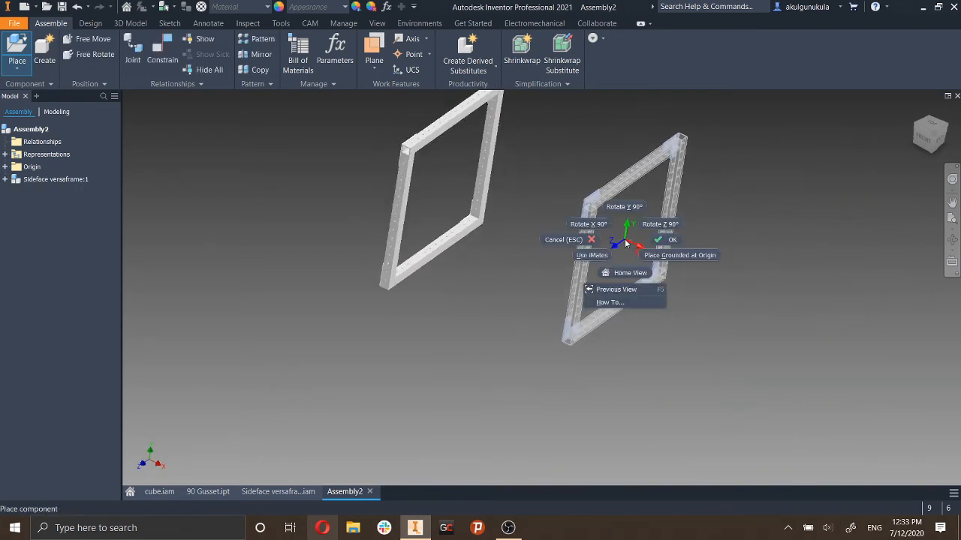
{"action": "left_click", "coordinate": [615, 194]}
{"action": "right_click", "coordinate": [624, 200]}
{"action": "left_click", "coordinate": [620, 160]}
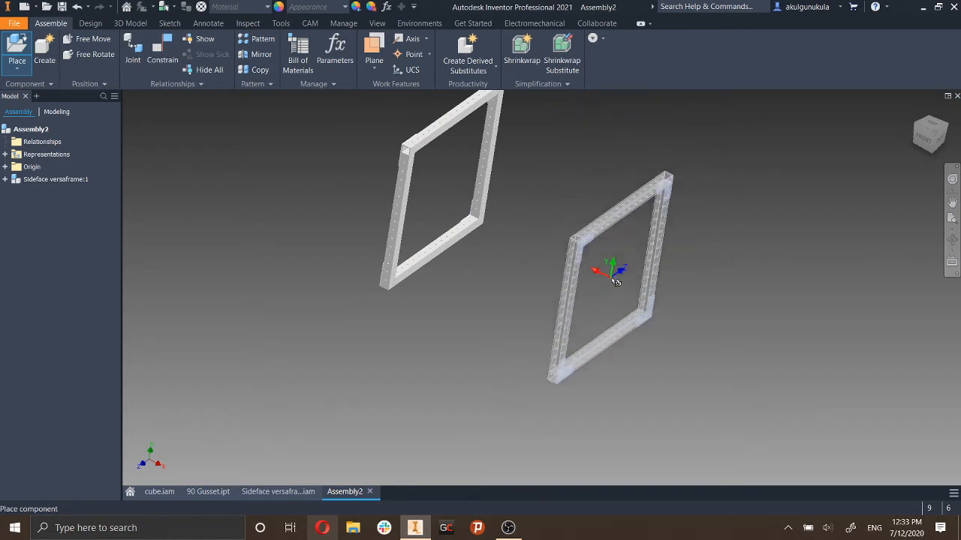
{"action": "left_click", "coordinate": [616, 239]}
{"action": "key", "text": "Escape"}
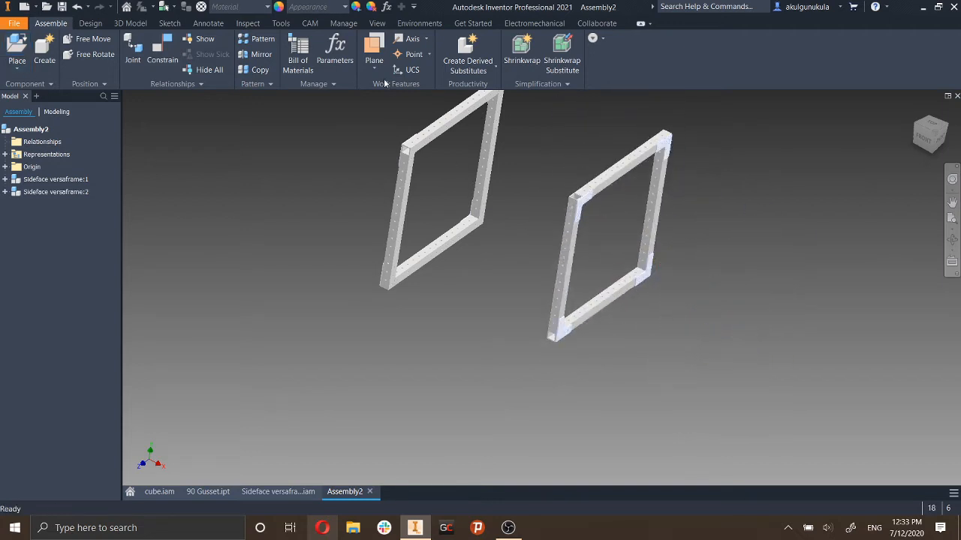
Apply the Shaded with Edges visual style and move the second frame to a position facing the first.
{"action": "left_click", "coordinate": [376, 24]}
{"action": "left_click", "coordinate": [240, 62]}
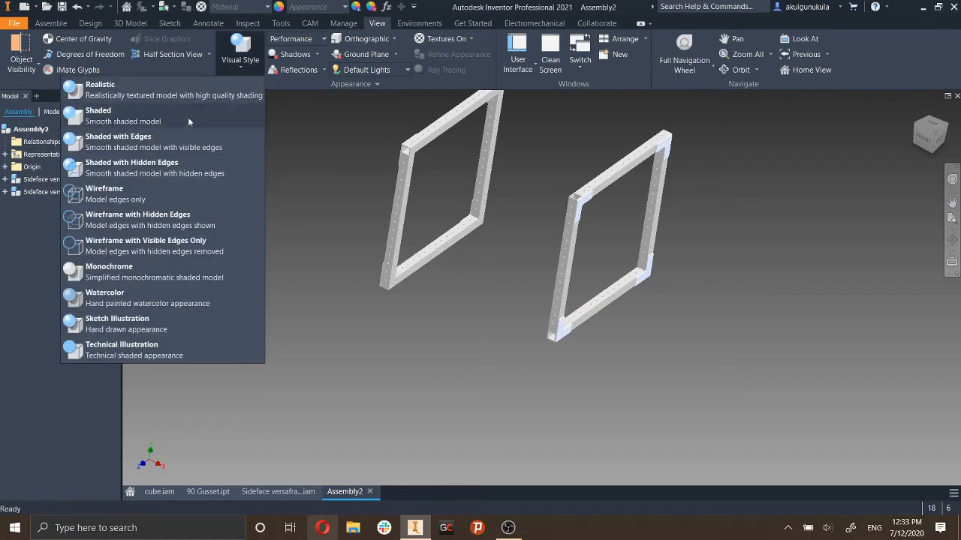
{"action": "left_click", "coordinate": [180, 147]}
{"action": "mouse_move", "coordinate": [699, 312]}
{"action": "middle_mouse_down", "text": "shift"}
{"action": "mouse_move", "coordinate": [767, 283]}
{"action": "mouse_move", "coordinate": [765, 313]}
{"action": "mouse_move", "coordinate": [722, 315]}
{"action": "mouse_move", "coordinate": [718, 407]}
{"action": "middle_mouse_up", "text": "shift"}
{"action": "left_click_drag", "start_coordinate": [598, 301], "coordinate": [564, 313]}
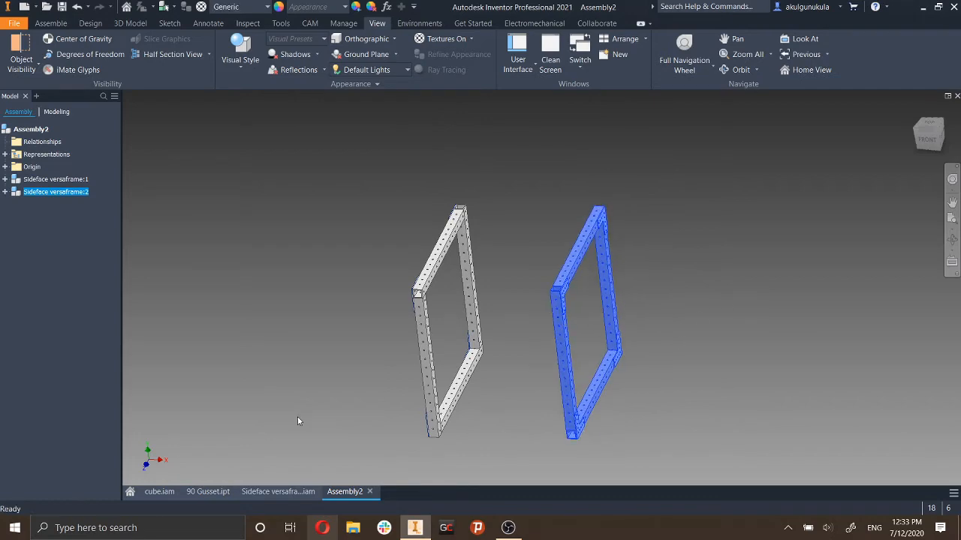
Examine in cube.iam how the beams and gussets connect the two square frames.
{"action": "left_click", "coordinate": [159, 492]}
{"action": "middle_click_drag", "start_coordinate": [481, 289], "coordinate": [600, 270], "text": "shift"}
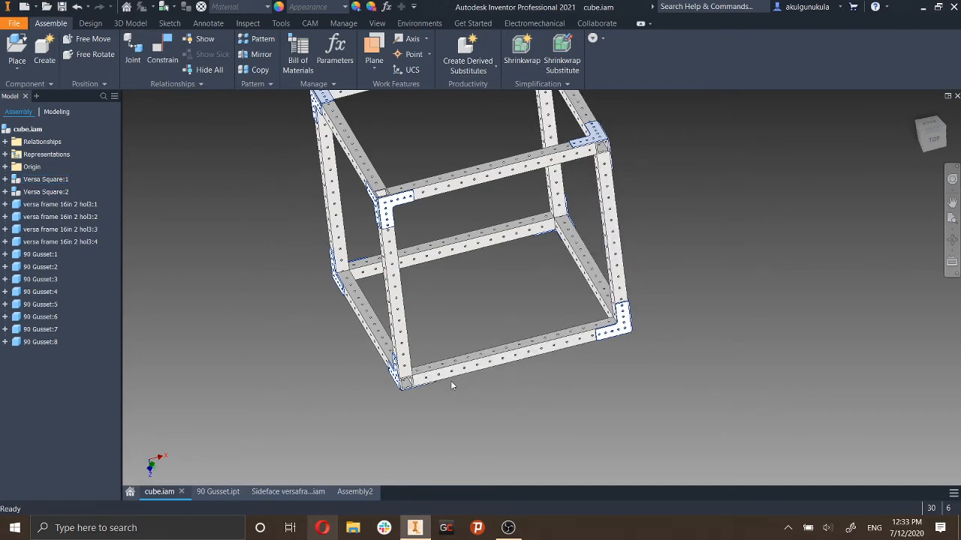
{"action": "left_click", "coordinate": [443, 194]}
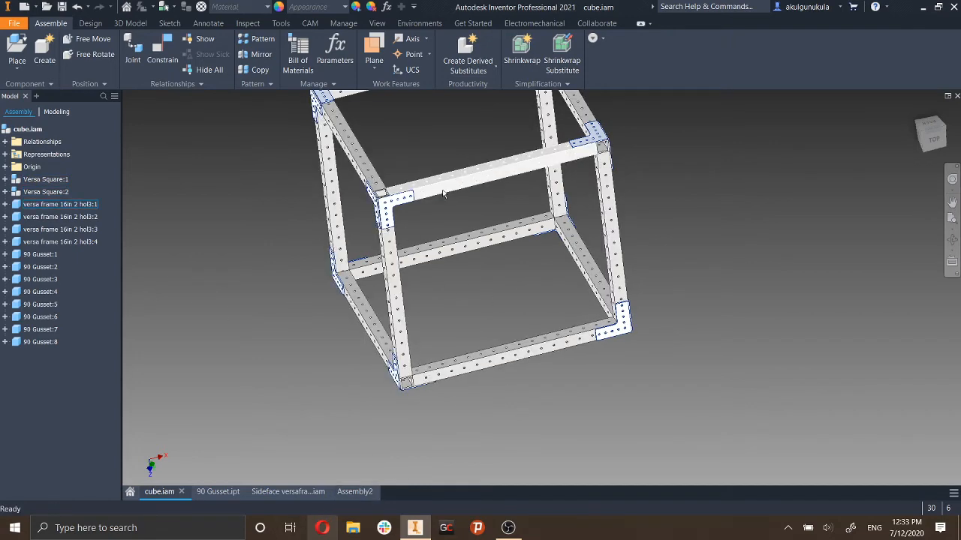
{"action": "middle_click_drag", "start_coordinate": [443, 193], "coordinate": [531, 309], "text": "shift"}
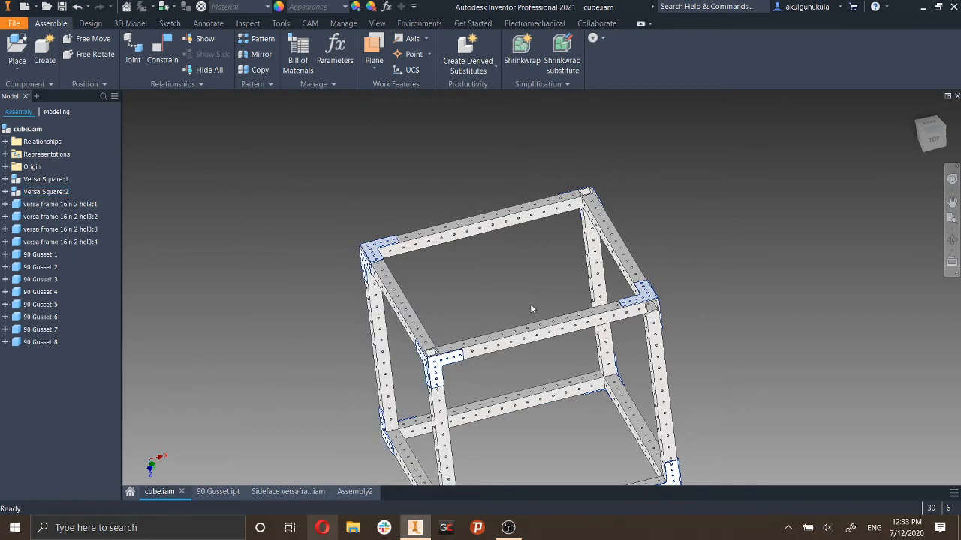
{"action": "middle_click_drag", "start_coordinate": [707, 366], "coordinate": [707, 277]}
{"action": "scroll", "coordinate": [707, 277], "scroll_direction": "down", "scroll_amount": 4}
{"action": "scroll", "coordinate": [697, 293], "scroll_direction": "up", "scroll_amount": 3}
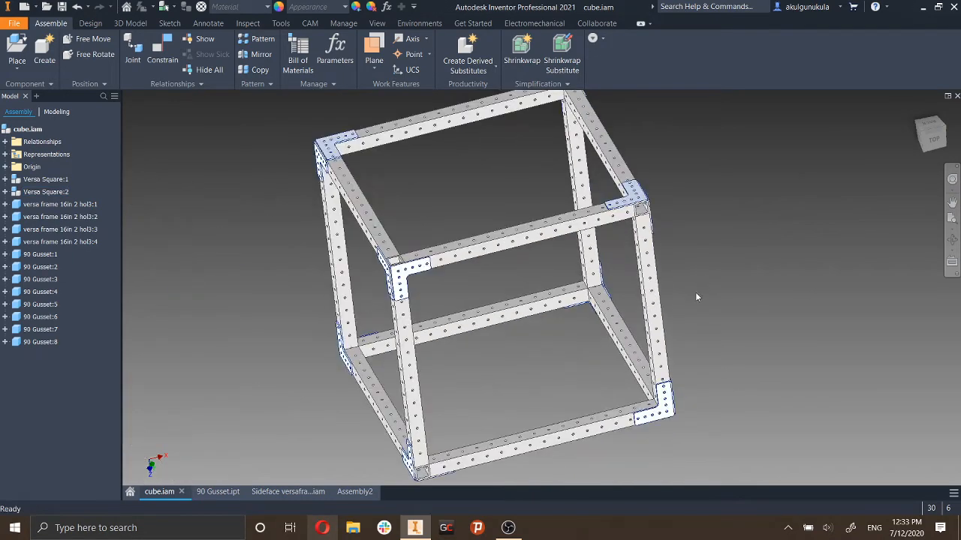
Load versa frame 16in 2 hol3.ipt from the FRC 2019 folder's 2019 BootCamp subfolder for placement in Assembly2.
{"action": "left_click", "coordinate": [355, 491]}
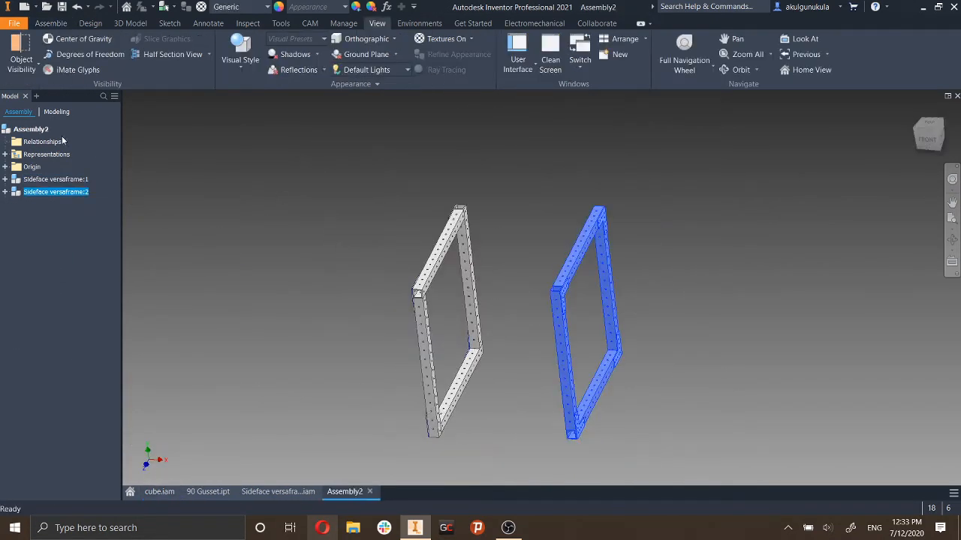
{"action": "left_click", "coordinate": [50, 23]}
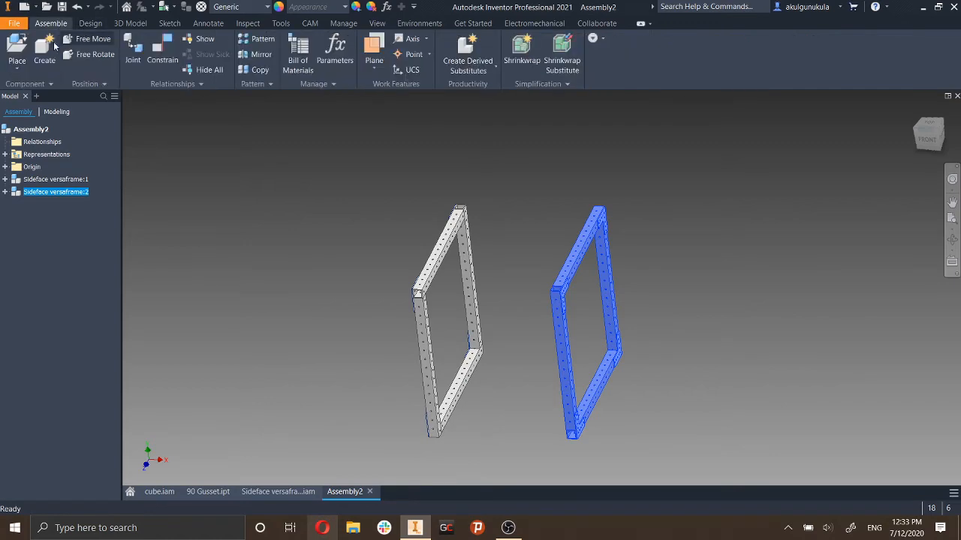
{"action": "left_click", "coordinate": [16, 50]}
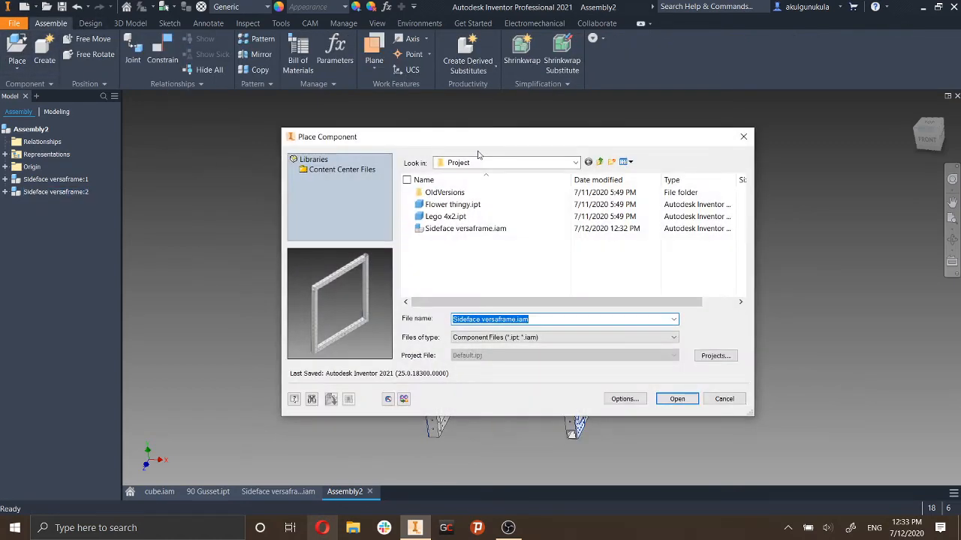
{"action": "left_click", "coordinate": [481, 162]}
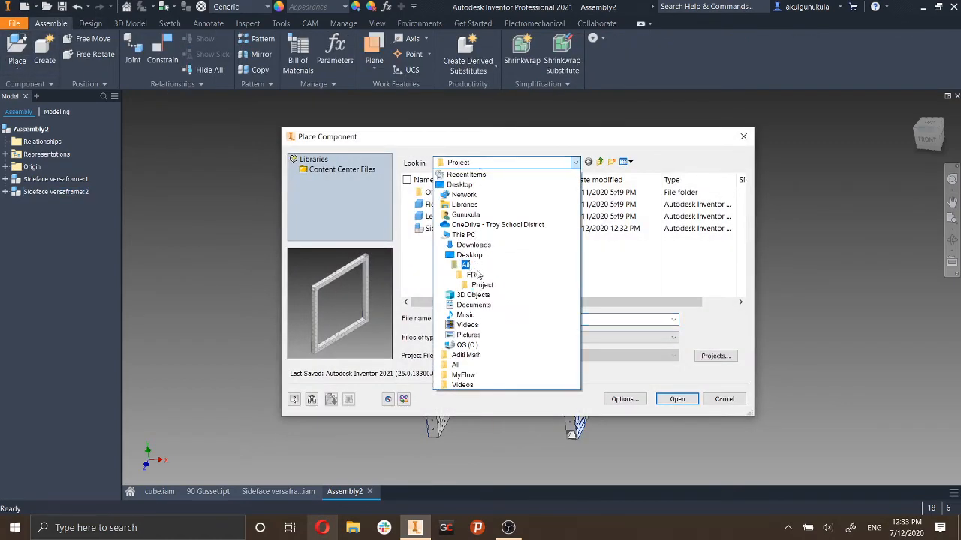
{"action": "left_click", "coordinate": [473, 275]}
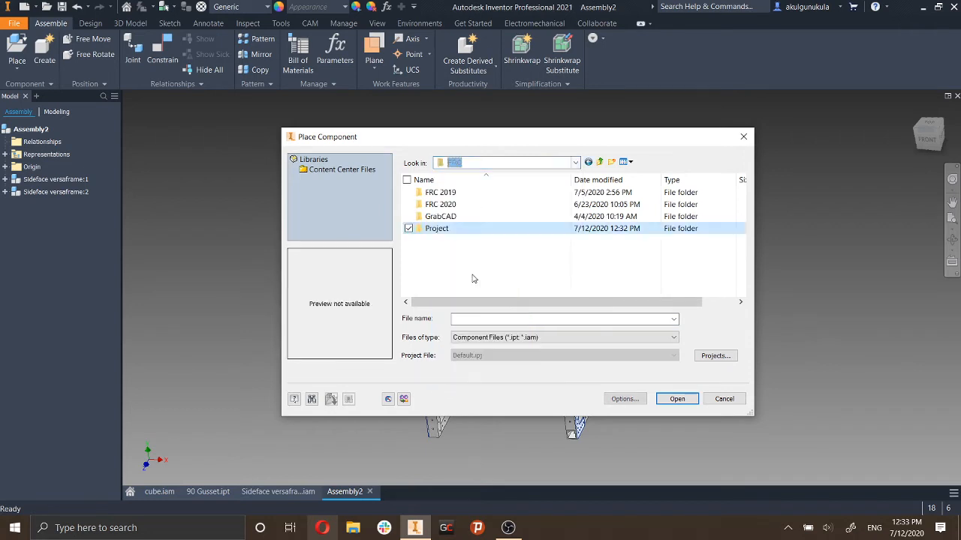
{"action": "double_click", "coordinate": [452, 195]}
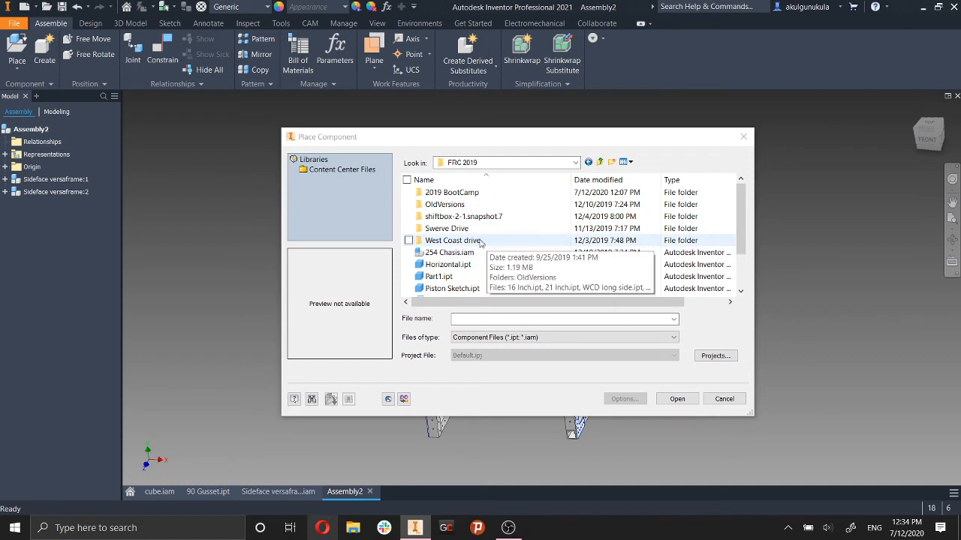
{"action": "double_click", "coordinate": [456, 194]}
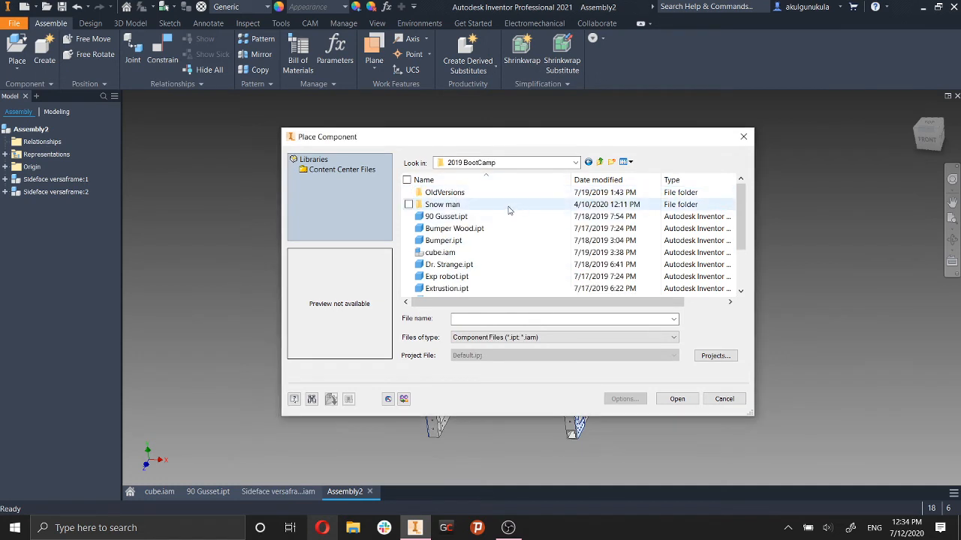
{"action": "scroll", "coordinate": [482, 248], "scroll_direction": "down", "scroll_amount": 2}
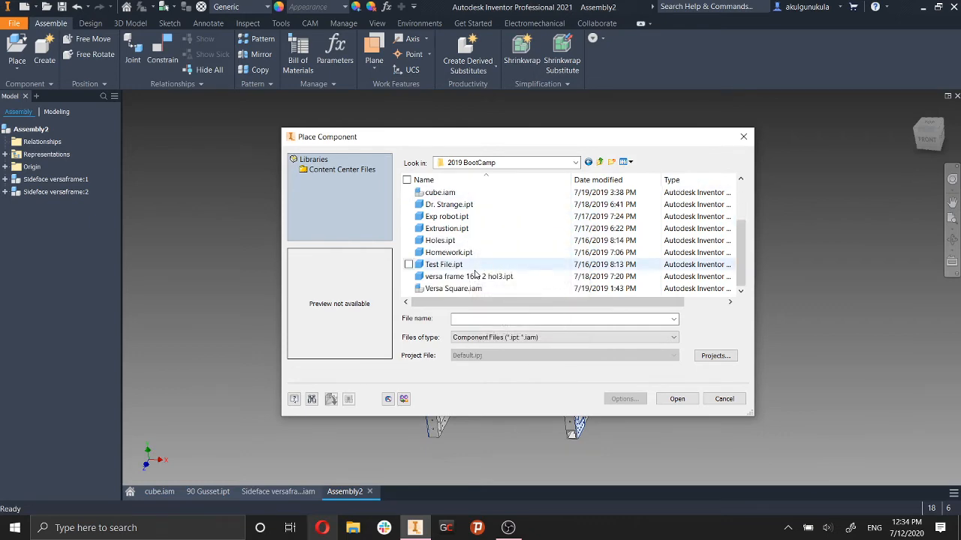
{"action": "left_click", "coordinate": [525, 276]}
{"action": "left_click", "coordinate": [677, 399]}
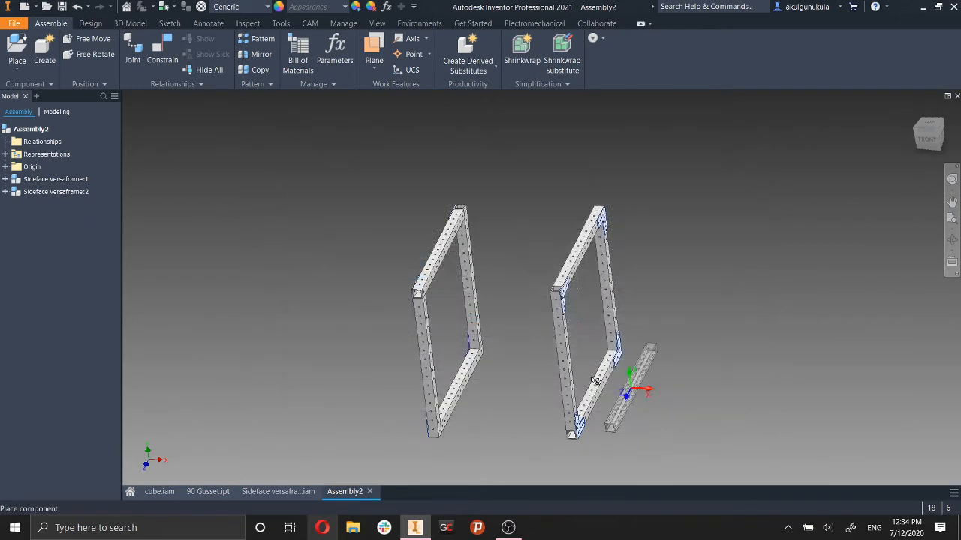
Rotate the versa frame beam 90° about Y and place four copies around the two side frames.
{"action": "right_click", "coordinate": [521, 201]}
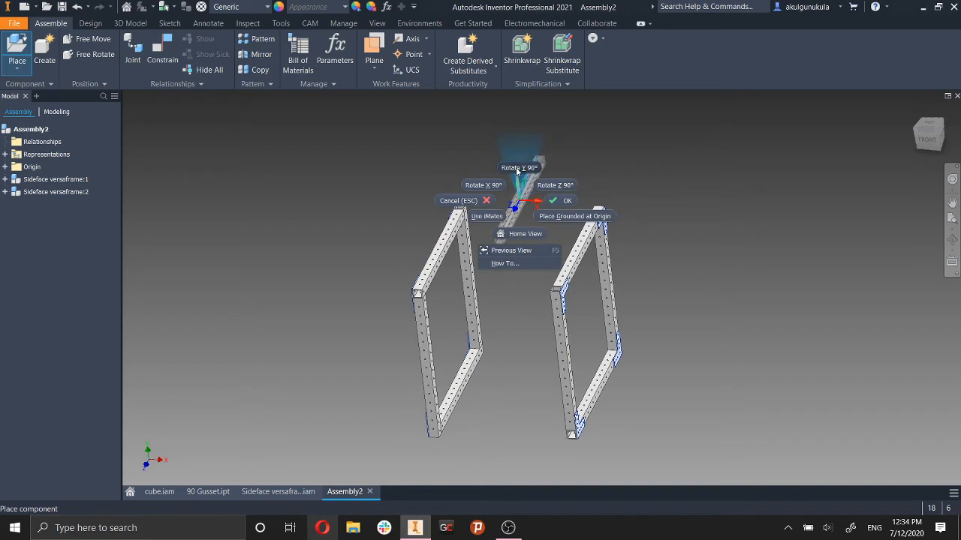
{"action": "left_click", "coordinate": [518, 171]}
{"action": "left_click", "coordinate": [530, 190]}
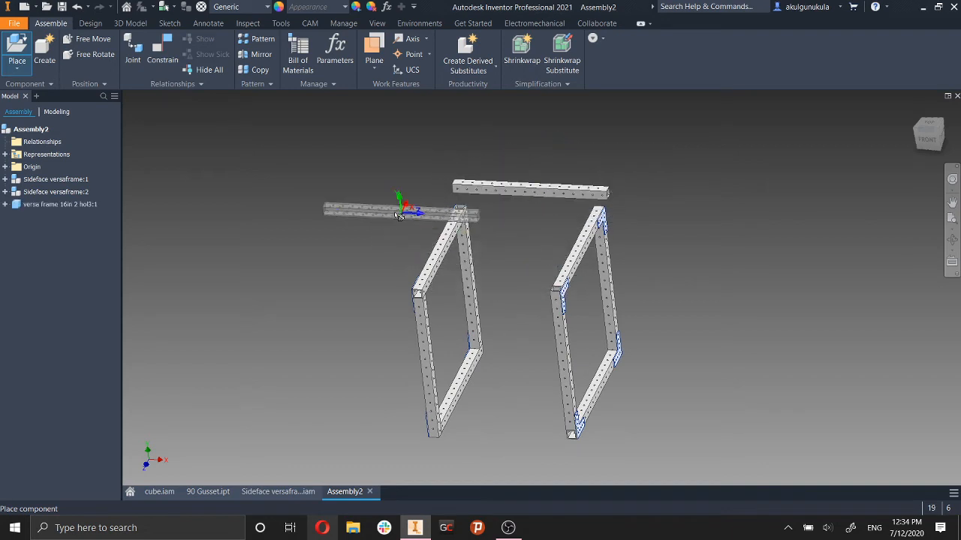
{"action": "left_click", "coordinate": [315, 270]}
{"action": "left_click", "coordinate": [474, 466]}
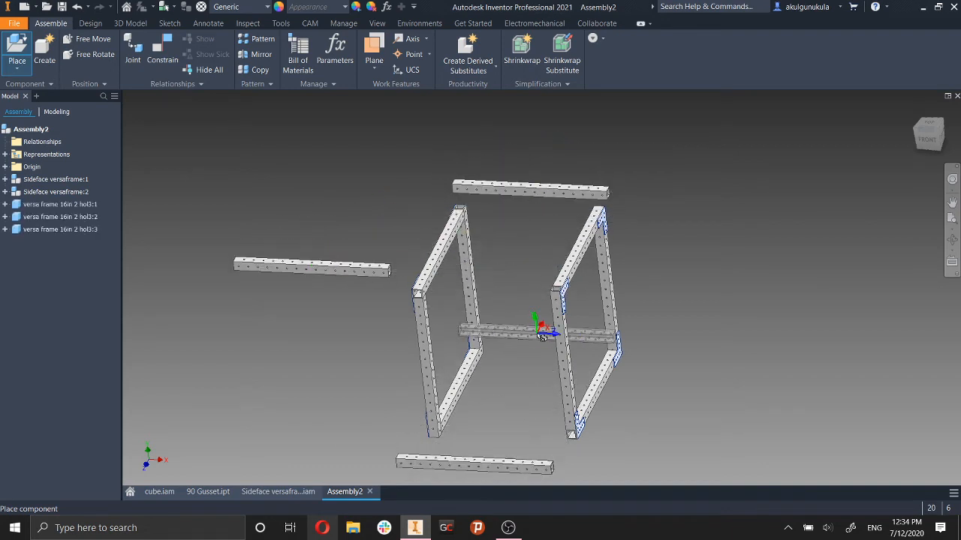
{"action": "left_click", "coordinate": [553, 314]}
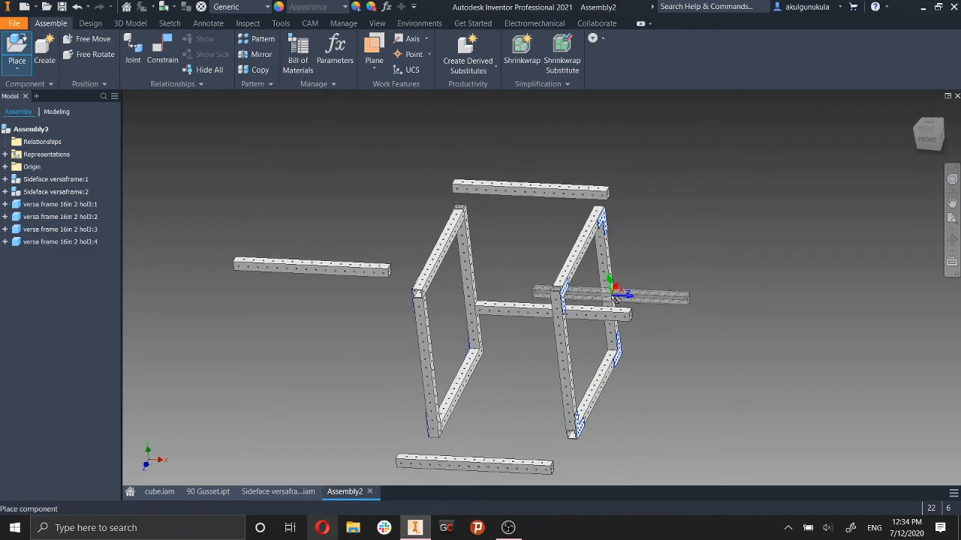
Finish placing versa frame beams with four copies in the assembly.
{"action": "key", "text": "Escape"}
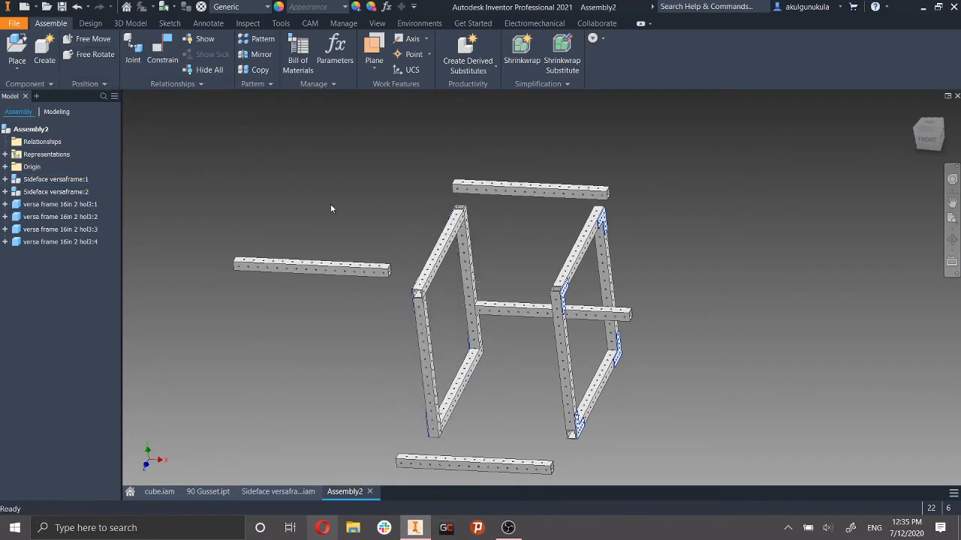
{"action": "left_click", "coordinate": [162, 51]}
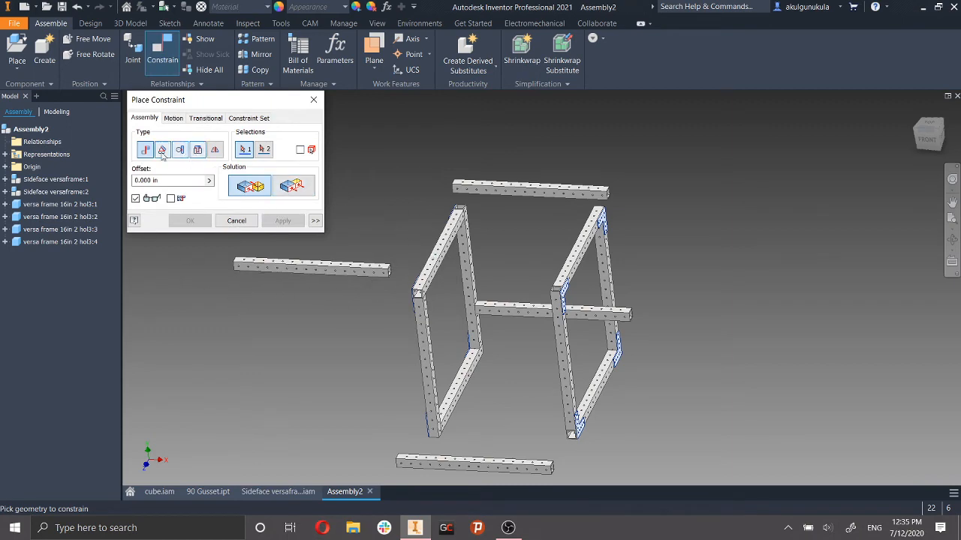
{"action": "scroll", "coordinate": [473, 180], "scroll_direction": "down", "scroll_amount": 5}
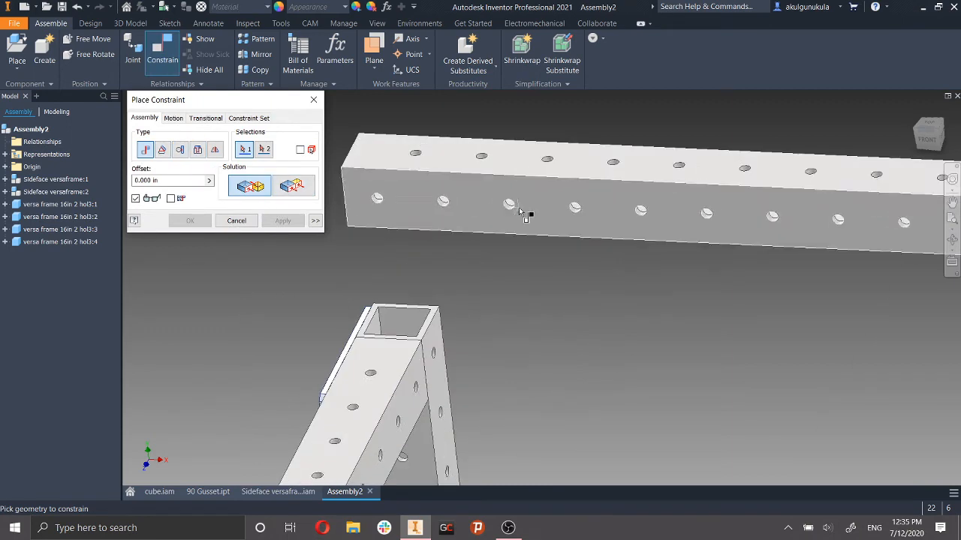
{"action": "scroll", "coordinate": [525, 218], "scroll_direction": "up", "scroll_amount": 5}
{"action": "scroll", "coordinate": [564, 240], "scroll_direction": "down", "scroll_amount": 2}
{"action": "left_click", "coordinate": [579, 259]}
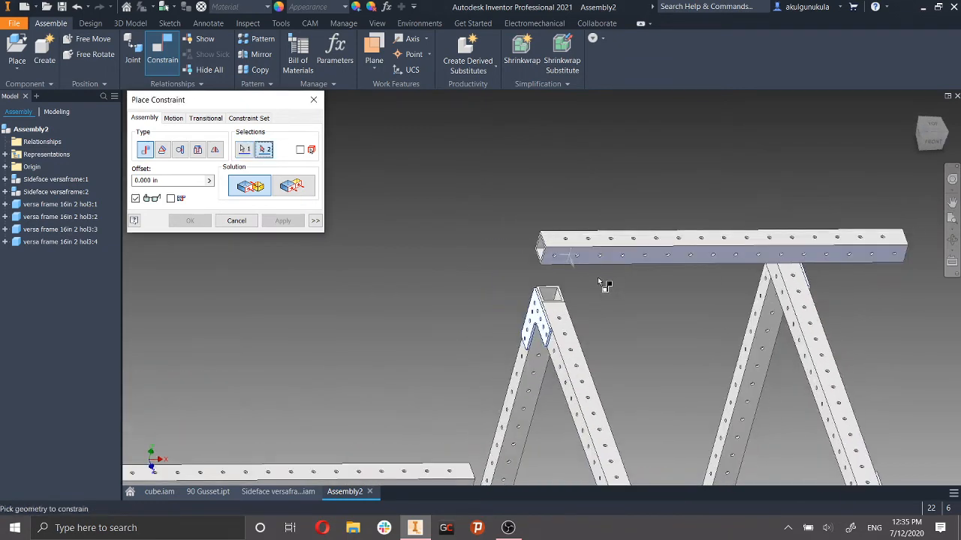
{"action": "scroll", "coordinate": [570, 283], "scroll_direction": "up", "scroll_amount": 3}
{"action": "scroll", "coordinate": [563, 280], "scroll_direction": "down", "scroll_amount": 6}
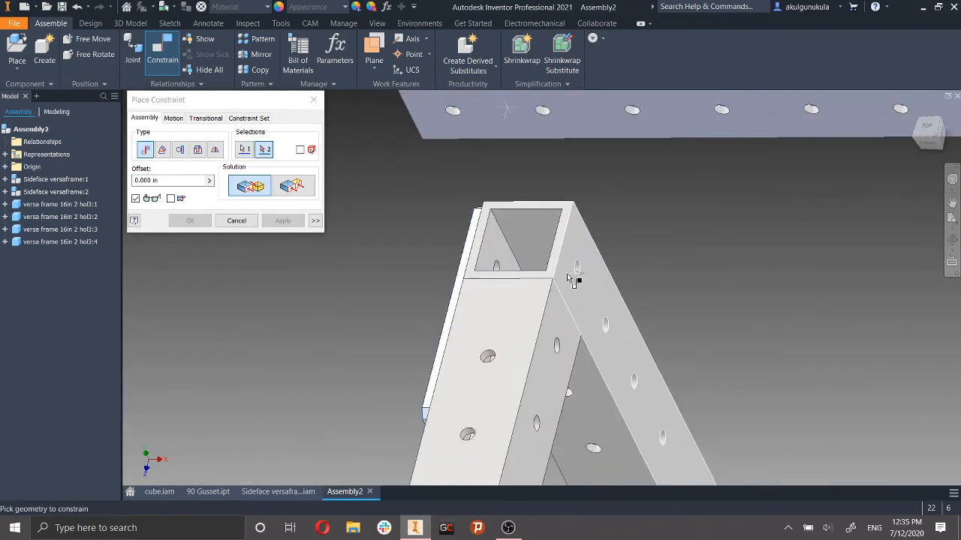
{"action": "left_click", "coordinate": [569, 279]}
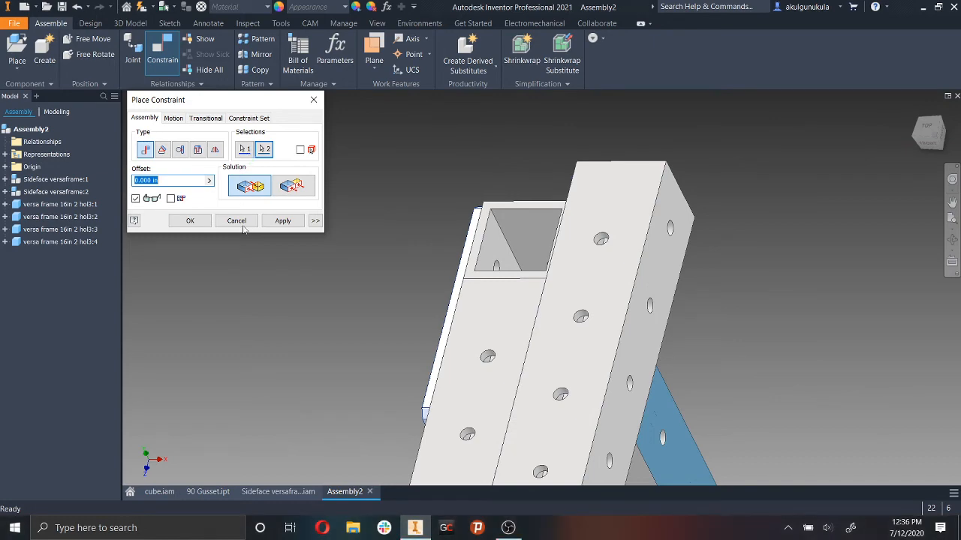
{"action": "left_click", "coordinate": [276, 223]}
{"action": "left_click", "coordinate": [239, 220]}
Examine the frames' corners, gussets and open tube ends in relation to the loose beams.
{"action": "scroll", "coordinate": [504, 236], "scroll_direction": "up", "scroll_amount": 3}
{"action": "middle_click_drag", "start_coordinate": [466, 227], "coordinate": [217, 235]}
{"action": "scroll", "coordinate": [448, 253], "scroll_direction": "up", "scroll_amount": 3}
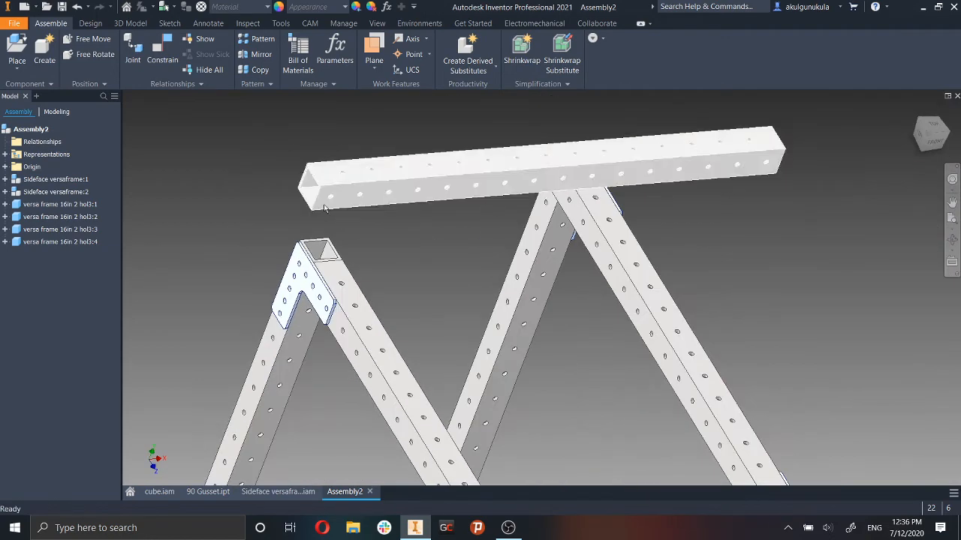
{"action": "middle_click_drag", "start_coordinate": [583, 330], "coordinate": [470, 178]}
{"action": "scroll", "coordinate": [470, 178], "scroll_direction": "up", "scroll_amount": 3}
{"action": "scroll", "coordinate": [424, 277], "scroll_direction": "down", "scroll_amount": 4}
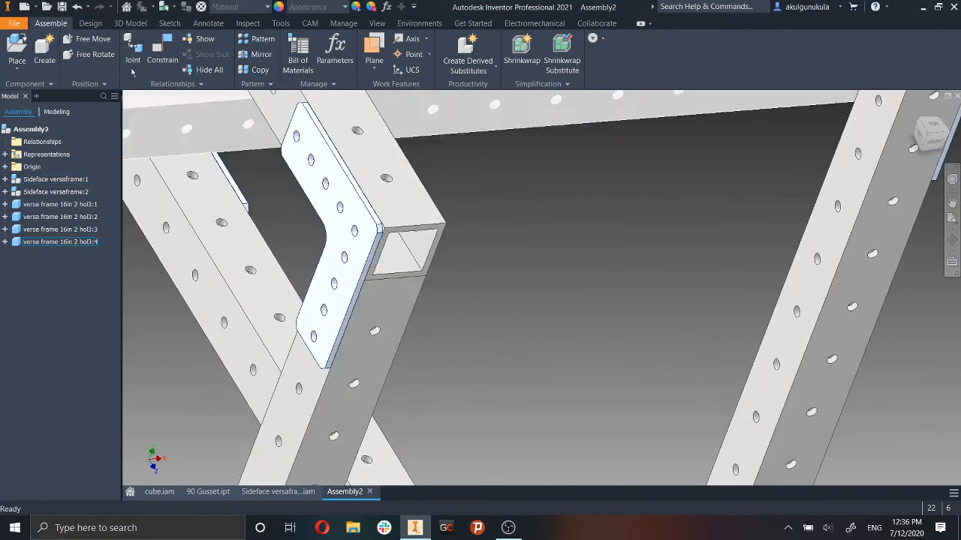
{"action": "scroll", "coordinate": [473, 266], "scroll_direction": "up", "scroll_amount": 3}
{"action": "middle_click_drag", "start_coordinate": [473, 266], "coordinate": [746, 489]}
{"action": "scroll", "coordinate": [674, 392], "scroll_direction": "up", "scroll_amount": 4}
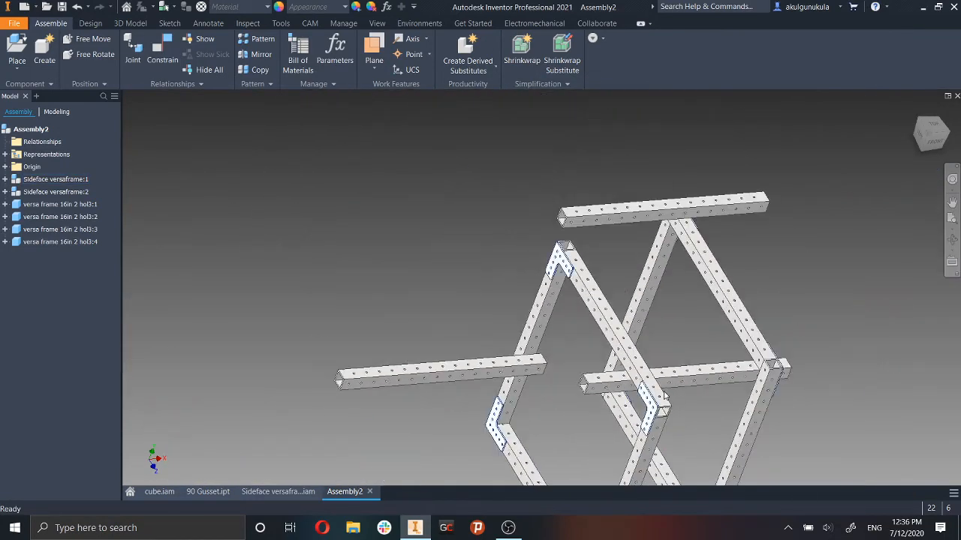
{"action": "middle_click_drag", "start_coordinate": [698, 378], "coordinate": [533, 413]}
{"action": "middle_click_drag", "start_coordinate": [610, 339], "coordinate": [458, 367], "text": "shift"}
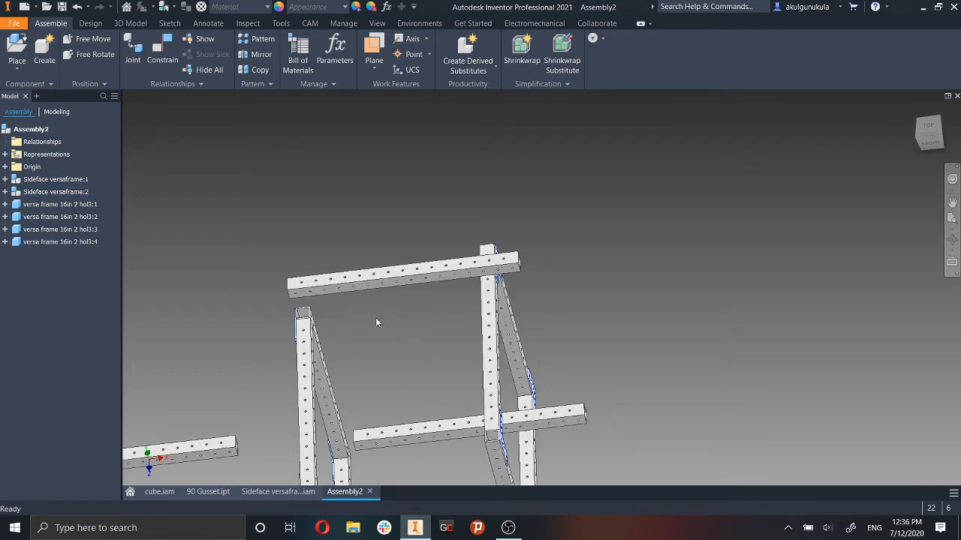
{"action": "middle_click_drag", "start_coordinate": [427, 343], "coordinate": [496, 240]}
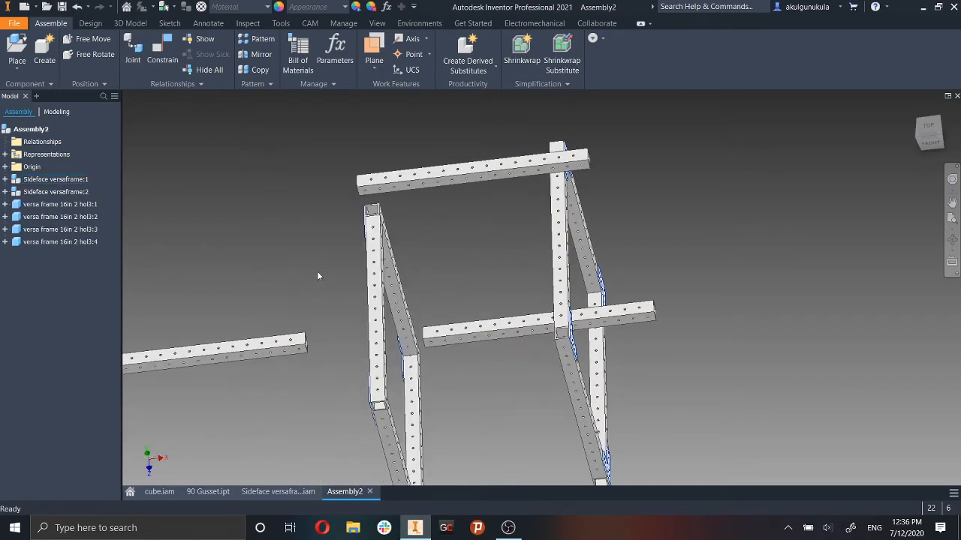
{"action": "middle_click_drag", "start_coordinate": [476, 288], "coordinate": [353, 376], "text": "shift"}
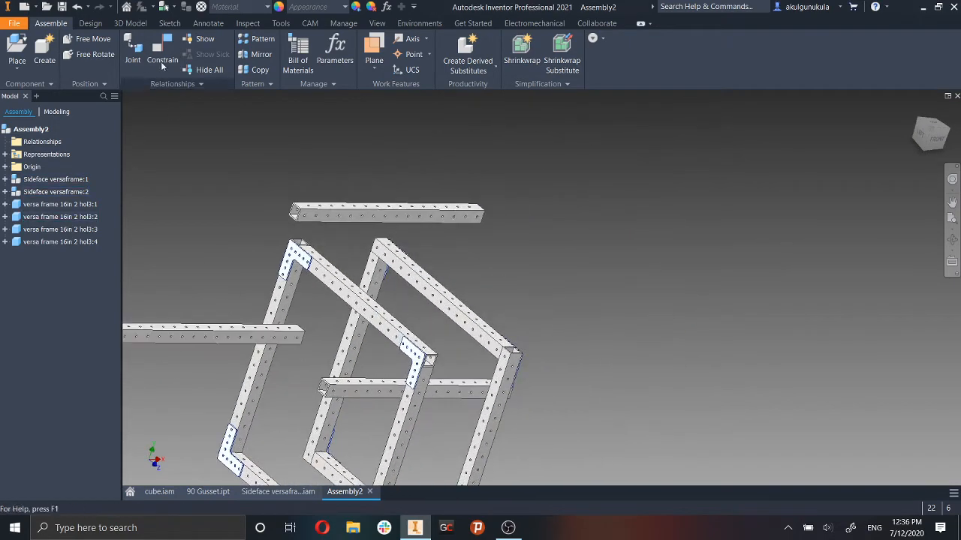
Constrain a long face of the upper beam flush with the open tube end at the frame's top corner, offset 0.000 in.
{"action": "left_click", "coordinate": [133, 51]}
{"action": "left_click", "coordinate": [163, 54]}
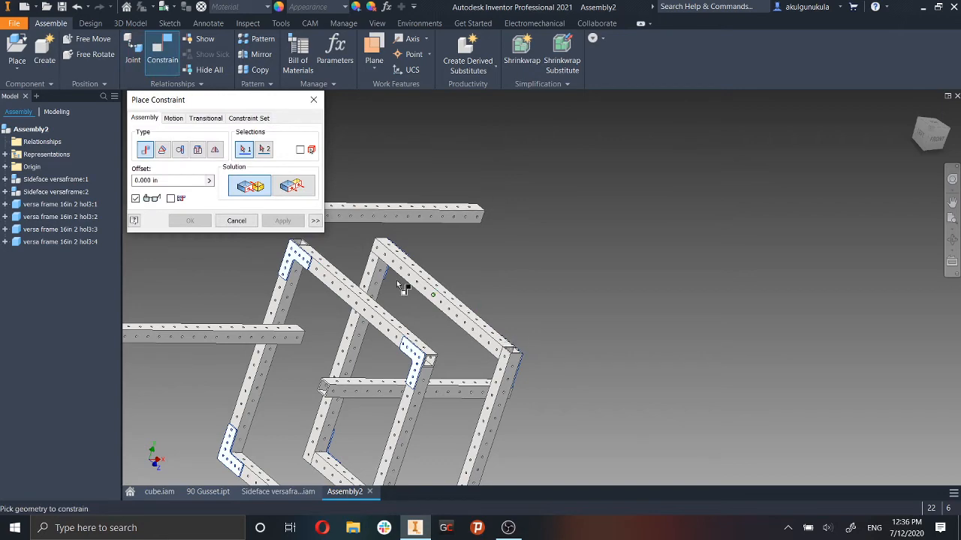
{"action": "scroll", "coordinate": [398, 283], "scroll_direction": "down", "scroll_amount": 5}
{"action": "middle_click_drag", "start_coordinate": [444, 279], "coordinate": [775, 422]}
{"action": "left_click", "coordinate": [482, 281]}
{"action": "scroll", "coordinate": [586, 354], "scroll_direction": "up", "scroll_amount": 6}
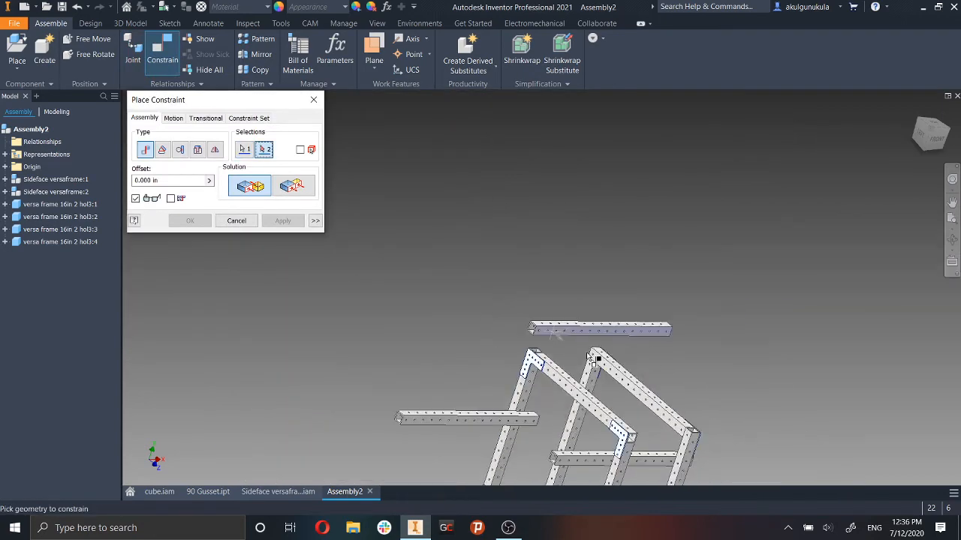
{"action": "scroll", "coordinate": [481, 372], "scroll_direction": "down", "scroll_amount": 8}
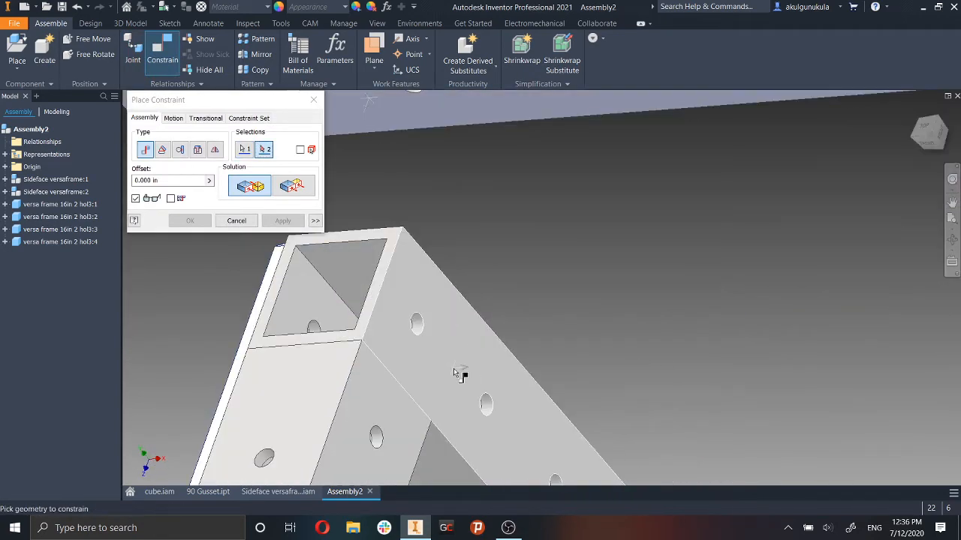
{"action": "scroll", "coordinate": [464, 369], "scroll_direction": "up", "scroll_amount": 6}
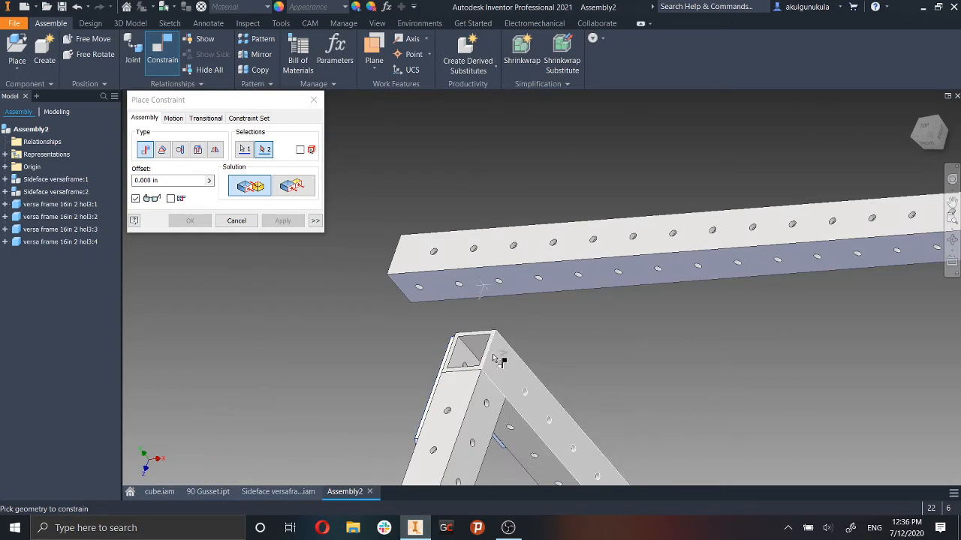
{"action": "scroll", "coordinate": [495, 360], "scroll_direction": "down", "scroll_amount": 2}
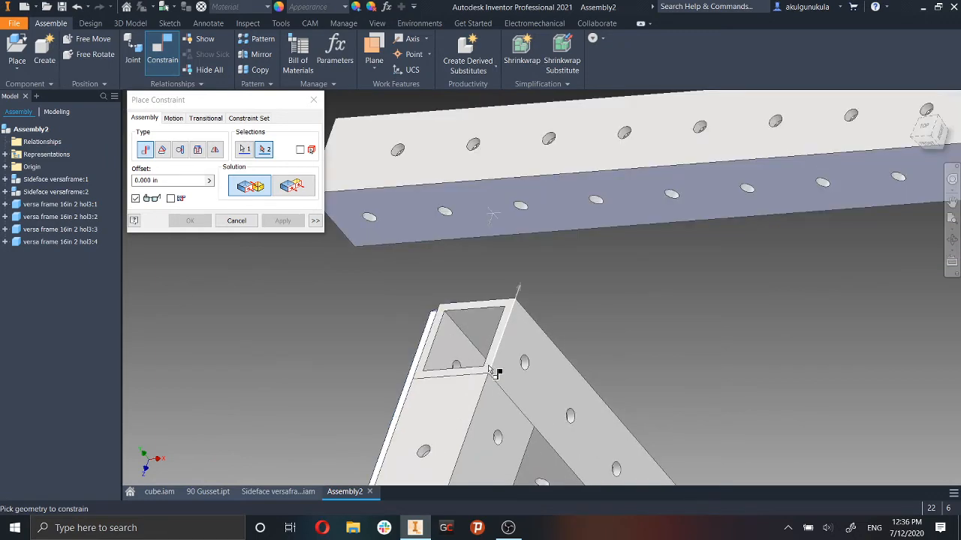
{"action": "scroll", "coordinate": [489, 366], "scroll_direction": "down", "scroll_amount": 5}
{"action": "left_click", "coordinate": [493, 370]}
{"action": "scroll", "coordinate": [493, 370], "scroll_direction": "up", "scroll_amount": 8}
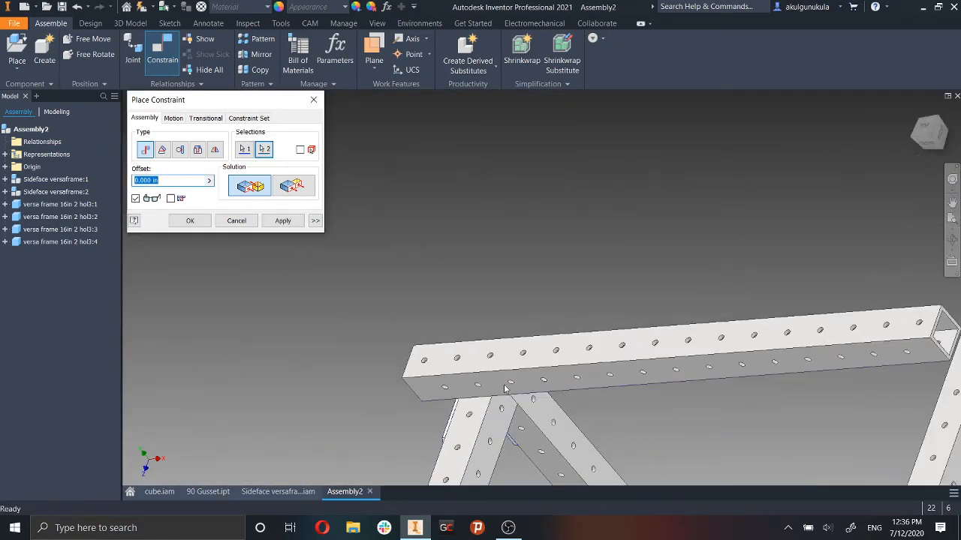
{"action": "left_click", "coordinate": [299, 189]}
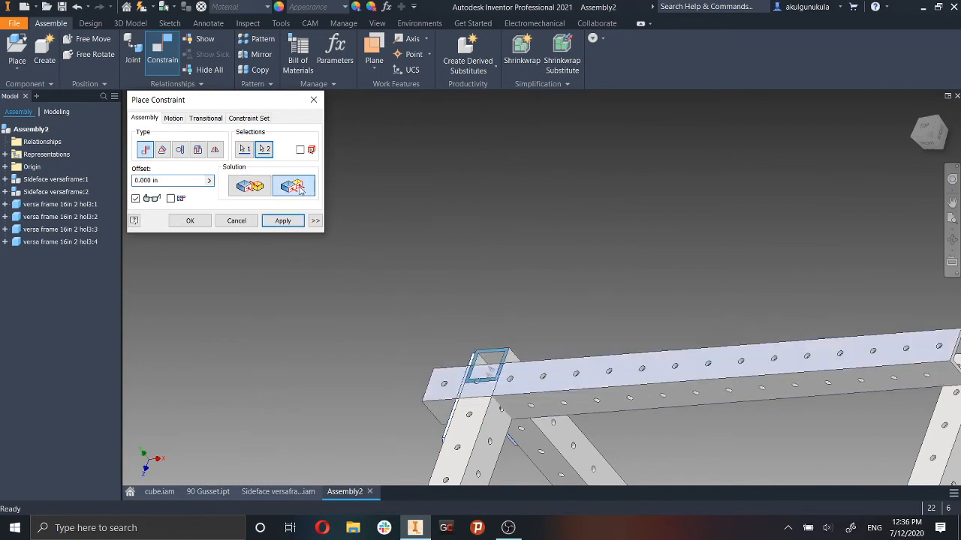
{"action": "left_click", "coordinate": [282, 221]}
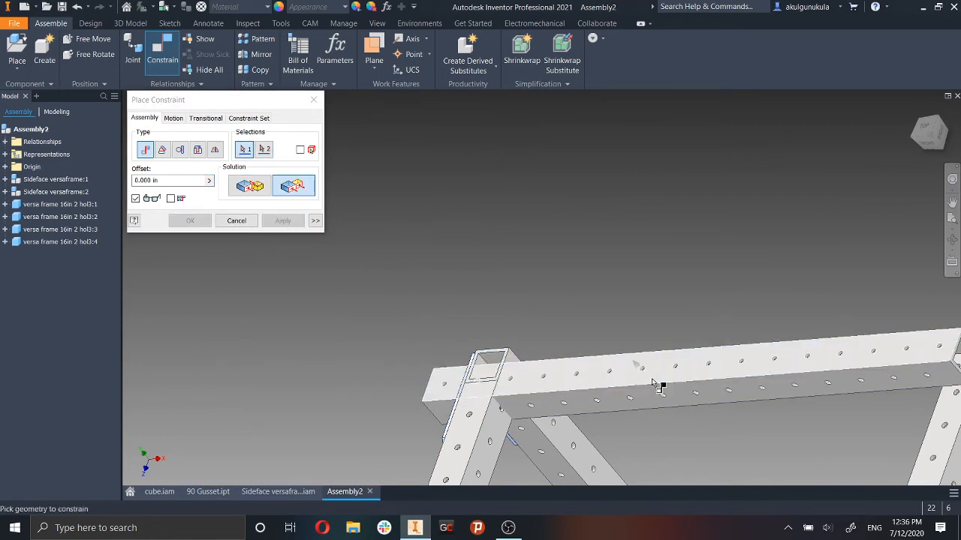
{"action": "left_click", "coordinate": [236, 220]}
Move the partly constrained upper beam clear of the frame's corner.
{"action": "scroll", "coordinate": [495, 273], "scroll_direction": "up", "scroll_amount": 2}
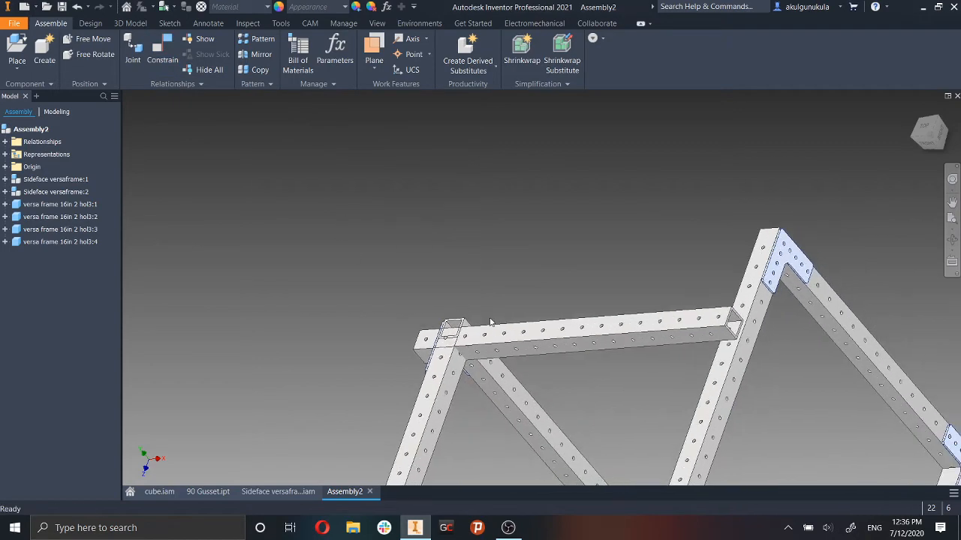
{"action": "left_click_drag", "start_coordinate": [601, 330], "coordinate": [698, 284]}
{"action": "middle_click_drag", "start_coordinate": [562, 375], "coordinate": [496, 358], "text": "shift"}
{"action": "scroll", "coordinate": [496, 358], "scroll_direction": "up", "scroll_amount": 3}
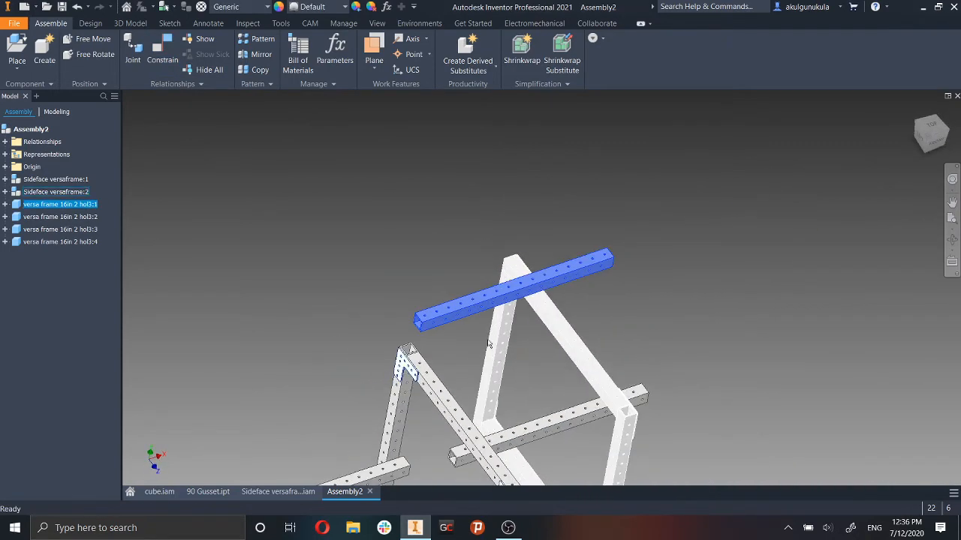
Constrain an adjacent long face of the upper beam flush with the frame tube's outer face at the corner, offset 0.000 in.
{"action": "scroll", "coordinate": [436, 317], "scroll_direction": "down", "scroll_amount": 6}
{"action": "left_click", "coordinate": [163, 53]}
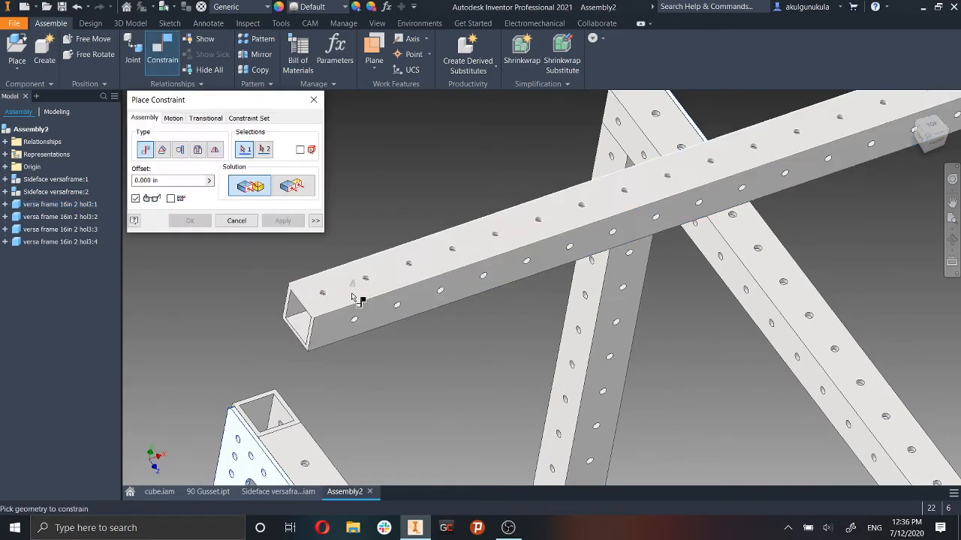
{"action": "middle_click_drag", "start_coordinate": [429, 362], "coordinate": [537, 378], "text": "shift"}
{"action": "left_click", "coordinate": [534, 372]}
{"action": "middle_click_drag", "start_coordinate": [653, 473], "coordinate": [616, 267]}
{"action": "scroll", "coordinate": [624, 299], "scroll_direction": "down", "scroll_amount": 5}
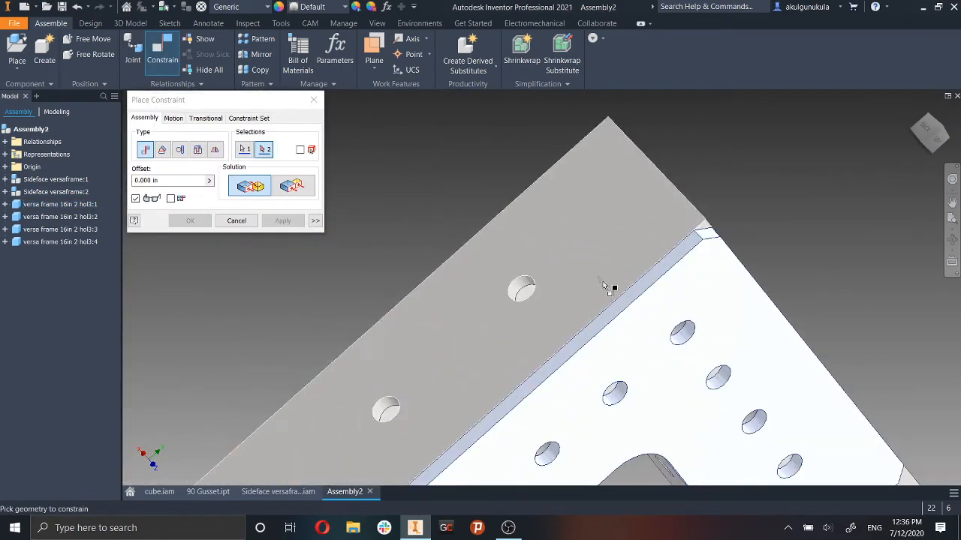
{"action": "left_click", "coordinate": [602, 271]}
{"action": "left_click", "coordinate": [297, 193]}
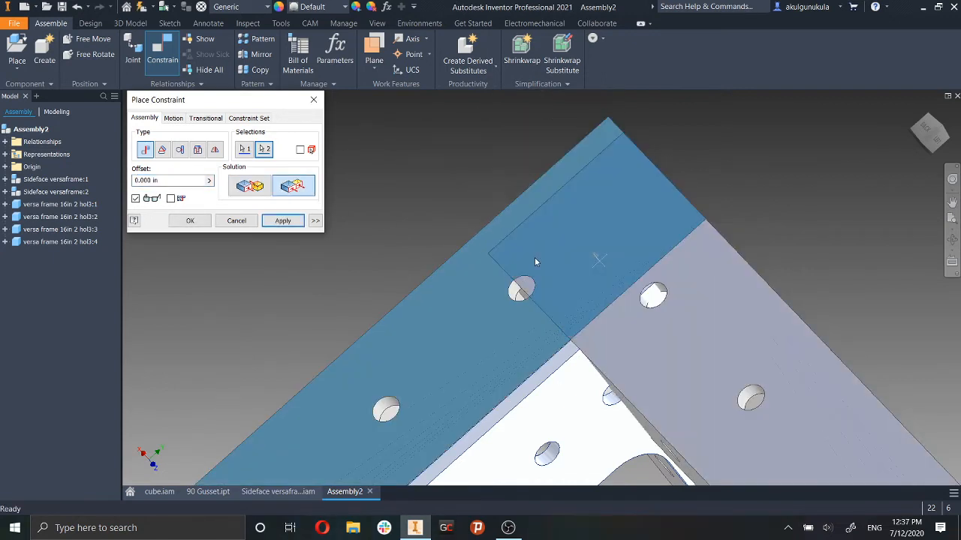
{"action": "left_click", "coordinate": [271, 224]}
{"action": "scroll", "coordinate": [283, 235], "scroll_direction": "up", "scroll_amount": 8}
{"action": "left_click", "coordinate": [255, 224]}
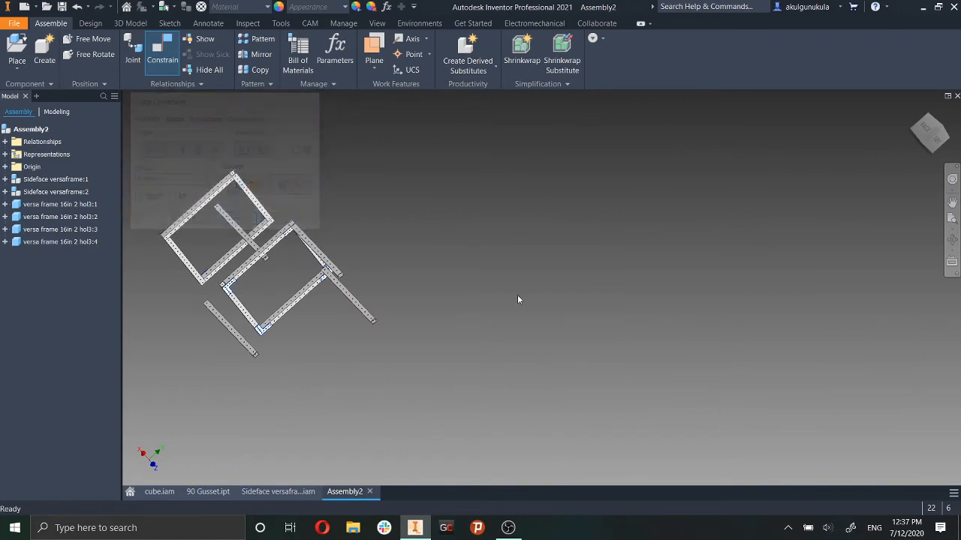
Slide the upper beam lengthwise until its end sits close to the frame's corner tube.
{"action": "scroll", "coordinate": [517, 295], "scroll_direction": "up", "scroll_amount": 2}
{"action": "scroll", "coordinate": [595, 397], "scroll_direction": "down", "scroll_amount": 5}
{"action": "middle_click_drag", "start_coordinate": [600, 394], "coordinate": [422, 385], "text": "shift"}
{"action": "left_click_drag", "start_coordinate": [249, 335], "coordinate": [417, 234]}
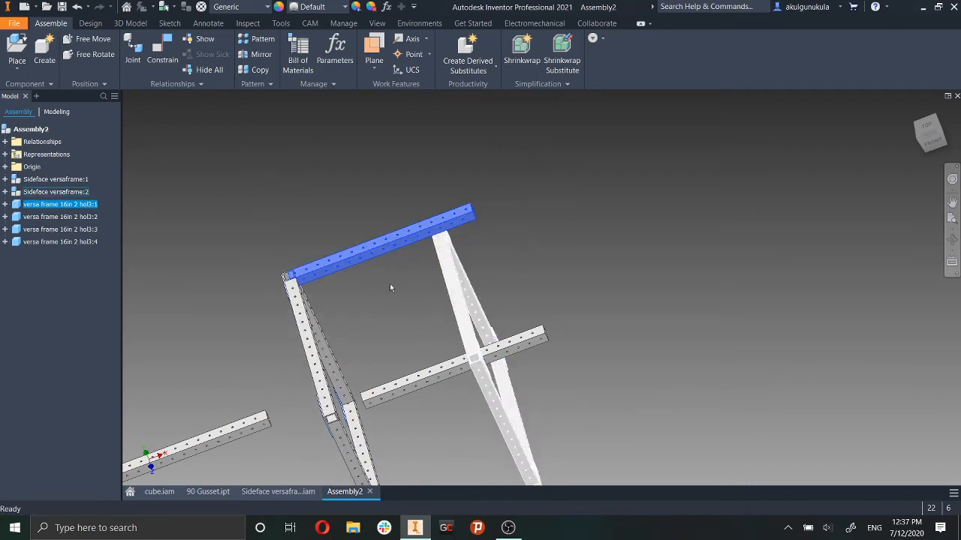
{"action": "middle_click_drag", "start_coordinate": [487, 287], "coordinate": [692, 304], "text": "shift"}
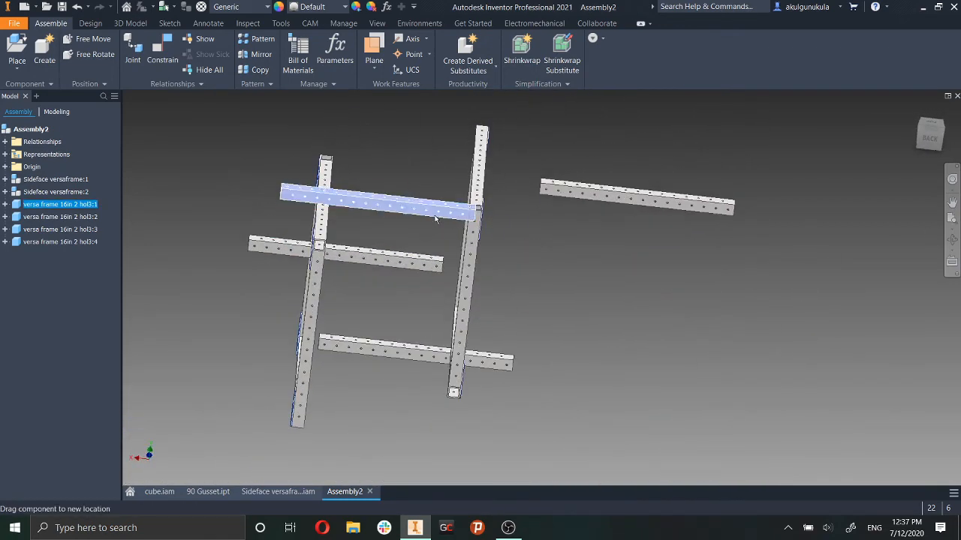
{"action": "middle_click_drag", "start_coordinate": [536, 245], "coordinate": [573, 321]}
{"action": "scroll", "coordinate": [572, 321], "scroll_direction": "up", "scroll_amount": 3}
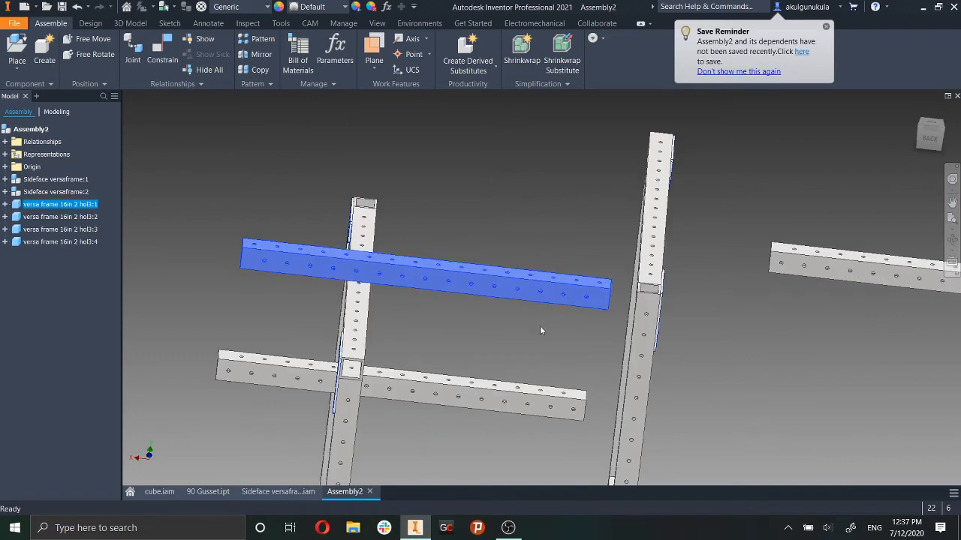
{"action": "left_click_drag", "start_coordinate": [564, 295], "coordinate": [584, 298]}
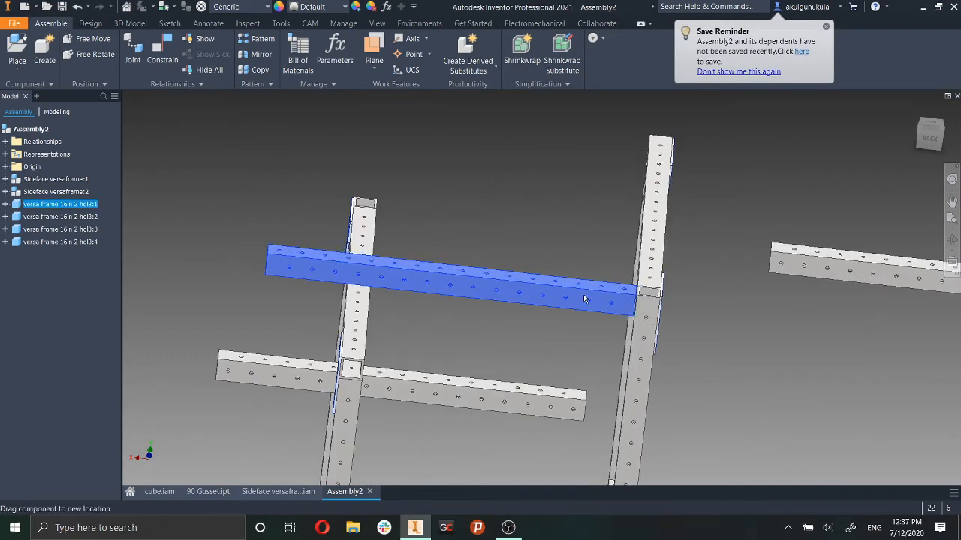
Mate the upper beam's end face to the facing side of the frame's corner tube with a 0.000 in offset.
{"action": "scroll", "coordinate": [677, 323], "scroll_direction": "up", "scroll_amount": 3}
{"action": "middle_click_drag", "start_coordinate": [678, 359], "coordinate": [713, 313]}
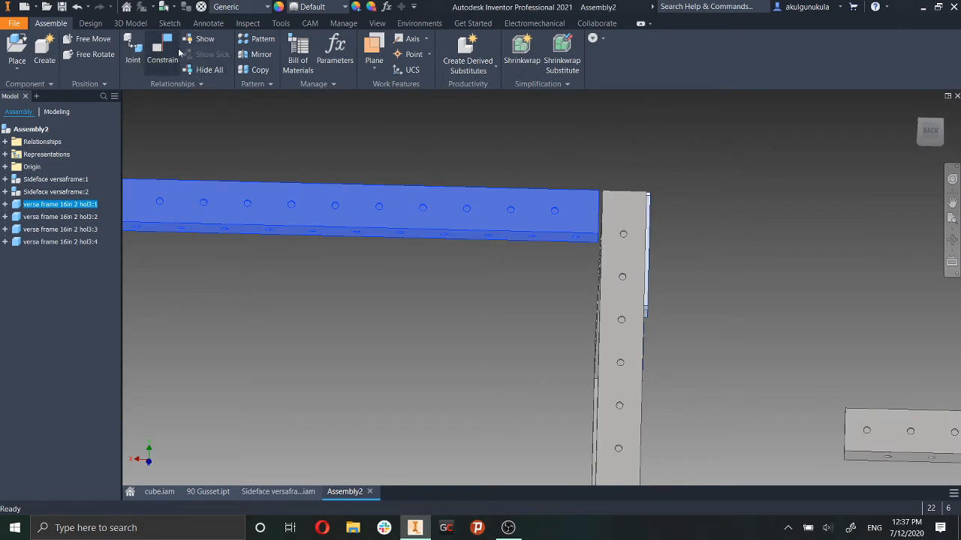
{"action": "left_click", "coordinate": [173, 59]}
{"action": "middle_click_drag", "start_coordinate": [525, 222], "coordinate": [465, 260], "text": "shift"}
{"action": "scroll", "coordinate": [465, 261], "scroll_direction": "down", "scroll_amount": 4}
{"action": "scroll", "coordinate": [303, 344], "scroll_direction": "down", "scroll_amount": 3}
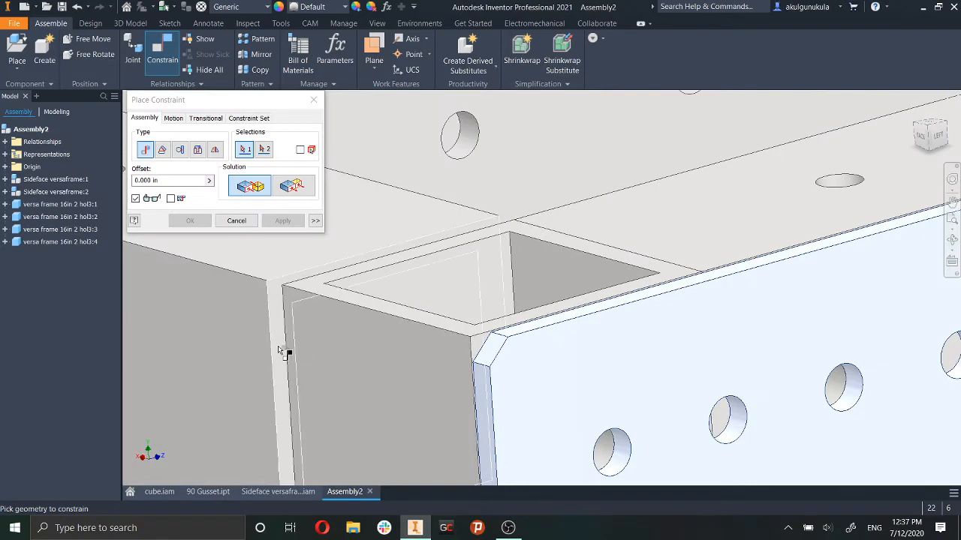
{"action": "left_click", "coordinate": [288, 347]}
{"action": "scroll", "coordinate": [343, 353], "scroll_direction": "up", "scroll_amount": 4}
{"action": "middle_click_drag", "start_coordinate": [341, 351], "coordinate": [846, 236], "text": "shift"}
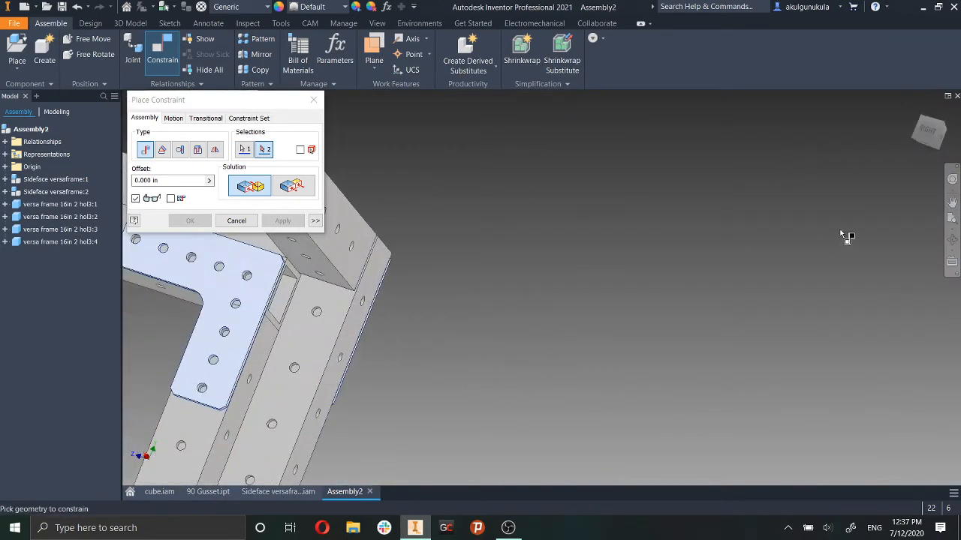
{"action": "left_click", "coordinate": [332, 302]}
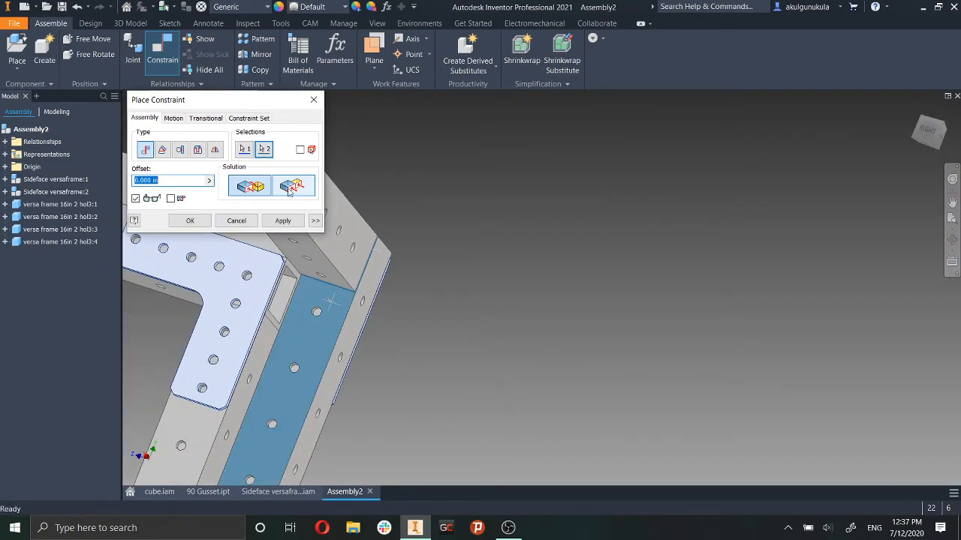
{"action": "left_click", "coordinate": [283, 220]}
{"action": "scroll", "coordinate": [526, 280], "scroll_direction": "up", "scroll_amount": 5}
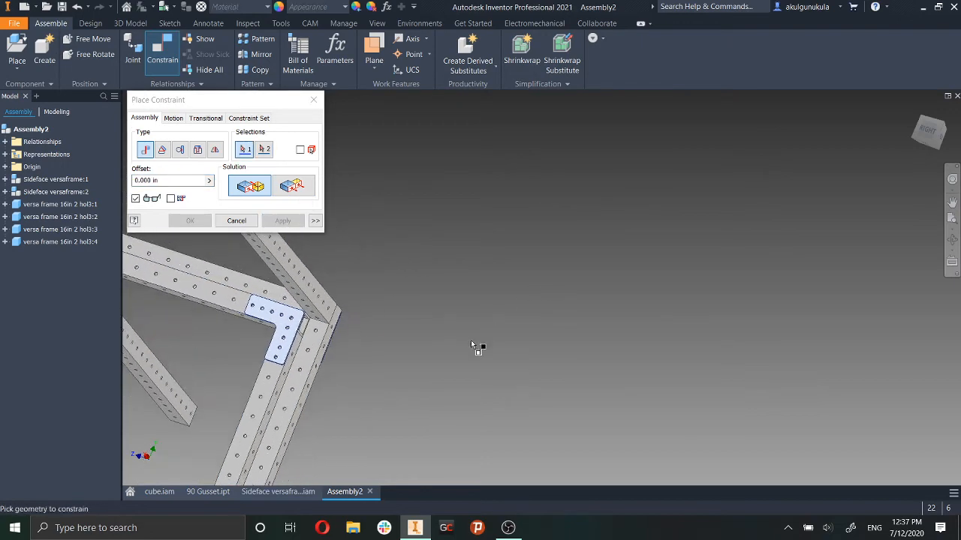
End the constraint placement and slide a partly constrained beam lengthwise between the two side faces.
{"action": "middle_click_drag", "start_coordinate": [629, 340], "coordinate": [525, 277], "text": "shift"}
{"action": "scroll", "coordinate": [525, 277], "scroll_direction": "down", "scroll_amount": 3}
{"action": "left_click", "coordinate": [236, 221]}
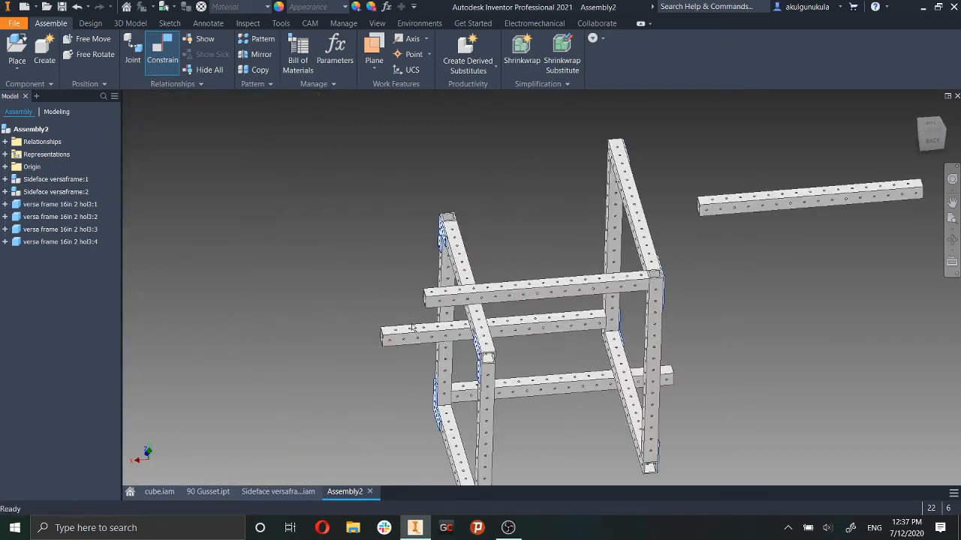
{"action": "left_click_drag", "start_coordinate": [480, 390], "coordinate": [406, 327]}
{"action": "left_click_drag", "start_coordinate": [415, 295], "coordinate": [414, 305]}
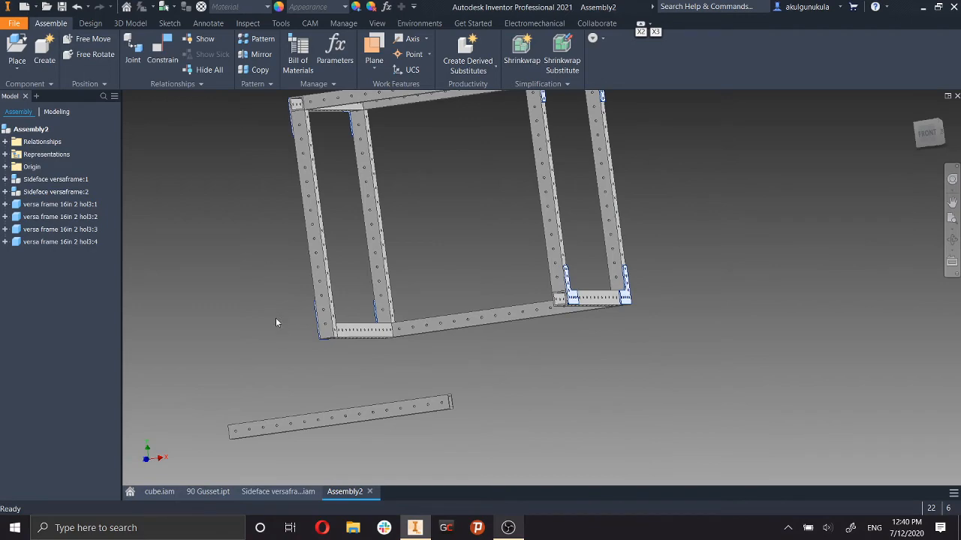
Mate the loose beam's open end face to the inner side of the lower front corner tube with a 0.000 in offset.
{"action": "middle_click_drag", "start_coordinate": [425, 413], "coordinate": [523, 402], "text": "shift"}
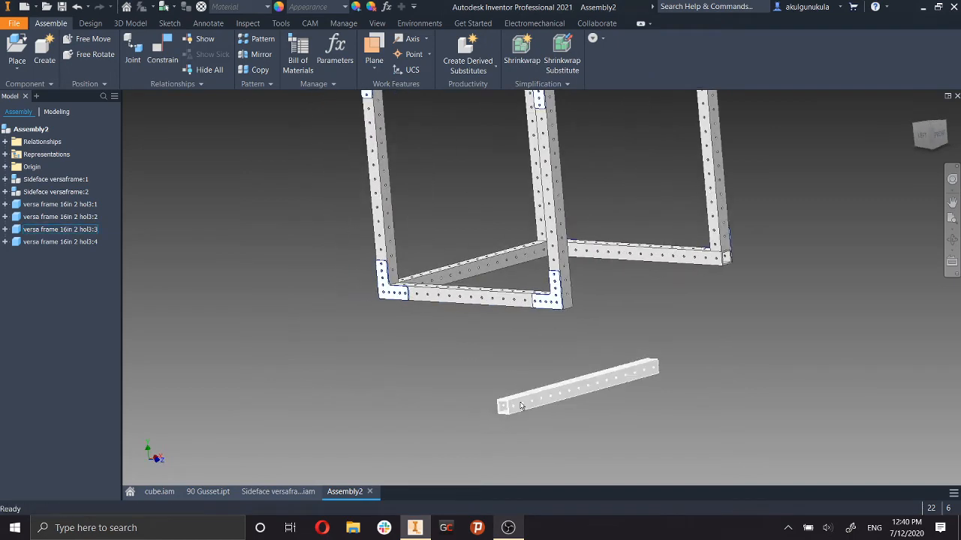
{"action": "scroll", "coordinate": [522, 401], "scroll_direction": "down", "scroll_amount": 3}
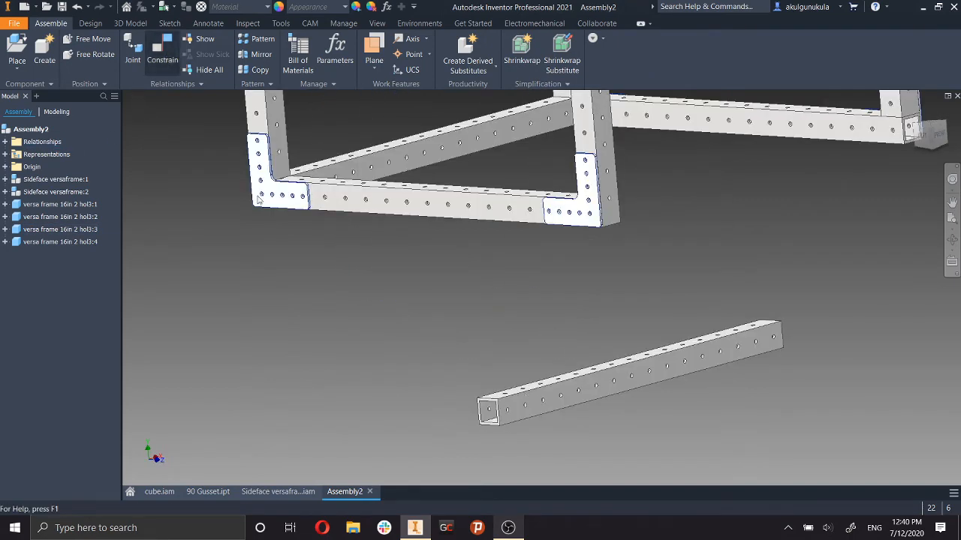
{"action": "left_click", "coordinate": [167, 59]}
{"action": "scroll", "coordinate": [474, 409], "scroll_direction": "up", "scroll_amount": 3}
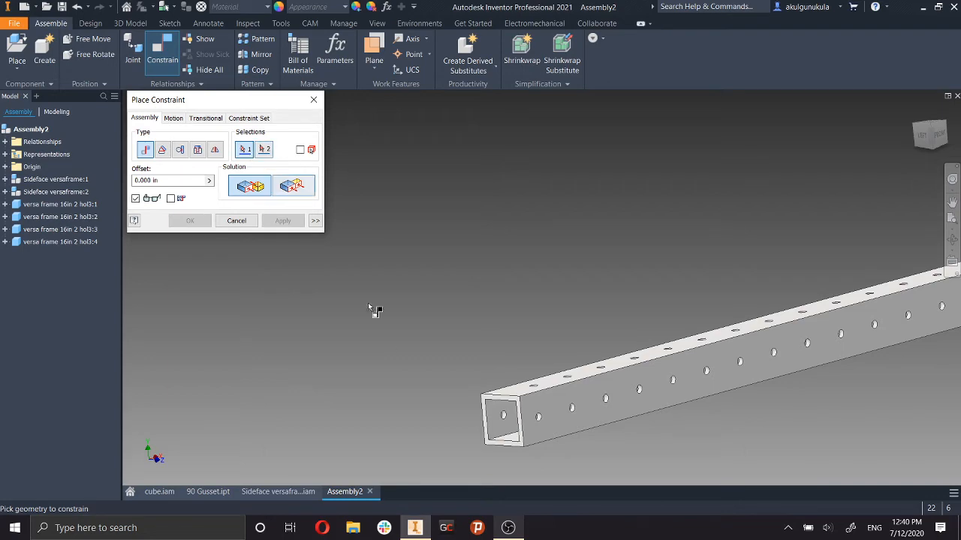
{"action": "scroll", "coordinate": [491, 394], "scroll_direction": "up", "scroll_amount": 5}
{"action": "left_click", "coordinate": [515, 314]}
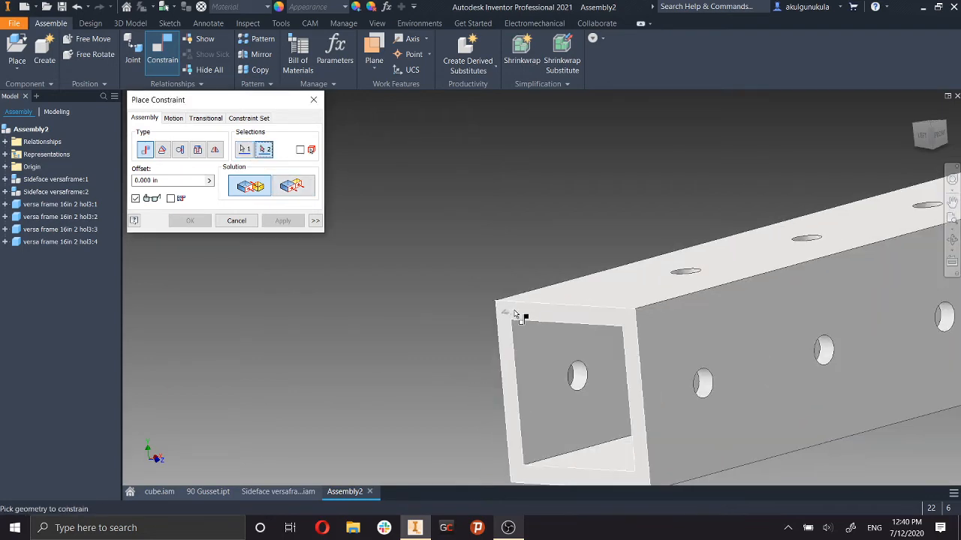
{"action": "scroll", "coordinate": [542, 270], "scroll_direction": "down", "scroll_amount": 8}
{"action": "middle_click_drag", "start_coordinate": [666, 255], "coordinate": [518, 331]}
{"action": "middle_click_drag", "start_coordinate": [518, 330], "coordinate": [416, 324], "text": "shift"}
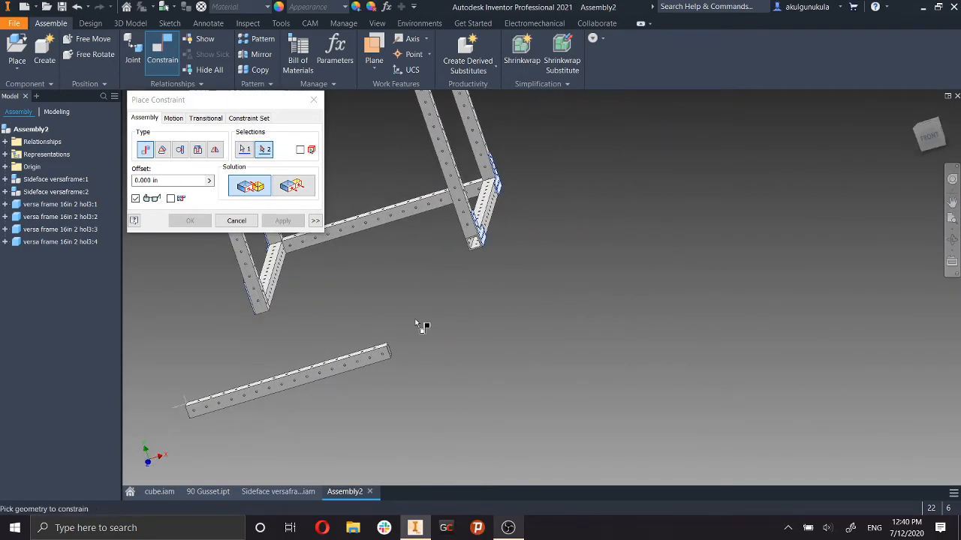
{"action": "middle_click_drag", "start_coordinate": [304, 337], "coordinate": [514, 276]}
{"action": "scroll", "coordinate": [491, 258], "scroll_direction": "up", "scroll_amount": 7}
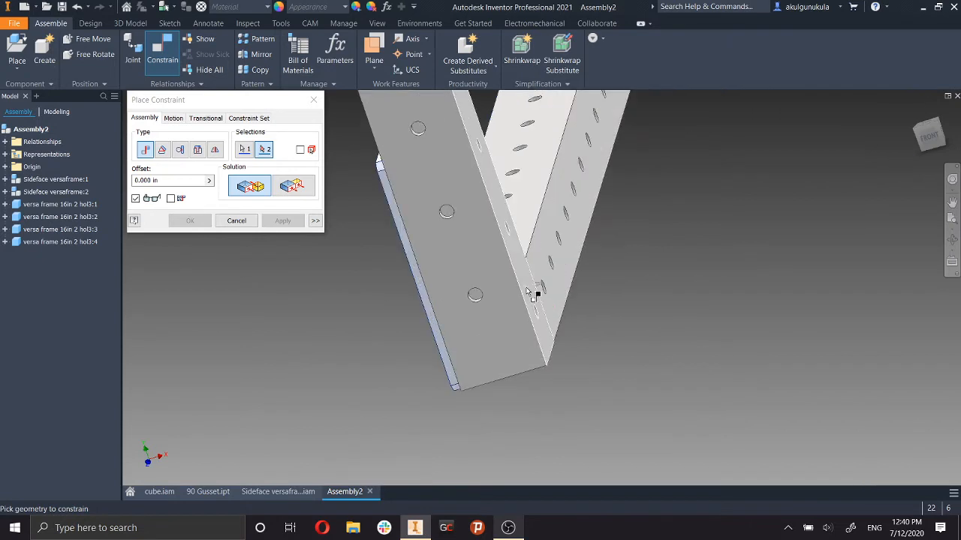
{"action": "left_click", "coordinate": [530, 293]}
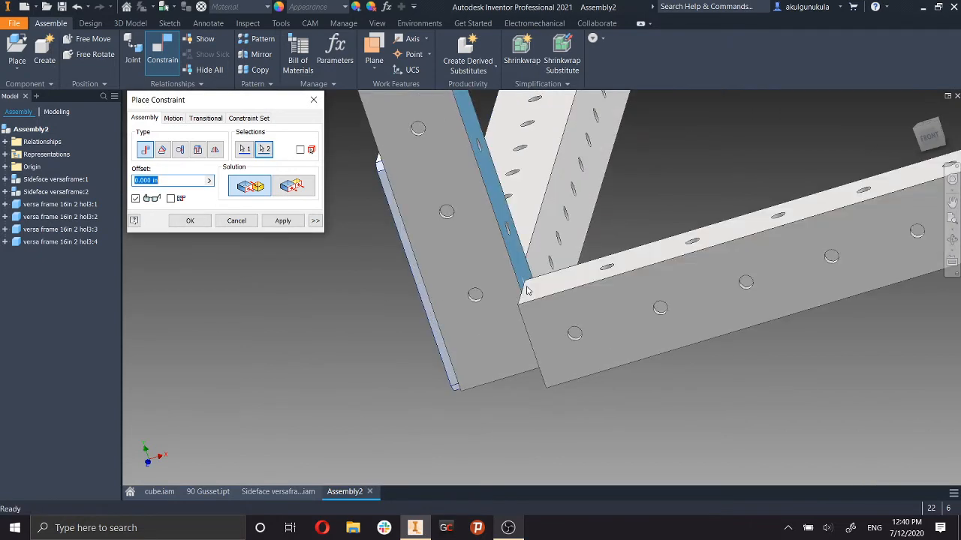
{"action": "left_click", "coordinate": [282, 221]}
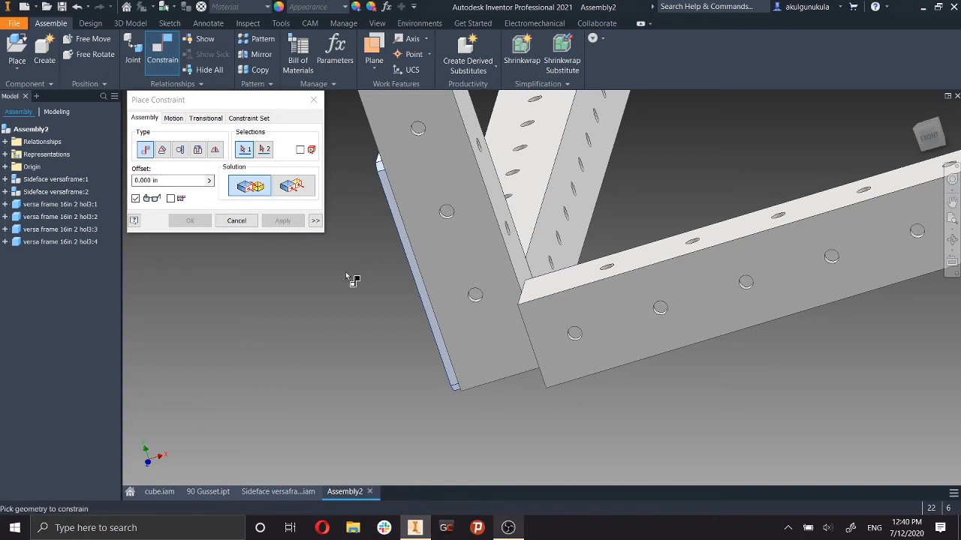
Constrain the lower front beam's long outer face flush with the corner tube's front face, offset 0.000 in.
{"action": "scroll", "coordinate": [540, 334], "scroll_direction": "down", "scroll_amount": 3}
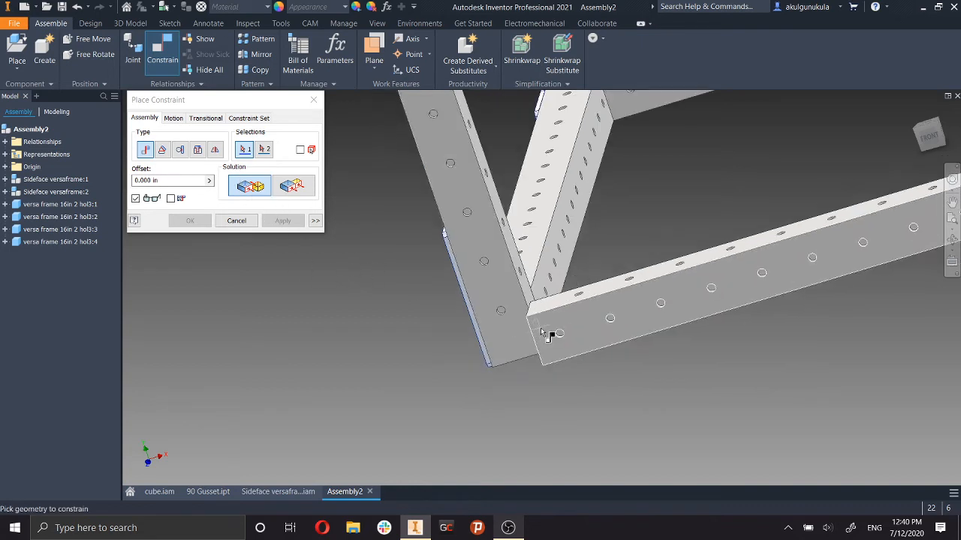
{"action": "left_click", "coordinate": [543, 331]}
{"action": "left_click", "coordinate": [297, 186]}
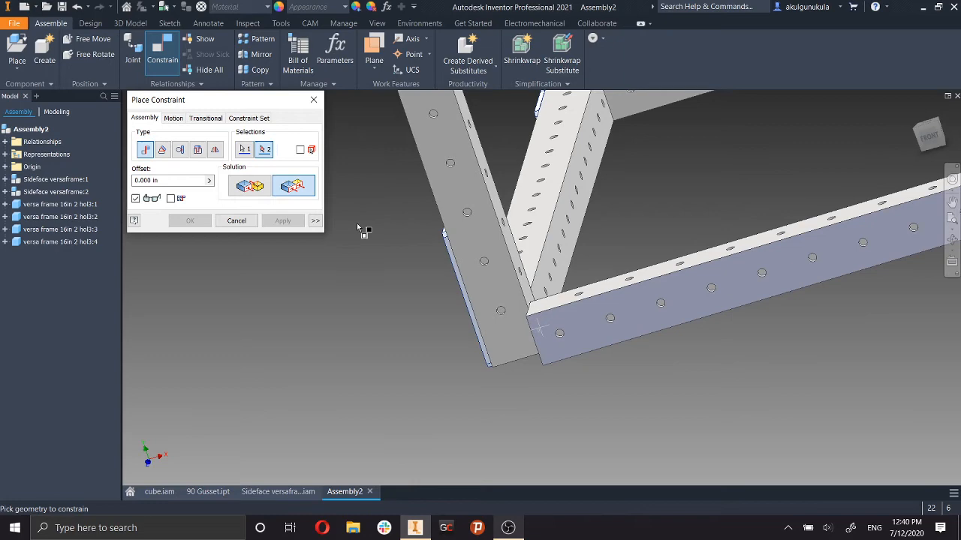
{"action": "left_click", "coordinate": [506, 339]}
{"action": "left_click", "coordinate": [283, 220]}
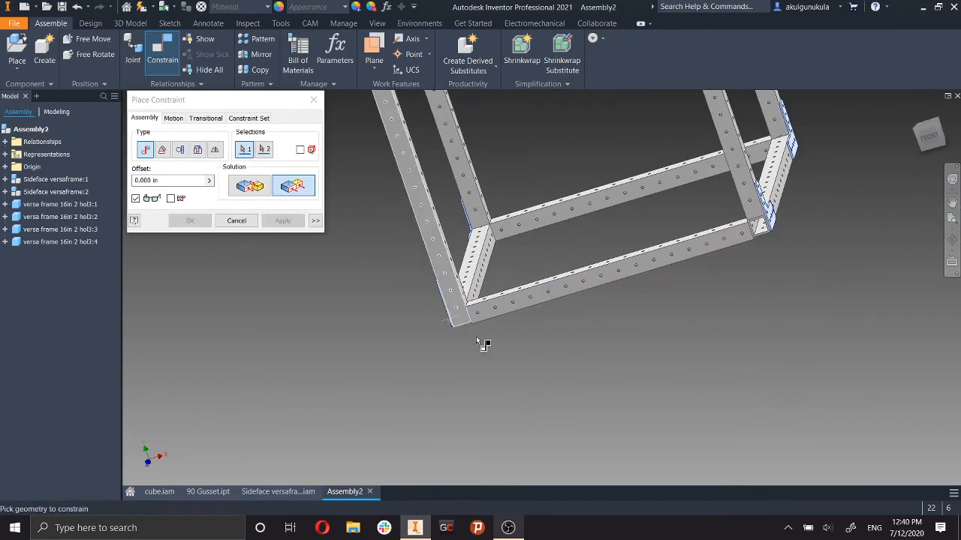
Constrain the lower front beam's underside flush with the underside of the adjoining side-face tube, offset 0.000 in, and end the constraint placement.
{"action": "middle_click_drag", "start_coordinate": [500, 353], "coordinate": [516, 333]}
{"action": "scroll", "coordinate": [492, 271], "scroll_direction": "up", "scroll_amount": 5}
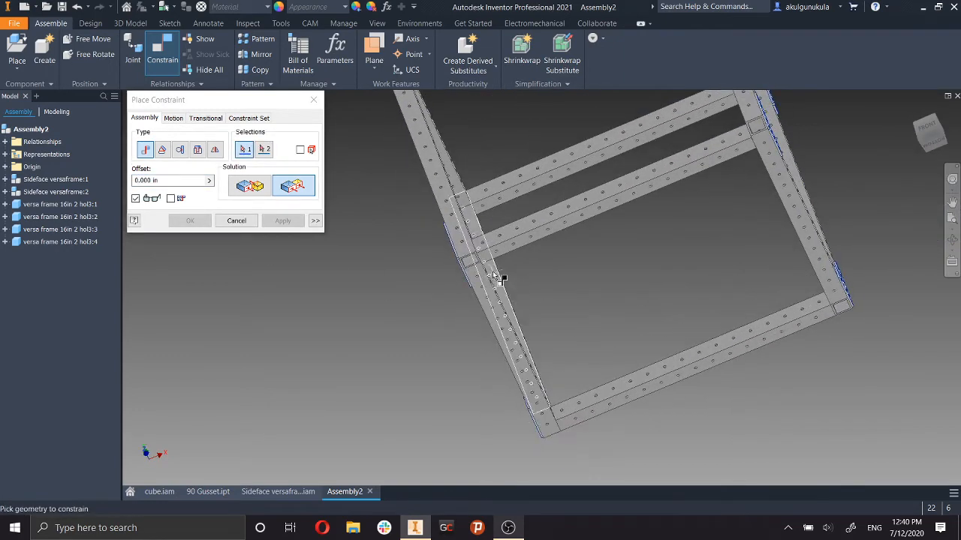
{"action": "left_click", "coordinate": [482, 252]}
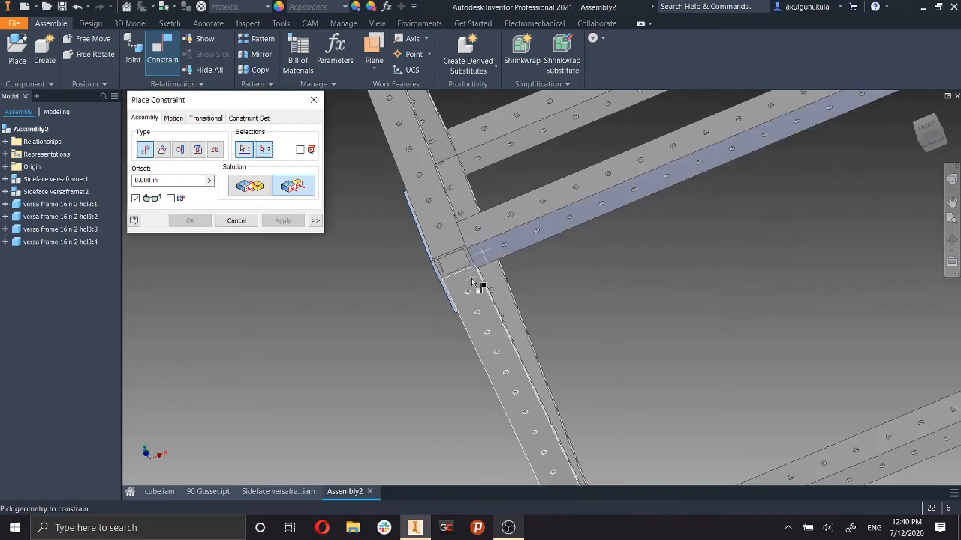
{"action": "left_click", "coordinate": [479, 287]}
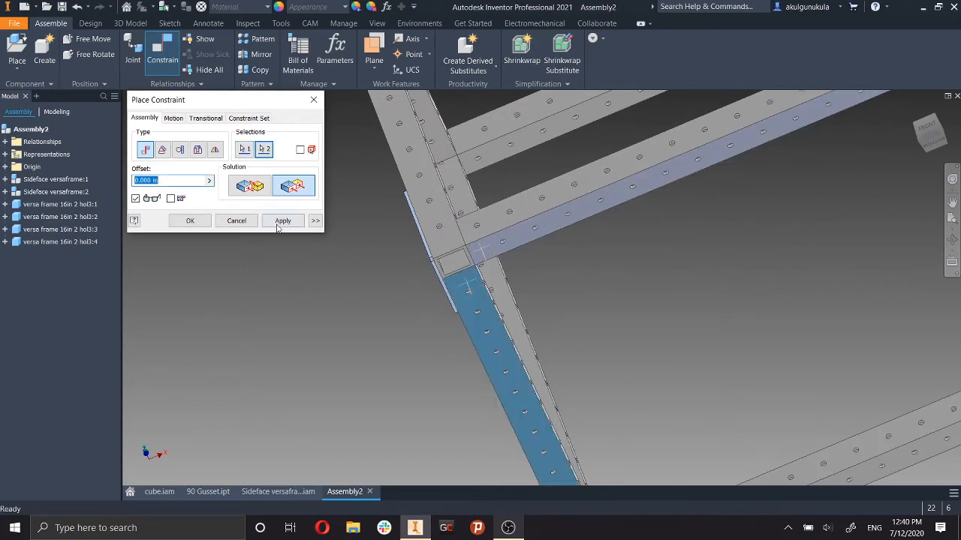
{"action": "left_click", "coordinate": [277, 225]}
{"action": "scroll", "coordinate": [448, 296], "scroll_direction": "down", "scroll_amount": 5}
{"action": "middle_click_drag", "start_coordinate": [493, 301], "coordinate": [547, 309], "text": "shift"}
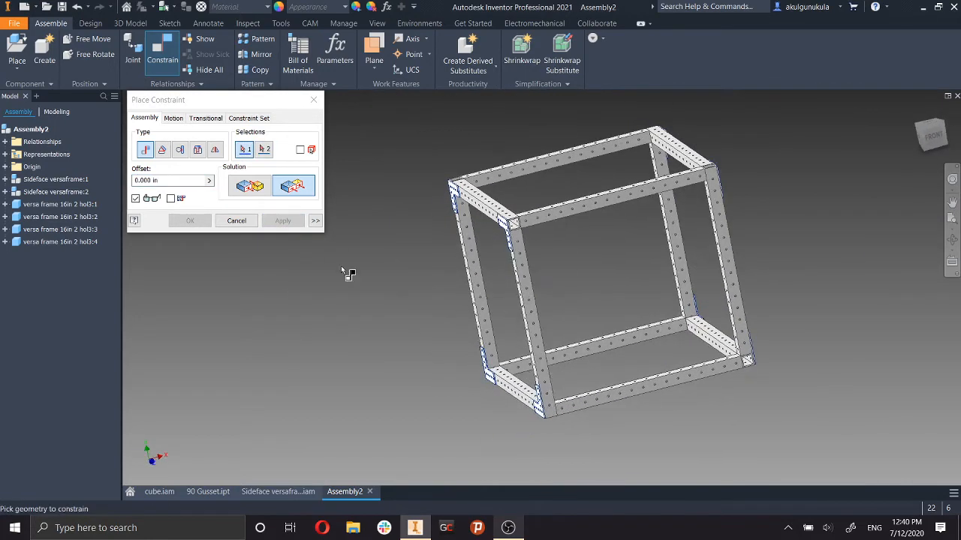
{"action": "left_click", "coordinate": [232, 221]}
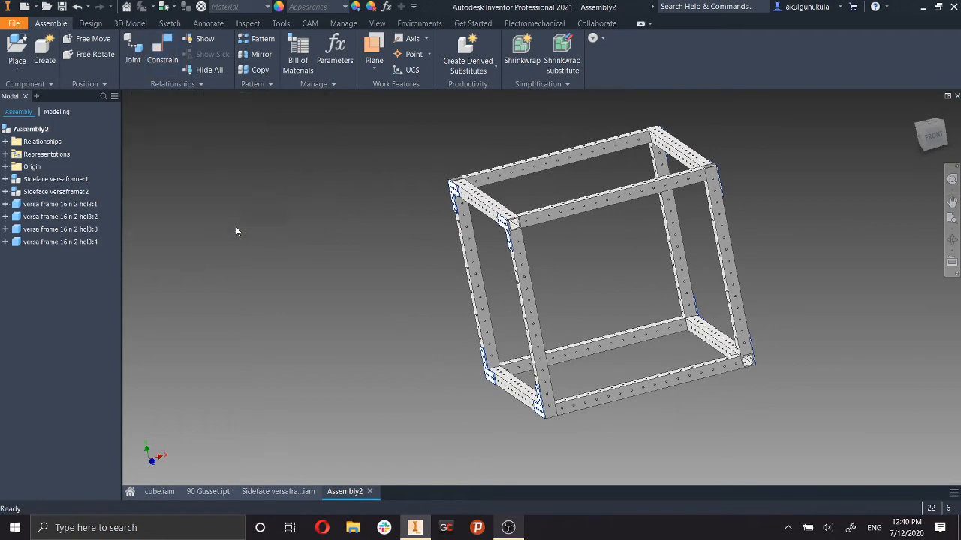
Ground the Sideface versaframe:1 component.
{"action": "left_click", "coordinate": [486, 207]}
{"action": "right_click", "coordinate": [485, 205]}
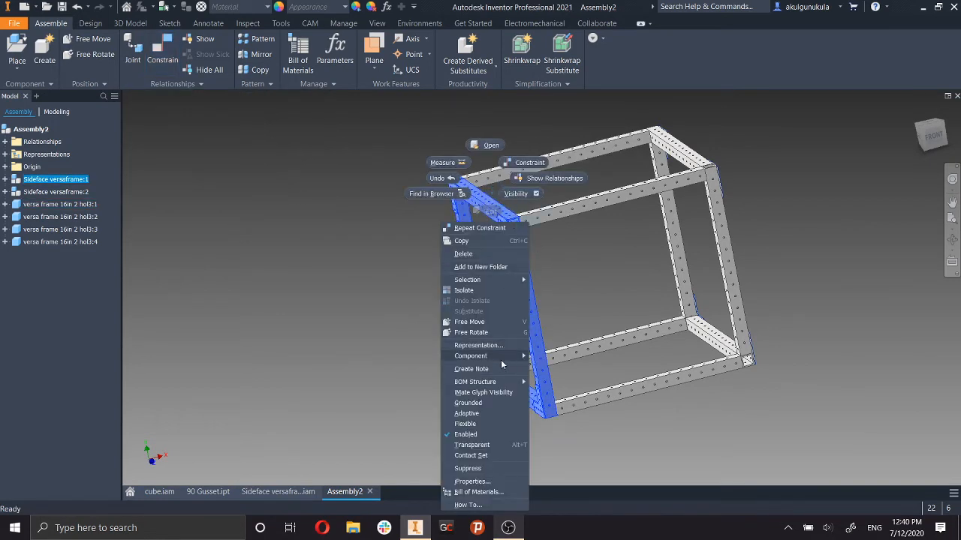
{"action": "left_click", "coordinate": [484, 409]}
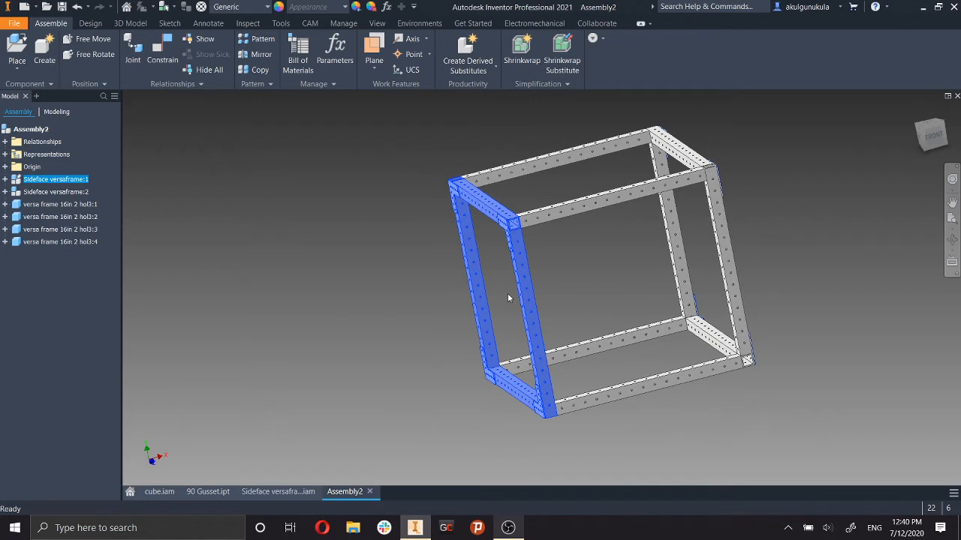
Bring up the Sideface versaframe.iam document and close it to return to Assembly2.
{"action": "middle_click_drag", "start_coordinate": [506, 325], "coordinate": [366, 271]}
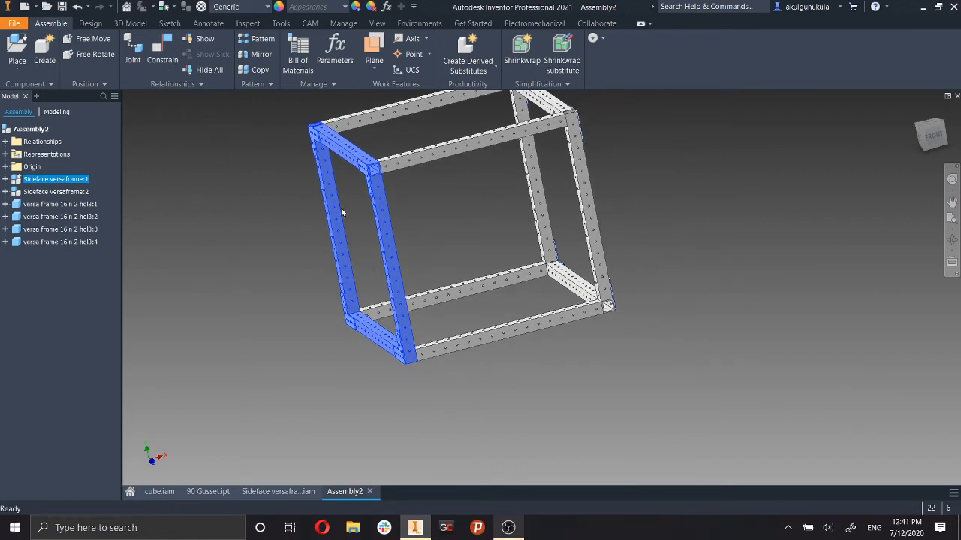
{"action": "left_click", "coordinate": [296, 491]}
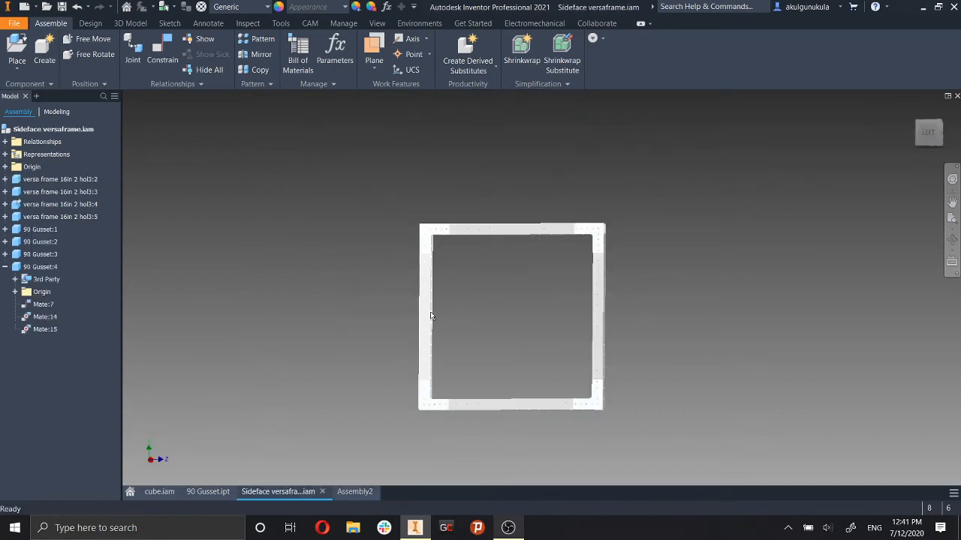
{"action": "left_click", "coordinate": [323, 492]}
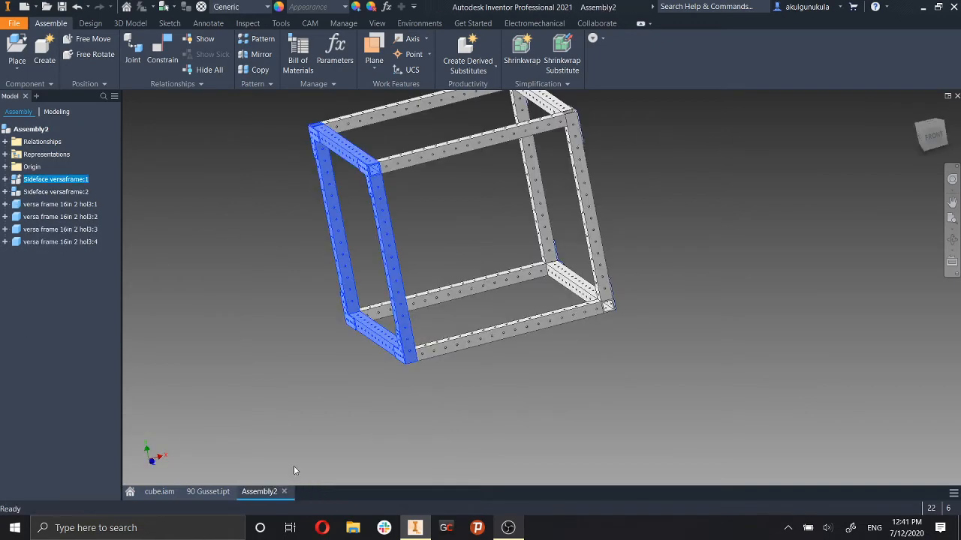
Test whether the second side face and the connecting beams can still move in the assembled cube.
{"action": "middle_click_drag", "start_coordinate": [511, 296], "coordinate": [433, 299], "text": "shift"}
{"action": "scroll", "coordinate": [459, 294], "scroll_direction": "down", "scroll_amount": 3}
{"action": "left_click", "coordinate": [563, 246]}
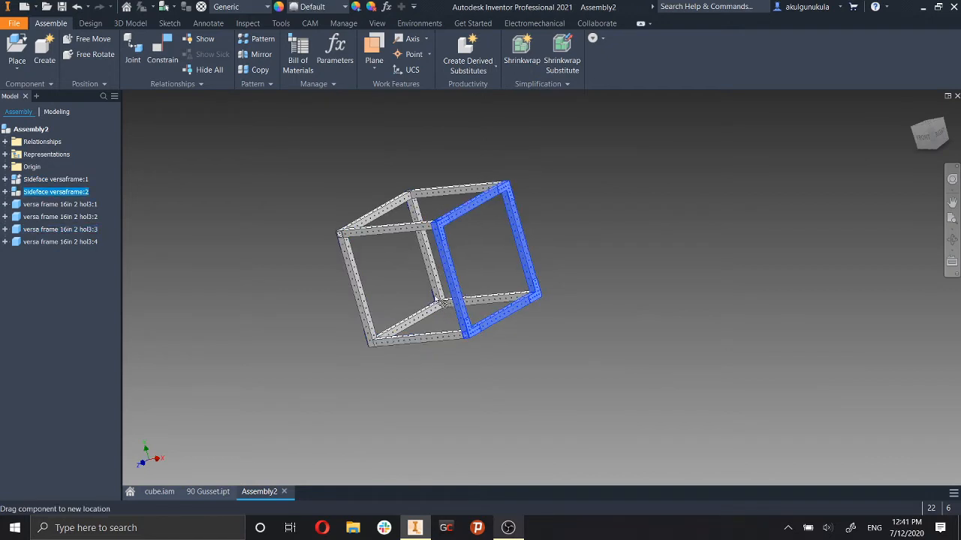
{"action": "left_click", "coordinate": [528, 311]}
{"action": "key", "text": "F5"}
{"action": "left_click", "coordinate": [443, 312]}
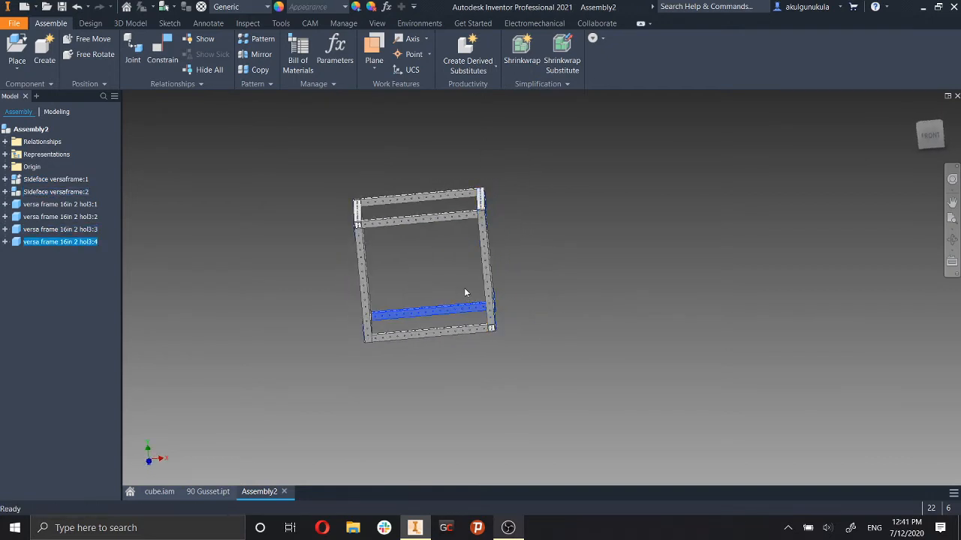
{"action": "mouse_move", "coordinate": [515, 325]}
{"action": "middle_mouse_down", "text": "shift"}
{"action": "mouse_move", "coordinate": [543, 310]}
{"action": "mouse_move", "coordinate": [513, 308]}
{"action": "middle_mouse_up", "text": "shift"}
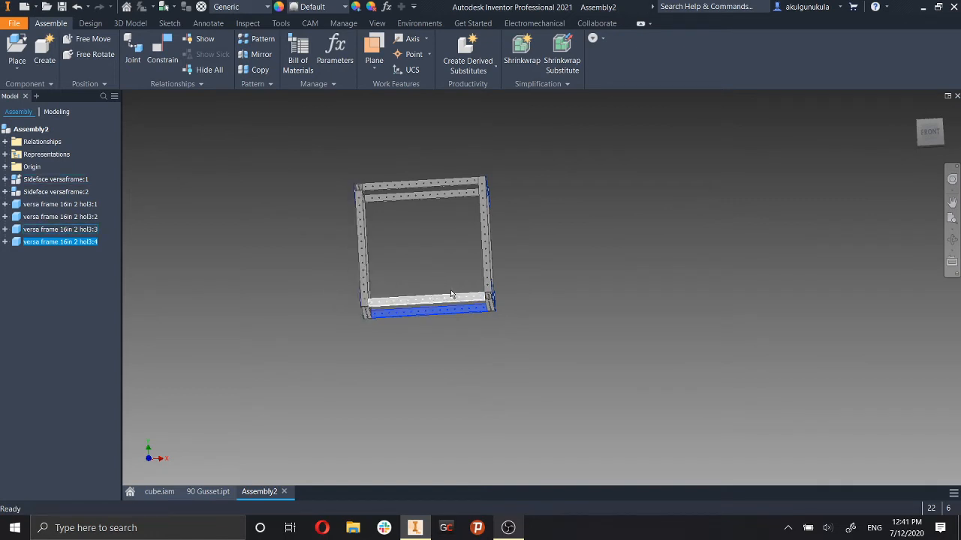
{"action": "left_click", "coordinate": [519, 312]}
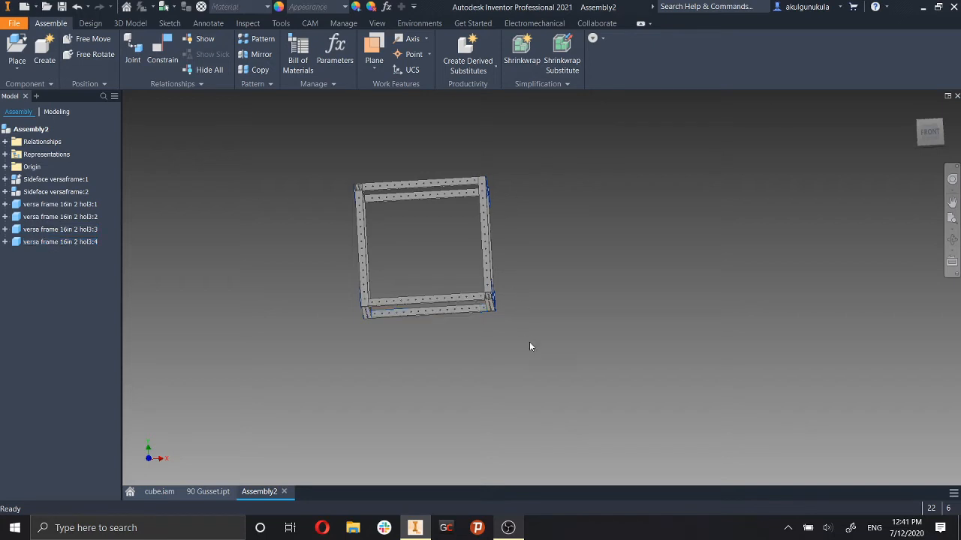
Select all six components of the cube and turn on Degrees of Freedom in their occurrence iProperties.
{"action": "left_click_drag", "start_coordinate": [536, 349], "coordinate": [319, 158]}
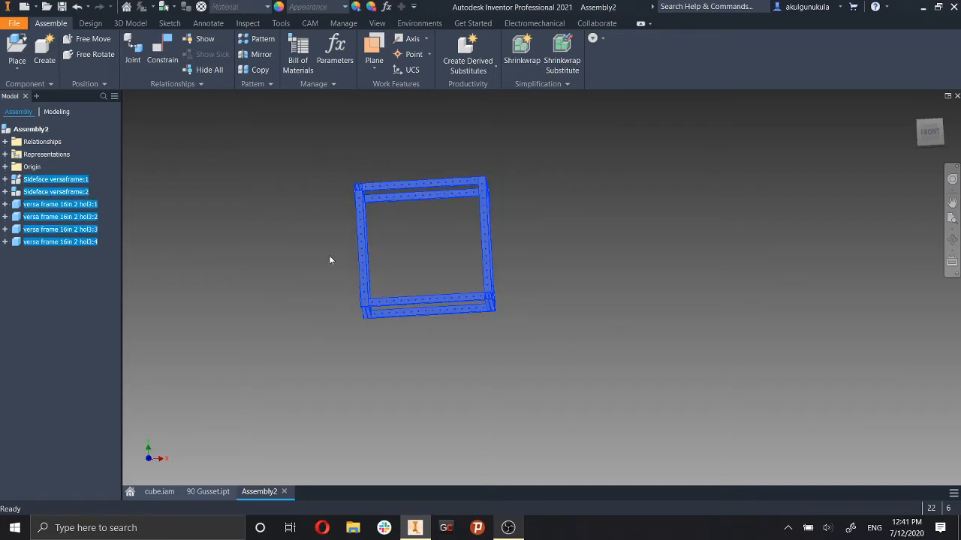
{"action": "right_click", "coordinate": [57, 245]}
{"action": "left_click", "coordinate": [89, 492]}
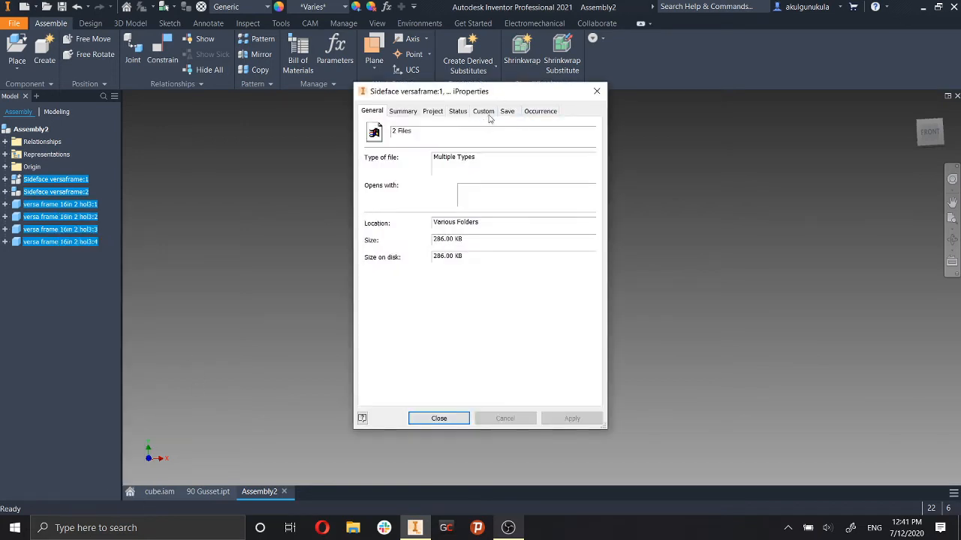
{"action": "left_click", "coordinate": [537, 112]}
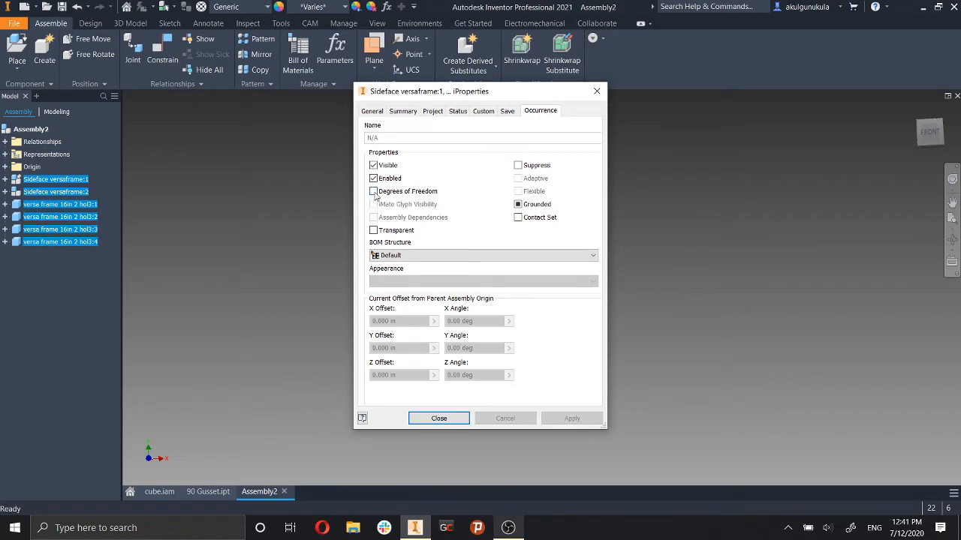
{"action": "left_click", "coordinate": [373, 192]}
{"action": "left_click", "coordinate": [572, 418]}
{"action": "left_click", "coordinate": [439, 418]}
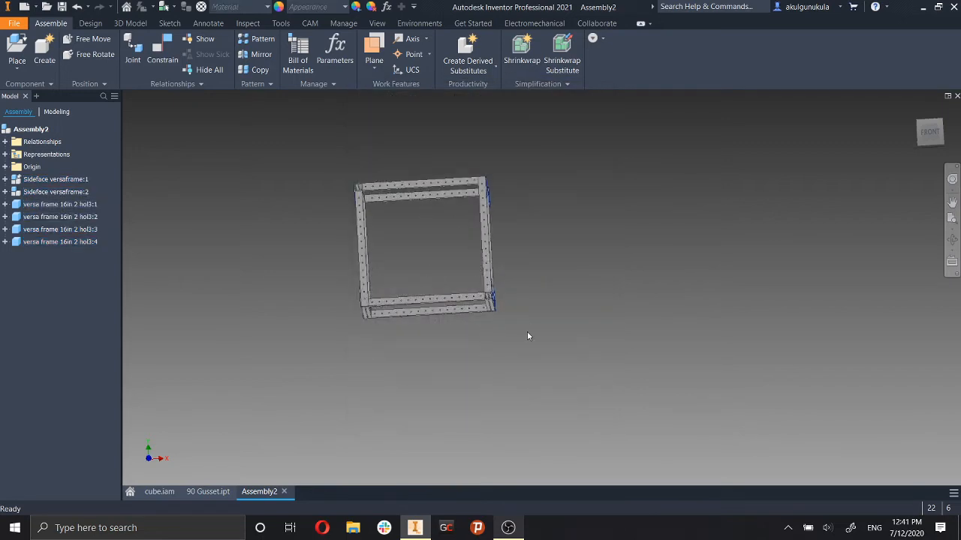
Delete the Flush:9 constraint from the lower front beam, versa frame 16in 2 hol3:3.
{"action": "mouse_move", "coordinate": [528, 336]}
{"action": "middle_mouse_down", "text": "shift"}
{"action": "mouse_move", "coordinate": [536, 355]}
{"action": "mouse_move", "coordinate": [639, 337]}
{"action": "mouse_move", "coordinate": [579, 348]}
{"action": "mouse_move", "coordinate": [464, 341]}
{"action": "mouse_move", "coordinate": [525, 340]}
{"action": "middle_mouse_up", "text": "shift"}
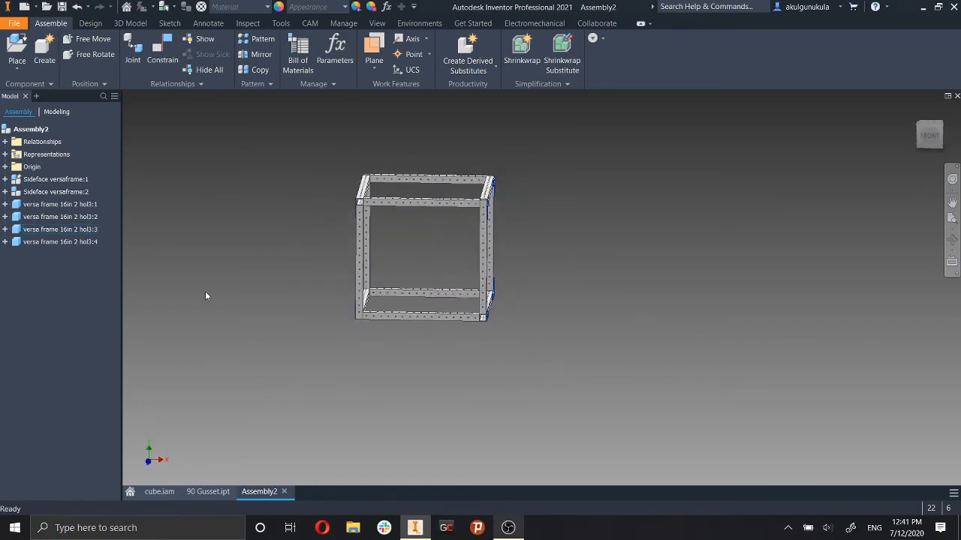
{"action": "left_click", "coordinate": [5, 230]}
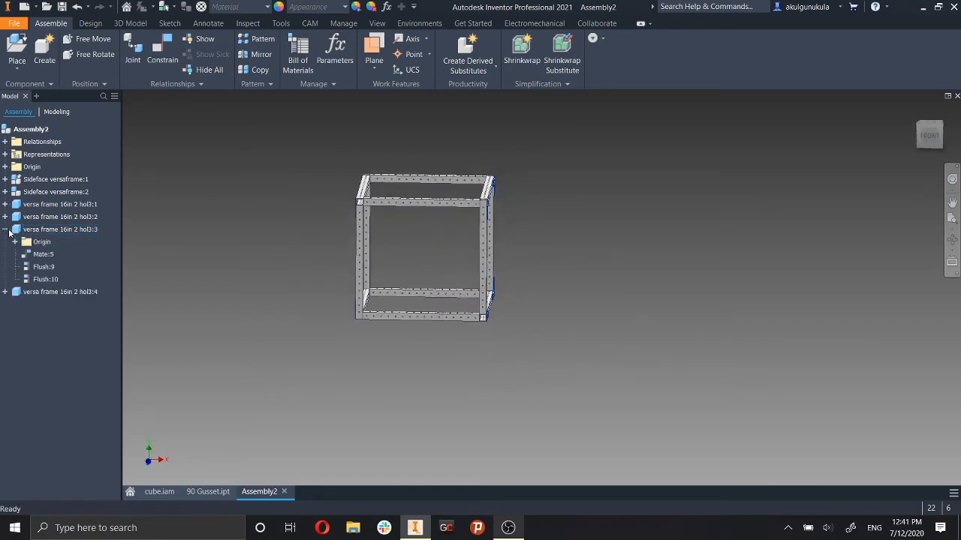
{"action": "right_click", "coordinate": [43, 267]}
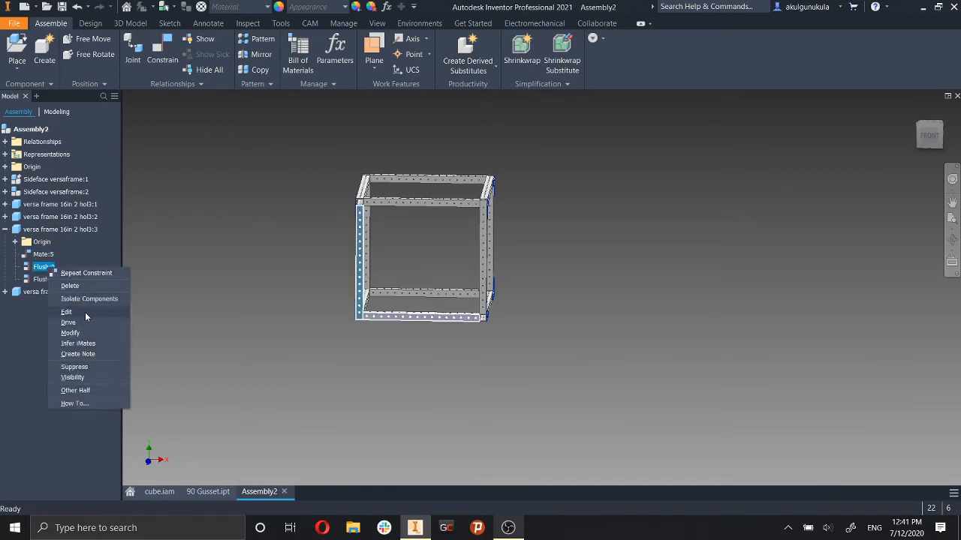
{"action": "left_click", "coordinate": [85, 286]}
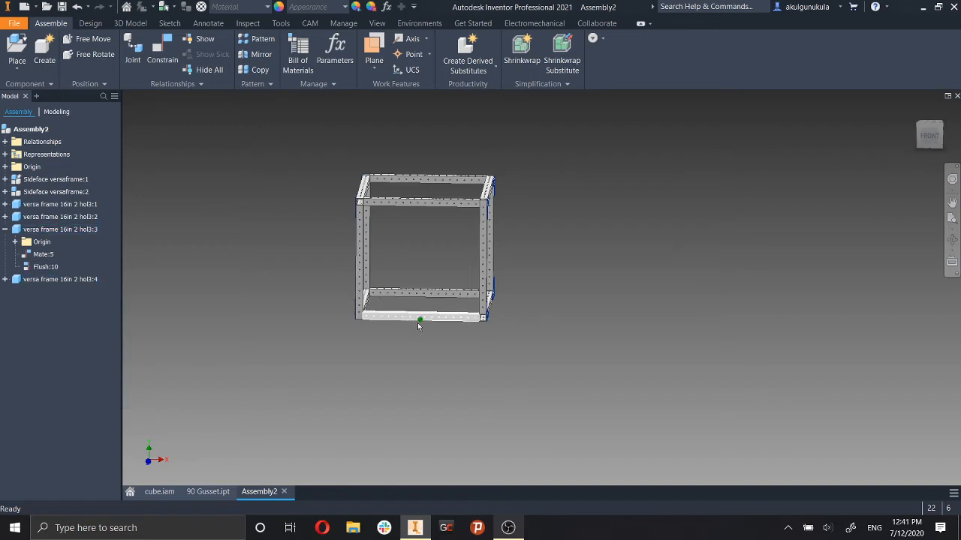
Test how the lower front beam, versa frame 16in 2 hol3:3, can move, and delete its Mate:5 constraint.
{"action": "middle_click_drag", "start_coordinate": [474, 334], "coordinate": [358, 335], "text": "shift"}
{"action": "scroll", "coordinate": [387, 323], "scroll_direction": "down", "scroll_amount": 5}
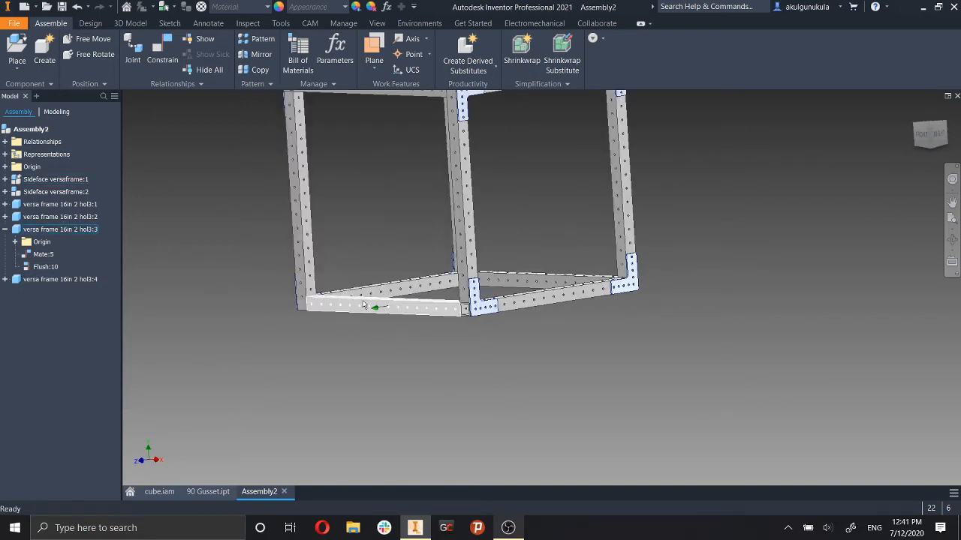
{"action": "left_click_drag", "start_coordinate": [363, 305], "coordinate": [378, 317]}
{"action": "middle_click_drag", "start_coordinate": [452, 337], "coordinate": [438, 333], "text": "shift"}
{"action": "right_click", "coordinate": [42, 255]}
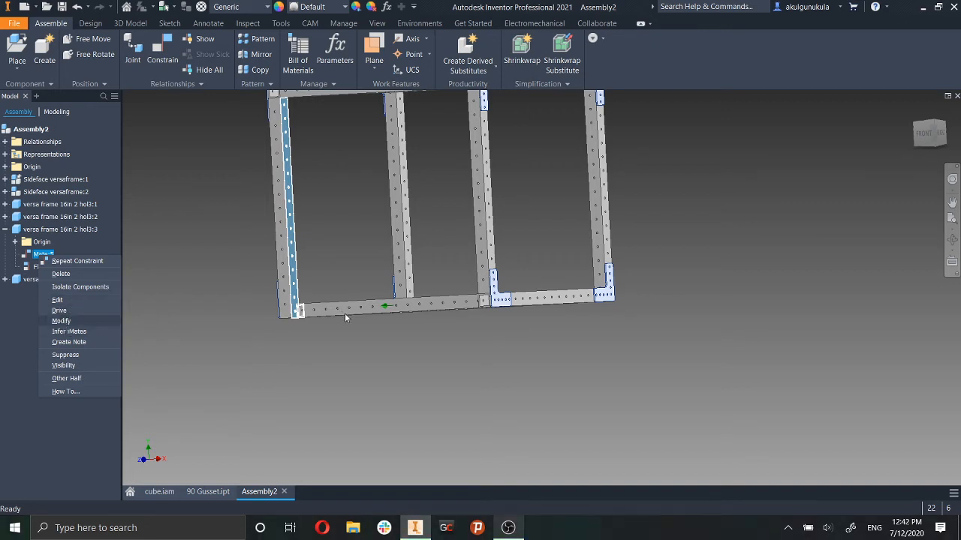
{"action": "left_click", "coordinate": [78, 276]}
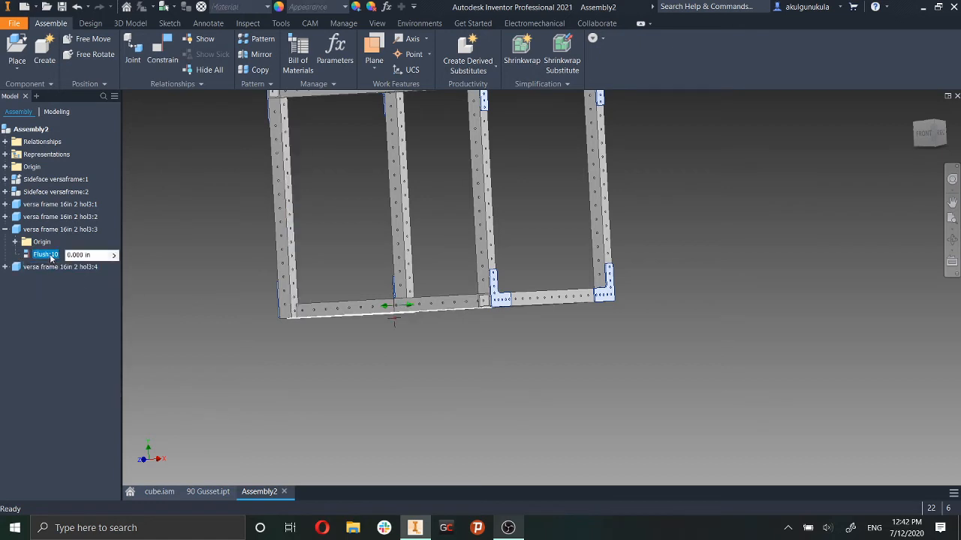
Delete the Flush:10 constraint of the lower front beam and move the beam around to test its freedom.
{"action": "right_click", "coordinate": [51, 257]}
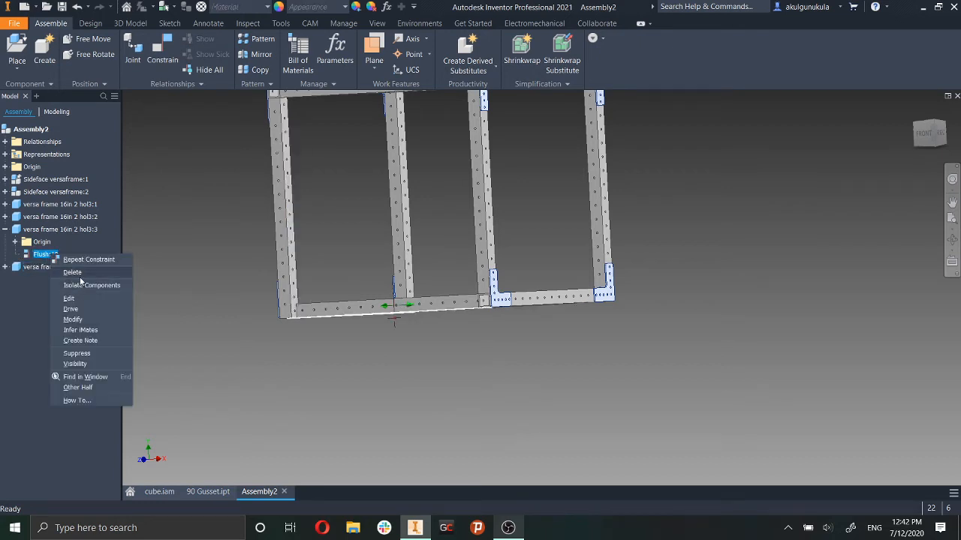
{"action": "left_click", "coordinate": [75, 272]}
{"action": "left_click_drag", "start_coordinate": [373, 312], "coordinate": [328, 295]}
{"action": "mouse_move", "coordinate": [348, 296]}
{"action": "middle_mouse_down", "text": "shift"}
{"action": "mouse_move", "coordinate": [379, 328]}
{"action": "mouse_move", "coordinate": [336, 287]}
{"action": "middle_mouse_up", "text": "shift"}
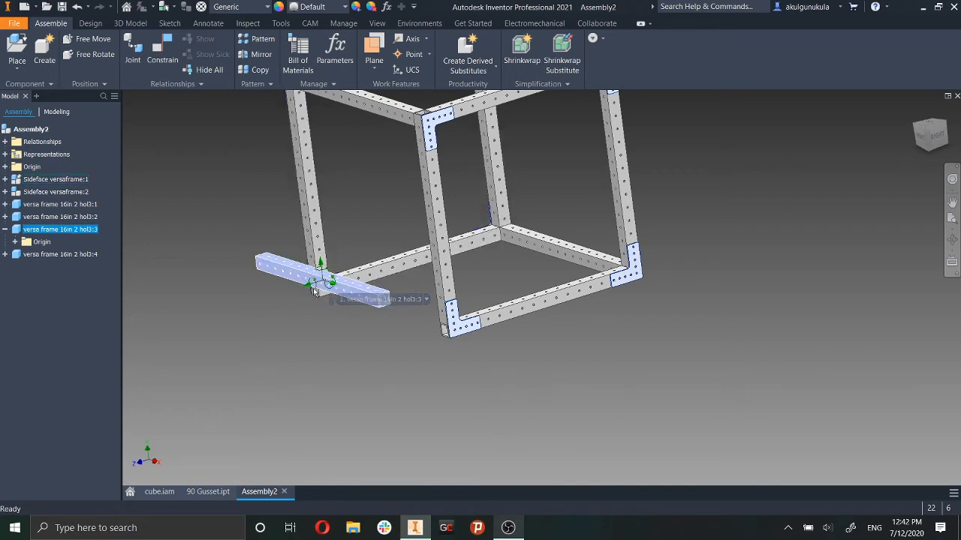
{"action": "left_click_drag", "start_coordinate": [321, 284], "coordinate": [386, 307]}
{"action": "middle_click_drag", "start_coordinate": [465, 330], "coordinate": [577, 337], "text": "shift"}
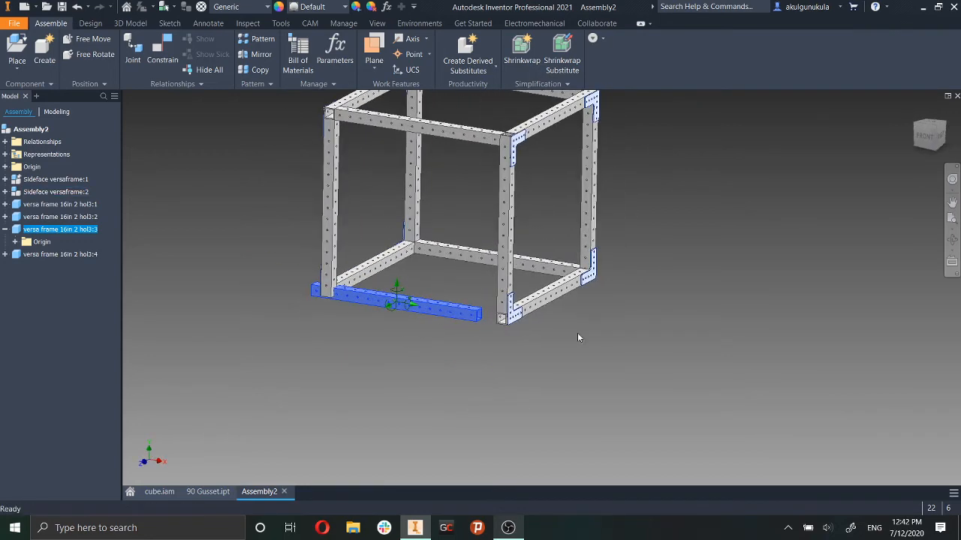
Undo the beam moves and the constraint deletions, restoring Mate:5, Flush:9 and Flush:10 on versa frame 16in 2 hol3:3.
{"action": "key", "text": "ctrl+z"}
{"action": "key", "text": "ctrl+z"}
{"action": "key", "text": "ctrl+z"}
{"action": "key", "text": "ctrl+z"}
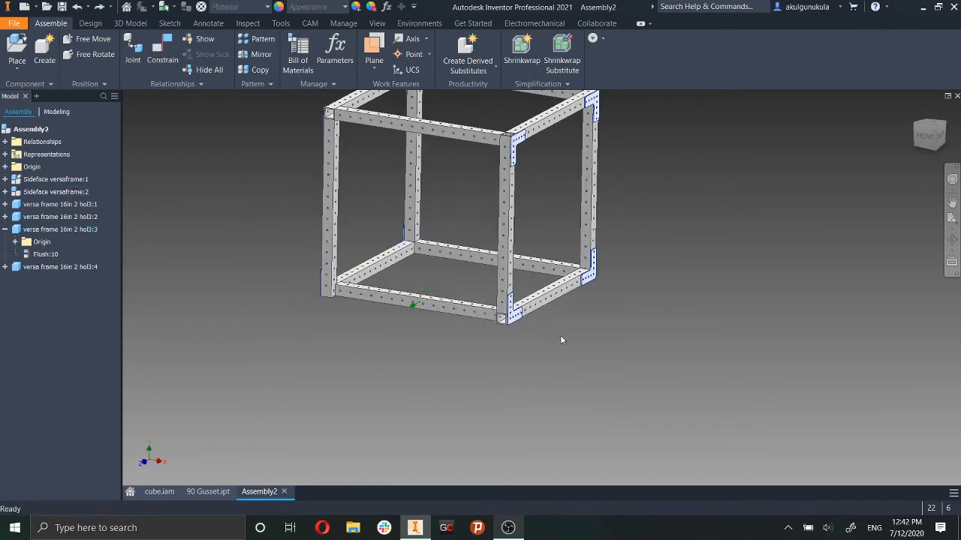
{"action": "key", "text": "ctrl+z"}
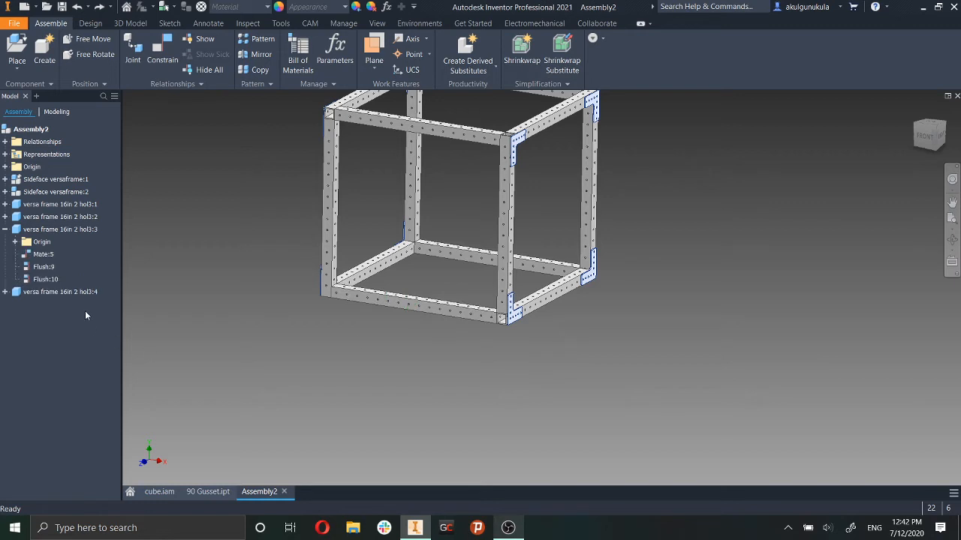
{"action": "scroll", "coordinate": [552, 421], "scroll_direction": "down", "scroll_amount": 3}
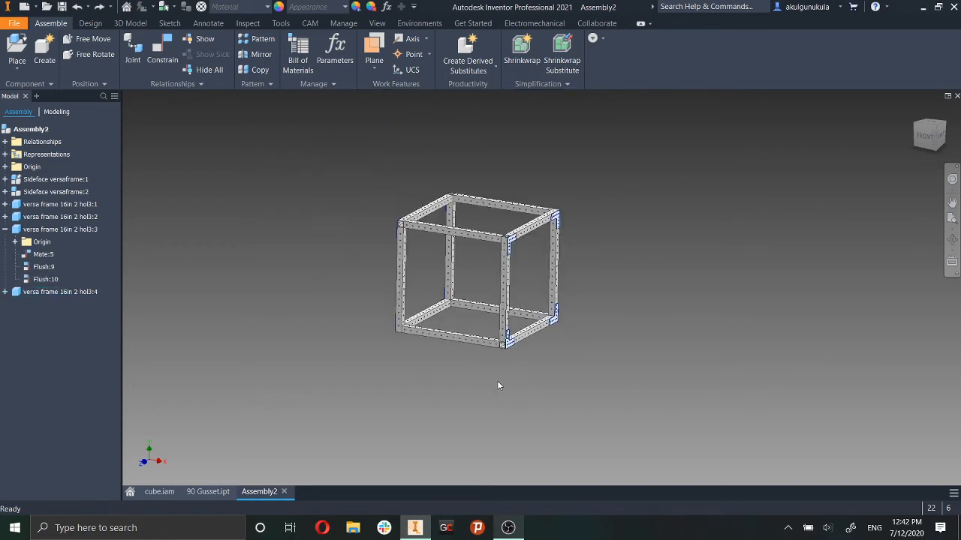
{"action": "key", "text": "m"}
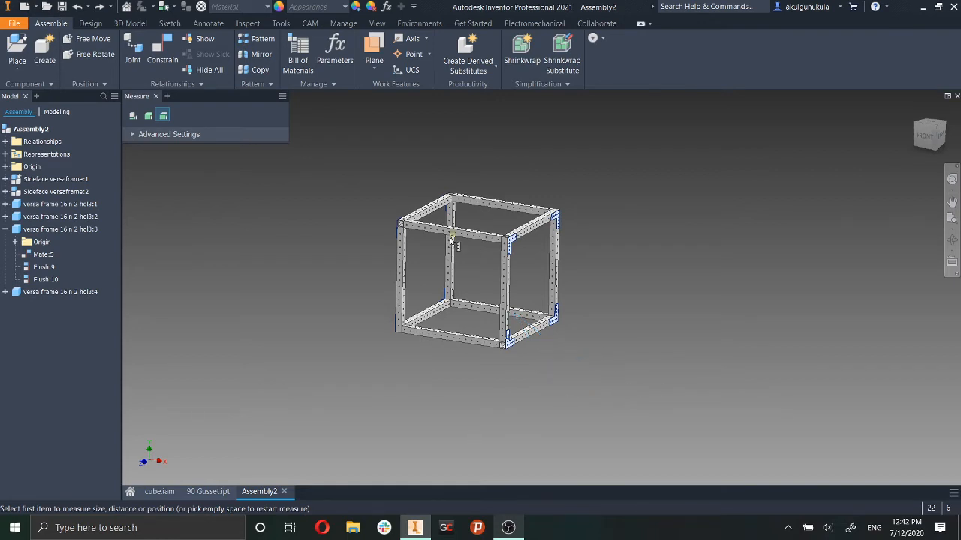
{"action": "left_click", "coordinate": [156, 96]}
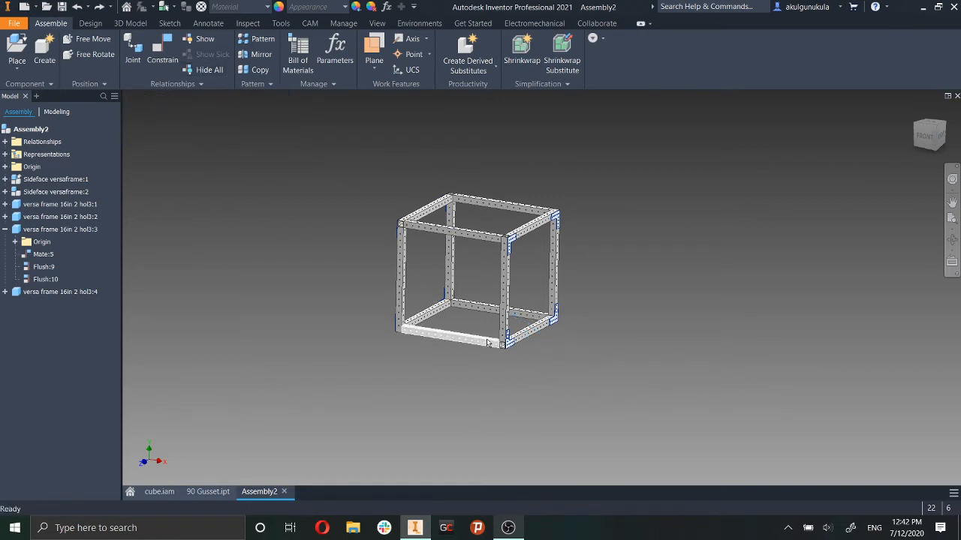
Select all six components of the cube and turn off Degrees of Freedom in their occurrence iProperties.
{"action": "left_click_drag", "start_coordinate": [561, 354], "coordinate": [374, 180]}
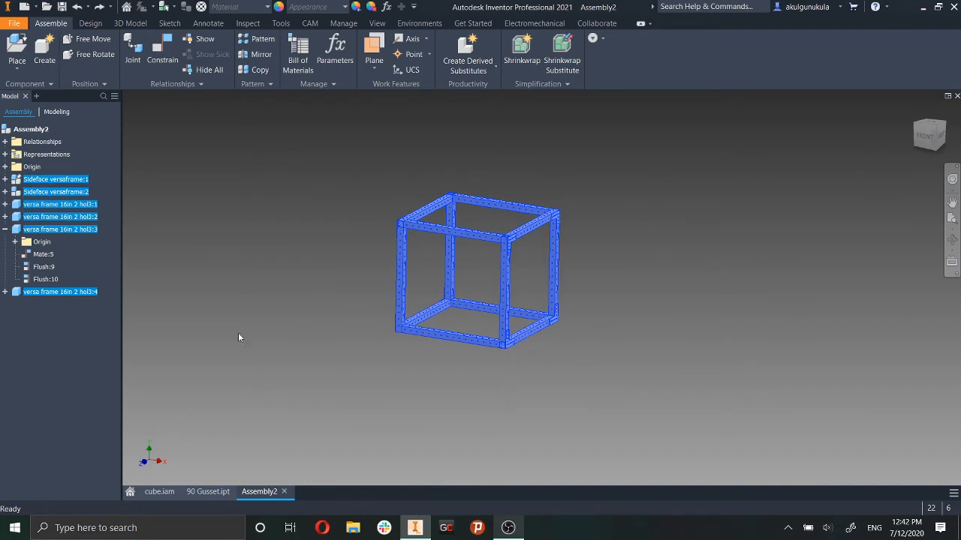
{"action": "right_click", "coordinate": [74, 292]}
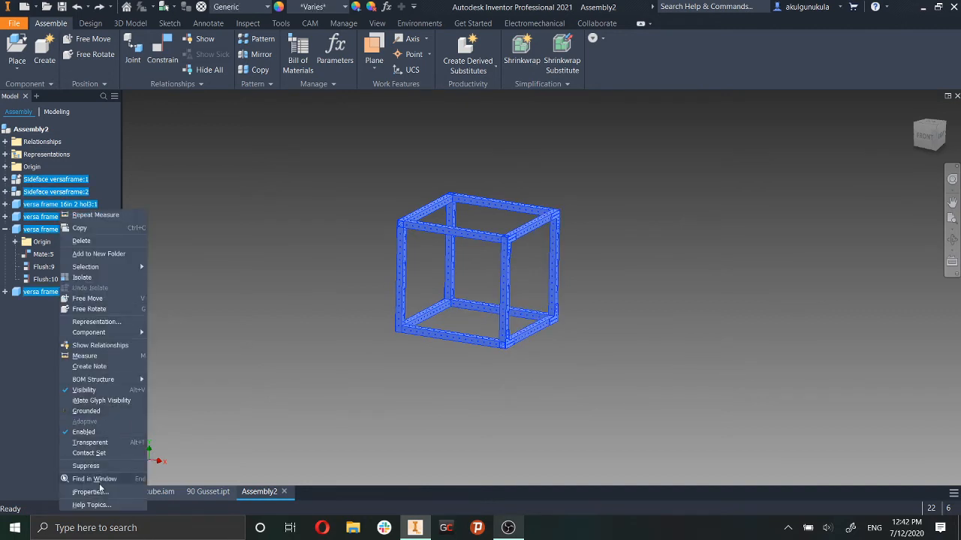
{"action": "left_click", "coordinate": [114, 456]}
{"action": "left_click", "coordinate": [507, 111]}
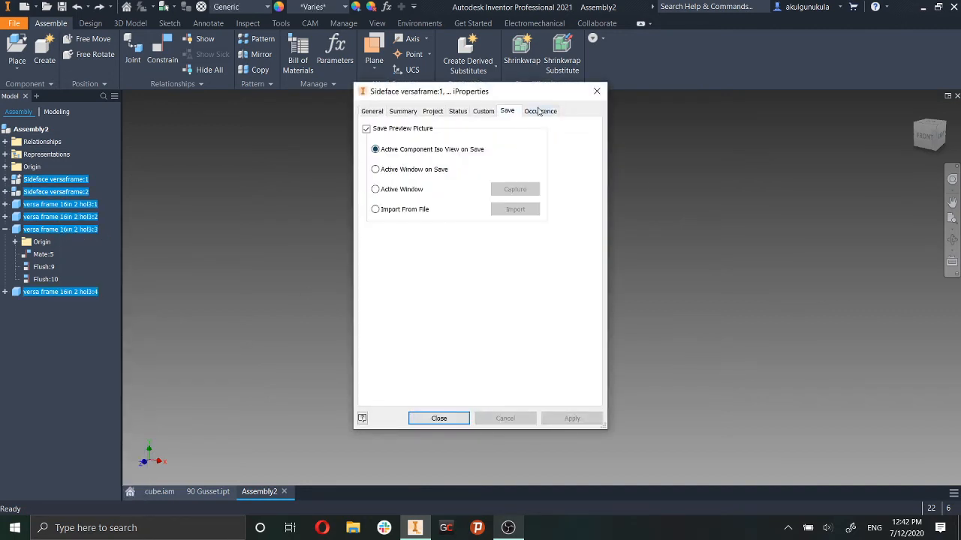
{"action": "left_click", "coordinate": [541, 111]}
{"action": "left_click", "coordinate": [373, 192]}
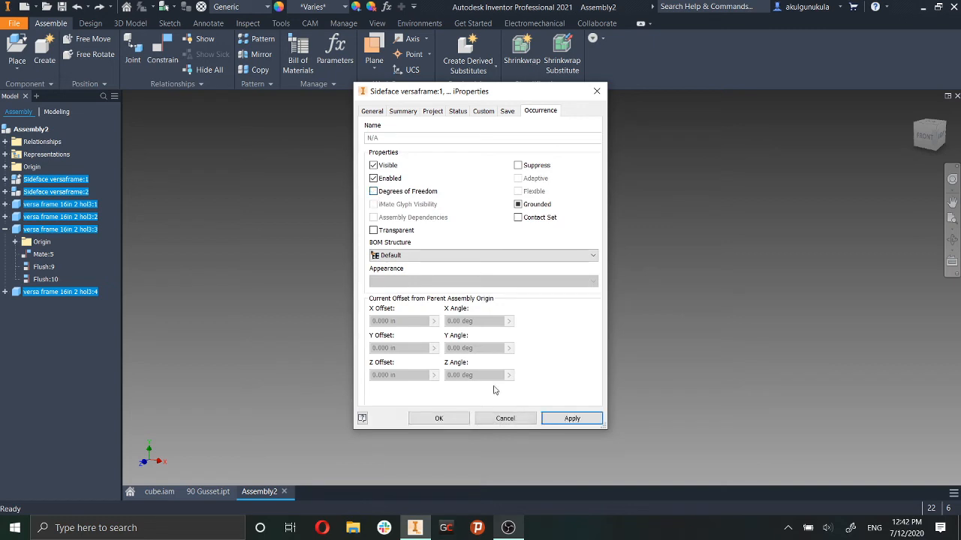
{"action": "left_click", "coordinate": [570, 418]}
{"action": "left_click", "coordinate": [454, 419]}
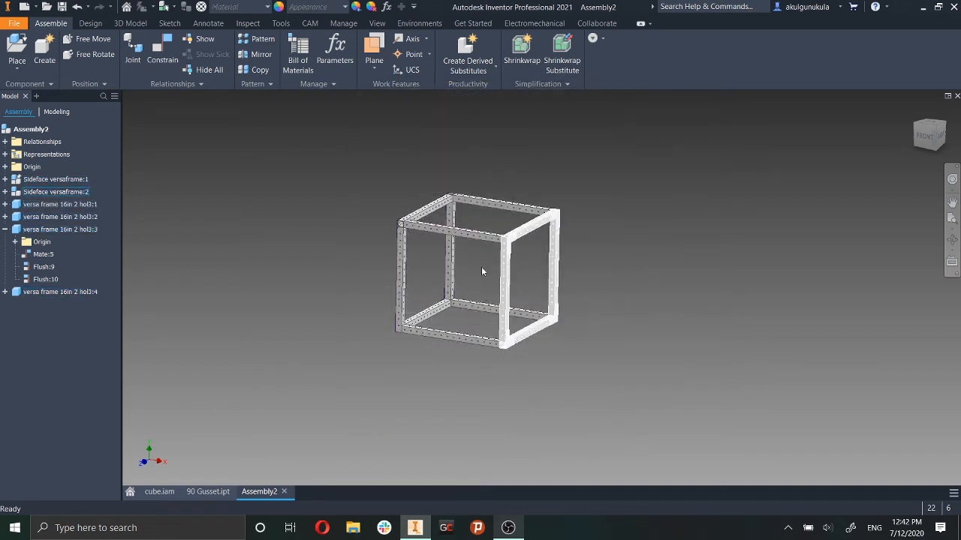
Examine the cube frame's beams and corners from the front, above and below, and collapse the versa frame 16in 2 hol3:3 node.
{"action": "mouse_move", "coordinate": [529, 364]}
{"action": "middle_mouse_down", "text": "shift"}
{"action": "mouse_move", "coordinate": [591, 350]}
{"action": "mouse_move", "coordinate": [590, 362]}
{"action": "mouse_move", "coordinate": [544, 370]}
{"action": "middle_mouse_up", "text": "shift"}
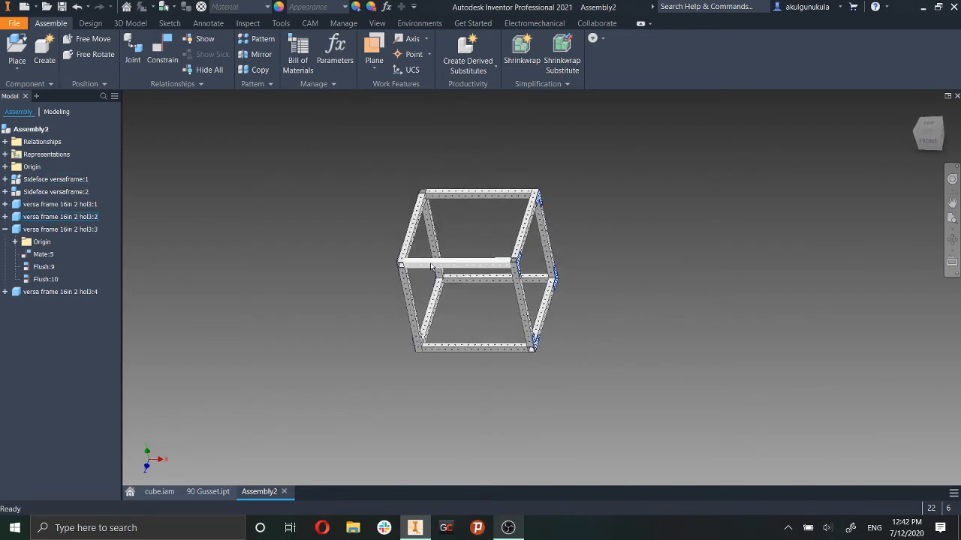
{"action": "left_click", "coordinate": [445, 264]}
{"action": "mouse_move", "coordinate": [697, 309]}
{"action": "middle_mouse_down", "text": "shift"}
{"action": "mouse_move", "coordinate": [697, 294]}
{"action": "mouse_move", "coordinate": [695, 305]}
{"action": "mouse_move", "coordinate": [710, 296]}
{"action": "mouse_move", "coordinate": [714, 307]}
{"action": "mouse_move", "coordinate": [698, 313]}
{"action": "mouse_move", "coordinate": [596, 320]}
{"action": "mouse_move", "coordinate": [606, 340]}
{"action": "mouse_move", "coordinate": [683, 305]}
{"action": "mouse_move", "coordinate": [710, 315]}
{"action": "middle_mouse_up", "text": "shift"}
{"action": "left_click", "coordinate": [614, 298]}
{"action": "middle_click_drag", "start_coordinate": [613, 299], "coordinate": [426, 213], "text": "shift"}
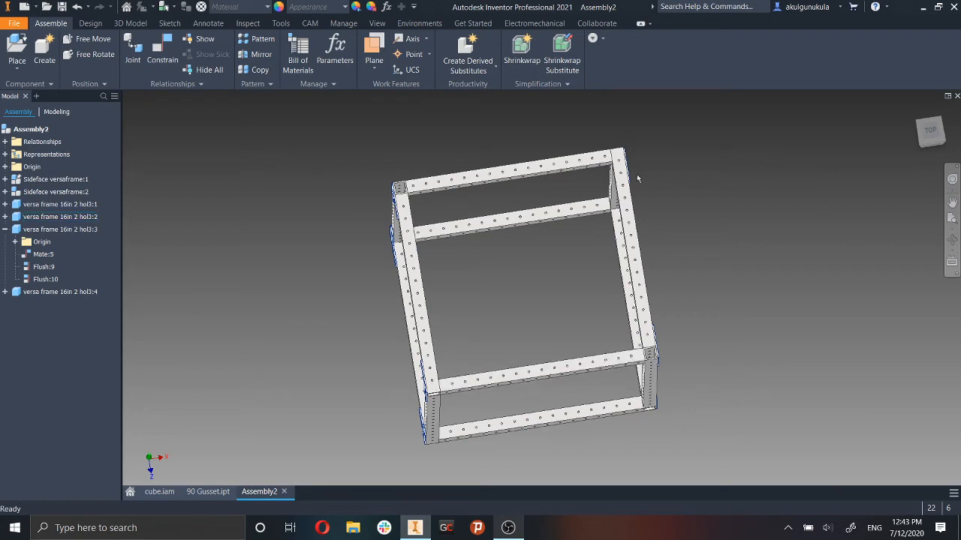
{"action": "middle_click_drag", "start_coordinate": [545, 429], "coordinate": [704, 250], "text": "shift"}
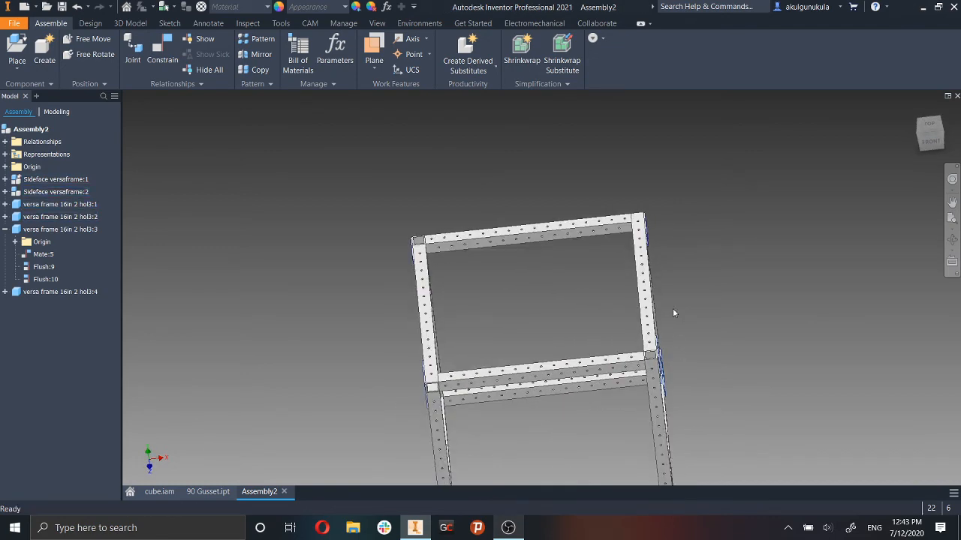
{"action": "middle_click_drag", "start_coordinate": [673, 308], "coordinate": [709, 248], "text": "shift"}
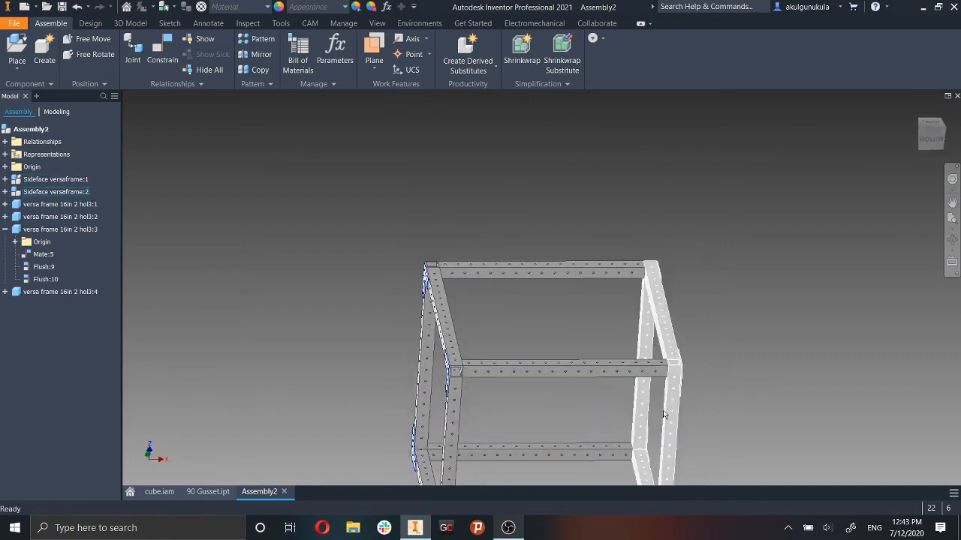
{"action": "middle_click_drag", "start_coordinate": [701, 414], "coordinate": [706, 285]}
{"action": "middle_click_drag", "start_coordinate": [631, 418], "coordinate": [509, 419], "text": "shift"}
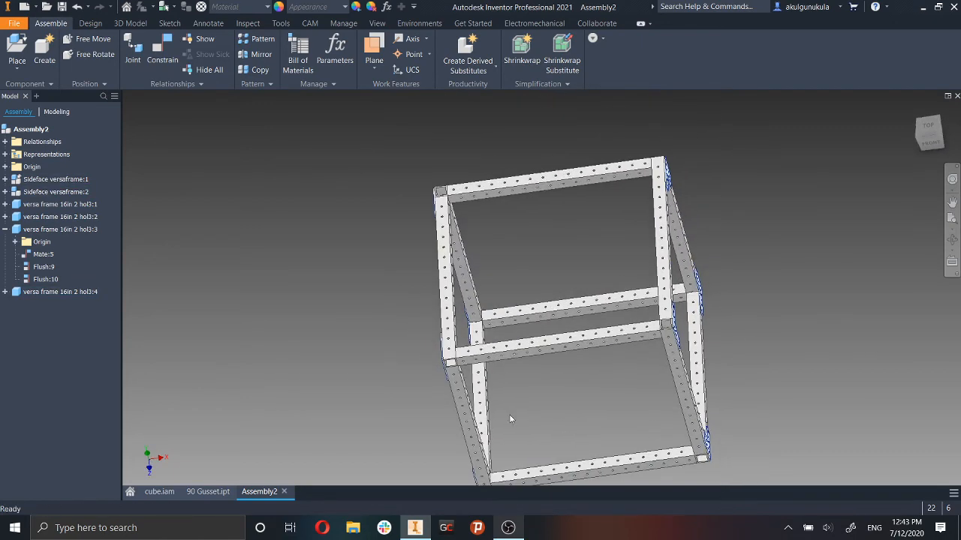
{"action": "left_click", "coordinate": [5, 229]}
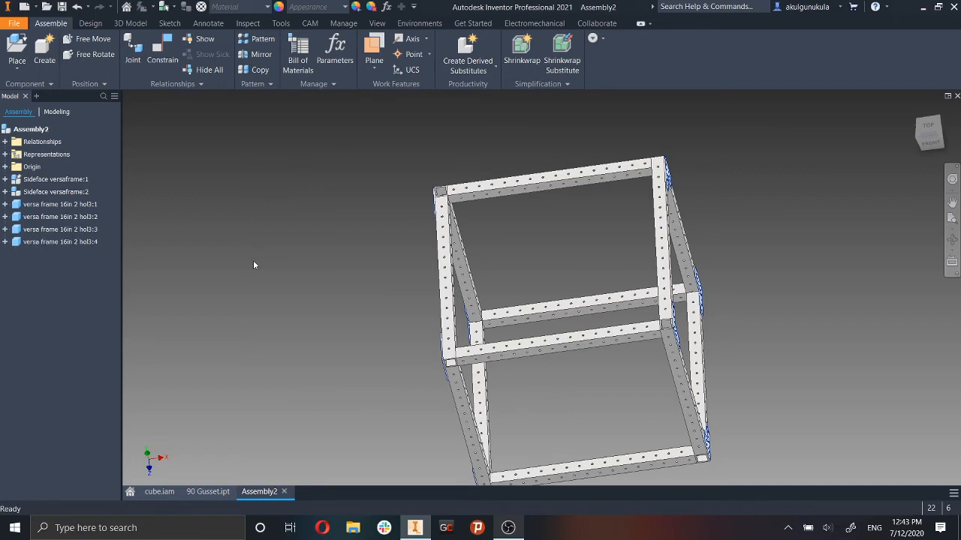
{"action": "right_click", "coordinate": [262, 236]}
{"action": "left_click", "coordinate": [269, 203]}
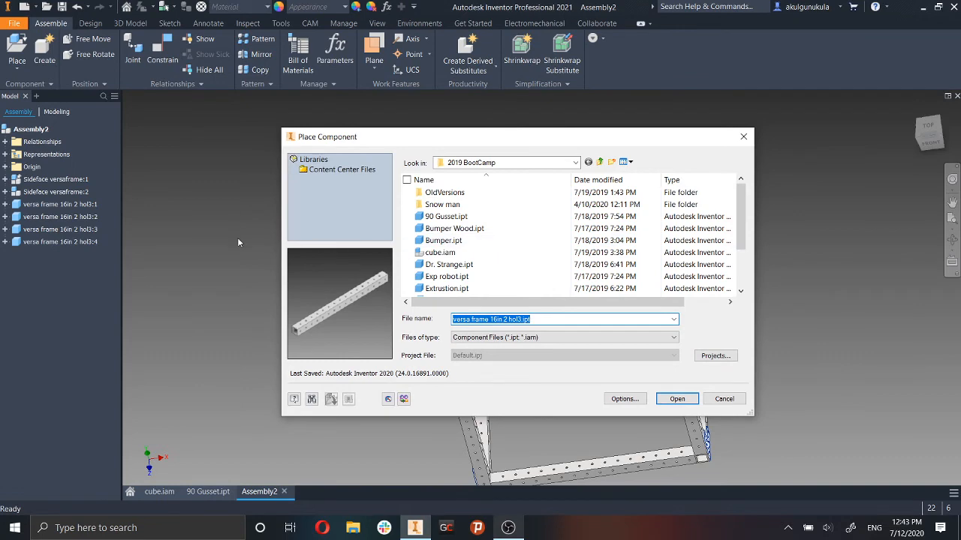
{"action": "left_click", "coordinate": [742, 138]}
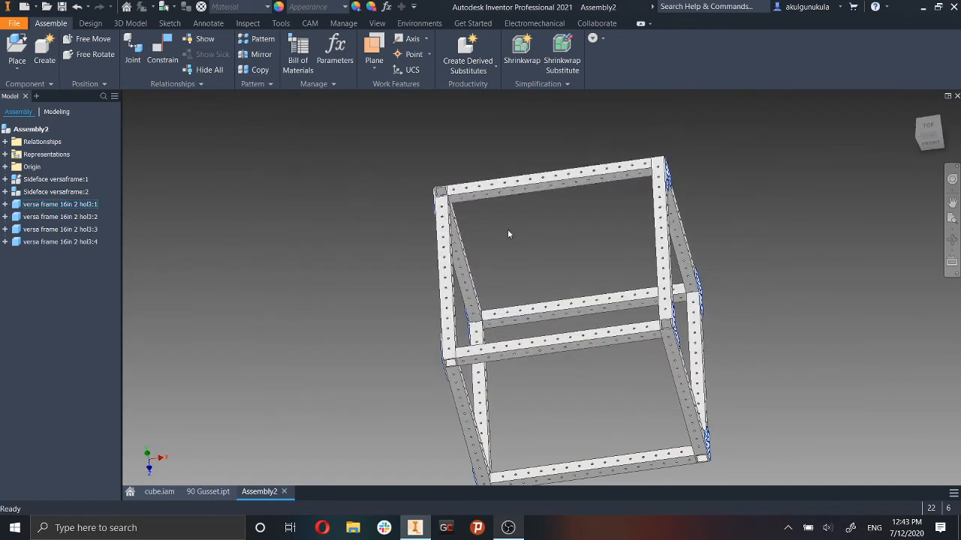
{"action": "right_click", "coordinate": [318, 235]}
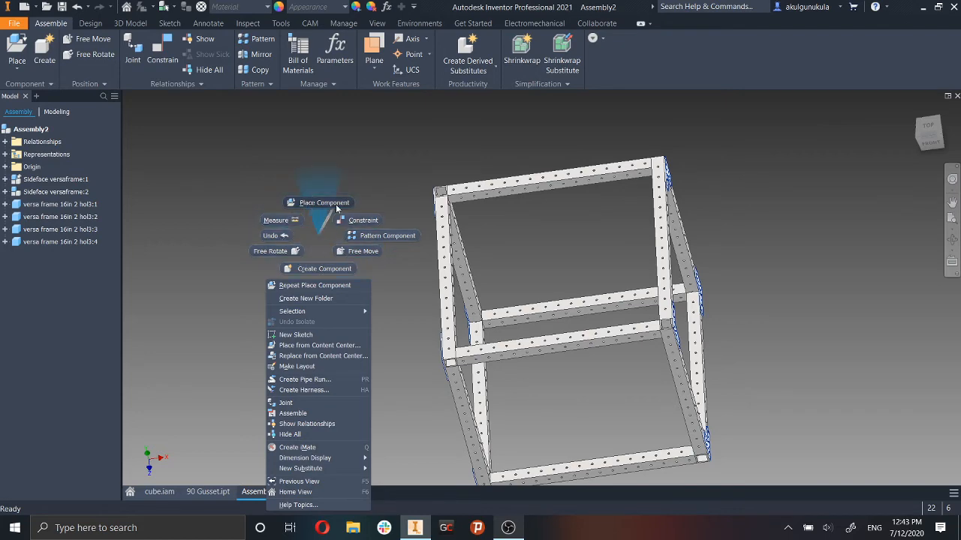
{"action": "left_click", "coordinate": [308, 182]}
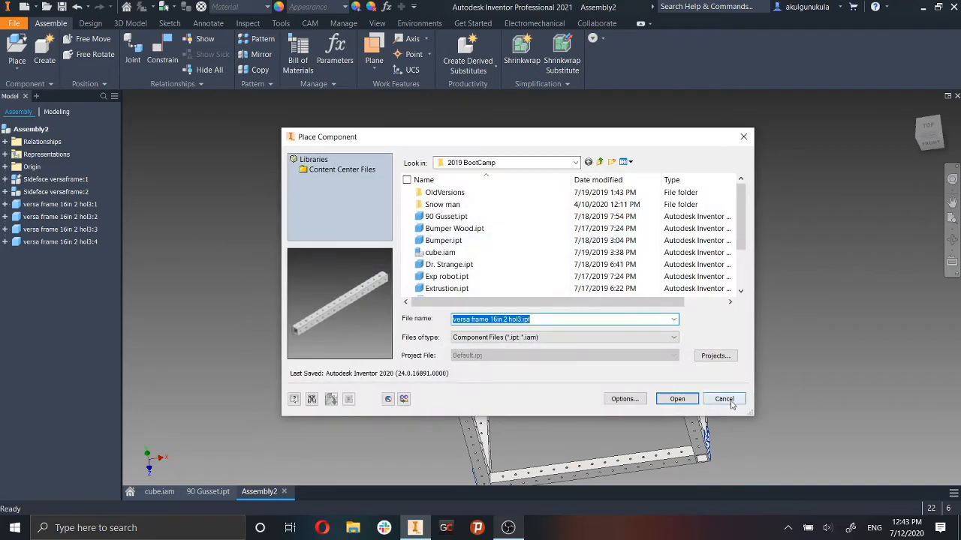
{"action": "left_click", "coordinate": [725, 400]}
{"action": "right_click", "coordinate": [306, 288]}
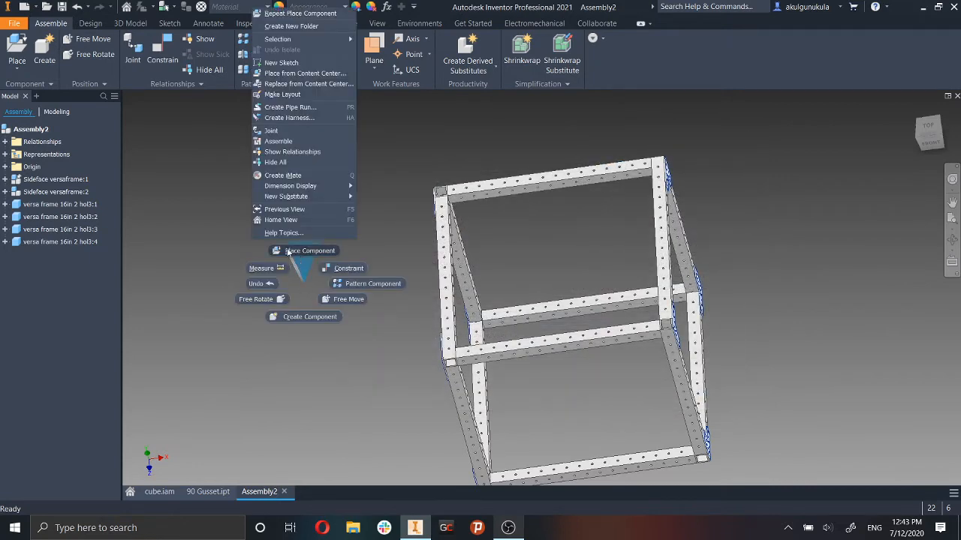
{"action": "left_click", "coordinate": [308, 285]}
{"action": "right_click_drag", "start_coordinate": [369, 312], "coordinate": [250, 235]}
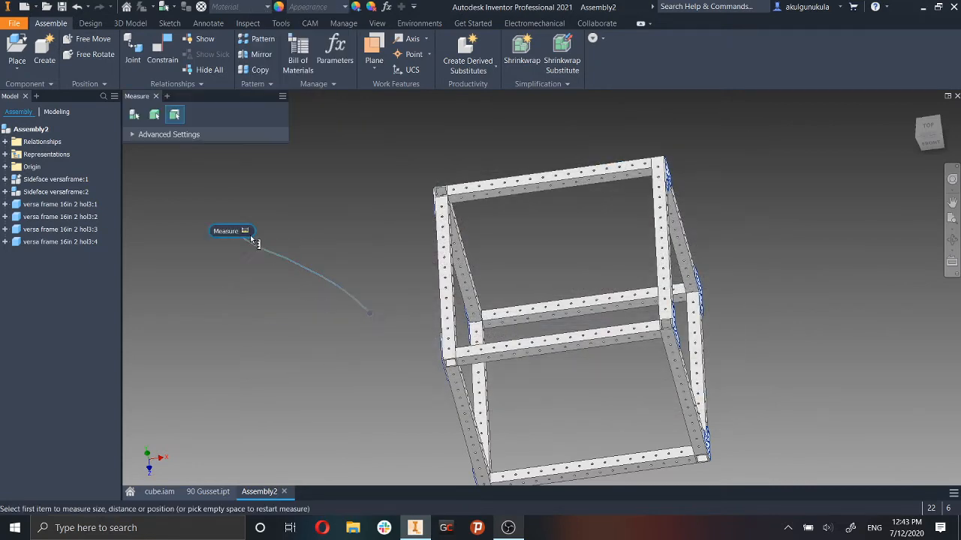
{"action": "right_click", "coordinate": [300, 236]}
{"action": "left_click", "coordinate": [334, 226]}
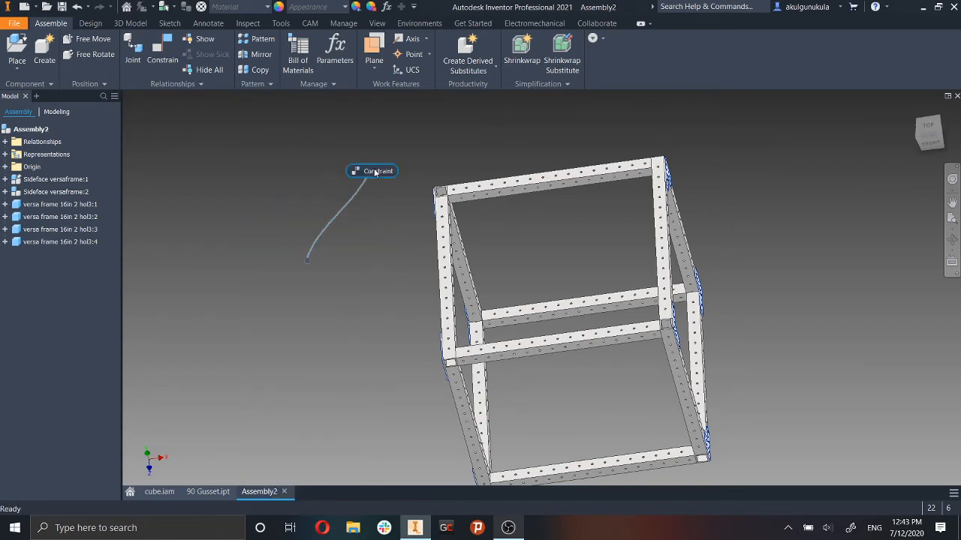
{"action": "right_click_drag", "start_coordinate": [374, 171], "coordinate": [375, 171]}
{"action": "left_click", "coordinate": [317, 96]}
Choose 90 Gusset.ipt from the 2019 BootCamp folder as the component to place in the assembly.
{"action": "scroll", "coordinate": [547, 276], "scroll_direction": "down", "scroll_amount": 3}
{"action": "mouse_move", "coordinate": [547, 278]}
{"action": "middle_mouse_down", "text": "shift"}
{"action": "mouse_move", "coordinate": [553, 298]}
{"action": "mouse_move", "coordinate": [556, 273]}
{"action": "middle_mouse_up", "text": "shift"}
{"action": "right_click_drag", "start_coordinate": [284, 194], "coordinate": [283, 194]}
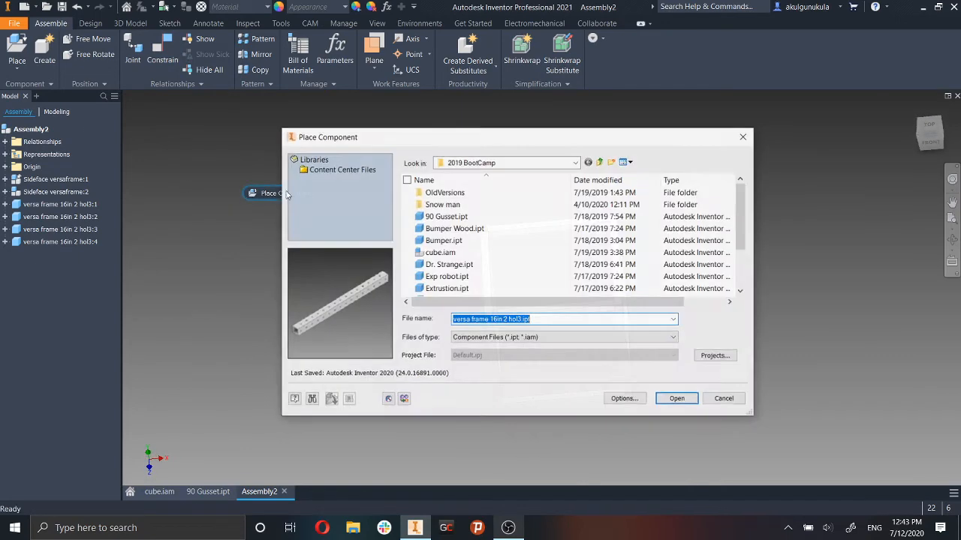
{"action": "scroll", "coordinate": [471, 196], "scroll_direction": "down", "scroll_amount": 1}
{"action": "scroll", "coordinate": [471, 197], "scroll_direction": "up", "scroll_amount": 1}
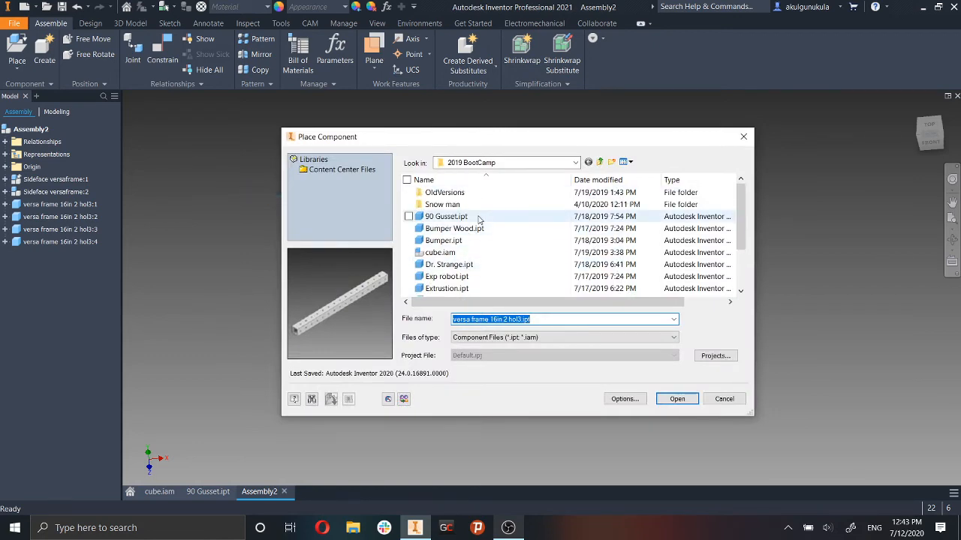
{"action": "left_click", "coordinate": [450, 217]}
{"action": "left_click", "coordinate": [676, 399]}
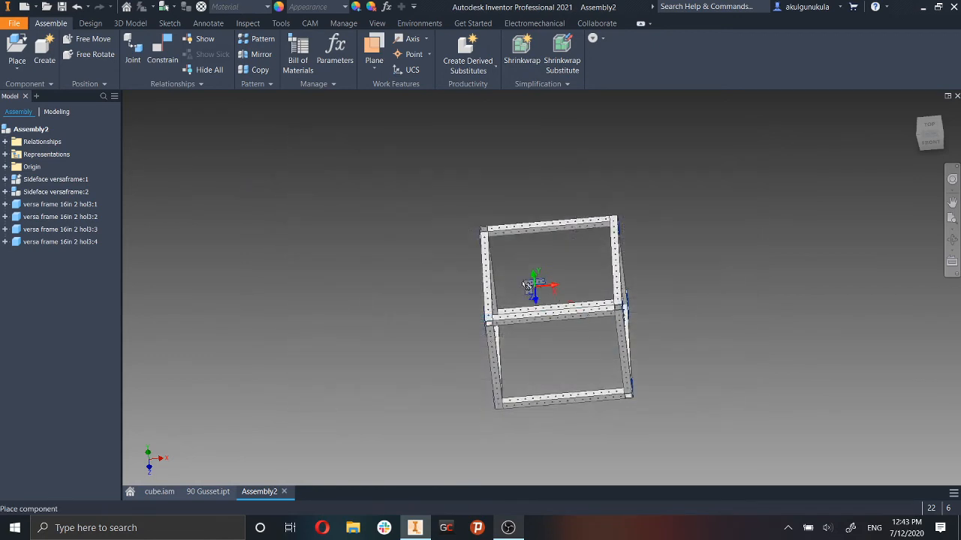
Place four 90 Gusset copies, one near each corner of the cube frame's top face.
{"action": "scroll", "coordinate": [484, 235], "scroll_direction": "down", "scroll_amount": 3}
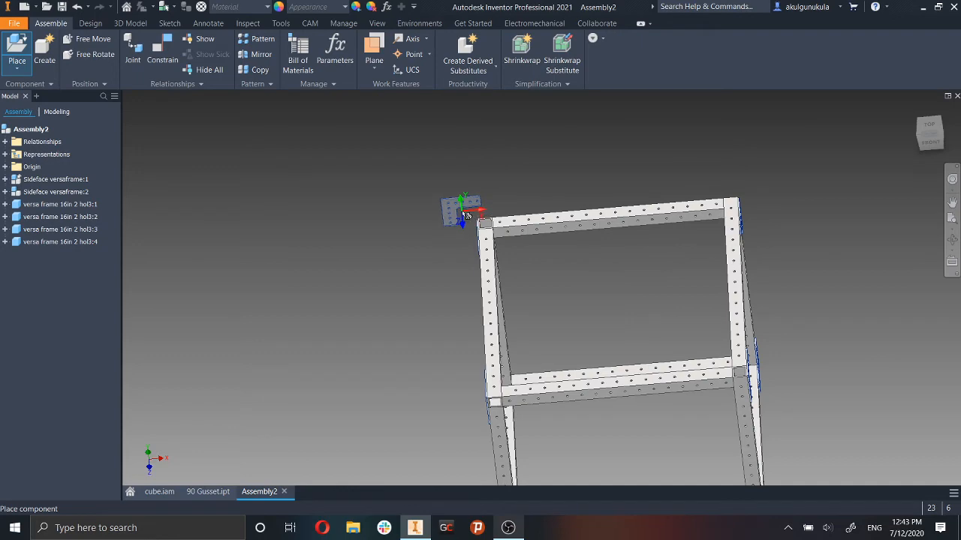
{"action": "left_click", "coordinate": [461, 211]}
{"action": "left_click", "coordinate": [713, 181]}
{"action": "left_click", "coordinate": [462, 385]}
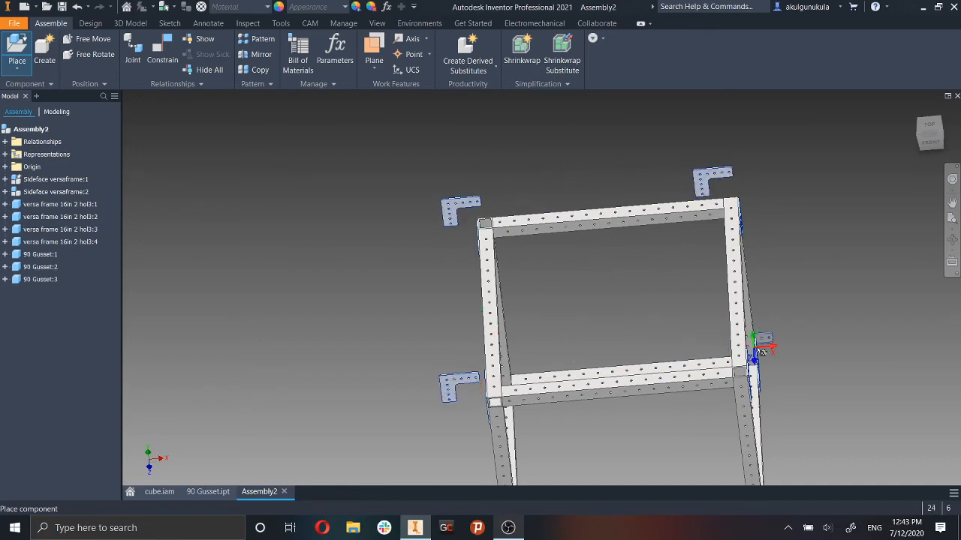
{"action": "left_click", "coordinate": [791, 354]}
{"action": "middle_click_drag", "start_coordinate": [783, 373], "coordinate": [761, 267], "text": "shift"}
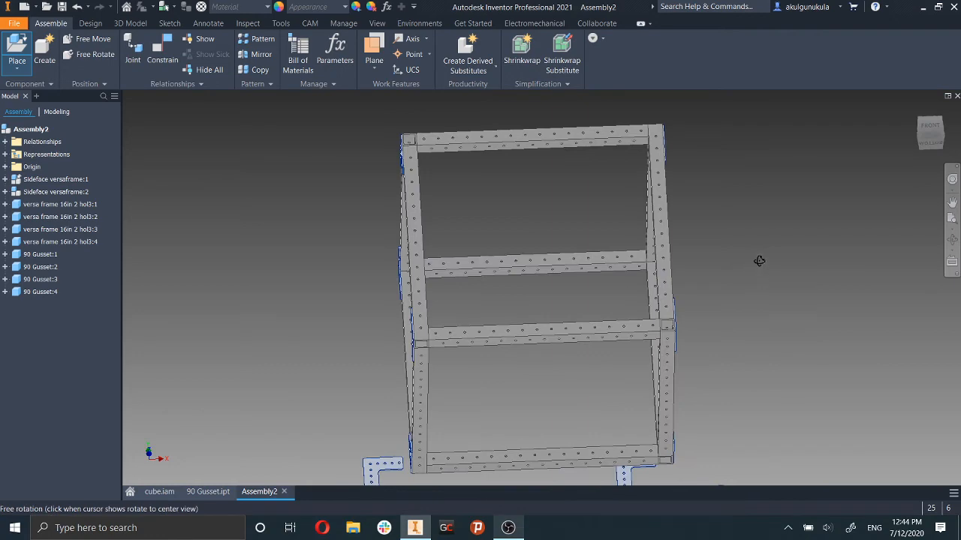
Place four more 90 Gusset copies, one near each corner of the cube frame's bottom face.
{"action": "middle_click_drag", "start_coordinate": [723, 305], "coordinate": [727, 338], "text": "shift"}
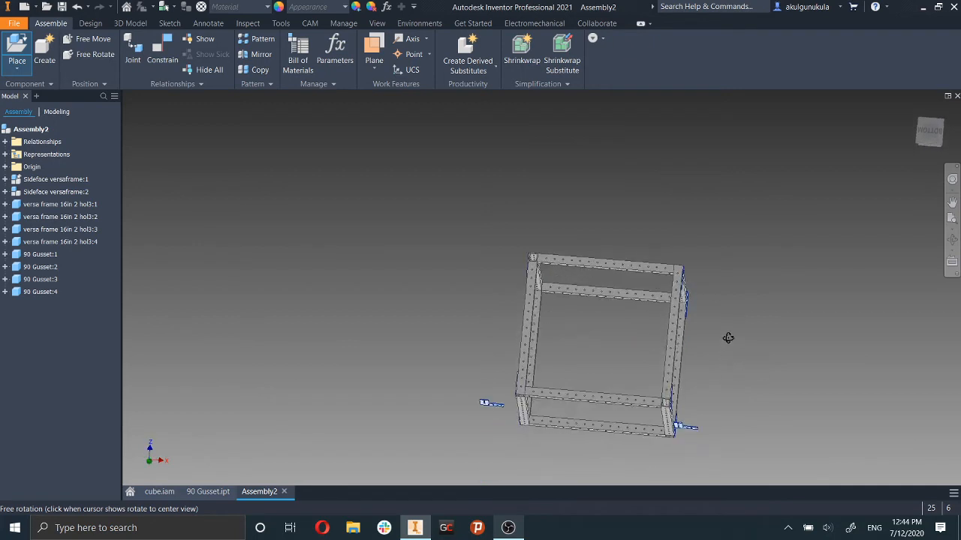
{"action": "left_click", "coordinate": [689, 264]}
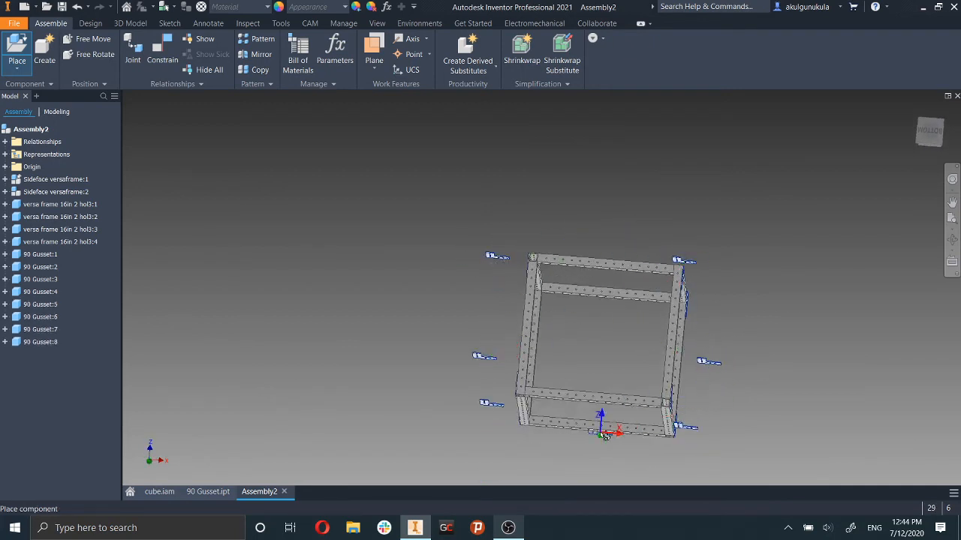
{"action": "key", "text": "Escape"}
Mate the flat face of one loose gusset against the bottom-face beam at the cube's back-right corner.
{"action": "scroll", "coordinate": [716, 371], "scroll_direction": "down", "scroll_amount": 6}
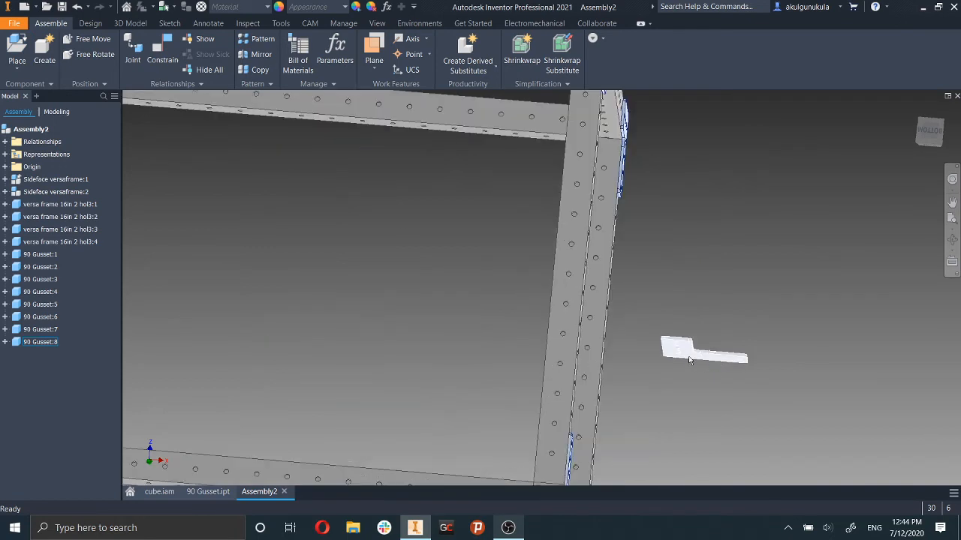
{"action": "scroll", "coordinate": [693, 359], "scroll_direction": "down", "scroll_amount": 3}
{"action": "left_click", "coordinate": [694, 341]}
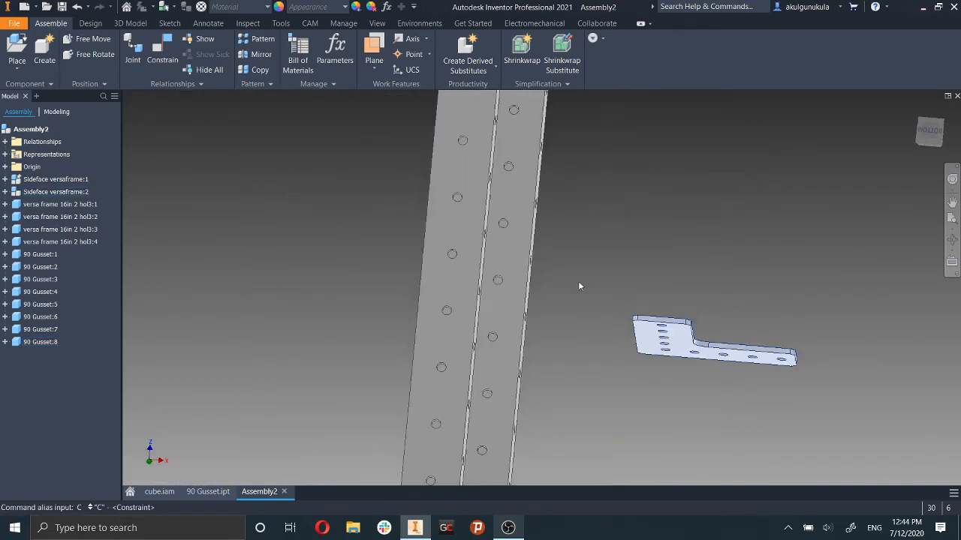
{"action": "left_click", "coordinate": [164, 57]}
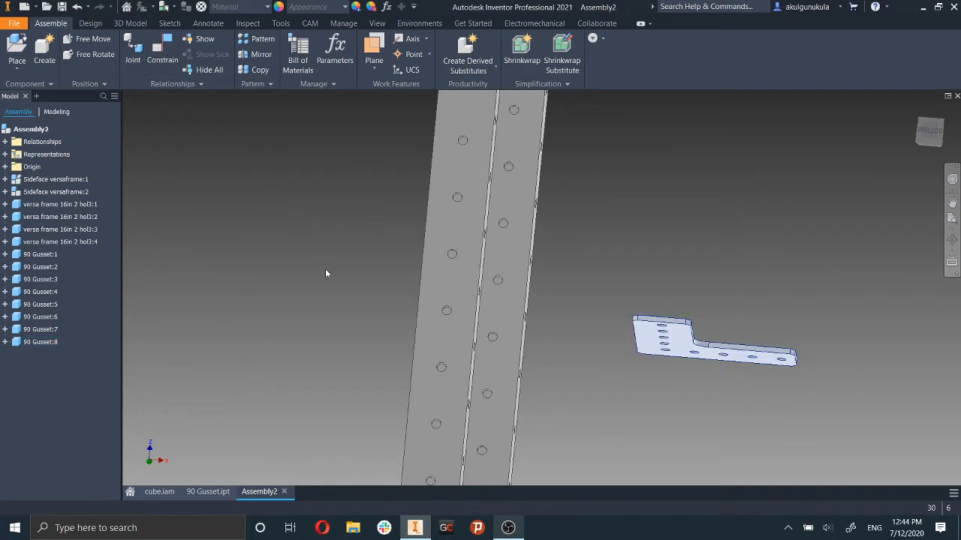
{"action": "left_click", "coordinate": [686, 343]}
{"action": "scroll", "coordinate": [686, 361], "scroll_direction": "up", "scroll_amount": 3}
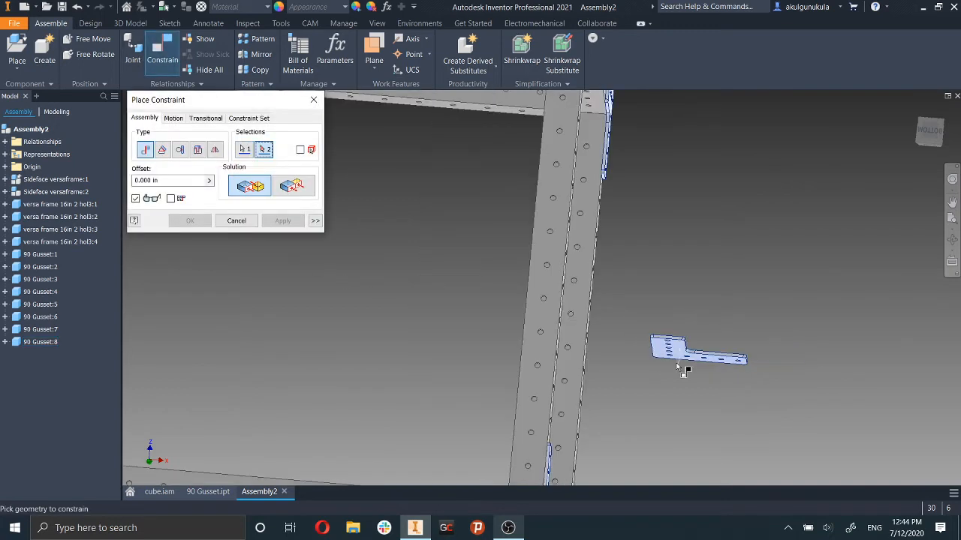
{"action": "middle_click_drag", "start_coordinate": [686, 368], "coordinate": [743, 123]}
{"action": "left_click", "coordinate": [609, 130]}
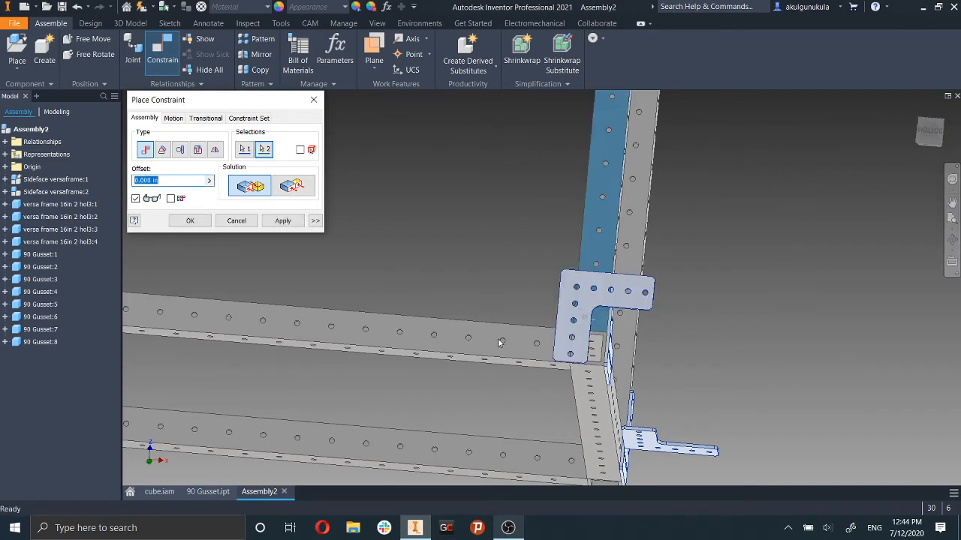
{"action": "left_click", "coordinate": [277, 220]}
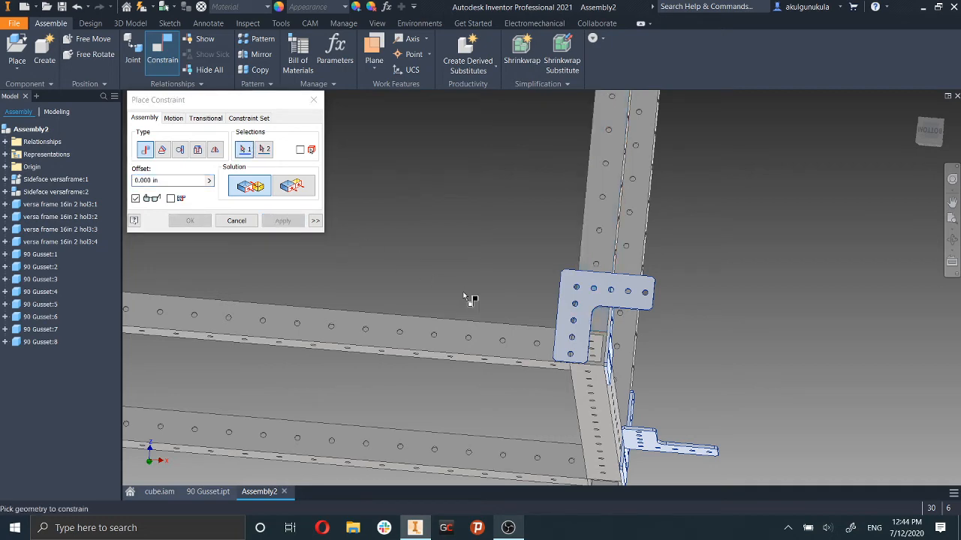
Examine the newly mated gusset and the cube's bottom corners from the side and from below.
{"action": "middle_click_drag", "start_coordinate": [600, 345], "coordinate": [558, 322], "text": "shift"}
{"action": "middle_click_drag", "start_coordinate": [386, 375], "coordinate": [919, 213]}
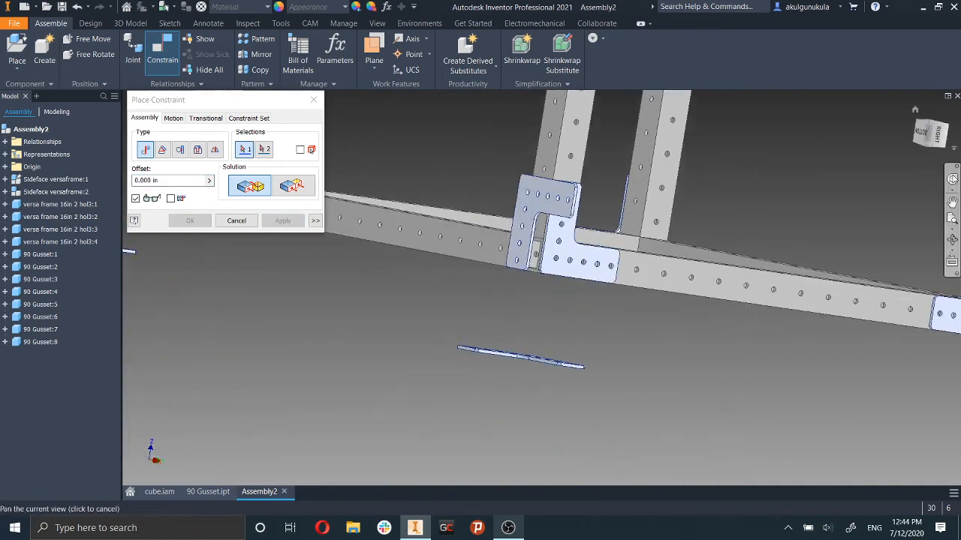
{"action": "middle_click_drag", "start_coordinate": [584, 214], "coordinate": [433, 235]}
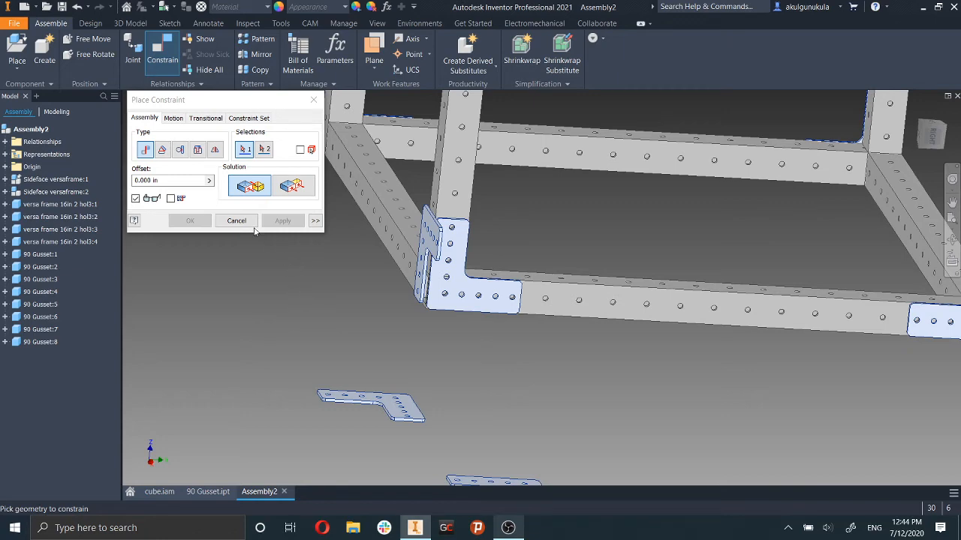
{"action": "scroll", "coordinate": [425, 329], "scroll_direction": "down", "scroll_amount": 3}
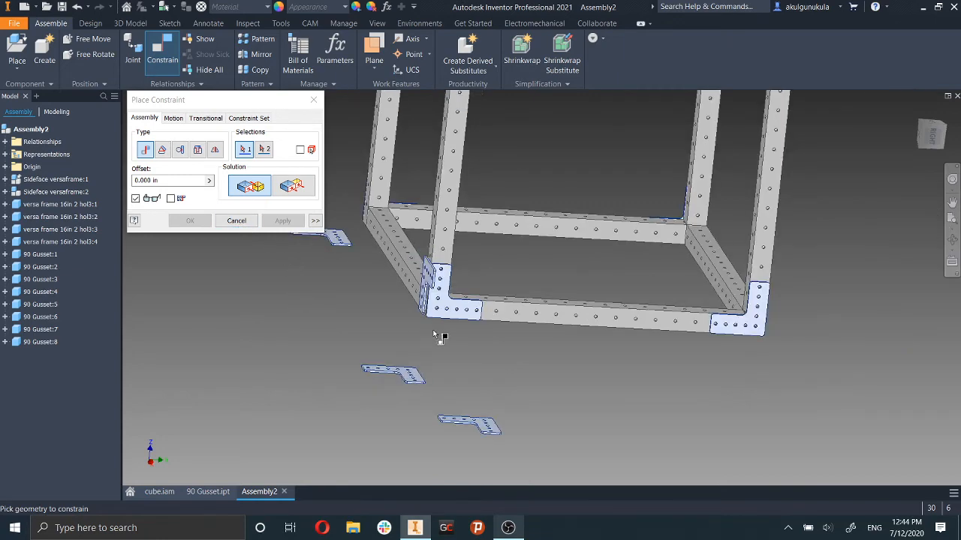
{"action": "middle_click_drag", "start_coordinate": [440, 337], "coordinate": [776, 292]}
{"action": "middle_click_drag", "start_coordinate": [776, 292], "coordinate": [444, 532]}
{"action": "scroll", "coordinate": [618, 418], "scroll_direction": "down", "scroll_amount": 4}
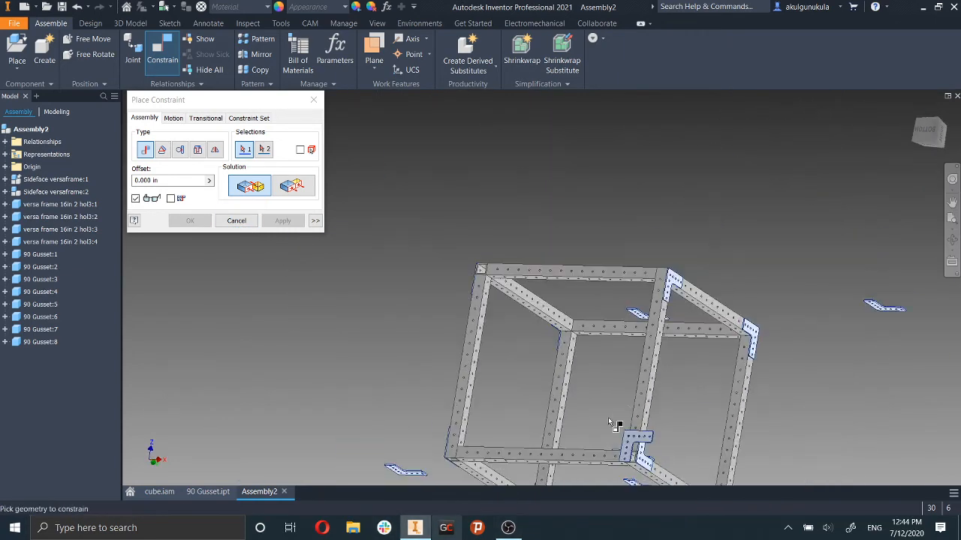
Mate the neighbouring loose gusset's flat face against the bottom-face beam at the cube's back-left corner.
{"action": "middle_click_drag", "start_coordinate": [619, 418], "coordinate": [674, 329]}
{"action": "scroll", "coordinate": [574, 344], "scroll_direction": "up", "scroll_amount": 3}
{"action": "scroll", "coordinate": [517, 297], "scroll_direction": "up", "scroll_amount": 3}
{"action": "scroll", "coordinate": [574, 295], "scroll_direction": "up", "scroll_amount": 2}
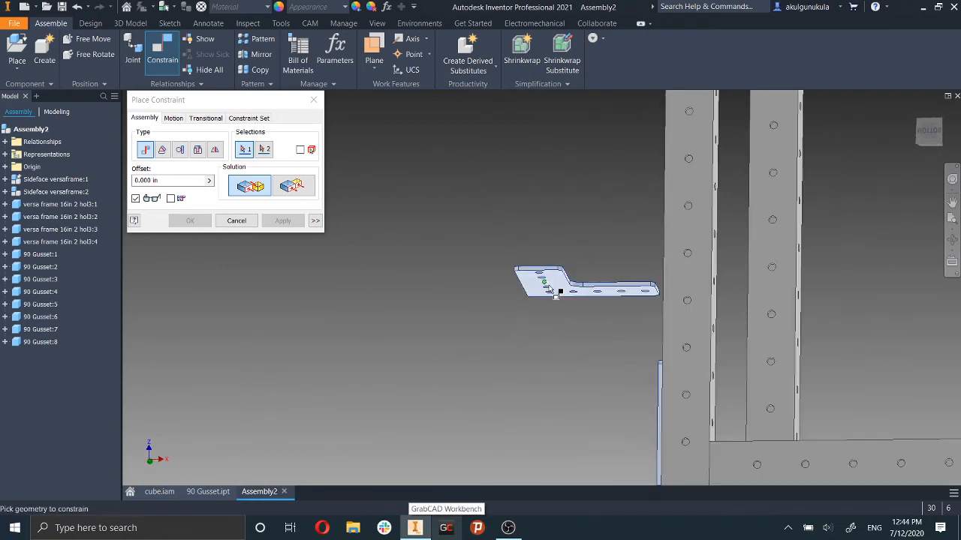
{"action": "left_click", "coordinate": [559, 291]}
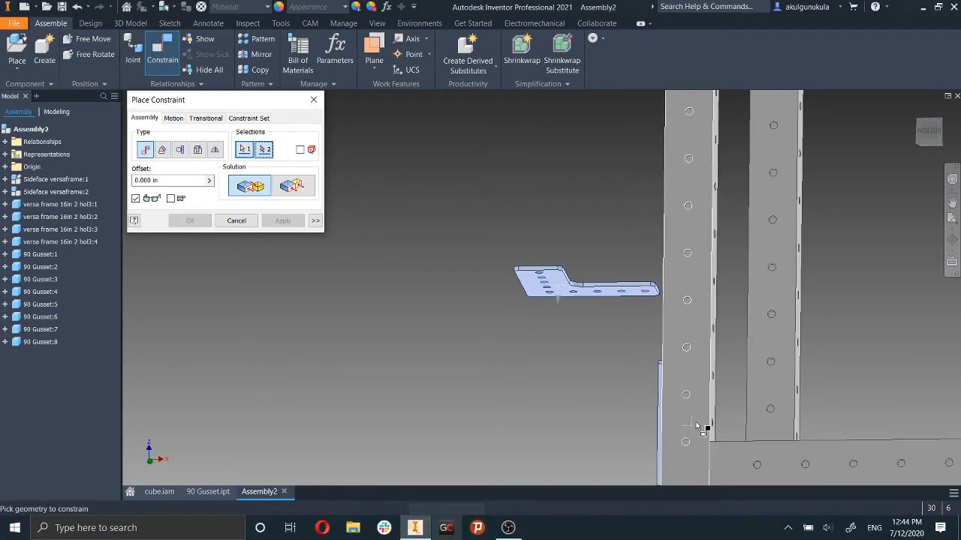
{"action": "left_click", "coordinate": [706, 428]}
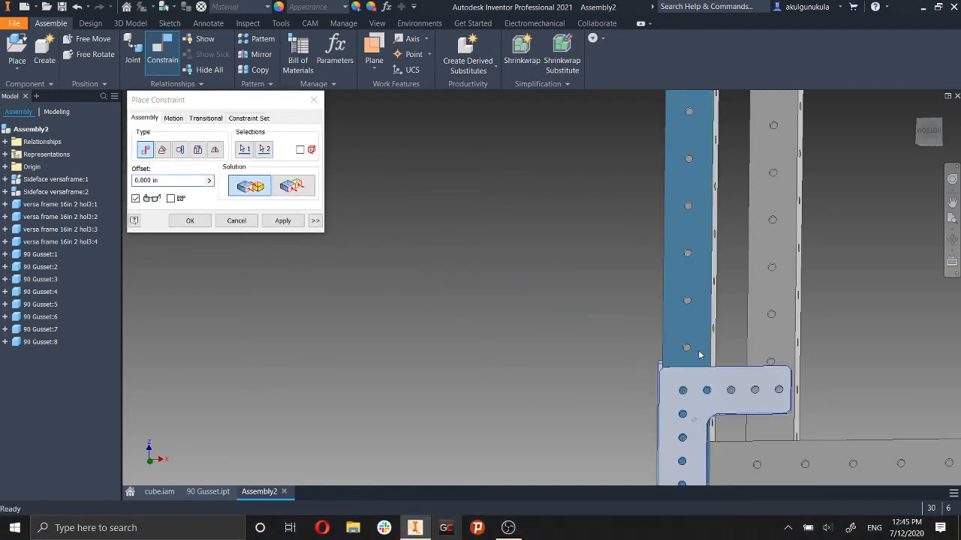
{"action": "left_click", "coordinate": [285, 224]}
Mate a third gusset's flat face against the bottom-face front beam at the cube's front-left corner.
{"action": "scroll", "coordinate": [355, 253], "scroll_direction": "down", "scroll_amount": 5}
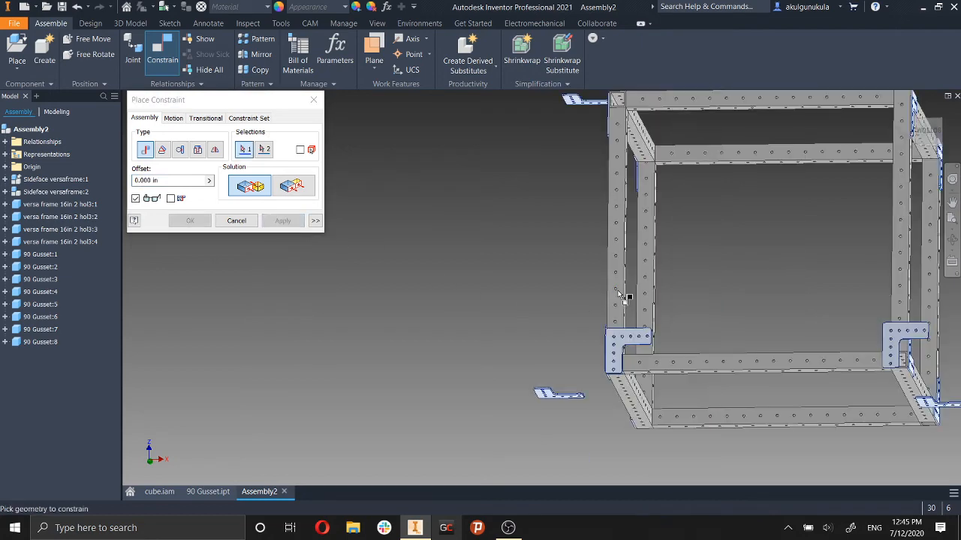
{"action": "scroll", "coordinate": [568, 154], "scroll_direction": "up", "scroll_amount": 5}
{"action": "scroll", "coordinate": [568, 154], "scroll_direction": "up", "scroll_amount": 5}
{"action": "left_click", "coordinate": [612, 194]}
{"action": "scroll", "coordinate": [624, 208], "scroll_direction": "down", "scroll_amount": 4}
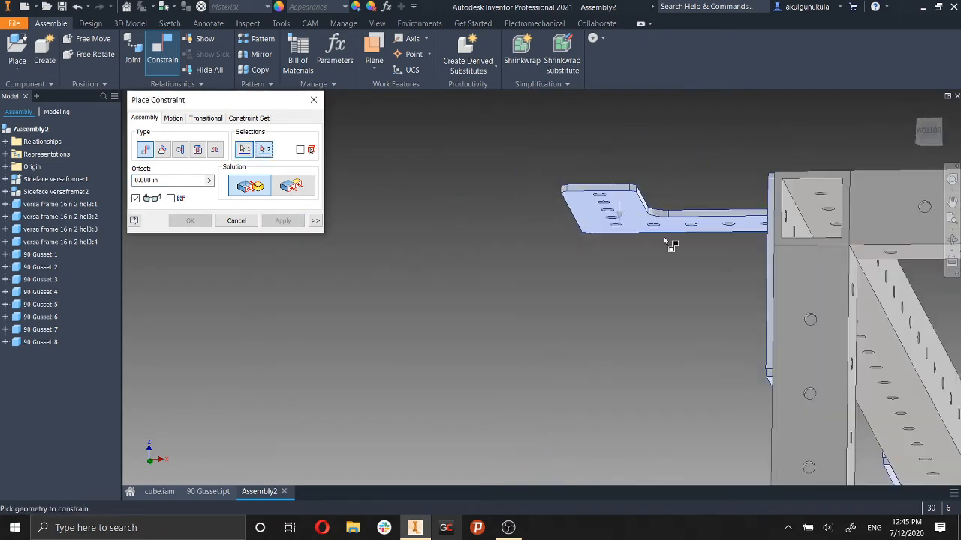
{"action": "scroll", "coordinate": [832, 207], "scroll_direction": "up", "scroll_amount": 3}
{"action": "left_click", "coordinate": [922, 212]}
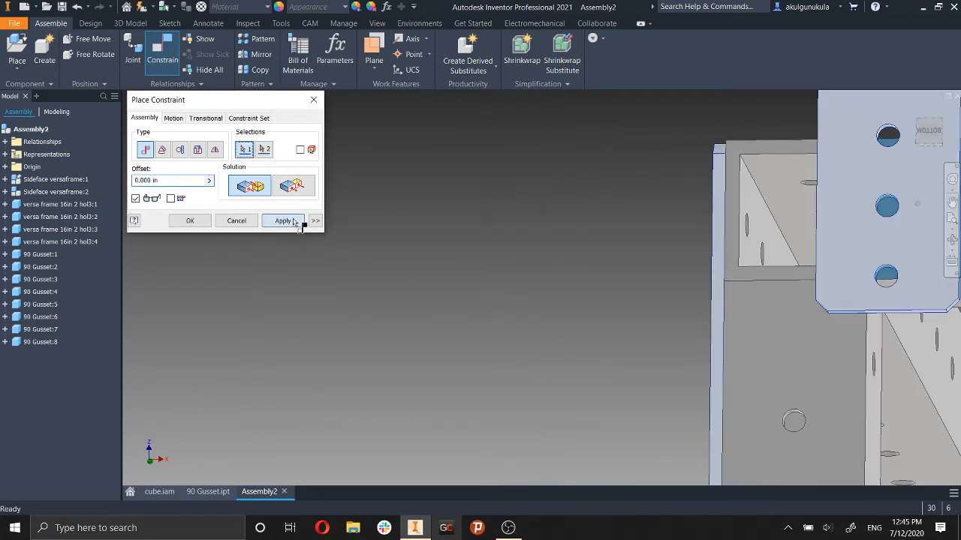
{"action": "left_click", "coordinate": [294, 223]}
Mate the fourth bottom gusset's flat face against the beam at the cube's front-right corner.
{"action": "scroll", "coordinate": [481, 281], "scroll_direction": "down", "scroll_amount": 5}
{"action": "scroll", "coordinate": [675, 252], "scroll_direction": "up", "scroll_amount": 5}
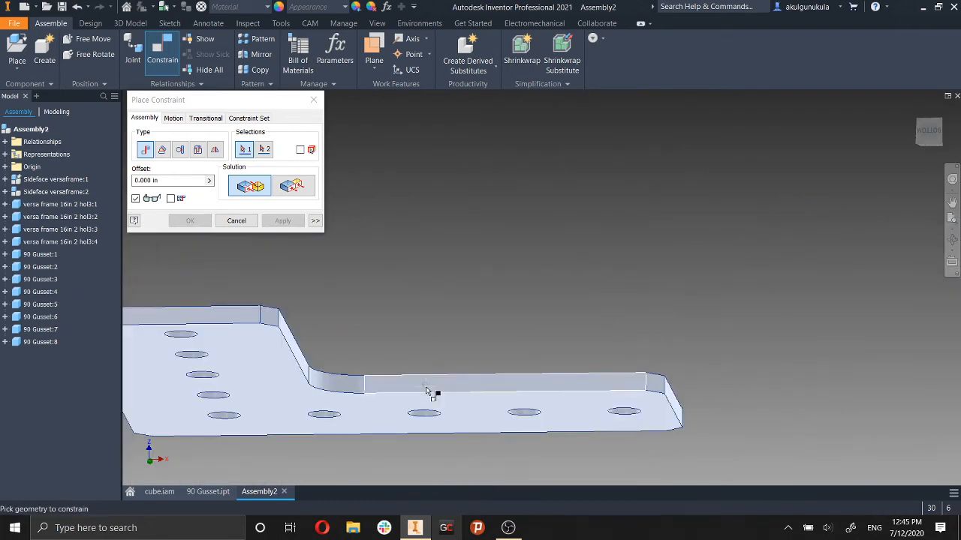
{"action": "left_click", "coordinate": [403, 418]}
{"action": "scroll", "coordinate": [407, 418], "scroll_direction": "down", "scroll_amount": 5}
{"action": "scroll", "coordinate": [421, 420], "scroll_direction": "up", "scroll_amount": 5}
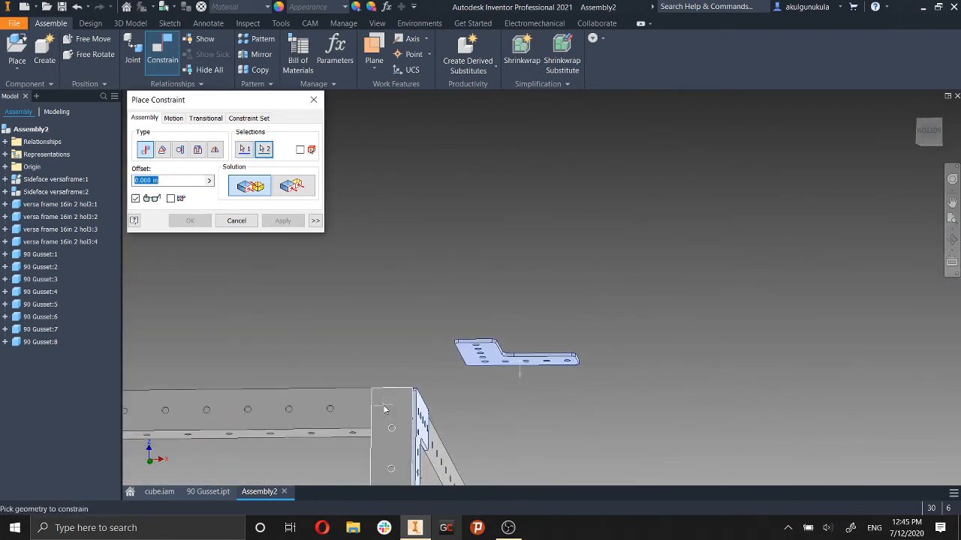
{"action": "left_click", "coordinate": [384, 409]}
{"action": "left_click", "coordinate": [285, 223]}
Mate the flat face of a loose upper gusset against the top-face beam at the cube's back-left corner.
{"action": "scroll", "coordinate": [364, 306], "scroll_direction": "down", "scroll_amount": 5}
{"action": "scroll", "coordinate": [523, 269], "scroll_direction": "up", "scroll_amount": 2}
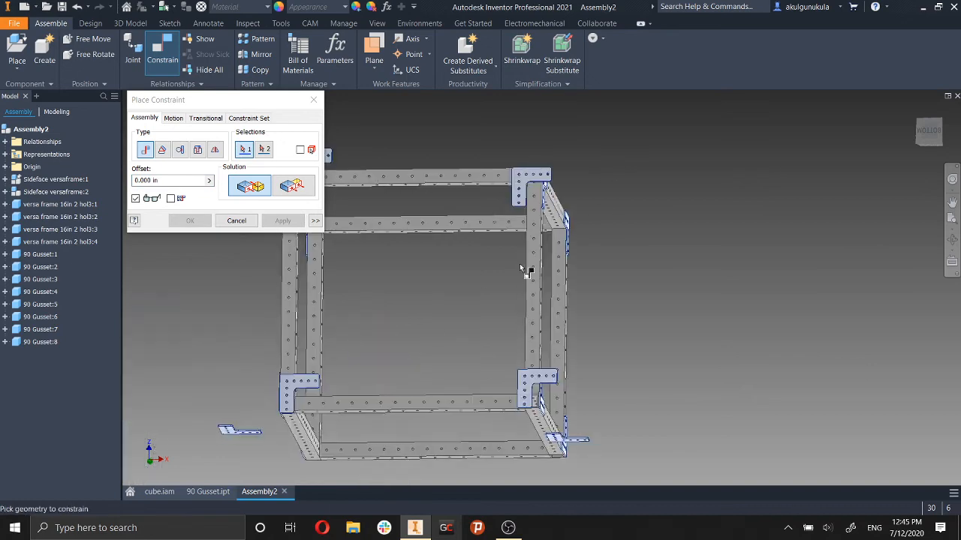
{"action": "scroll", "coordinate": [388, 401], "scroll_direction": "down", "scroll_amount": 3}
{"action": "middle_click_drag", "start_coordinate": [456, 336], "coordinate": [525, 422], "text": "shift"}
{"action": "middle_click_drag", "start_coordinate": [511, 375], "coordinate": [508, 387], "text": "shift"}
{"action": "scroll", "coordinate": [425, 264], "scroll_direction": "up", "scroll_amount": 6}
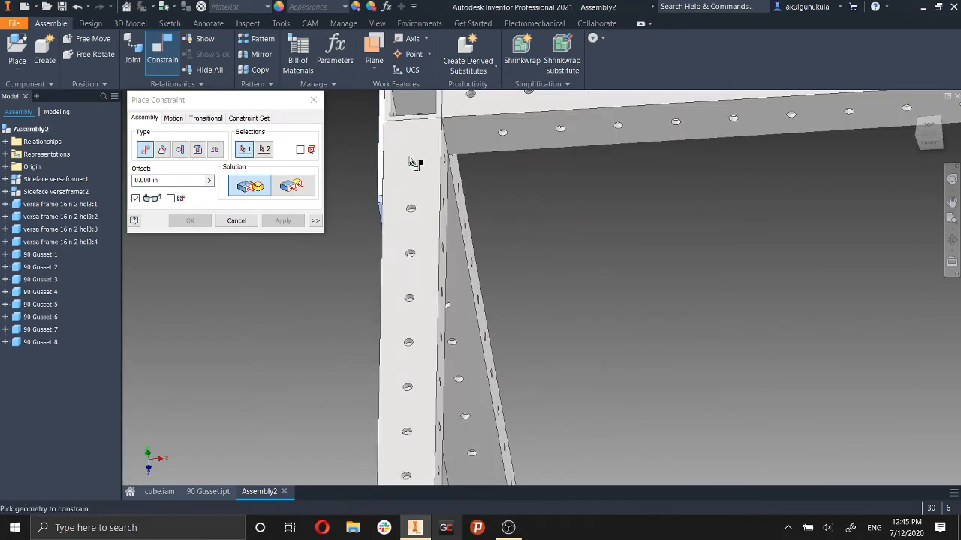
{"action": "middle_click_drag", "start_coordinate": [410, 158], "coordinate": [506, 391]}
{"action": "left_click", "coordinate": [427, 212]}
{"action": "scroll", "coordinate": [454, 240], "scroll_direction": "down", "scroll_amount": 2}
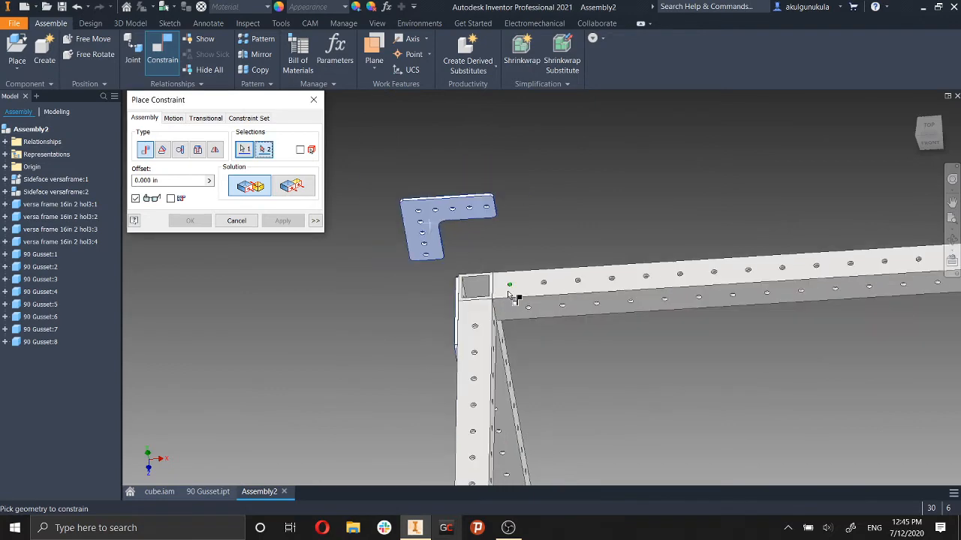
{"action": "left_click", "coordinate": [504, 295]}
{"action": "left_click", "coordinate": [283, 221]}
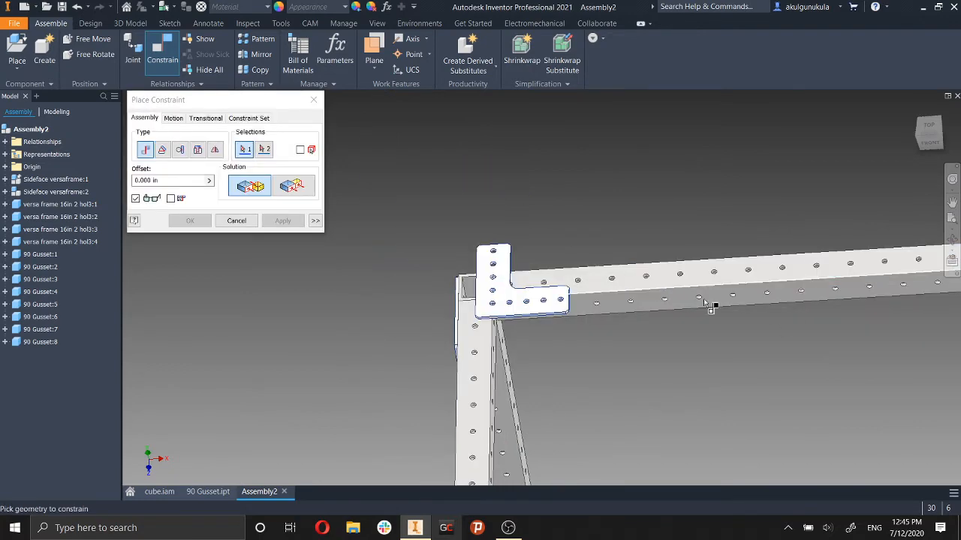
Mate the next upper gusset's flat face against the top-face beam at the cube's back-right corner.
{"action": "middle_click_drag", "start_coordinate": [780, 300], "coordinate": [619, 206]}
{"action": "middle_click_drag", "start_coordinate": [931, 130], "coordinate": [785, 282]}
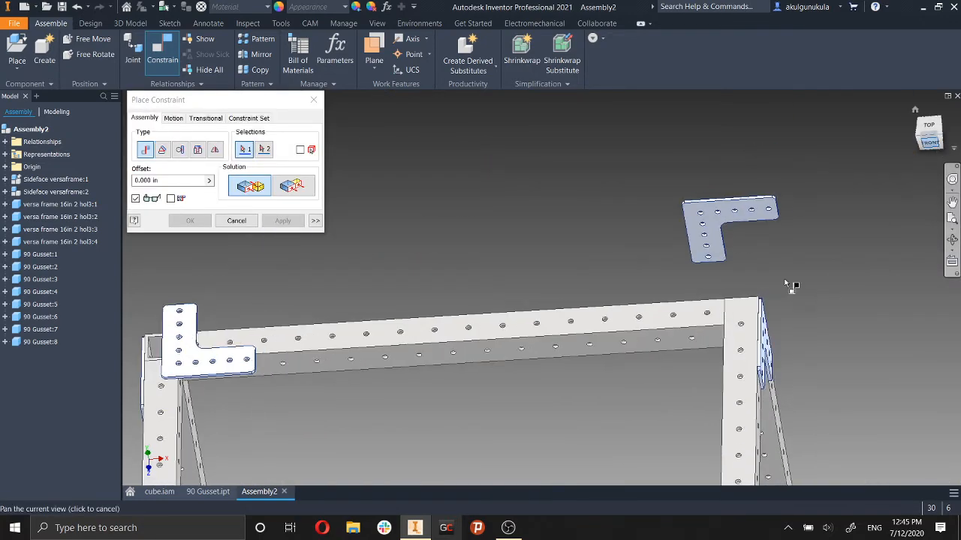
{"action": "left_click", "coordinate": [713, 229]}
{"action": "left_click", "coordinate": [743, 345]}
{"action": "middle_click_drag", "start_coordinate": [402, 430], "coordinate": [417, 273]}
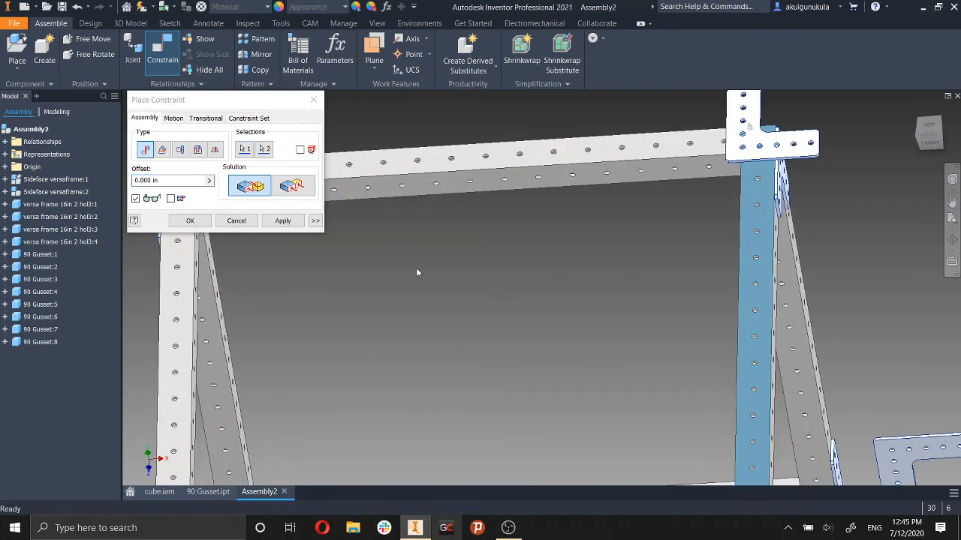
{"action": "left_click", "coordinate": [280, 223]}
{"action": "scroll", "coordinate": [694, 315], "scroll_direction": "down", "scroll_amount": 5}
{"action": "middle_click_drag", "start_coordinate": [685, 387], "coordinate": [663, 289]}
{"action": "scroll", "coordinate": [660, 286], "scroll_direction": "up", "scroll_amount": 8}
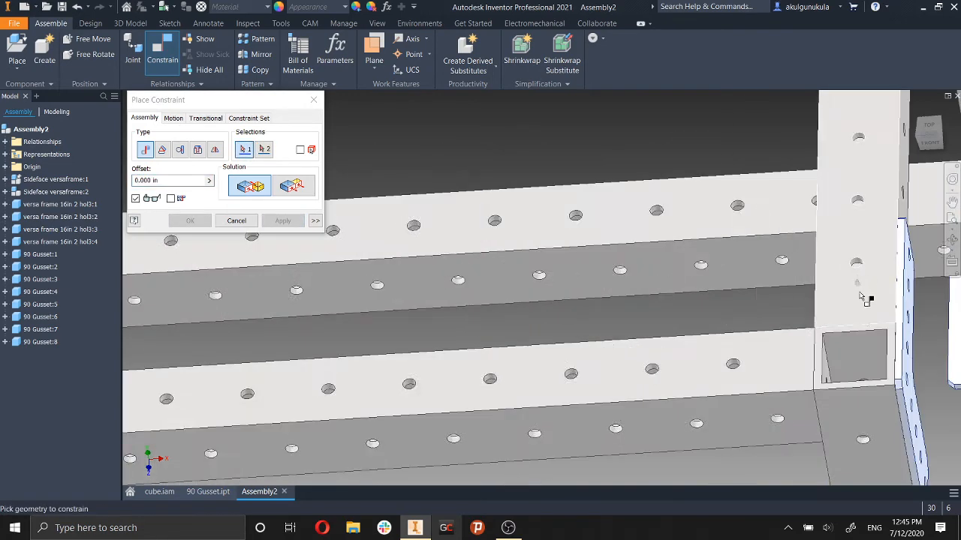
{"action": "left_click", "coordinate": [840, 319]}
{"action": "scroll", "coordinate": [825, 323], "scroll_direction": "down", "scroll_amount": 5}
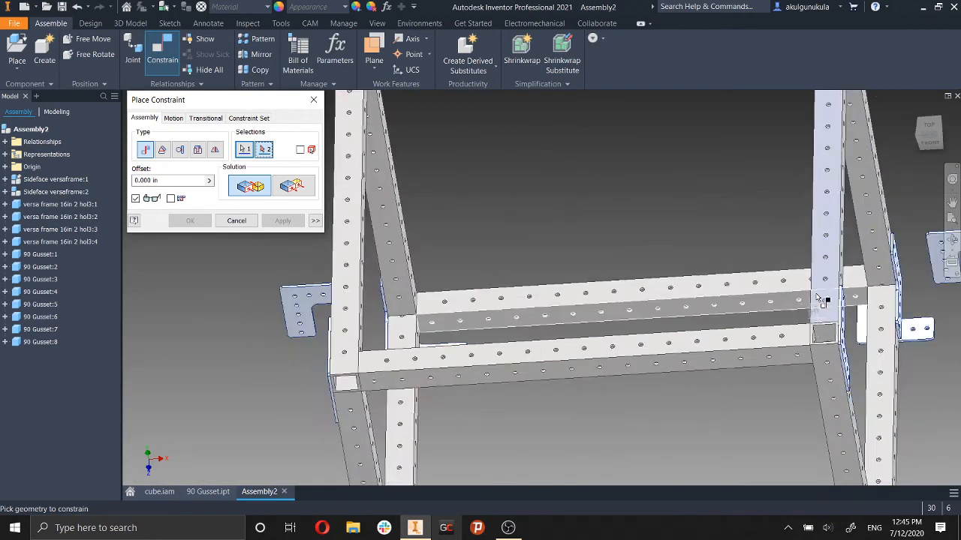
{"action": "middle_click_drag", "start_coordinate": [820, 299], "coordinate": [742, 425]}
{"action": "left_click", "coordinate": [241, 150]}
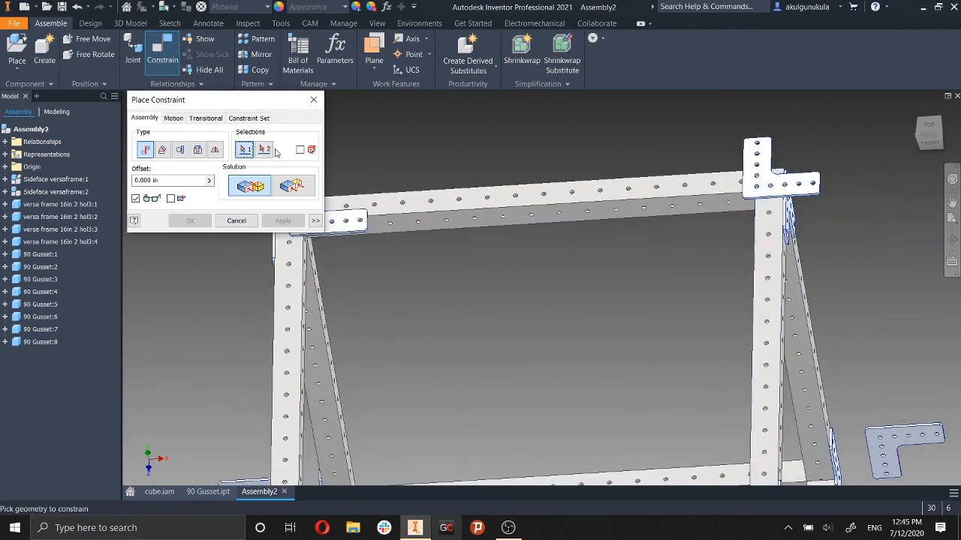
Mate the loose gusset beside the top face's front-right corner flat against the beam there.
{"action": "middle_click_drag", "start_coordinate": [854, 260], "coordinate": [851, 278], "text": "shift"}
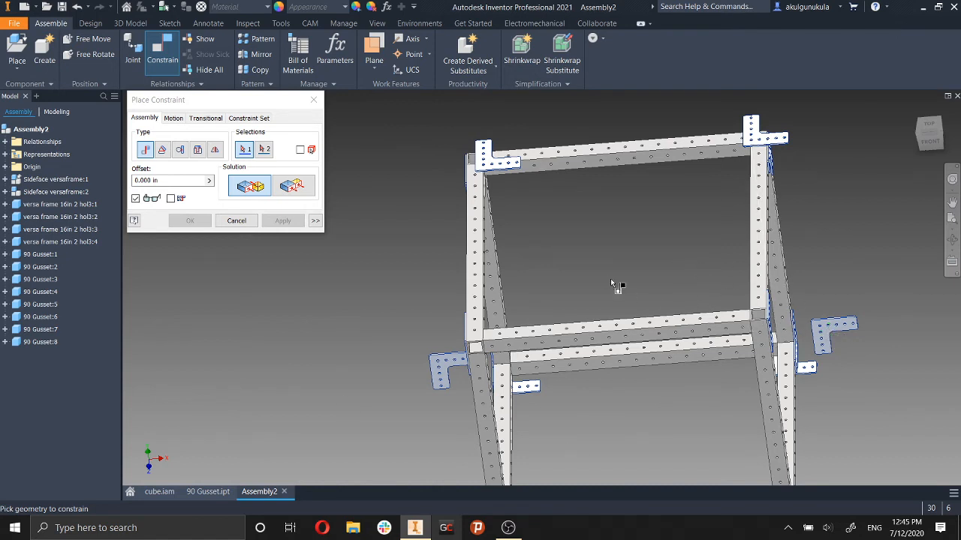
{"action": "left_click", "coordinate": [826, 339]}
{"action": "scroll", "coordinate": [826, 340], "scroll_direction": "up", "scroll_amount": 2}
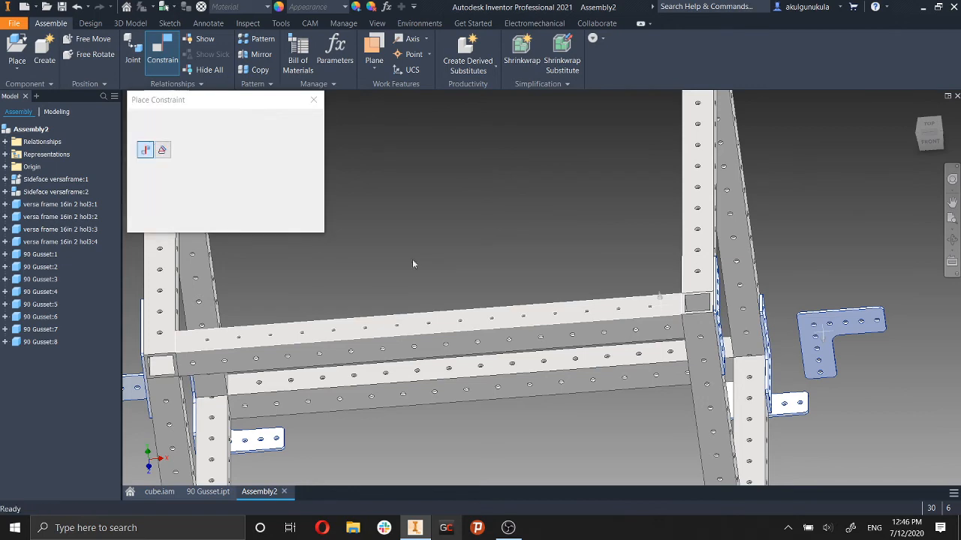
{"action": "left_click", "coordinate": [282, 221]}
Mate the last upper gusset flat against the top-face beam at the front-left corner, and end constraint placement.
{"action": "scroll", "coordinate": [424, 390], "scroll_direction": "down", "scroll_amount": 3}
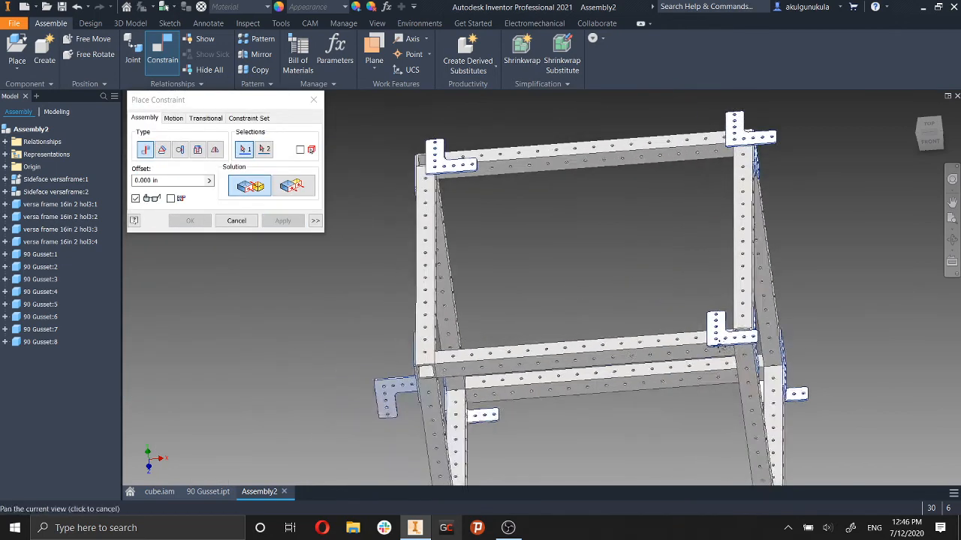
{"action": "scroll", "coordinate": [420, 405], "scroll_direction": "up", "scroll_amount": 5}
{"action": "left_click", "coordinate": [418, 426]}
{"action": "left_click", "coordinate": [476, 332]}
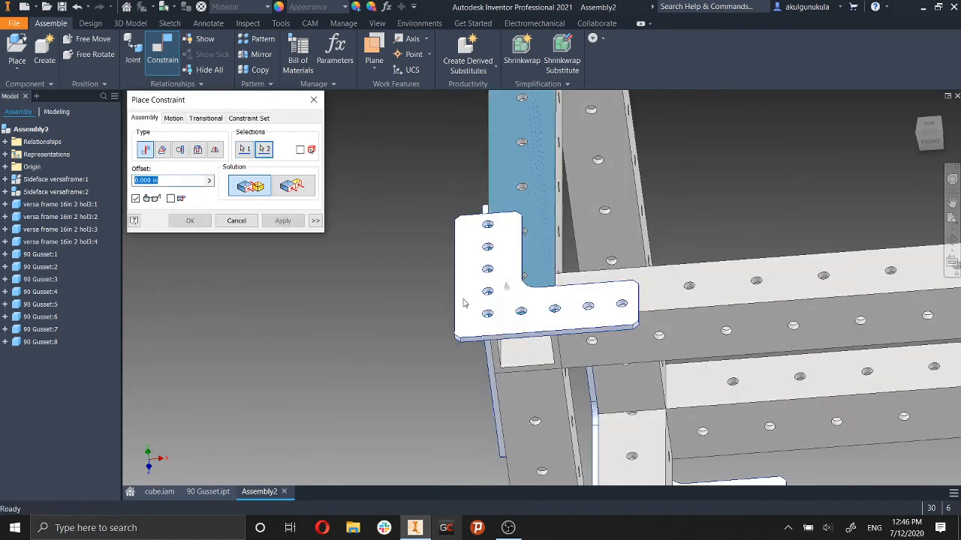
{"action": "left_click", "coordinate": [284, 222]}
{"action": "scroll", "coordinate": [590, 269], "scroll_direction": "down", "scroll_amount": 5}
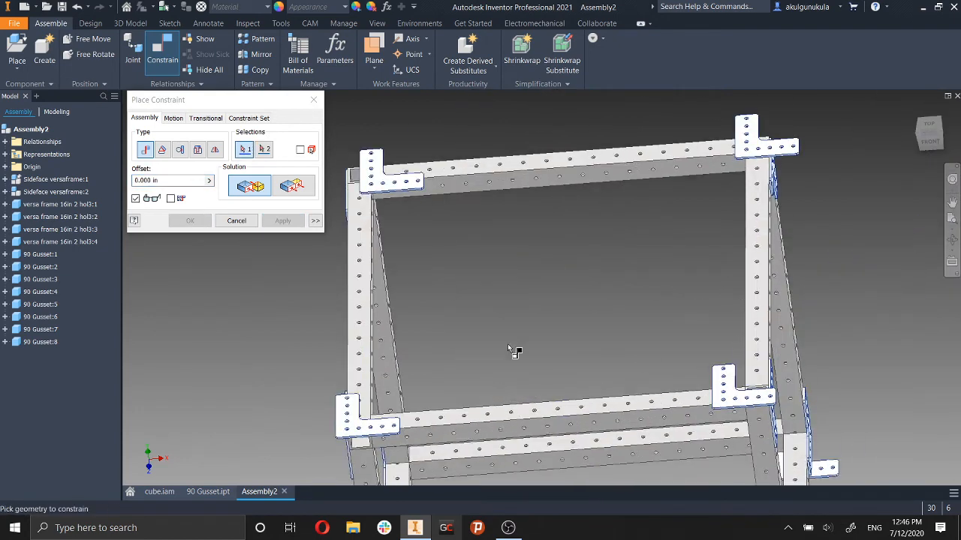
{"action": "left_click", "coordinate": [238, 222]}
{"action": "scroll", "coordinate": [751, 312], "scroll_direction": "down", "scroll_amount": 3}
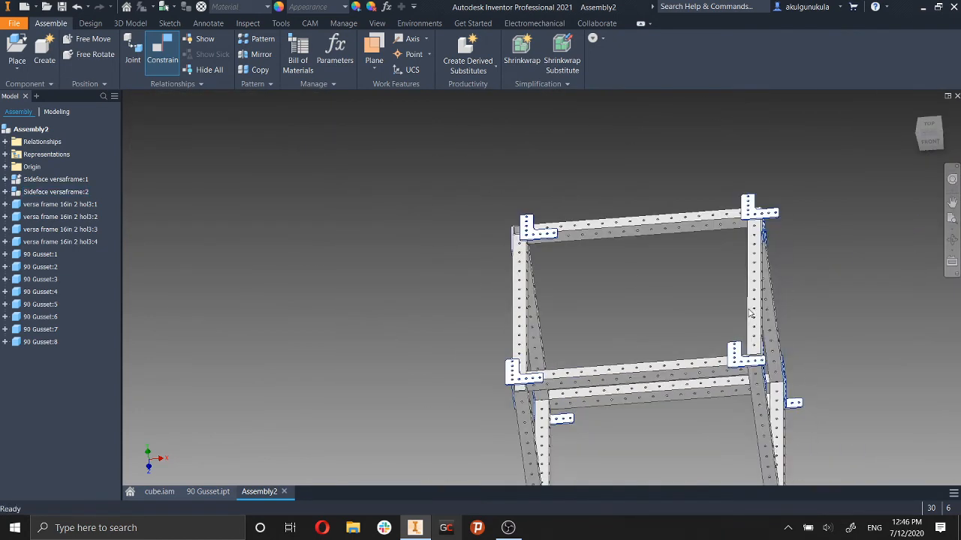
Pull the top-face gusset at the cube's back-left corner clear of the frame so its holes are accessible.
{"action": "left_click", "coordinate": [548, 240]}
{"action": "mouse_move", "coordinate": [671, 305]}
{"action": "middle_mouse_down", "text": "shift"}
{"action": "mouse_move", "coordinate": [779, 328]}
{"action": "mouse_move", "coordinate": [755, 338]}
{"action": "mouse_move", "coordinate": [815, 352]}
{"action": "mouse_move", "coordinate": [660, 300]}
{"action": "middle_mouse_up", "text": "shift"}
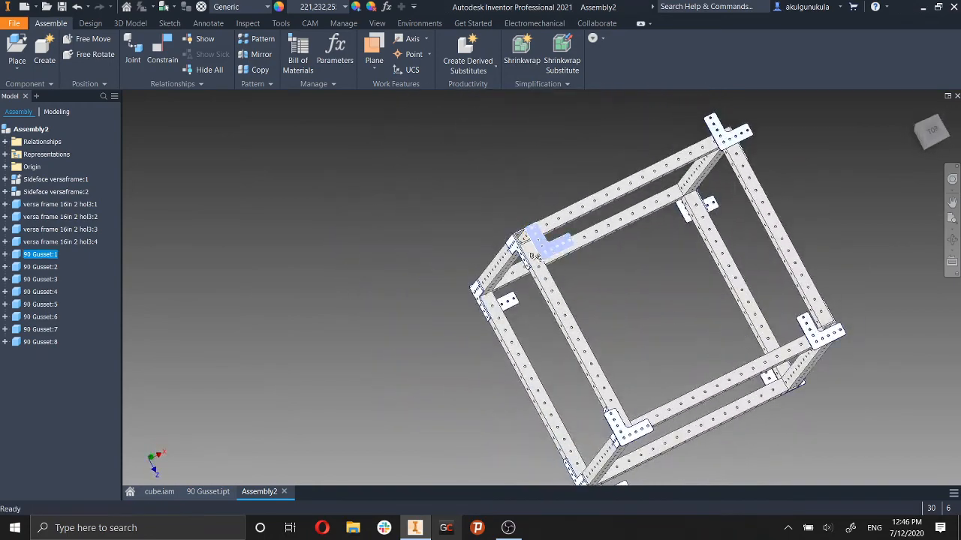
{"action": "left_click_drag", "start_coordinate": [516, 256], "coordinate": [501, 234]}
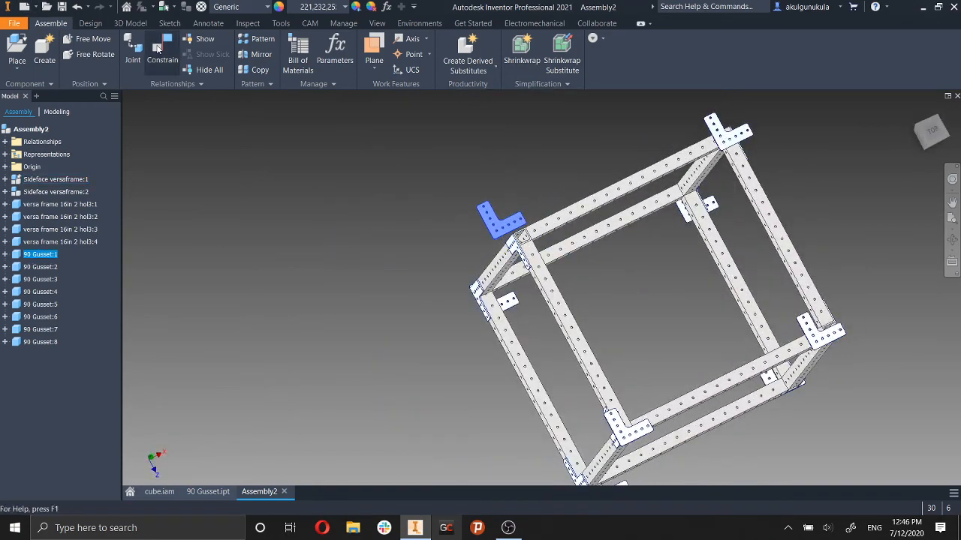
Mate the back-left gusset's second hole from one arm's end to the first hole in the top face's left beam.
{"action": "left_click", "coordinate": [161, 53]}
{"action": "scroll", "coordinate": [597, 242], "scroll_direction": "down", "scroll_amount": 5}
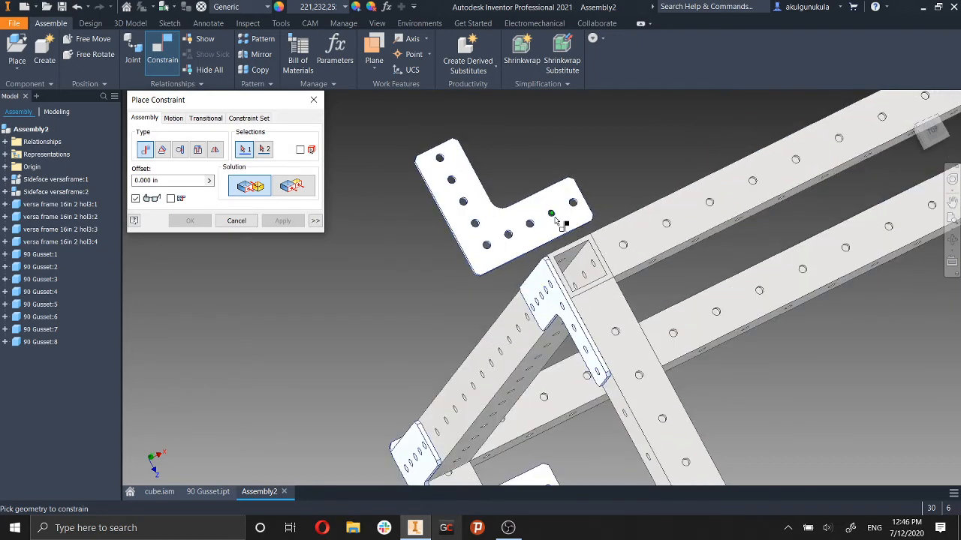
{"action": "scroll", "coordinate": [569, 216], "scroll_direction": "down", "scroll_amount": 5}
{"action": "scroll", "coordinate": [543, 211], "scroll_direction": "down", "scroll_amount": 3}
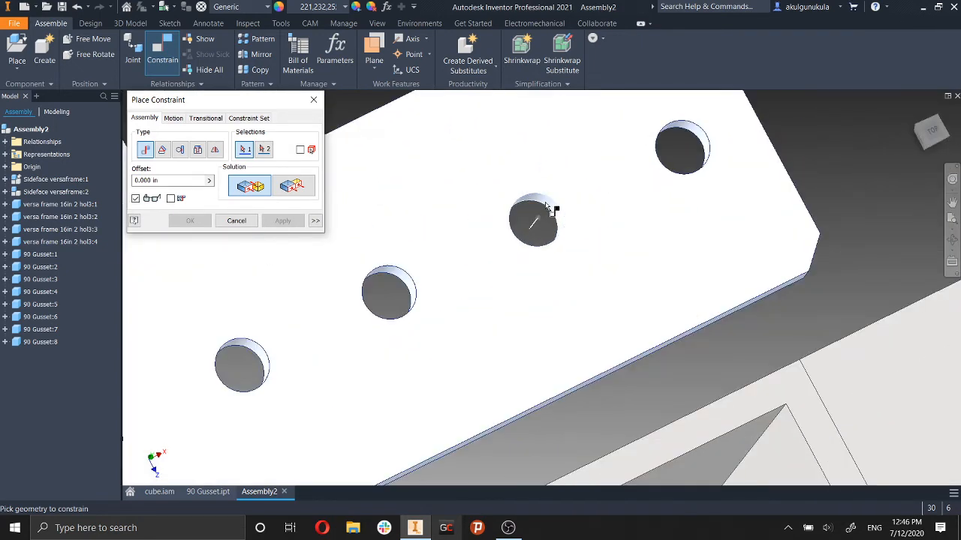
{"action": "left_click", "coordinate": [547, 208]}
{"action": "scroll", "coordinate": [709, 334], "scroll_direction": "up", "scroll_amount": 8}
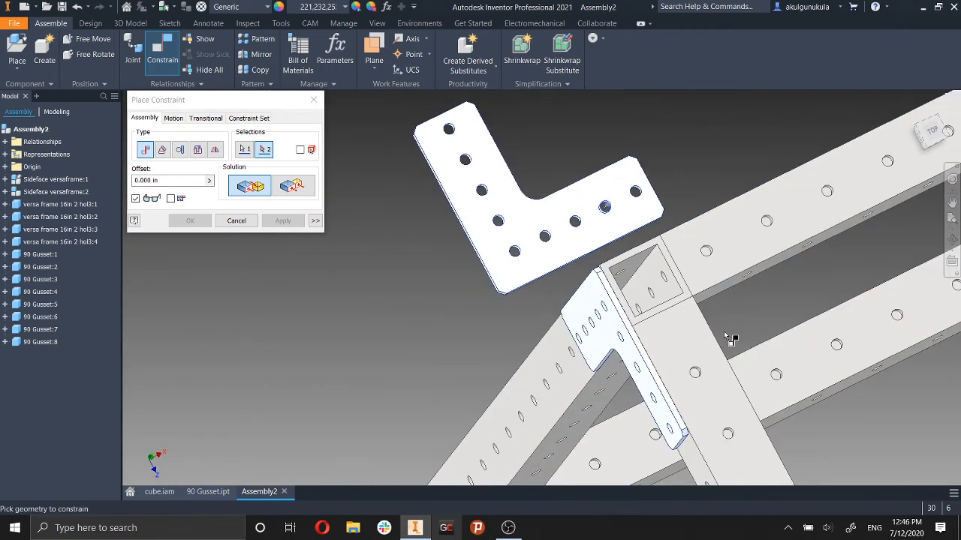
{"action": "scroll", "coordinate": [725, 333], "scroll_direction": "down", "scroll_amount": 6}
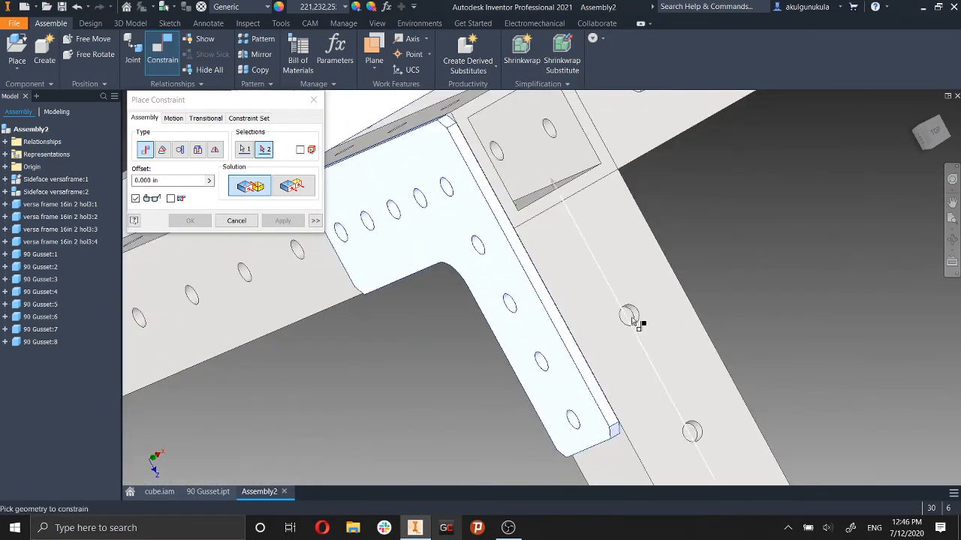
{"action": "left_click", "coordinate": [636, 320]}
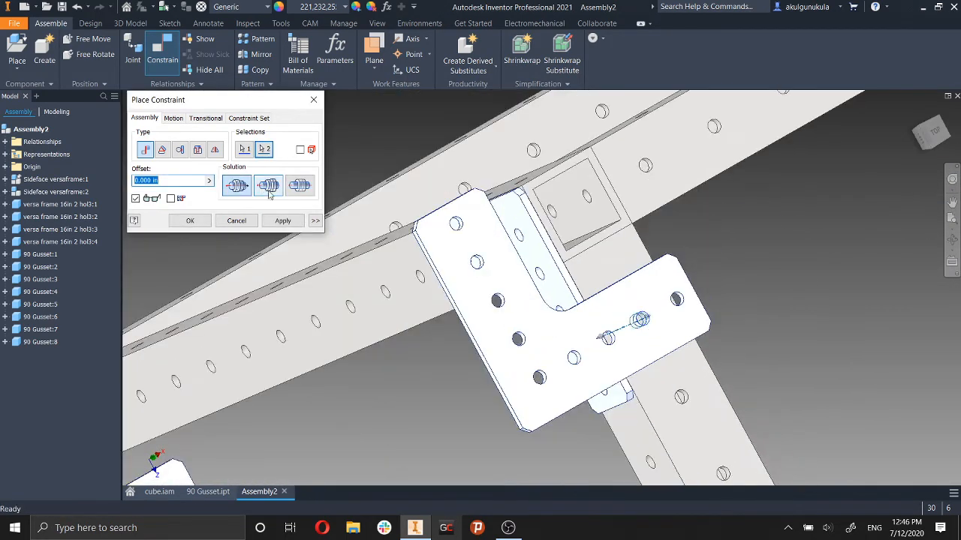
{"action": "left_click", "coordinate": [278, 220]}
{"action": "left_click", "coordinate": [255, 223]}
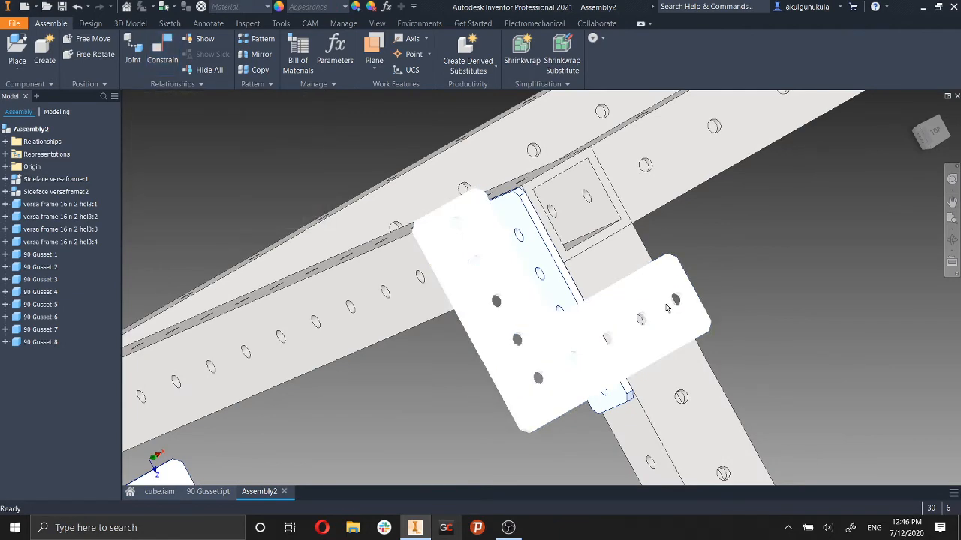
Swing the back-left gusset over its corner and mate a hole in its other arm to the beam hole beneath.
{"action": "left_click_drag", "start_coordinate": [532, 328], "coordinate": [622, 209]}
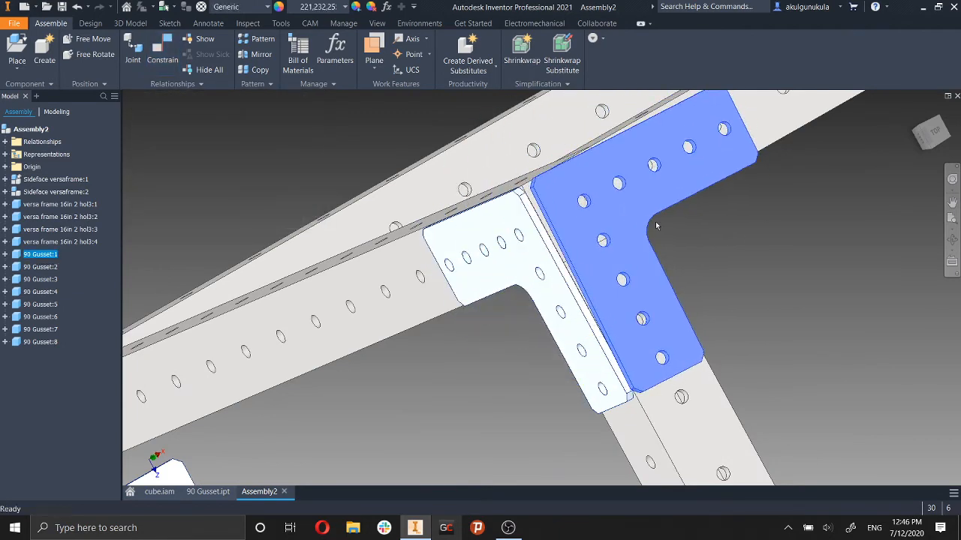
{"action": "middle_click_drag", "start_coordinate": [656, 221], "coordinate": [676, 251], "text": "shift"}
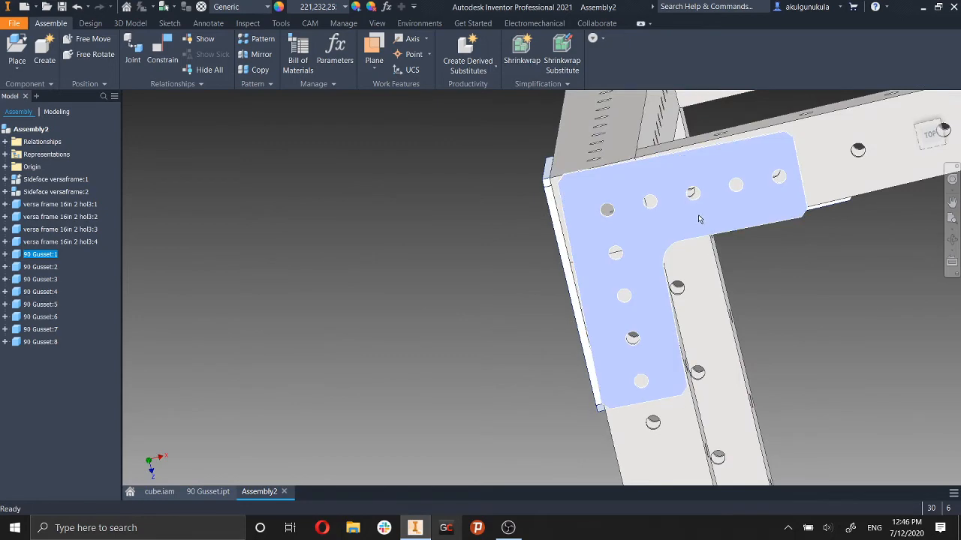
{"action": "scroll", "coordinate": [694, 211], "scroll_direction": "down", "scroll_amount": 5}
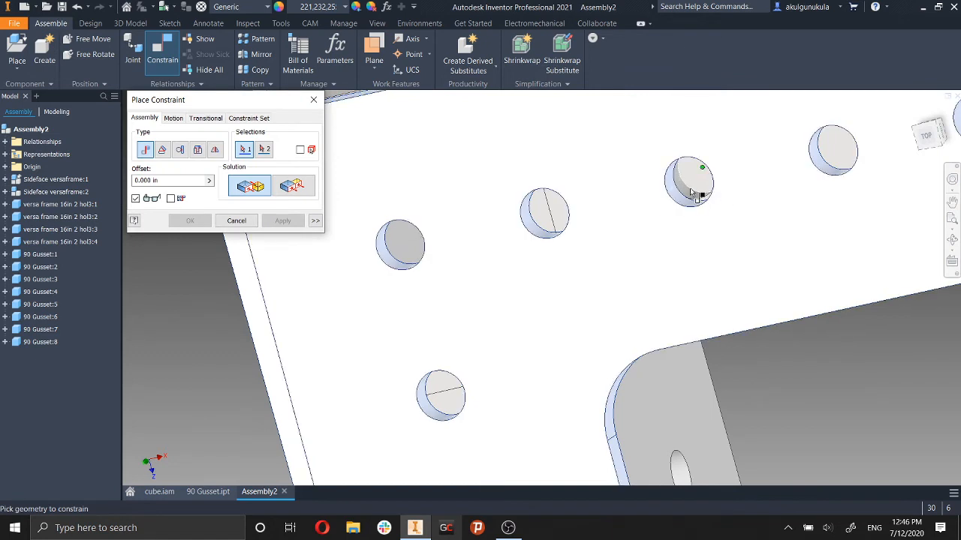
{"action": "left_click", "coordinate": [688, 193]}
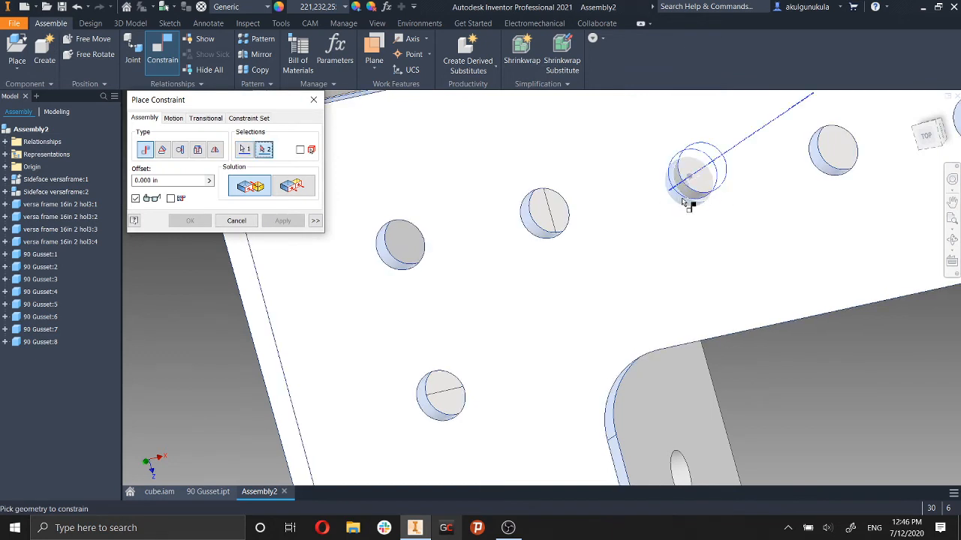
{"action": "left_click", "coordinate": [682, 201]}
{"action": "left_click", "coordinate": [266, 222]}
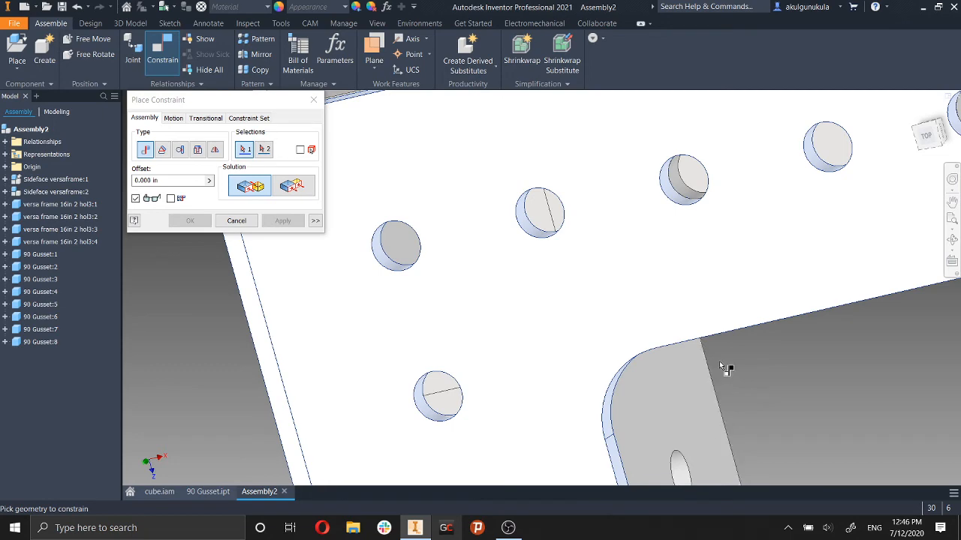
{"action": "left_click", "coordinate": [236, 221]}
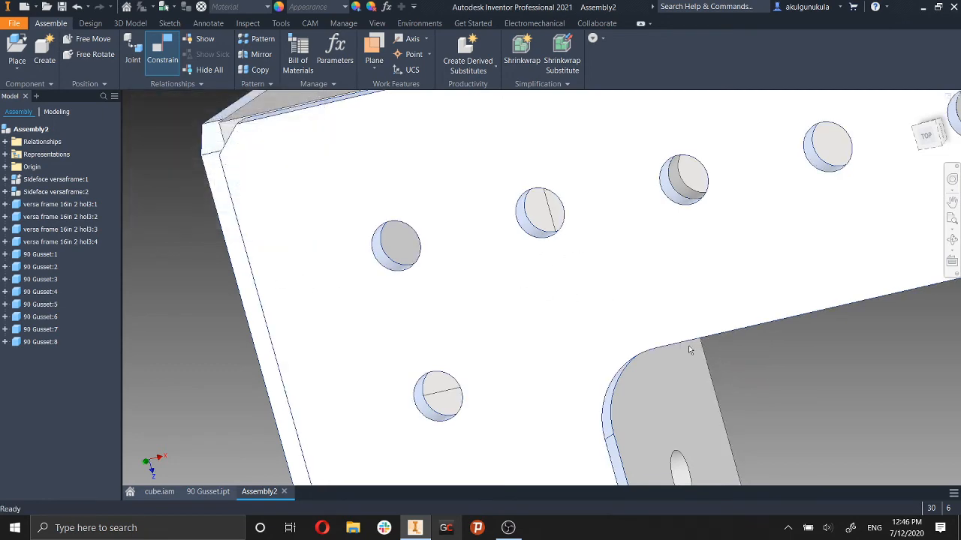
Slide the loose gusset at the top face's front-left corner into line over the corner's beams.
{"action": "scroll", "coordinate": [867, 420], "scroll_direction": "down", "scroll_amount": 5}
{"action": "middle_click_drag", "start_coordinate": [867, 420], "coordinate": [646, 391], "text": "shift"}
{"action": "scroll", "coordinate": [613, 430], "scroll_direction": "up", "scroll_amount": 2}
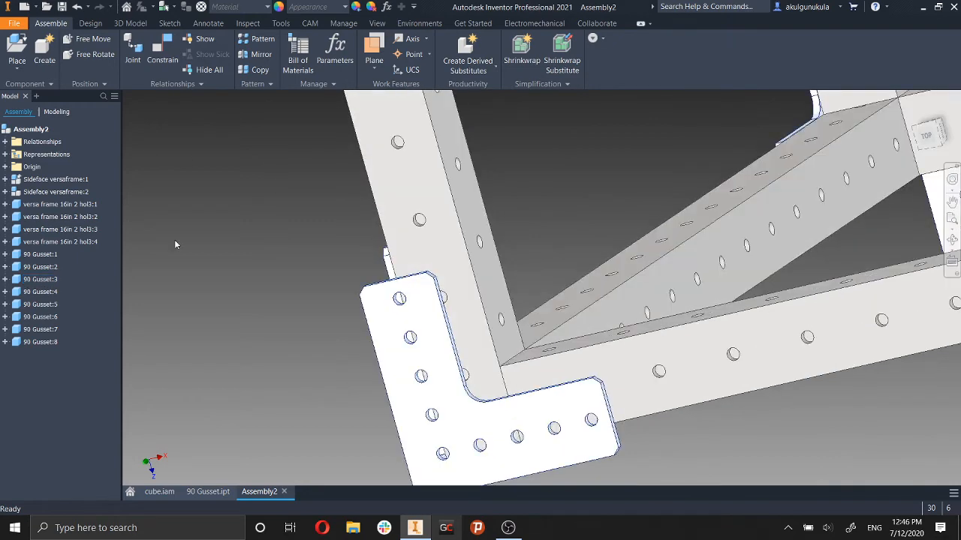
{"action": "scroll", "coordinate": [451, 421], "scroll_direction": "down", "scroll_amount": 3}
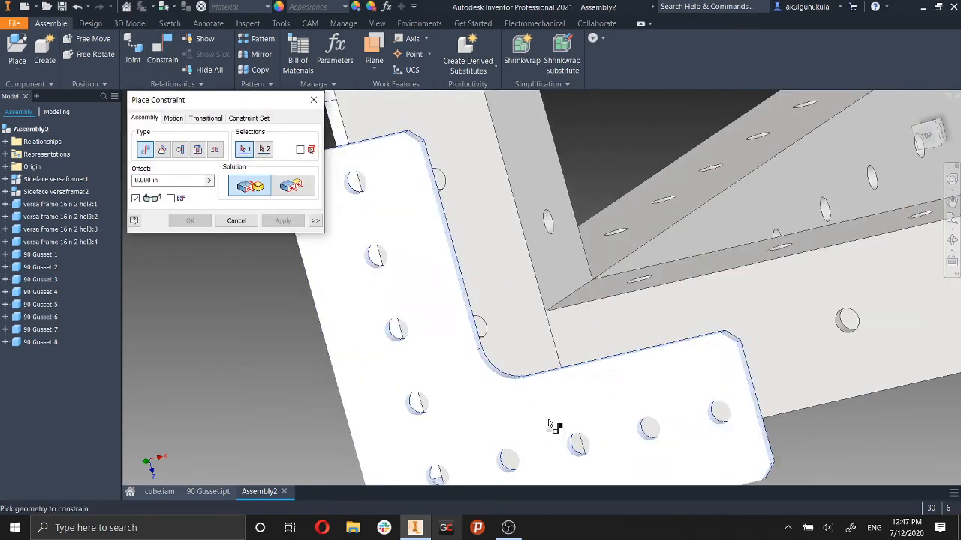
{"action": "scroll", "coordinate": [552, 424], "scroll_direction": "up", "scroll_amount": 2}
{"action": "middle_click_drag", "start_coordinate": [570, 432], "coordinate": [568, 323]}
{"action": "left_click_drag", "start_coordinate": [566, 317], "coordinate": [623, 302]}
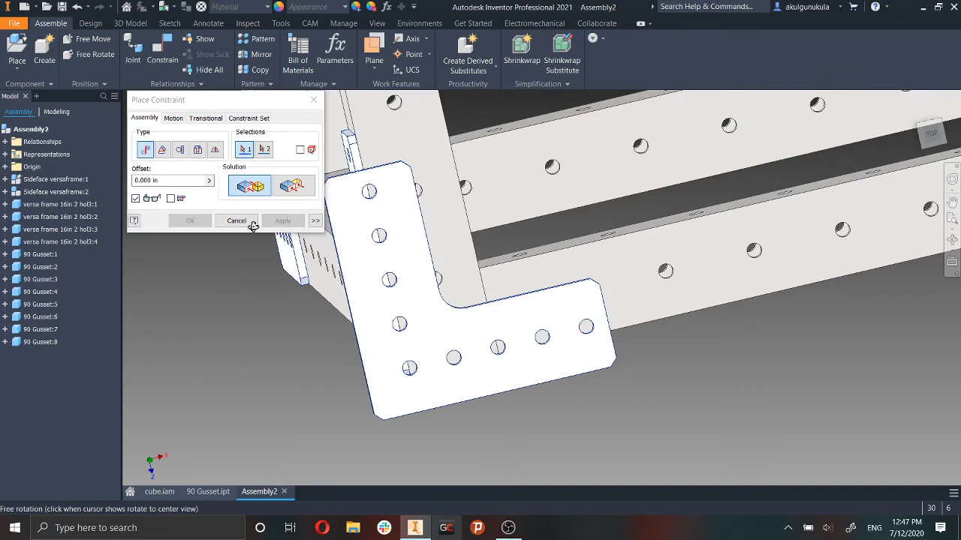
{"action": "middle_click_drag", "start_coordinate": [250, 222], "coordinate": [317, 110], "text": "shift"}
{"action": "left_click", "coordinate": [314, 101]}
{"action": "left_click_drag", "start_coordinate": [399, 328], "coordinate": [432, 289]}
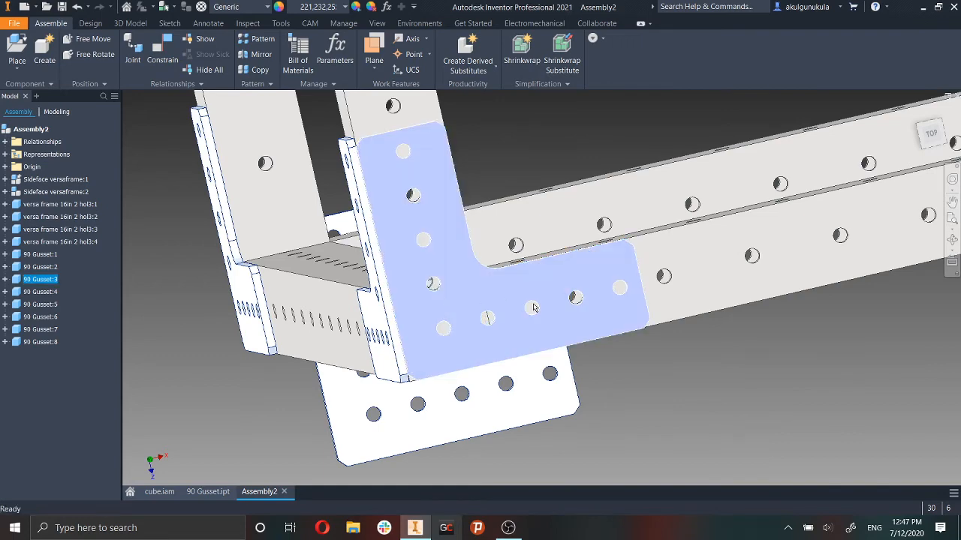
{"action": "middle_click_drag", "start_coordinate": [623, 343], "coordinate": [598, 334], "text": "shift"}
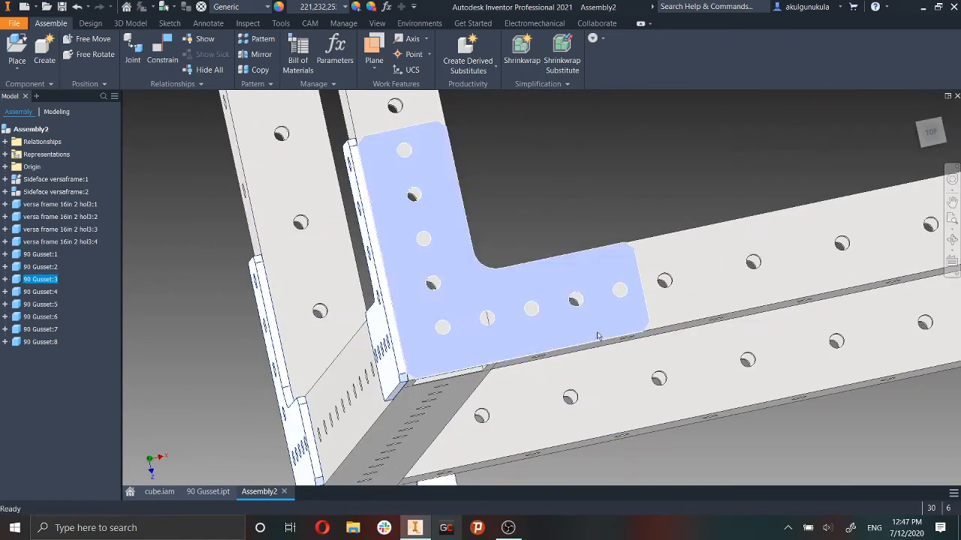
Mate the front-left gusset's second hole from the end of its front-beam arm to the beam hole beneath.
{"action": "scroll", "coordinate": [584, 312], "scroll_direction": "down", "scroll_amount": 3}
{"action": "key", "text": "c"}
{"action": "scroll", "coordinate": [578, 301], "scroll_direction": "down", "scroll_amount": 2}
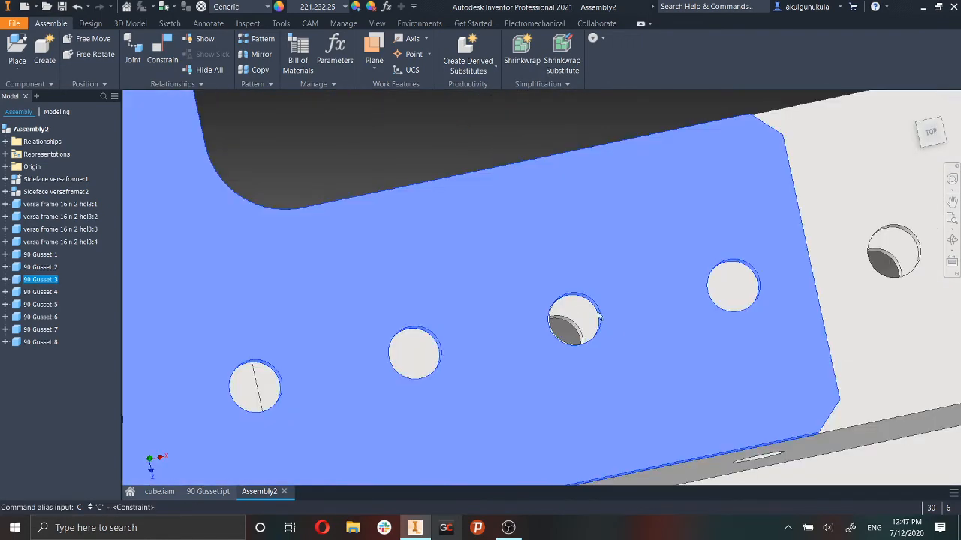
{"action": "scroll", "coordinate": [613, 277], "scroll_direction": "down", "scroll_amount": 4}
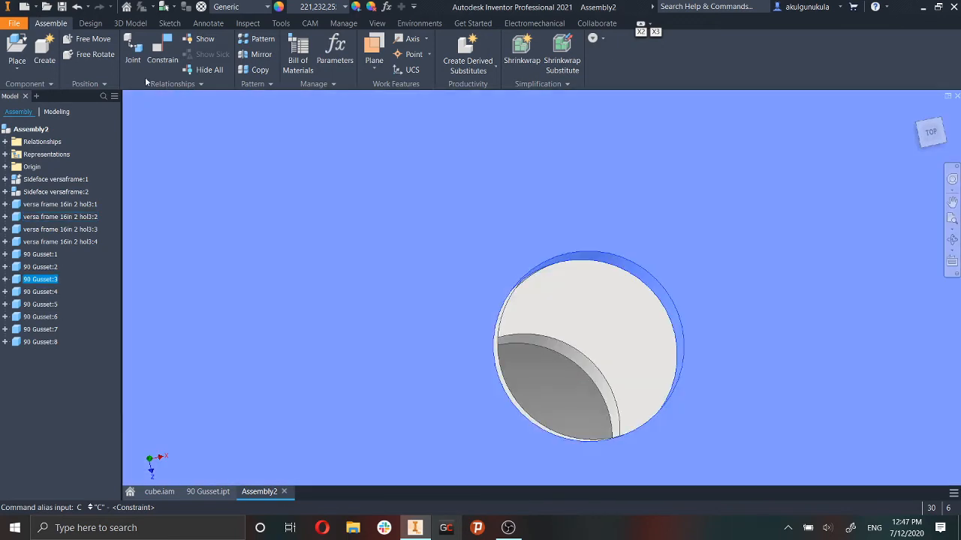
{"action": "left_click", "coordinate": [163, 60]}
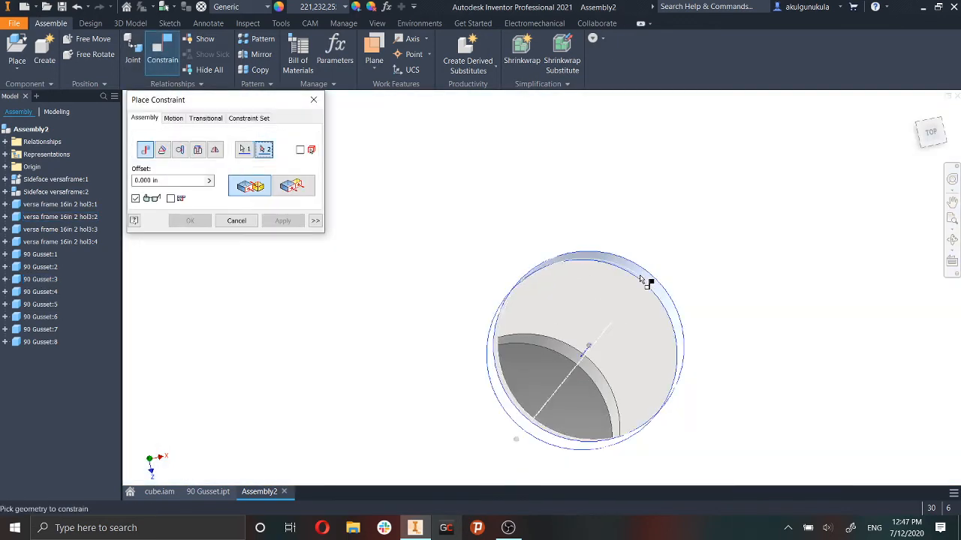
{"action": "left_click", "coordinate": [645, 281]}
{"action": "scroll", "coordinate": [646, 281], "scroll_direction": "down", "scroll_amount": 3}
{"action": "left_click", "coordinate": [608, 345]}
{"action": "scroll", "coordinate": [557, 361], "scroll_direction": "up", "scroll_amount": 4}
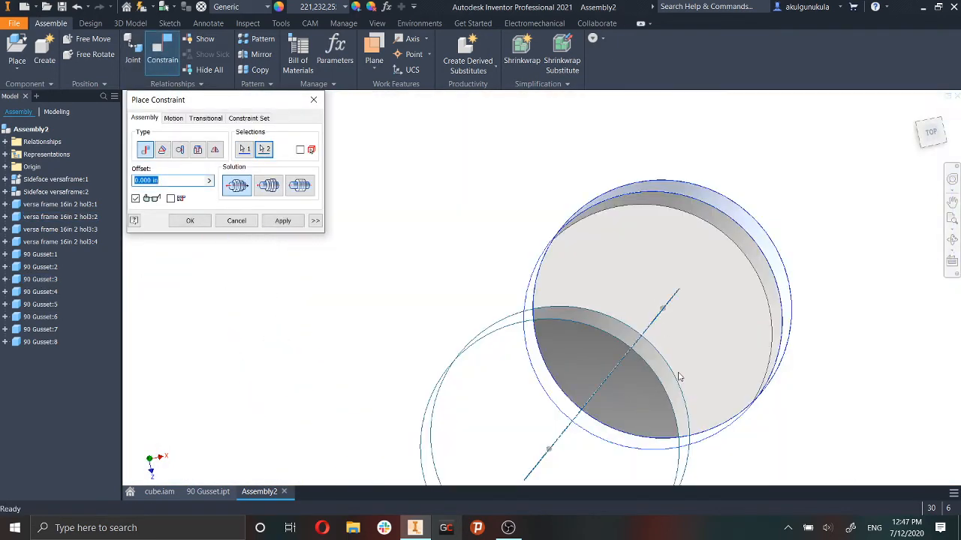
{"action": "left_click", "coordinate": [282, 220]}
Mate a second front-left gusset hole to the beam hole beneath it, and test that the gusset stays in place.
{"action": "scroll", "coordinate": [397, 322], "scroll_direction": "up", "scroll_amount": 3}
{"action": "middle_click_drag", "start_coordinate": [534, 305], "coordinate": [700, 246]}
{"action": "scroll", "coordinate": [388, 232], "scroll_direction": "down", "scroll_amount": 4}
{"action": "middle_click_drag", "start_coordinate": [469, 258], "coordinate": [641, 266]}
{"action": "scroll", "coordinate": [521, 250], "scroll_direction": "up", "scroll_amount": 2}
{"action": "scroll", "coordinate": [468, 266], "scroll_direction": "down", "scroll_amount": 5}
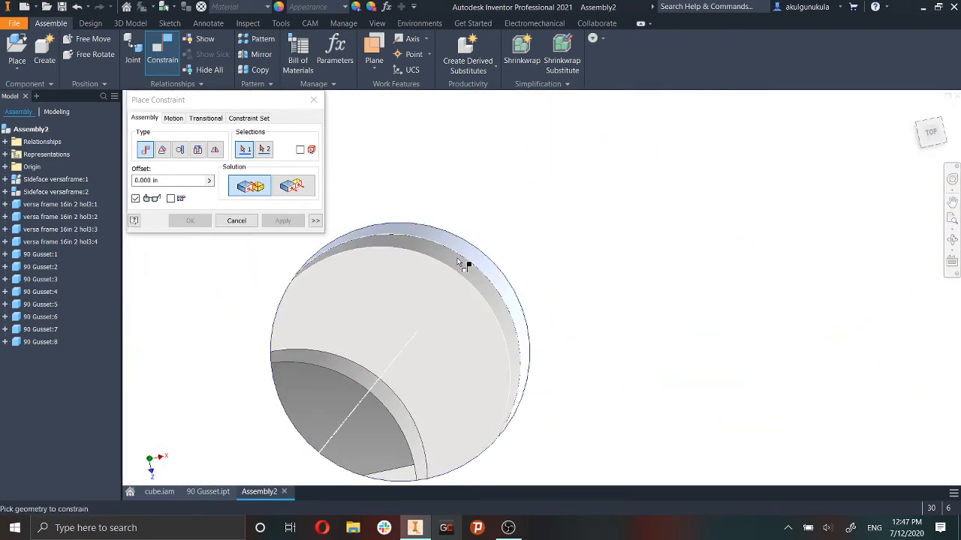
{"action": "left_click", "coordinate": [470, 255]}
{"action": "left_click", "coordinate": [466, 269]}
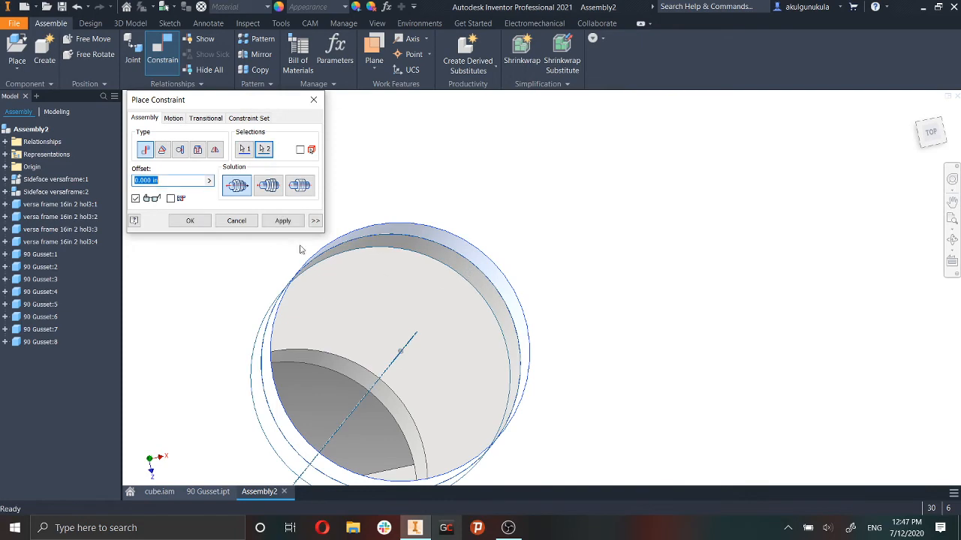
{"action": "left_click", "coordinate": [288, 223]}
{"action": "left_click", "coordinate": [225, 225]}
{"action": "scroll", "coordinate": [470, 284], "scroll_direction": "up", "scroll_amount": 6}
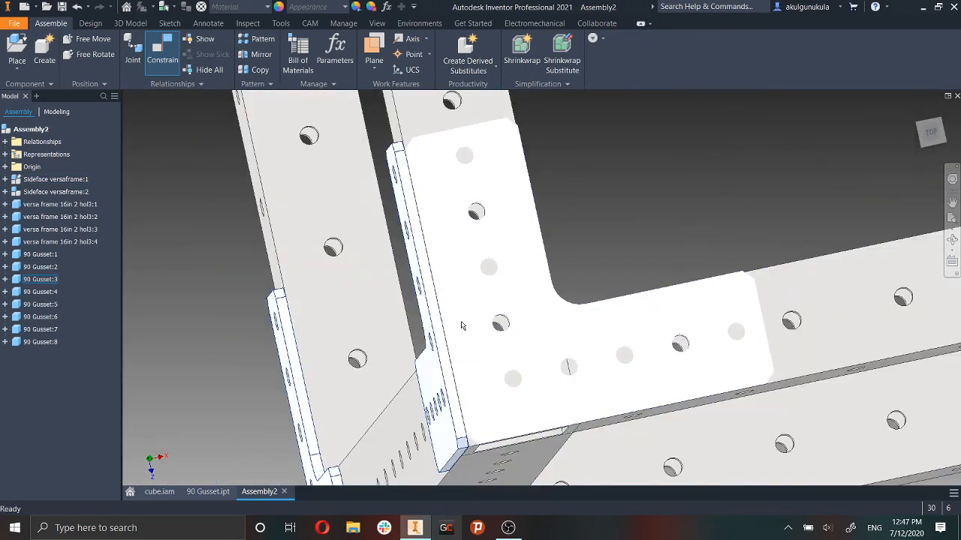
{"action": "left_click_drag", "start_coordinate": [464, 327], "coordinate": [485, 357]}
Mate the front-right gusset's second hole from one arm's end to the front beam's second hole from the corner, and rotate it along the beam.
{"action": "scroll", "coordinate": [783, 388], "scroll_direction": "up", "scroll_amount": 5}
{"action": "middle_click_drag", "start_coordinate": [783, 388], "coordinate": [585, 376]}
{"action": "scroll", "coordinate": [586, 376], "scroll_direction": "up", "scroll_amount": 2}
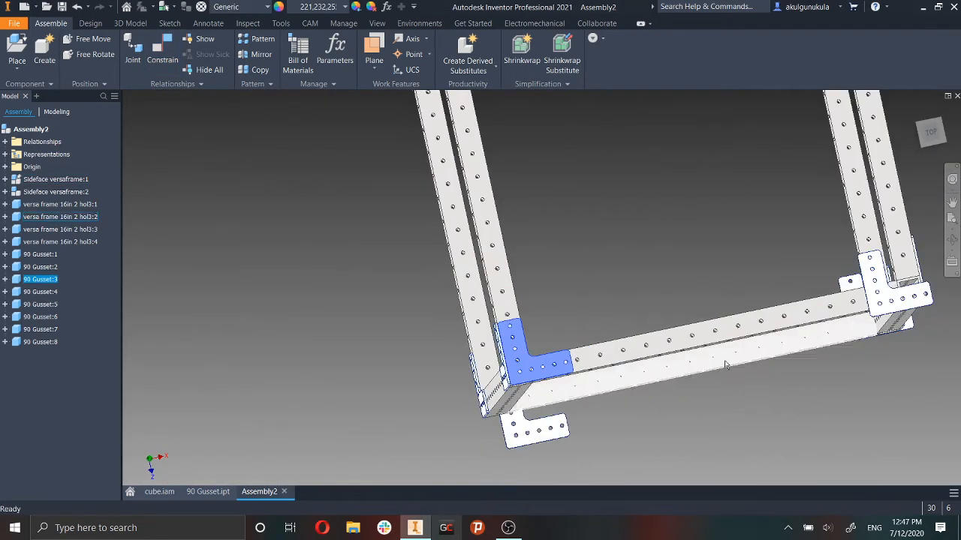
{"action": "middle_click_drag", "start_coordinate": [725, 364], "coordinate": [679, 365], "text": "shift"}
{"action": "scroll", "coordinate": [698, 345], "scroll_direction": "down", "scroll_amount": 6}
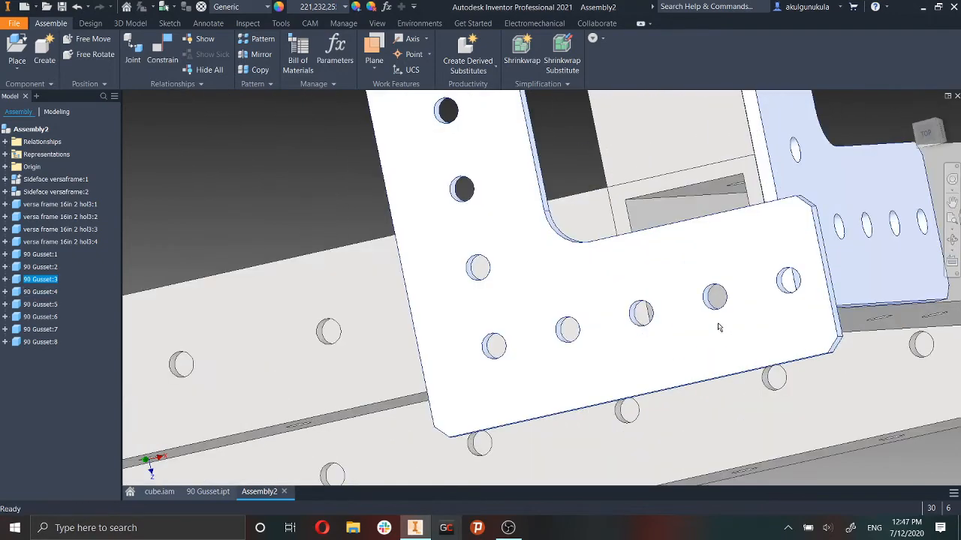
{"action": "scroll", "coordinate": [489, 319], "scroll_direction": "up", "scroll_amount": 5}
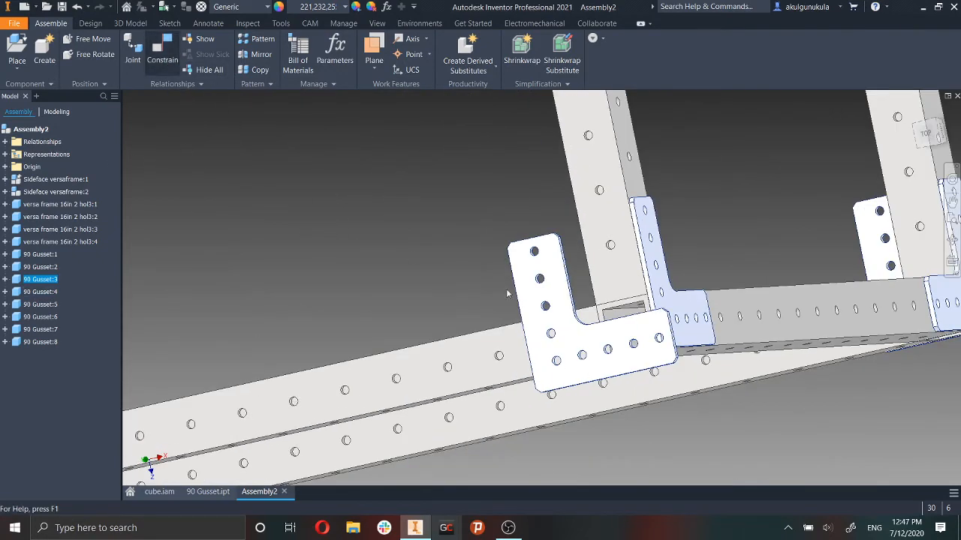
{"action": "key", "text": "c"}
{"action": "scroll", "coordinate": [547, 322], "scroll_direction": "down", "scroll_amount": 5}
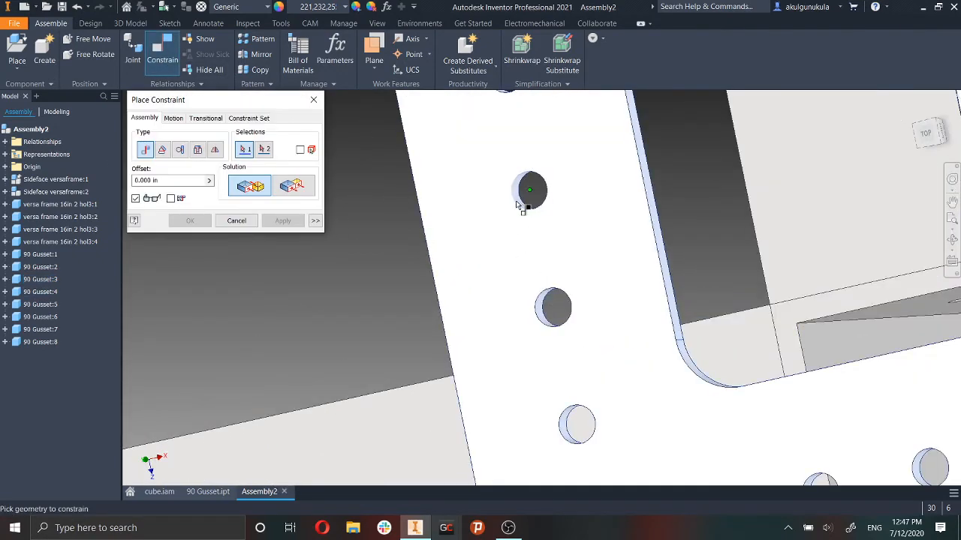
{"action": "scroll", "coordinate": [520, 206], "scroll_direction": "down", "scroll_amount": 4}
{"action": "left_click", "coordinate": [525, 205]}
{"action": "scroll", "coordinate": [622, 337], "scroll_direction": "up", "scroll_amount": 8}
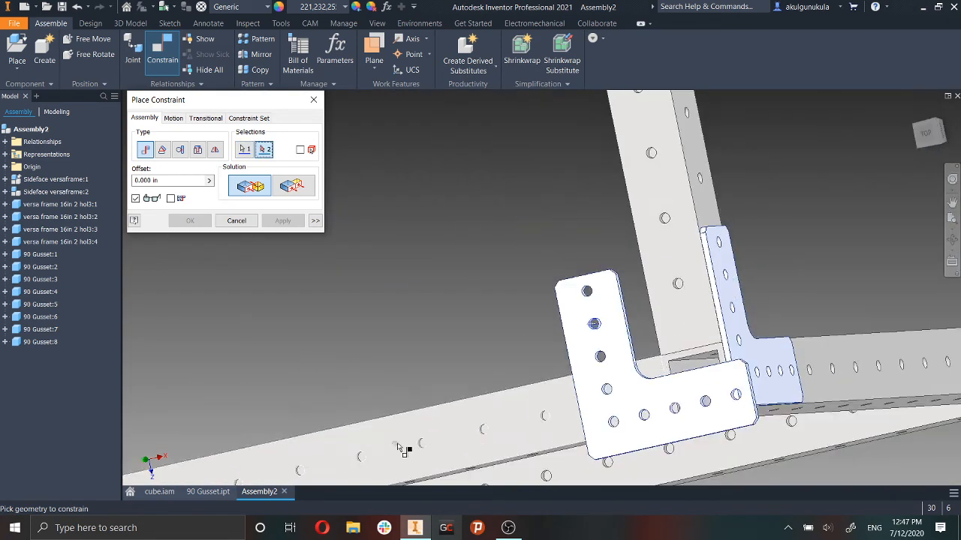
{"action": "scroll", "coordinate": [404, 449], "scroll_direction": "down", "scroll_amount": 6}
{"action": "left_click", "coordinate": [362, 344]}
{"action": "scroll", "coordinate": [362, 345], "scroll_direction": "up", "scroll_amount": 6}
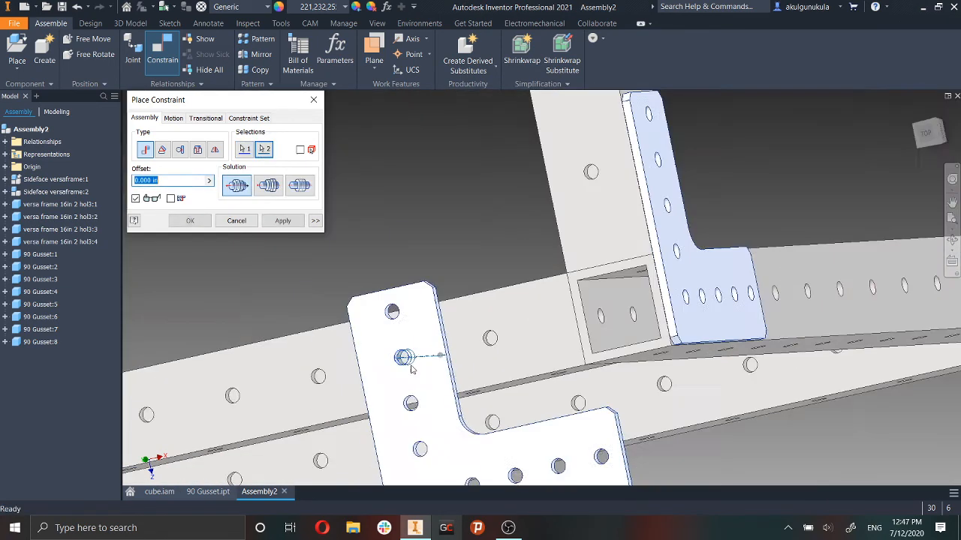
{"action": "left_click", "coordinate": [280, 222]}
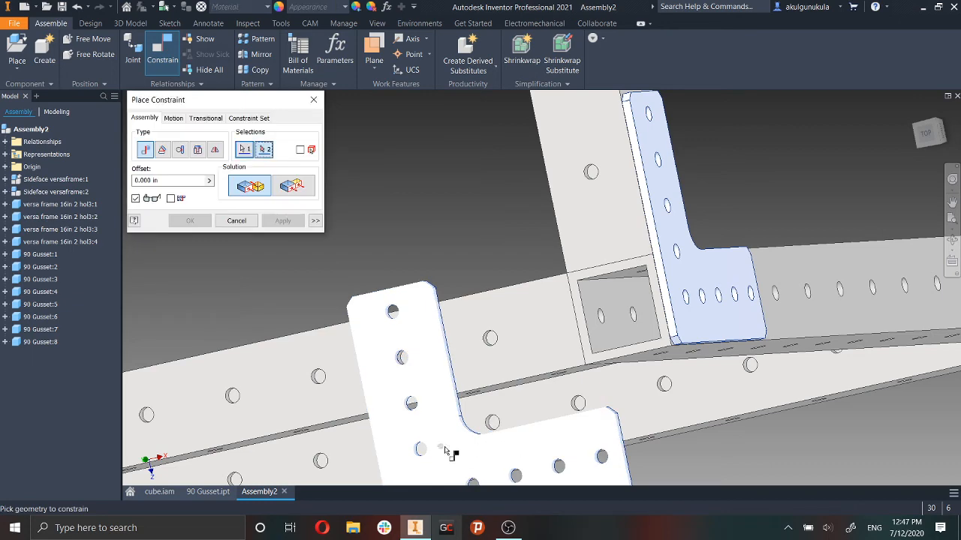
{"action": "left_click", "coordinate": [237, 220]}
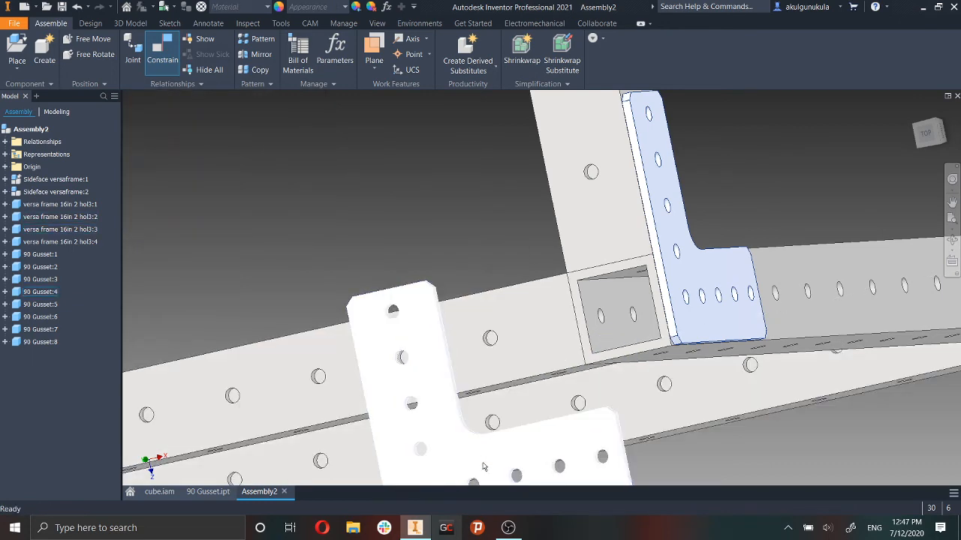
{"action": "left_click_drag", "start_coordinate": [420, 323], "coordinate": [550, 223]}
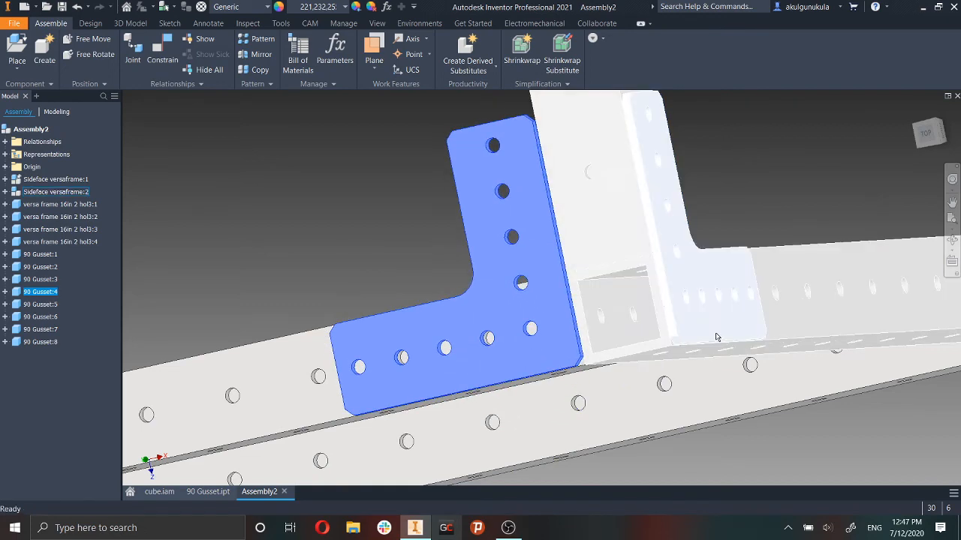
Delete the front-right gusset's last mate (Mate:18) and slide 90 Gusset:4 over the top face's front-right corner.
{"action": "scroll", "coordinate": [715, 337], "scroll_direction": "up", "scroll_amount": 3}
{"action": "middle_click_drag", "start_coordinate": [717, 373], "coordinate": [743, 359], "text": "shift"}
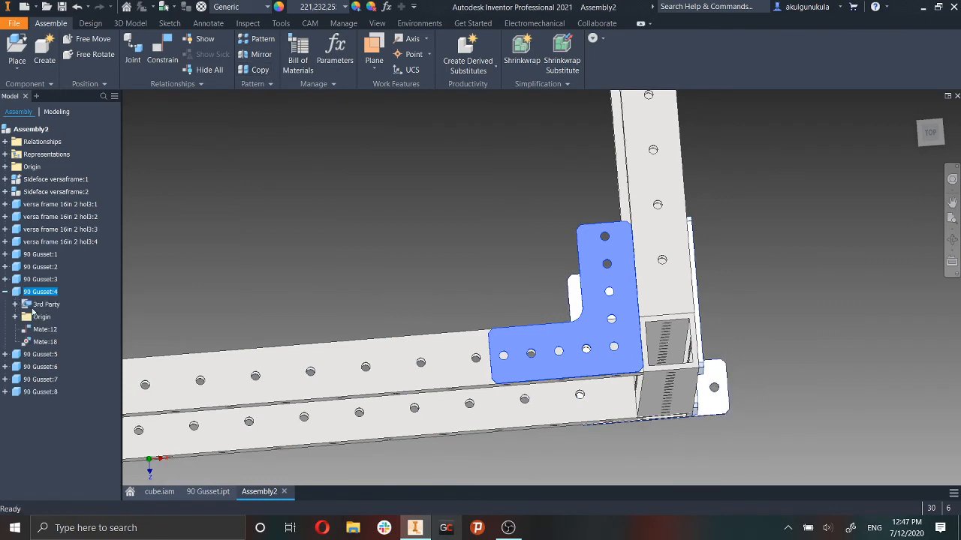
{"action": "right_click", "coordinate": [45, 345]}
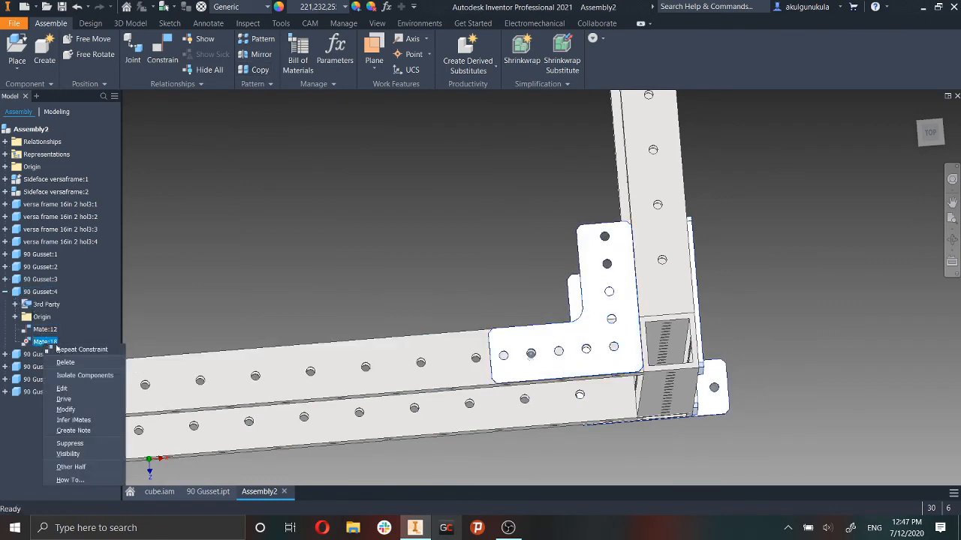
{"action": "left_click", "coordinate": [84, 363]}
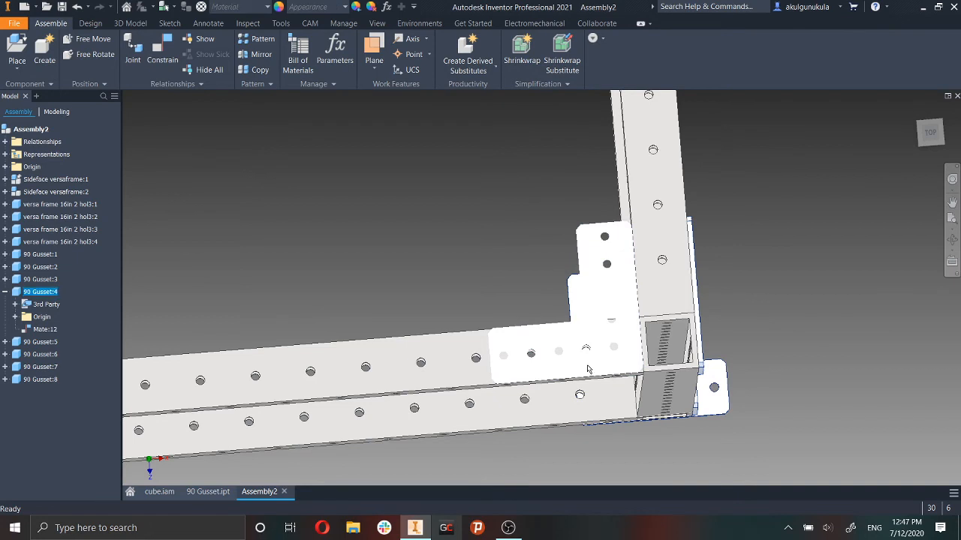
{"action": "left_click_drag", "start_coordinate": [587, 369], "coordinate": [642, 367]}
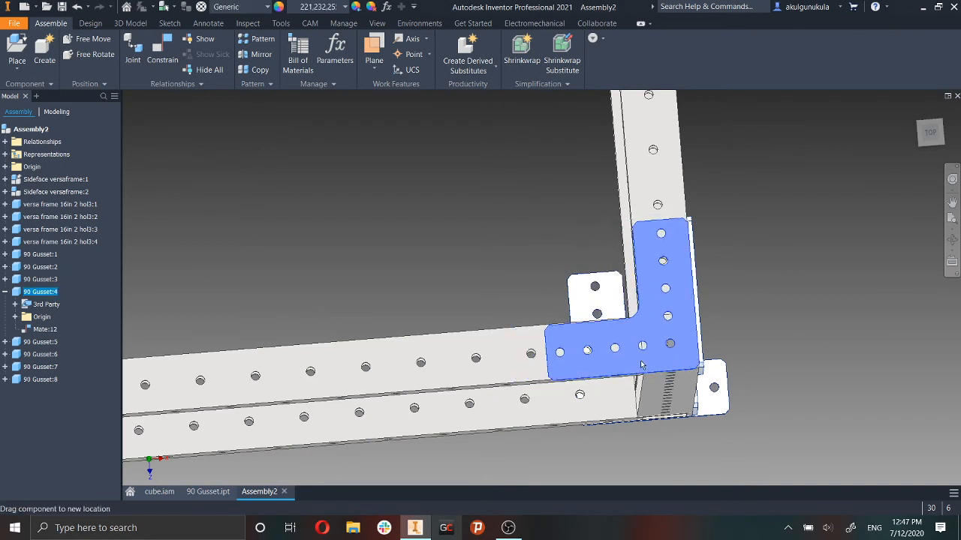
{"action": "middle_click_drag", "start_coordinate": [893, 376], "coordinate": [717, 336], "text": "shift"}
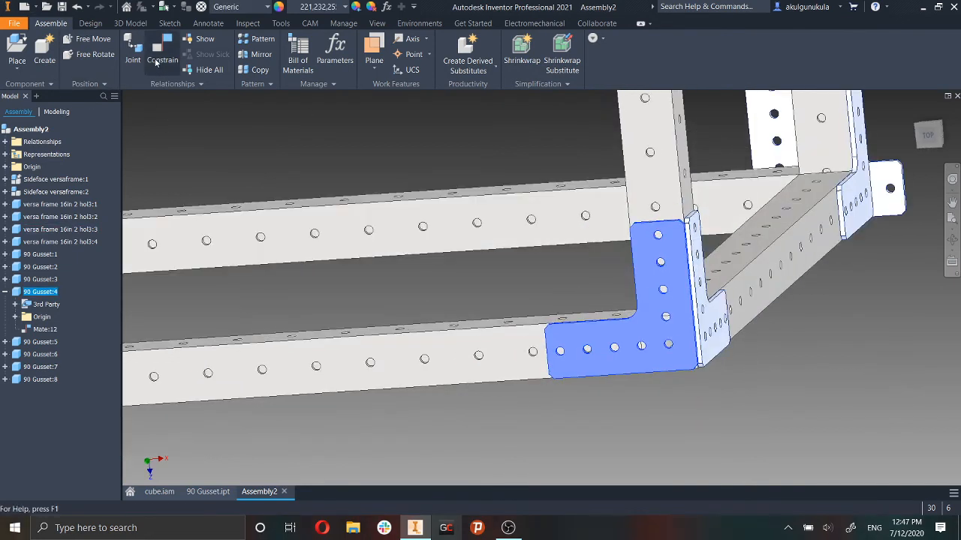
Mate the second hole from the end of 90 Gusset:4's front-beam arm to the beam hole beneath it.
{"action": "key", "text": "c"}
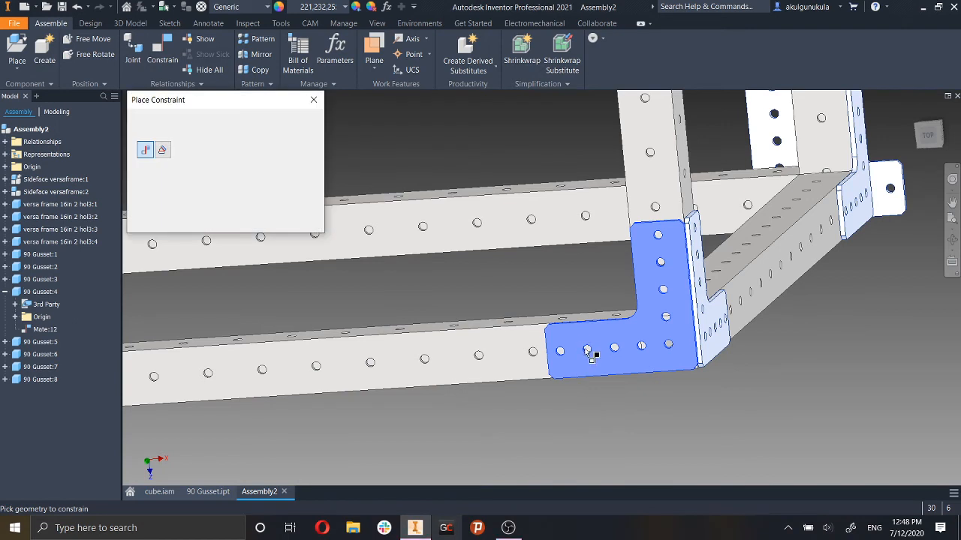
{"action": "scroll", "coordinate": [587, 349], "scroll_direction": "down", "scroll_amount": 8}
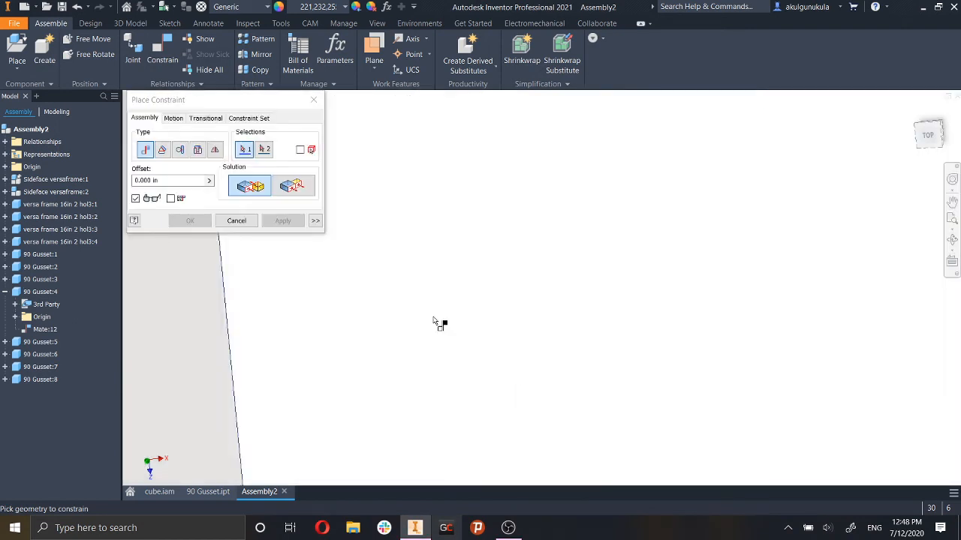
{"action": "scroll", "coordinate": [590, 333], "scroll_direction": "up", "scroll_amount": 5}
{"action": "scroll", "coordinate": [676, 308], "scroll_direction": "down", "scroll_amount": 6}
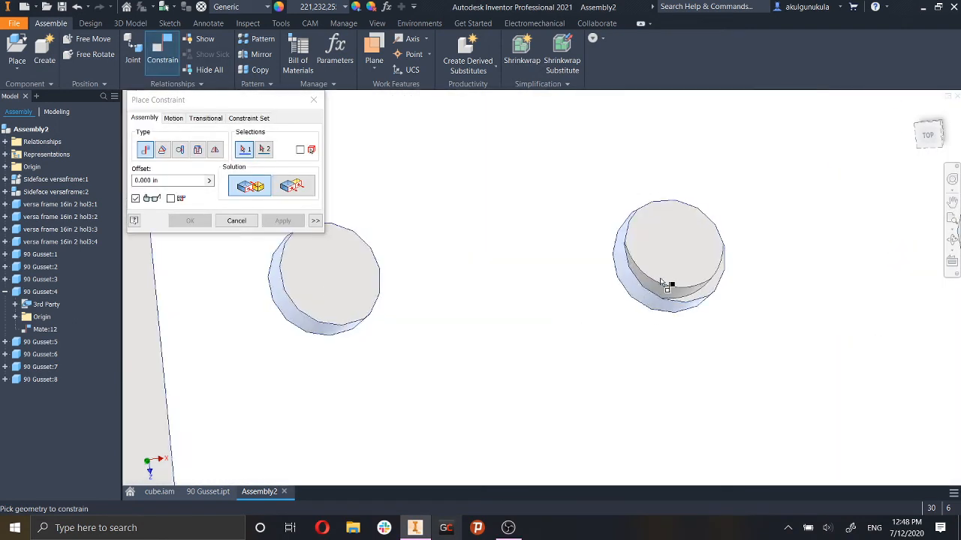
{"action": "left_click", "coordinate": [642, 300]}
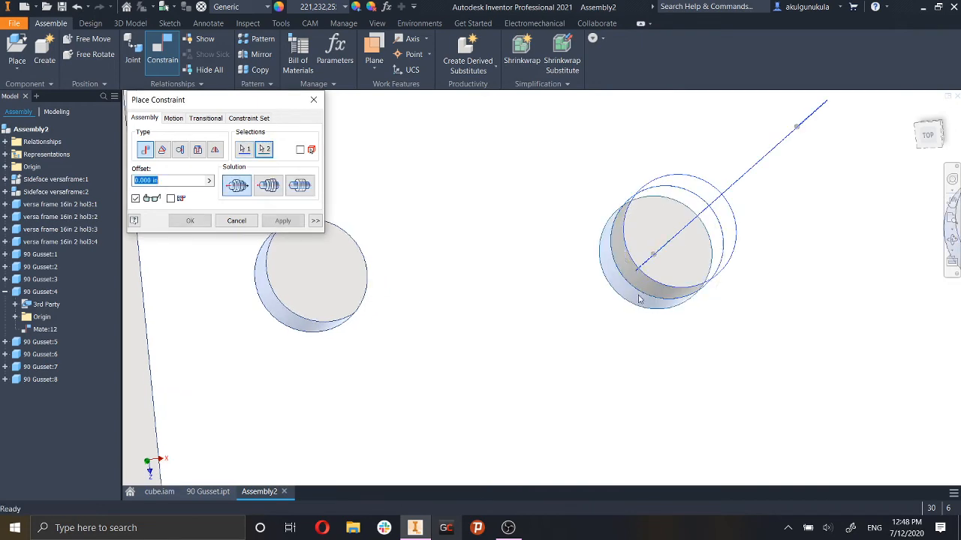
{"action": "left_click", "coordinate": [279, 222]}
{"action": "scroll", "coordinate": [735, 310], "scroll_direction": "up", "scroll_amount": 5}
Mate a hole in 90 Gusset:4's side-beam arm to the beam hole beneath it.
{"action": "scroll", "coordinate": [592, 270], "scroll_direction": "down", "scroll_amount": 6}
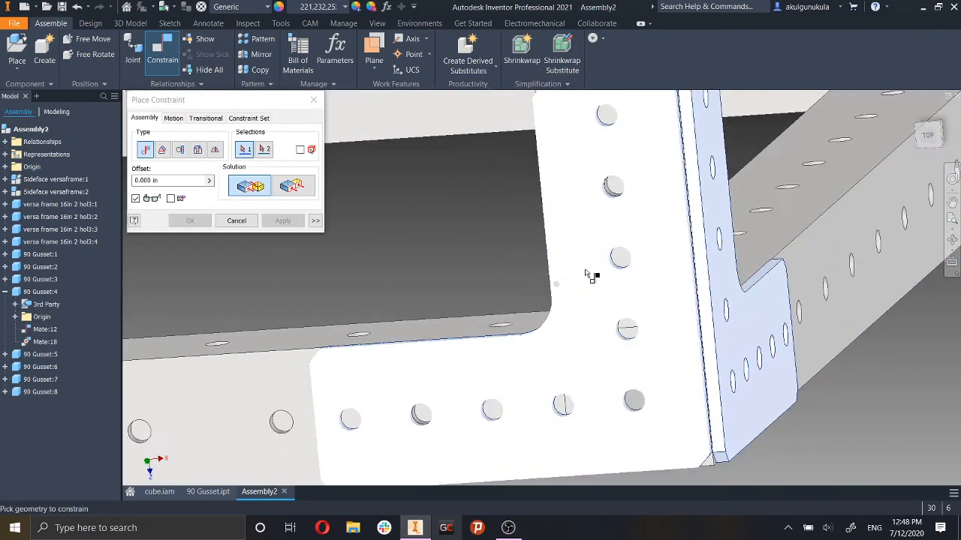
{"action": "left_click", "coordinate": [633, 100]}
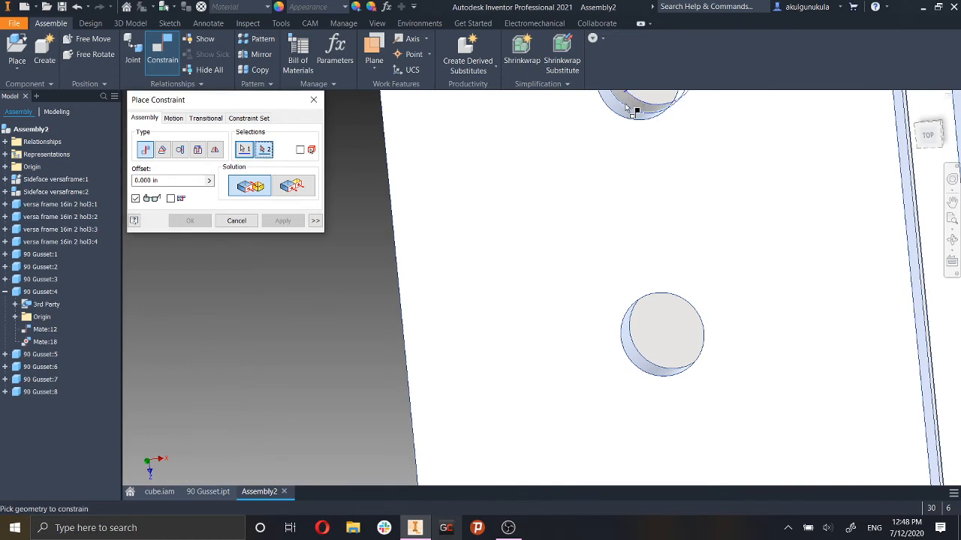
{"action": "left_click", "coordinate": [283, 221]}
{"action": "scroll", "coordinate": [623, 268], "scroll_direction": "up", "scroll_amount": 6}
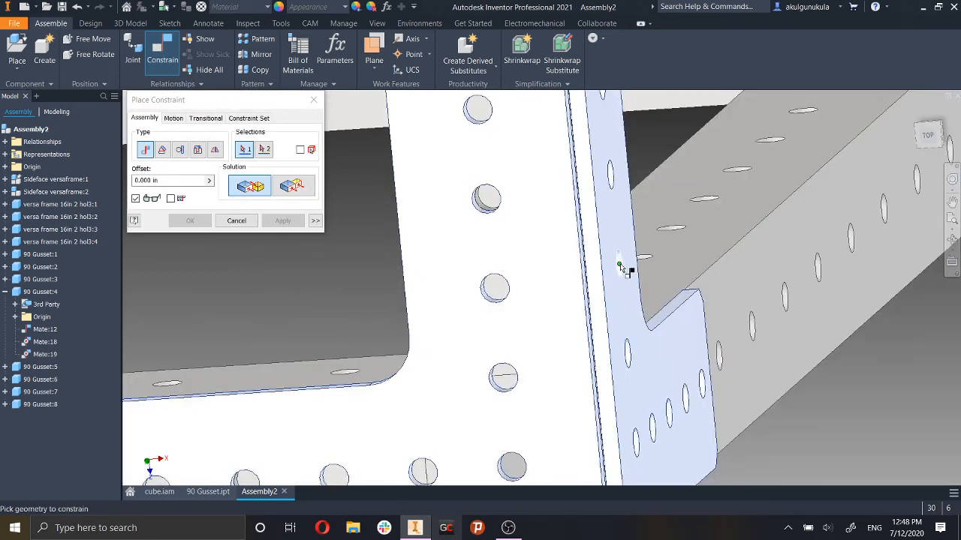
Slide the loose 90 Gusset:2 away from the top face's back-right corner to expose the beam holes.
{"action": "scroll", "coordinate": [629, 408], "scroll_direction": "down", "scroll_amount": 6}
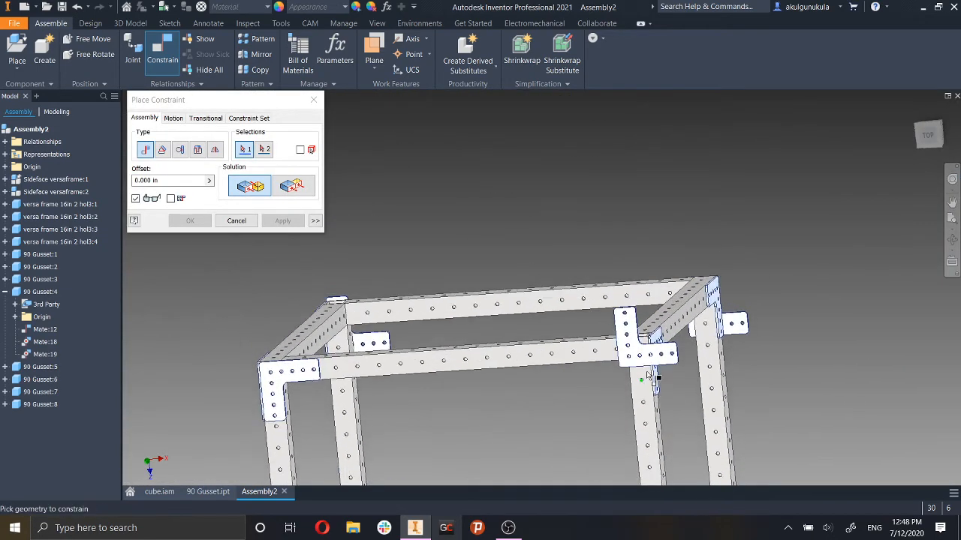
{"action": "scroll", "coordinate": [576, 374], "scroll_direction": "down", "scroll_amount": 5}
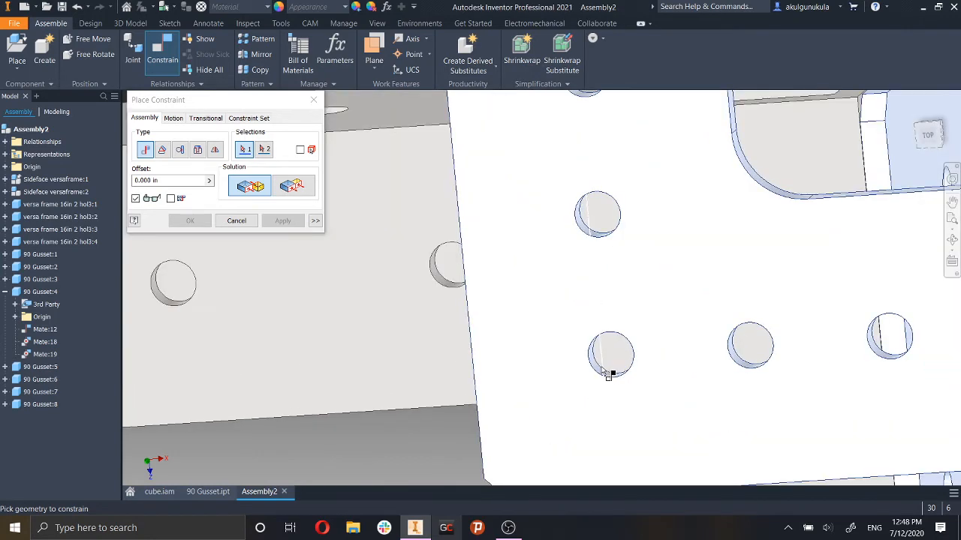
{"action": "scroll", "coordinate": [718, 382], "scroll_direction": "up", "scroll_amount": 5}
{"action": "left_click", "coordinate": [237, 220]}
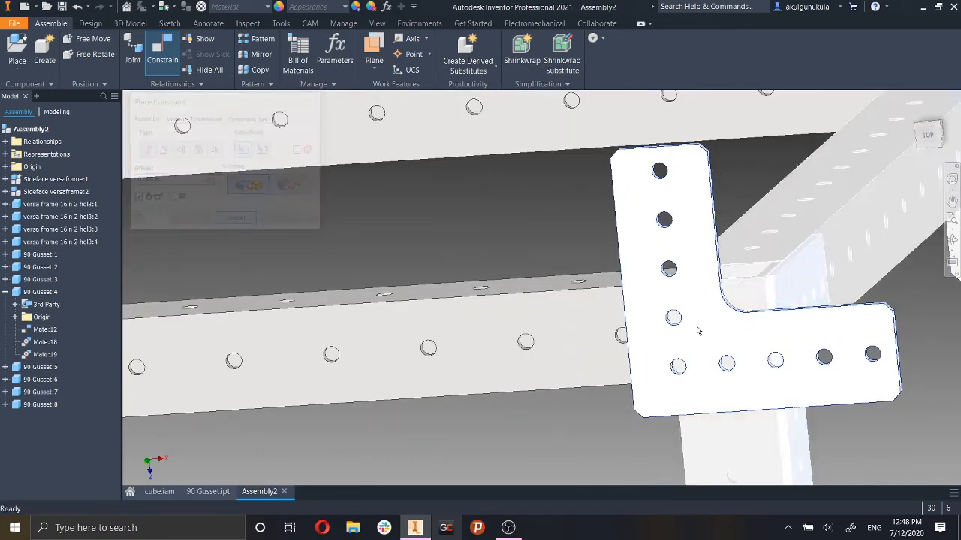
{"action": "left_click_drag", "start_coordinate": [689, 361], "coordinate": [584, 239]}
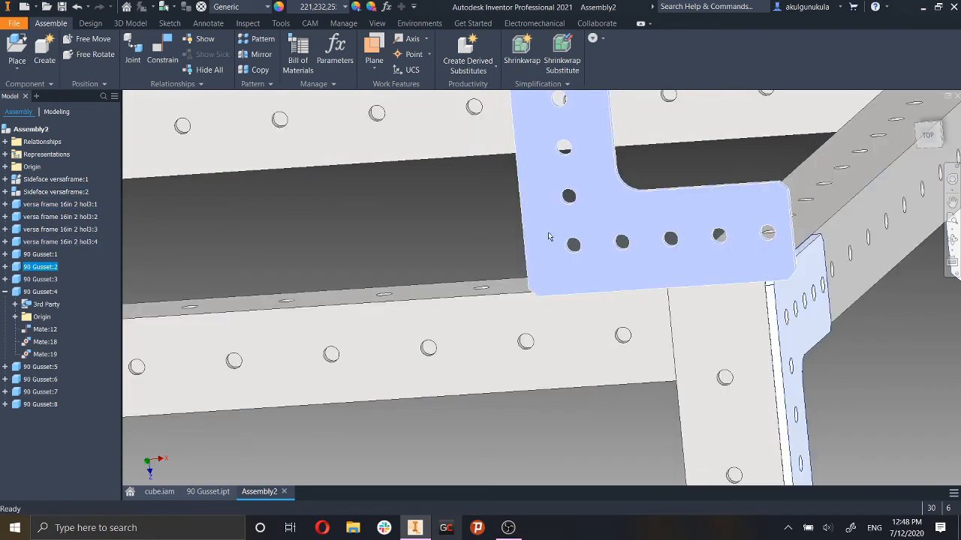
Mate the third hole from the corner on 90 Gusset:2's arm to the back beam's hole nearest the right side beam.
{"action": "scroll", "coordinate": [590, 247], "scroll_direction": "down", "scroll_amount": 5}
{"action": "scroll", "coordinate": [684, 299], "scroll_direction": "up", "scroll_amount": 4}
{"action": "middle_click_drag", "start_coordinate": [686, 300], "coordinate": [635, 238]}
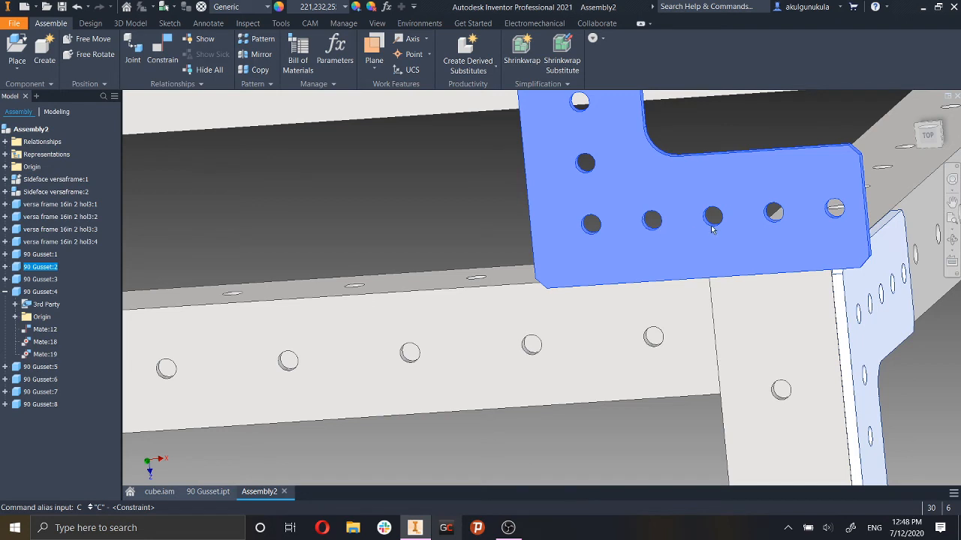
{"action": "scroll", "coordinate": [715, 227], "scroll_direction": "down", "scroll_amount": 5}
{"action": "key", "text": "Escape"}
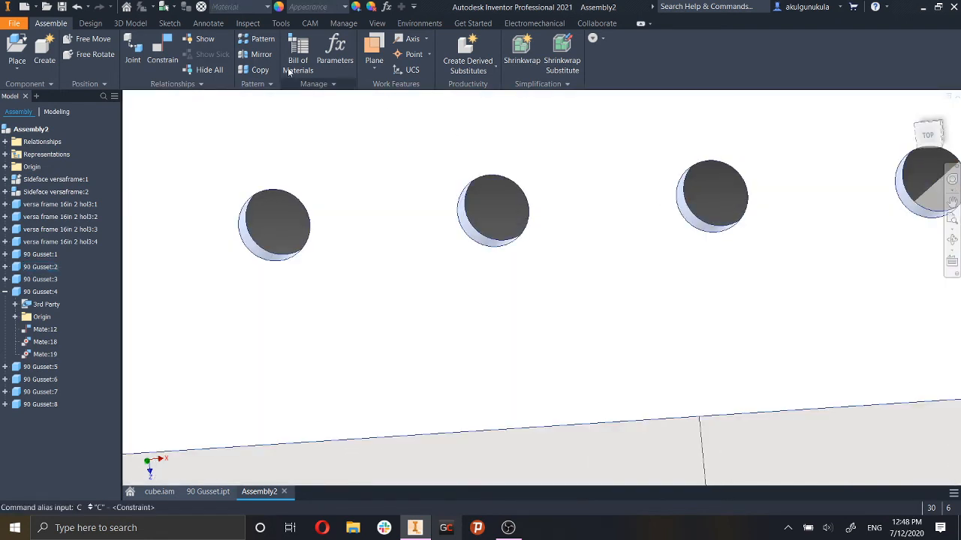
{"action": "left_click", "coordinate": [696, 226]}
{"action": "scroll", "coordinate": [774, 317], "scroll_direction": "up", "scroll_amount": 5}
{"action": "scroll", "coordinate": [716, 379], "scroll_direction": "down", "scroll_amount": 6}
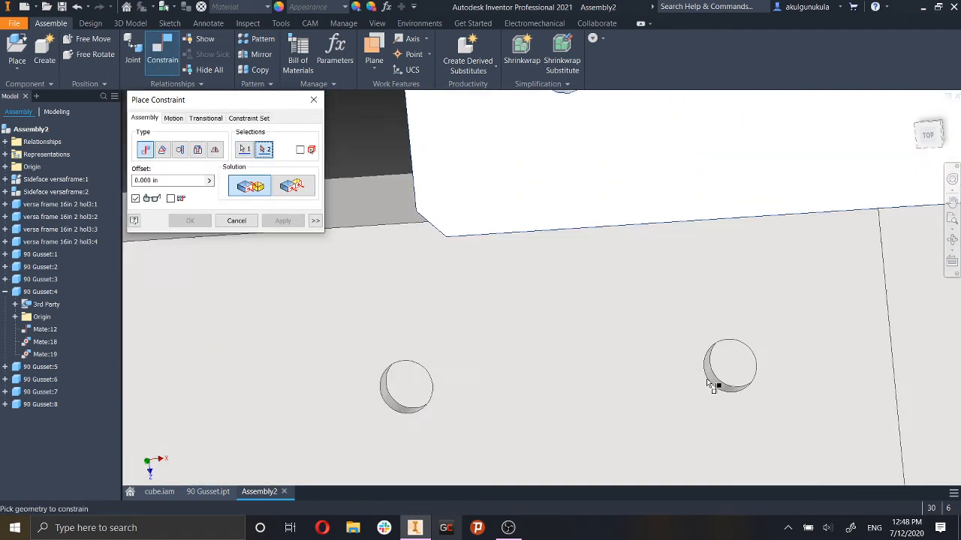
{"action": "left_click", "coordinate": [722, 377]}
{"action": "scroll", "coordinate": [762, 382], "scroll_direction": "up", "scroll_amount": 6}
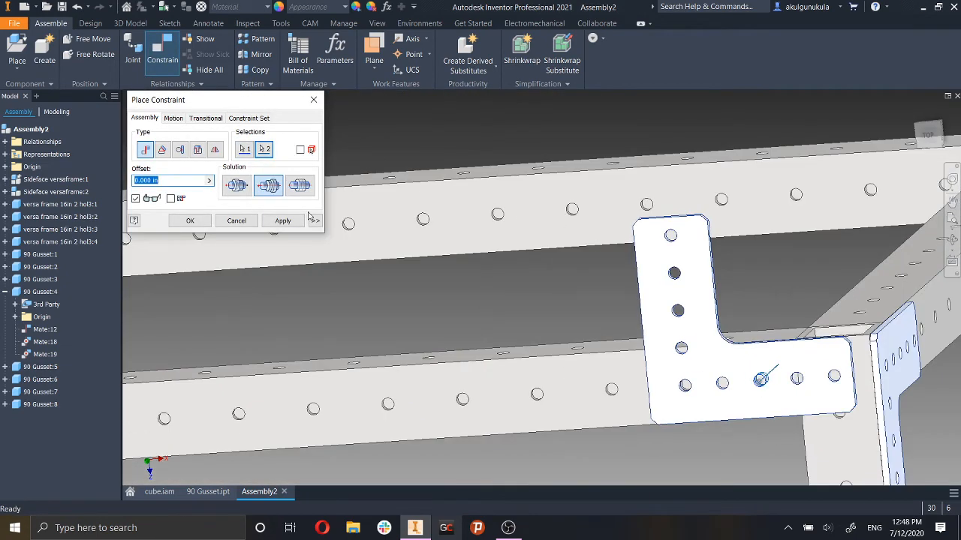
{"action": "left_click", "coordinate": [285, 223]}
Rotate 90 Gusset:2 about its mated hole until it covers the top face's back-right corner.
{"action": "left_click", "coordinate": [250, 225]}
{"action": "left_click_drag", "start_coordinate": [682, 315], "coordinate": [927, 503]}
{"action": "scroll", "coordinate": [904, 454], "scroll_direction": "up", "scroll_amount": 5}
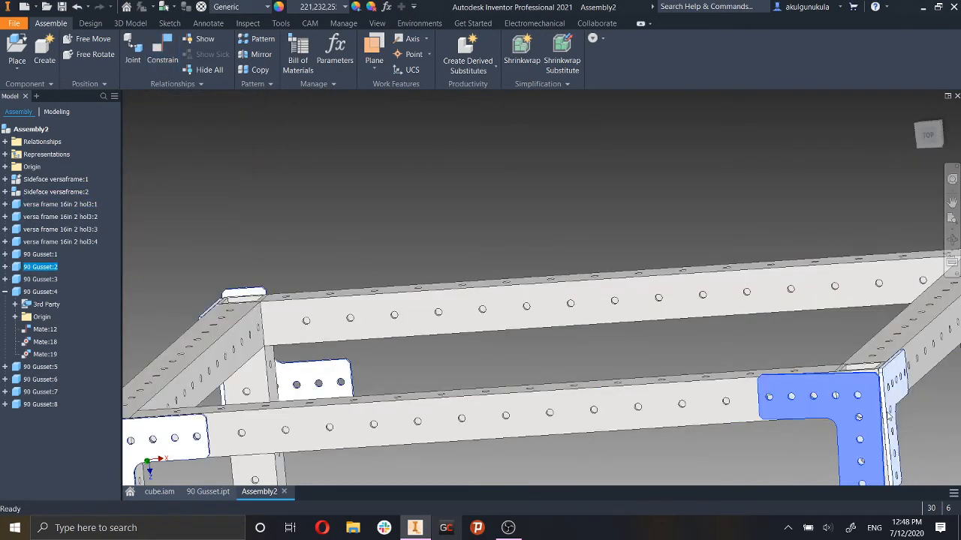
Mate the hole next to the corner hole on 90 Gusset:2's side-beam arm to the beam hole beneath it.
{"action": "scroll", "coordinate": [728, 334], "scroll_direction": "down", "scroll_amount": 8}
{"action": "scroll", "coordinate": [712, 412], "scroll_direction": "down", "scroll_amount": 5}
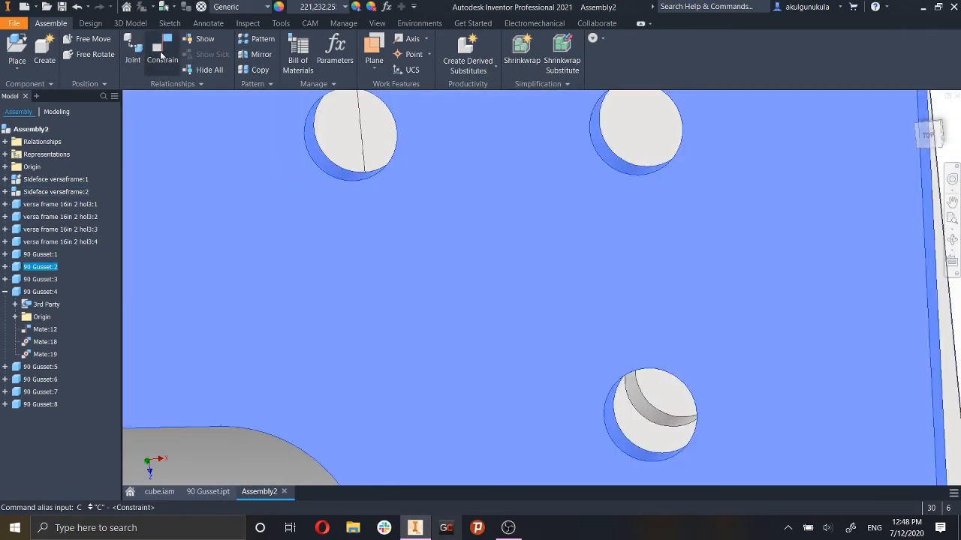
{"action": "left_click", "coordinate": [159, 51]}
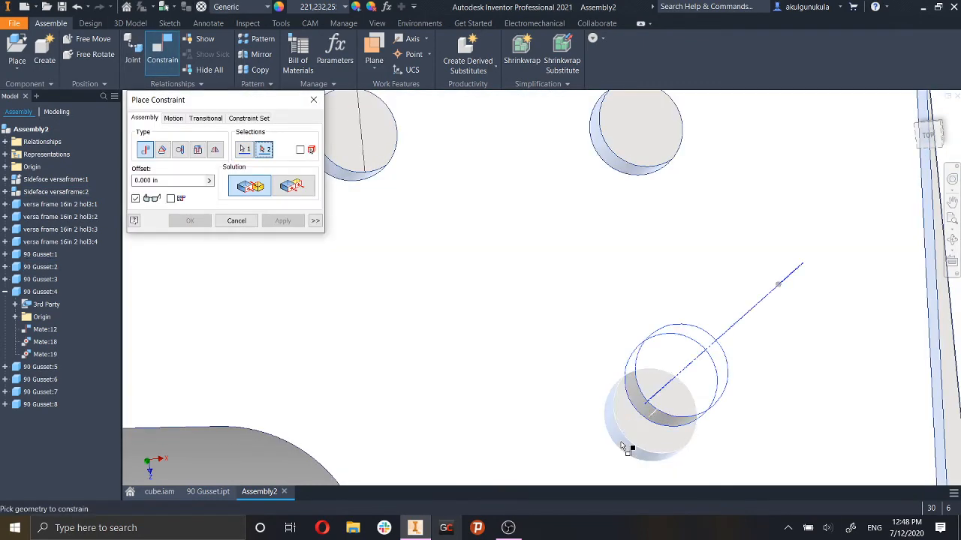
{"action": "left_click", "coordinate": [622, 447]}
{"action": "left_click", "coordinate": [287, 224]}
{"action": "scroll", "coordinate": [596, 322], "scroll_direction": "up", "scroll_amount": 9}
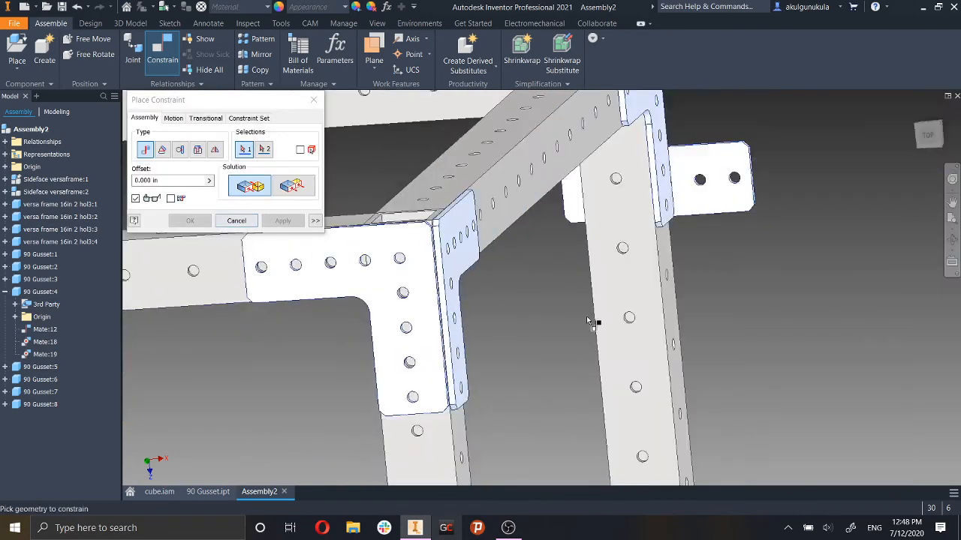
Turn to the bottom face and slide the loose 90 Gusset:7 off its corner to expose the beam holes.
{"action": "middle_click_drag", "start_coordinate": [695, 302], "coordinate": [833, 367]}
{"action": "scroll", "coordinate": [833, 365], "scroll_direction": "up", "scroll_amount": 3}
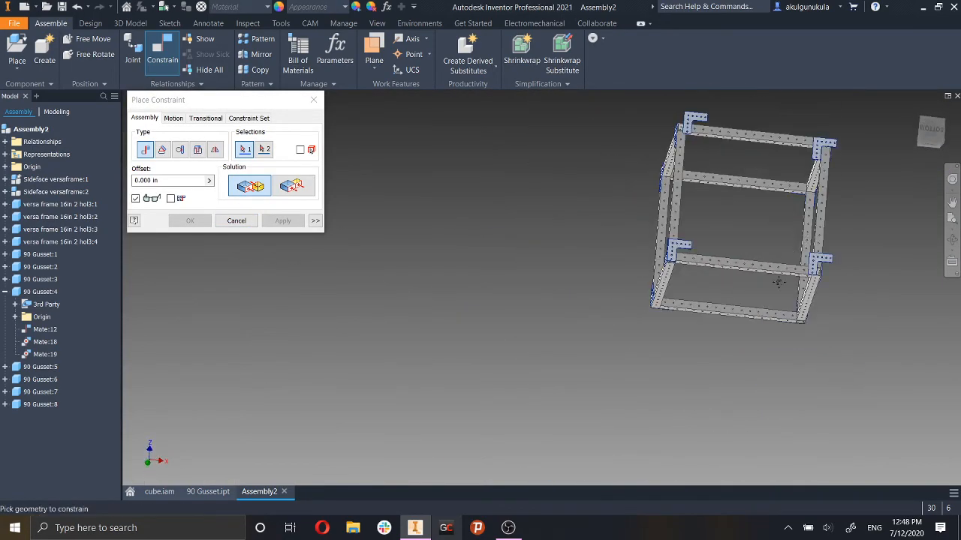
{"action": "scroll", "coordinate": [675, 217], "scroll_direction": "down", "scroll_amount": 6}
{"action": "middle_click_drag", "start_coordinate": [738, 383], "coordinate": [636, 238]}
{"action": "scroll", "coordinate": [580, 258], "scroll_direction": "down", "scroll_amount": 3}
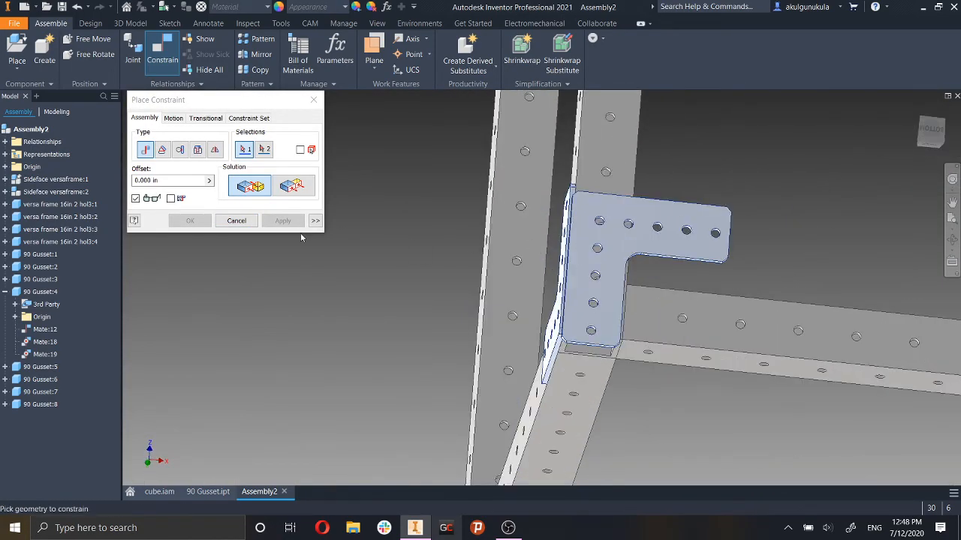
{"action": "left_click", "coordinate": [237, 221]}
{"action": "left_click_drag", "start_coordinate": [601, 225], "coordinate": [386, 209]}
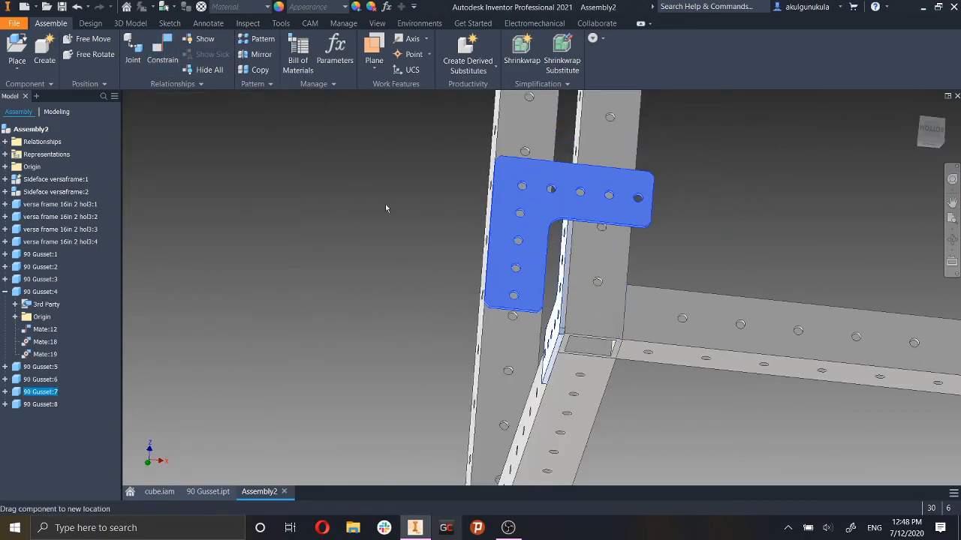
Mate 90 Gusset:7's second hole from the corner to the side beam's hole nearest the corner, and rotate the gusset over both beams.
{"action": "key", "text": "c"}
{"action": "scroll", "coordinate": [555, 194], "scroll_direction": "down", "scroll_amount": 5}
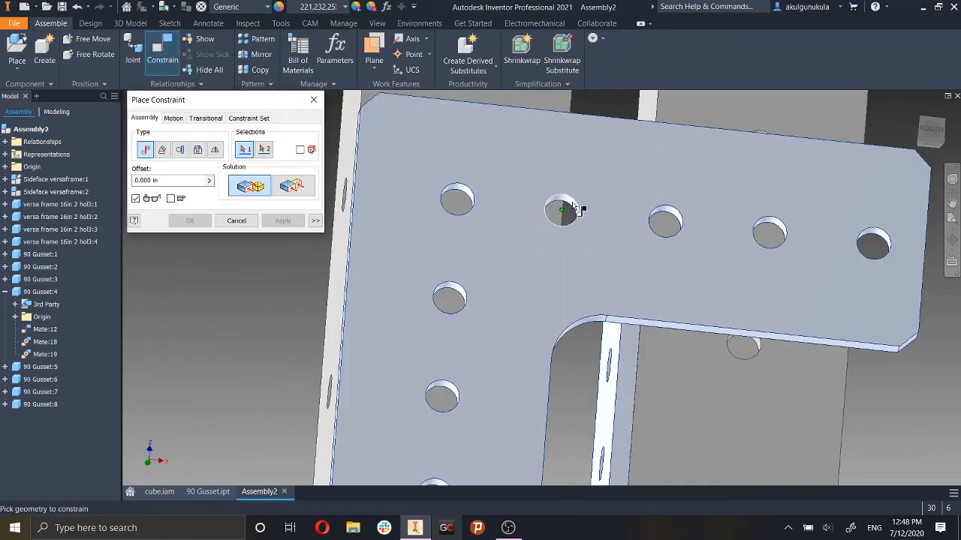
{"action": "scroll", "coordinate": [574, 210], "scroll_direction": "down", "scroll_amount": 4}
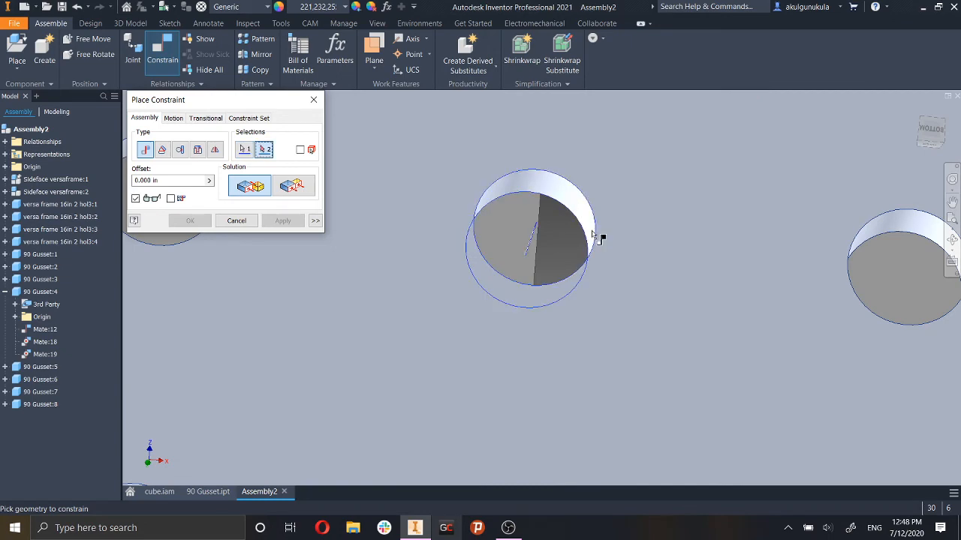
{"action": "scroll", "coordinate": [597, 237], "scroll_direction": "up", "scroll_amount": 5}
{"action": "scroll", "coordinate": [604, 324], "scroll_direction": "down", "scroll_amount": 2}
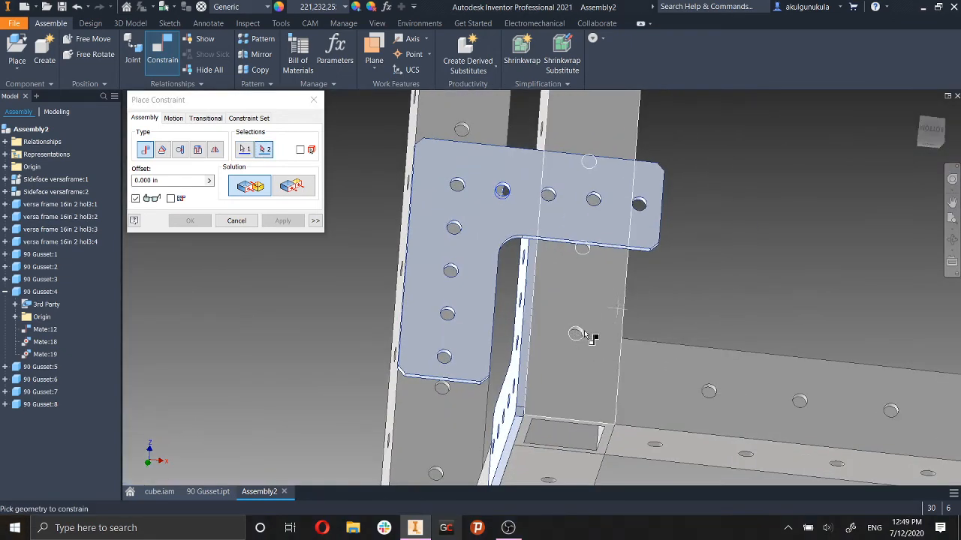
{"action": "scroll", "coordinate": [574, 336], "scroll_direction": "down", "scroll_amount": 5}
{"action": "left_click", "coordinate": [605, 376]}
{"action": "scroll", "coordinate": [600, 378], "scroll_direction": "up", "scroll_amount": 5}
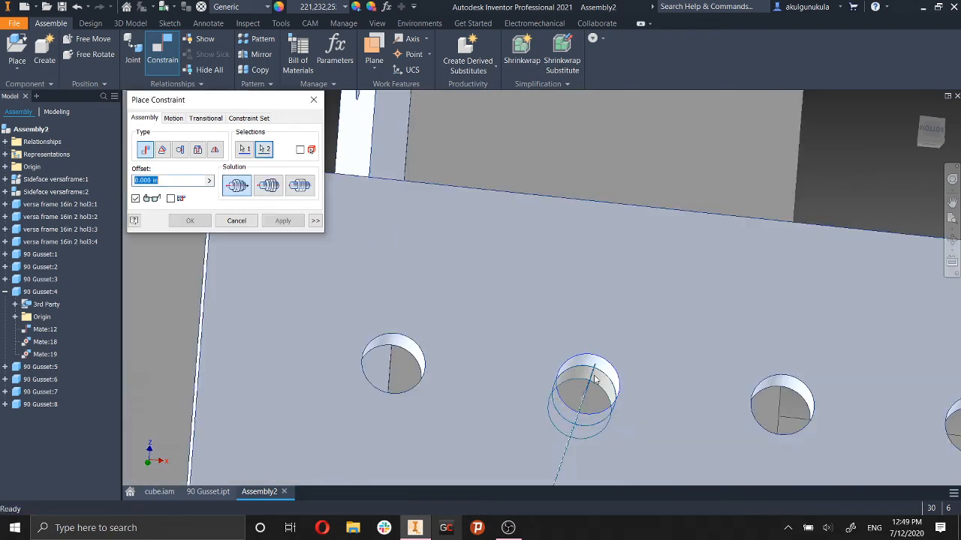
{"action": "left_click", "coordinate": [297, 224]}
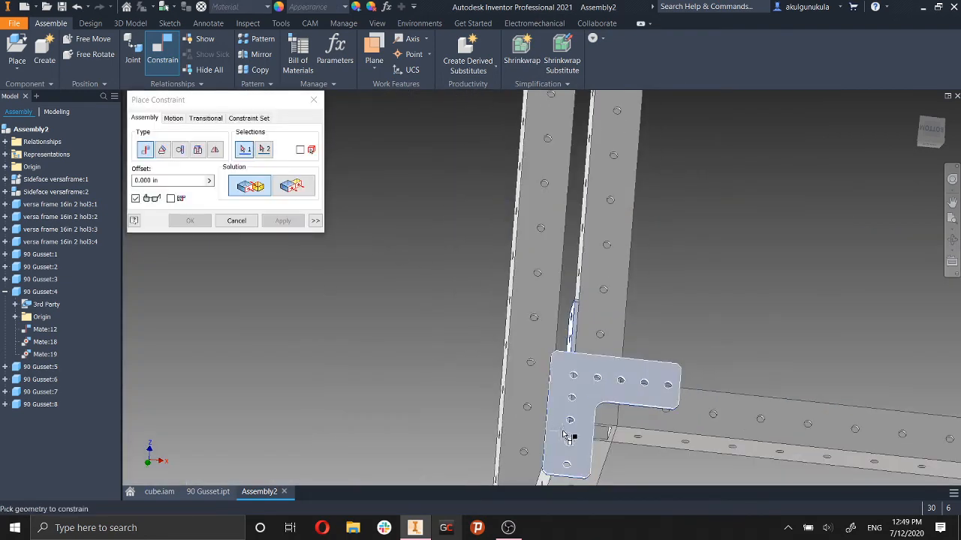
{"action": "left_click", "coordinate": [238, 221]}
{"action": "left_click_drag", "start_coordinate": [578, 440], "coordinate": [720, 424]}
Mate the next-to-last hole on 90 Gusset:7's long horizontal arm to the beam hole beneath it.
{"action": "scroll", "coordinate": [654, 411], "scroll_direction": "down", "scroll_amount": 10}
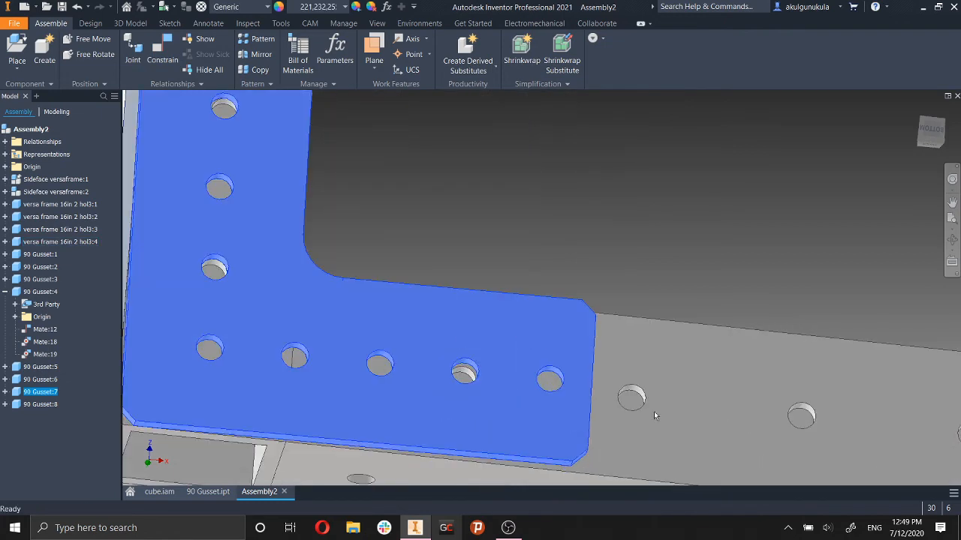
{"action": "key", "text": "c"}
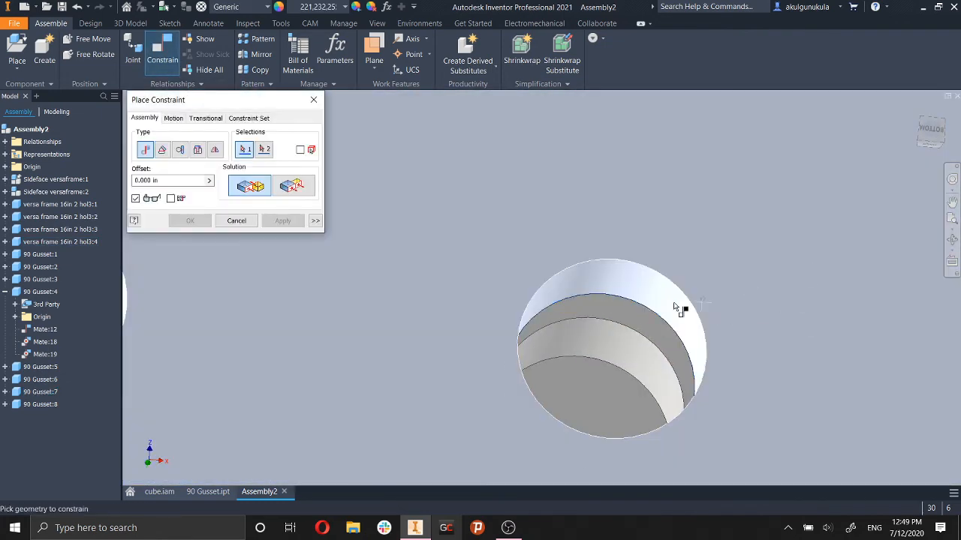
{"action": "left_click", "coordinate": [656, 306]}
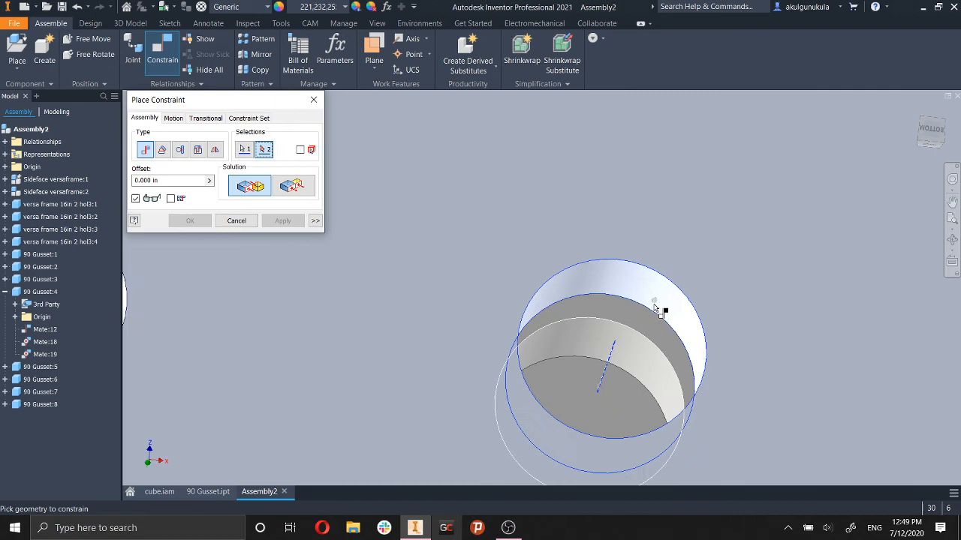
{"action": "left_click", "coordinate": [631, 351]}
{"action": "left_click", "coordinate": [282, 221]}
{"action": "scroll", "coordinate": [615, 349], "scroll_direction": "down", "scroll_amount": 5}
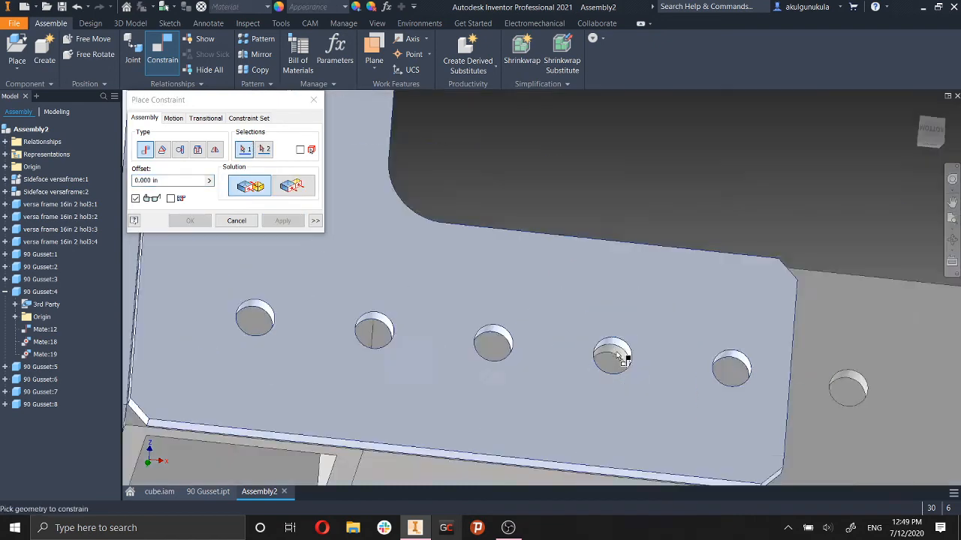
Mate the next-to-last hole on the loose upper-left gusset's horizontal arm to the upper beam's hole nearest the corner.
{"action": "scroll", "coordinate": [601, 323], "scroll_direction": "up", "scroll_amount": 3}
{"action": "scroll", "coordinate": [599, 315], "scroll_direction": "down", "scroll_amount": 5}
{"action": "scroll", "coordinate": [586, 327], "scroll_direction": "up", "scroll_amount": 6}
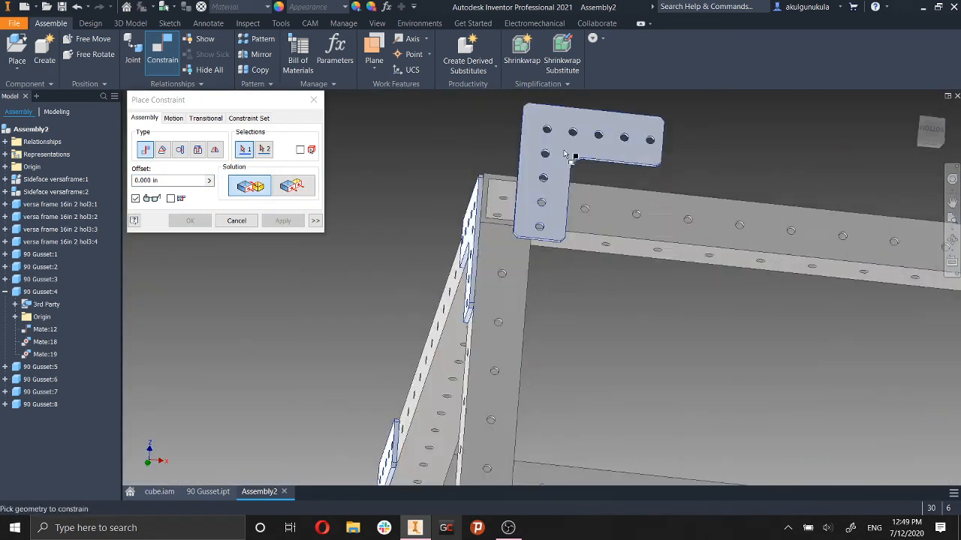
{"action": "scroll", "coordinate": [586, 328], "scroll_direction": "down", "scroll_amount": 5}
{"action": "middle_click_drag", "start_coordinate": [626, 350], "coordinate": [589, 347], "text": "shift"}
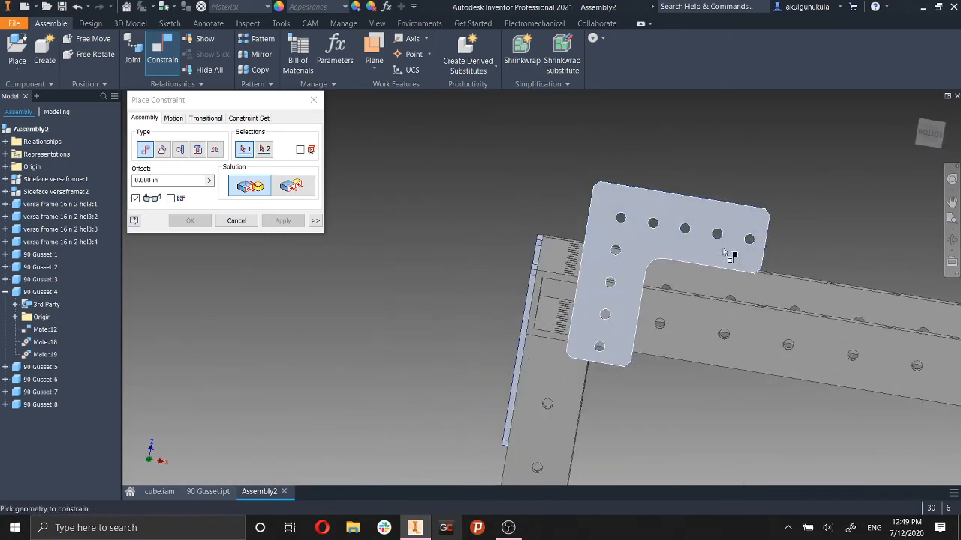
{"action": "scroll", "coordinate": [722, 231], "scroll_direction": "up", "scroll_amount": 3}
{"action": "scroll", "coordinate": [713, 240], "scroll_direction": "up", "scroll_amount": 4}
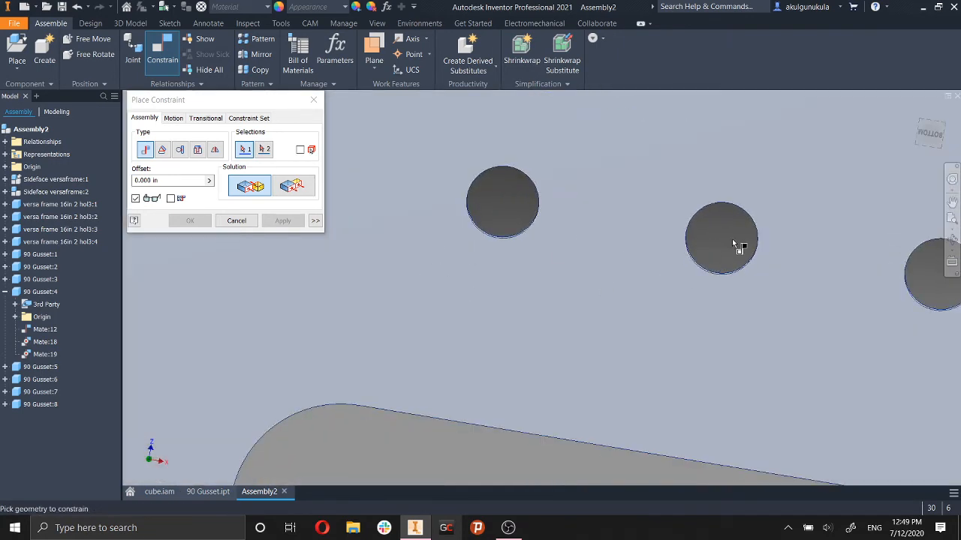
{"action": "scroll", "coordinate": [736, 249], "scroll_direction": "up", "scroll_amount": 3}
{"action": "middle_click_drag", "start_coordinate": [753, 242], "coordinate": [795, 267], "text": "shift"}
{"action": "left_click", "coordinate": [752, 273]}
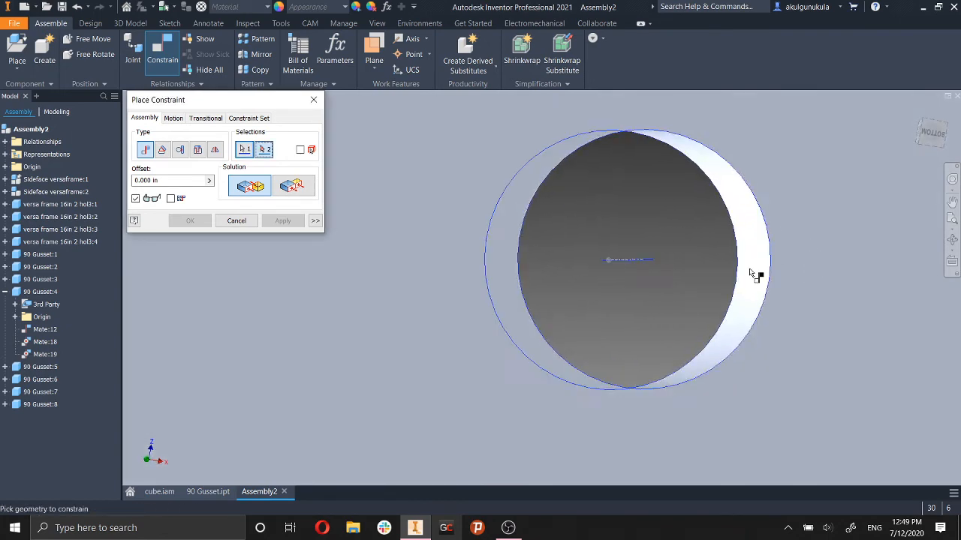
{"action": "scroll", "coordinate": [755, 282], "scroll_direction": "down", "scroll_amount": 4}
{"action": "scroll", "coordinate": [753, 395], "scroll_direction": "down", "scroll_amount": 3}
{"action": "middle_click_drag", "start_coordinate": [725, 373], "coordinate": [695, 253]}
{"action": "scroll", "coordinate": [611, 368], "scroll_direction": "up", "scroll_amount": 5}
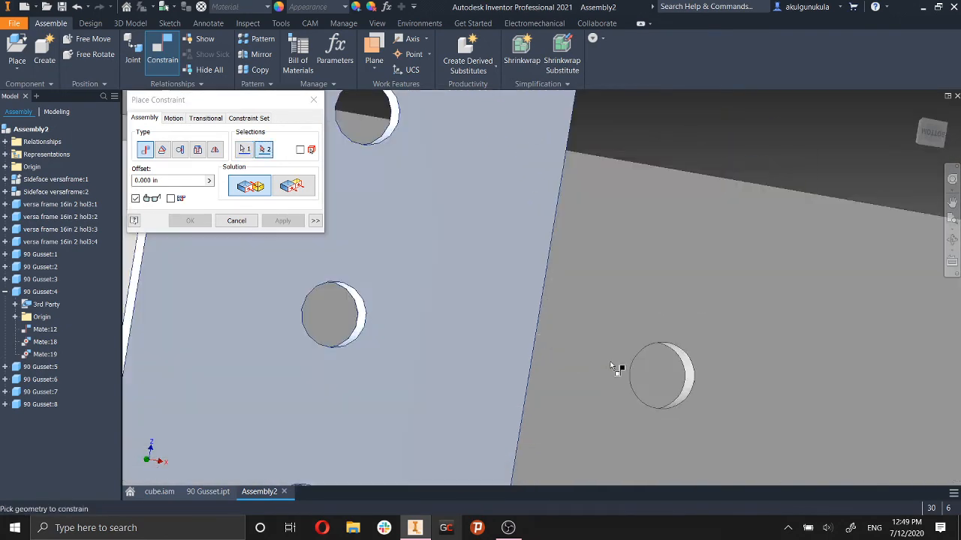
{"action": "left_click", "coordinate": [687, 370]}
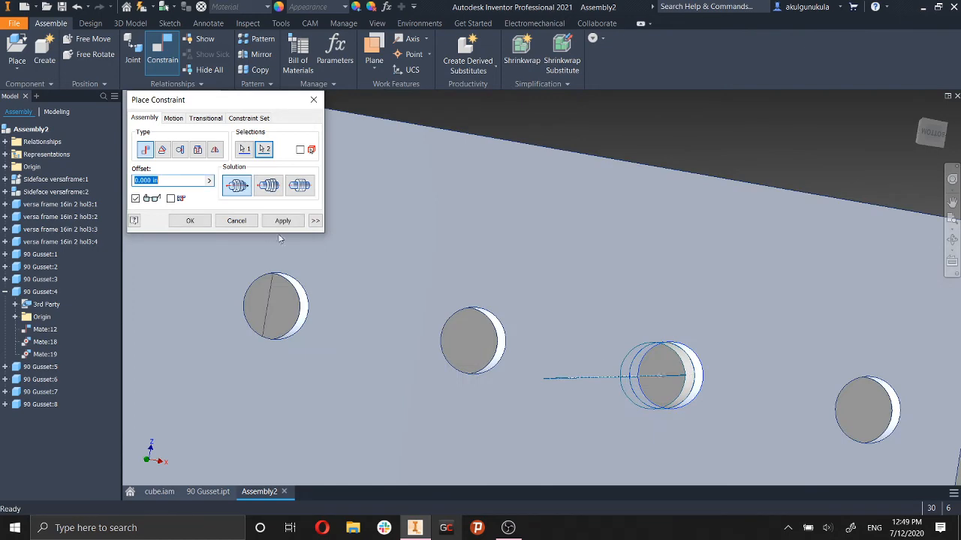
{"action": "left_click", "coordinate": [269, 223]}
Mate a second hole on the upper-left corner gusset to the beam hole beneath it.
{"action": "scroll", "coordinate": [394, 299], "scroll_direction": "down", "scroll_amount": 5}
{"action": "middle_click_drag", "start_coordinate": [554, 387], "coordinate": [640, 275]}
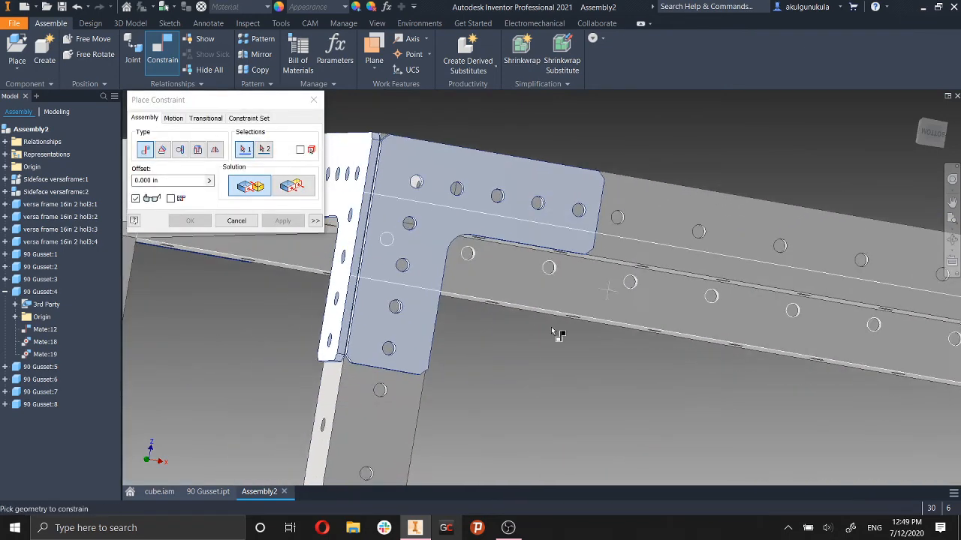
{"action": "scroll", "coordinate": [409, 338], "scroll_direction": "up", "scroll_amount": 8}
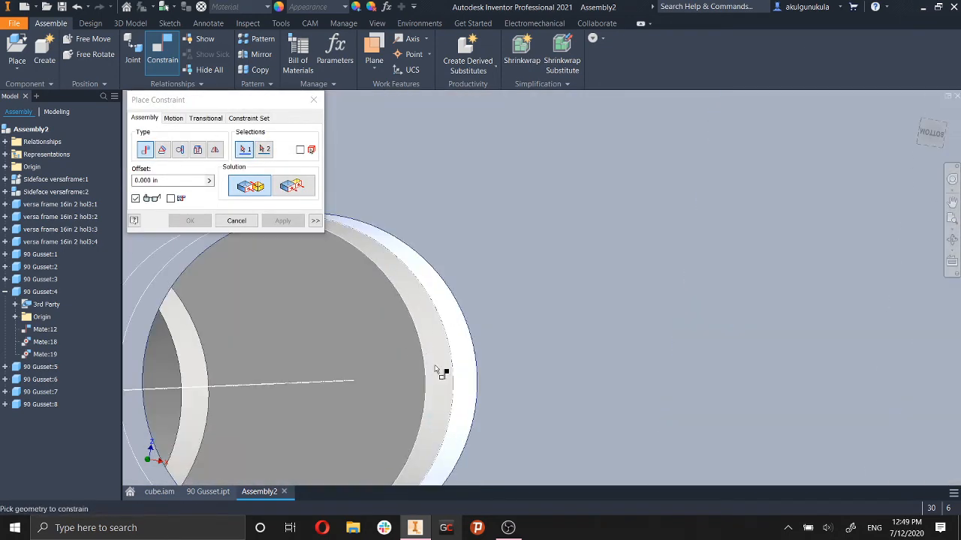
{"action": "left_click", "coordinate": [454, 366]}
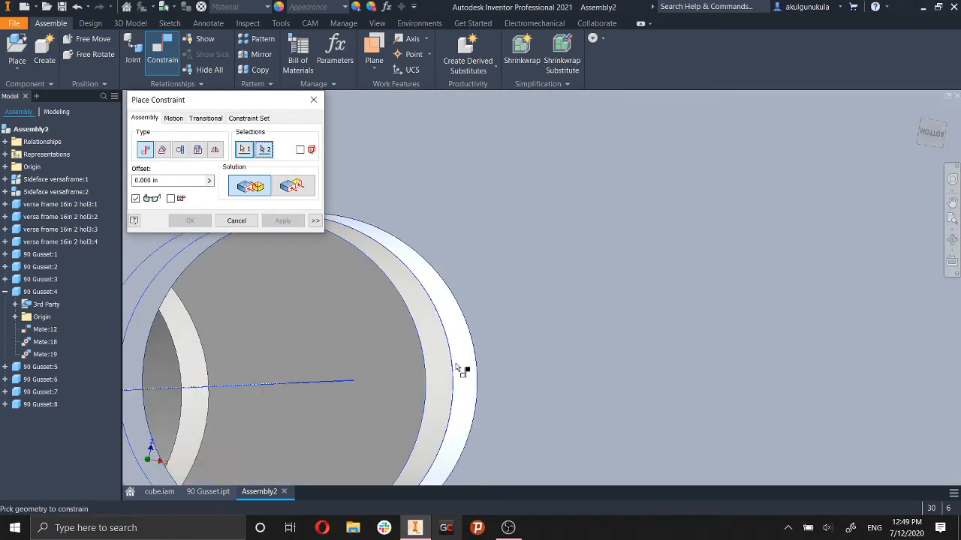
{"action": "left_click", "coordinate": [466, 368]}
{"action": "left_click", "coordinate": [276, 225]}
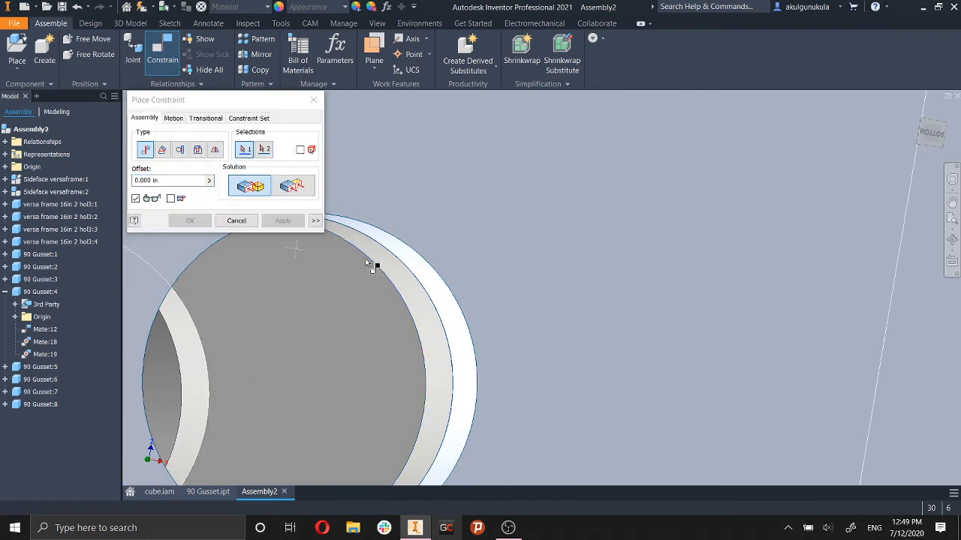
Slide the loose gusset at the bottom face's upper-right corner aside to expose the side beam's holes.
{"action": "scroll", "coordinate": [373, 265], "scroll_direction": "down", "scroll_amount": 7}
{"action": "middle_click_drag", "start_coordinate": [442, 247], "coordinate": [691, 340]}
{"action": "middle_click_drag", "start_coordinate": [771, 215], "coordinate": [248, 222]}
{"action": "scroll", "coordinate": [396, 246], "scroll_direction": "down", "scroll_amount": 3}
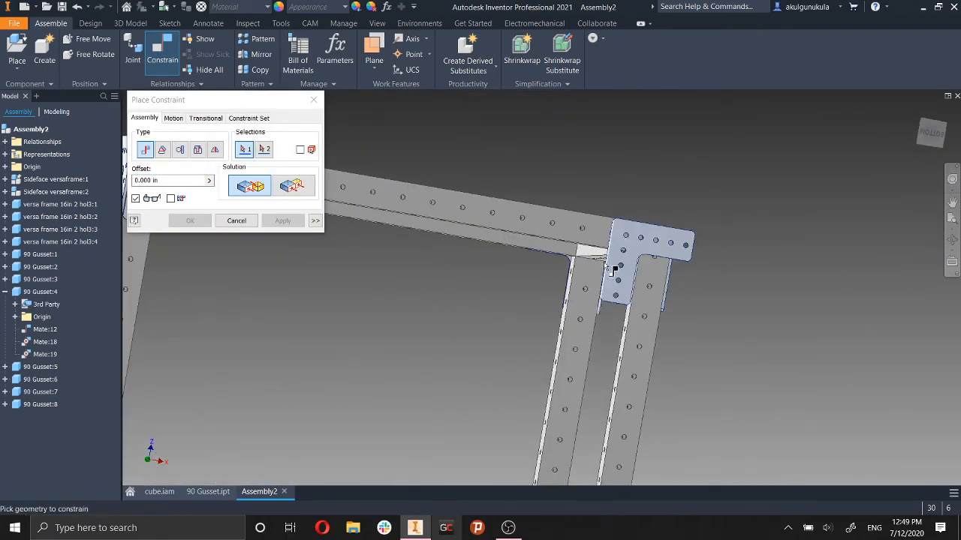
{"action": "scroll", "coordinate": [608, 259], "scroll_direction": "up", "scroll_amount": 5}
{"action": "left_click", "coordinate": [236, 224]}
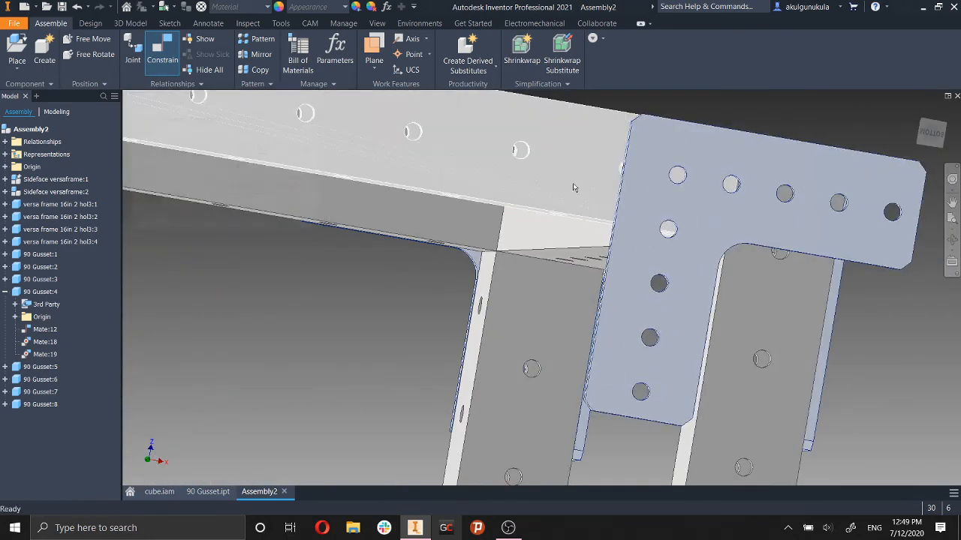
{"action": "left_click_drag", "start_coordinate": [691, 217], "coordinate": [515, 210]}
Mate the upper-right gusset's second hole from the corner on its horizontal arm to the side beam's hole nearest the corner.
{"action": "left_click", "coordinate": [181, 51]}
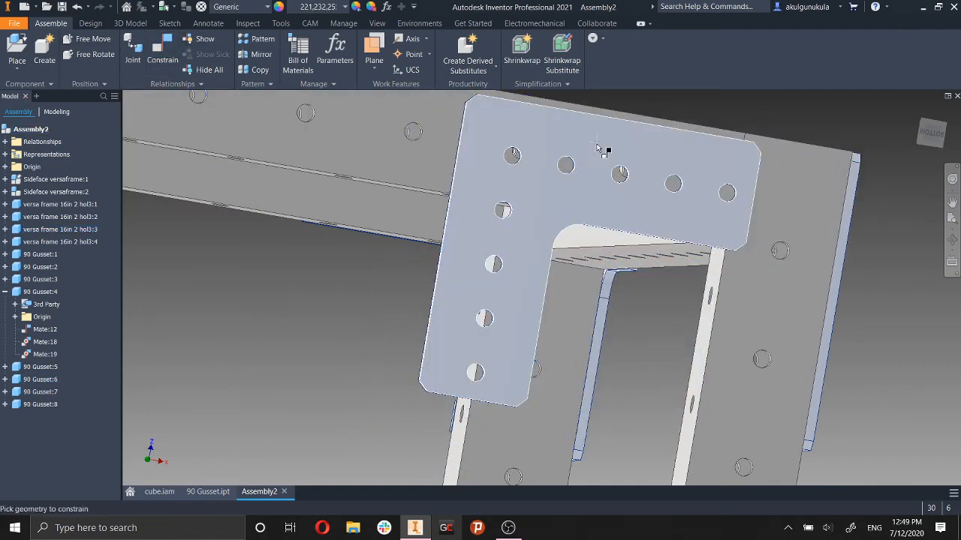
{"action": "scroll", "coordinate": [593, 157], "scroll_direction": "up", "scroll_amount": 6}
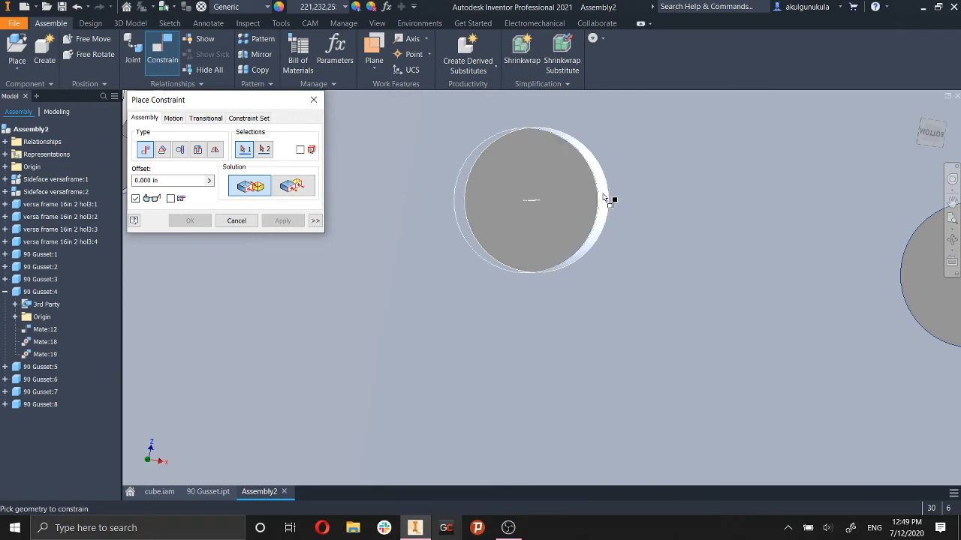
{"action": "scroll", "coordinate": [604, 200], "scroll_direction": "down", "scroll_amount": 6}
{"action": "scroll", "coordinate": [848, 300], "scroll_direction": "up", "scroll_amount": 5}
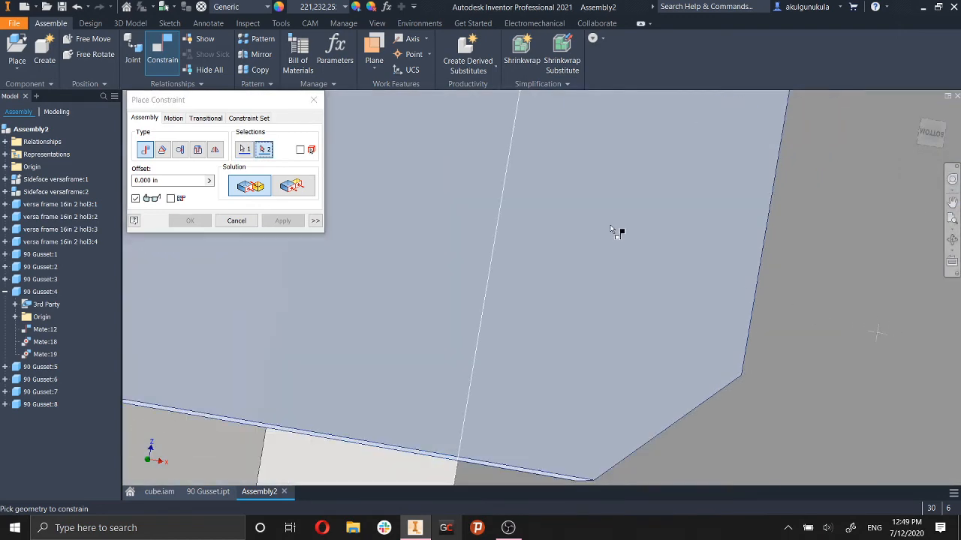
{"action": "middle_click_drag", "start_coordinate": [893, 291], "coordinate": [538, 155]}
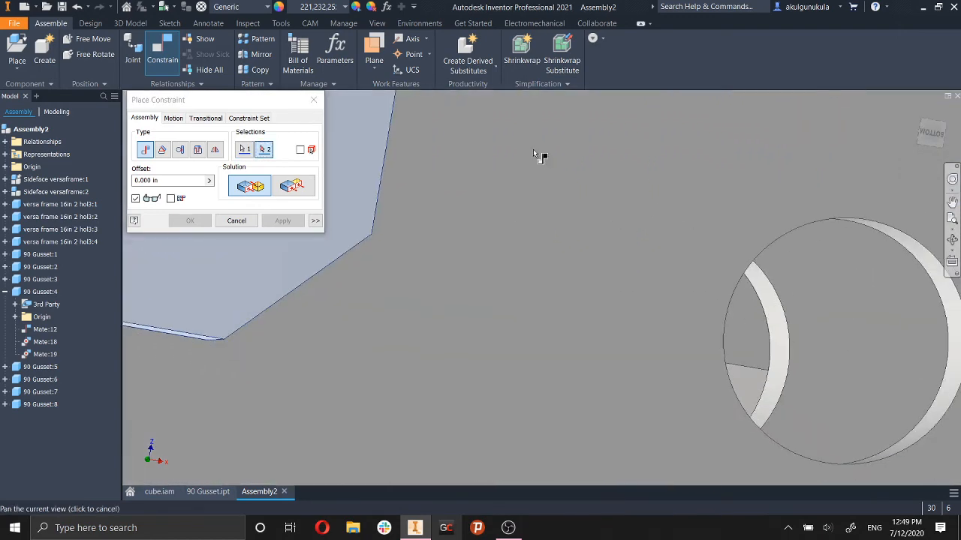
{"action": "left_click", "coordinate": [953, 312]}
{"action": "scroll", "coordinate": [918, 327], "scroll_direction": "down", "scroll_amount": 6}
{"action": "left_click", "coordinate": [284, 221]}
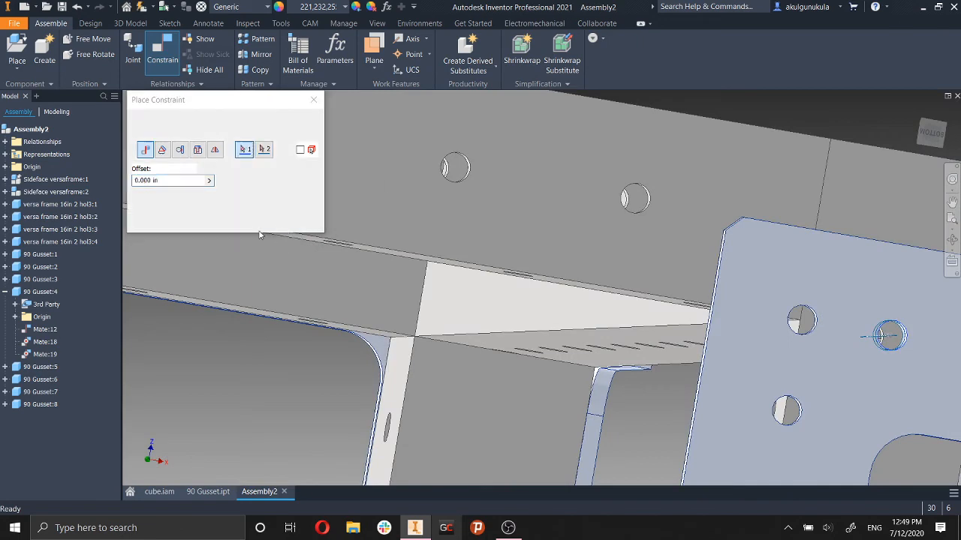
Try to mate the middle hole on the upper-right gusset's vertical arm to the upper beam's hole nearest the corner.
{"action": "scroll", "coordinate": [944, 343], "scroll_direction": "down", "scroll_amount": 5}
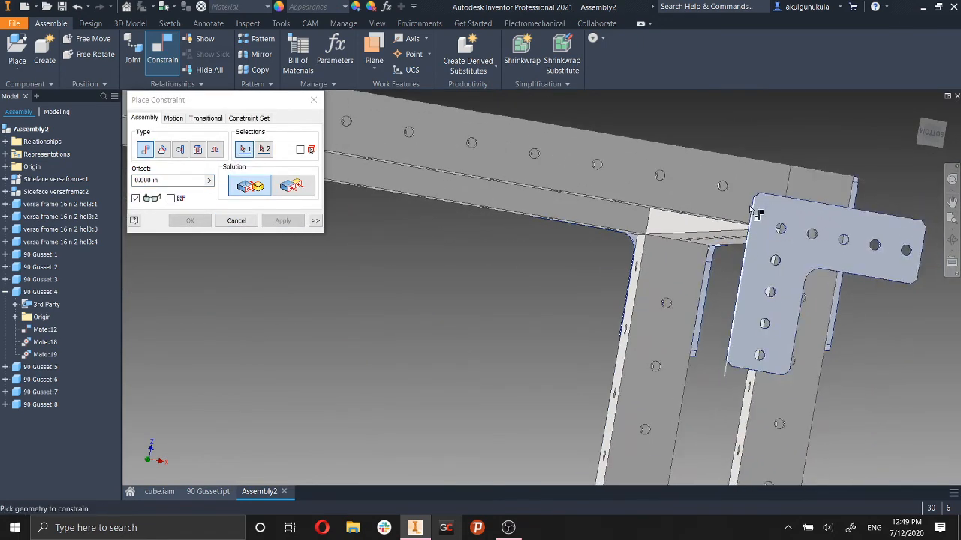
{"action": "scroll", "coordinate": [765, 289], "scroll_direction": "up", "scroll_amount": 6}
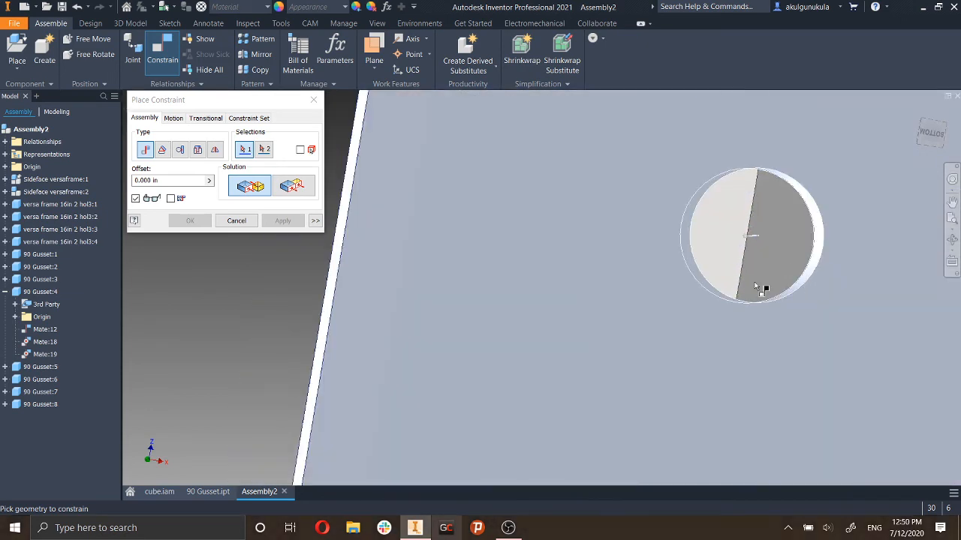
{"action": "left_click", "coordinate": [728, 270]}
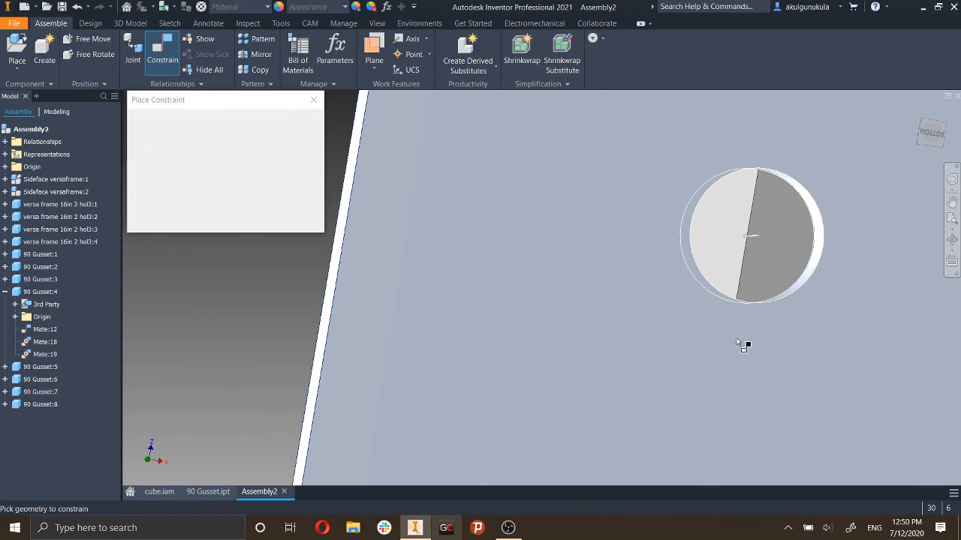
{"action": "scroll", "coordinate": [744, 343], "scroll_direction": "down", "scroll_amount": 5}
{"action": "scroll", "coordinate": [665, 240], "scroll_direction": "up", "scroll_amount": 5}
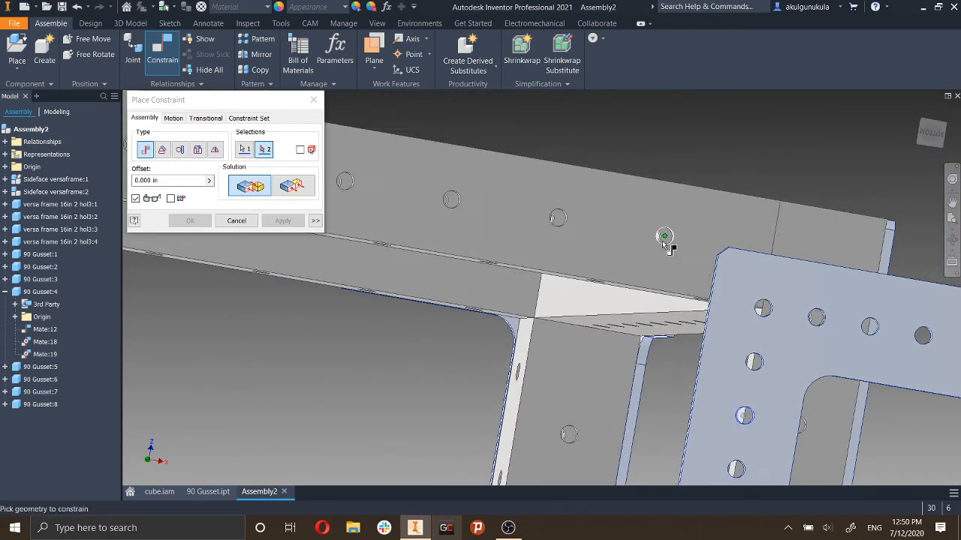
{"action": "scroll", "coordinate": [657, 238], "scroll_direction": "up", "scroll_amount": 4}
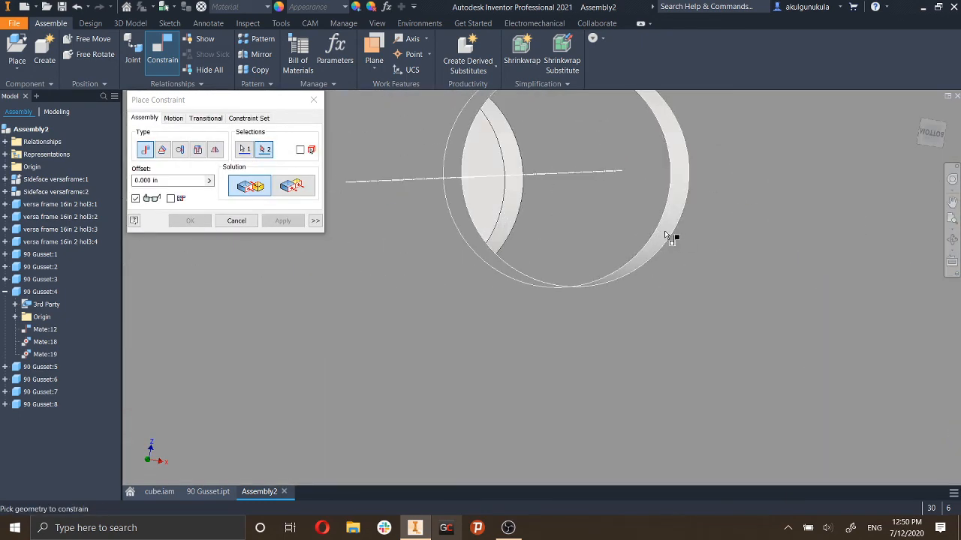
{"action": "left_click", "coordinate": [664, 231]}
{"action": "left_click", "coordinate": [284, 221]}
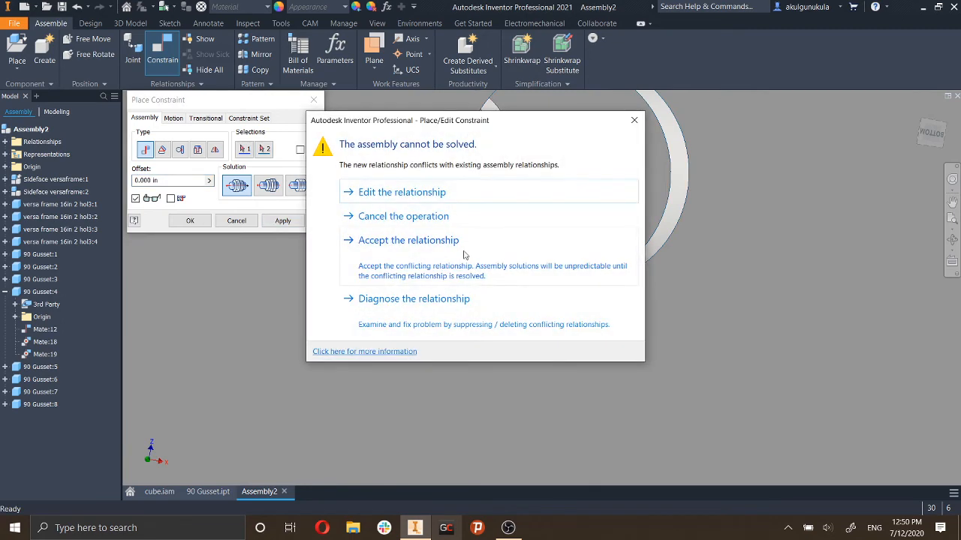
{"action": "left_click", "coordinate": [634, 120]}
Mate the next-to-last hole on the upper-right gusset's vertical arm to the upper beam's hole nearest the corner, and test whether the gusset still moves.
{"action": "scroll", "coordinate": [686, 171], "scroll_direction": "down", "scroll_amount": 5}
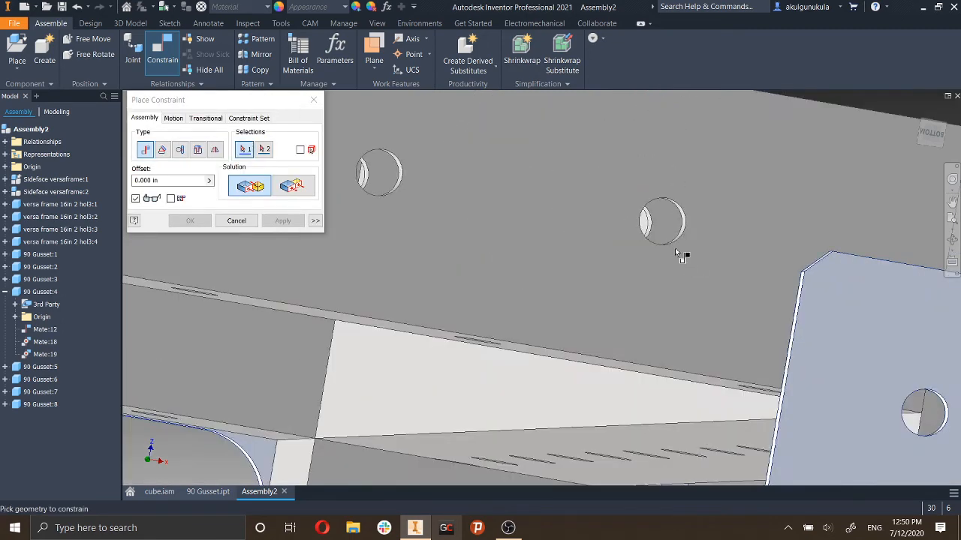
{"action": "middle_click_drag", "start_coordinate": [647, 262], "coordinate": [541, 216]}
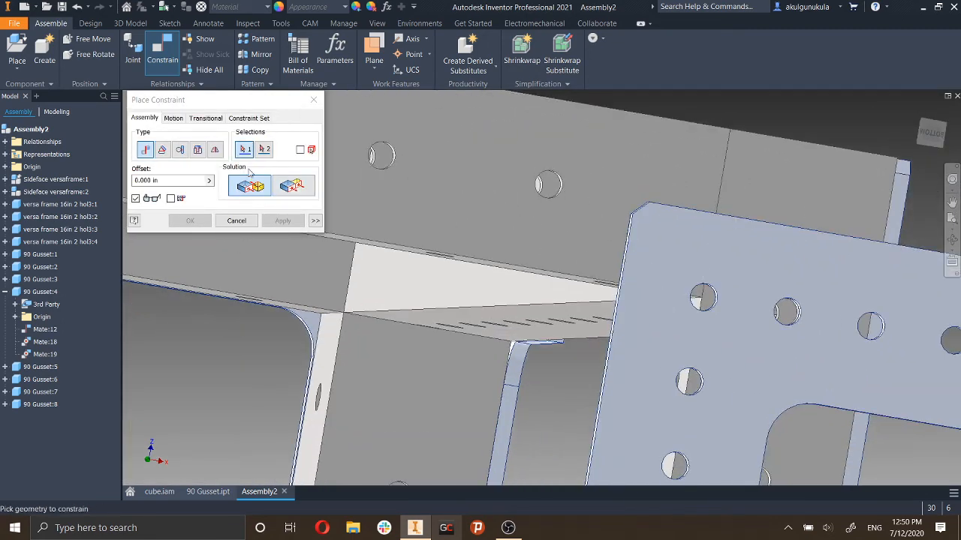
{"action": "scroll", "coordinate": [722, 332], "scroll_direction": "up", "scroll_amount": 6}
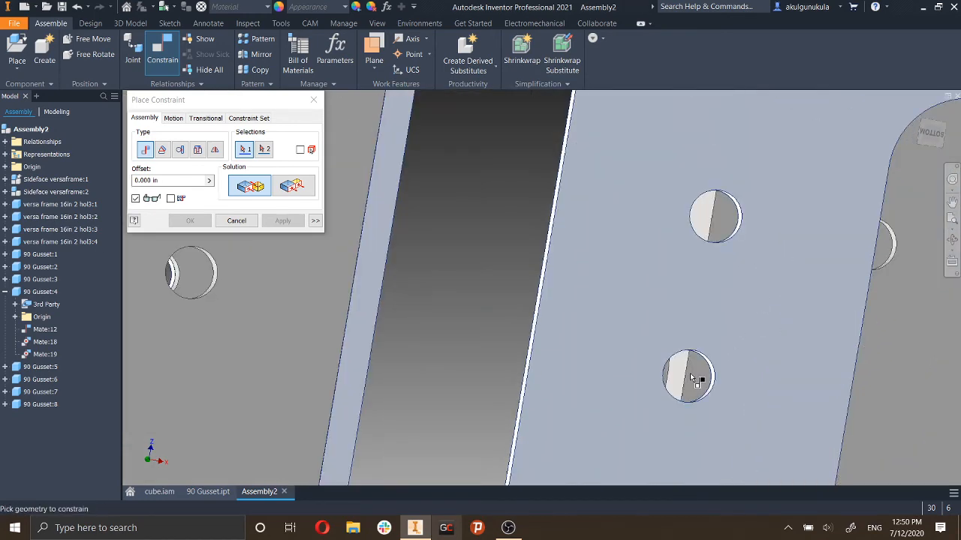
{"action": "scroll", "coordinate": [705, 381], "scroll_direction": "up", "scroll_amount": 2}
{"action": "left_click", "coordinate": [754, 384]}
{"action": "scroll", "coordinate": [751, 386], "scroll_direction": "down", "scroll_amount": 5}
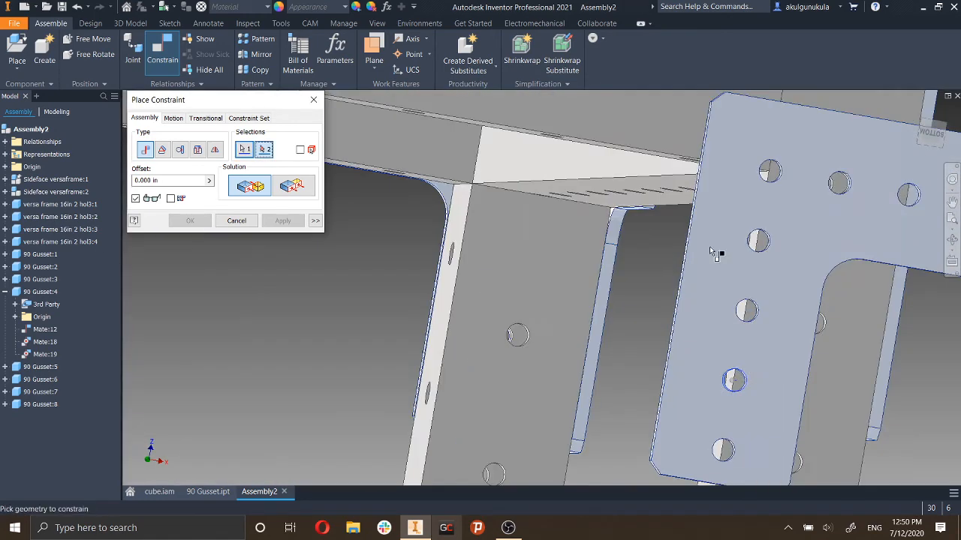
{"action": "scroll", "coordinate": [518, 300], "scroll_direction": "up", "scroll_amount": 3}
{"action": "scroll", "coordinate": [953, 351], "scroll_direction": "up", "scroll_amount": 5}
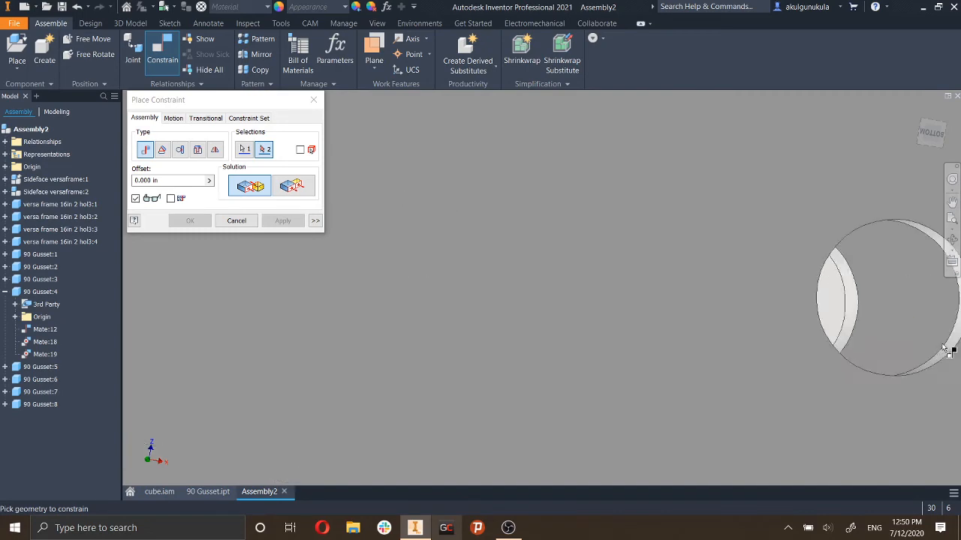
{"action": "left_click", "coordinate": [955, 349]}
{"action": "scroll", "coordinate": [931, 365], "scroll_direction": "down", "scroll_amount": 7}
{"action": "scroll", "coordinate": [940, 392], "scroll_direction": "down", "scroll_amount": 5}
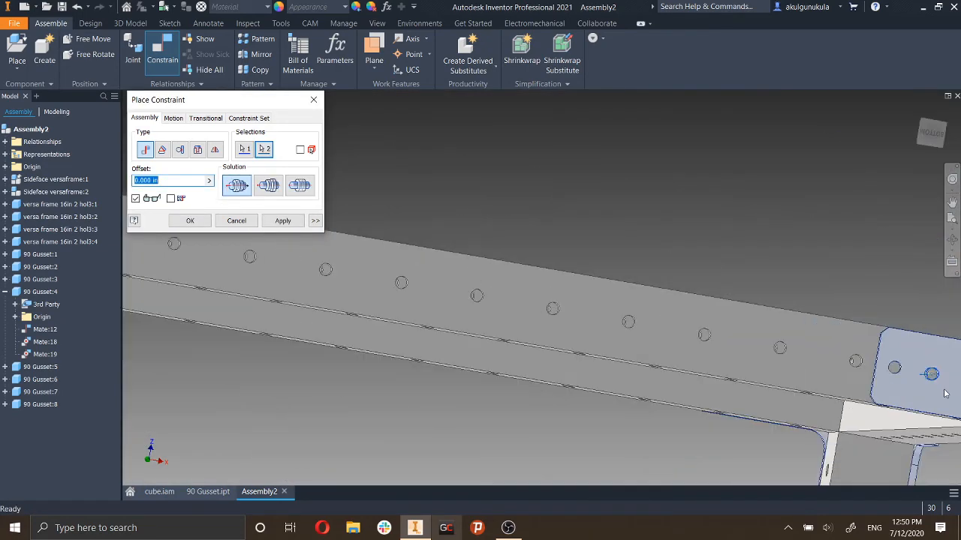
{"action": "middle_click_drag", "start_coordinate": [943, 390], "coordinate": [661, 254]}
{"action": "left_click", "coordinate": [283, 220]}
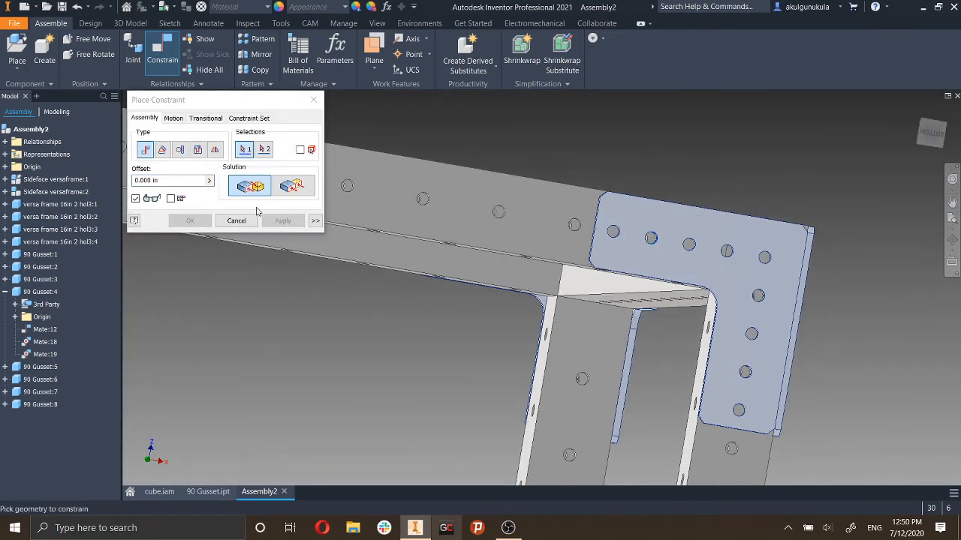
{"action": "left_click", "coordinate": [236, 221]}
{"action": "left_click_drag", "start_coordinate": [631, 259], "coordinate": [783, 318]}
Slide the loose gusset at the bottom face's lower-right corner aside to expose the beams' holes.
{"action": "scroll", "coordinate": [783, 317], "scroll_direction": "down", "scroll_amount": 5}
{"action": "middle_click_drag", "start_coordinate": [736, 443], "coordinate": [653, 189]}
{"action": "middle_click_drag", "start_coordinate": [684, 316], "coordinate": [736, 235]}
{"action": "left_click", "coordinate": [162, 49]}
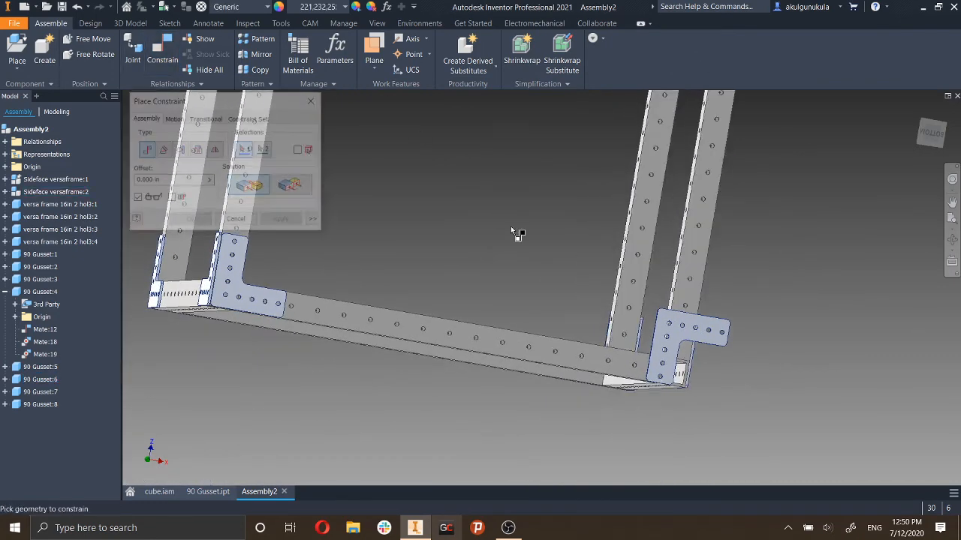
{"action": "scroll", "coordinate": [725, 343], "scroll_direction": "up", "scroll_amount": 8}
{"action": "scroll", "coordinate": [778, 289], "scroll_direction": "up", "scroll_amount": 3}
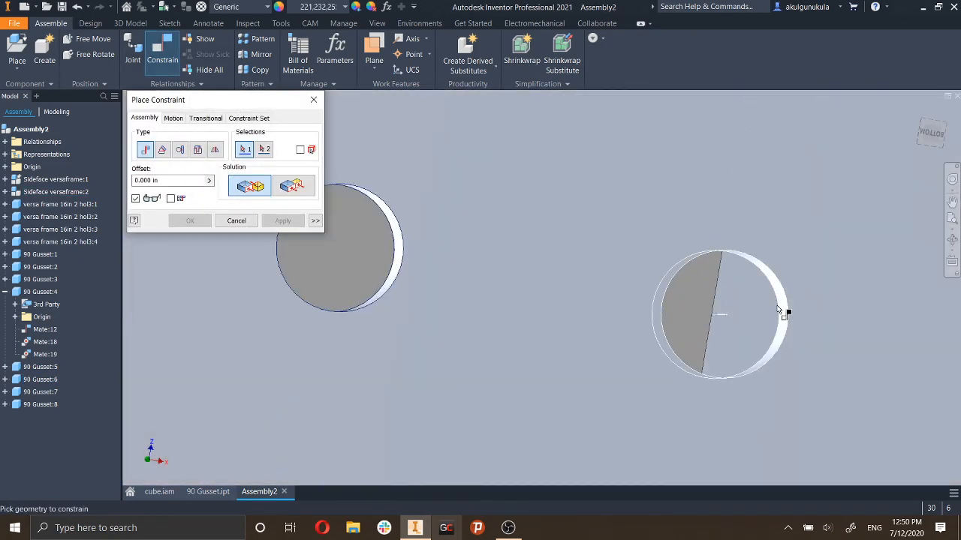
{"action": "scroll", "coordinate": [775, 330], "scroll_direction": "down", "scroll_amount": 7}
{"action": "middle_click_drag", "start_coordinate": [775, 368], "coordinate": [706, 179]}
{"action": "scroll", "coordinate": [663, 204], "scroll_direction": "down", "scroll_amount": 3}
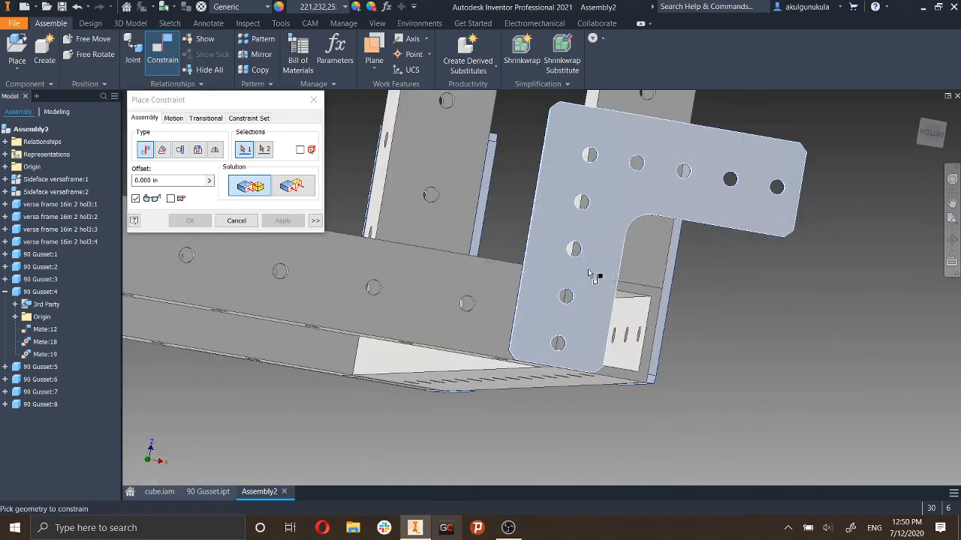
{"action": "key", "text": "Escape"}
{"action": "left_click_drag", "start_coordinate": [529, 233], "coordinate": [758, 303]}
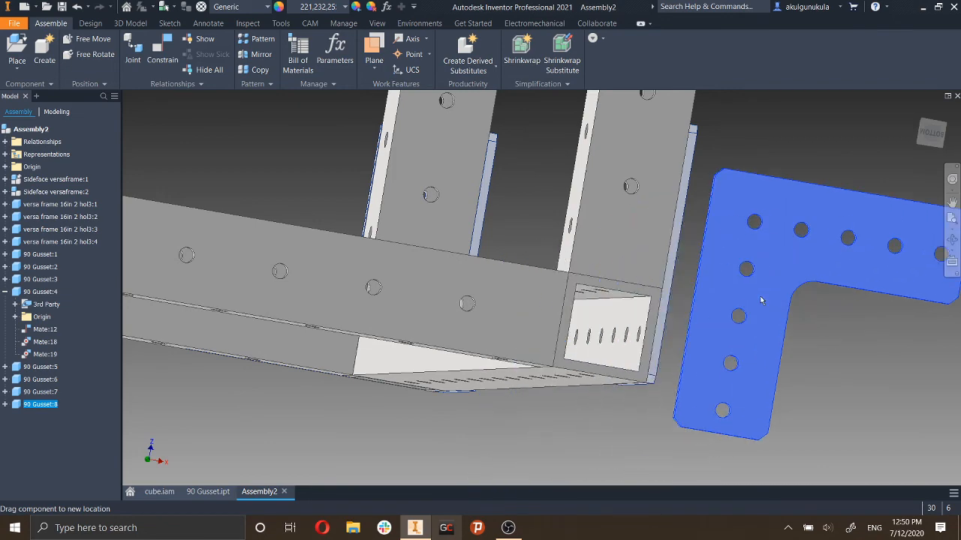
Mate the next-to-last hole on the lower-right gusset's horizontal arm to the lower beam's hole nearest the corner, and swing the gusset into the corner.
{"action": "middle_click_drag", "start_coordinate": [926, 257], "coordinate": [801, 242]}
{"action": "scroll", "coordinate": [667, 201], "scroll_direction": "up", "scroll_amount": 5}
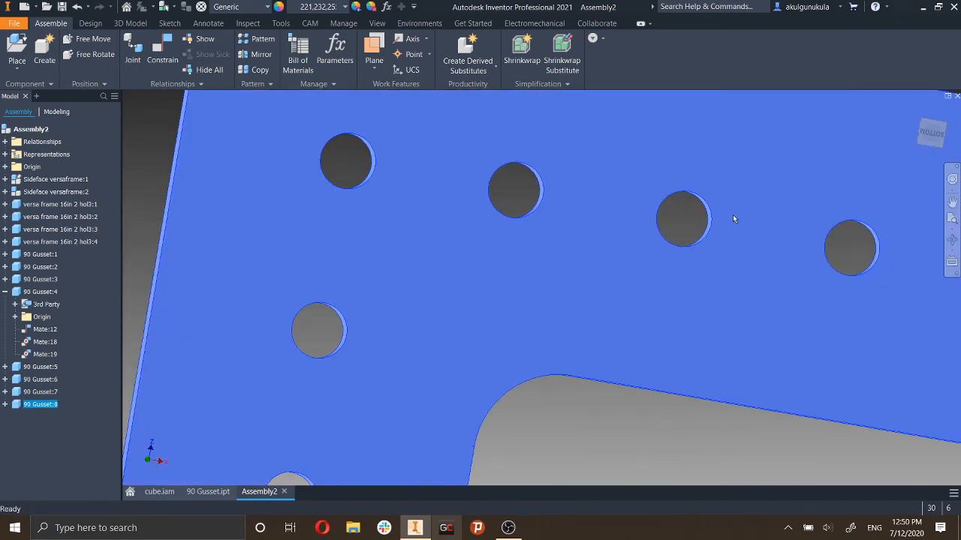
{"action": "key", "text": "c"}
{"action": "scroll", "coordinate": [853, 253], "scroll_direction": "up", "scroll_amount": 2}
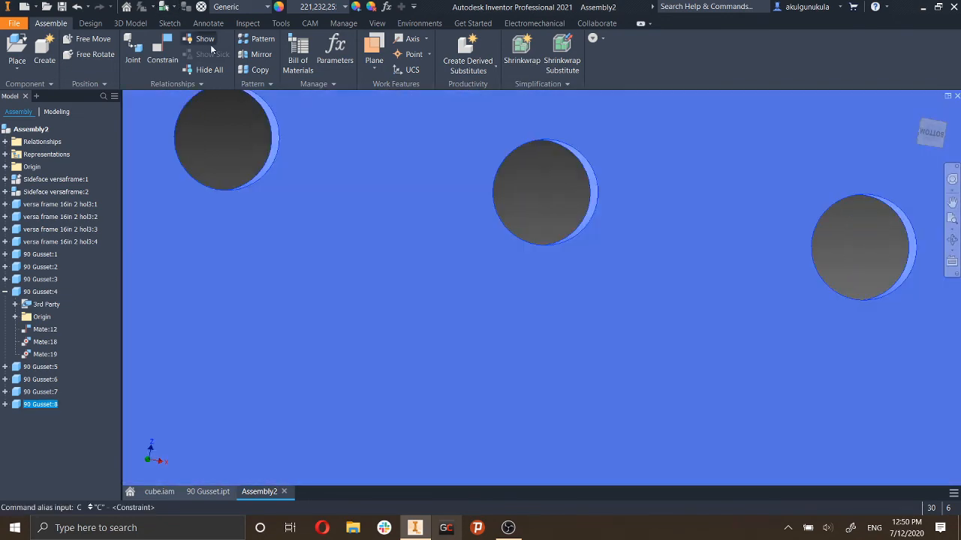
{"action": "key", "text": "Return"}
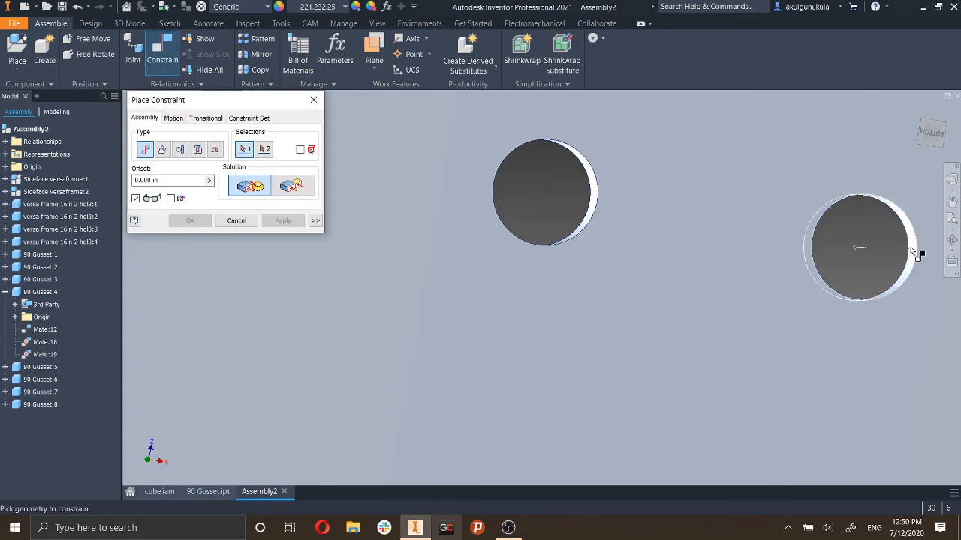
{"action": "left_click", "coordinate": [908, 252]}
{"action": "scroll", "coordinate": [919, 251], "scroll_direction": "down", "scroll_amount": 5}
{"action": "scroll", "coordinate": [481, 311], "scroll_direction": "up", "scroll_amount": 8}
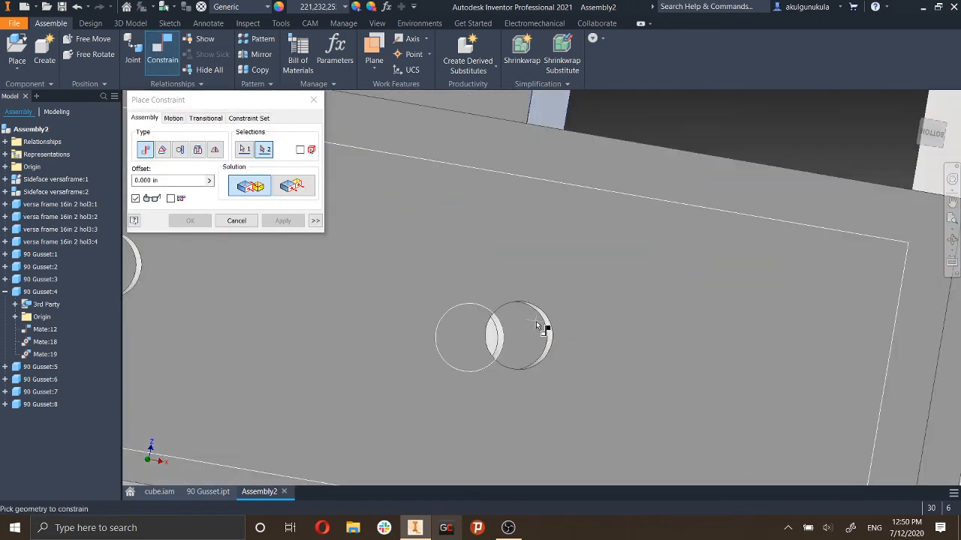
{"action": "left_click", "coordinate": [590, 328]}
{"action": "left_click", "coordinate": [283, 221]}
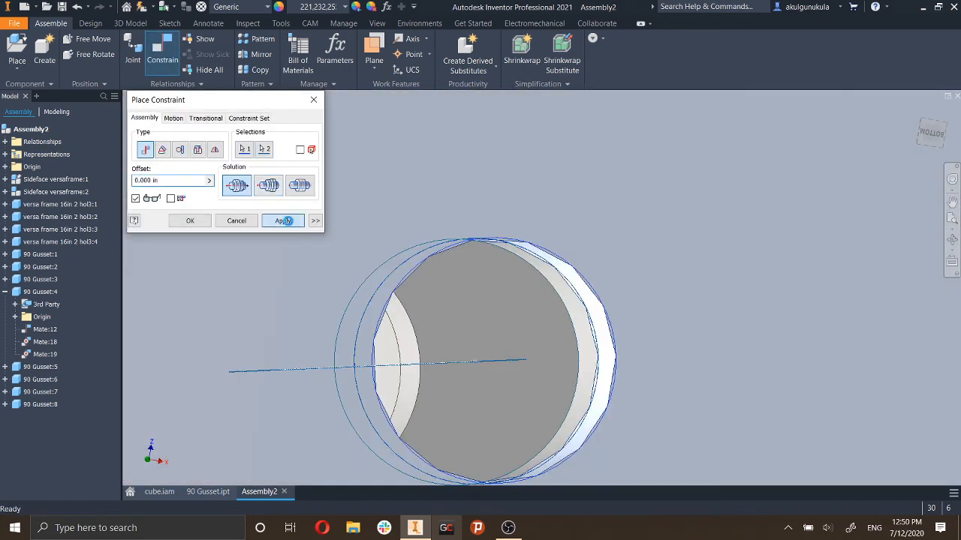
{"action": "key", "text": "Escape"}
{"action": "scroll", "coordinate": [583, 315], "scroll_direction": "down", "scroll_amount": 10}
{"action": "left_click_drag", "start_coordinate": [347, 310], "coordinate": [735, 299]}
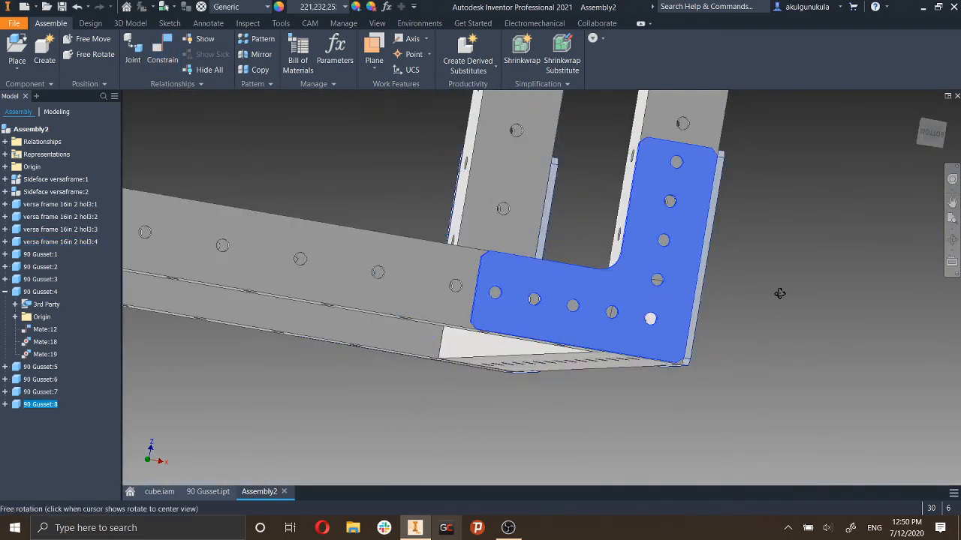
Mate the next-to-last hole on the lower-right gusset's vertical arm to the side beam's hole nearest the corner.
{"action": "mouse_move", "coordinate": [780, 294]}
{"action": "middle_mouse_down", "text": "shift"}
{"action": "mouse_move", "coordinate": [759, 293]}
{"action": "mouse_move", "coordinate": [771, 290]}
{"action": "middle_mouse_up", "text": "shift"}
{"action": "scroll", "coordinate": [703, 196], "scroll_direction": "up", "scroll_amount": 5}
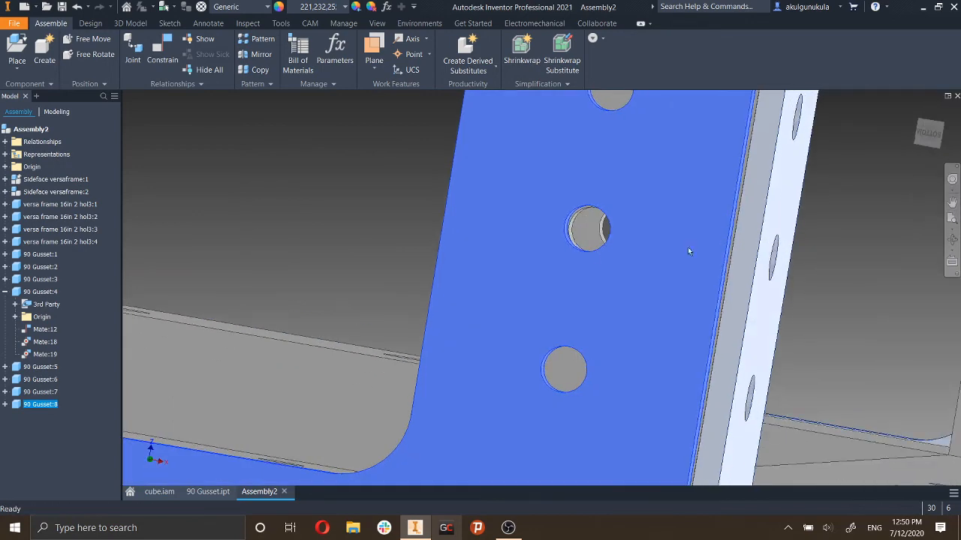
{"action": "key", "text": "c"}
{"action": "scroll", "coordinate": [589, 227], "scroll_direction": "up", "scroll_amount": 5}
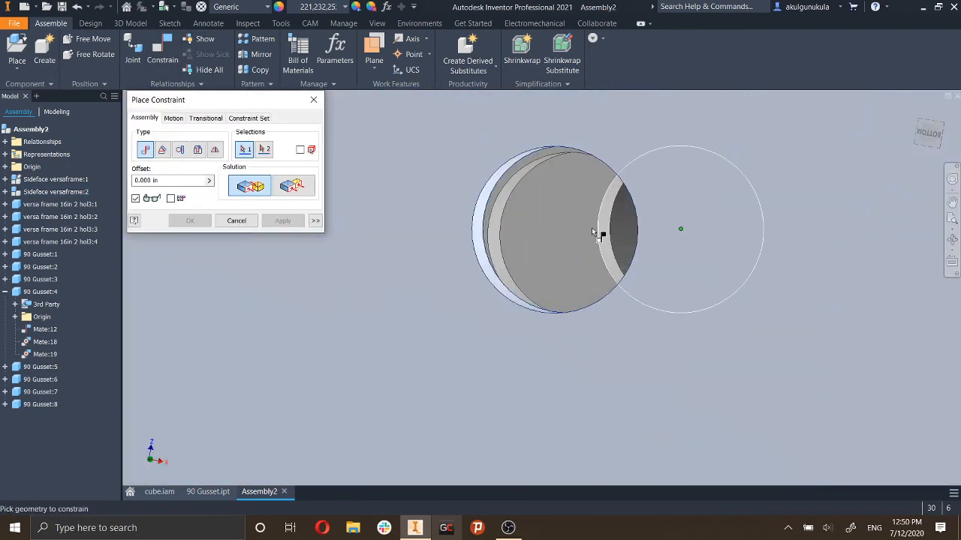
{"action": "scroll", "coordinate": [497, 241], "scroll_direction": "up", "scroll_amount": 3}
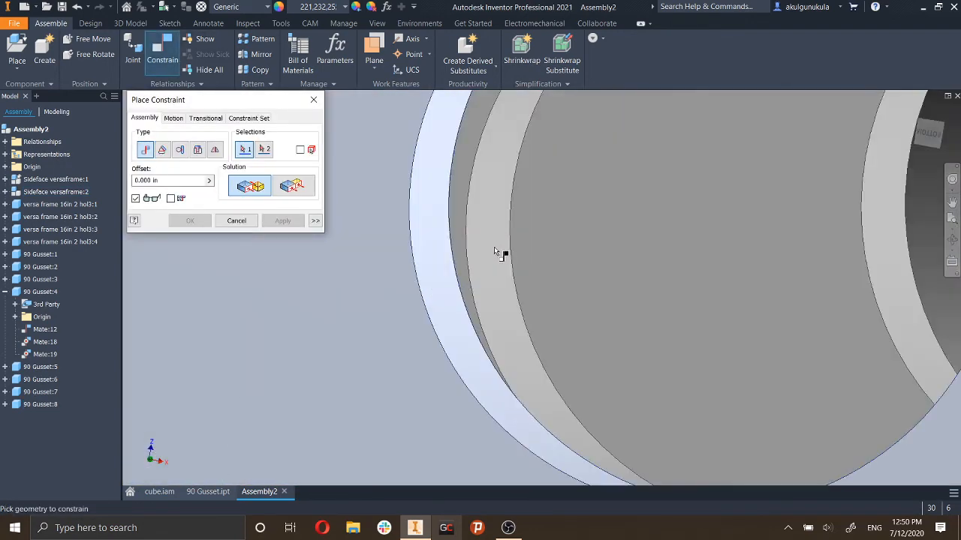
{"action": "left_click", "coordinate": [484, 268]}
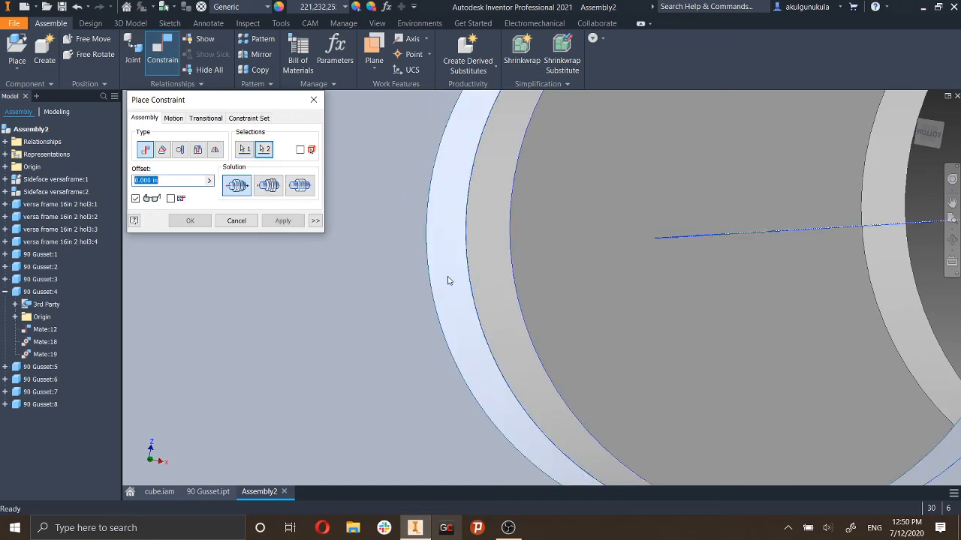
{"action": "left_click", "coordinate": [240, 220]}
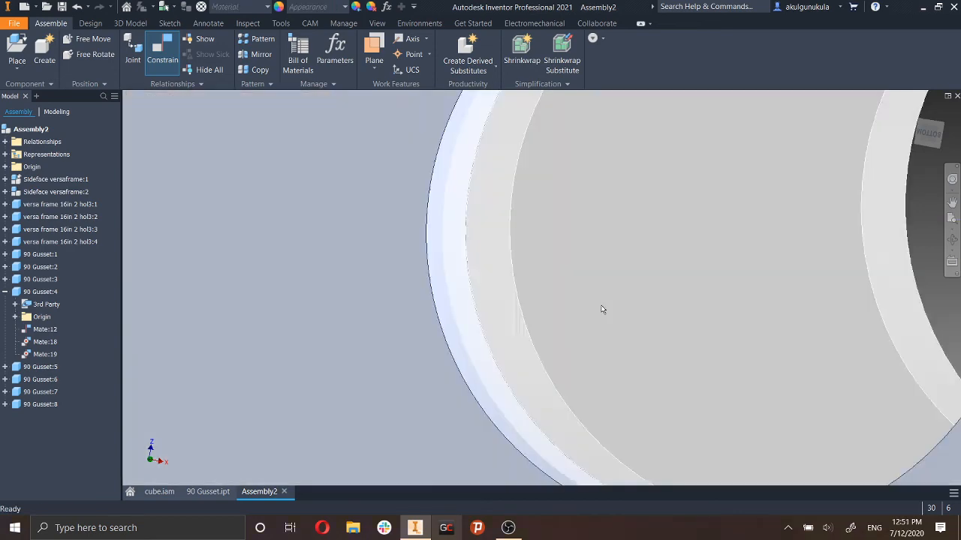
{"action": "scroll", "coordinate": [661, 315], "scroll_direction": "down", "scroll_amount": 5}
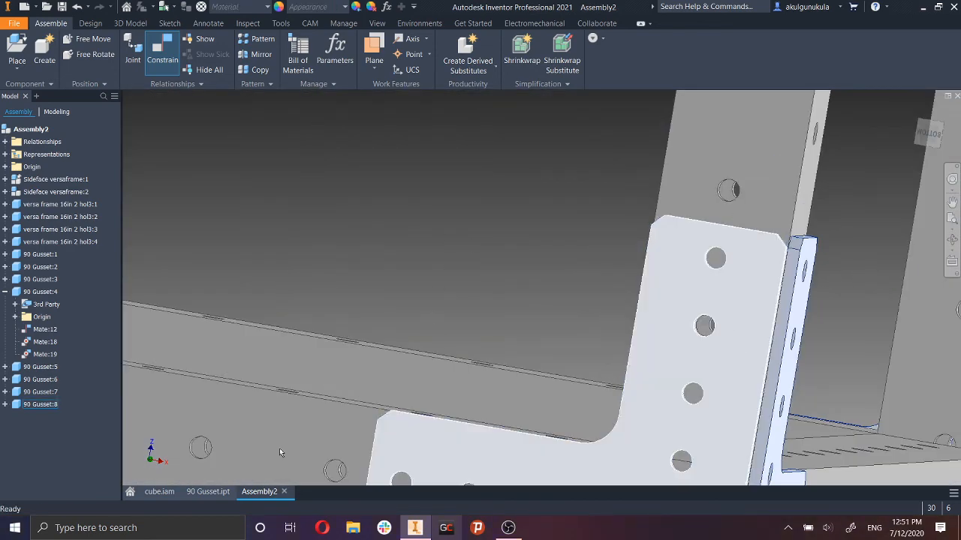
{"action": "scroll", "coordinate": [384, 336], "scroll_direction": "down", "scroll_amount": 8}
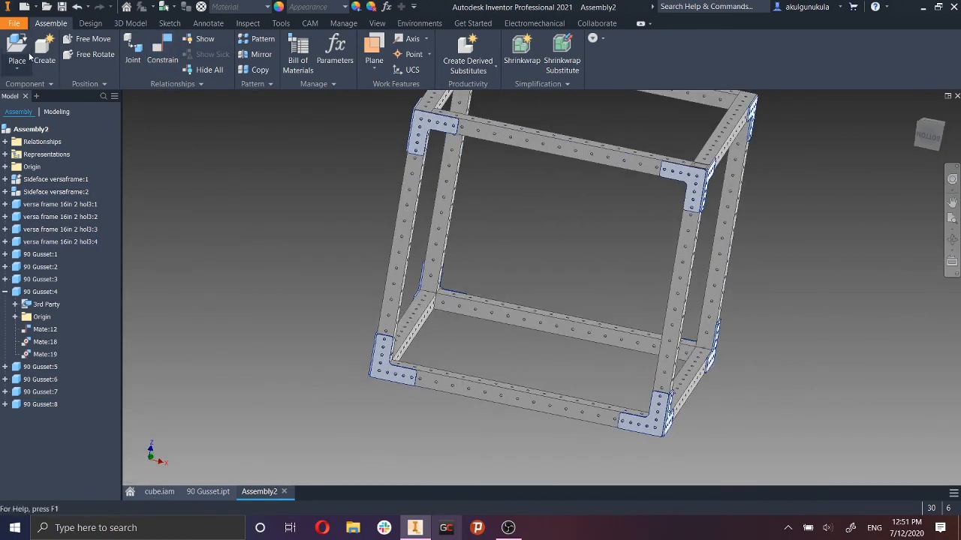
{"action": "left_click", "coordinate": [14, 23]}
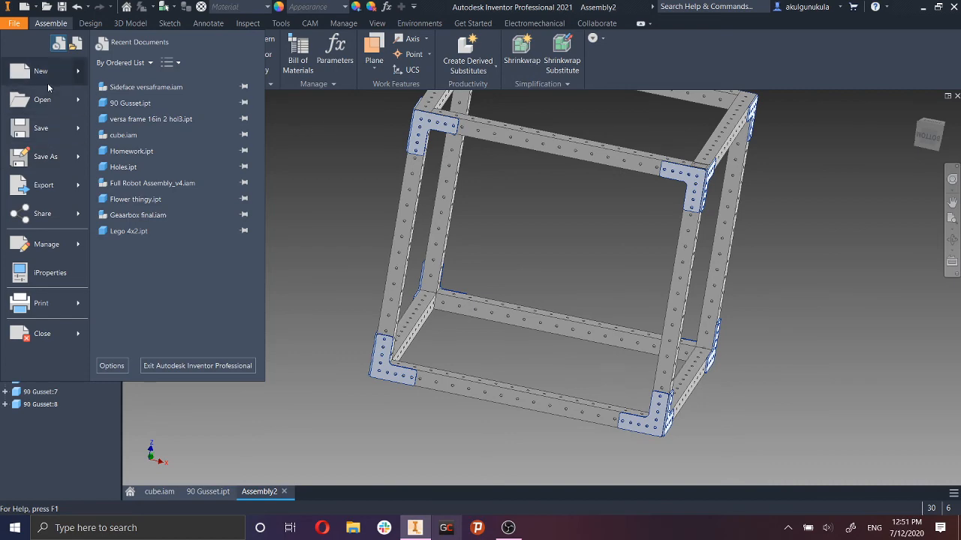
{"action": "left_click", "coordinate": [46, 126]}
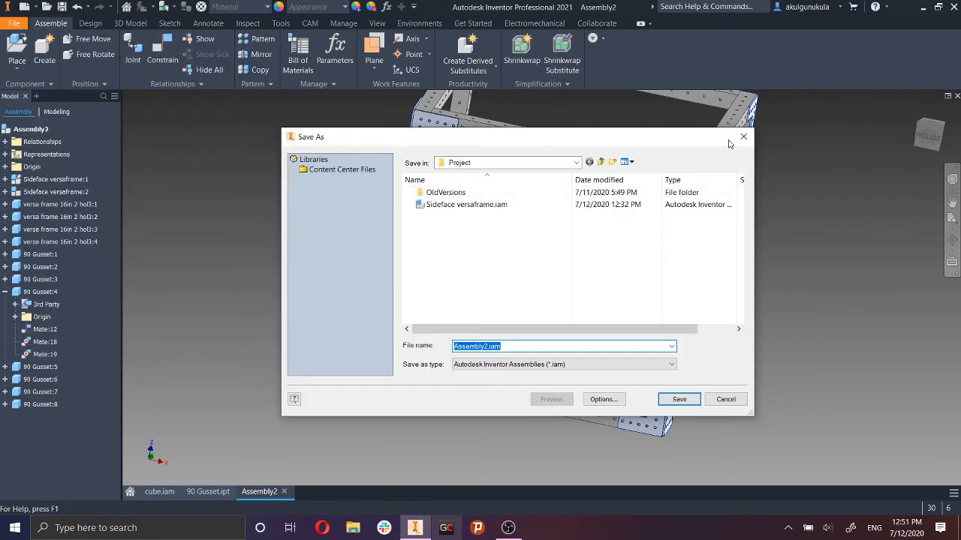
{"action": "left_click", "coordinate": [742, 137]}
Save the assembly in the Project folder under the name Cube sorta.
{"action": "left_click", "coordinate": [14, 23]}
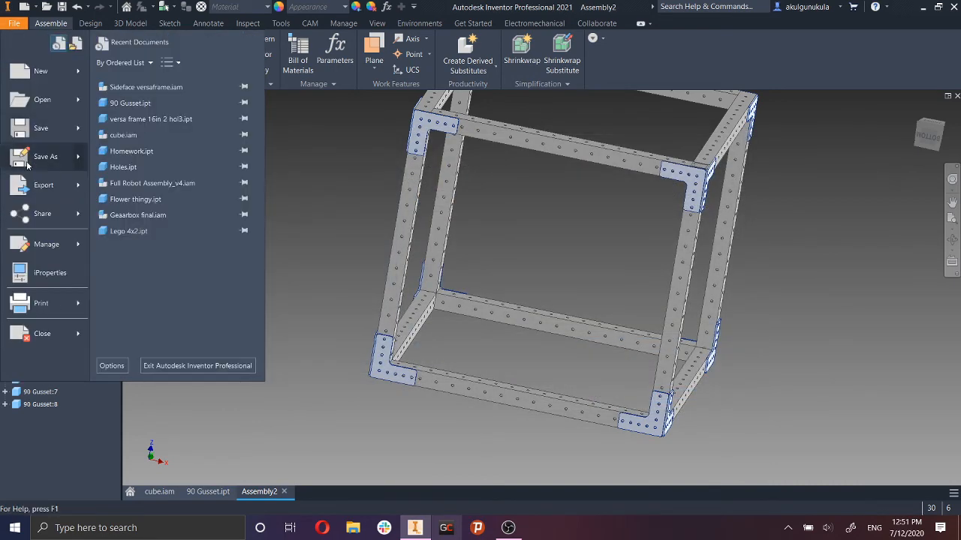
{"action": "left_click", "coordinate": [30, 159]}
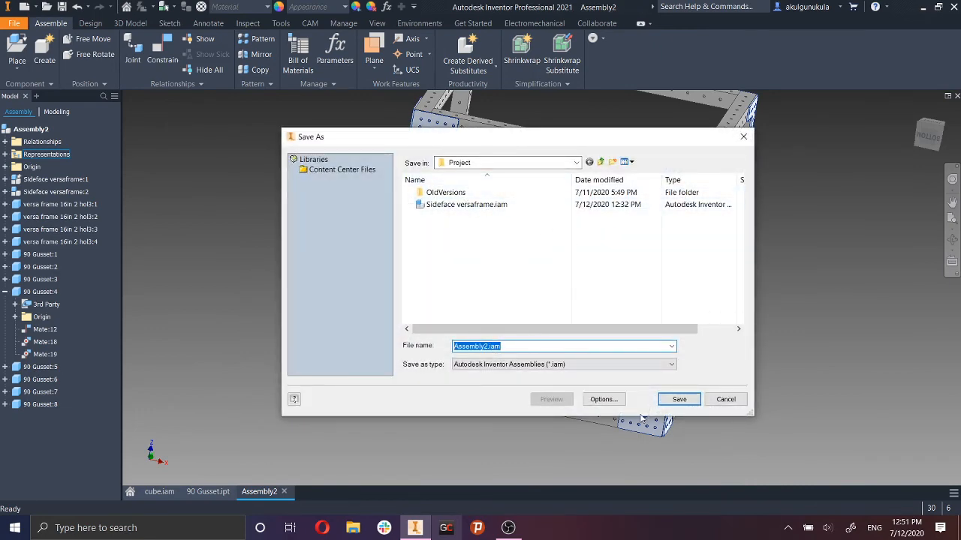
{"action": "type", "text": "Cube"}
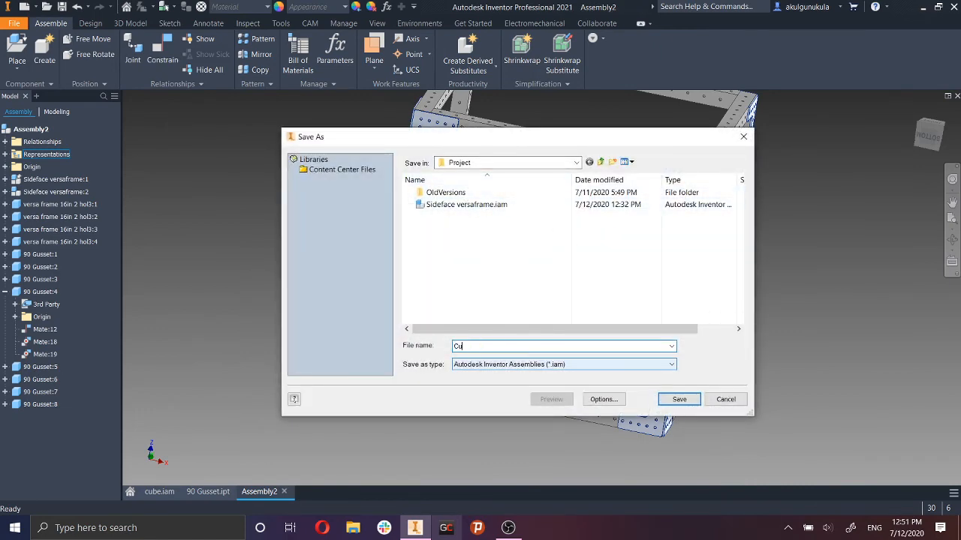
{"action": "key", "text": "BackSpace"}
{"action": "key", "text": "BackSpace"}
{"action": "key", "text": "BackSpace"}
{"action": "key", "text": "BackSpace"}
{"action": "left_click", "coordinate": [679, 399]}
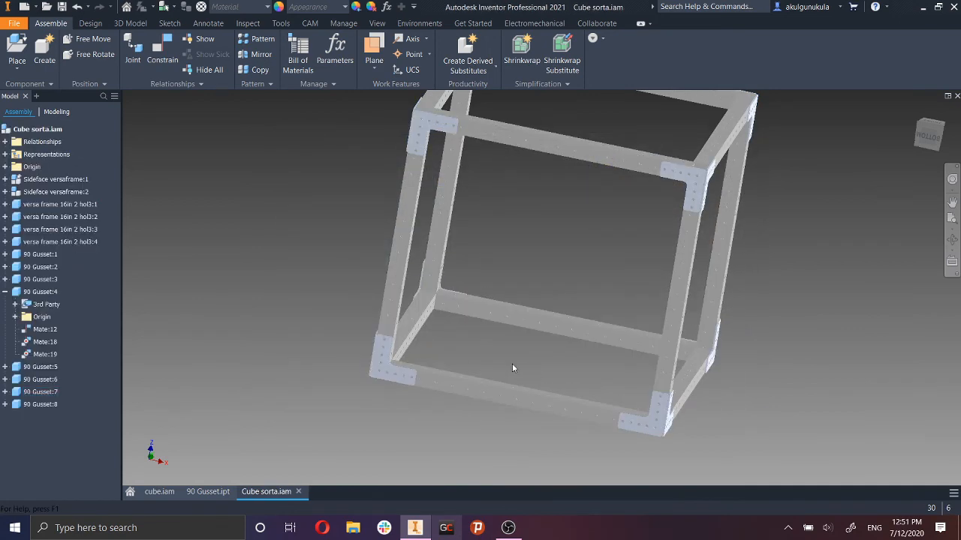
Set the visual style to Shaded with Edges and check the whole cube frame.
{"action": "scroll", "coordinate": [514, 357], "scroll_direction": "down", "scroll_amount": 3}
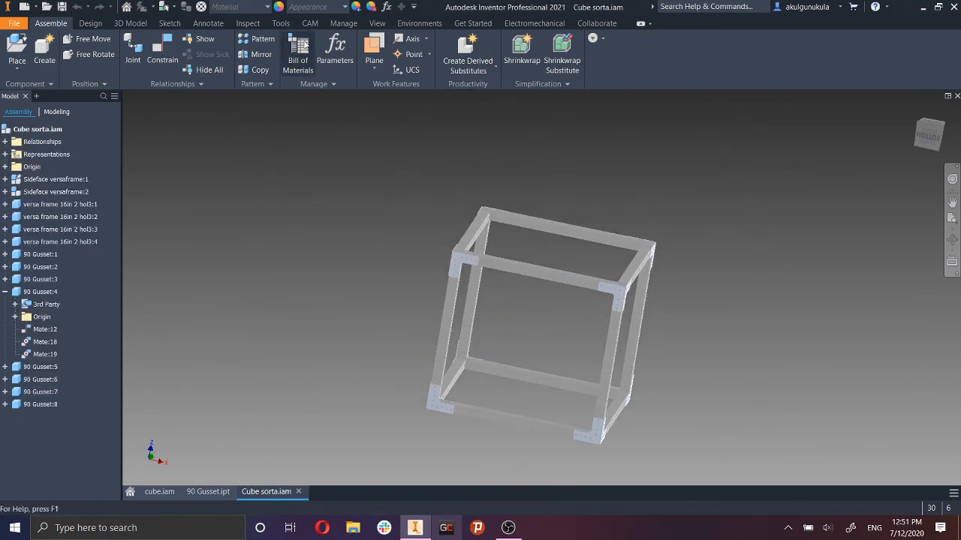
{"action": "left_click", "coordinate": [373, 23]}
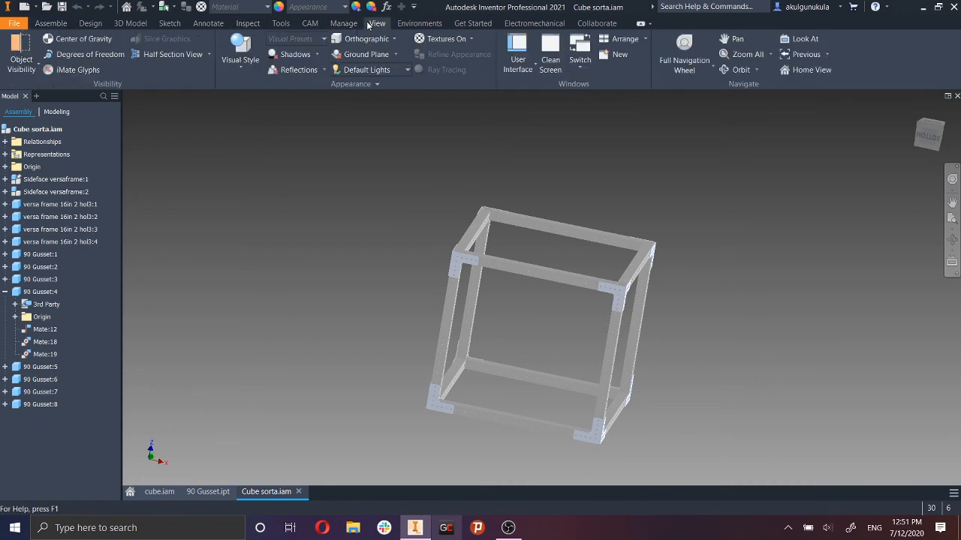
{"action": "left_click", "coordinate": [239, 57]}
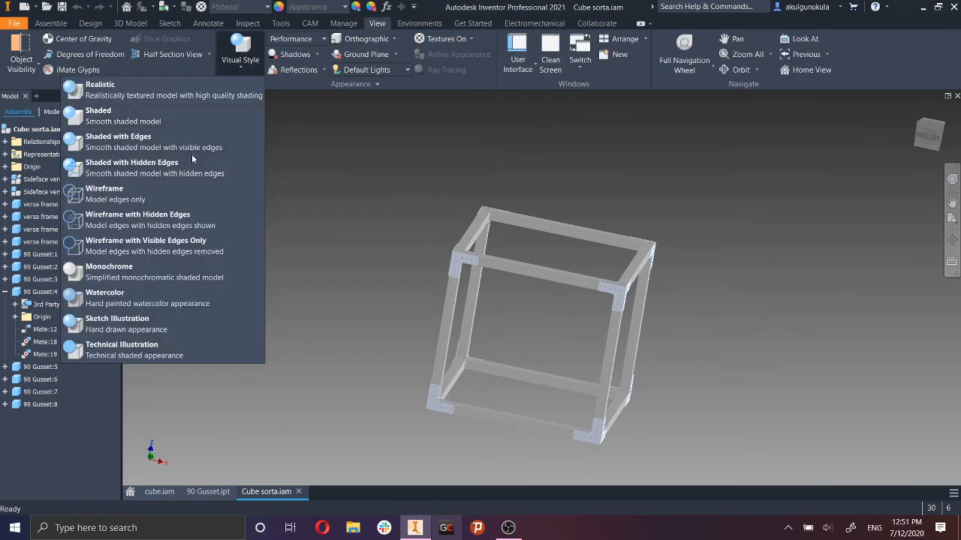
{"action": "left_click", "coordinate": [235, 165]}
{"action": "mouse_move", "coordinate": [602, 303]}
{"action": "middle_mouse_down", "text": "shift"}
{"action": "mouse_move", "coordinate": [648, 307]}
{"action": "mouse_move", "coordinate": [592, 315]}
{"action": "middle_mouse_up", "text": "shift"}
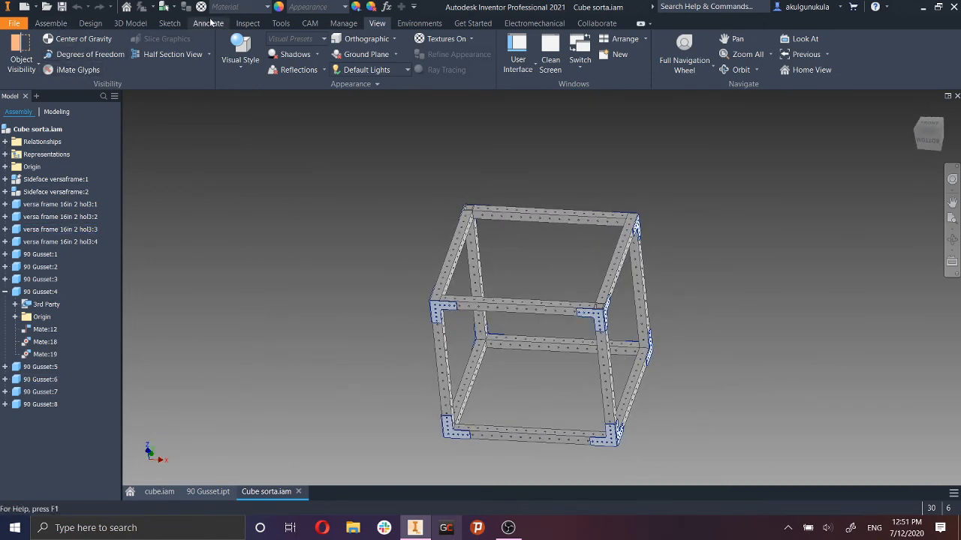
Measure the distance between the outer side faces of two opposite parallel beams of the cube frame.
{"action": "left_click", "coordinate": [283, 25]}
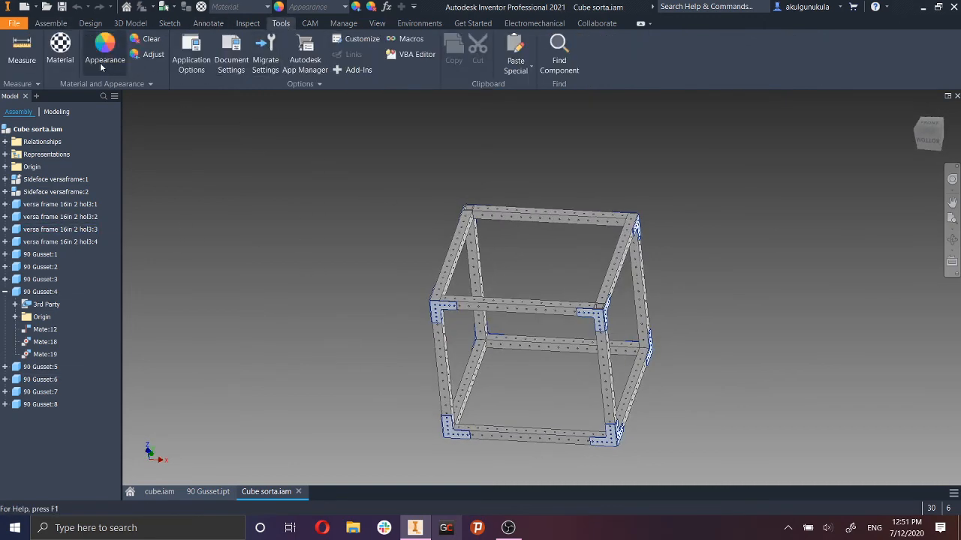
{"action": "left_click", "coordinate": [22, 48]}
{"action": "scroll", "coordinate": [486, 299], "scroll_direction": "up", "scroll_amount": 3}
{"action": "scroll", "coordinate": [490, 339], "scroll_direction": "up", "scroll_amount": 3}
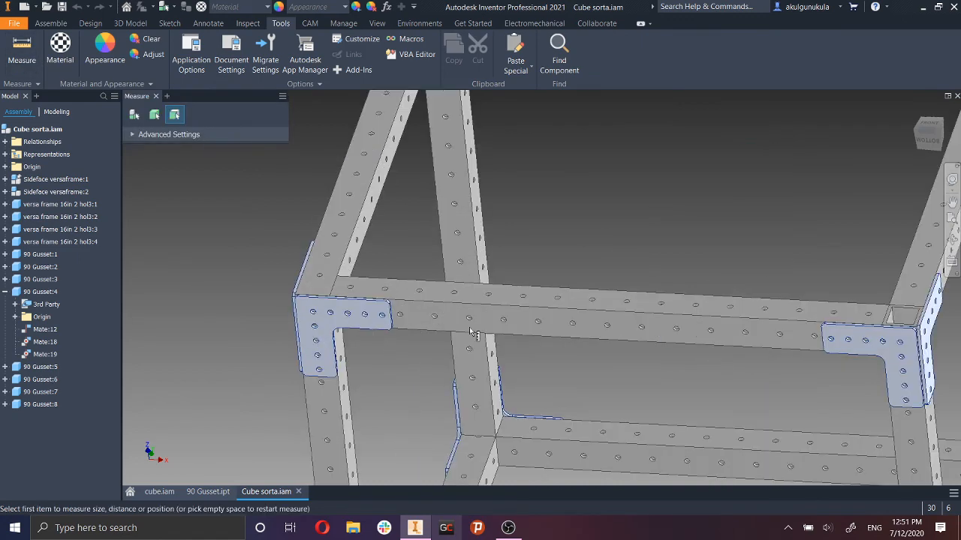
{"action": "scroll", "coordinate": [450, 323], "scroll_direction": "up", "scroll_amount": 6}
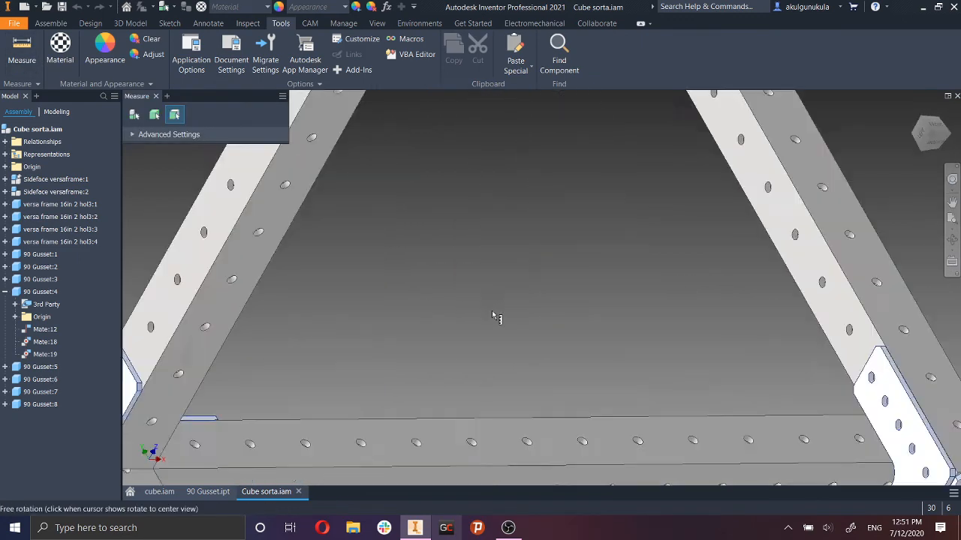
{"action": "middle_click_drag", "start_coordinate": [640, 248], "coordinate": [430, 183]}
{"action": "left_click", "coordinate": [661, 301]}
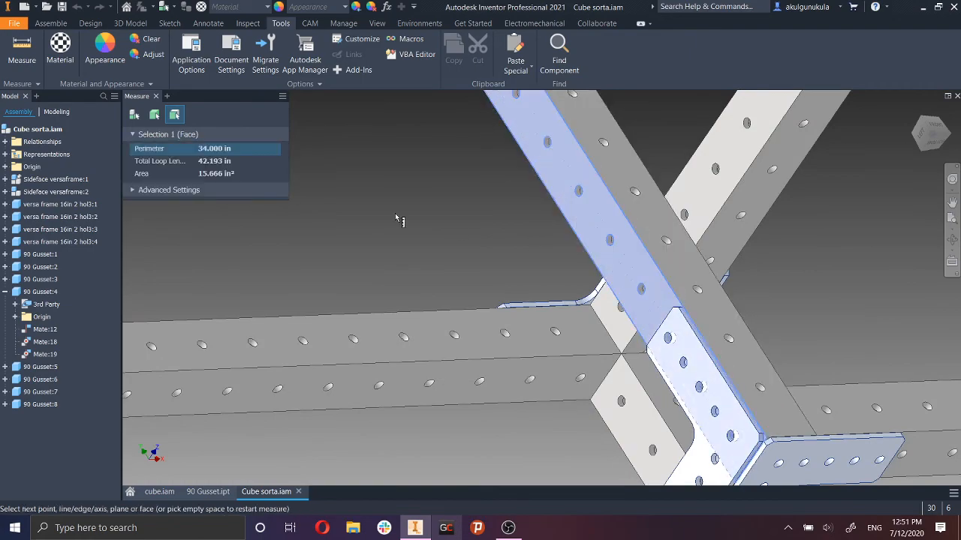
{"action": "scroll", "coordinate": [743, 301], "scroll_direction": "down", "scroll_amount": 5}
{"action": "middle_click_drag", "start_coordinate": [754, 311], "coordinate": [667, 311]}
{"action": "scroll", "coordinate": [667, 311], "scroll_direction": "up", "scroll_amount": 6}
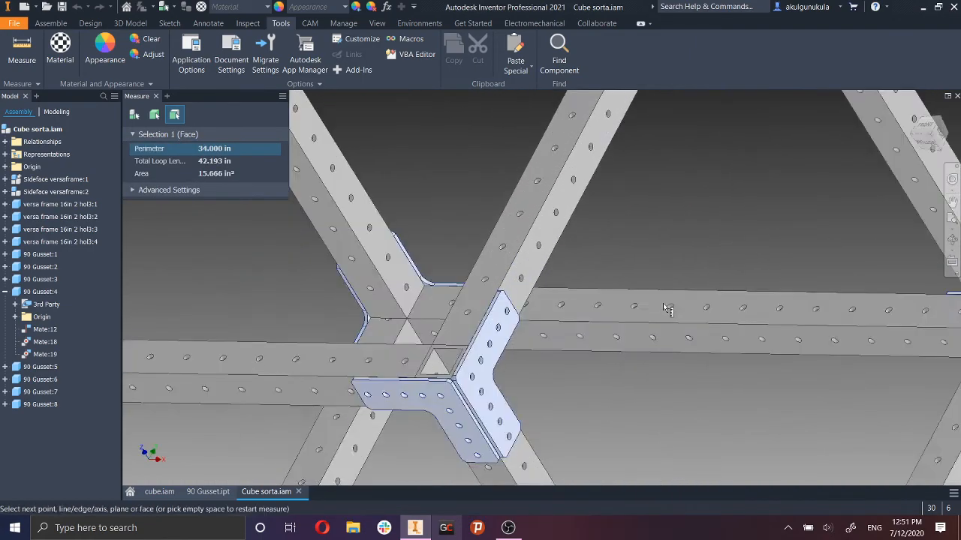
{"action": "left_click", "coordinate": [392, 275]}
{"action": "scroll", "coordinate": [439, 305], "scroll_direction": "down", "scroll_amount": 5}
{"action": "middle_click_drag", "start_coordinate": [440, 304], "coordinate": [787, 315]}
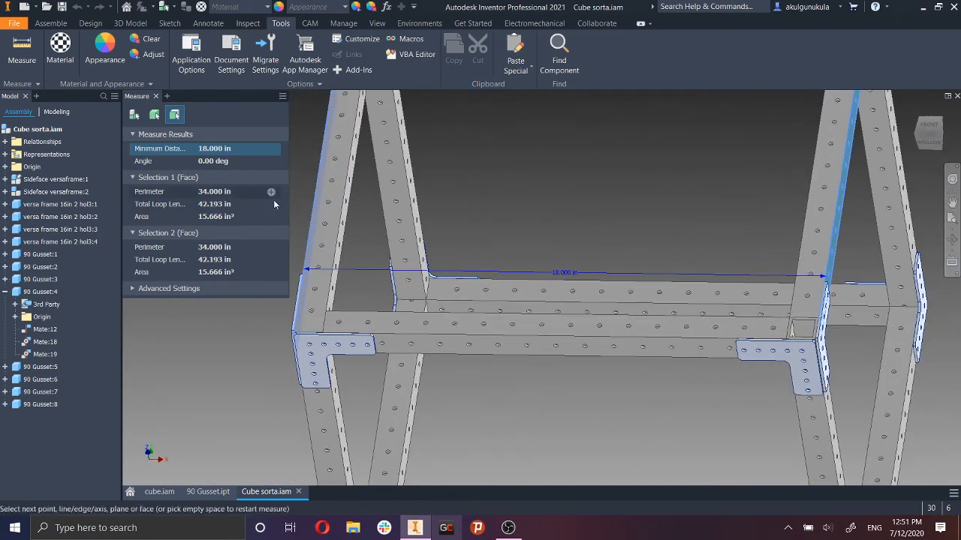
Try to measure the distance between the hole-patterned face of the beam under a corner gusset and the face of the beam opposite.
{"action": "key", "text": "m"}
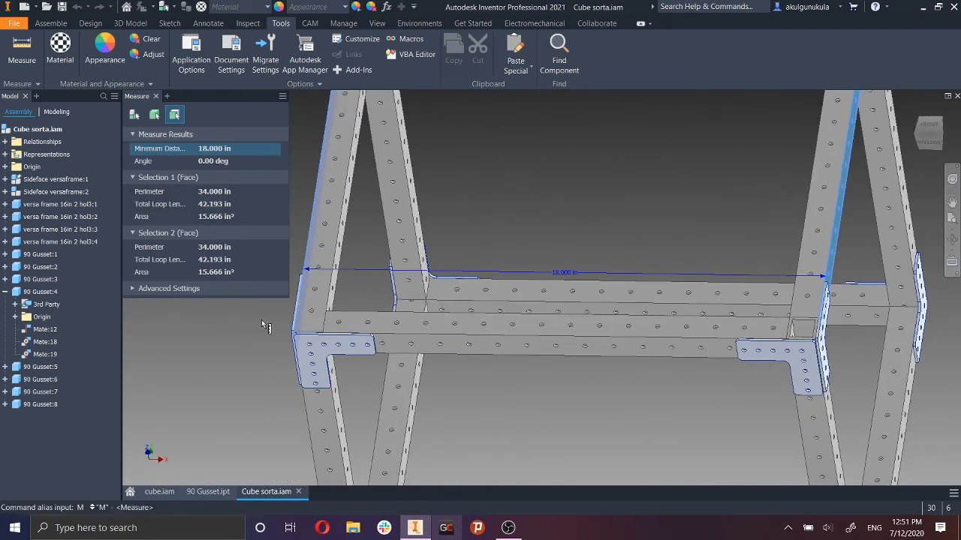
{"action": "left_click", "coordinate": [155, 98]}
{"action": "left_click", "coordinate": [13, 56]}
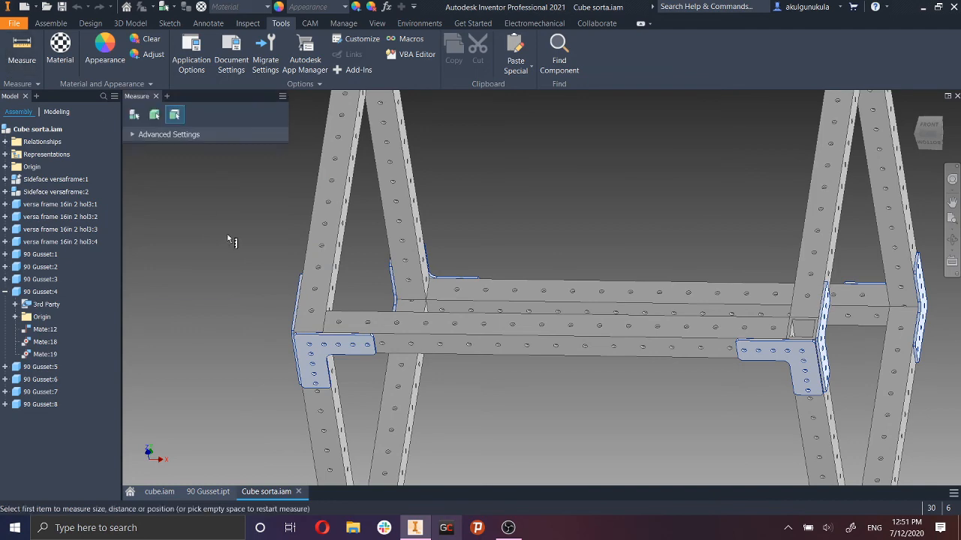
{"action": "scroll", "coordinate": [324, 330], "scroll_direction": "up", "scroll_amount": 4}
{"action": "middle_click_drag", "start_coordinate": [328, 349], "coordinate": [335, 220]}
{"action": "left_click", "coordinate": [326, 350]}
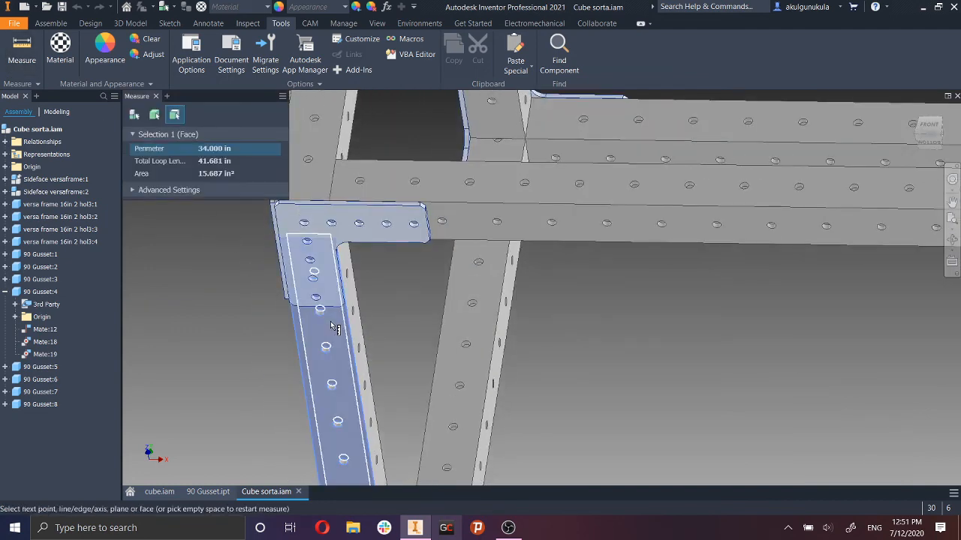
{"action": "scroll", "coordinate": [431, 266], "scroll_direction": "down", "scroll_amount": 5}
{"action": "middle_click_drag", "start_coordinate": [432, 266], "coordinate": [332, 321], "text": "shift"}
{"action": "scroll", "coordinate": [333, 321], "scroll_direction": "up", "scroll_amount": 6}
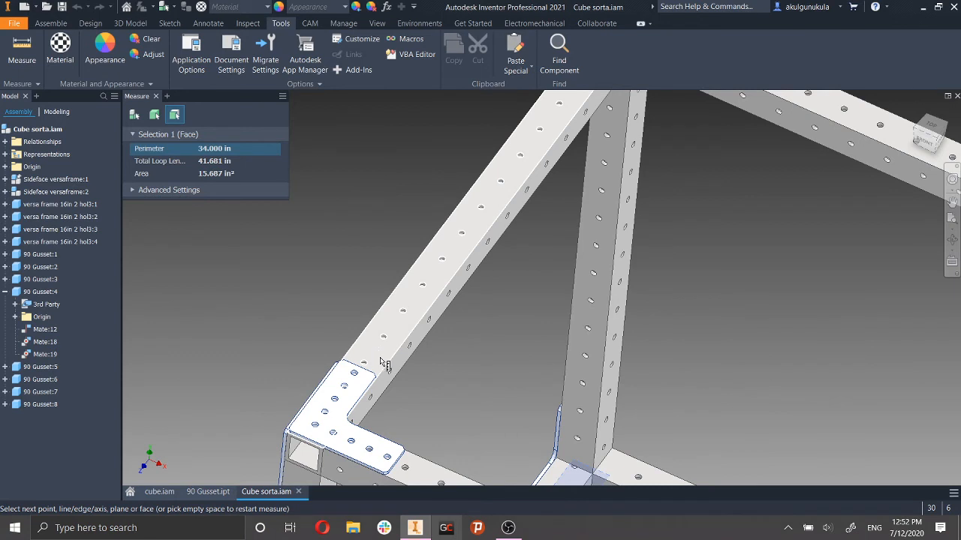
{"action": "left_click", "coordinate": [380, 328]}
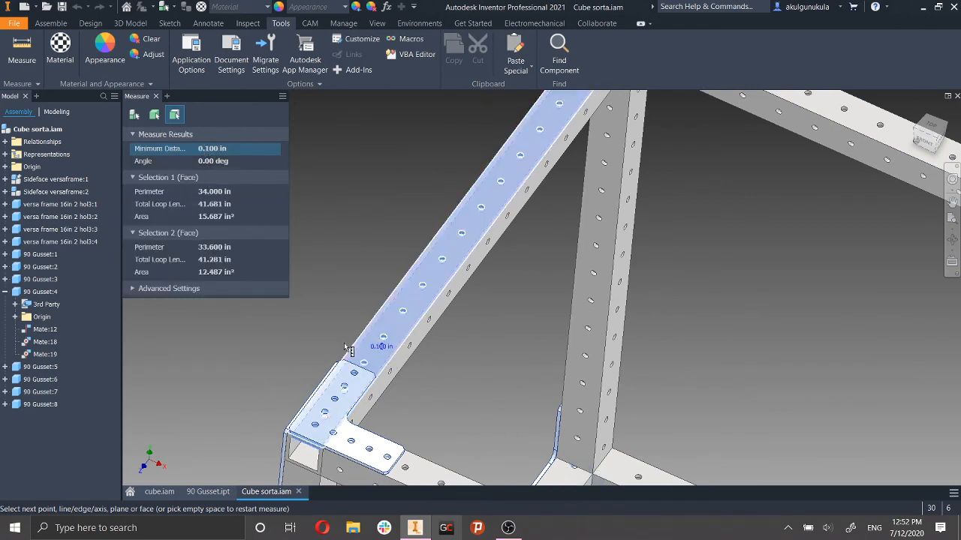
{"action": "left_click", "coordinate": [156, 97]}
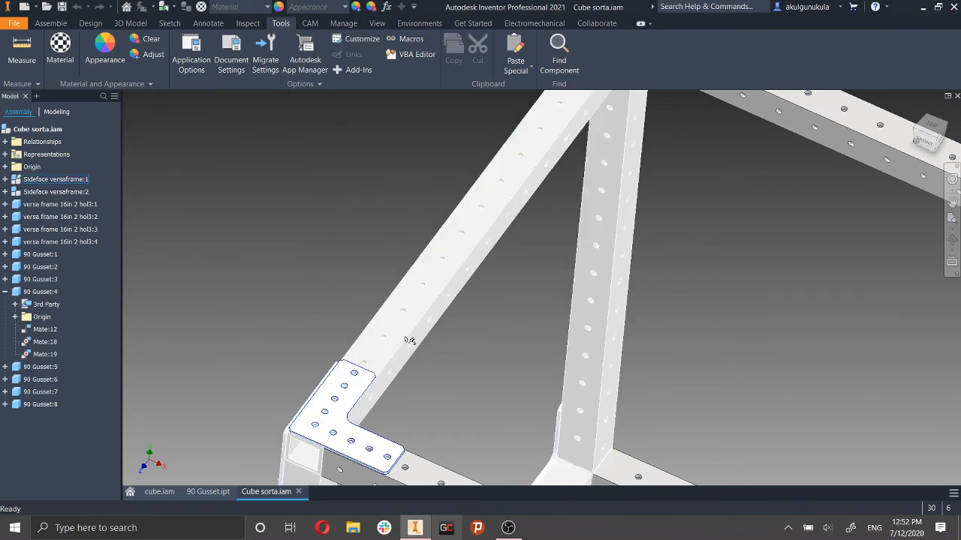
Measure the distance between the matching hole-patterned faces of the front and rear parallel beams on one side of the cube frame.
{"action": "left_click", "coordinate": [22, 53]}
{"action": "left_click", "coordinate": [380, 349]}
{"action": "scroll", "coordinate": [394, 360], "scroll_direction": "down", "scroll_amount": 6}
{"action": "middle_click_drag", "start_coordinate": [397, 363], "coordinate": [428, 350], "text": "shift"}
{"action": "scroll", "coordinate": [417, 349], "scroll_direction": "up", "scroll_amount": 5}
{"action": "left_click", "coordinate": [409, 339]}
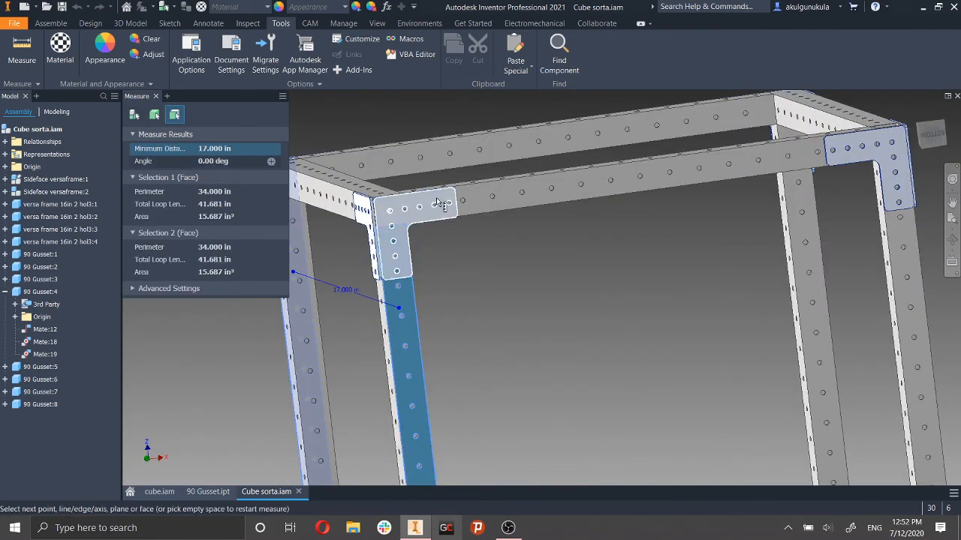
{"action": "mouse_move", "coordinate": [436, 198]}
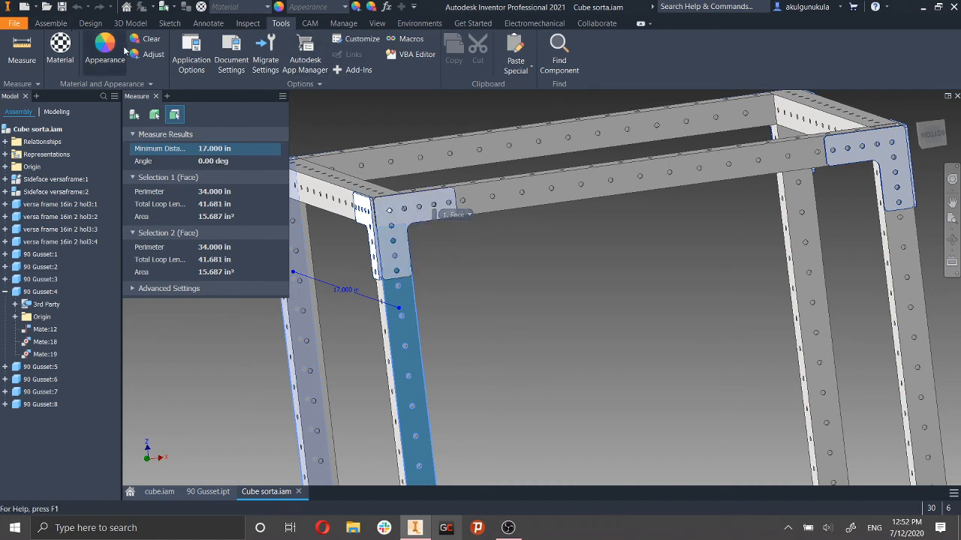
{"action": "scroll", "coordinate": [523, 236], "scroll_direction": "down", "scroll_amount": 5}
{"action": "middle_click_drag", "start_coordinate": [587, 251], "coordinate": [566, 293], "text": "shift"}
{"action": "middle_click_drag", "start_coordinate": [692, 336], "coordinate": [684, 282], "text": "shift"}
{"action": "left_click", "coordinate": [157, 97]}
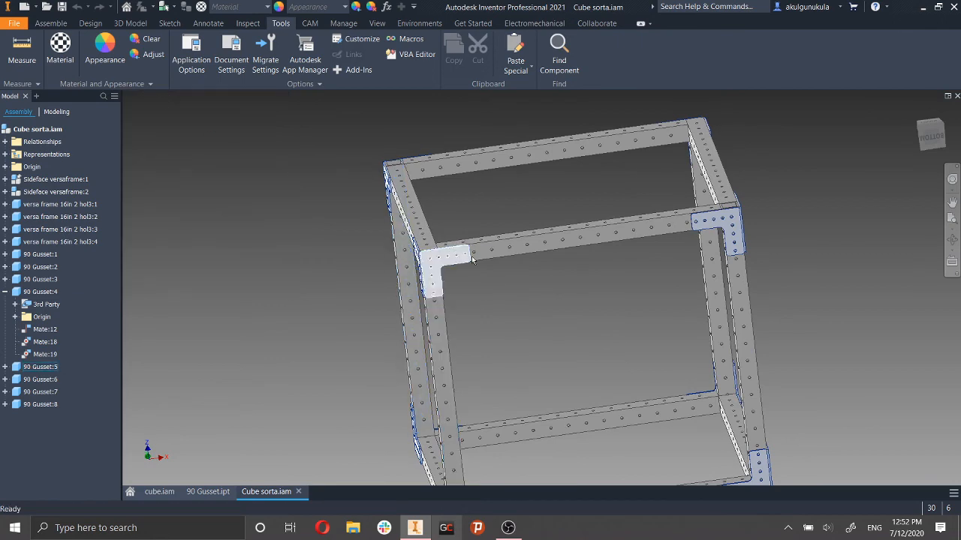
Examine the whole cube frame and its corner gussets from several sides.
{"action": "scroll", "coordinate": [456, 251], "scroll_direction": "down", "scroll_amount": 3}
{"action": "middle_click_drag", "start_coordinate": [478, 238], "coordinate": [520, 242], "text": "shift"}
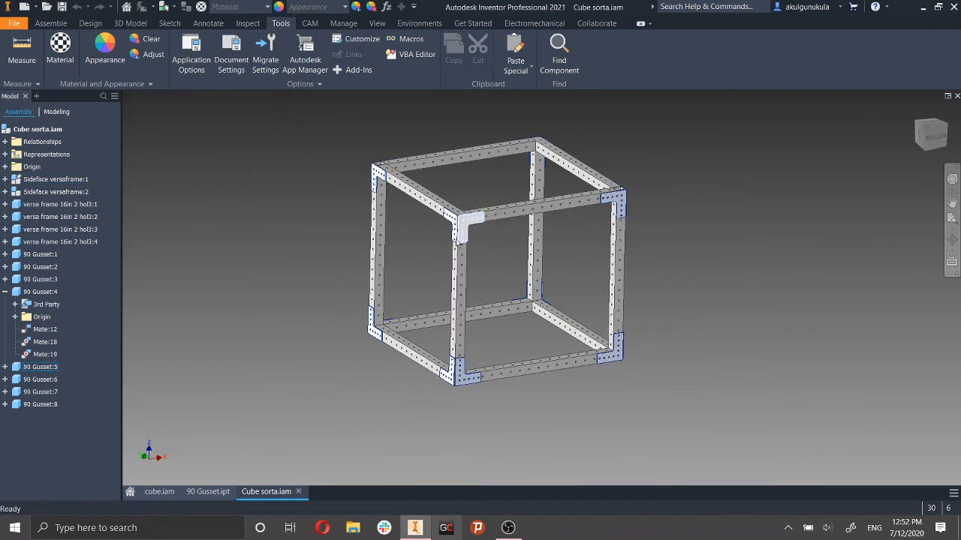
{"action": "mouse_move", "coordinate": [530, 343]}
{"action": "middle_mouse_down", "text": "shift"}
{"action": "mouse_move", "coordinate": [643, 338]}
{"action": "mouse_move", "coordinate": [572, 350]}
{"action": "mouse_move", "coordinate": [595, 276]}
{"action": "mouse_move", "coordinate": [575, 307]}
{"action": "mouse_move", "coordinate": [522, 343]}
{"action": "middle_mouse_up", "text": "shift"}
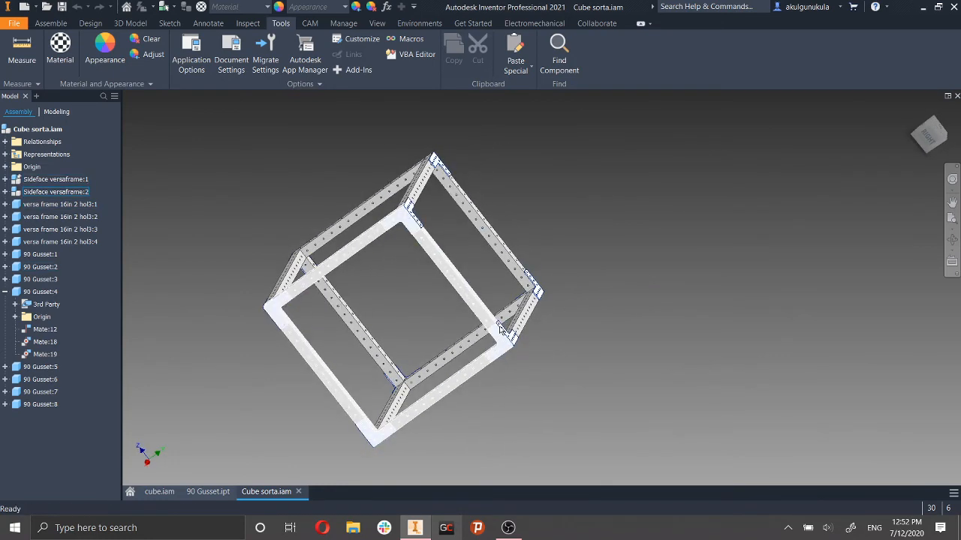
{"action": "scroll", "coordinate": [497, 327], "scroll_direction": "up", "scroll_amount": 3}
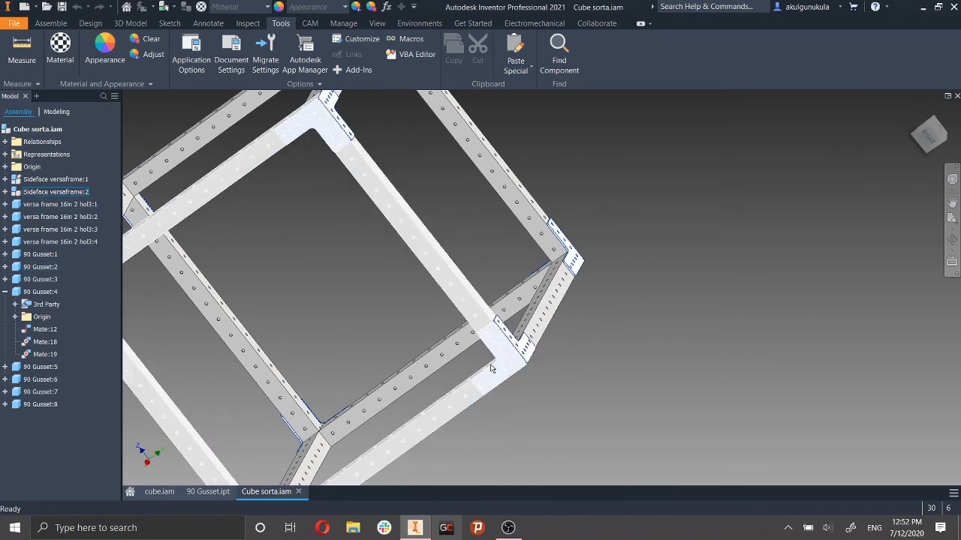
{"action": "middle_click_drag", "start_coordinate": [555, 341], "coordinate": [381, 175], "text": "shift"}
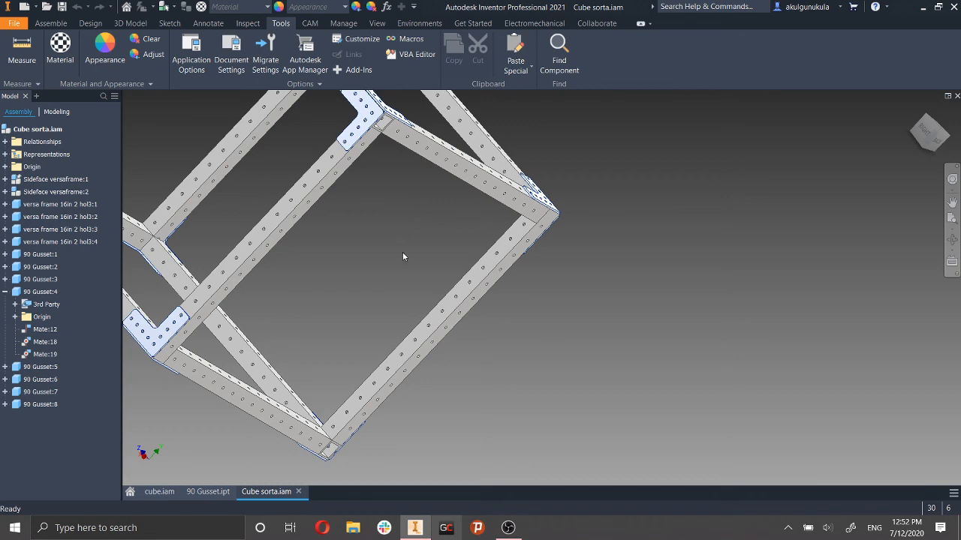
{"action": "scroll", "coordinate": [410, 295], "scroll_direction": "up", "scroll_amount": 3}
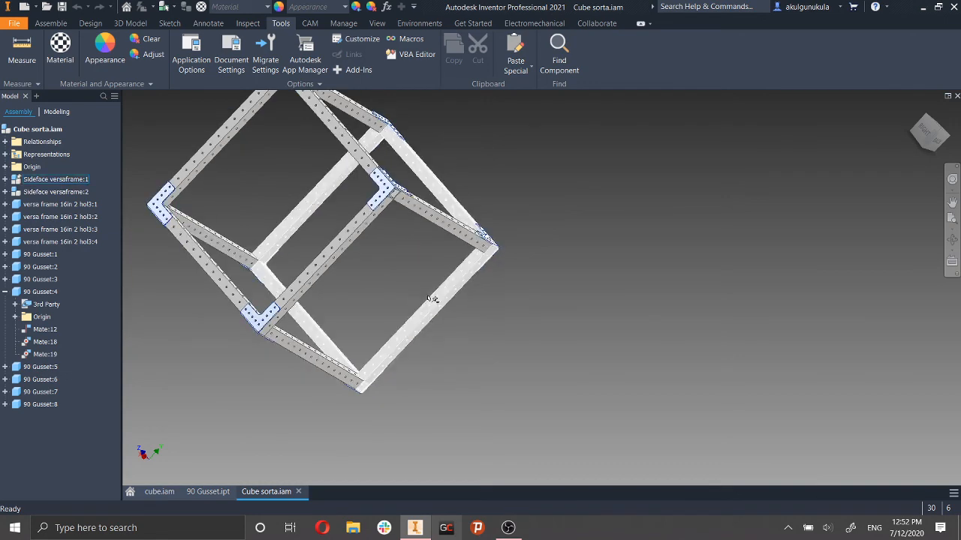
{"action": "middle_click_drag", "start_coordinate": [434, 301], "coordinate": [510, 322], "text": "shift"}
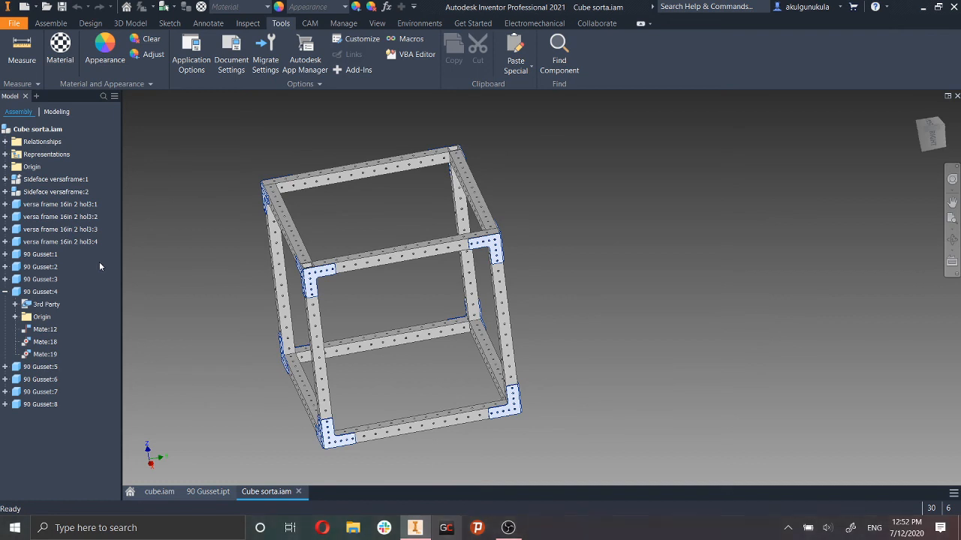
Export the assembly in CAD format as the STEP file Cube sorta.stp in the Project folder.
{"action": "left_click", "coordinate": [24, 25]}
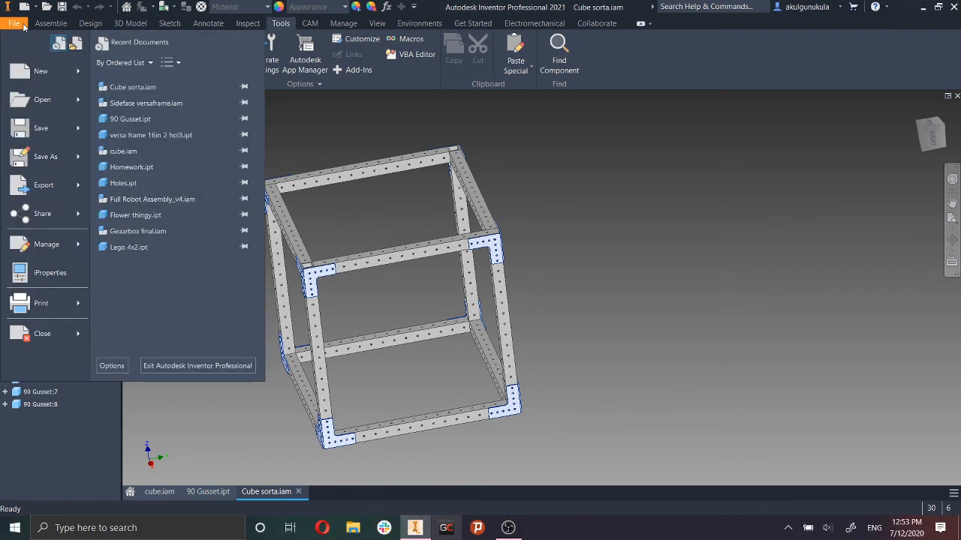
{"action": "mouse_move", "coordinate": [54, 188]}
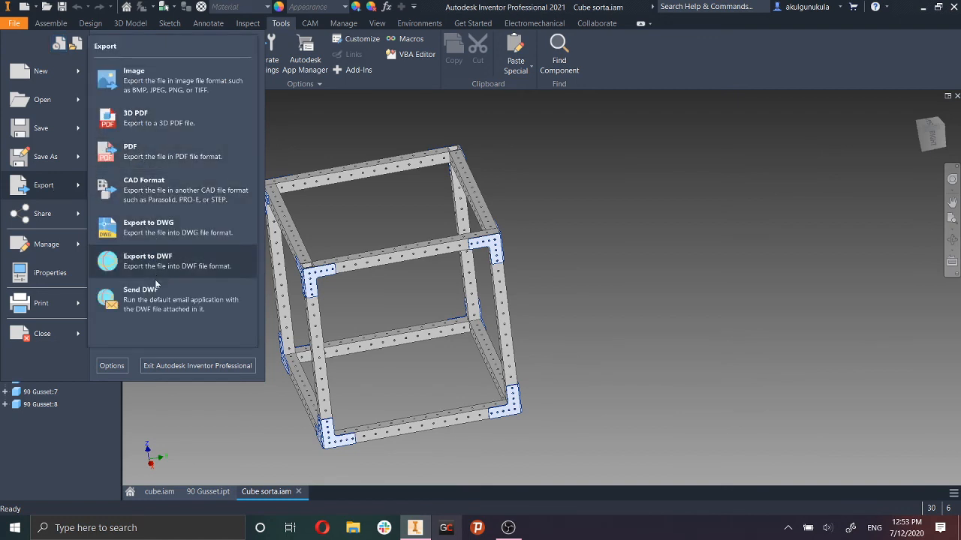
{"action": "left_click", "coordinate": [157, 195]}
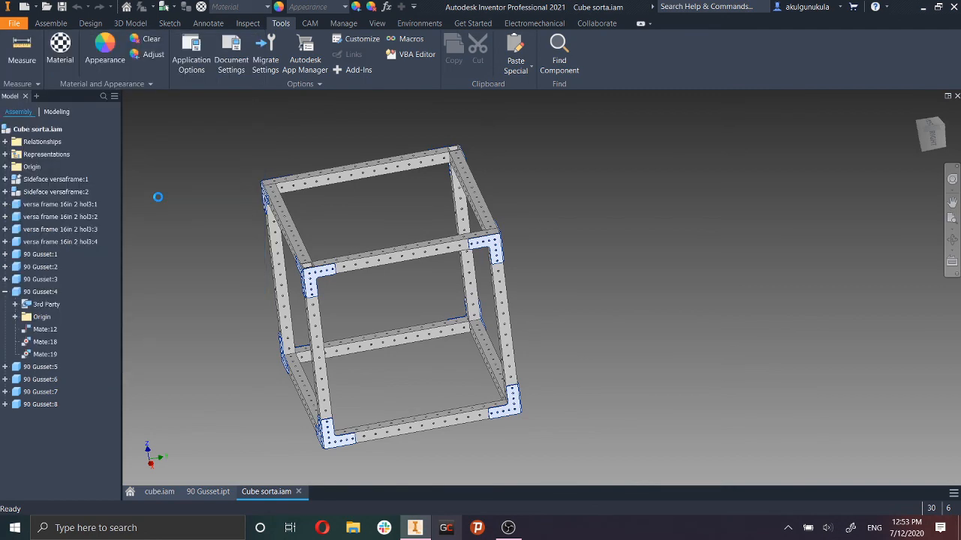
{"action": "left_click", "coordinate": [546, 365]}
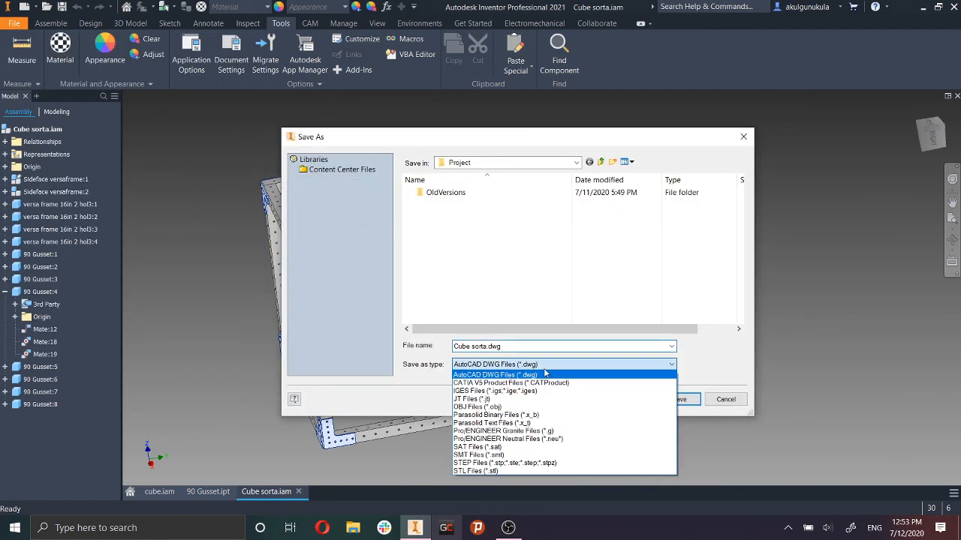
{"action": "left_click", "coordinate": [504, 463]}
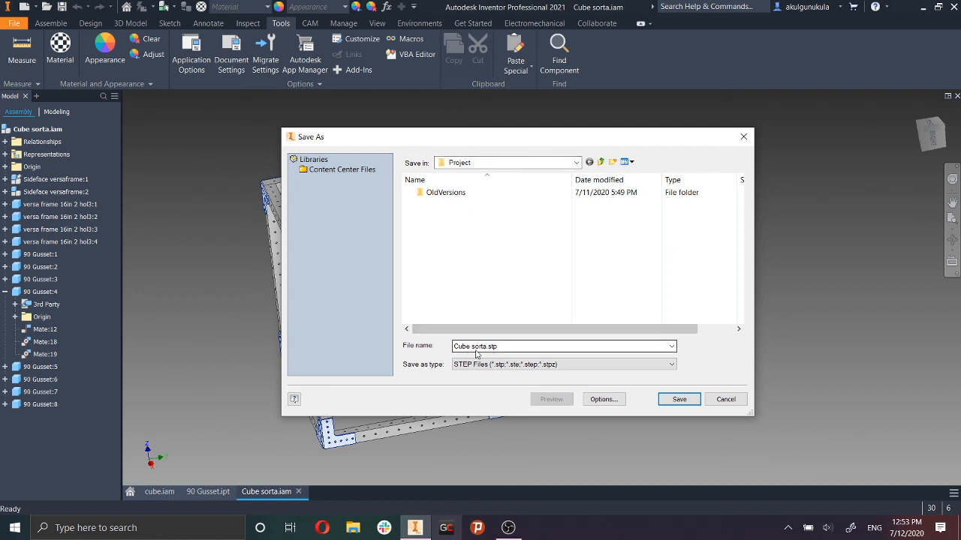
{"action": "left_click", "coordinate": [679, 399]}
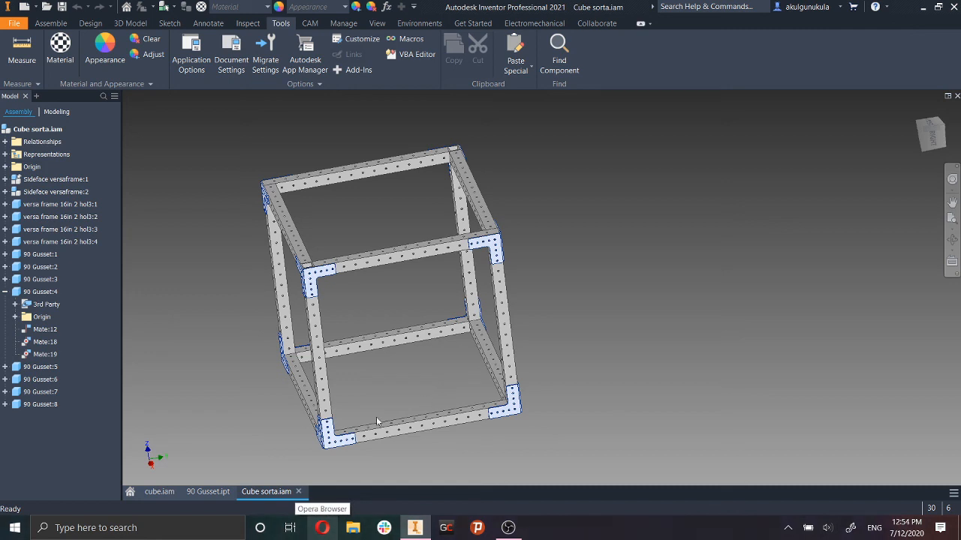
{"action": "left_click", "coordinate": [400, 431]}
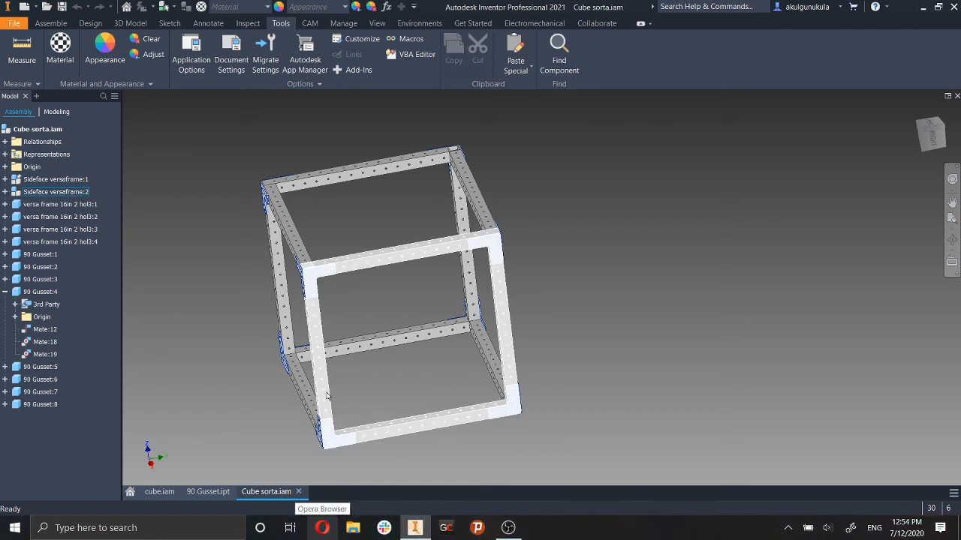
{"action": "left_click", "coordinate": [454, 340]}
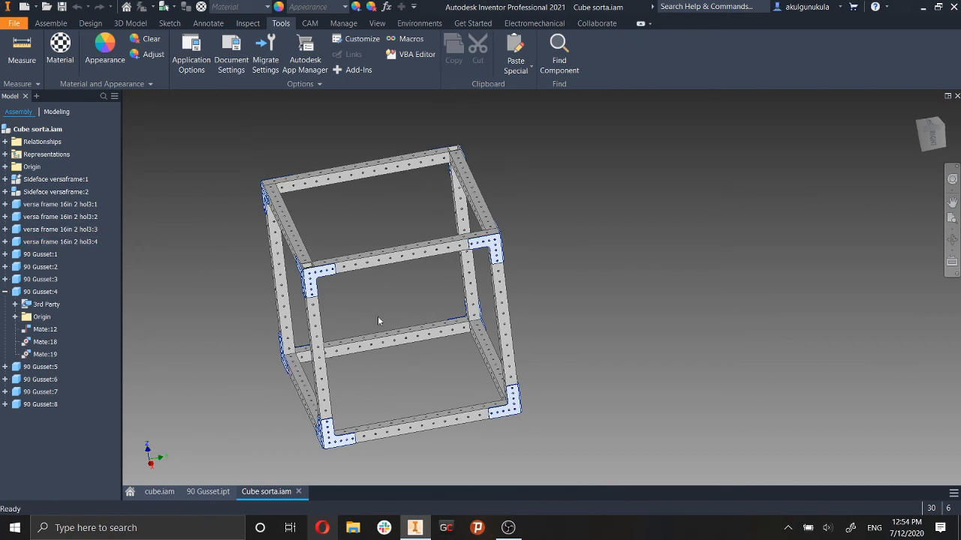
Switch to File Explorer and browse from the Desktop through All and FRC to the Project folder to find the exported file.
{"action": "left_click", "coordinate": [352, 528]}
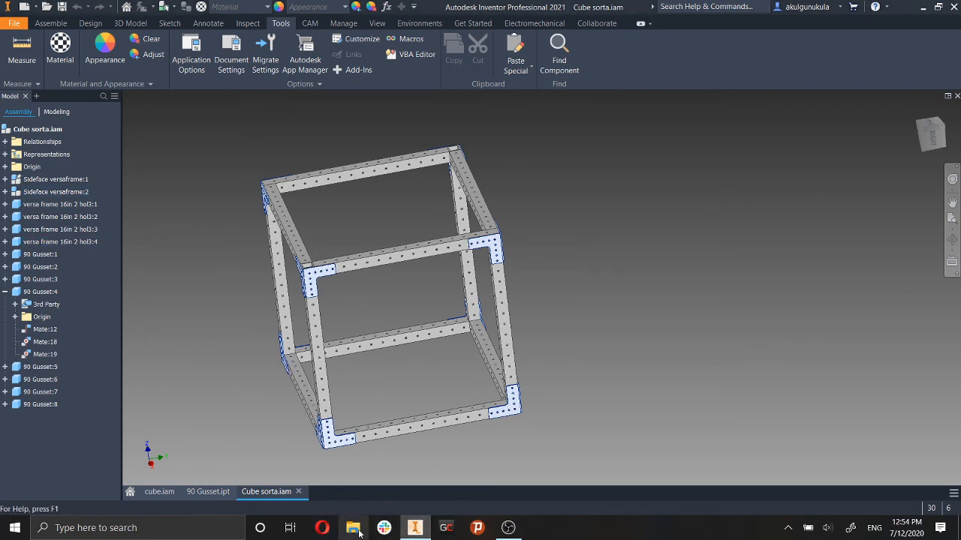
{"action": "double_click", "coordinate": [222, 271]}
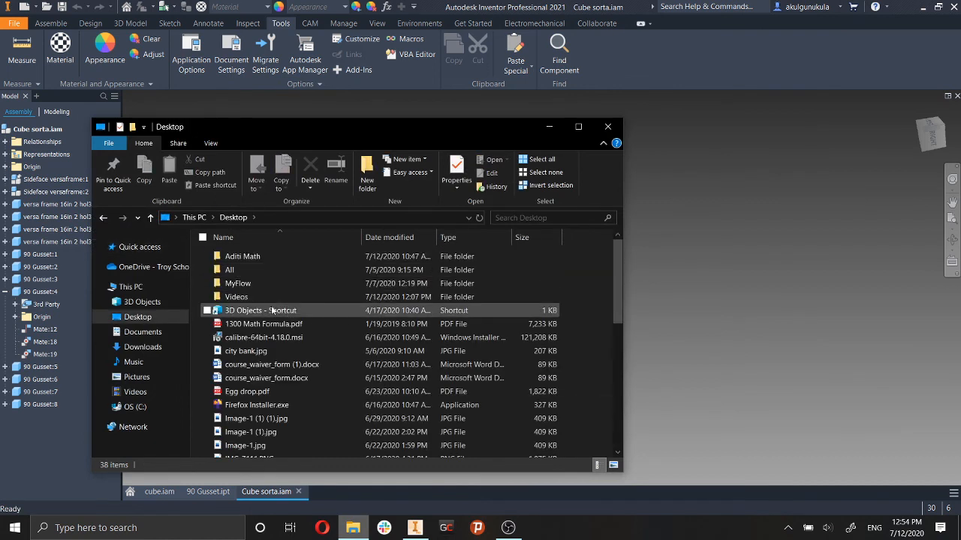
{"action": "double_click", "coordinate": [262, 271]}
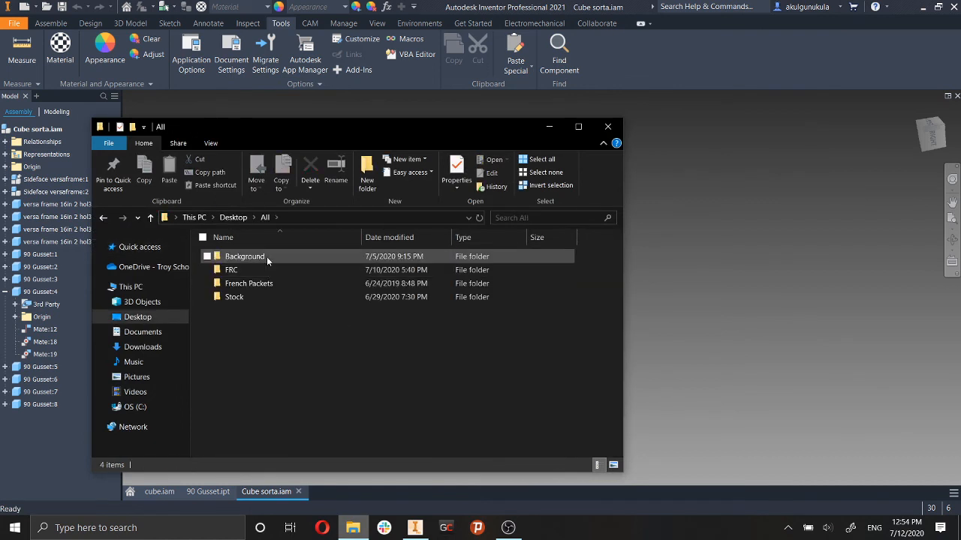
{"action": "double_click", "coordinate": [266, 258]}
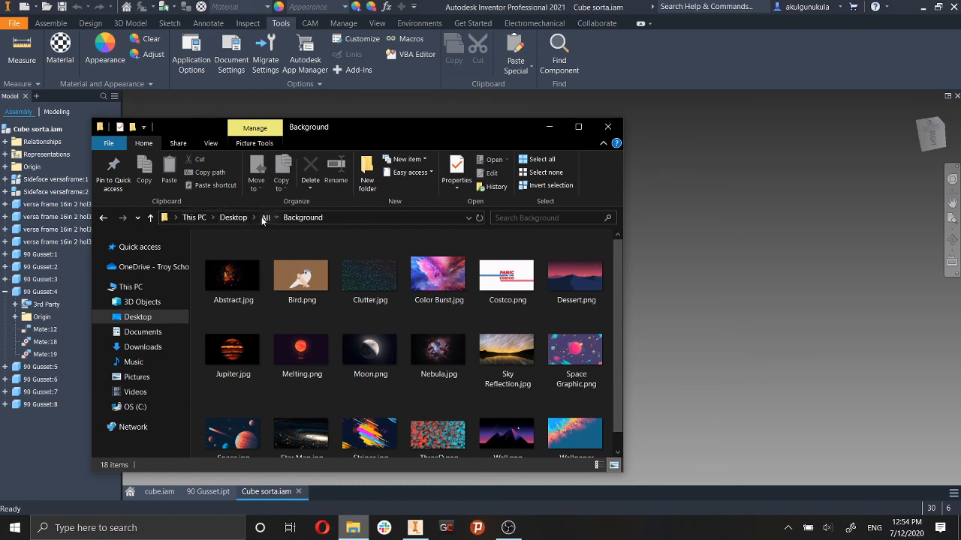
{"action": "left_click", "coordinate": [262, 217]}
{"action": "double_click", "coordinate": [287, 269]}
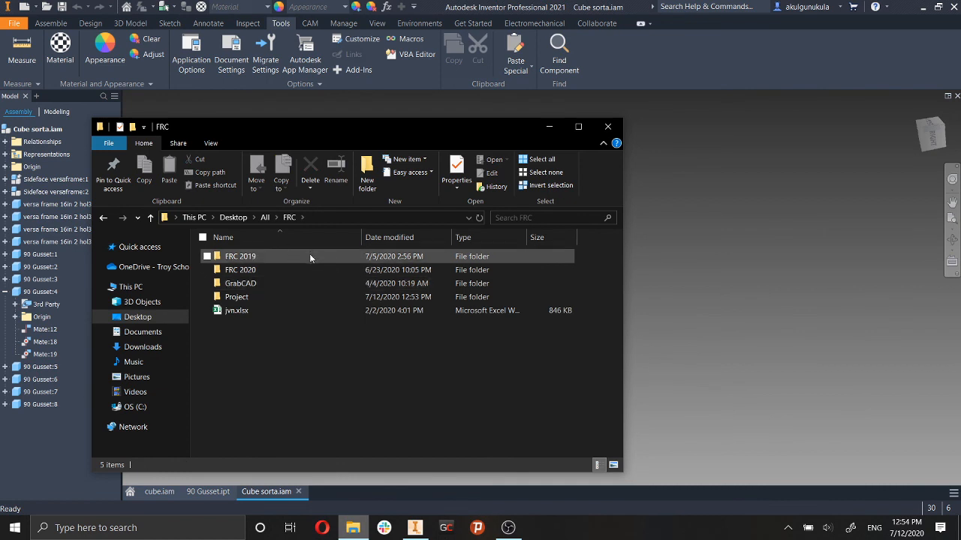
{"action": "double_click", "coordinate": [298, 297]}
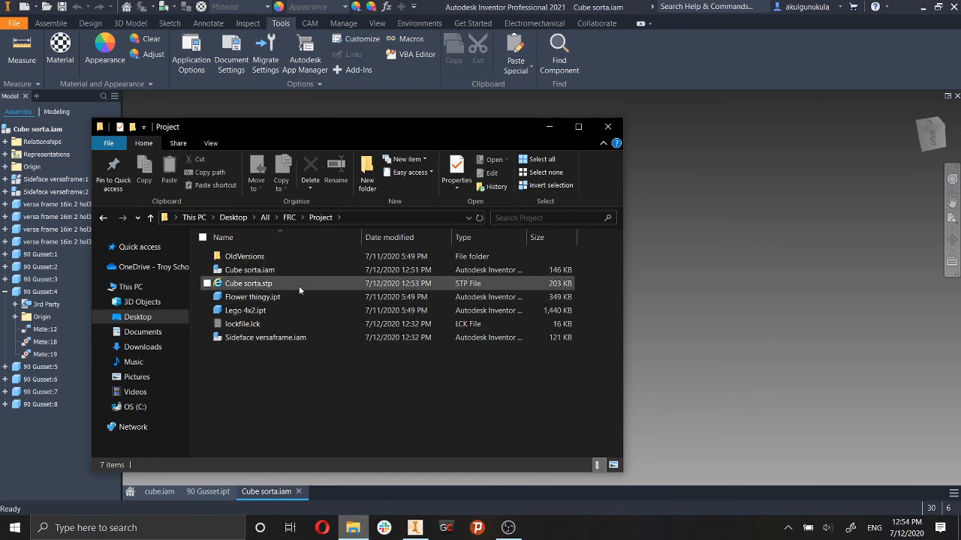
Try to open Cube sorta.stp directly from the Project folder, and close the resulting browser windows and the folder.
{"action": "double_click", "coordinate": [225, 283]}
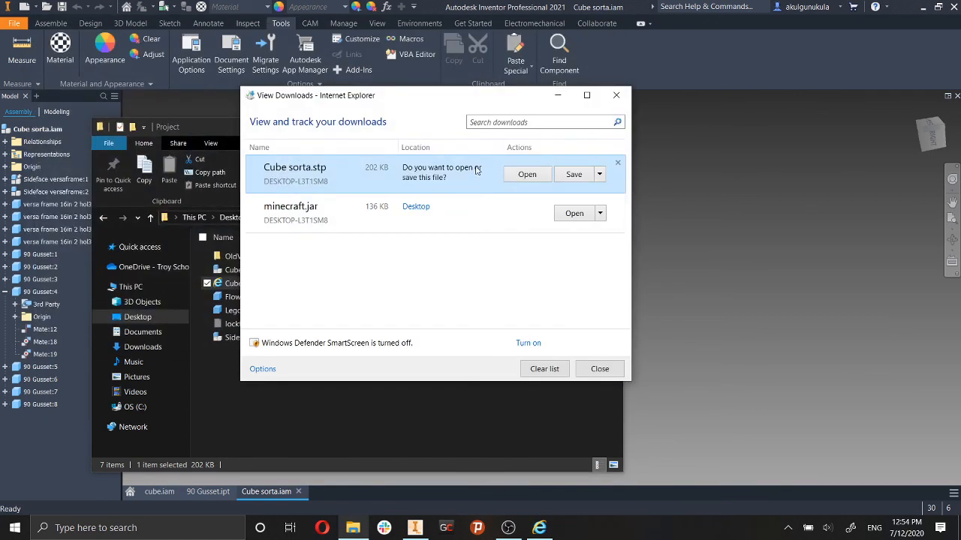
{"action": "left_click", "coordinate": [609, 96]}
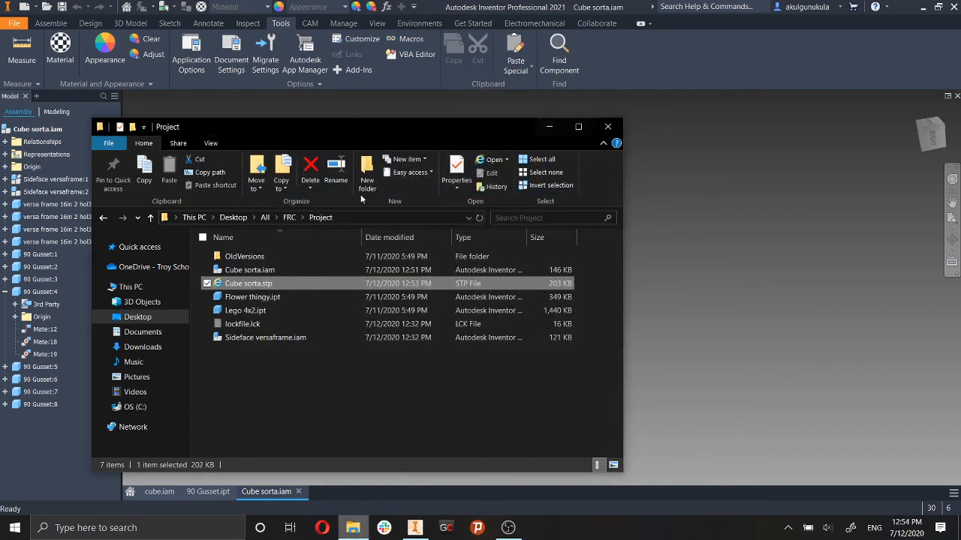
{"action": "double_click", "coordinate": [234, 289]}
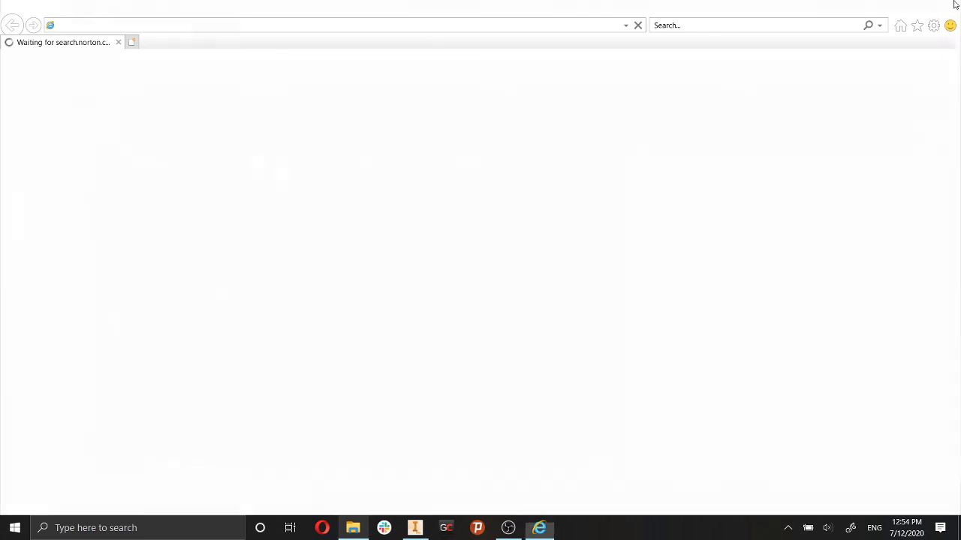
{"action": "left_click", "coordinate": [956, 4]}
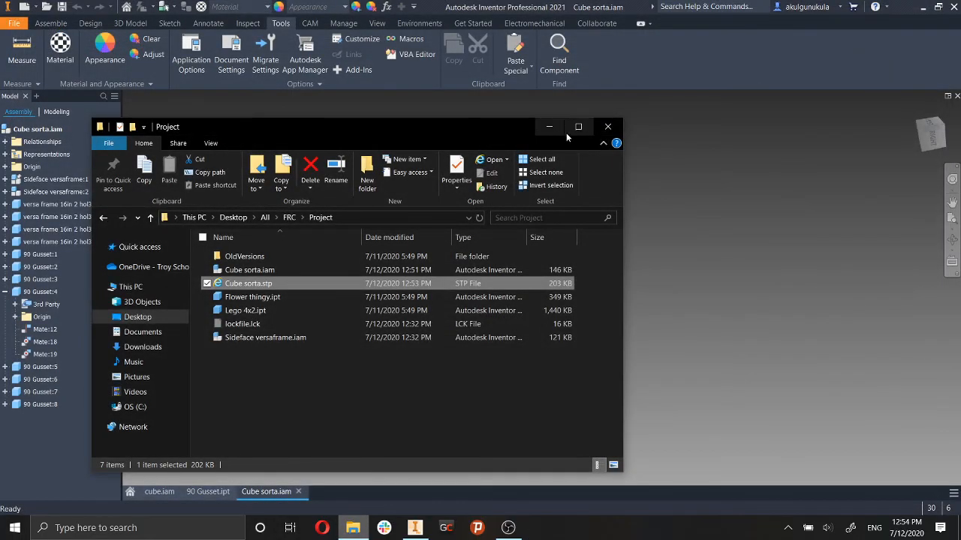
{"action": "left_click", "coordinate": [608, 127]}
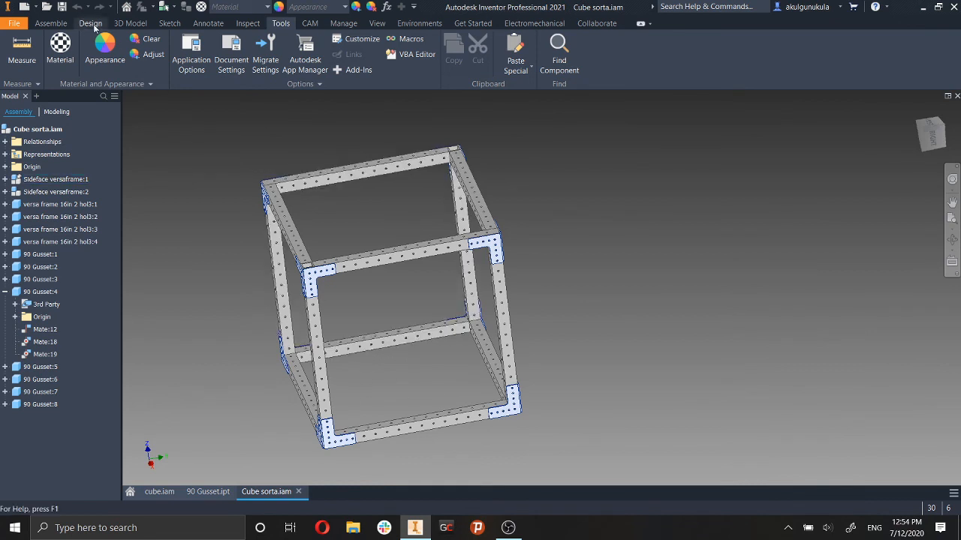
{"action": "left_click", "coordinate": [18, 22]}
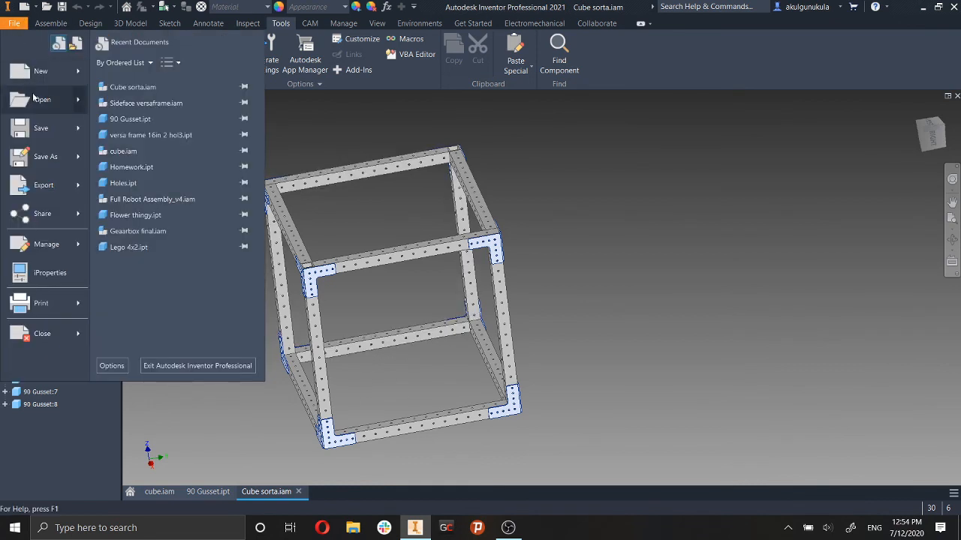
{"action": "mouse_move", "coordinate": [47, 120]}
{"action": "left_click", "coordinate": [315, 169]}
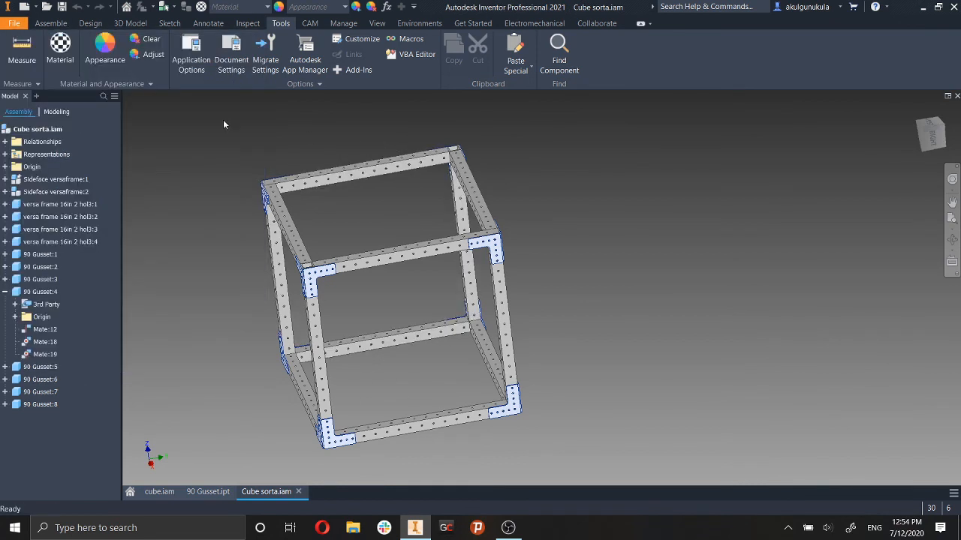
Start opening an existing file and set the file type filter to All Files (*.*).
{"action": "left_click", "coordinate": [18, 24]}
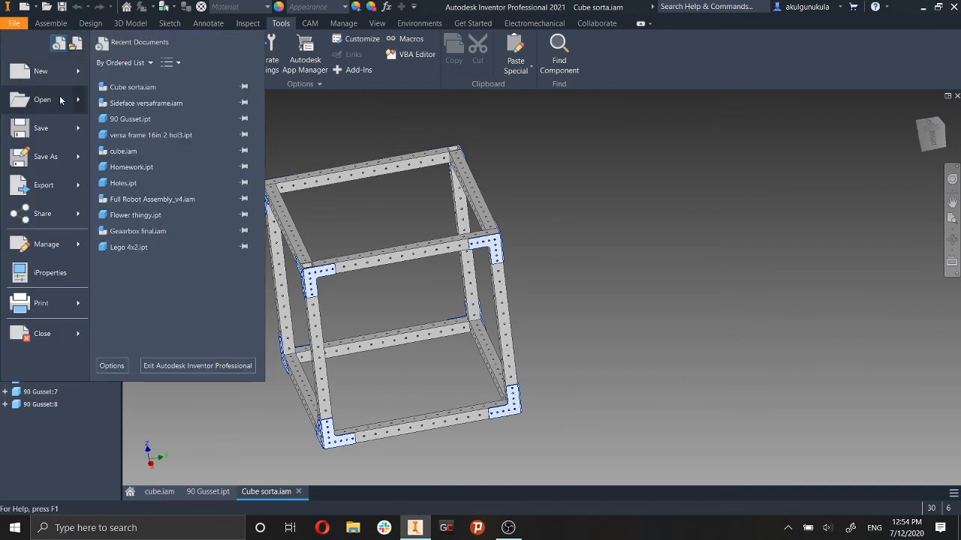
{"action": "mouse_move", "coordinate": [60, 100]}
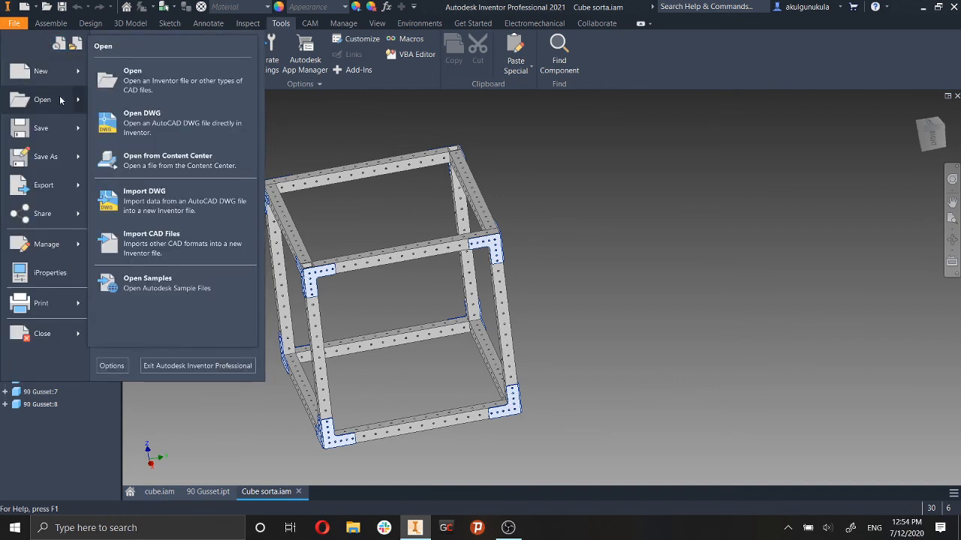
{"action": "left_click", "coordinate": [129, 94]}
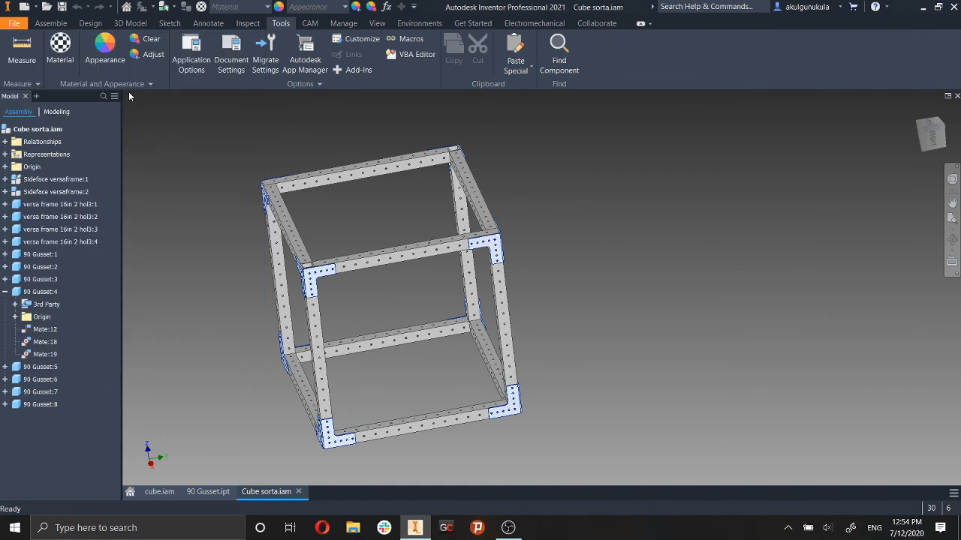
{"action": "left_click", "coordinate": [521, 331]}
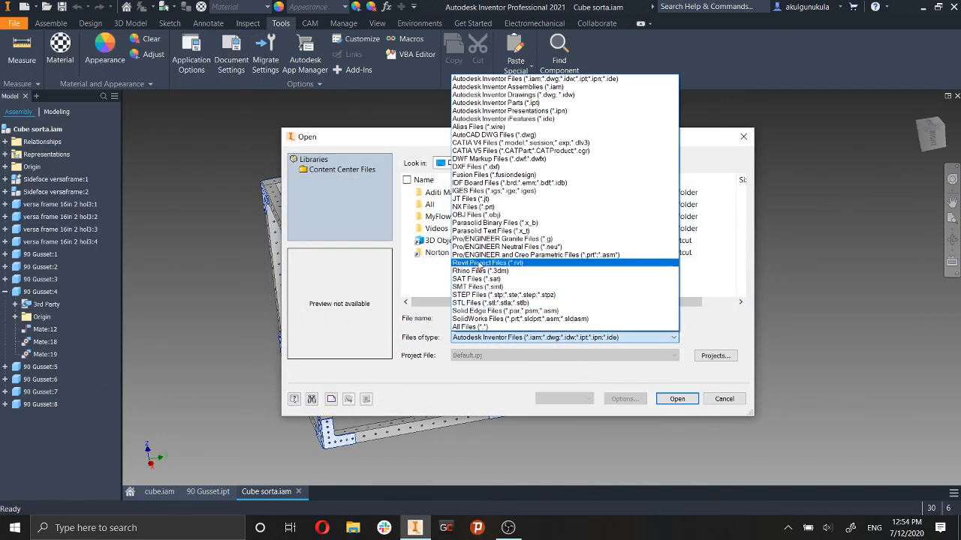
{"action": "left_click", "coordinate": [484, 315]}
Browse through All and FRC to the Project folder and select Cube sorta.stp for opening.
{"action": "double_click", "coordinate": [443, 204]}
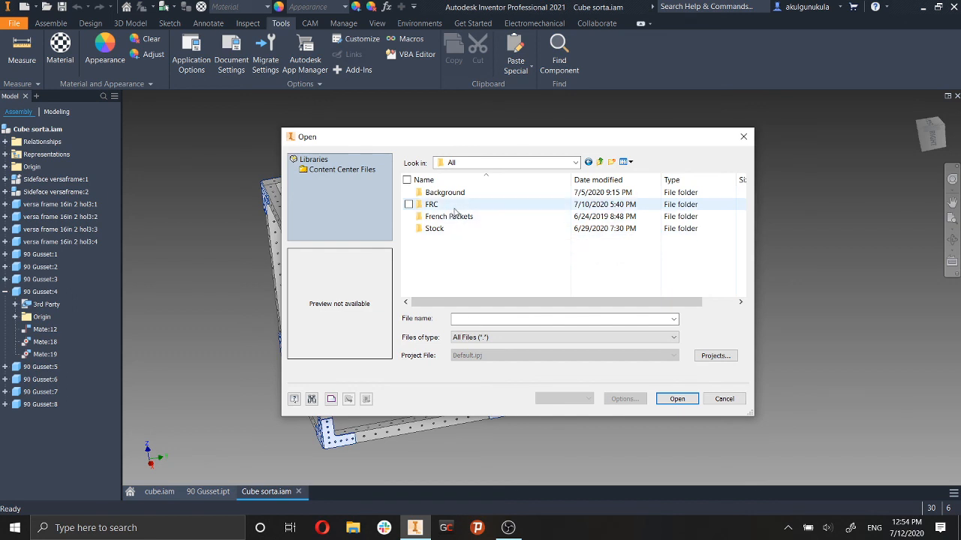
{"action": "double_click", "coordinate": [454, 205]}
{"action": "double_click", "coordinate": [459, 229]}
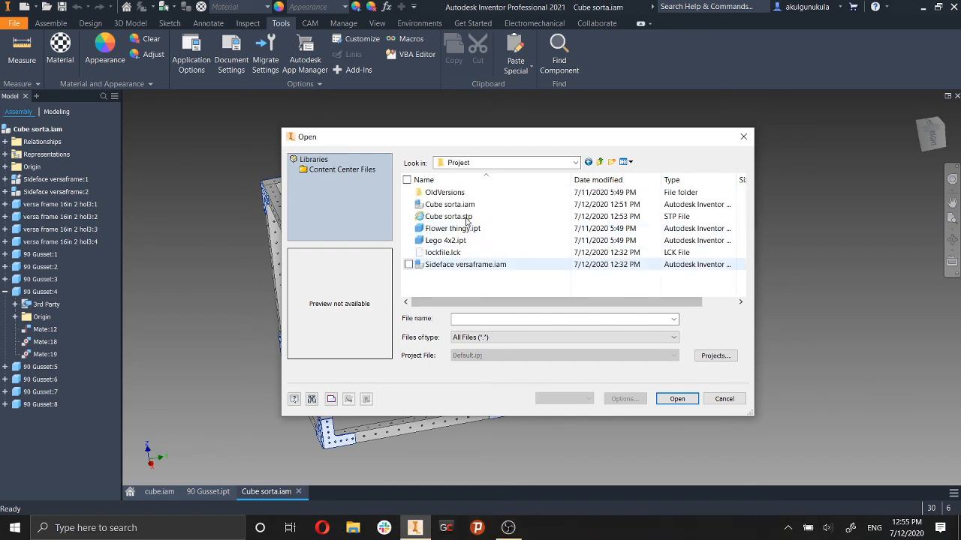
{"action": "left_click", "coordinate": [461, 221]}
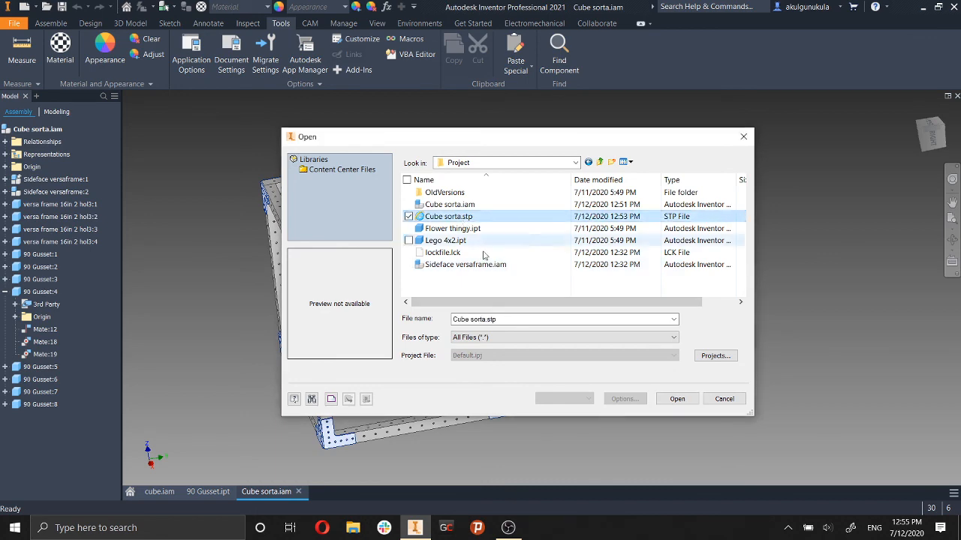
{"action": "left_click", "coordinate": [517, 219]}
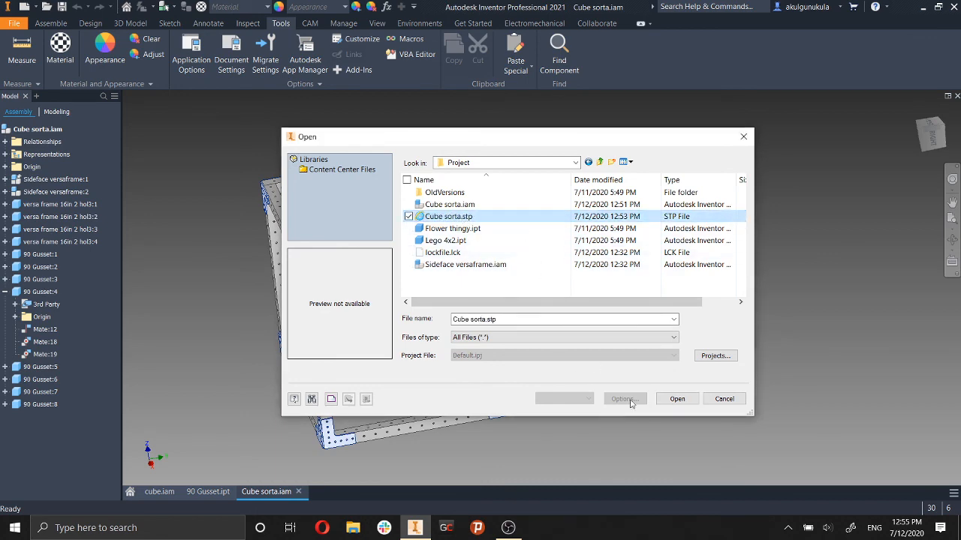
Try to import Cube sorta.stp with the Convert Model option, and close the leftover Assembly3 document.
{"action": "left_click", "coordinate": [676, 400]}
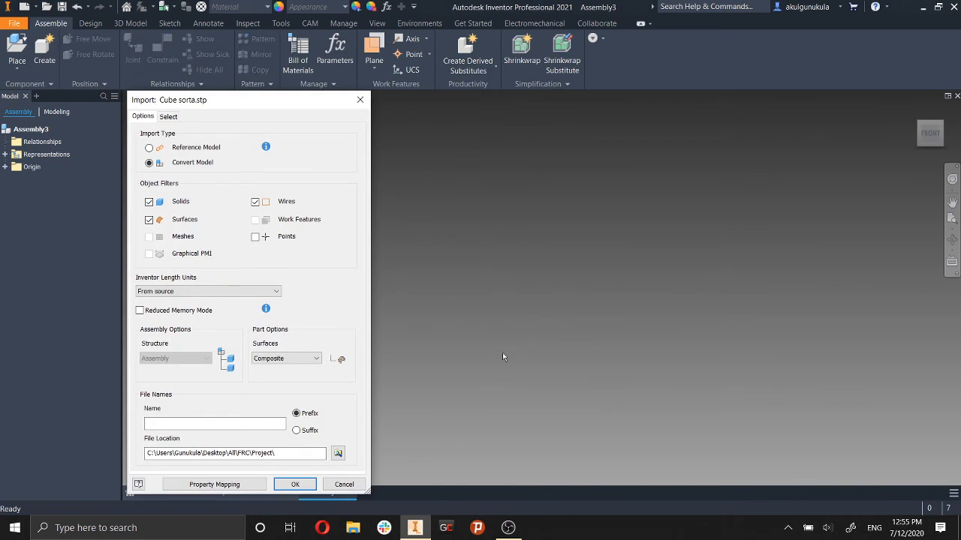
{"action": "left_click", "coordinate": [295, 484]}
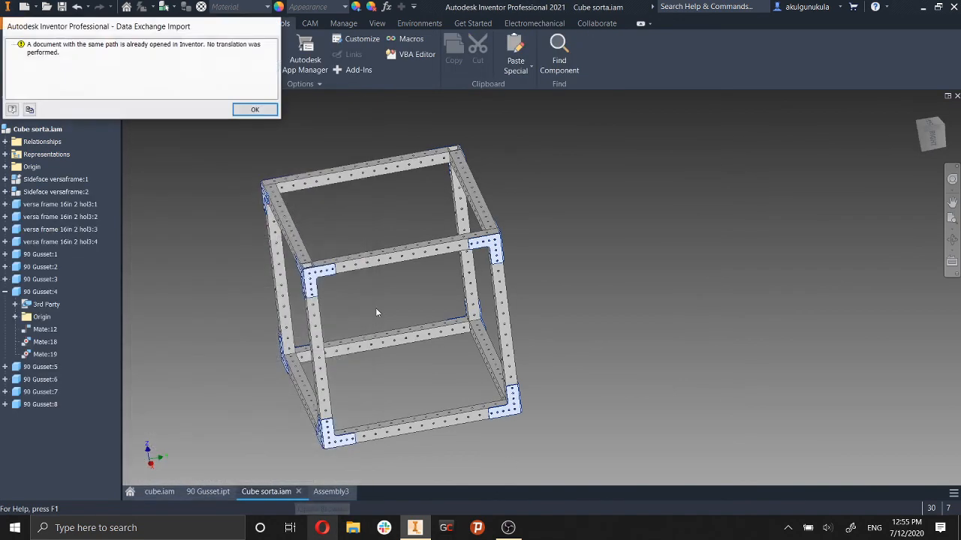
{"action": "left_click", "coordinate": [255, 111]}
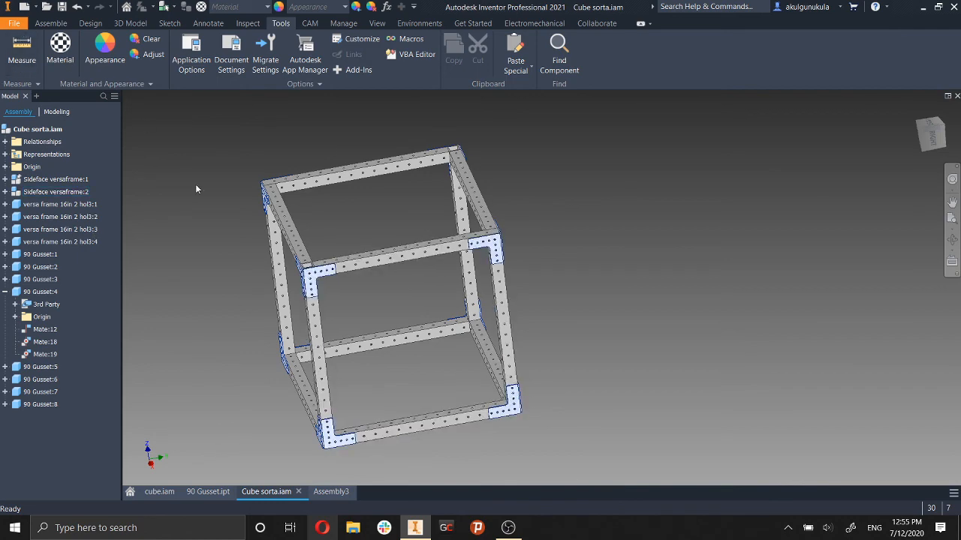
{"action": "left_click", "coordinate": [331, 492]}
{"action": "left_click", "coordinate": [350, 492]}
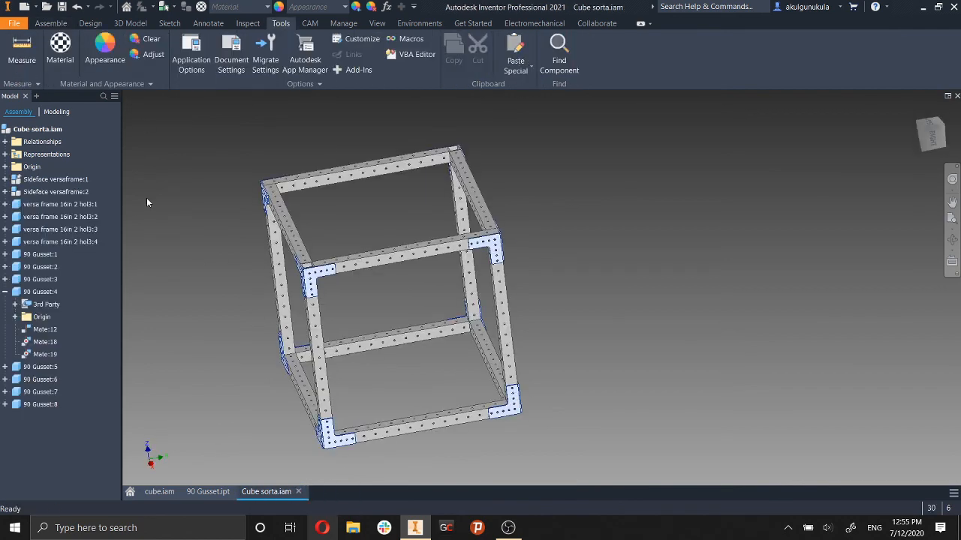
Look over the export formats and the CAD format export dialog for STEP files, and close it without saving.
{"action": "left_click", "coordinate": [14, 22]}
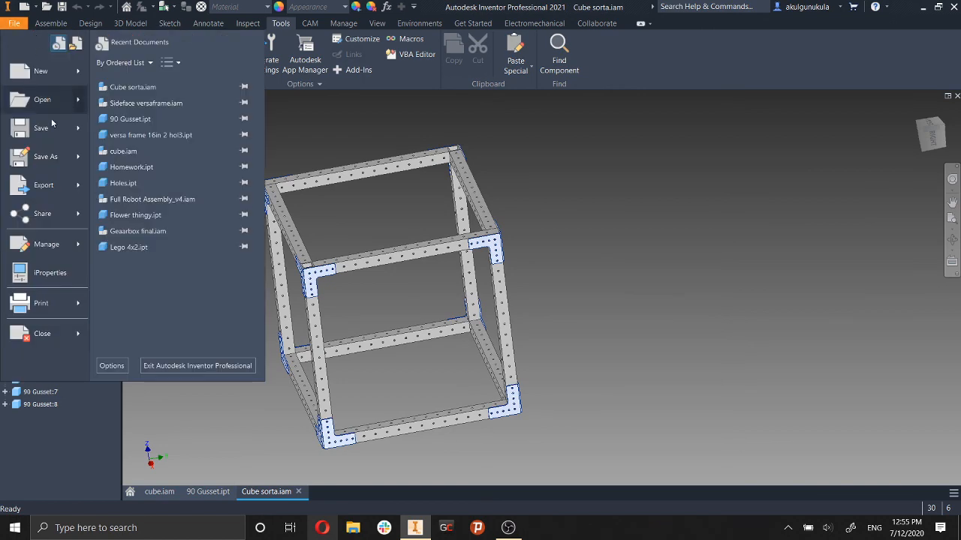
{"action": "left_click", "coordinate": [612, 279]}
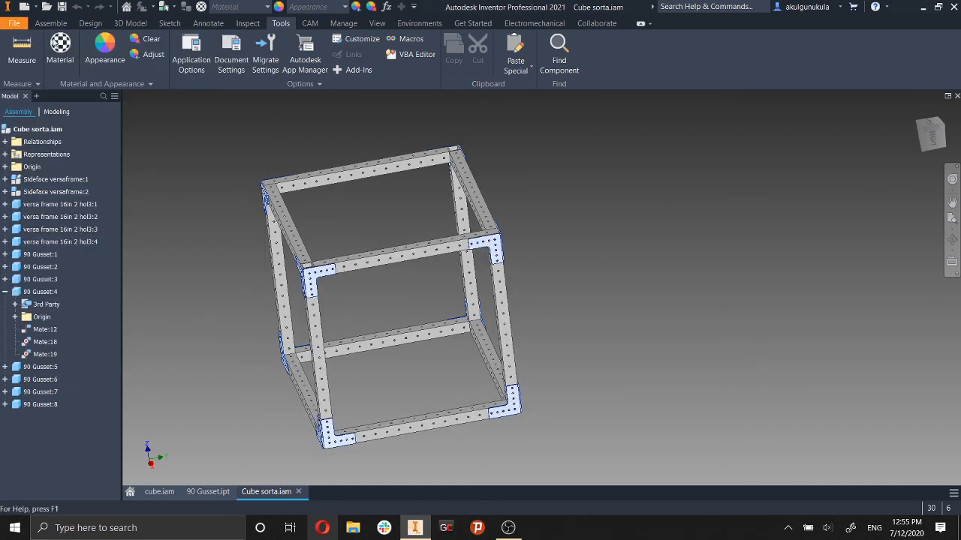
{"action": "left_click", "coordinate": [22, 25]}
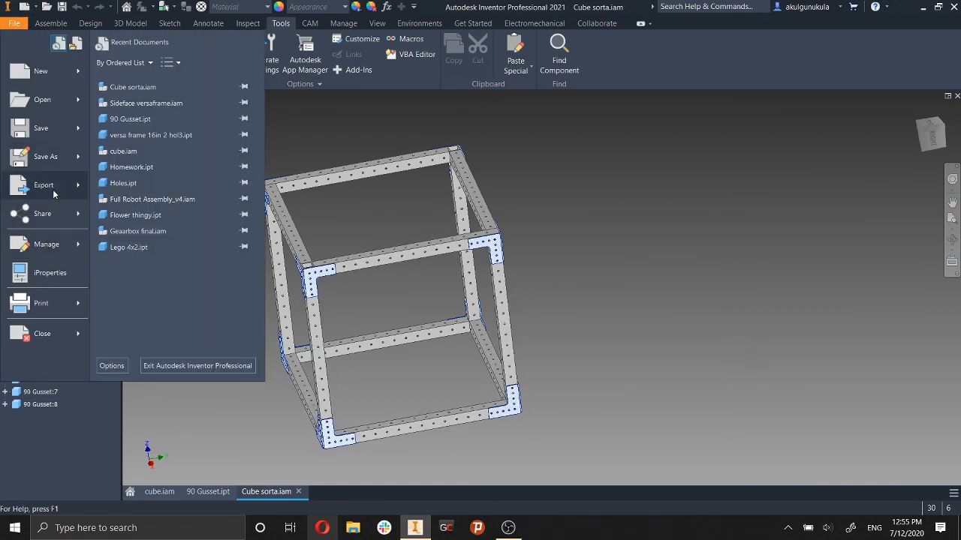
{"action": "mouse_move", "coordinate": [54, 194]}
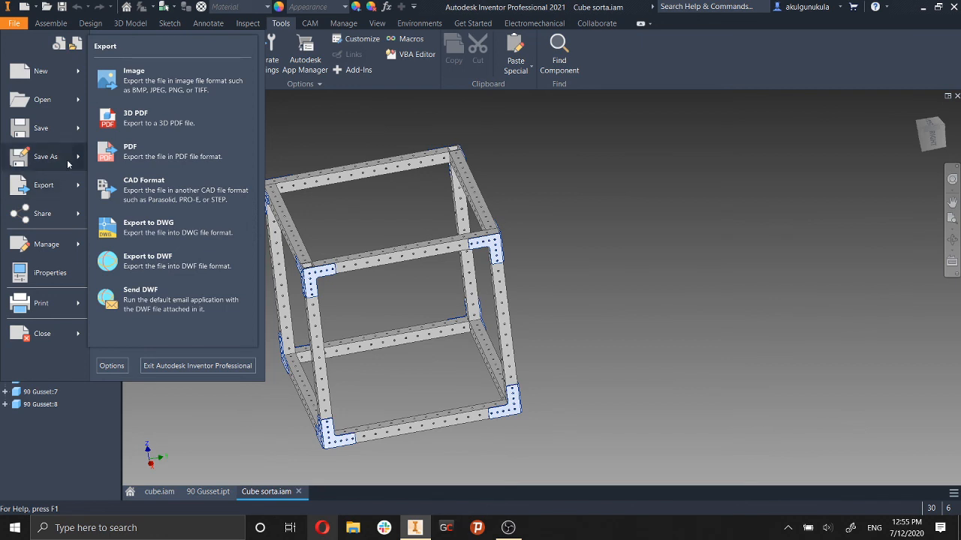
{"action": "mouse_move", "coordinate": [57, 214]}
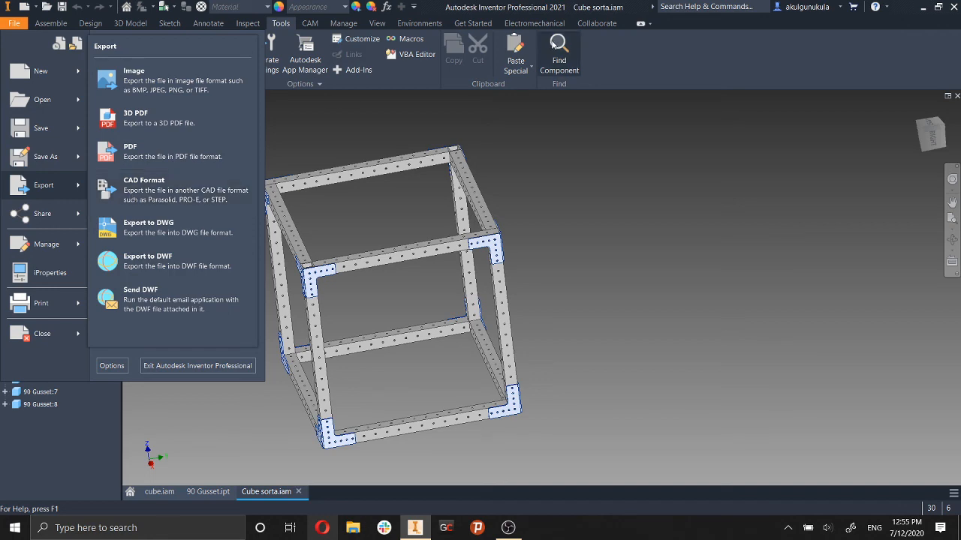
{"action": "left_click", "coordinate": [213, 194]}
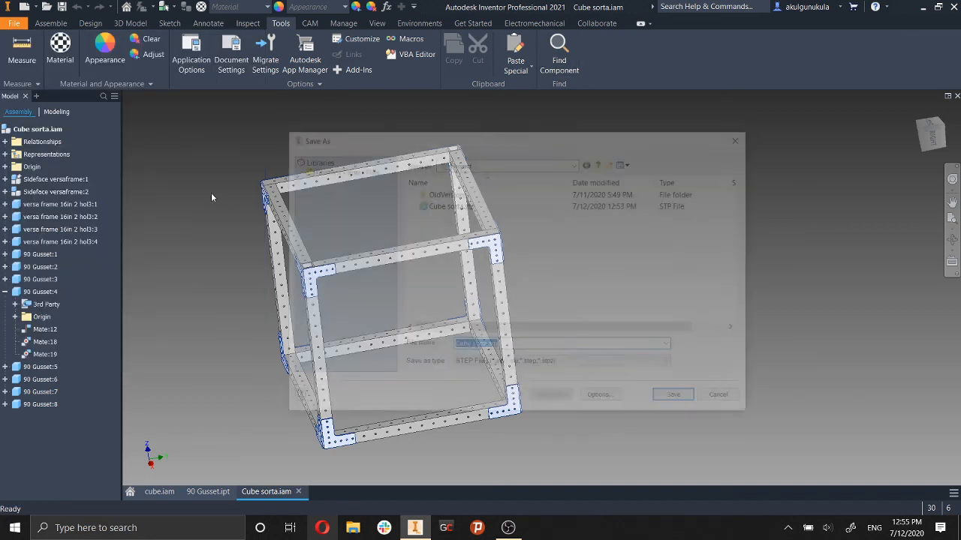
{"action": "left_click", "coordinate": [741, 137]}
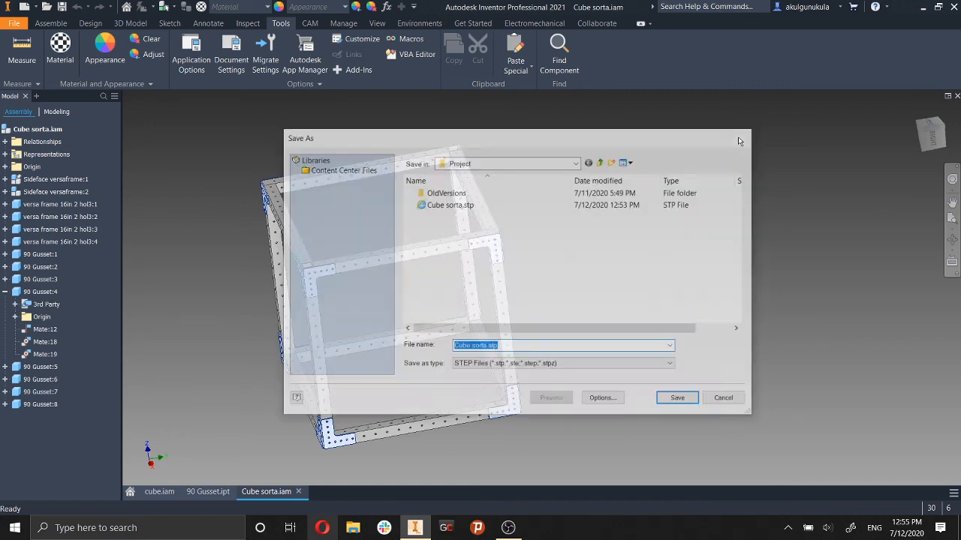